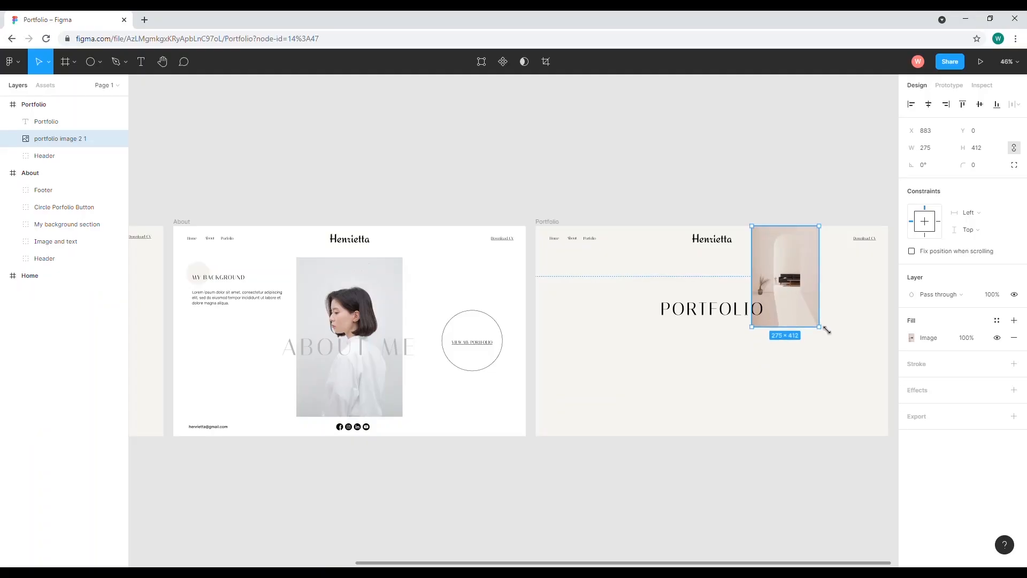
Slightly enlarge the arch interior image at the upper edge of the Portfolio frame
{"action": "key", "text": "ctrl+z"}
{"action": "key", "text": "ctrl+shift+z"}
{"action": "left_click_drag", "start_coordinate": [825, 335], "coordinate": [820, 331]}
Add the heading "Design" in Italiana at size 24 beside the arch interior image in the Portfolio frame
{"action": "left_click", "coordinate": [631, 307]}
{"action": "key", "text": "t"}
{"action": "type", "text": "Design"}
{"action": "mouse_move", "coordinate": [825, 282]}
{"action": "left_mouse_down"}
{"action": "mouse_move", "coordinate": [866, 300]}
{"action": "mouse_move", "coordinate": [835, 294]}
{"action": "left_mouse_up"}
{"action": "left_click", "coordinate": [989, 355]}
{"action": "left_click", "coordinate": [987, 313]}
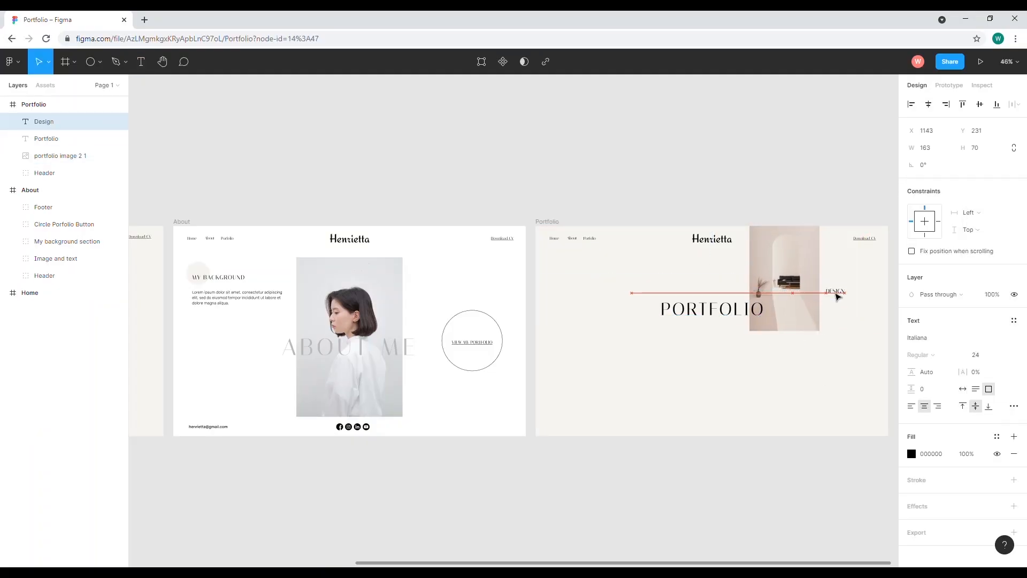
Add the text "Lorem ipsum dolor sit amet, consectetur adipiscing elit" below the Design heading
{"action": "left_click", "coordinate": [1010, 61]}
{"action": "type", "text": "80"}
{"action": "key", "text": "Return"}
{"action": "scroll", "coordinate": [696, 321], "scroll_direction": "right", "scroll_amount": 7}
{"action": "key", "text": "t"}
{"action": "mouse_move", "coordinate": [697, 286]}
{"action": "left_mouse_down"}
{"action": "mouse_move", "coordinate": [791, 325]}
{"action": "mouse_move", "coordinate": [778, 297]}
{"action": "mouse_move", "coordinate": [724, 303]}
{"action": "left_mouse_up"}
{"action": "type", "text": "Lorem ipsum dolor sit amet, consectetur adipiscing elit, sed do eiusmod tempor incididunt ut labore et dolore magna aliqua."}
{"action": "key", "text": "BackSpace"}
Place the portfolio image 3 portrait in the lower-left area of the Portfolio frame, sized about 385 × 482
{"action": "key", "text": "ctrl+shift+k"}
{"action": "left_click_drag", "start_coordinate": [572, 192], "coordinate": [407, 398]}
{"action": "left_click_drag", "start_coordinate": [328, 457], "coordinate": [299, 428]}
{"action": "left_click_drag", "start_coordinate": [342, 347], "coordinate": [378, 305]}
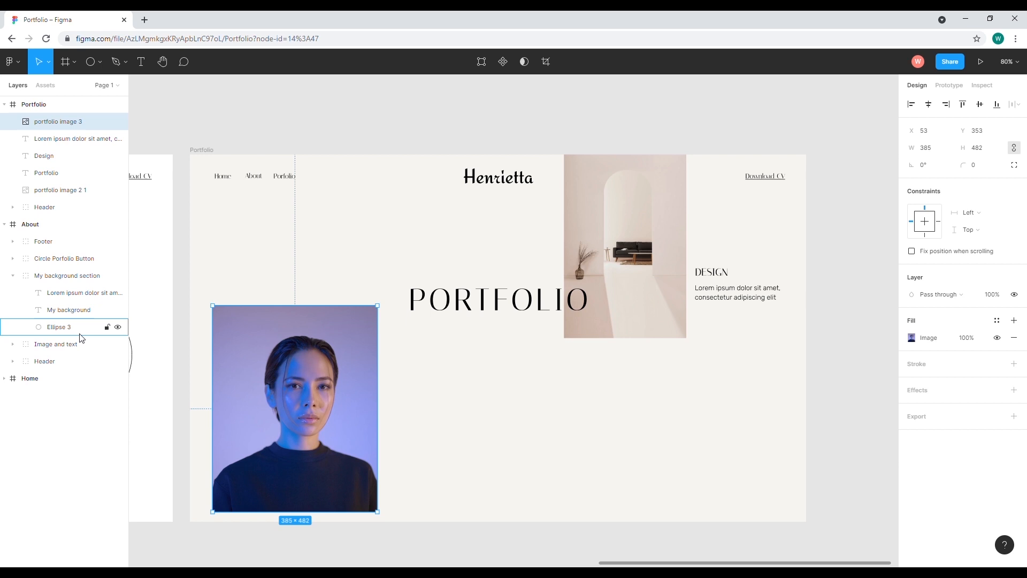
{"action": "right_click", "coordinate": [62, 139]}
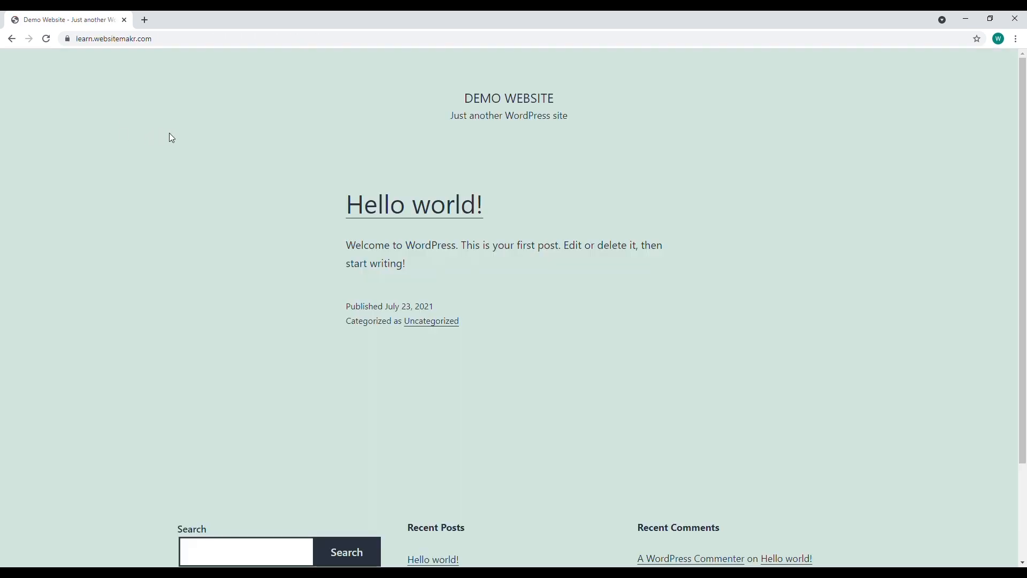
Open figma.com in a new browser tab and open the Portfolio design file
{"action": "left_click", "coordinate": [174, 45]}
{"action": "left_click", "coordinate": [190, 45]}
{"action": "left_click", "coordinate": [144, 20]}
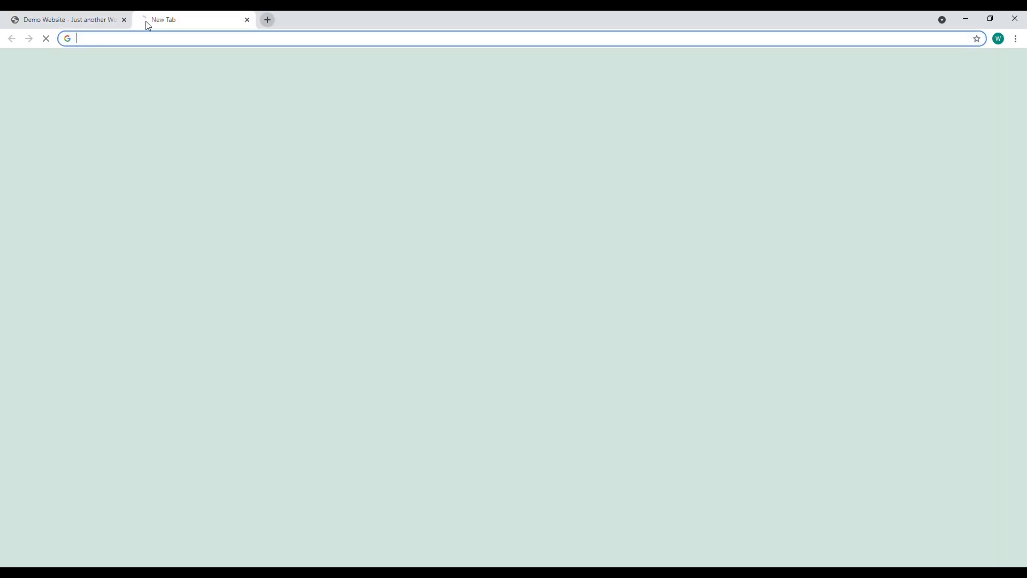
{"action": "type", "text": "figma.com"}
{"action": "key", "text": "Return"}
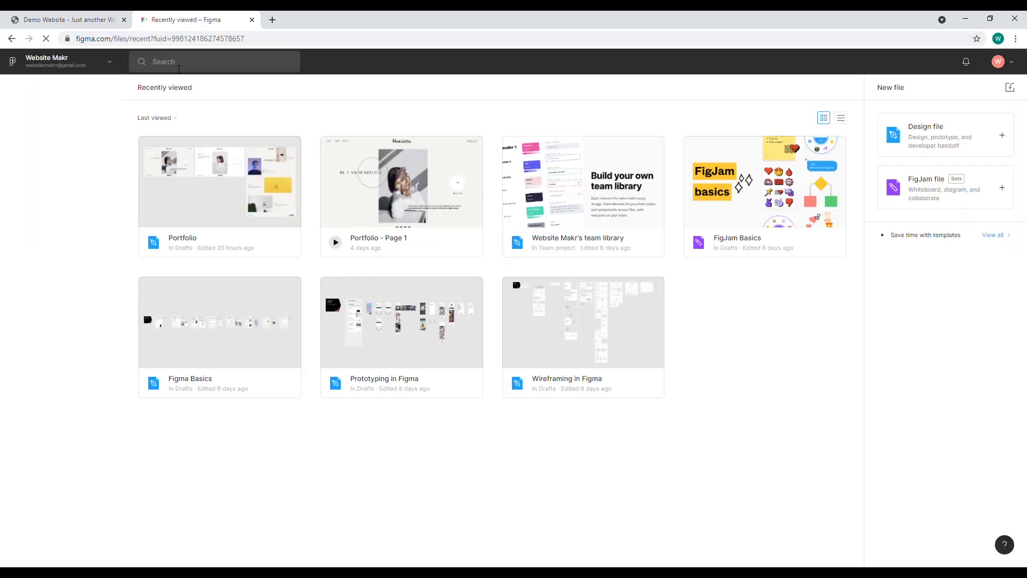
{"action": "double_click", "coordinate": [208, 160]}
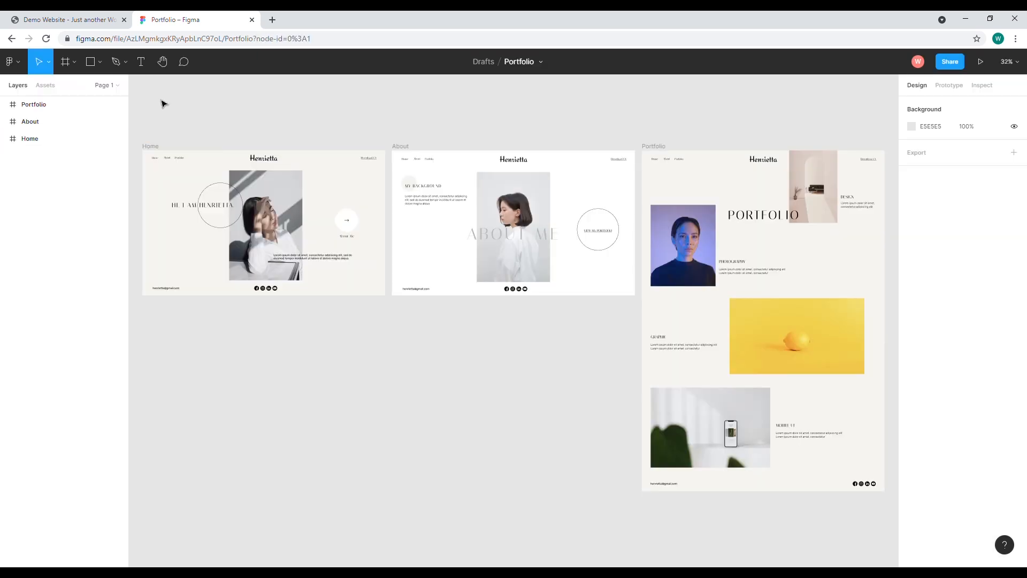
Switch to the demo website, go to learn.websitemakr.com/wp-admin and log in to WordPress with the prefilled credentials
{"action": "left_click", "coordinate": [90, 19]}
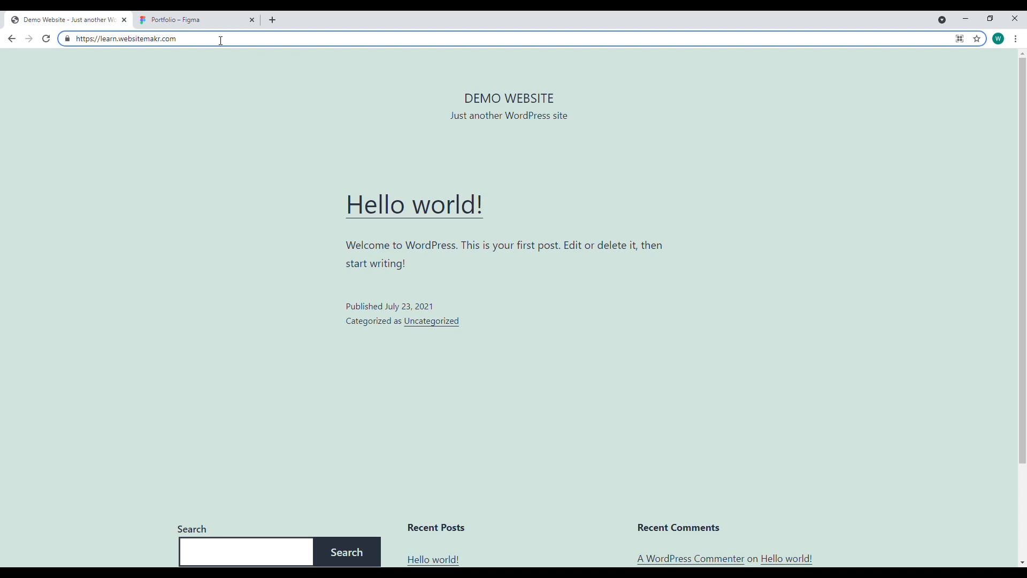
{"action": "type", "text": "/"}
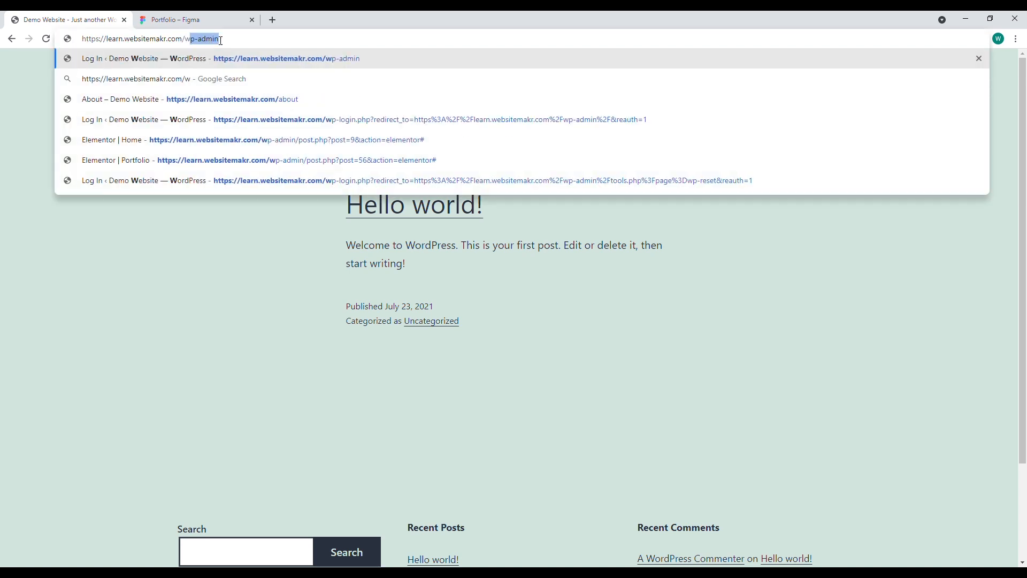
{"action": "type", "text": "wp-admio"}
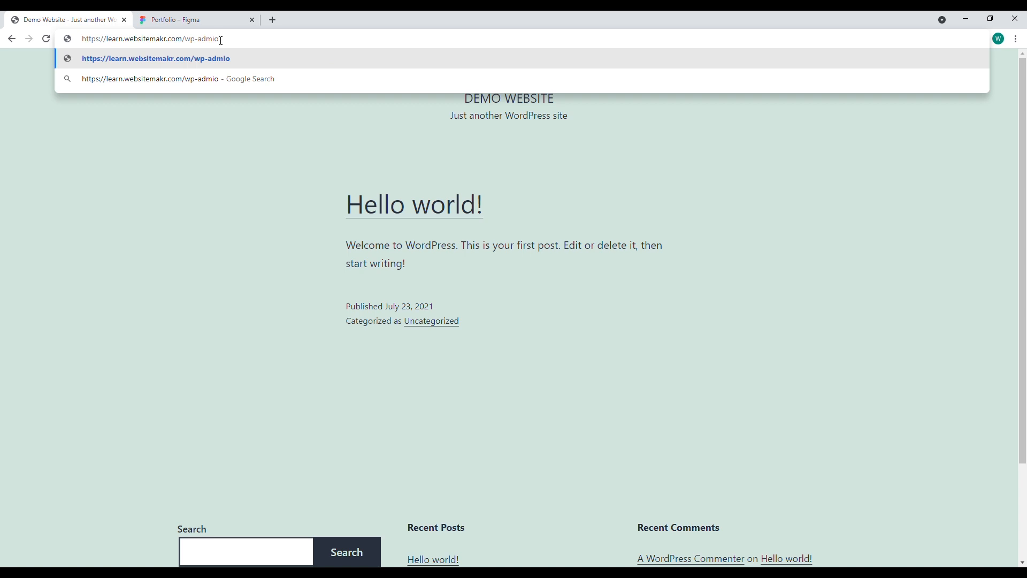
{"action": "key", "text": "BackSpace"}
{"action": "type", "text": "n"}
{"action": "key", "text": "Return"}
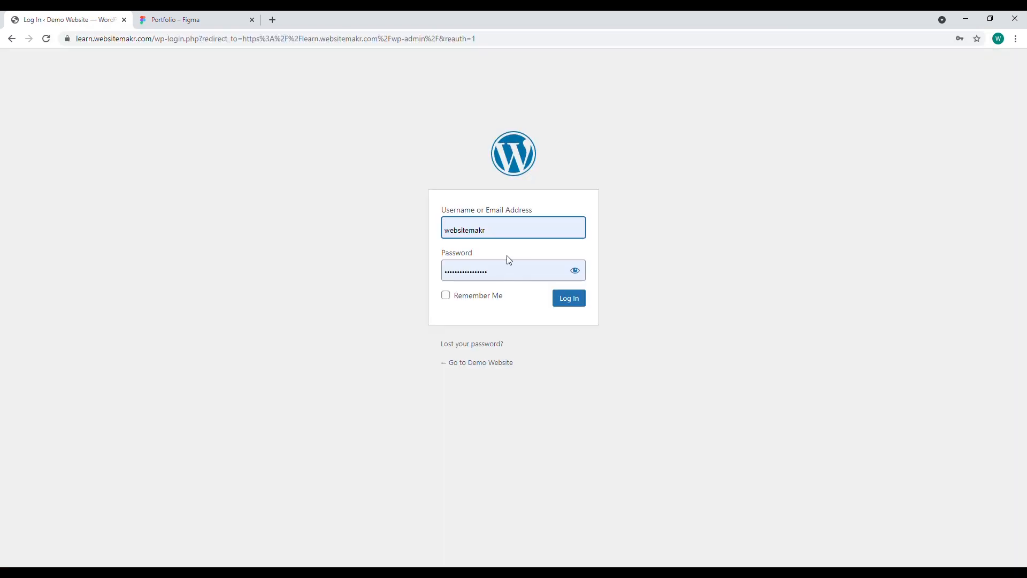
{"action": "left_click", "coordinate": [577, 299]}
Deactivate the All in One SEO, All-in-One WP Migration and MonsterInsights Google Analytics plugins, skipping the feedback form
{"action": "mouse_move", "coordinate": [74, 297]}
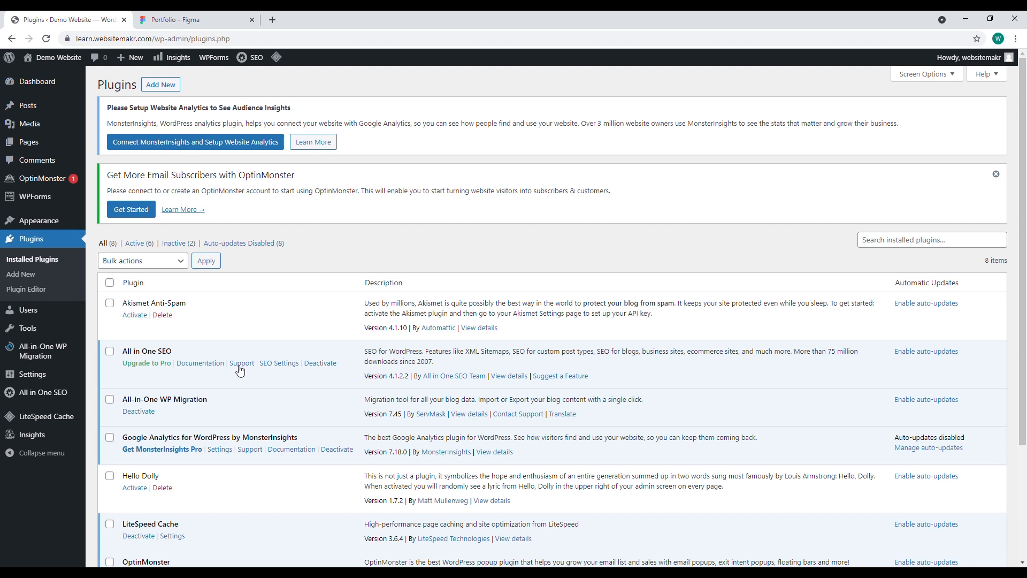
{"action": "left_click", "coordinate": [314, 364]}
{"action": "scroll", "coordinate": [279, 371], "scroll_direction": "down", "scroll_amount": 2}
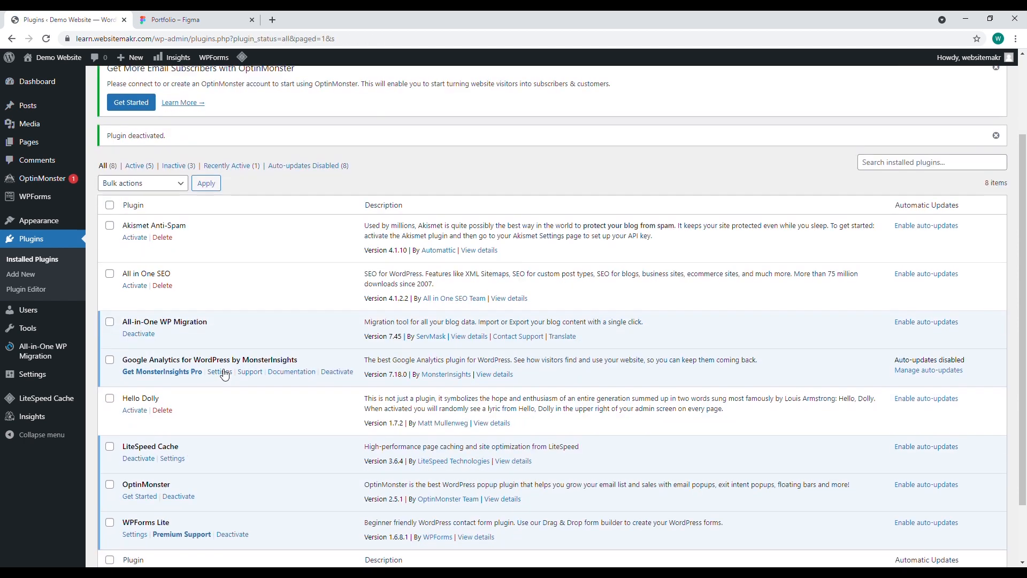
{"action": "left_click", "coordinate": [139, 333]}
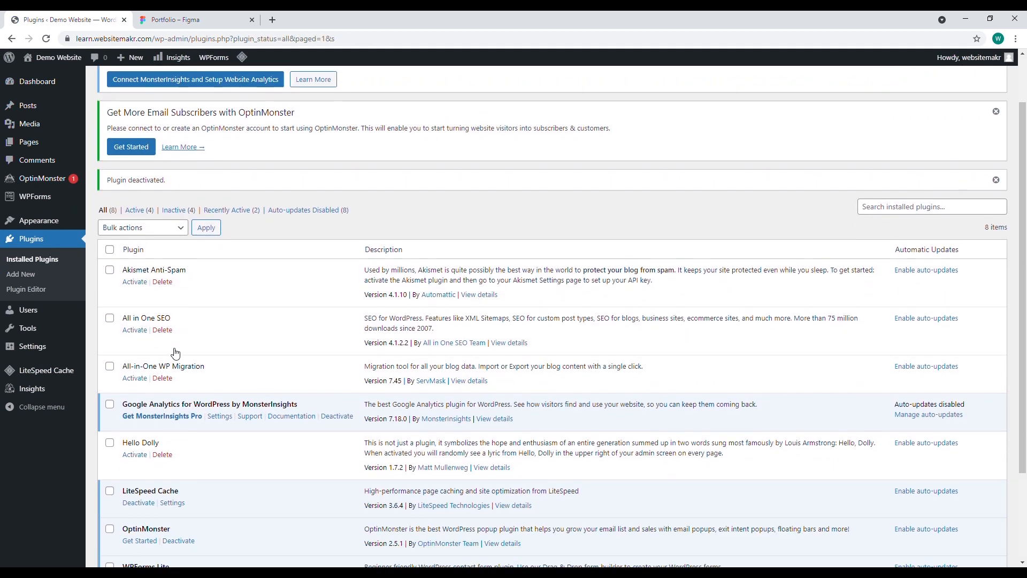
{"action": "left_click", "coordinate": [336, 407]}
{"action": "left_click", "coordinate": [630, 376]}
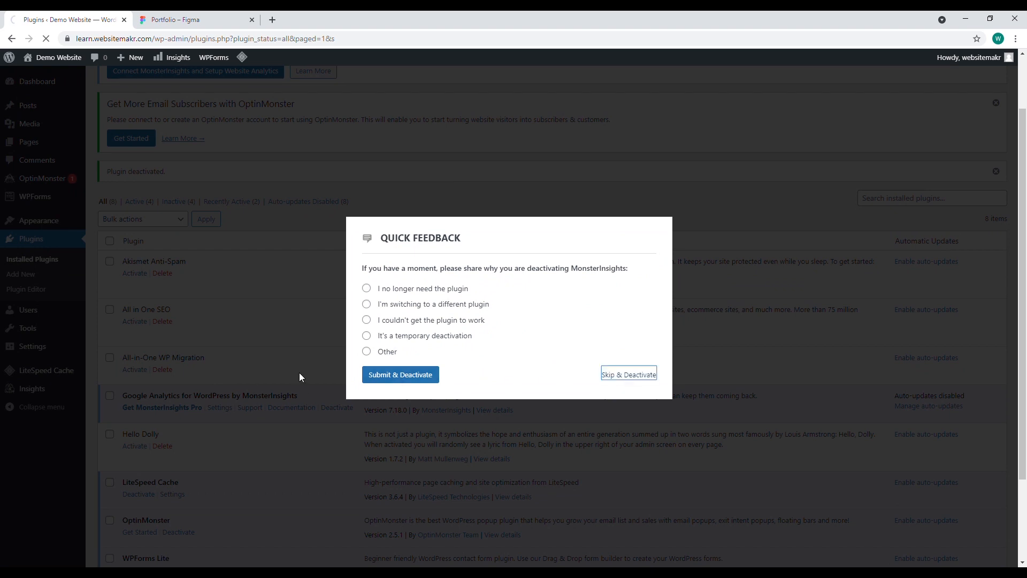
Deactivate the OptinMonster and WPForms Lite plugins, leaving LiteSpeed Cache active
{"action": "scroll", "coordinate": [225, 369], "scroll_direction": "down", "scroll_amount": 2}
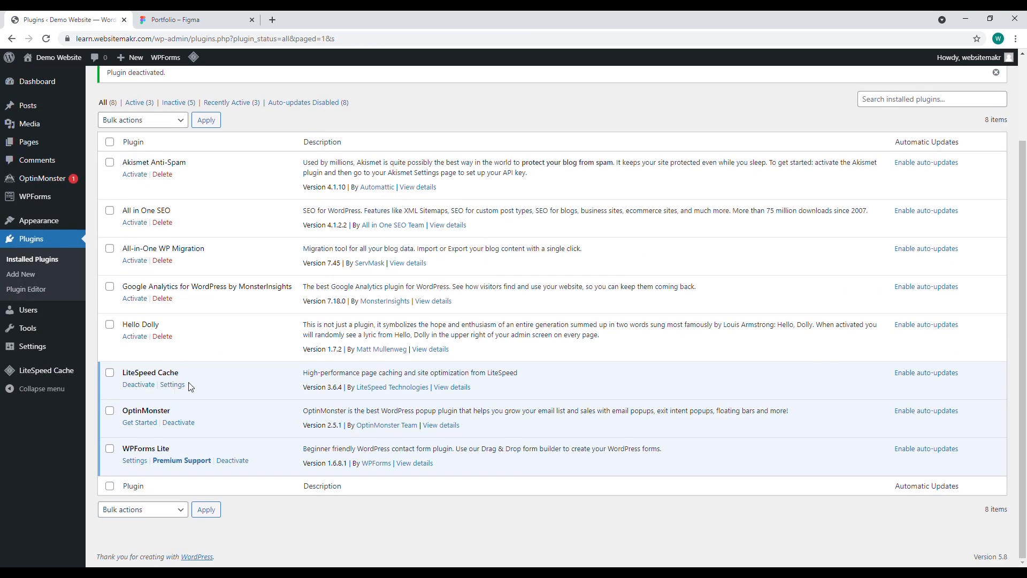
{"action": "left_click", "coordinate": [179, 423]}
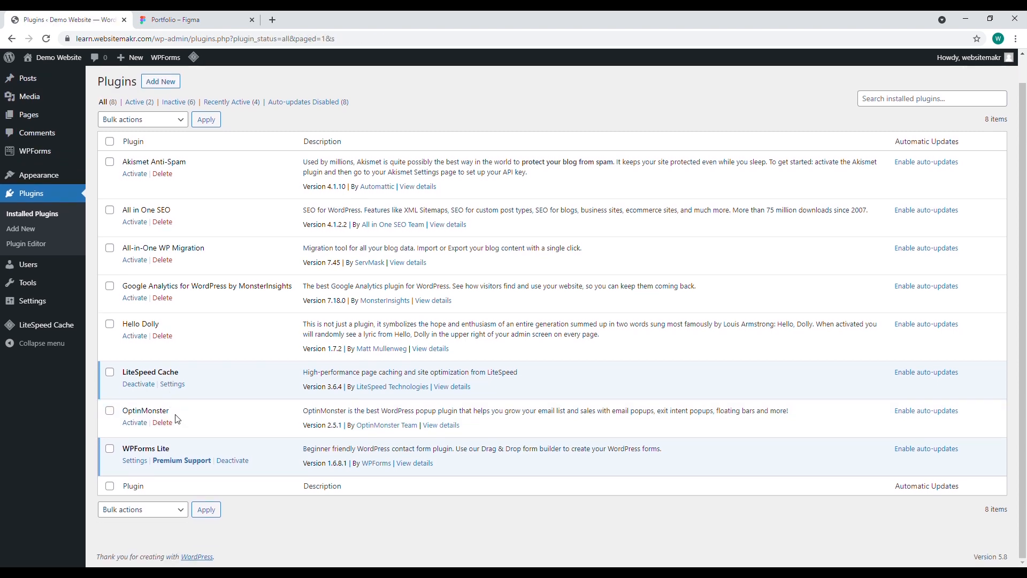
{"action": "left_click", "coordinate": [235, 468]}
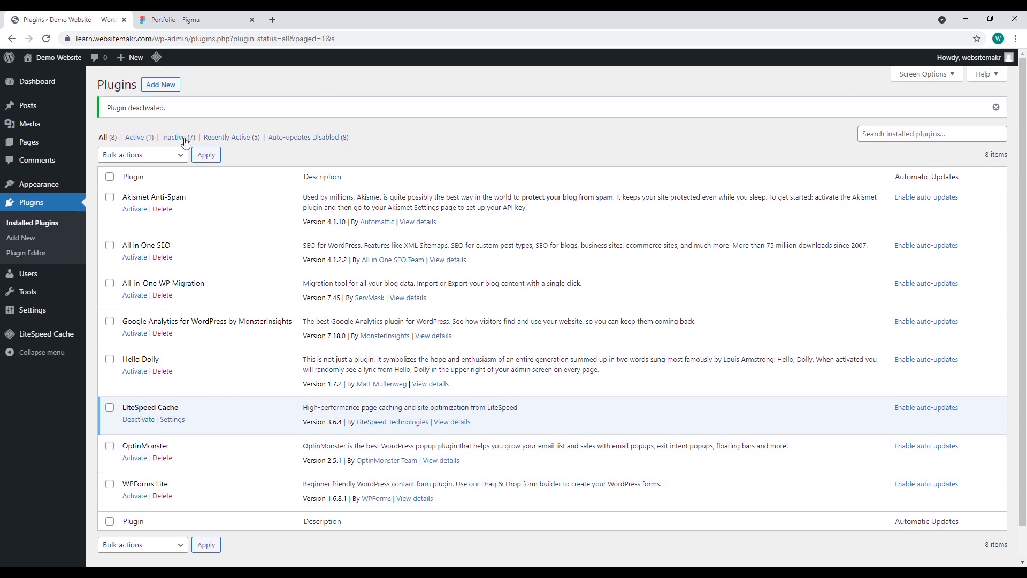
Delete all inactive plugins in one bulk action and confirm the deletion
{"action": "left_click", "coordinate": [179, 137]}
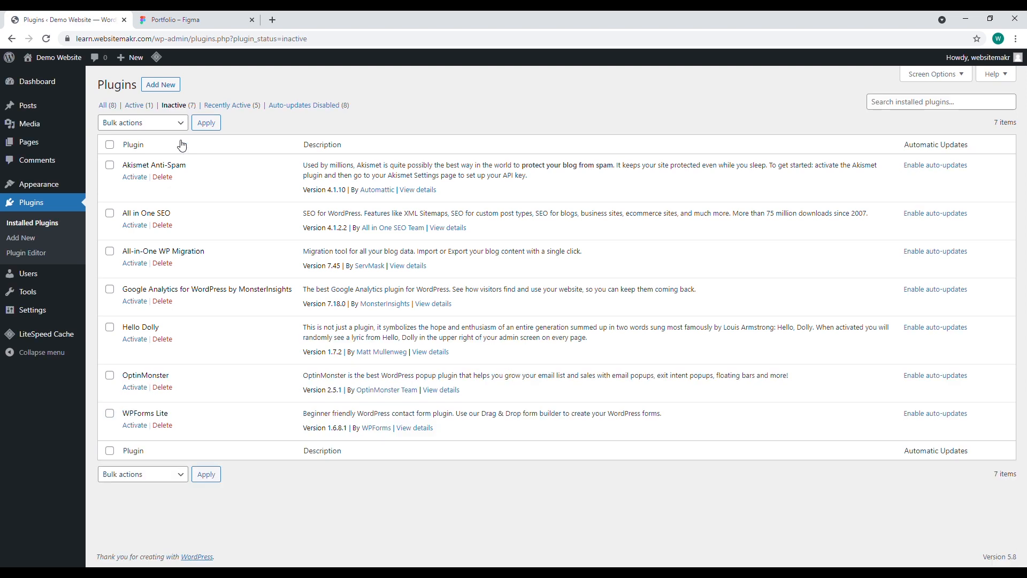
{"action": "left_click", "coordinate": [110, 145]}
{"action": "left_click", "coordinate": [137, 127]}
{"action": "left_click", "coordinate": [135, 174]}
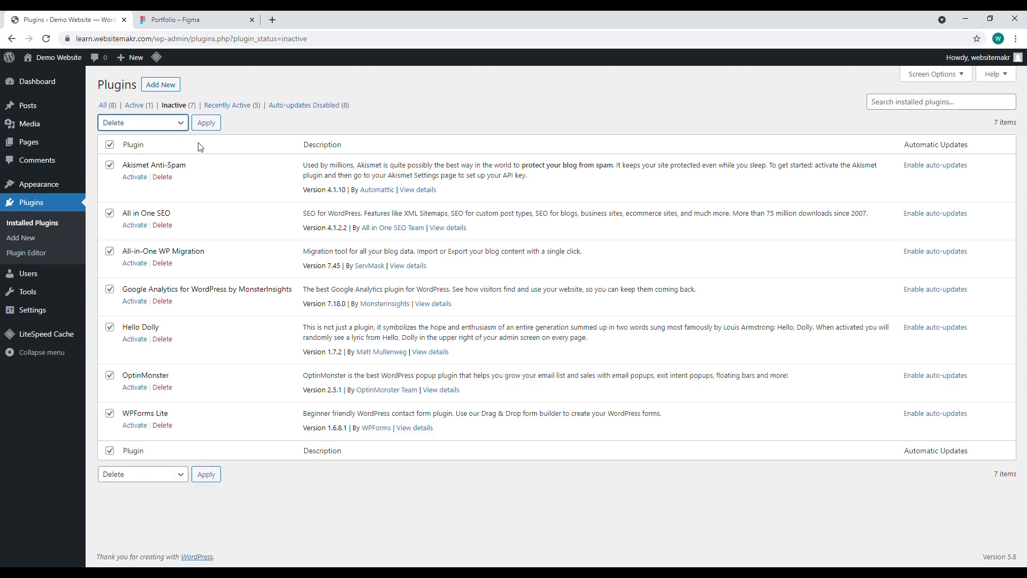
{"action": "left_click", "coordinate": [209, 127]}
{"action": "left_click", "coordinate": [562, 107]}
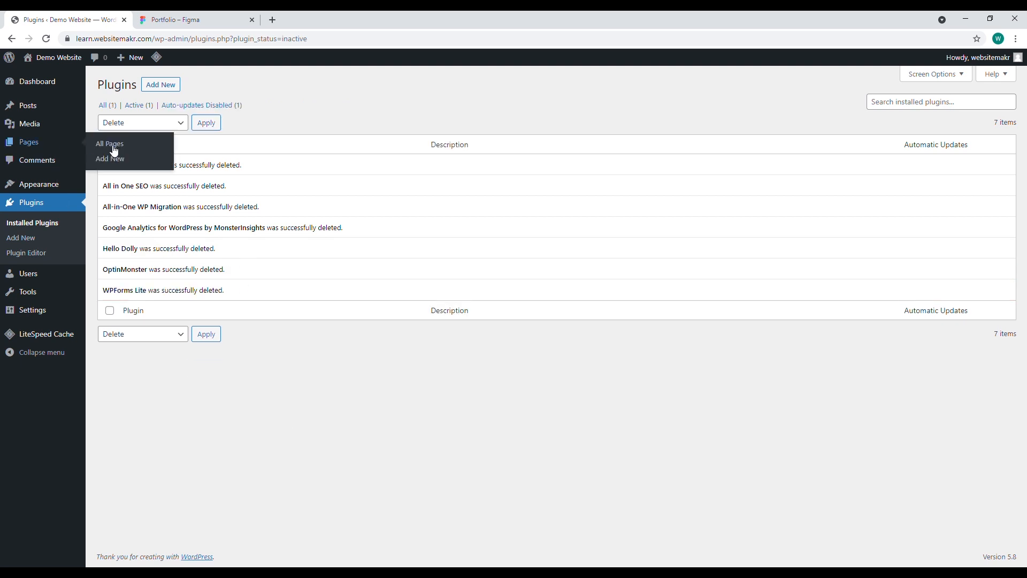
Move the Privacy Policy draft and the Sample Page to the trash in one bulk action
{"action": "left_click", "coordinate": [113, 150]}
{"action": "left_click", "coordinate": [108, 164]}
{"action": "left_click", "coordinate": [108, 196]}
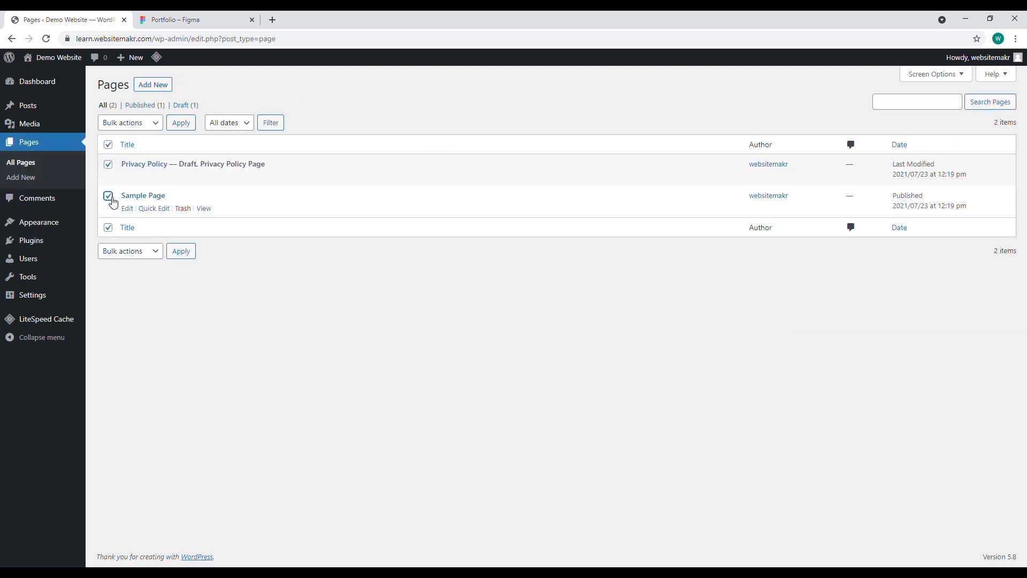
{"action": "left_click", "coordinate": [127, 160]}
{"action": "left_click", "coordinate": [184, 126]}
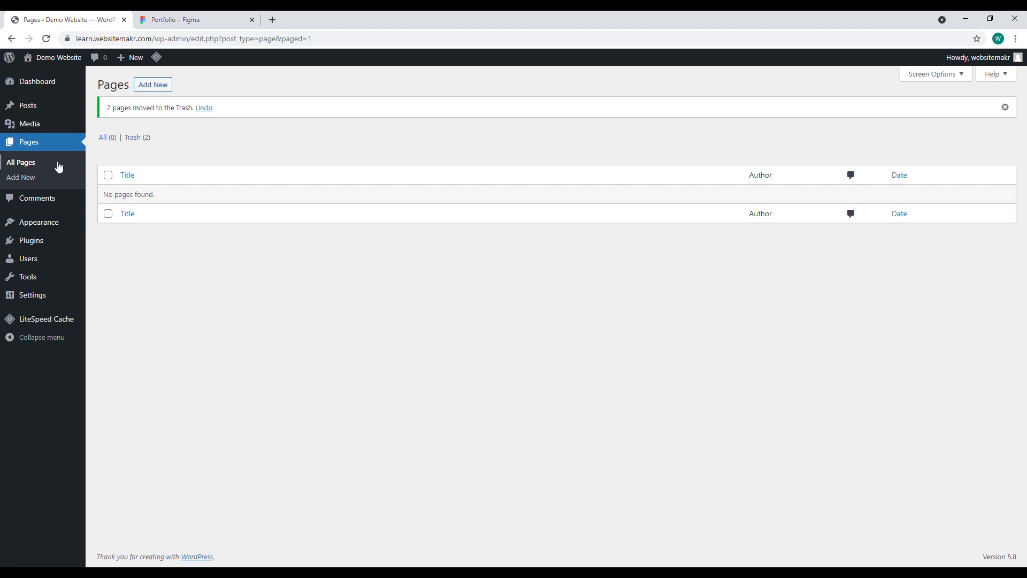
Move the "Hello world!" post to the trash
{"action": "mouse_move", "coordinate": [37, 109]}
{"action": "left_click", "coordinate": [109, 108]}
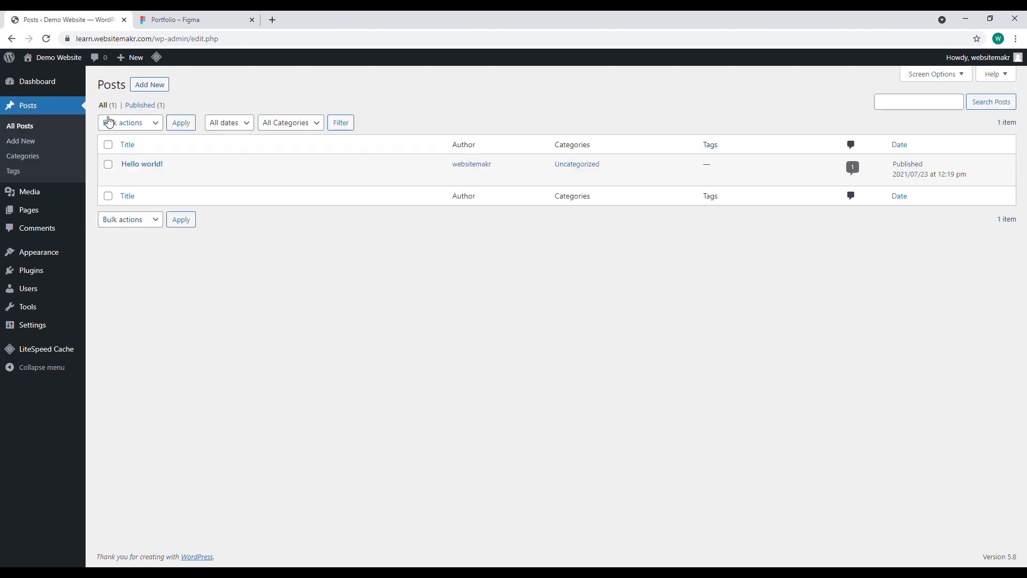
{"action": "left_click", "coordinate": [183, 177]}
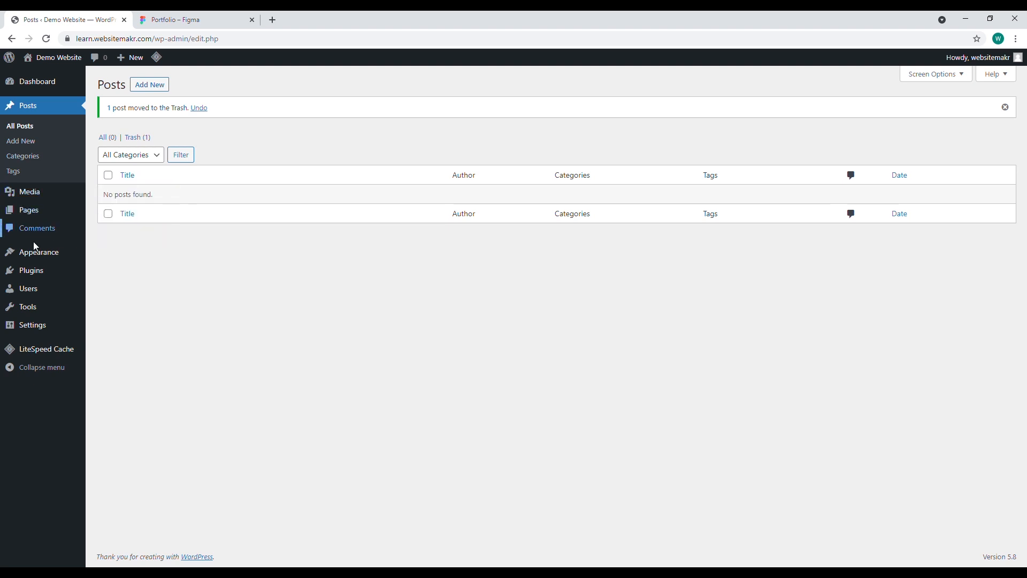
Set the site's permalink structure to Post name and save the changes
{"action": "mouse_move", "coordinate": [37, 326]}
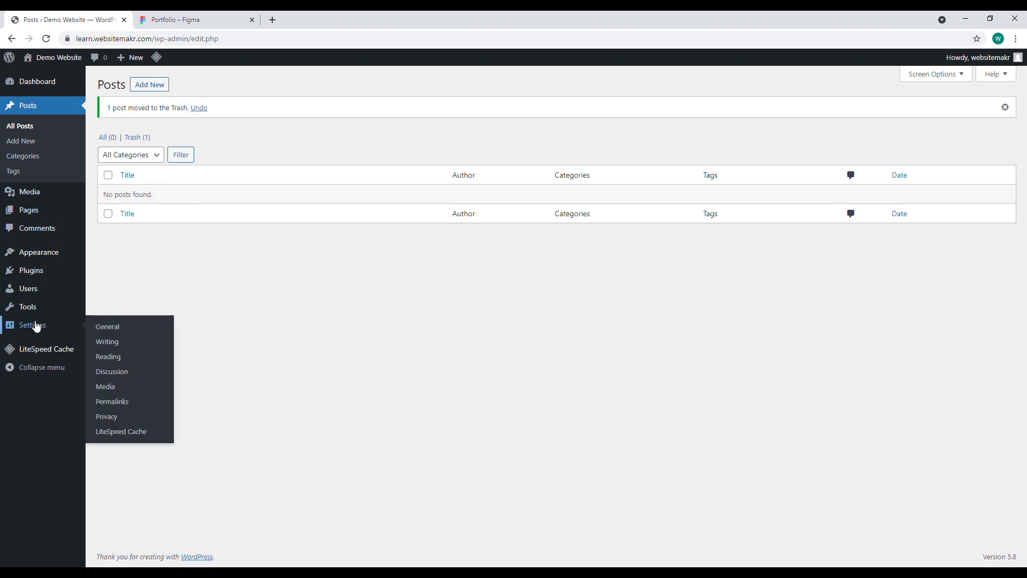
{"action": "left_click", "coordinate": [119, 402]}
{"action": "left_click", "coordinate": [124, 285]}
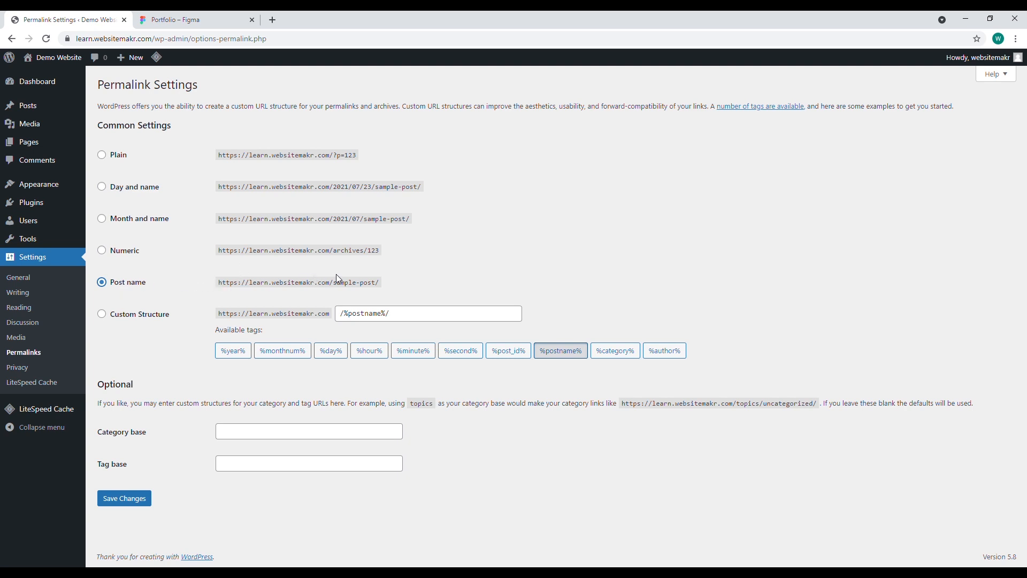
{"action": "left_click", "coordinate": [137, 498]}
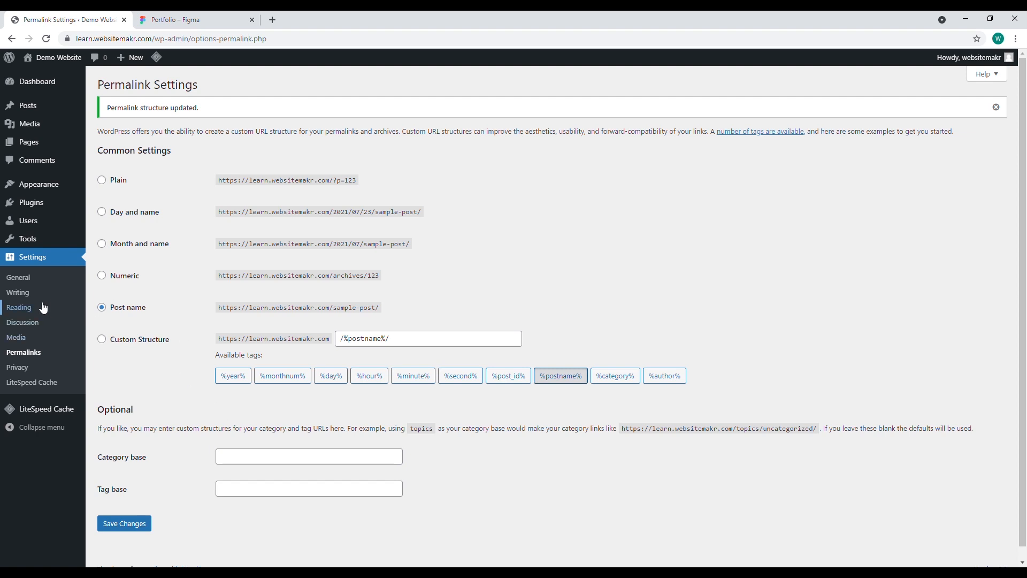
Search the plugin directory for "elementor", then install and activate Elementor Website Builder
{"action": "mouse_move", "coordinate": [79, 206]}
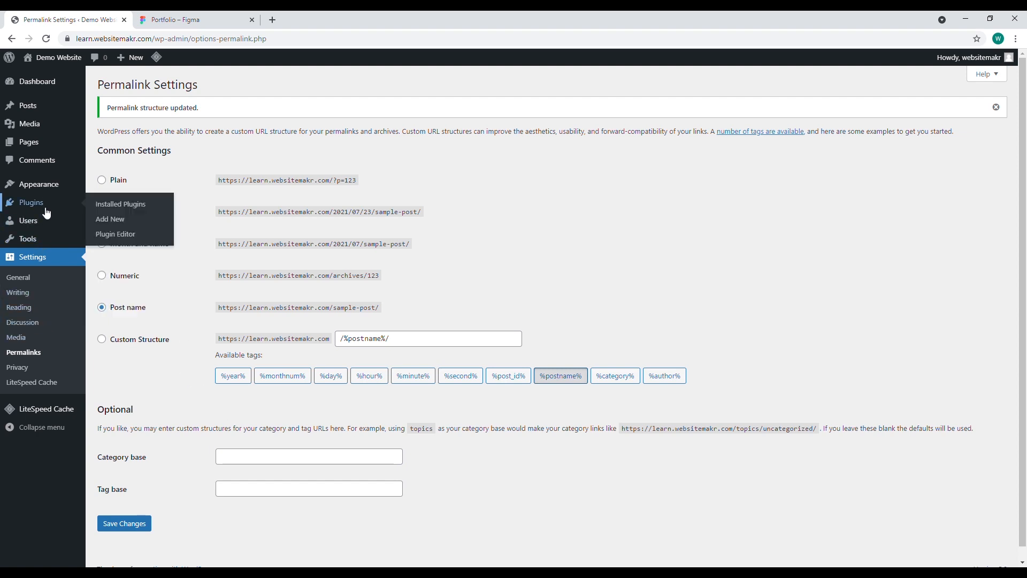
{"action": "left_click", "coordinate": [114, 222]}
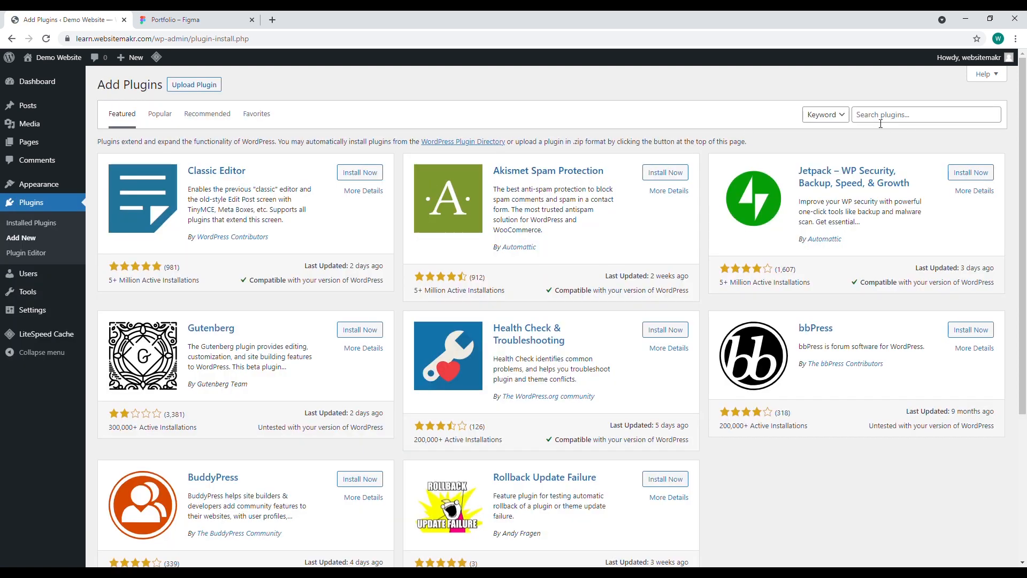
{"action": "left_click", "coordinate": [879, 122]}
{"action": "type", "text": "elementor"}
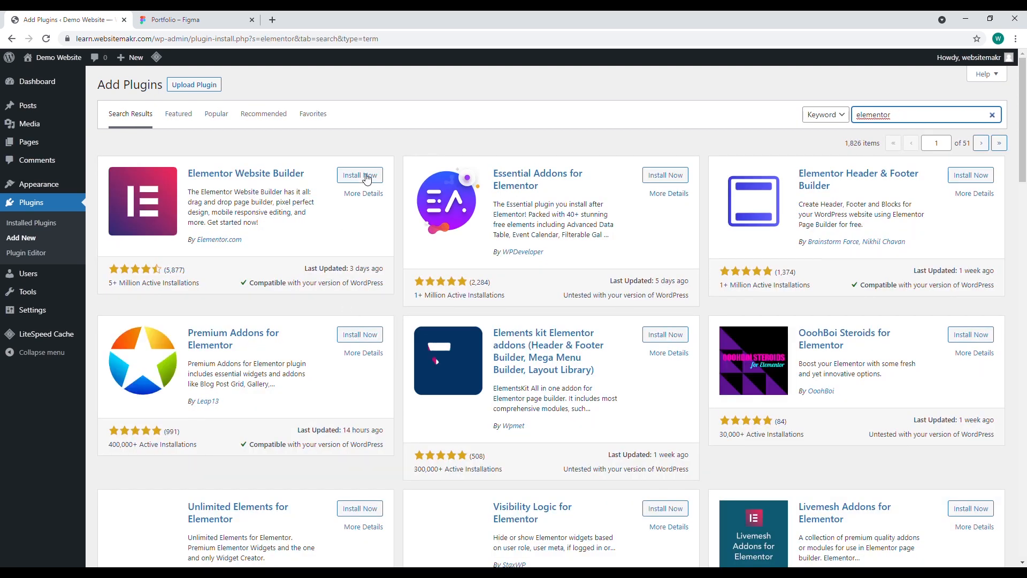
{"action": "left_click", "coordinate": [355, 176]}
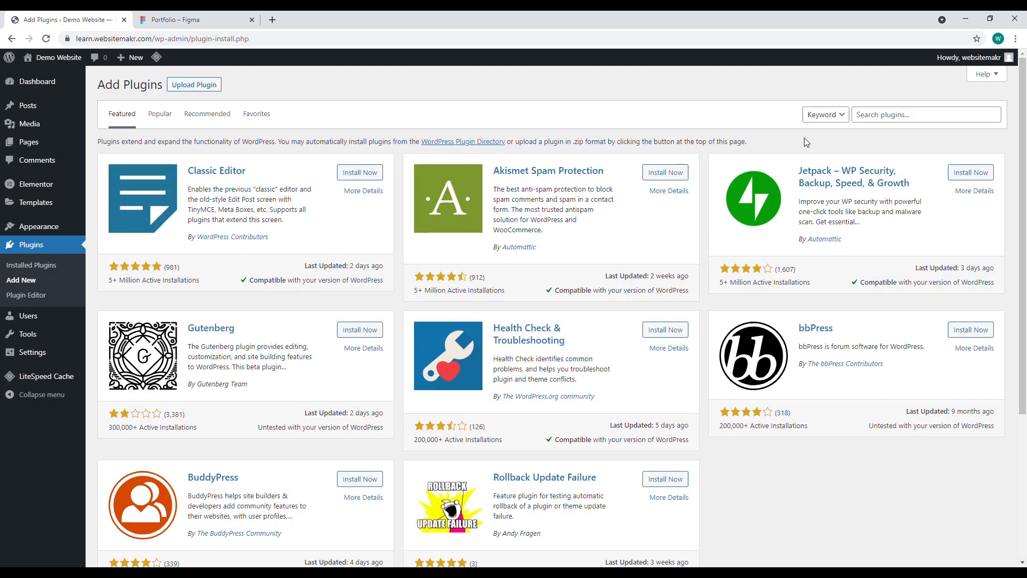
Search the plugin directory for "header footer" and install the Elementor Header & Footer Builder plugin
{"action": "left_click", "coordinate": [878, 123]}
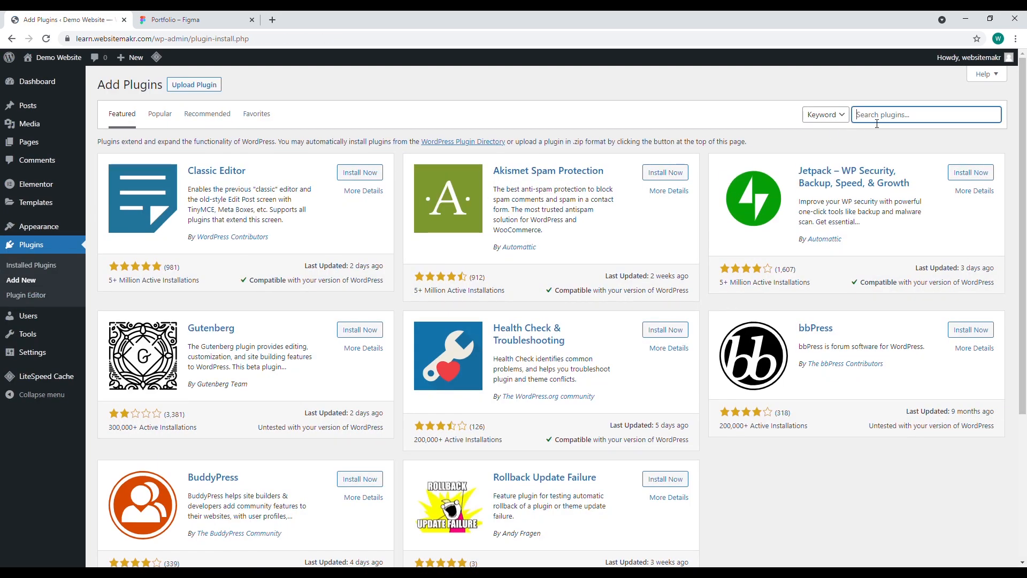
{"action": "type", "text": "header footer"}
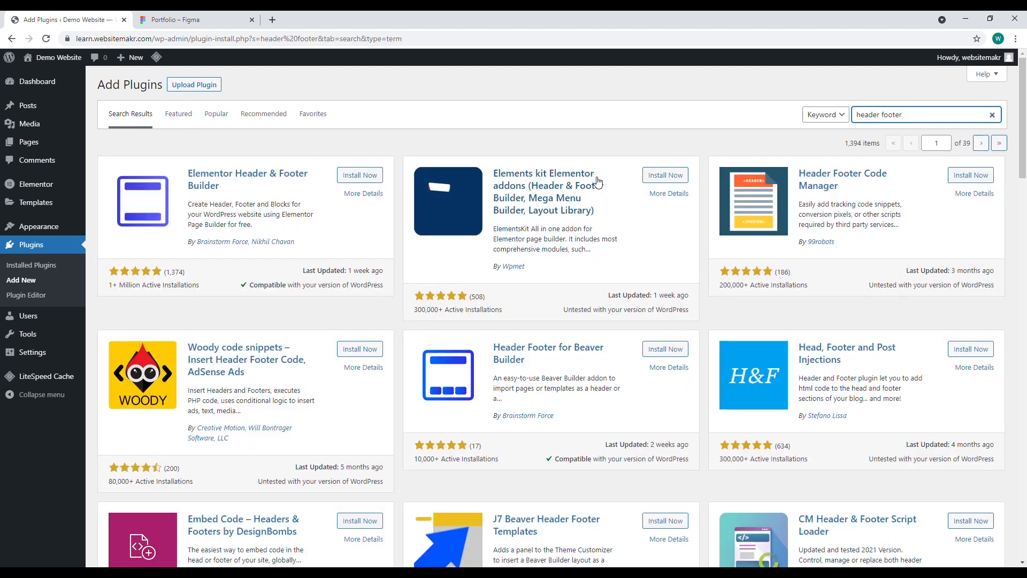
{"action": "left_click", "coordinate": [351, 179]}
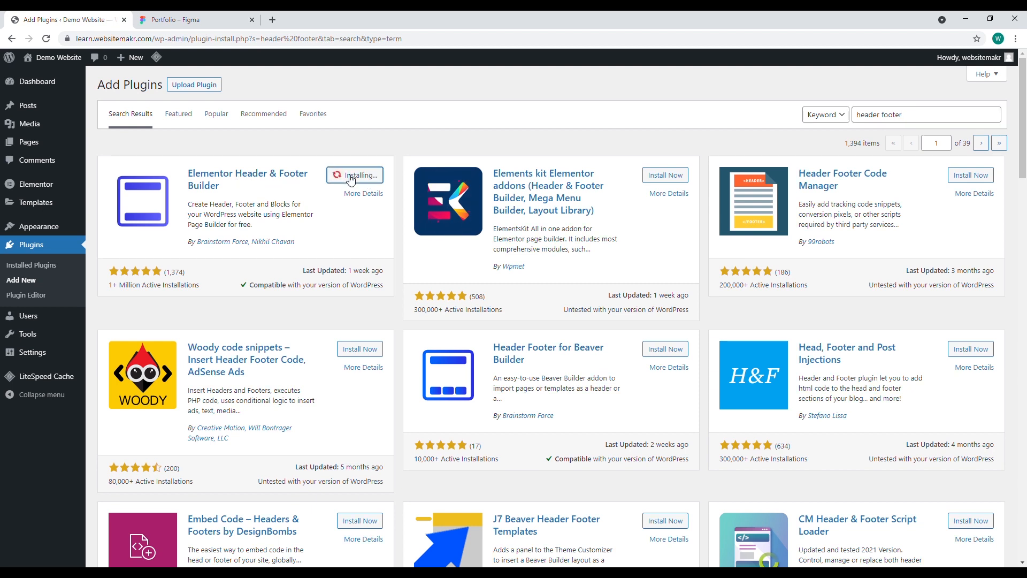
Search the plugin directory for "essential addon" and install Essential Addons for Elementor
{"action": "triple_click", "coordinate": [856, 115]}
{"action": "type", "text": "essential addon"}
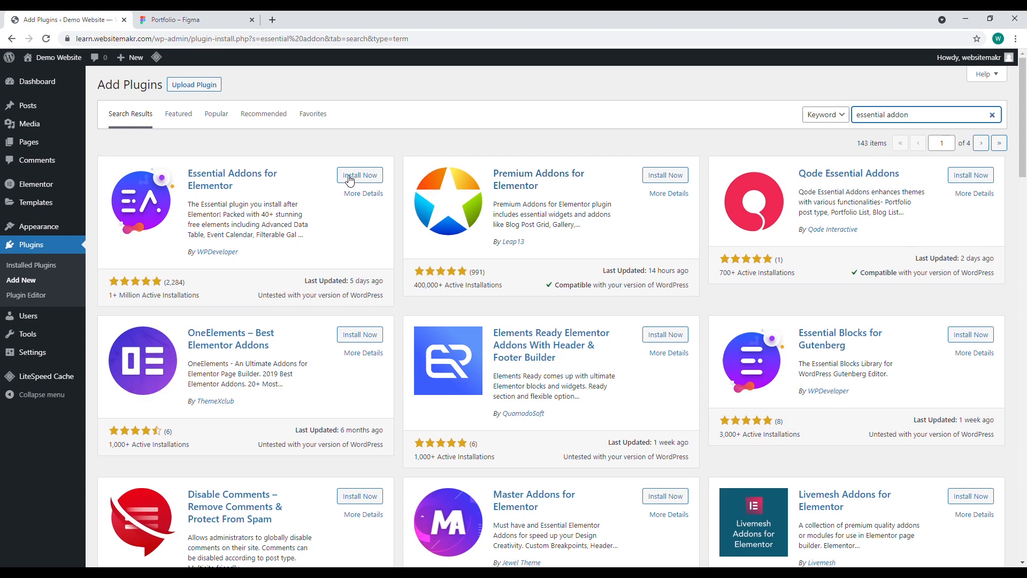
{"action": "left_click", "coordinate": [350, 177]}
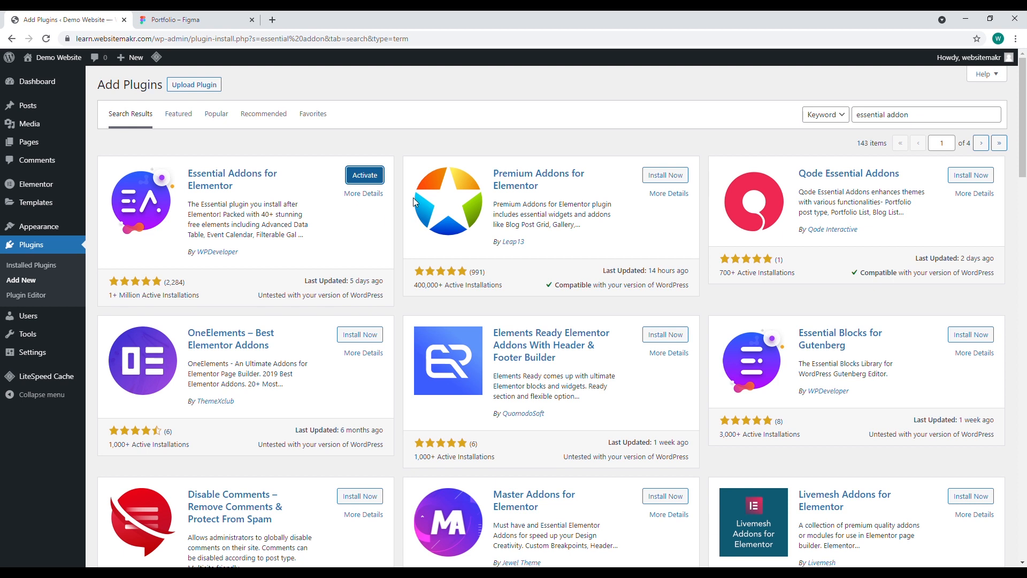
Search the plugin directory for "element kit" and install the Elements kit Elementor addons plugin
{"action": "triple_click", "coordinate": [898, 121]}
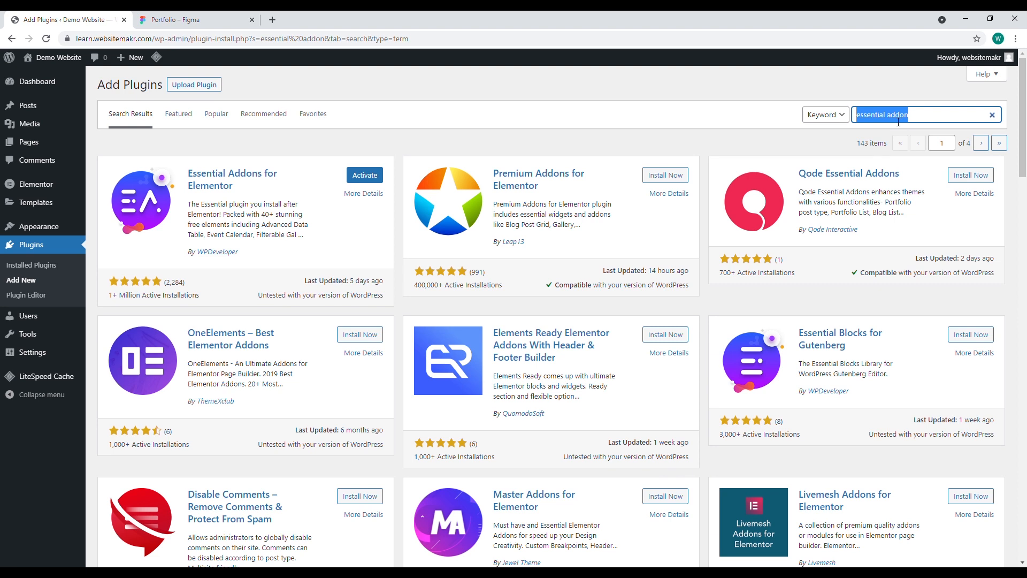
{"action": "type", "text": "ell"}
{"action": "key", "text": "BackSpace"}
{"action": "type", "text": "me"}
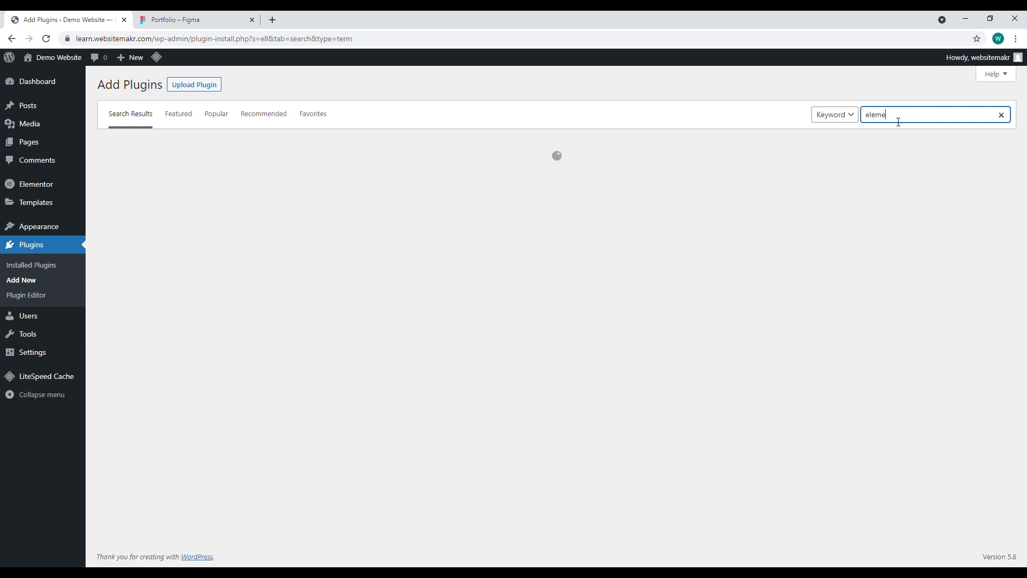
{"action": "type", "text": "nt kit"}
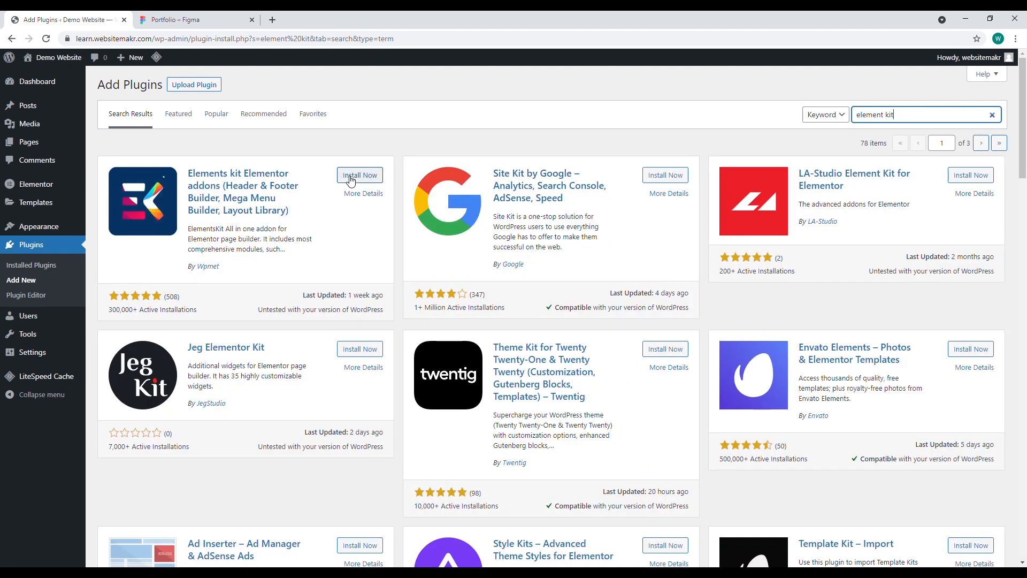
{"action": "left_click", "coordinate": [351, 174]}
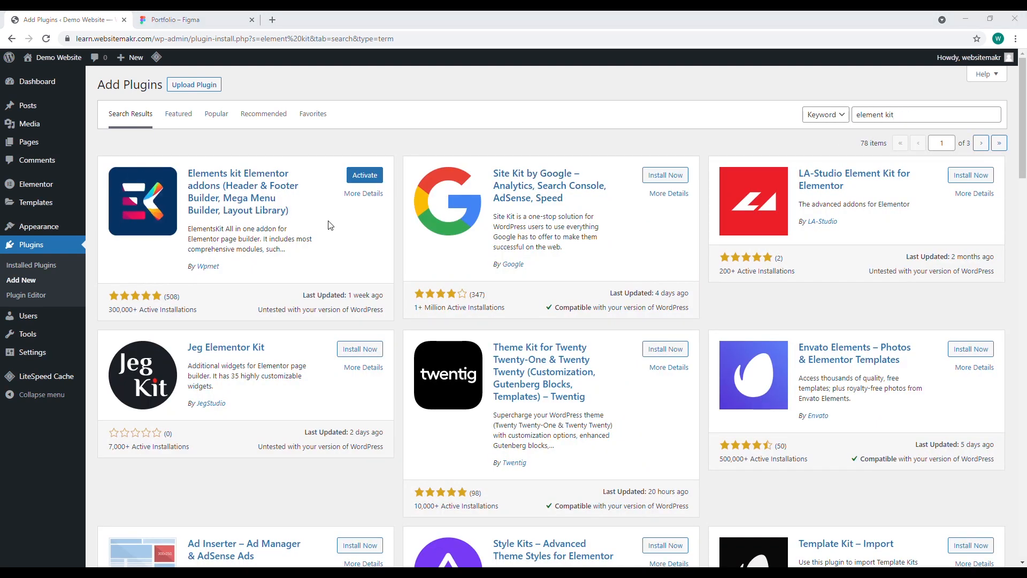
Activate the installed Elementor Header & Footer Builder, ElementsKit Lite and Essential Addons for Elementor plugins
{"action": "left_click", "coordinate": [40, 262]}
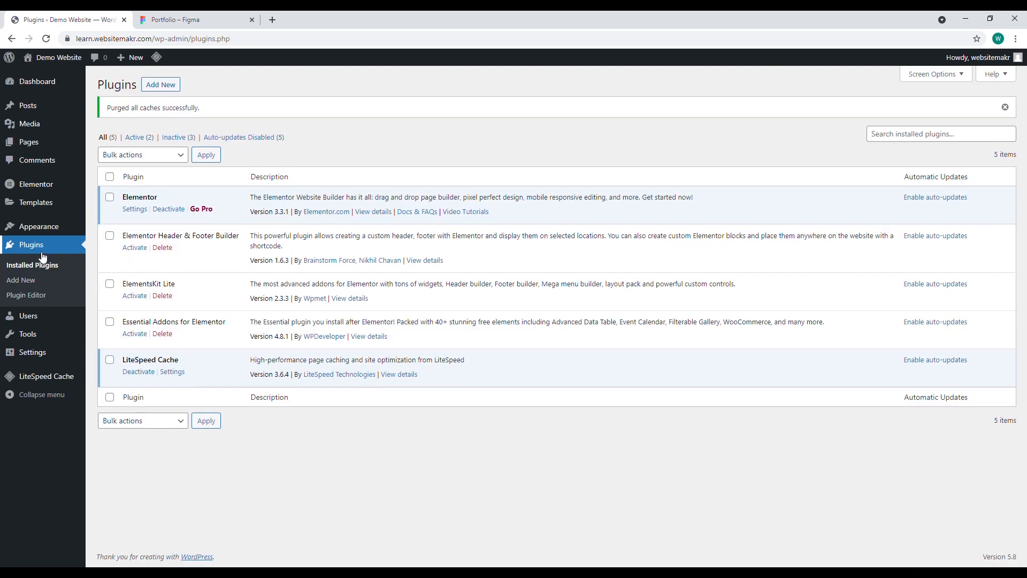
{"action": "left_click", "coordinate": [136, 249]}
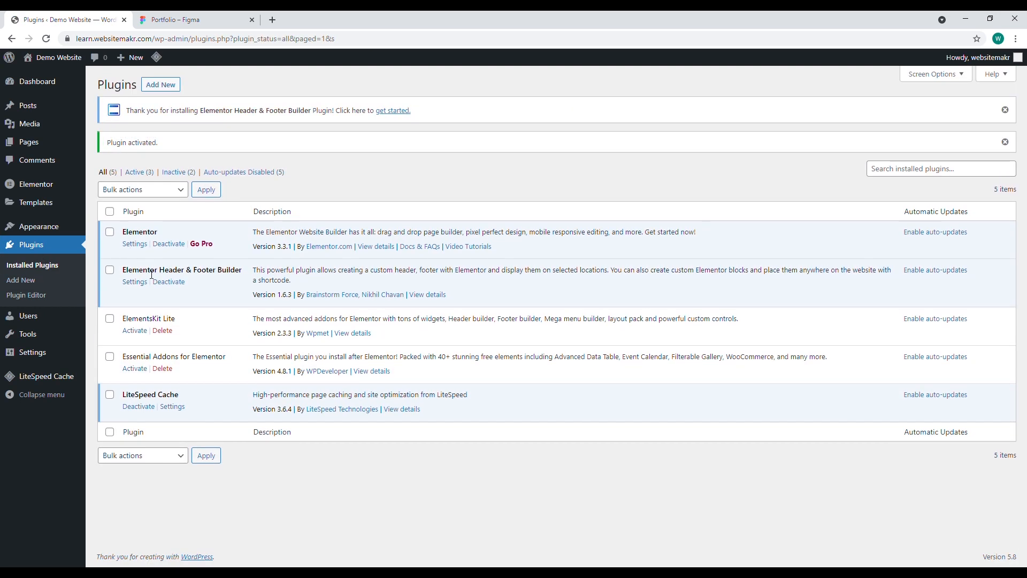
{"action": "left_click", "coordinate": [144, 332]}
{"action": "left_click", "coordinate": [140, 369]}
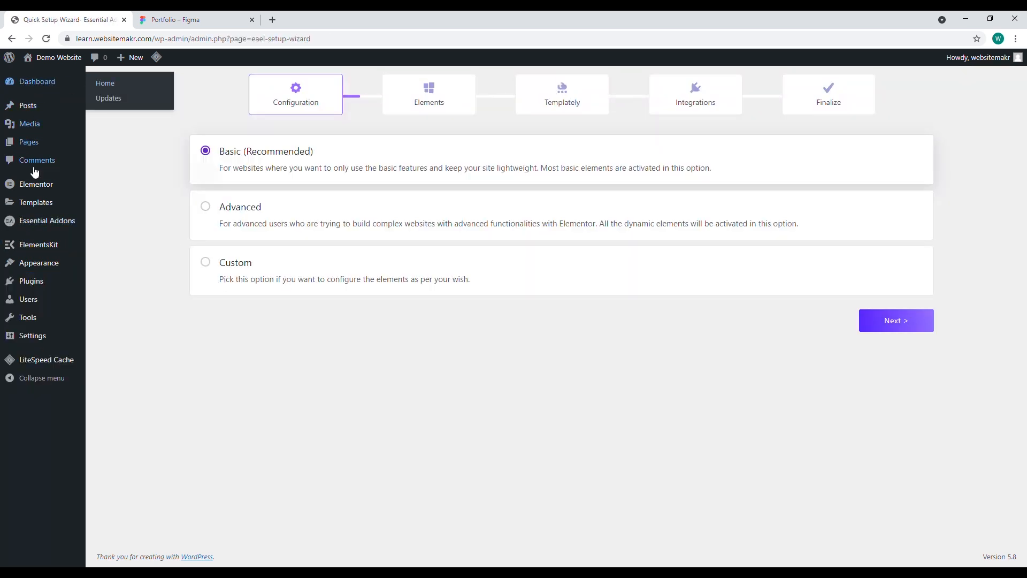
Search the theme directory for "hello elementor", then install and activate the Hello Elementor theme
{"action": "mouse_move", "coordinate": [37, 266]}
{"action": "left_click", "coordinate": [107, 264]}
{"action": "left_click", "coordinate": [196, 86]}
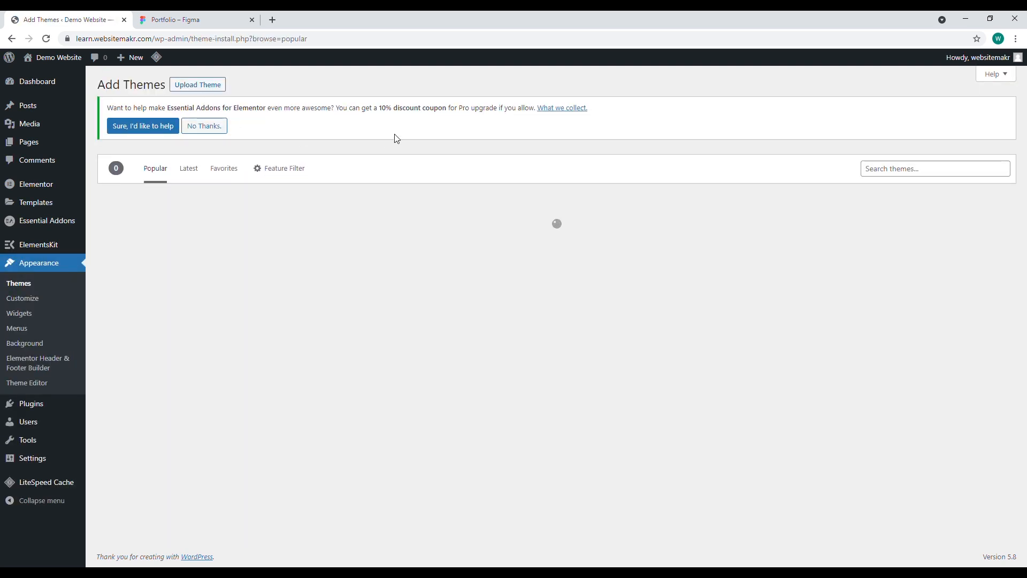
{"action": "left_click", "coordinate": [873, 176]}
{"action": "type", "text": "hello "}
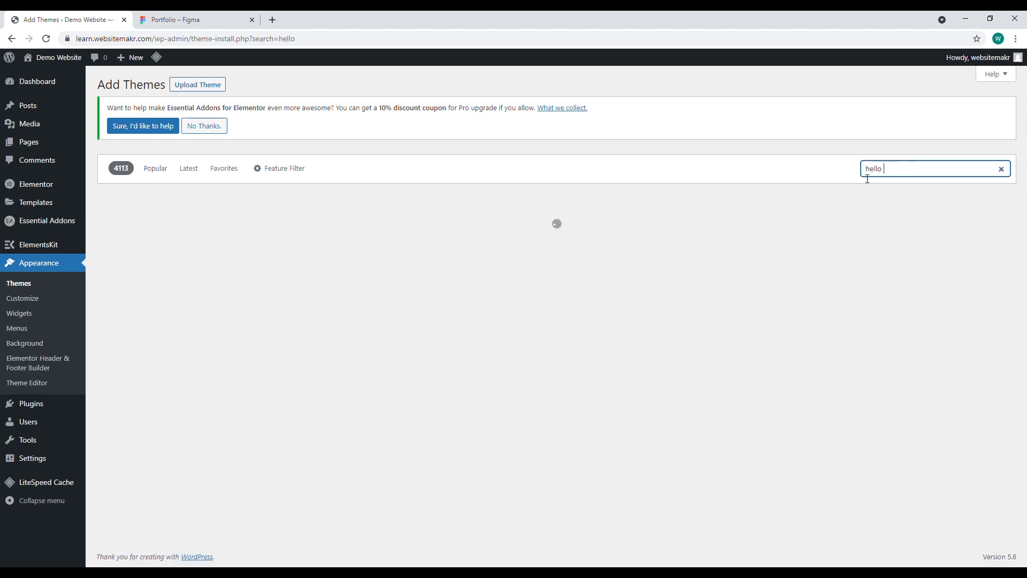
{"action": "type", "text": "elementor"}
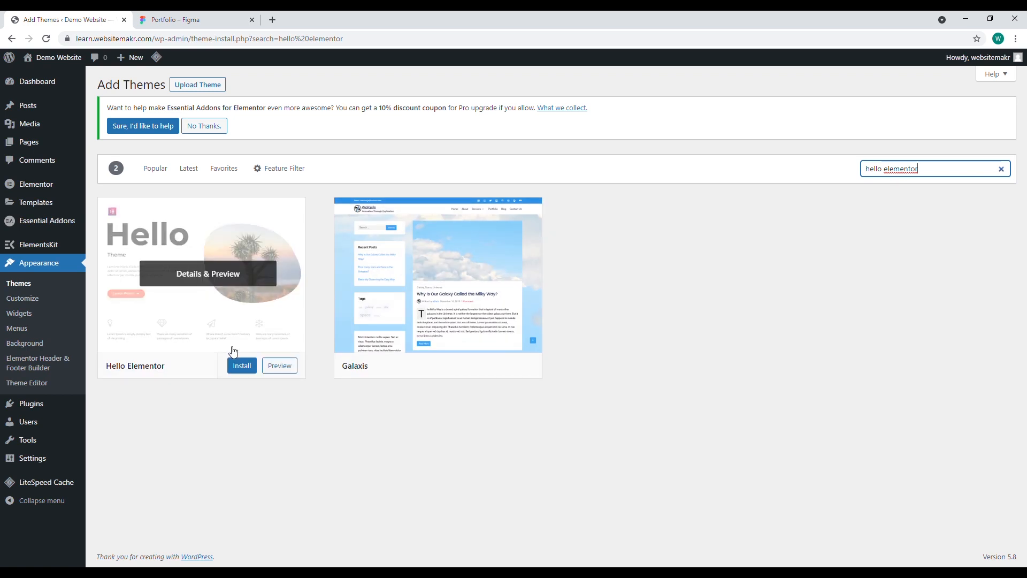
{"action": "left_click", "coordinate": [244, 368]}
{"action": "left_click", "coordinate": [224, 366]}
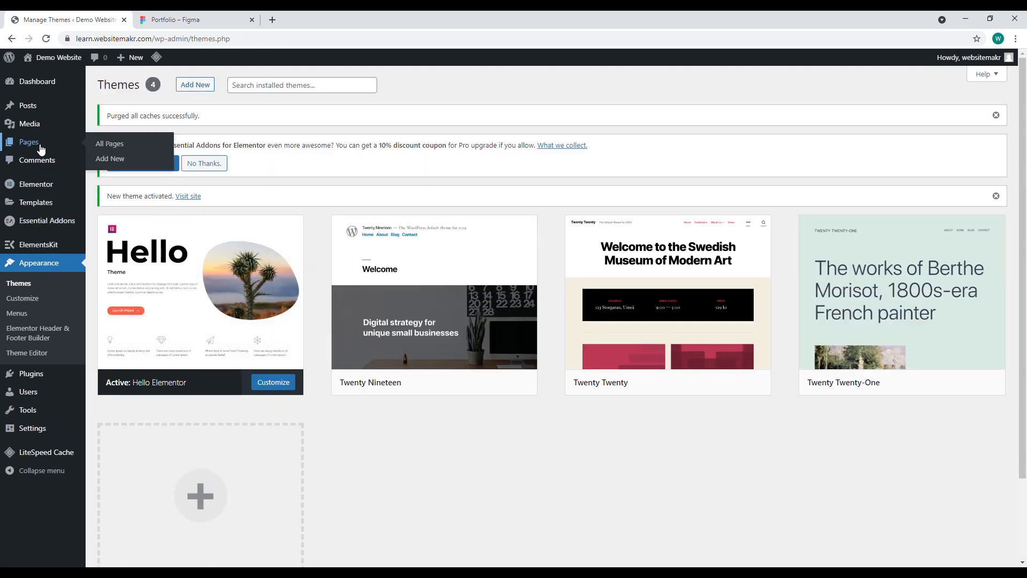
Create a new navigation menu named "Main Menu"
{"action": "left_click", "coordinate": [111, 140]}
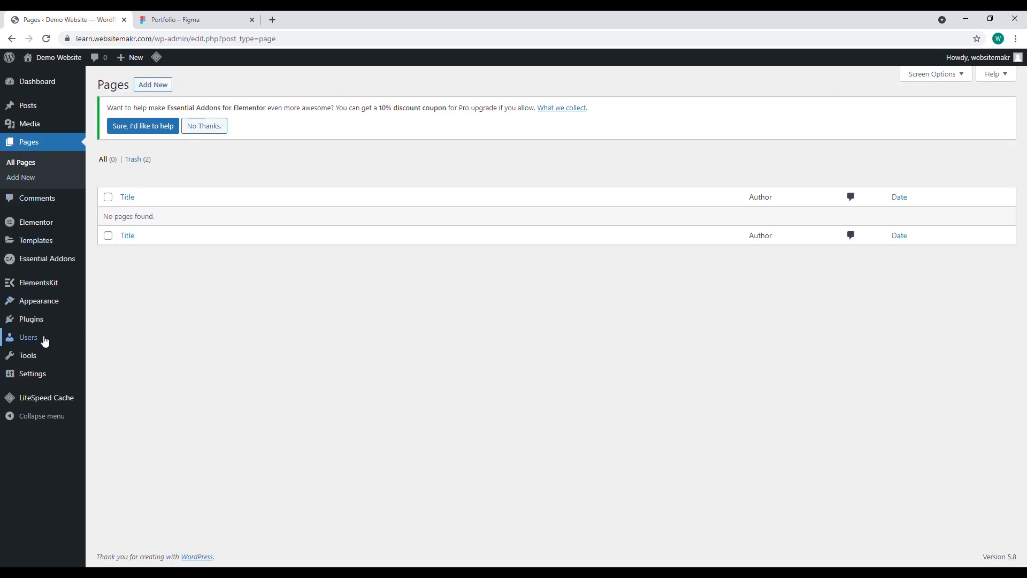
{"action": "mouse_move", "coordinate": [45, 342]}
{"action": "mouse_move", "coordinate": [51, 300]}
{"action": "left_click", "coordinate": [107, 340]}
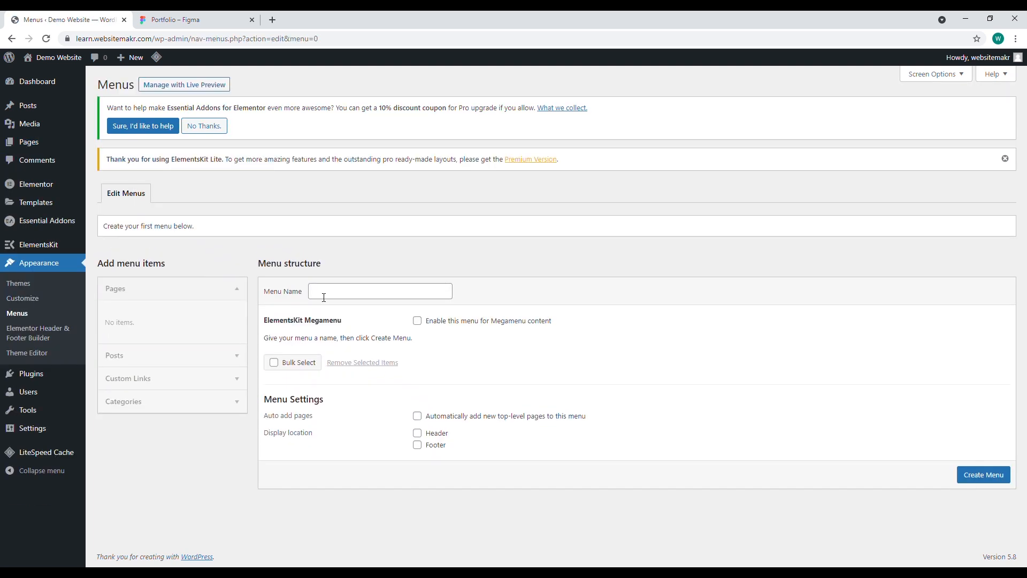
{"action": "left_click", "coordinate": [323, 298]}
{"action": "left_click", "coordinate": [984, 474]}
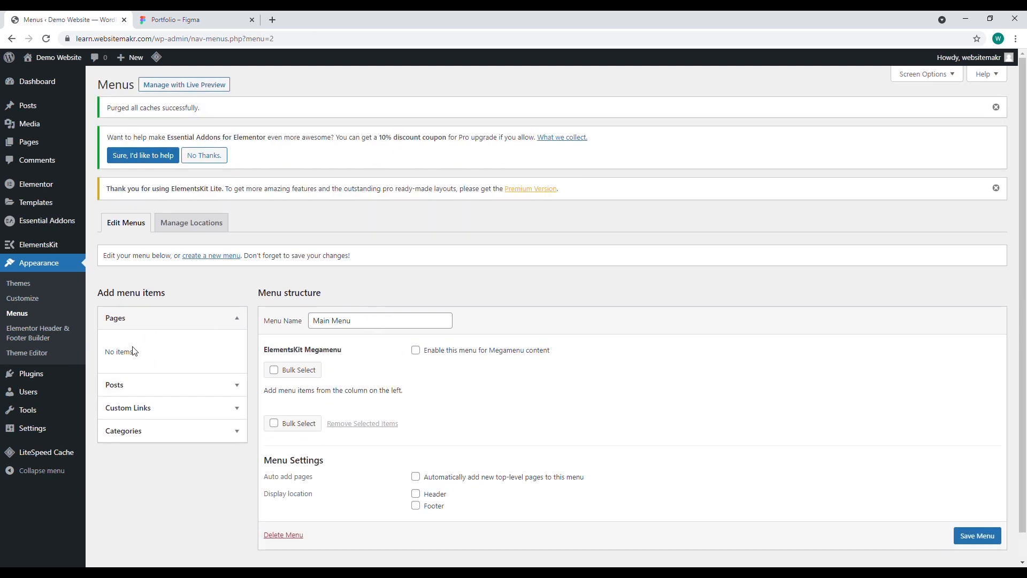
Add a custom link with URL # and link text "Home" to the Main Menu
{"action": "left_click", "coordinate": [223, 388]}
{"action": "left_click", "coordinate": [229, 346]}
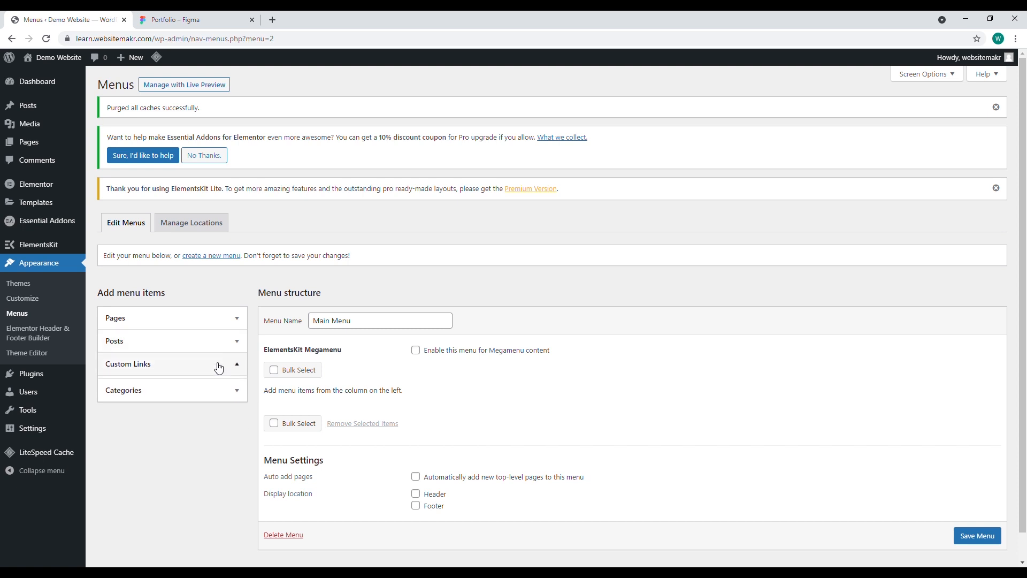
{"action": "left_click", "coordinate": [220, 364]}
{"action": "left_click", "coordinate": [180, 400]}
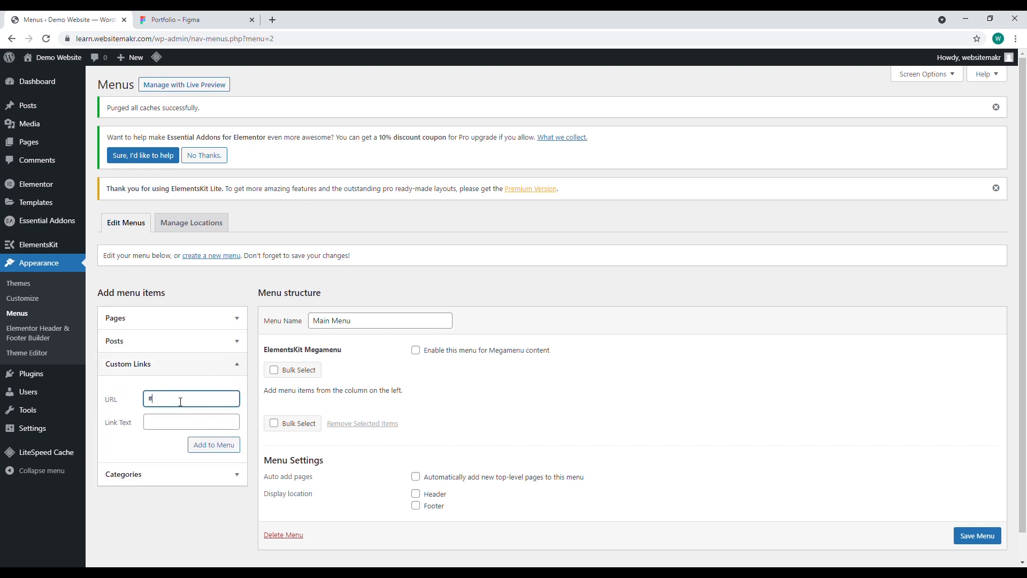
{"action": "left_click", "coordinate": [169, 424]}
{"action": "left_click", "coordinate": [217, 450]}
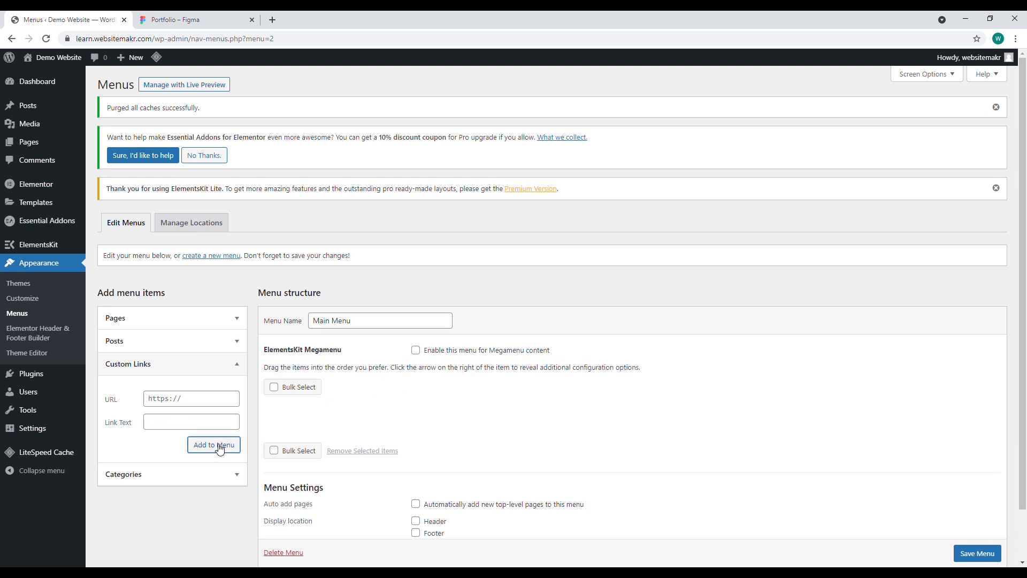
Add "About" and "Portfolio" custom links with URL # to the Main Menu and save the menu
{"action": "left_click", "coordinate": [188, 403]}
{"action": "key", "text": "Tab"}
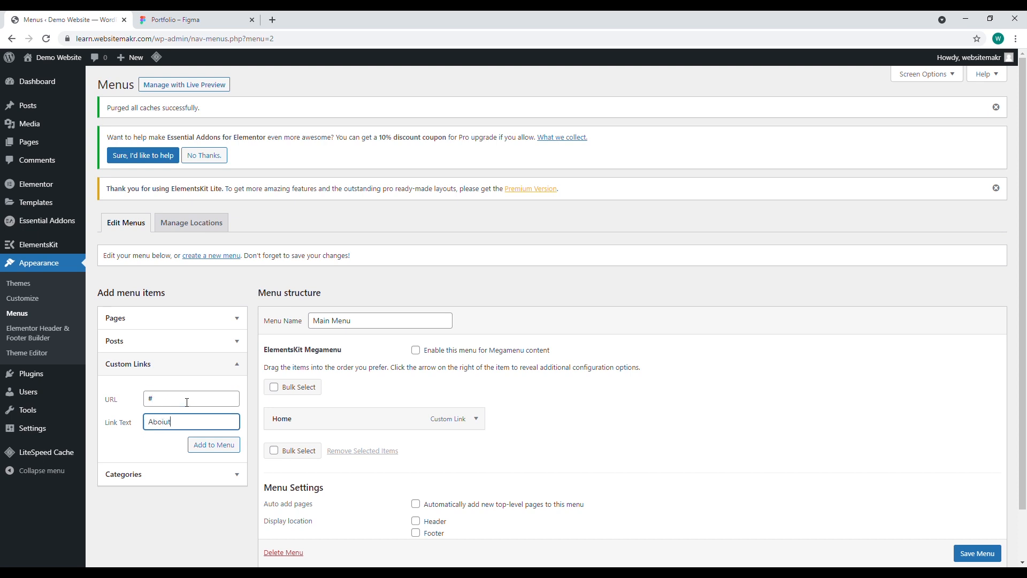
{"action": "left_click", "coordinate": [201, 444]}
{"action": "left_click", "coordinate": [182, 406]}
{"action": "left_click", "coordinate": [182, 421]}
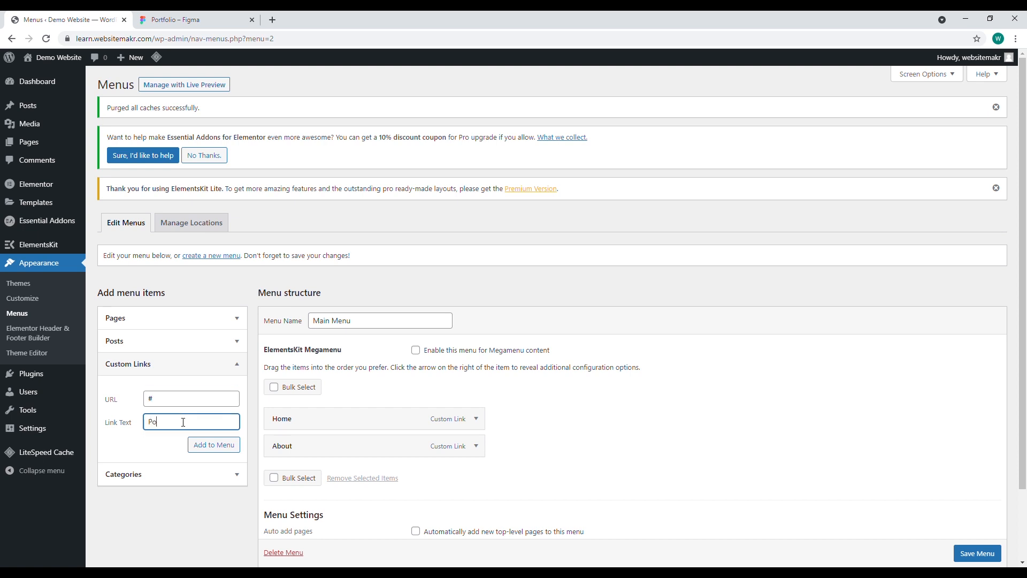
{"action": "left_click", "coordinate": [206, 445]}
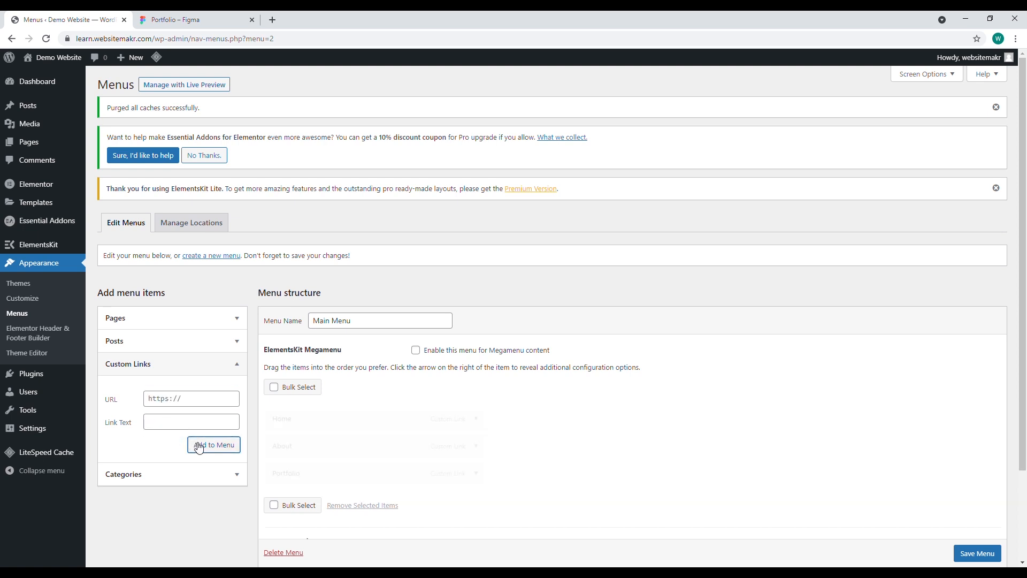
{"action": "left_click", "coordinate": [207, 256]}
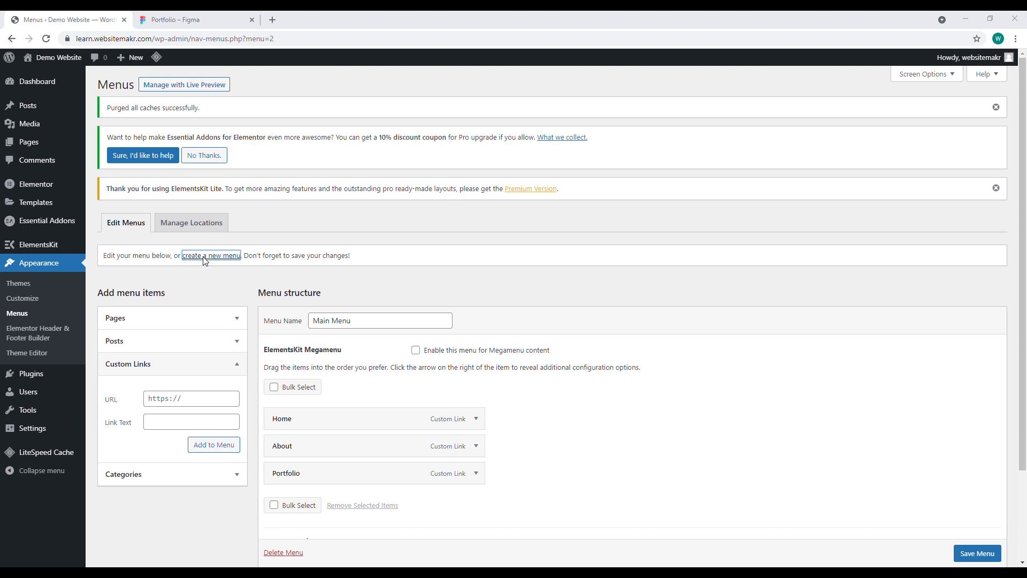
{"action": "left_click", "coordinate": [989, 553]}
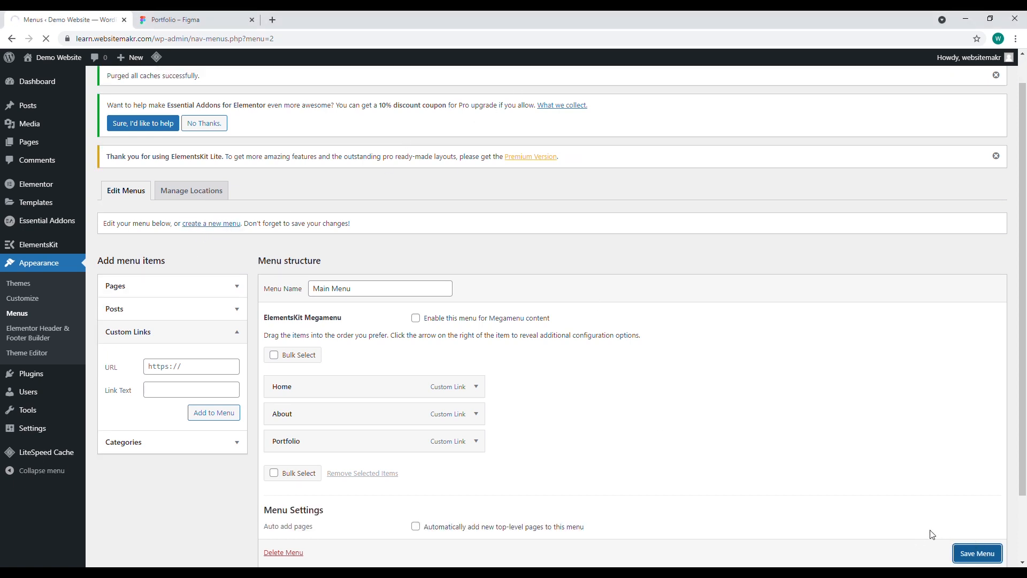
Create a second navigation menu named "Mobile Menu"
{"action": "left_click", "coordinate": [207, 287]}
{"action": "left_click", "coordinate": [338, 298]}
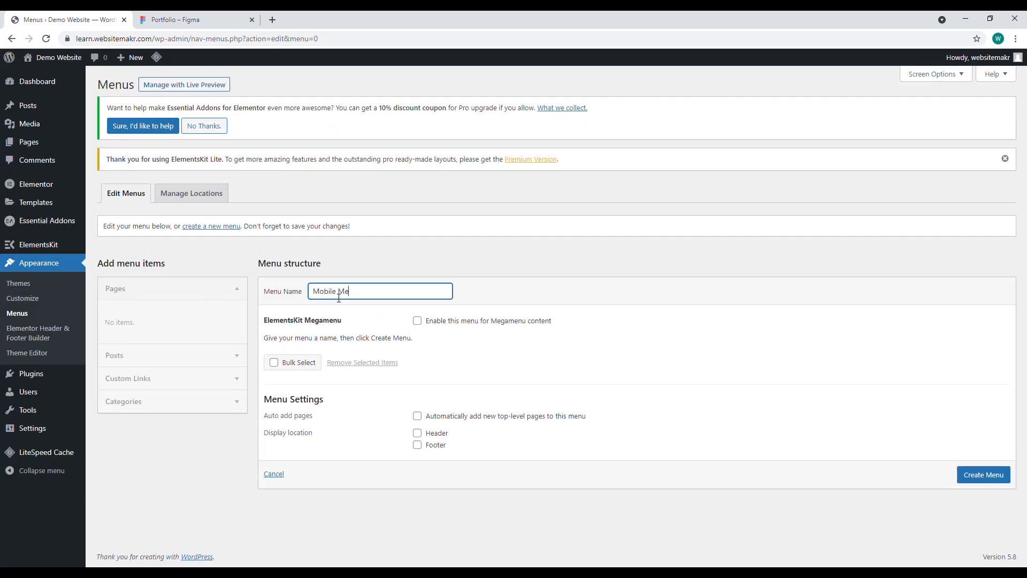
{"action": "left_click", "coordinate": [984, 474]}
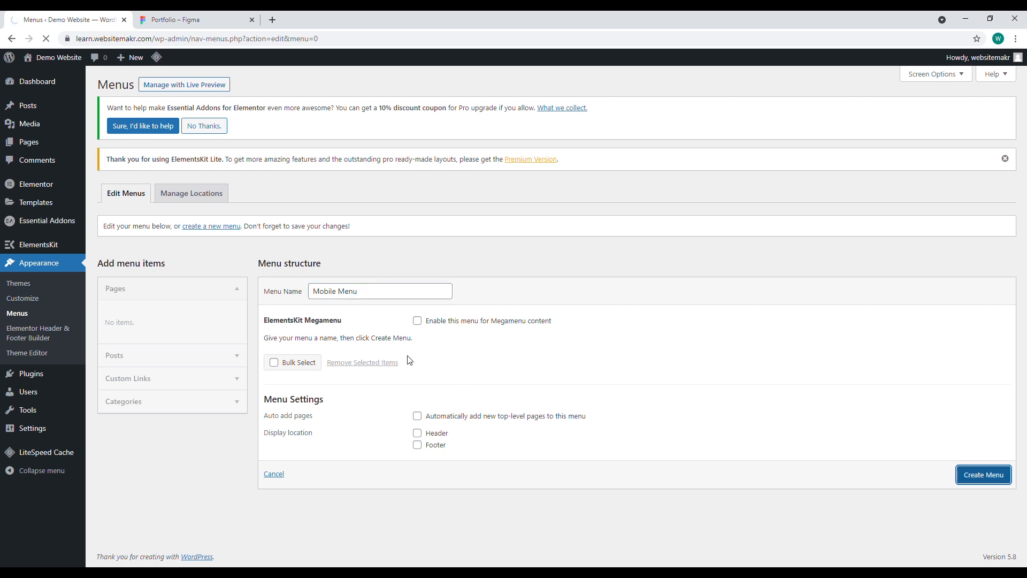
Add a custom link with URL # and link text "Home" to the Mobile Menu
{"action": "left_click", "coordinate": [208, 413]}
{"action": "left_click", "coordinate": [162, 410]}
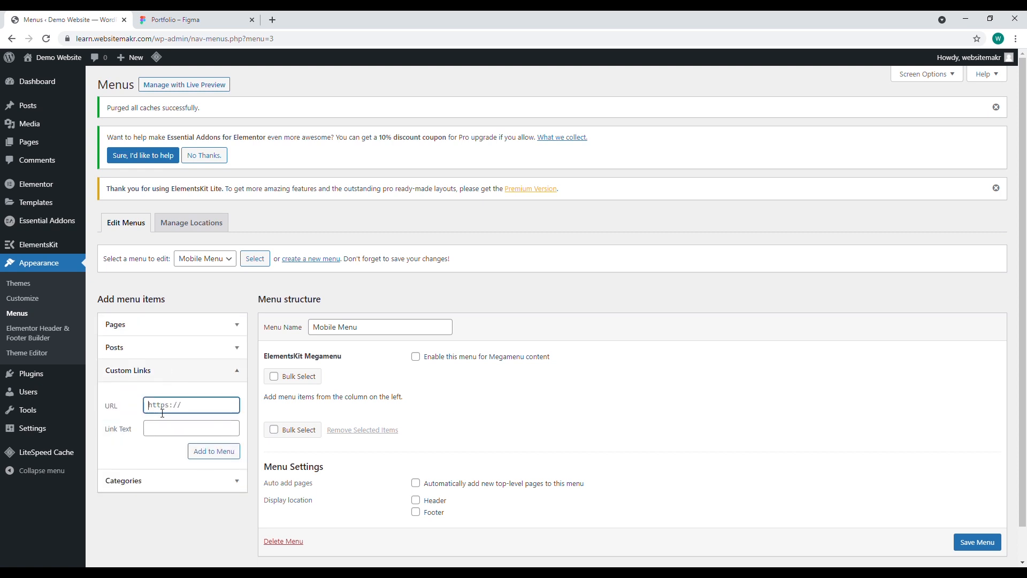
{"action": "left_click", "coordinate": [165, 430]}
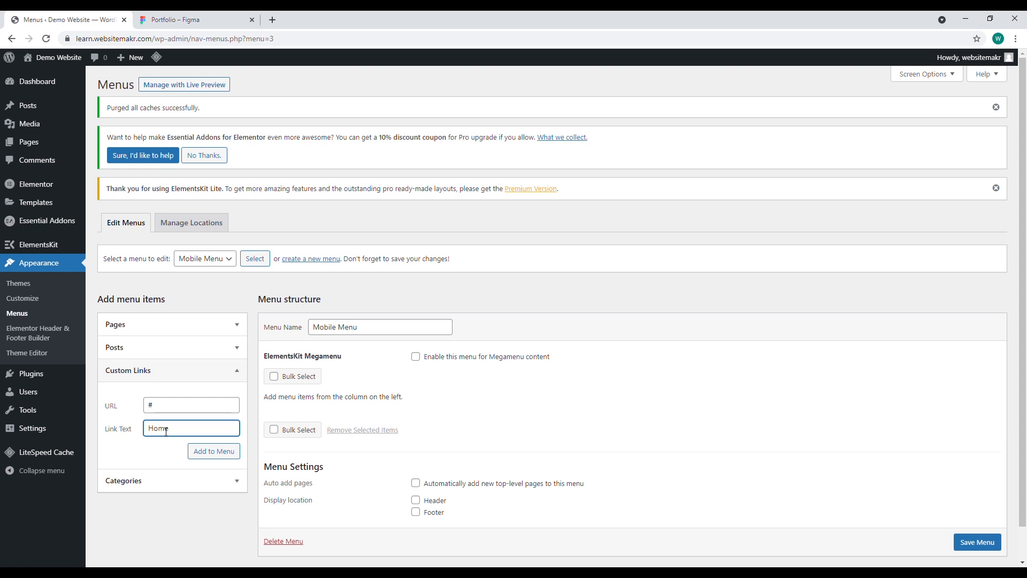
{"action": "left_click", "coordinate": [214, 451]}
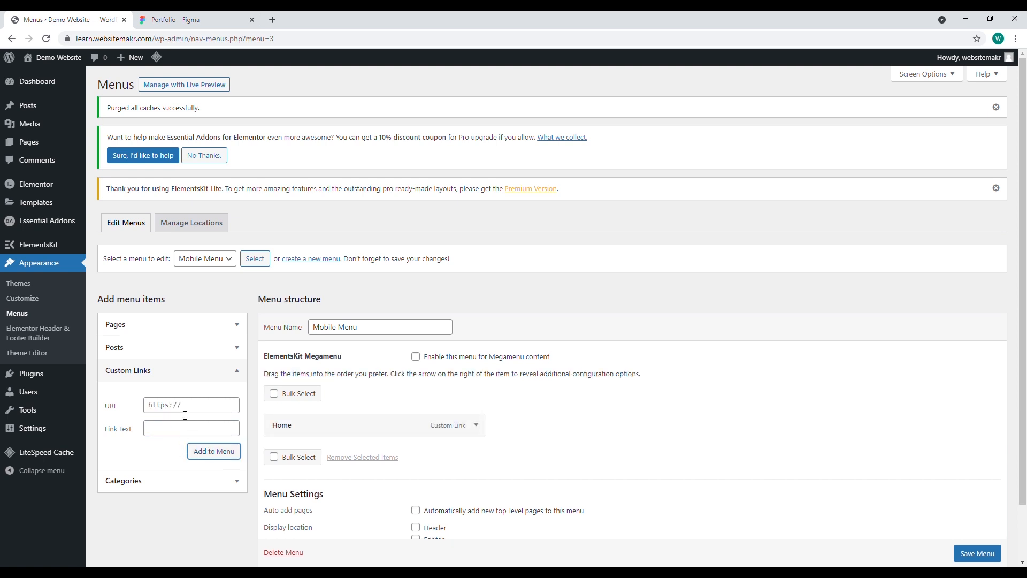
Add a custom link with URL # and link text "About" to the Mobile Menu
{"action": "left_click", "coordinate": [214, 334]}
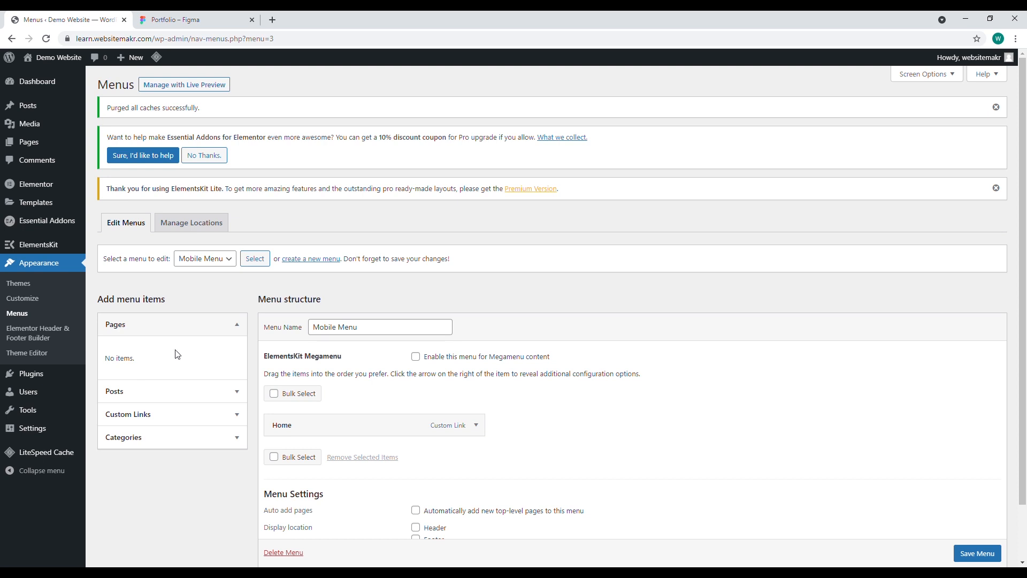
{"action": "left_click", "coordinate": [236, 331]}
{"action": "left_click", "coordinate": [200, 369]}
{"action": "left_click", "coordinate": [182, 412]}
{"action": "type", "text": "#"}
{"action": "key", "text": "Tab"}
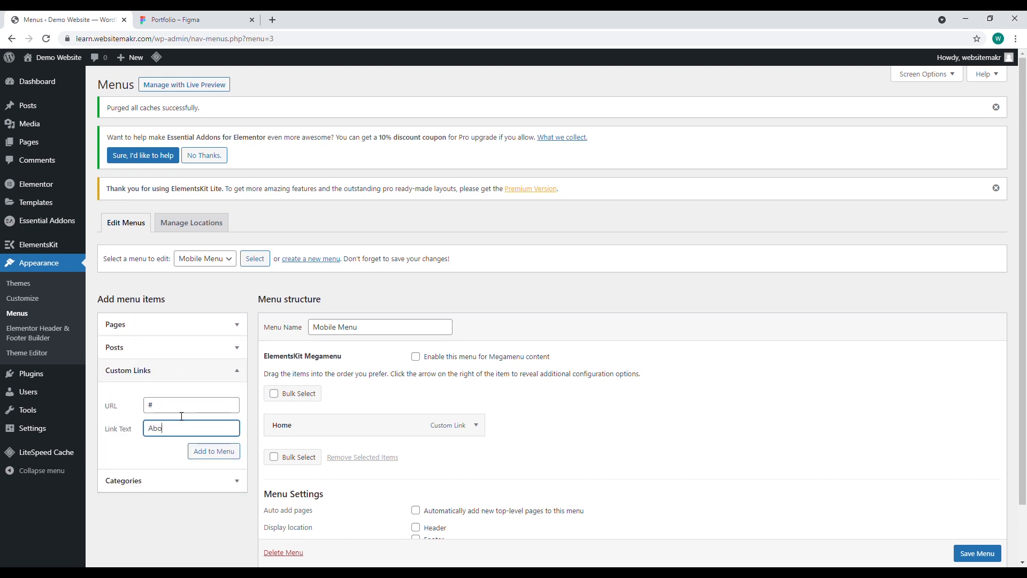
{"action": "left_click", "coordinate": [210, 451]}
Add a custom link with URL # and link text "Portfolio" to the Mobile Menu
{"action": "left_click", "coordinate": [180, 407]}
{"action": "type", "text": "#"}
{"action": "left_click", "coordinate": [186, 429]}
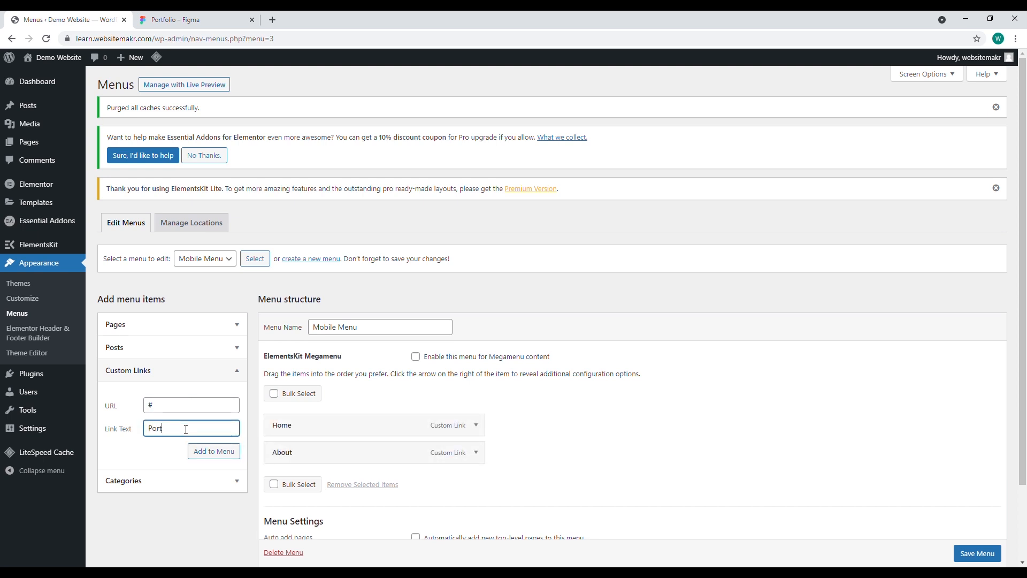
{"action": "type", "text": "Portfolio"}
{"action": "left_click", "coordinate": [214, 451]}
Add a custom link with URL # and link text "Download CV" to the Mobile Menu and save the menu
{"action": "left_click", "coordinate": [188, 406]}
{"action": "type", "text": "#"}
{"action": "left_click", "coordinate": [191, 427]}
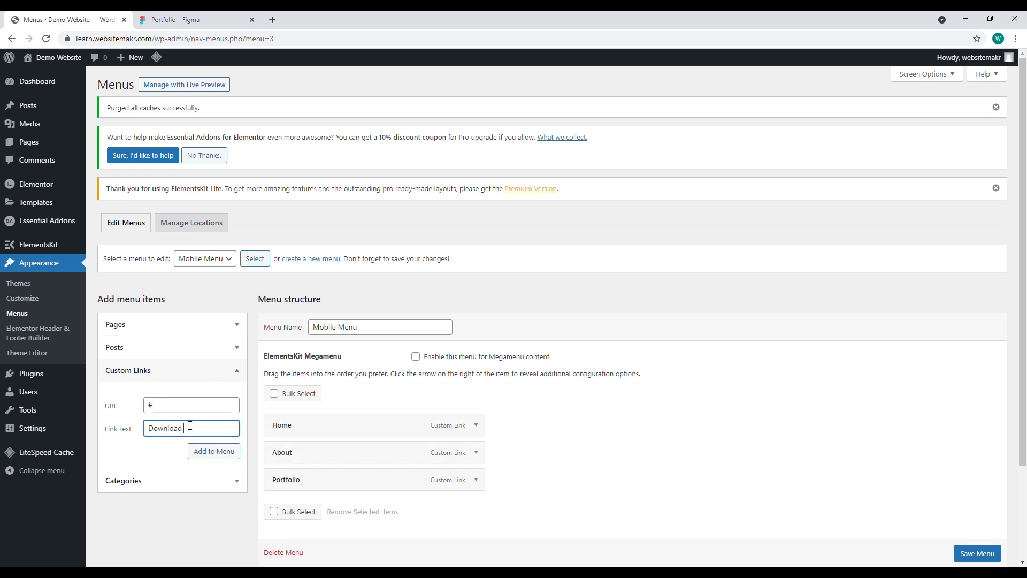
{"action": "type", "text": "Download CV"}
{"action": "left_click", "coordinate": [213, 451]}
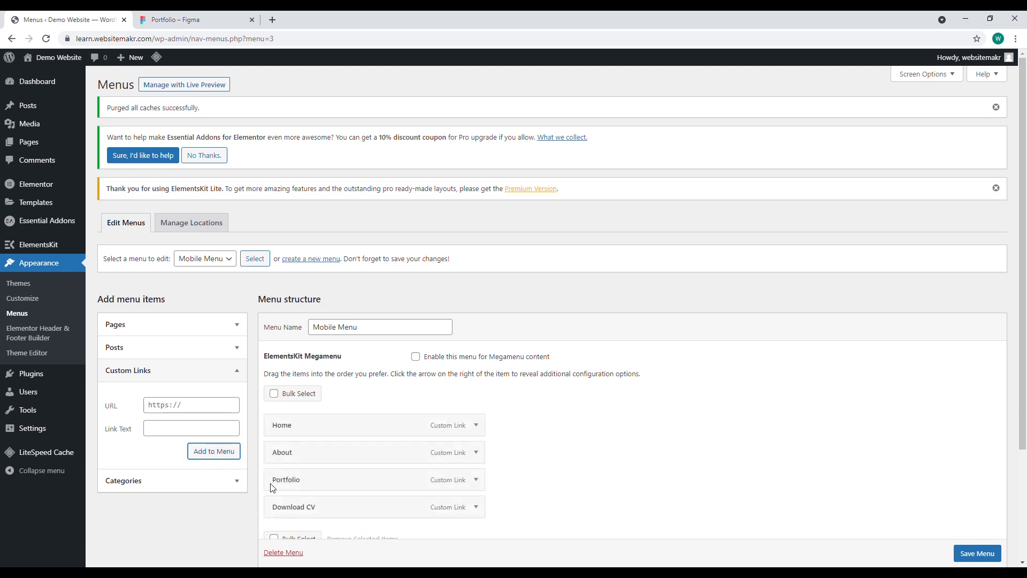
{"action": "left_click", "coordinate": [972, 556]}
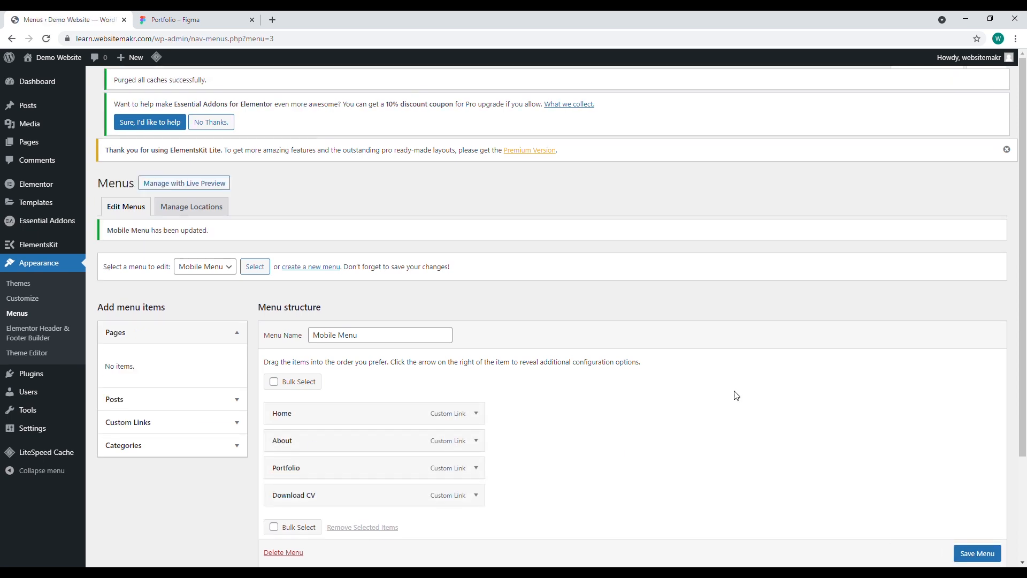
Create a new WordPress page titled "Home" and publish it
{"action": "mouse_move", "coordinate": [33, 142]}
{"action": "left_click", "coordinate": [122, 147]}
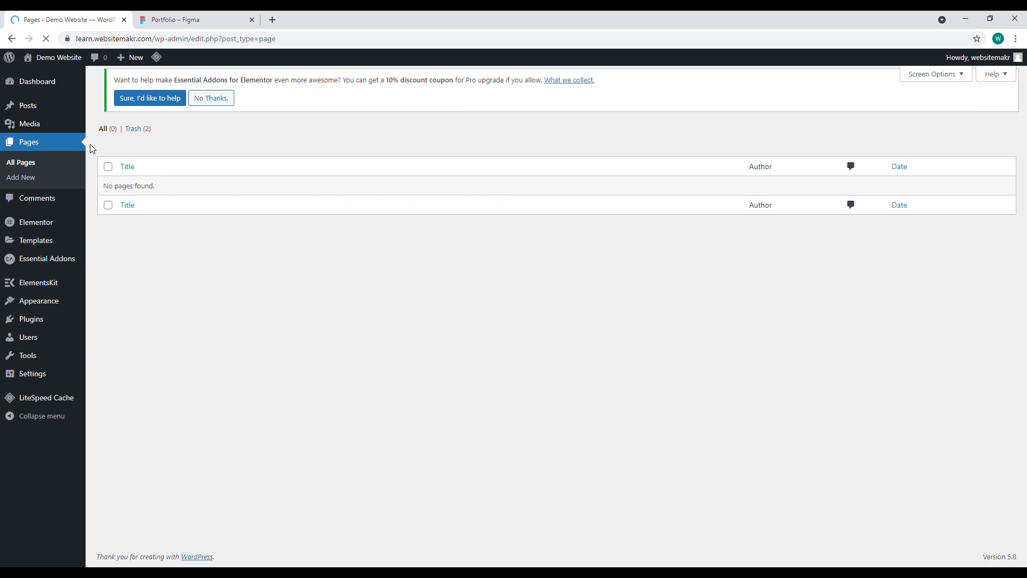
{"action": "left_click", "coordinate": [165, 87]}
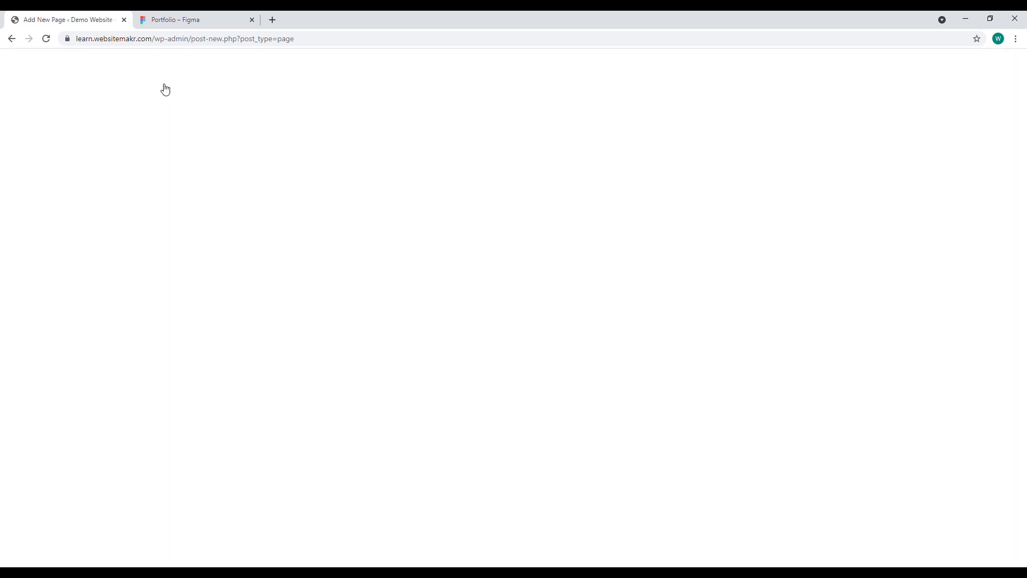
{"action": "left_click", "coordinate": [160, 24]}
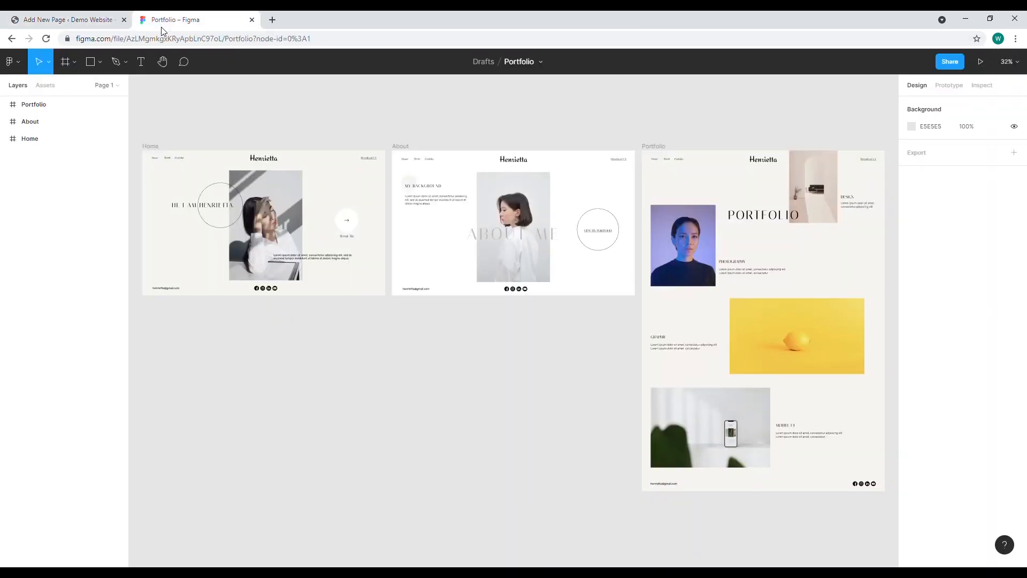
{"action": "left_click", "coordinate": [158, 152]}
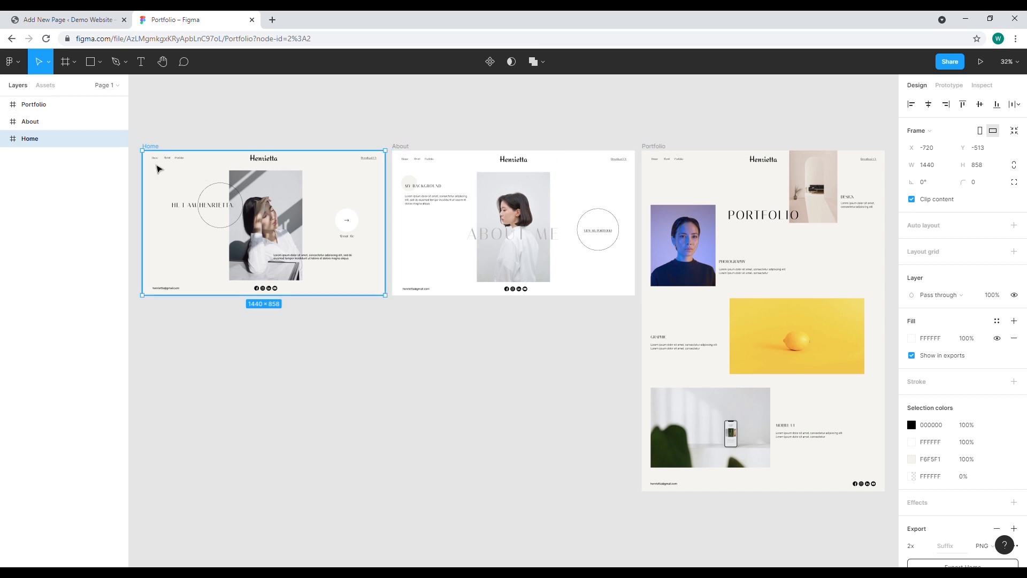
{"action": "left_click", "coordinate": [71, 17]}
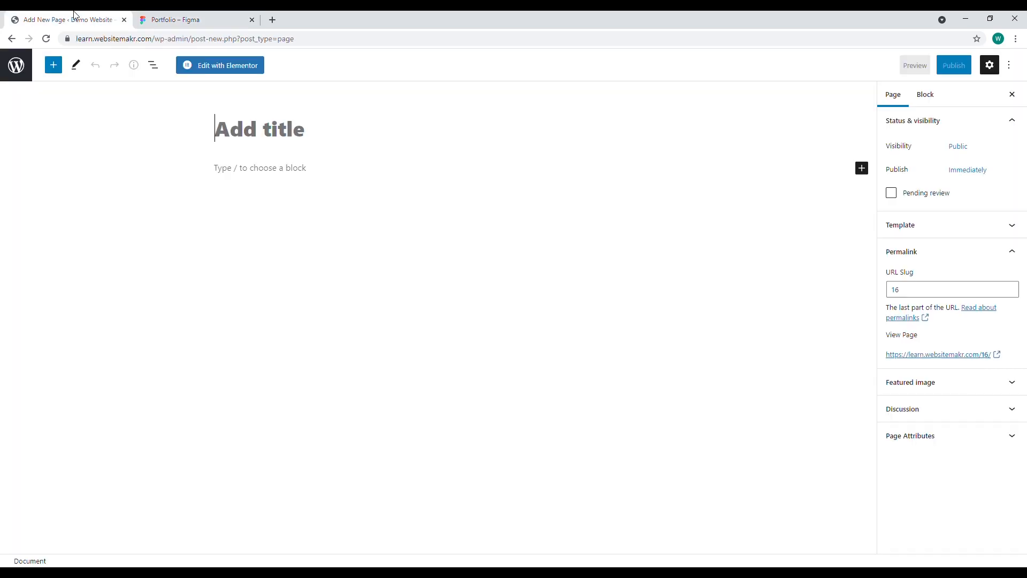
{"action": "left_click", "coordinate": [251, 143]}
{"action": "type", "text": "Home"}
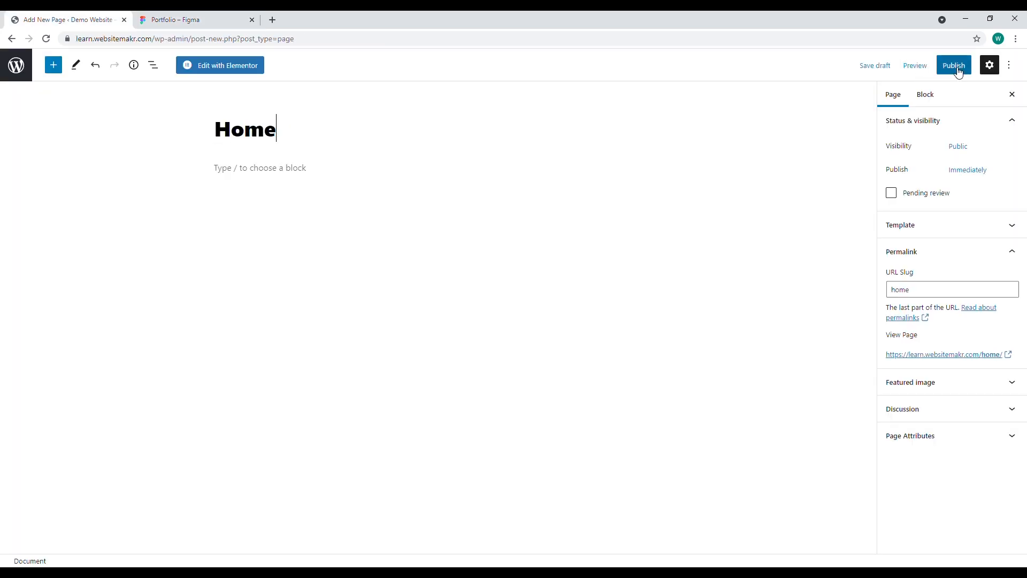
{"action": "left_click", "coordinate": [956, 66]}
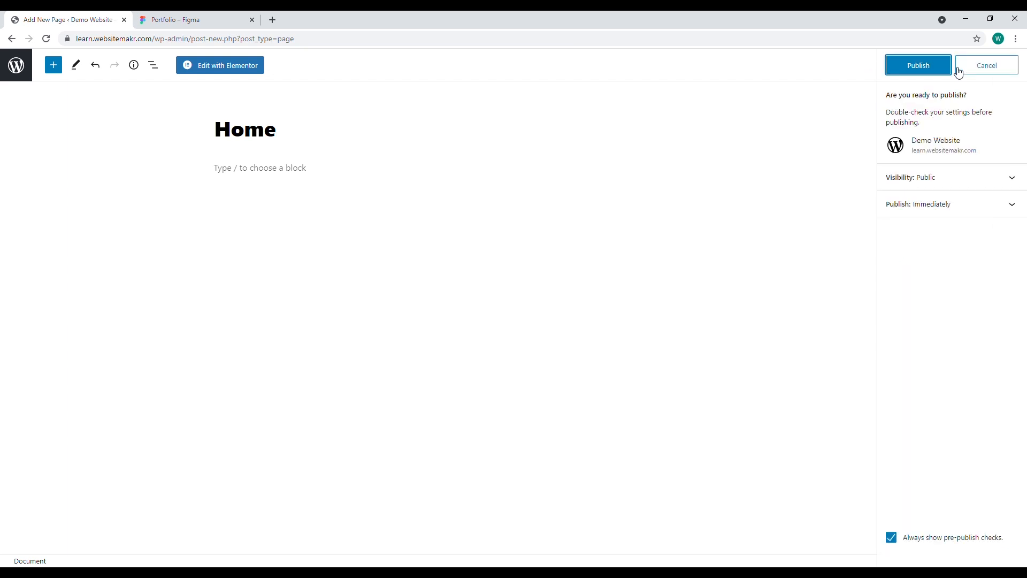
{"action": "left_click", "coordinate": [918, 68]}
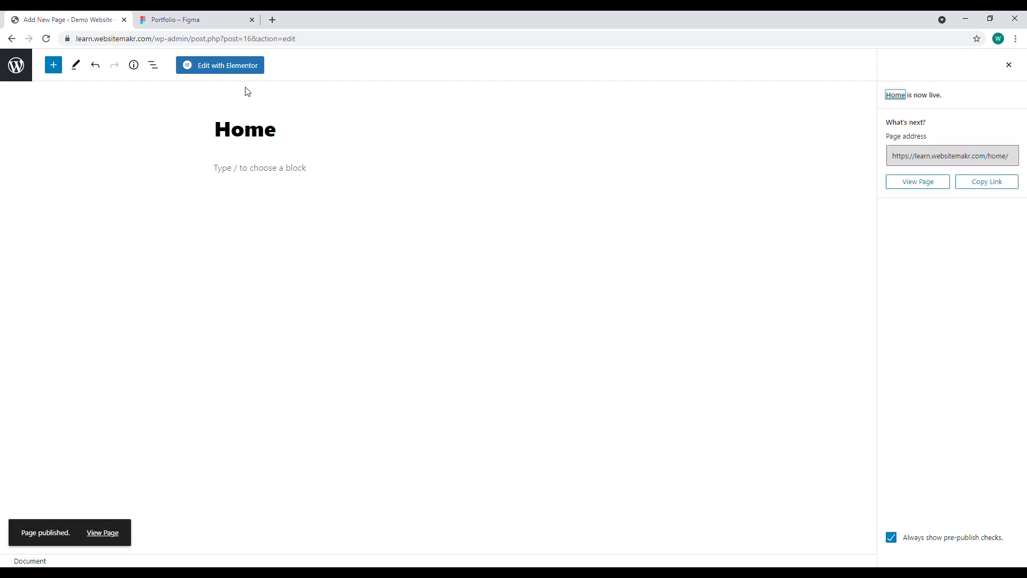
Open the Home page in Elementor and set its page layout to a blank canvas without the theme's header, title and footer
{"action": "left_click", "coordinate": [220, 65]}
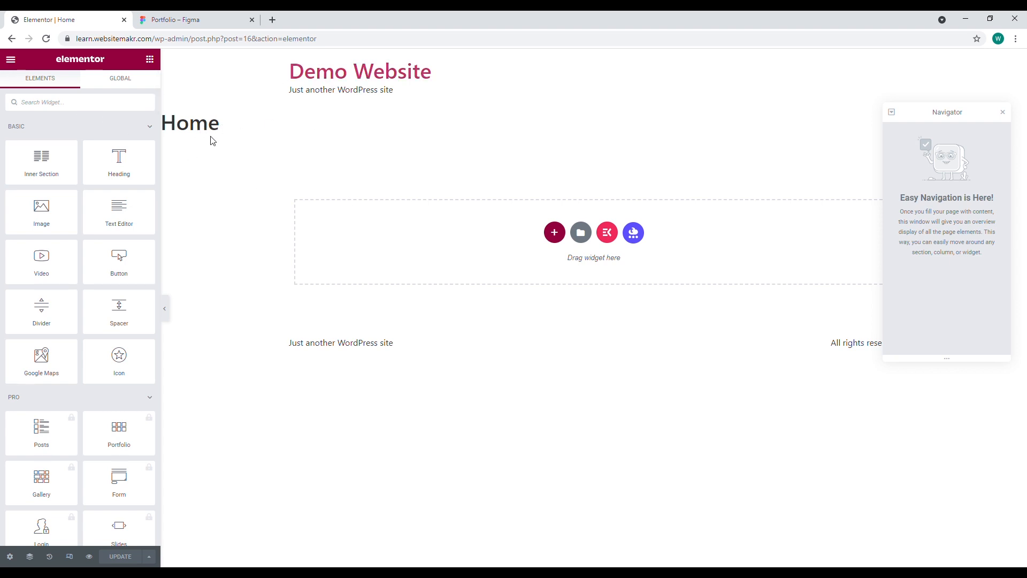
{"action": "left_click", "coordinate": [10, 556]}
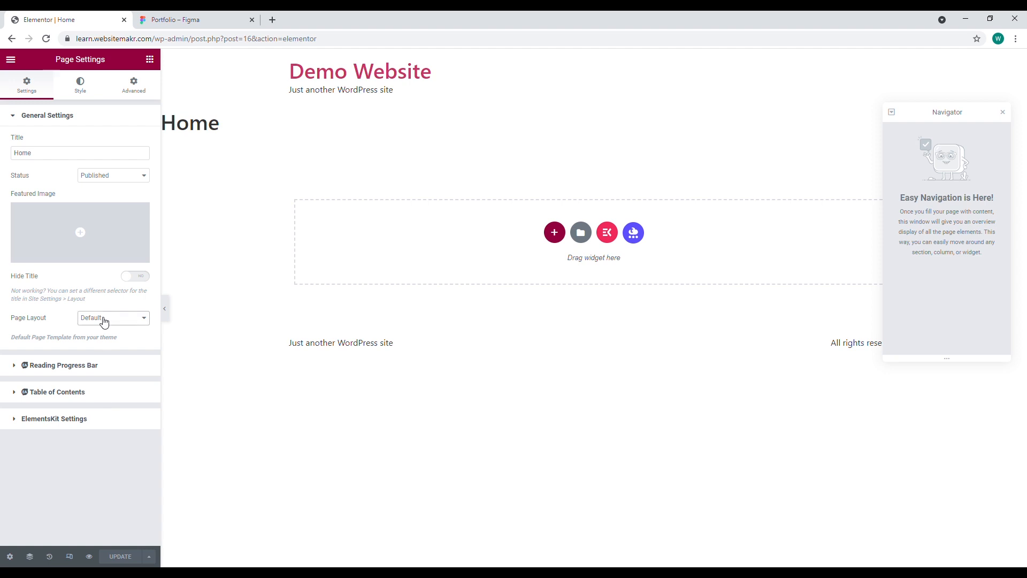
{"action": "left_click", "coordinate": [110, 341]}
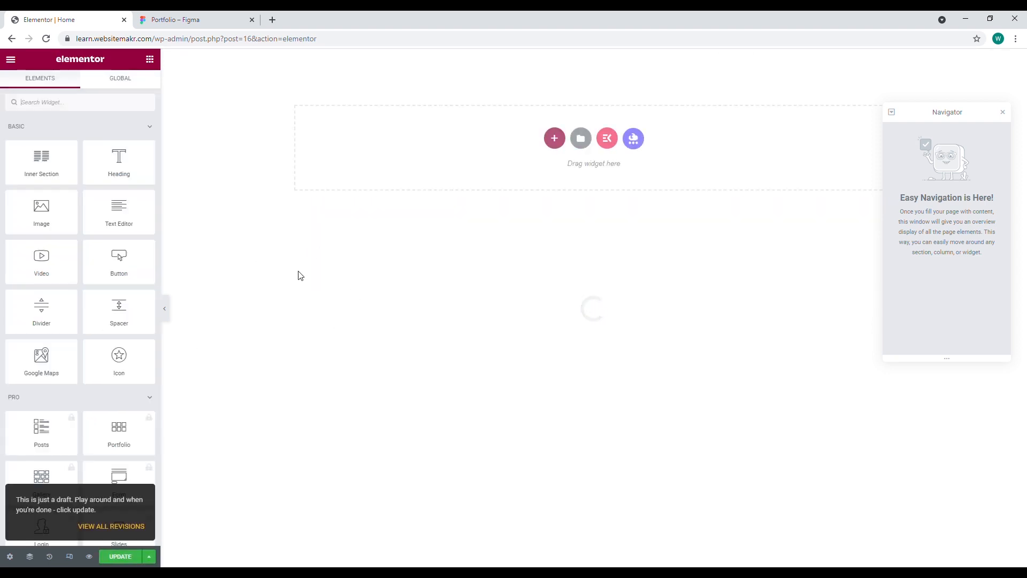
Add a single-column section with its content width set to Full Width and its columns gap to No Gap
{"action": "left_click", "coordinate": [555, 139]}
{"action": "left_click", "coordinate": [435, 170]}
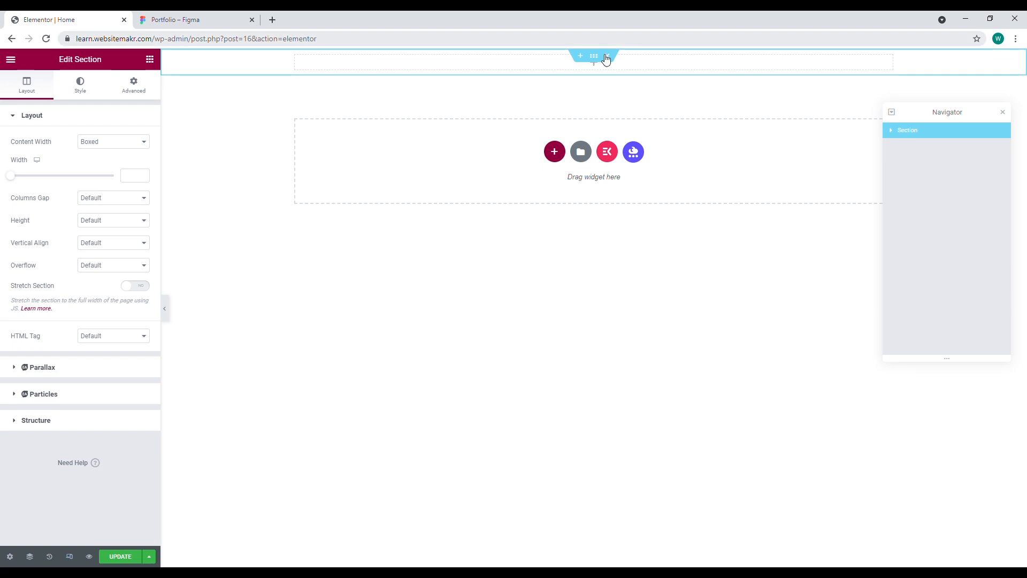
{"action": "left_click", "coordinate": [105, 166]}
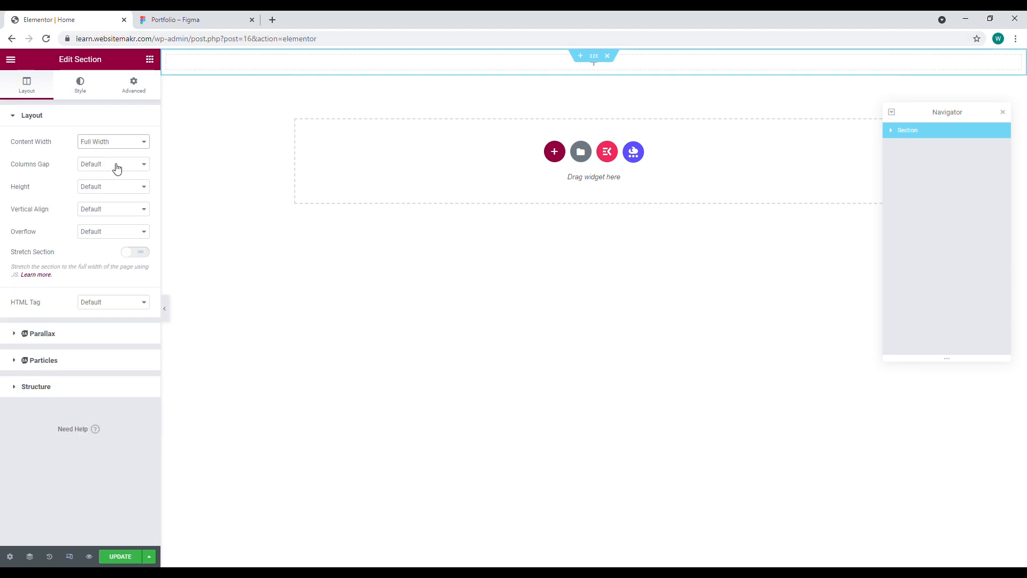
{"action": "left_click", "coordinate": [107, 188]}
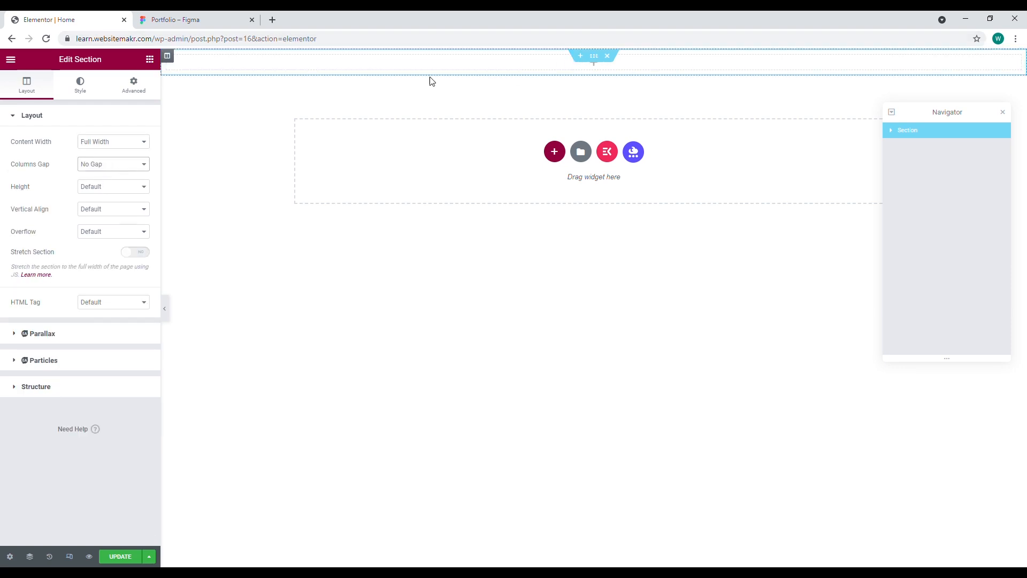
Add an inner section inside the section and duplicate its first column to make three columns
{"action": "left_click", "coordinate": [150, 60]}
{"action": "left_click_drag", "start_coordinate": [36, 170], "coordinate": [580, 64]}
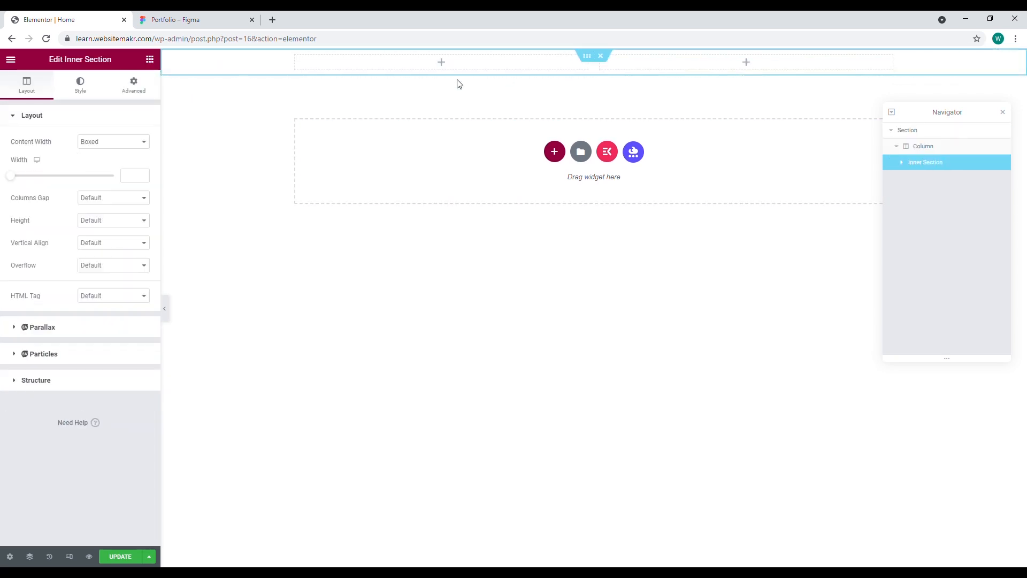
{"action": "left_click", "coordinate": [176, 20]}
{"action": "left_click", "coordinate": [59, 16]}
{"action": "right_click", "coordinate": [312, 64]}
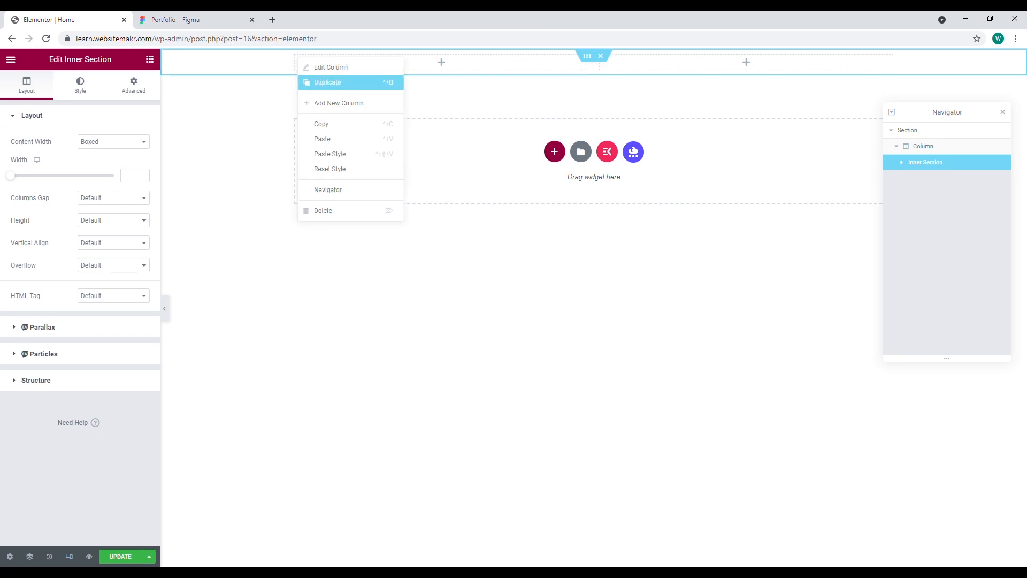
Switch to the Figma design and examine the Home frame's layout at 80% zoom
{"action": "left_click", "coordinate": [177, 20]}
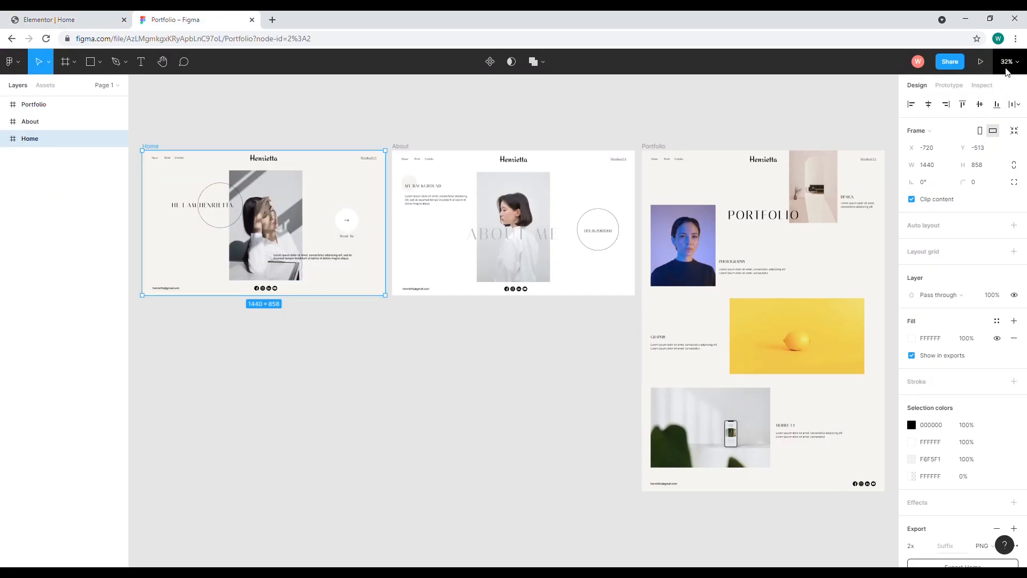
{"action": "left_click", "coordinate": [1006, 63]}
{"action": "type", "text": "80"}
{"action": "key", "text": "Return"}
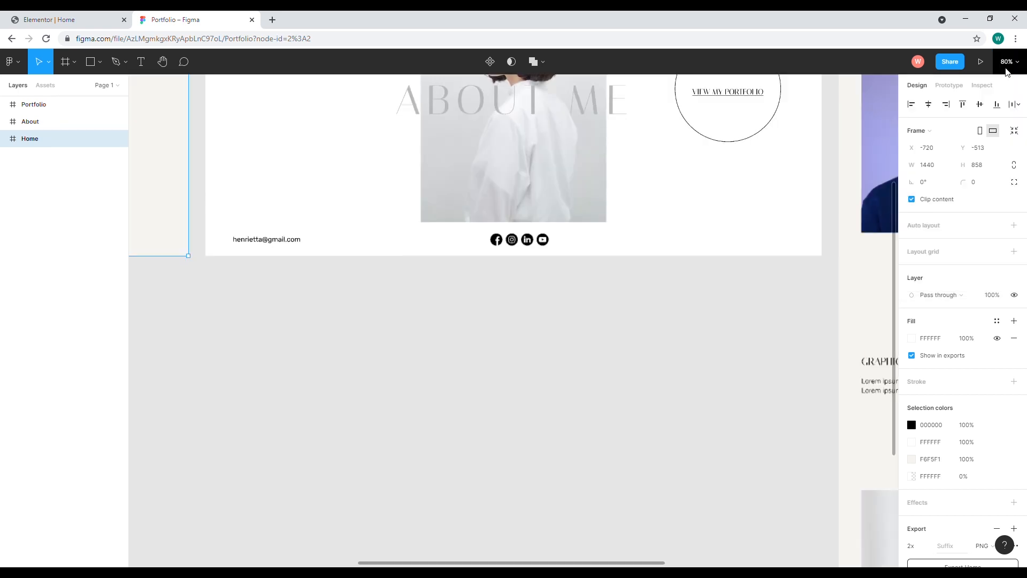
{"action": "scroll", "coordinate": [564, 280], "scroll_direction": "up", "scroll_amount": 5}
{"action": "scroll", "coordinate": [563, 280], "scroll_direction": "down", "scroll_amount": 2}
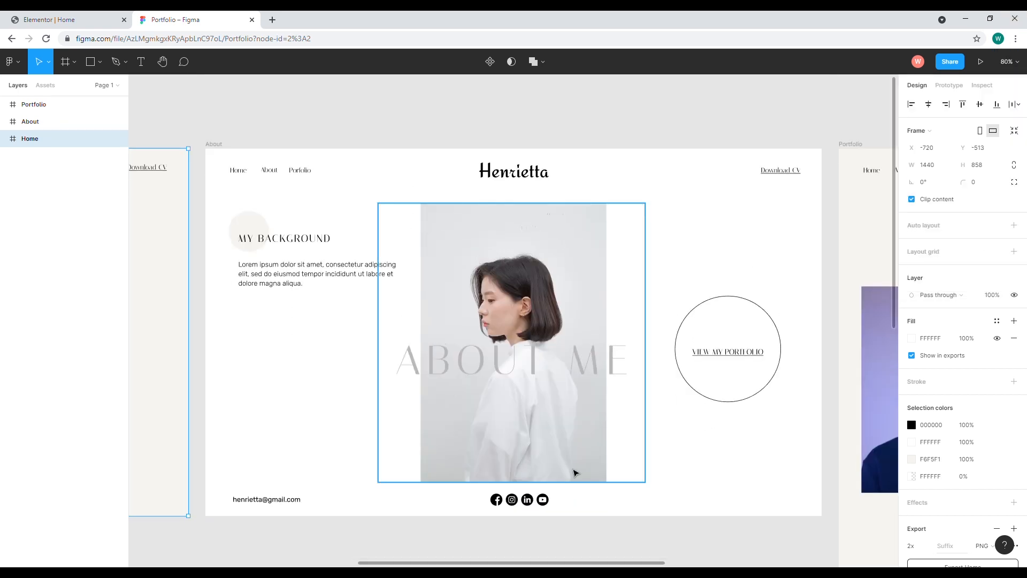
{"action": "left_click_drag", "start_coordinate": [560, 562], "coordinate": [308, 564]}
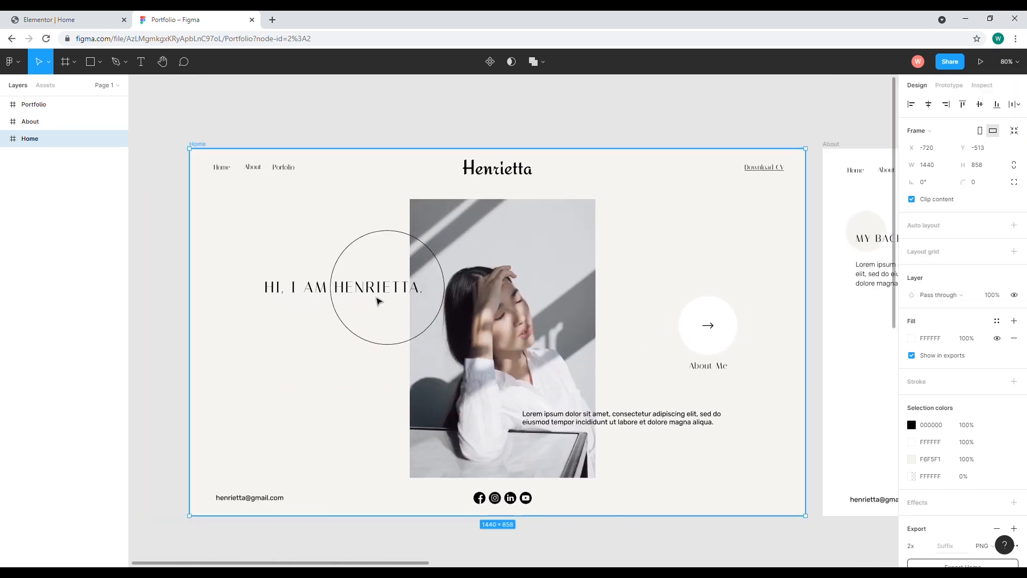
Return to Elementor and set the boxed content width of the inner section to 1500
{"action": "left_click", "coordinate": [98, 15]}
{"action": "left_click", "coordinate": [186, 23]}
{"action": "left_click", "coordinate": [75, 19]}
{"action": "left_click", "coordinate": [588, 57]}
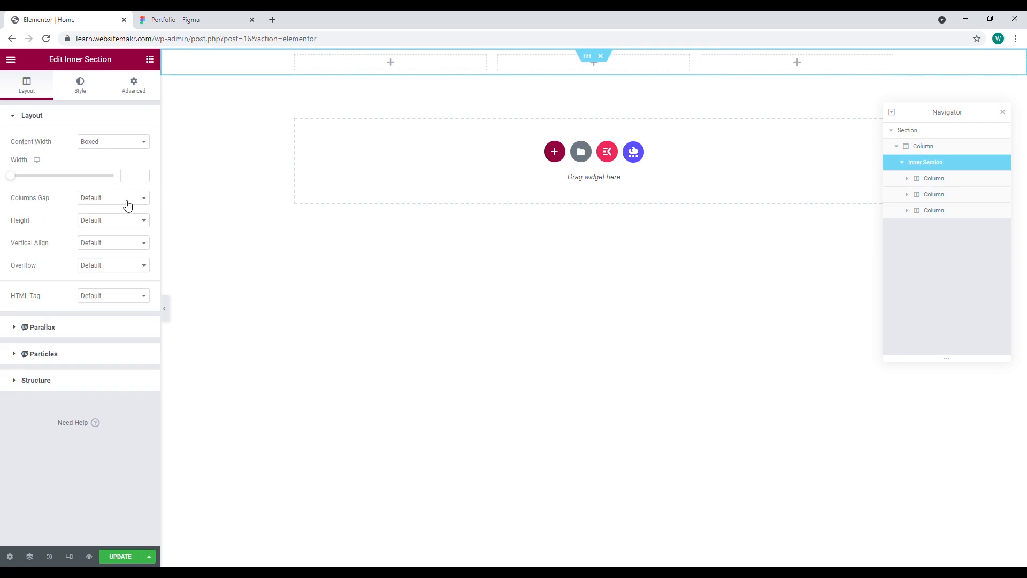
{"action": "type", "text": "1500"}
{"action": "left_click", "coordinate": [62, 154]}
Check the header in the Figma design, then search the widgets for "menu" and add the HFE Navigation Menu to the inner section's first column
{"action": "left_click", "coordinate": [176, 20]}
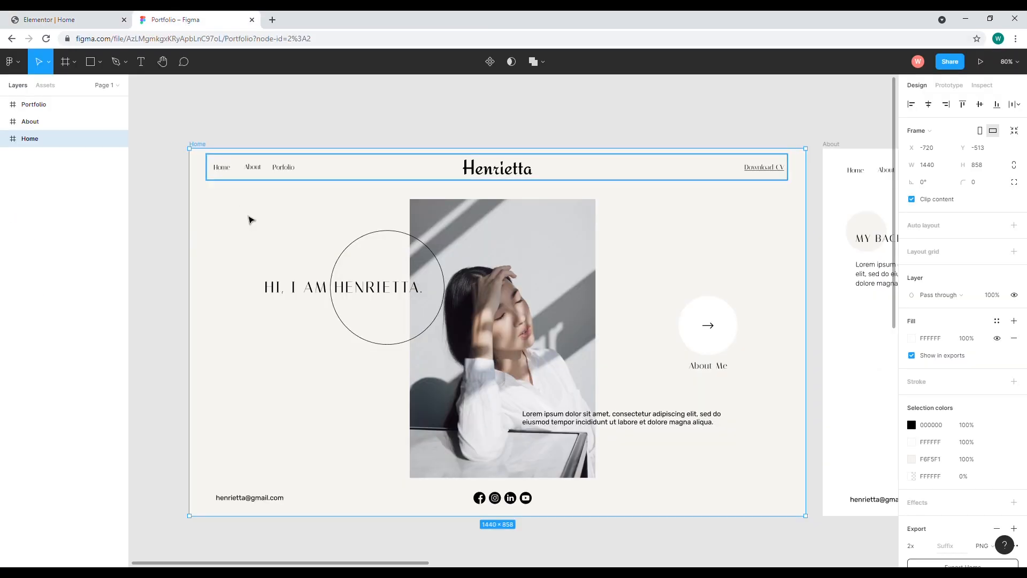
{"action": "left_click", "coordinate": [63, 20]}
{"action": "left_click", "coordinate": [150, 59]}
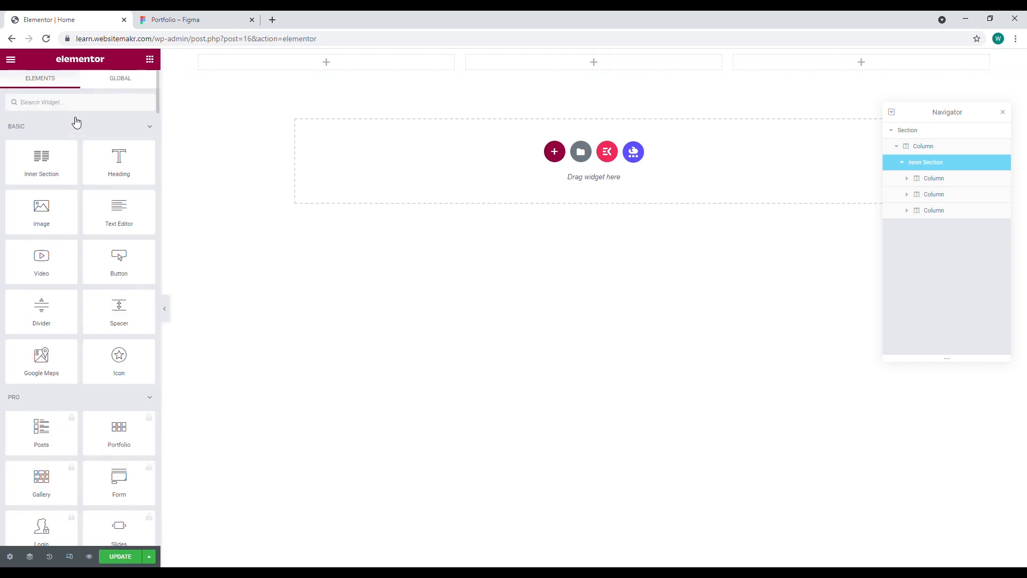
{"action": "left_click", "coordinate": [75, 102]}
{"action": "type", "text": "menu"}
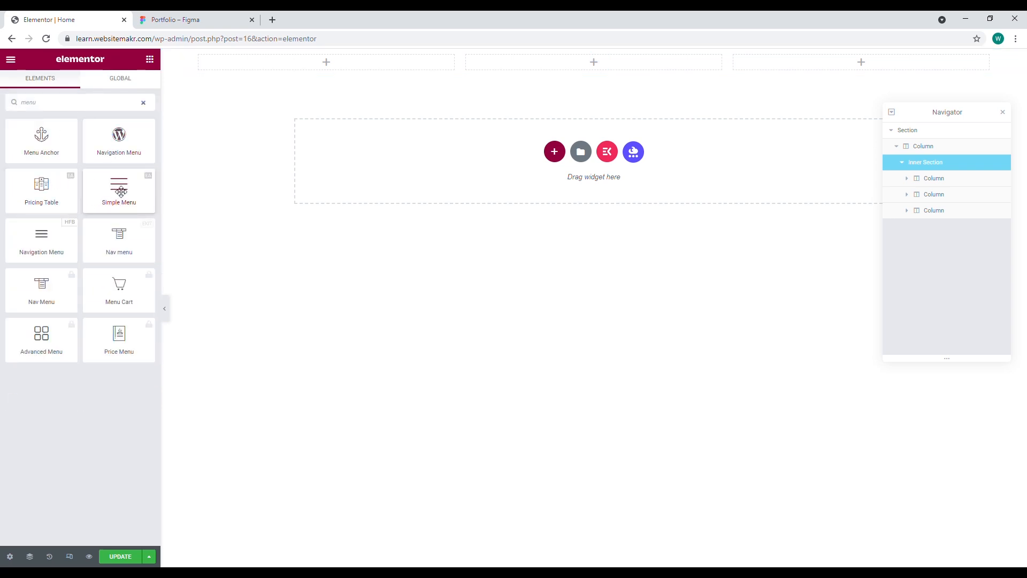
{"action": "left_click_drag", "start_coordinate": [49, 245], "coordinate": [358, 73]}
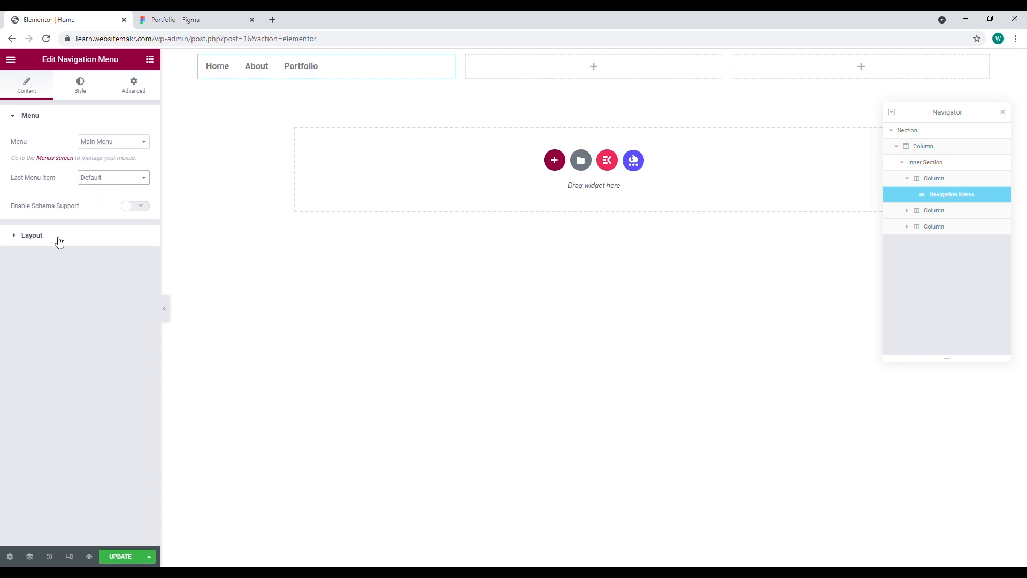
Set the navigation menu's text color to black for both the normal and hover states
{"action": "left_click", "coordinate": [84, 88]}
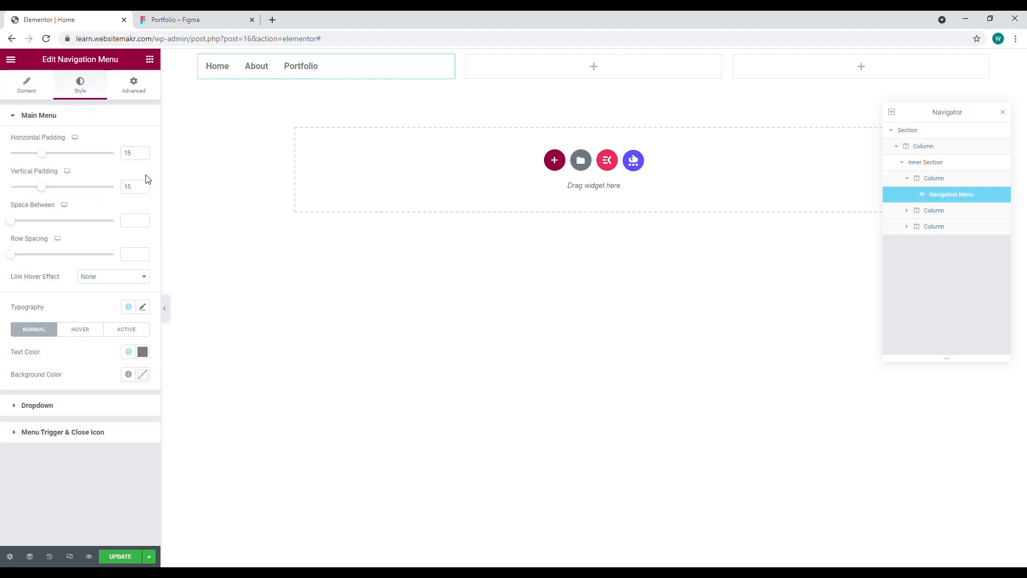
{"action": "left_click", "coordinate": [149, 357]}
{"action": "left_click", "coordinate": [41, 443]}
{"action": "left_click", "coordinate": [97, 350]}
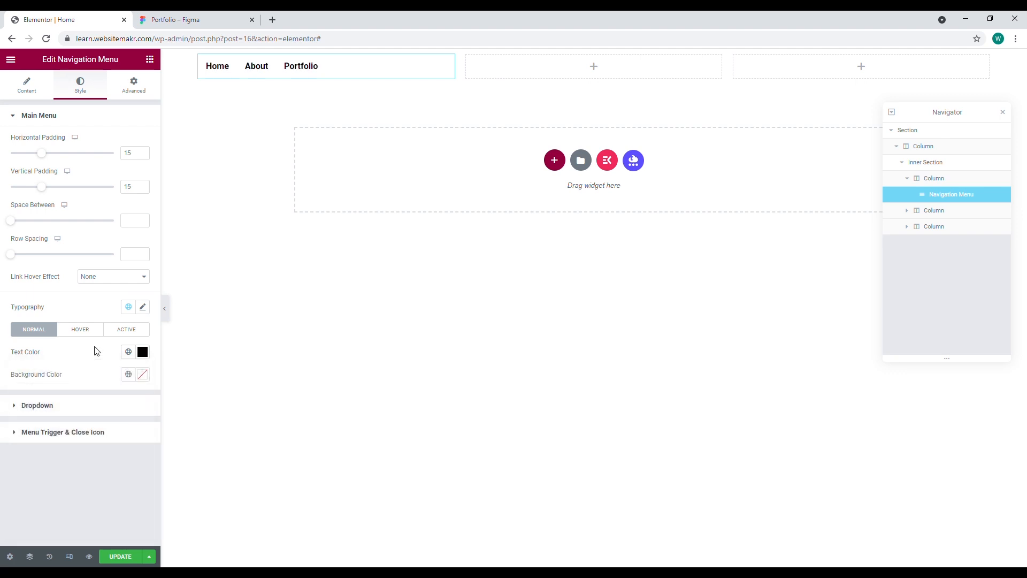
{"action": "left_click", "coordinate": [80, 329]}
{"action": "left_click", "coordinate": [143, 354]}
{"action": "left_click_drag", "start_coordinate": [63, 454], "coordinate": [2, 498]}
{"action": "left_click", "coordinate": [84, 348]}
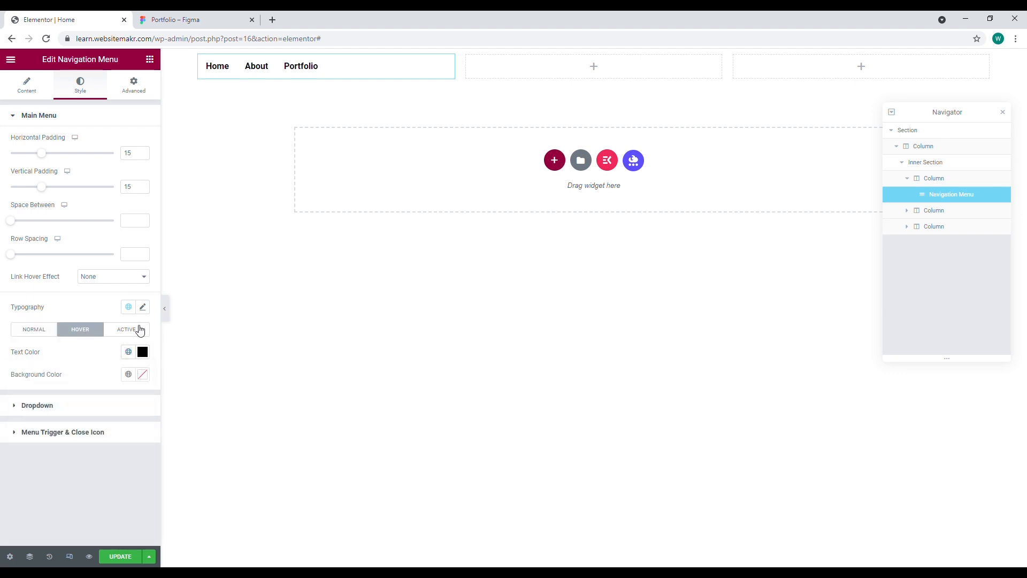
Set the navigation menu's typography to the Italiana font family at a size of 15 px
{"action": "left_click", "coordinate": [143, 307]}
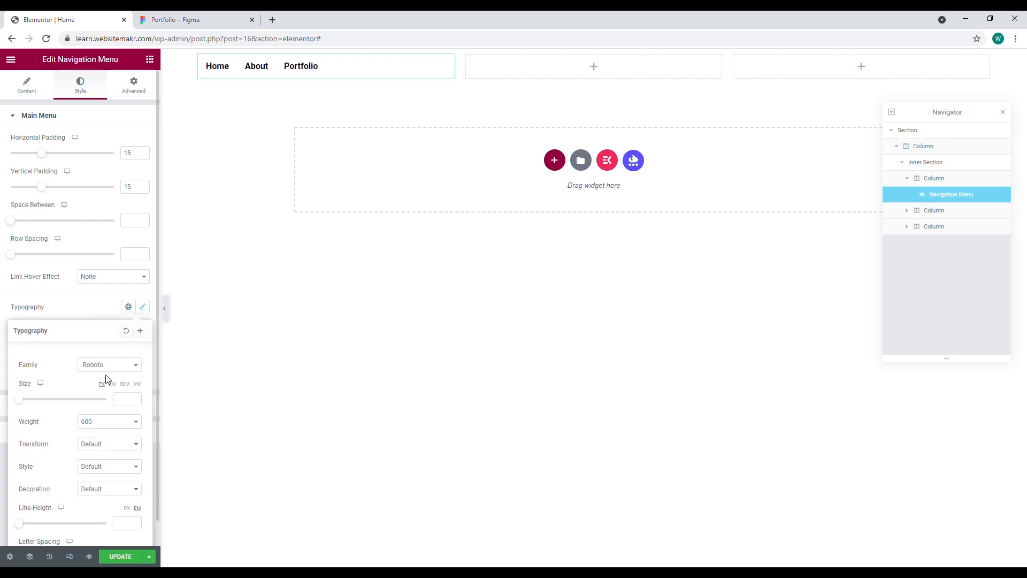
{"action": "left_click", "coordinate": [110, 365]}
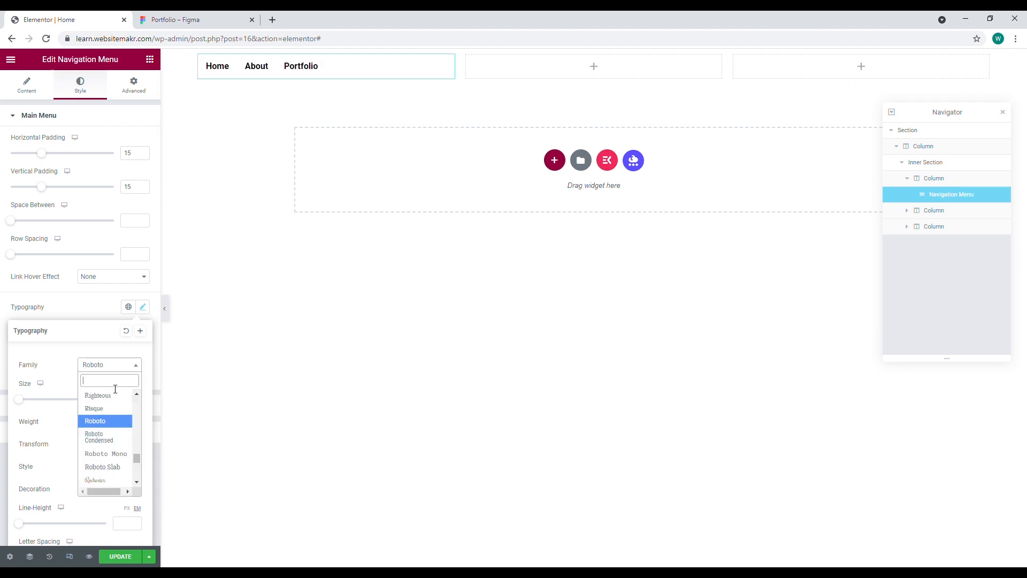
{"action": "type", "text": "itali"}
{"action": "left_click", "coordinate": [115, 390]}
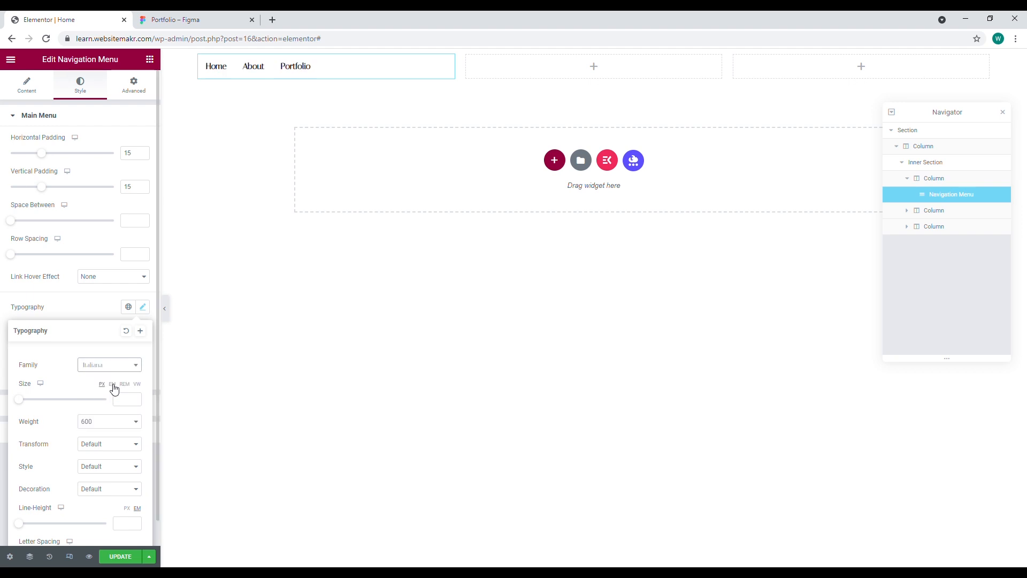
{"action": "left_click", "coordinate": [122, 404]}
{"action": "type", "text": "15"}
{"action": "left_click", "coordinate": [76, 301]}
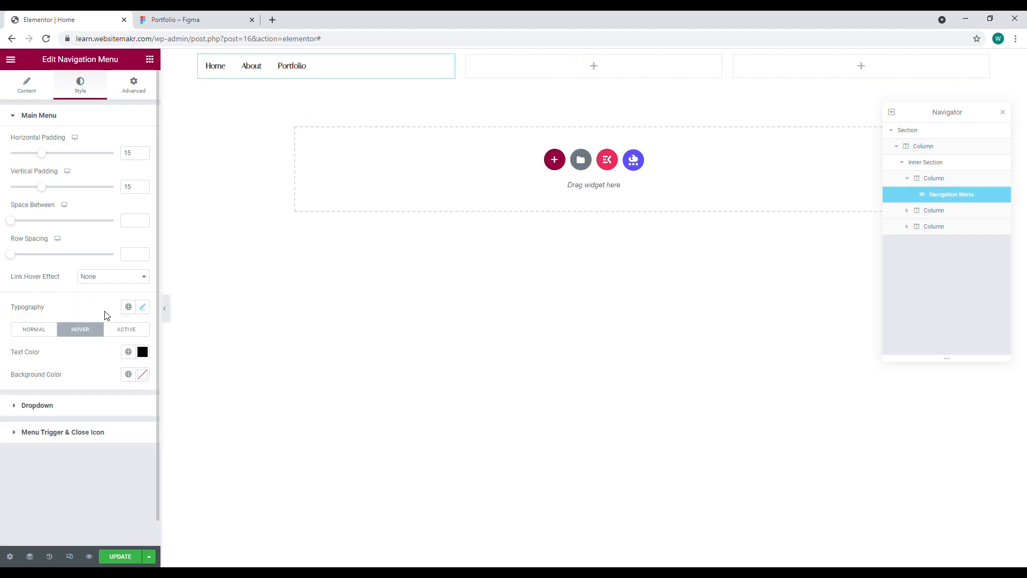
Add an Image widget to the inner section's middle column, then export the header logo text from the Figma design as a 2x PNG
{"action": "left_click", "coordinate": [150, 59]}
{"action": "left_click_drag", "start_coordinate": [41, 210], "coordinate": [605, 71]}
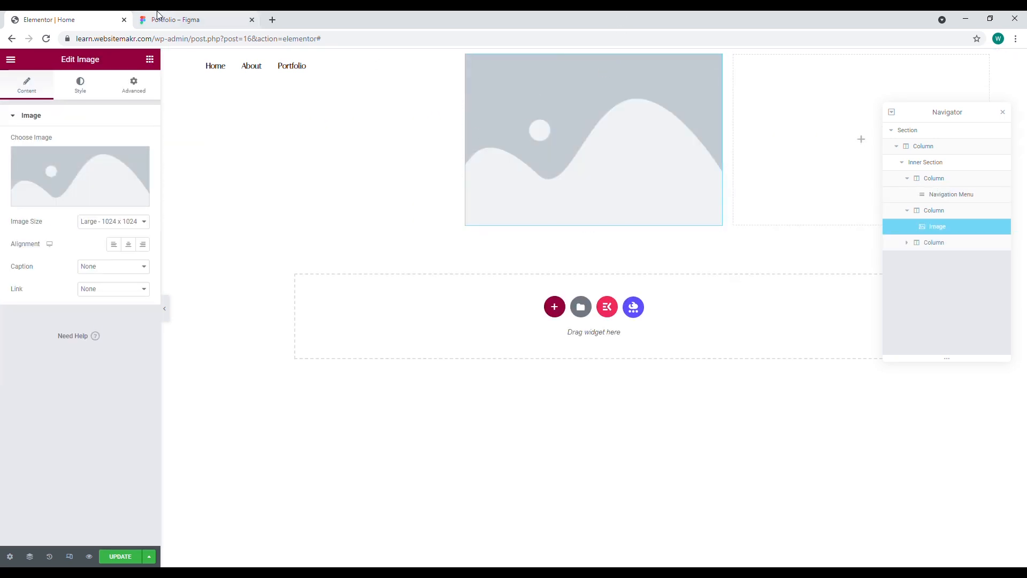
{"action": "left_click", "coordinate": [171, 19]}
{"action": "double_click", "coordinate": [508, 174]}
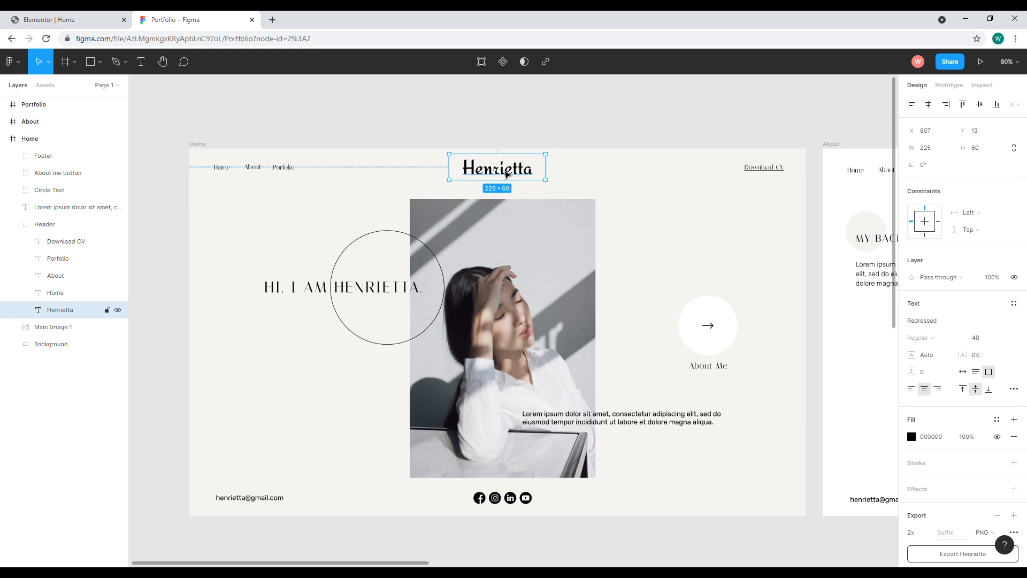
{"action": "scroll", "coordinate": [939, 519], "scroll_direction": "down", "scroll_amount": 2}
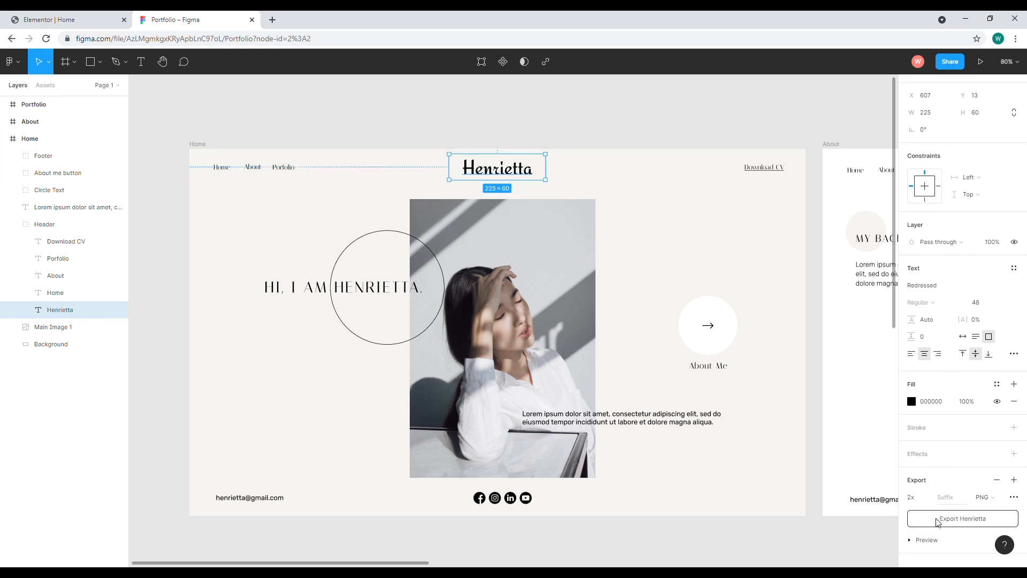
{"action": "left_click", "coordinate": [924, 498]}
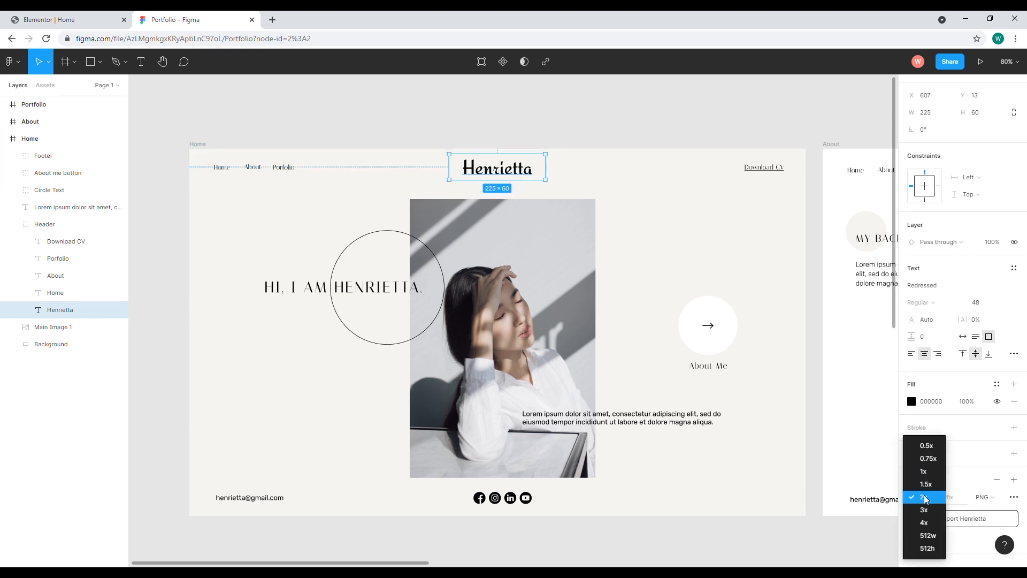
{"action": "left_click", "coordinate": [927, 496]}
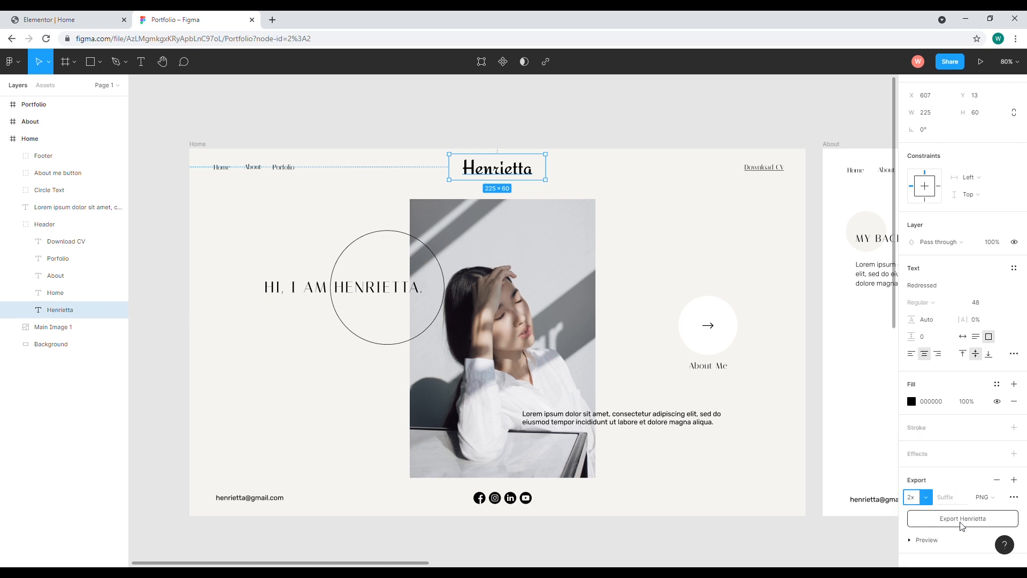
{"action": "left_click", "coordinate": [930, 519]}
Return to Elementor and upload the exported logo PNG as the Image widget's picture
{"action": "left_click", "coordinate": [64, 20]}
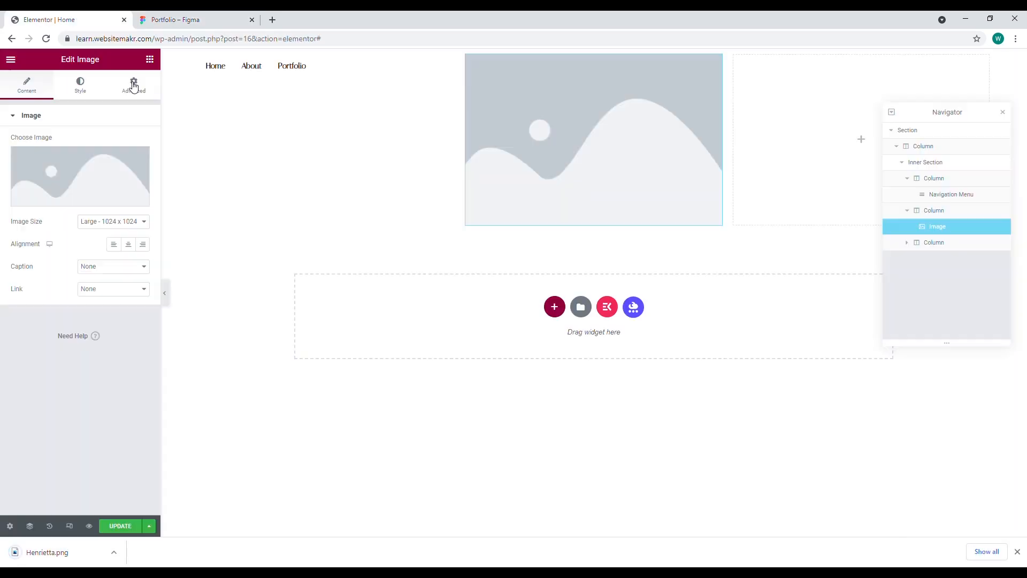
{"action": "left_click", "coordinate": [81, 176]}
{"action": "left_click_drag", "start_coordinate": [47, 552], "coordinate": [331, 275]}
{"action": "left_click", "coordinate": [994, 505]}
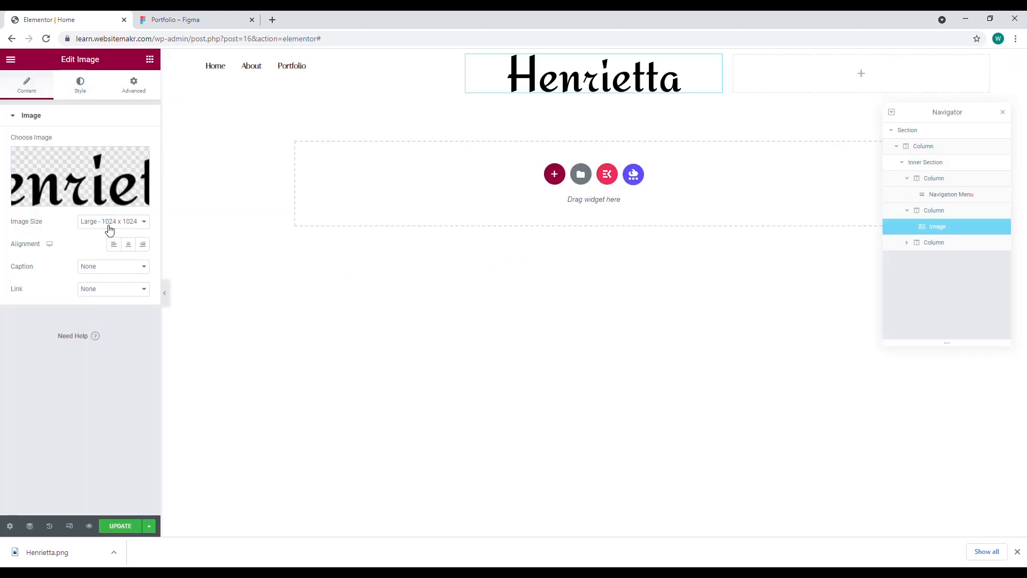
Set the logo image's size to Full and its width to 32%, comparing it with the header in the Figma design
{"action": "left_click", "coordinate": [80, 84]}
{"action": "left_click_drag", "start_coordinate": [11, 154], "coordinate": [44, 156]}
{"action": "left_click", "coordinate": [143, 151]}
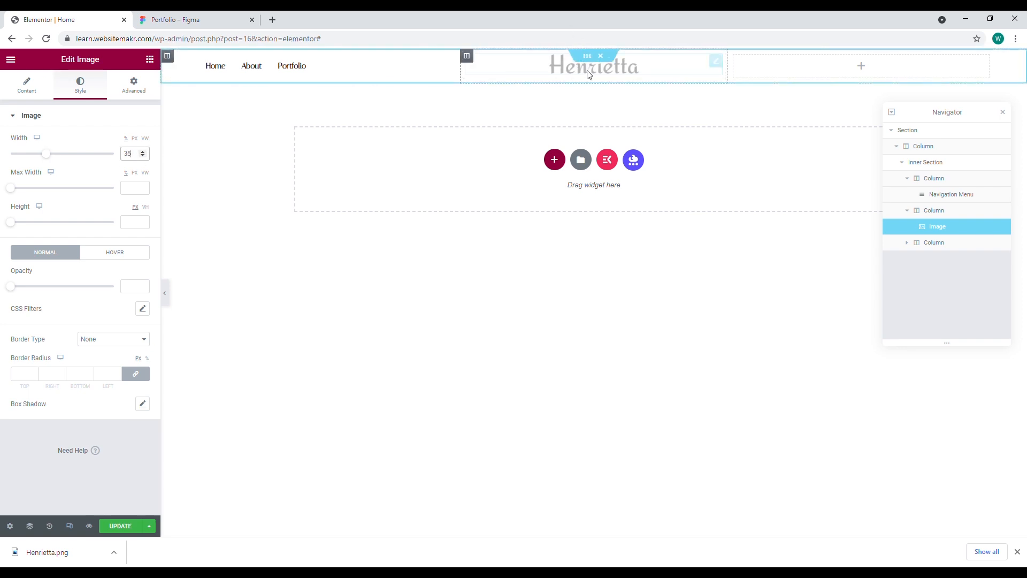
{"action": "left_click", "coordinate": [186, 17]}
{"action": "left_click", "coordinate": [99, 20]}
{"action": "left_click", "coordinate": [142, 156]}
{"action": "left_click", "coordinate": [143, 156]}
{"action": "left_click", "coordinate": [143, 157]}
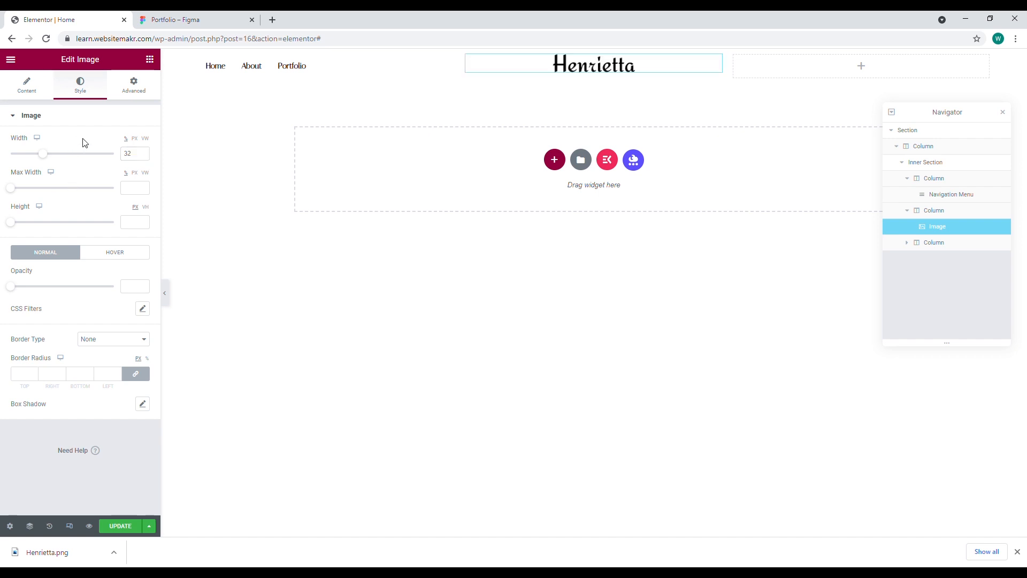
Check the header link in the Figma design, then add a Heading widget titled "Download CV" to the inner section's third column
{"action": "left_click", "coordinate": [198, 20]}
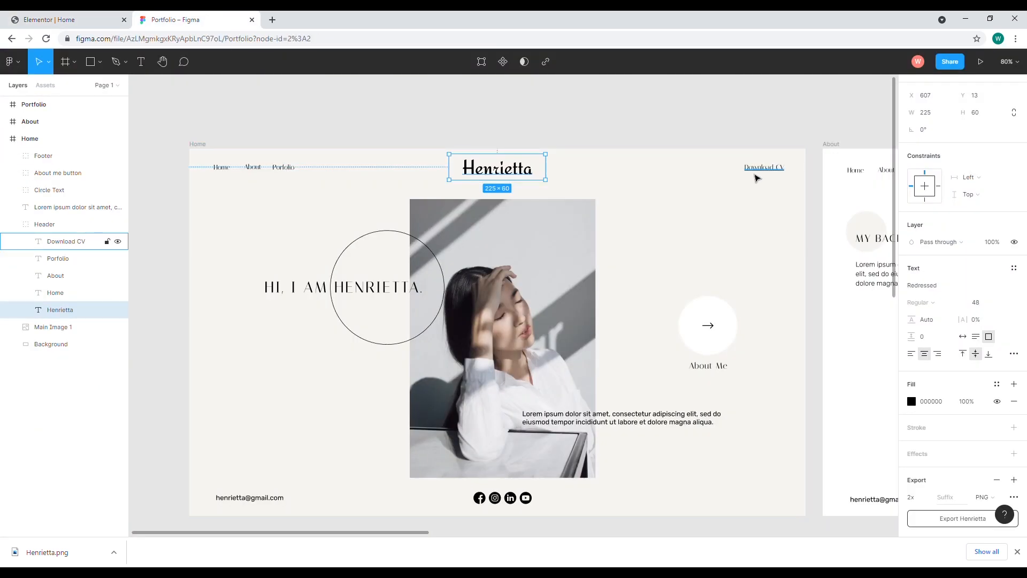
{"action": "left_click", "coordinate": [81, 20]}
{"action": "left_click", "coordinate": [150, 59]}
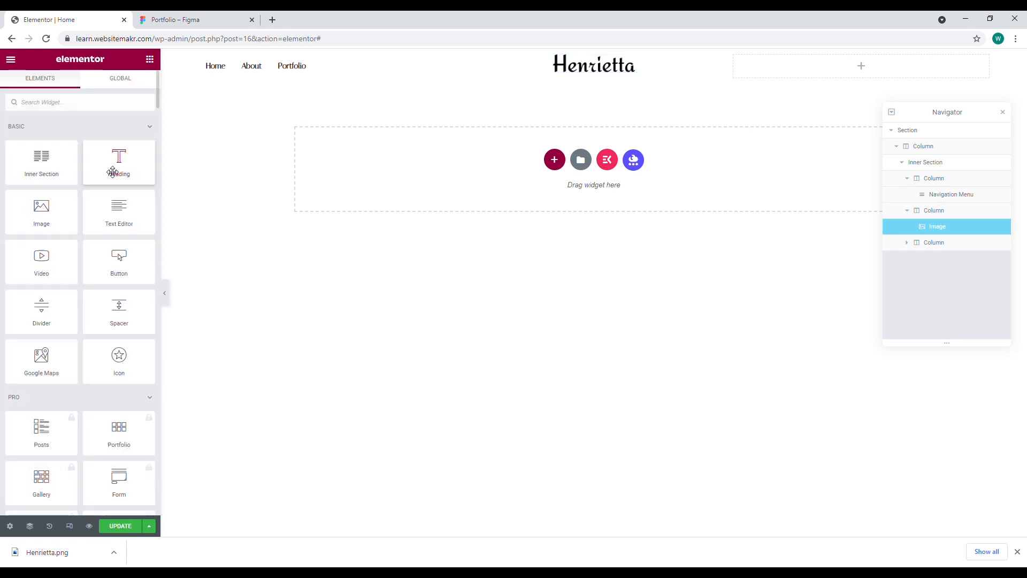
{"action": "left_click_drag", "start_coordinate": [122, 171], "coordinate": [864, 71]}
{"action": "left_click_drag", "start_coordinate": [106, 155], "coordinate": [11, 158]}
{"action": "type", "text": "Download CV"}
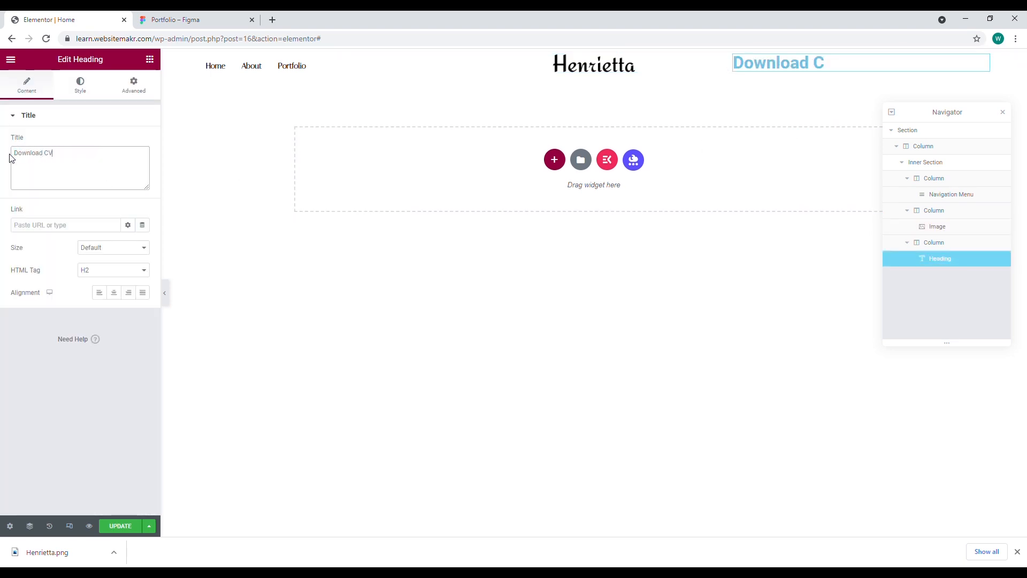
Set the Download CV heading's text color to black
{"action": "left_click", "coordinate": [88, 88]}
{"action": "left_click", "coordinate": [144, 143]}
{"action": "left_click", "coordinate": [67, 253]}
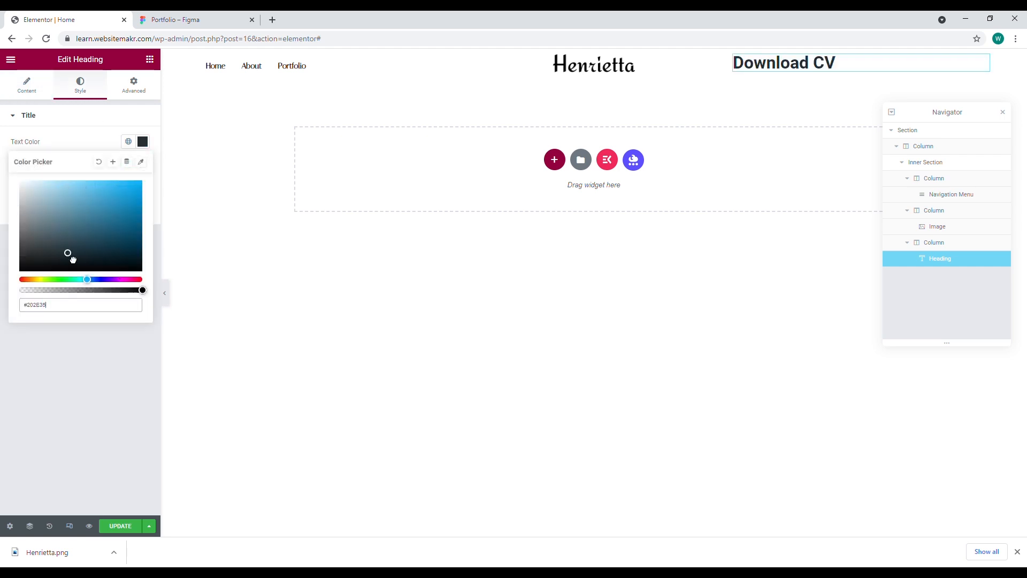
{"action": "left_click", "coordinate": [80, 119]}
{"action": "left_click", "coordinate": [122, 123]}
Set the Download CV heading's typography to Italiana at 15 px with an underline decoration, and align the heading right
{"action": "left_click", "coordinate": [143, 164]}
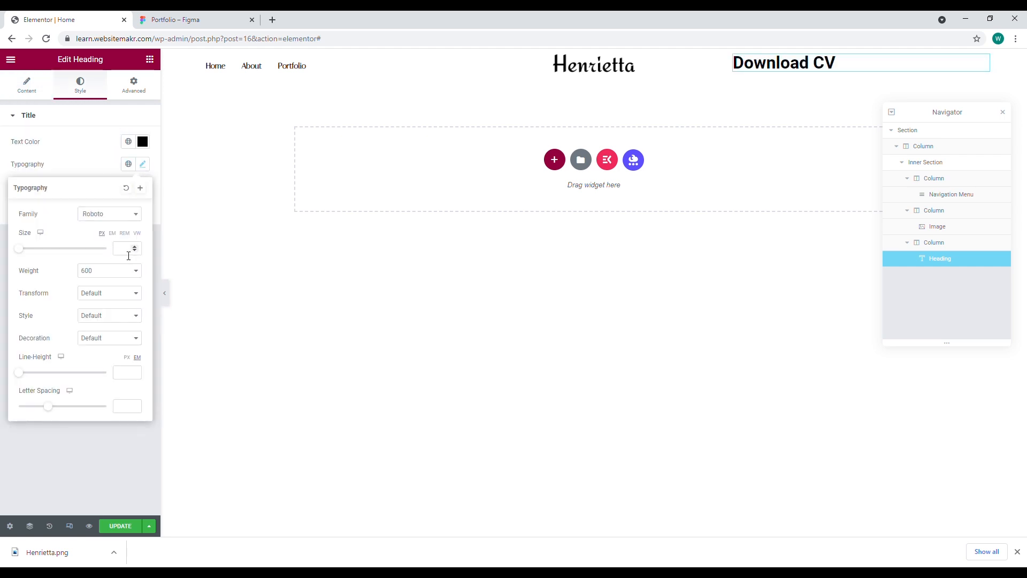
{"action": "type", "text": "15"}
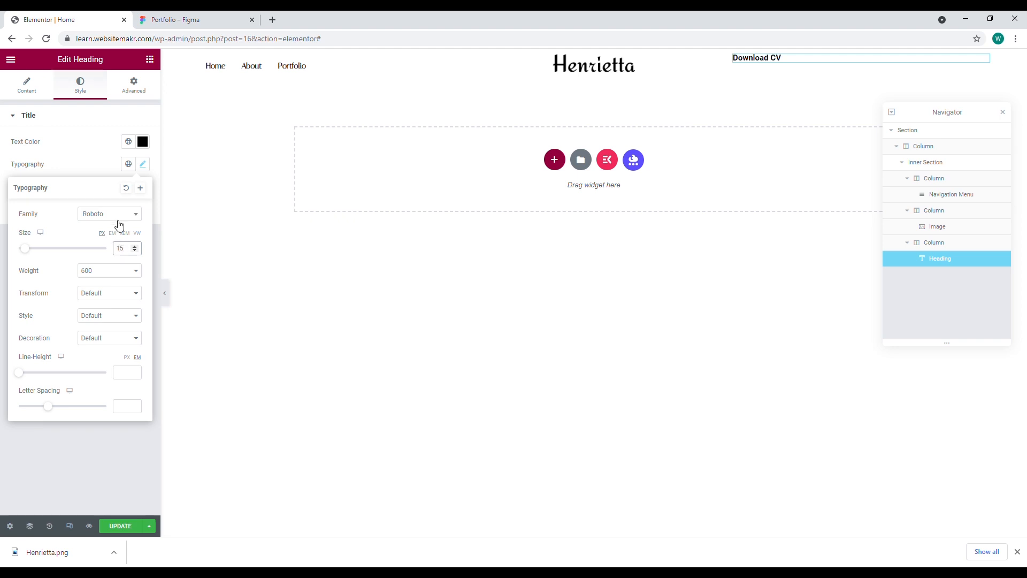
{"action": "left_click", "coordinate": [117, 214]}
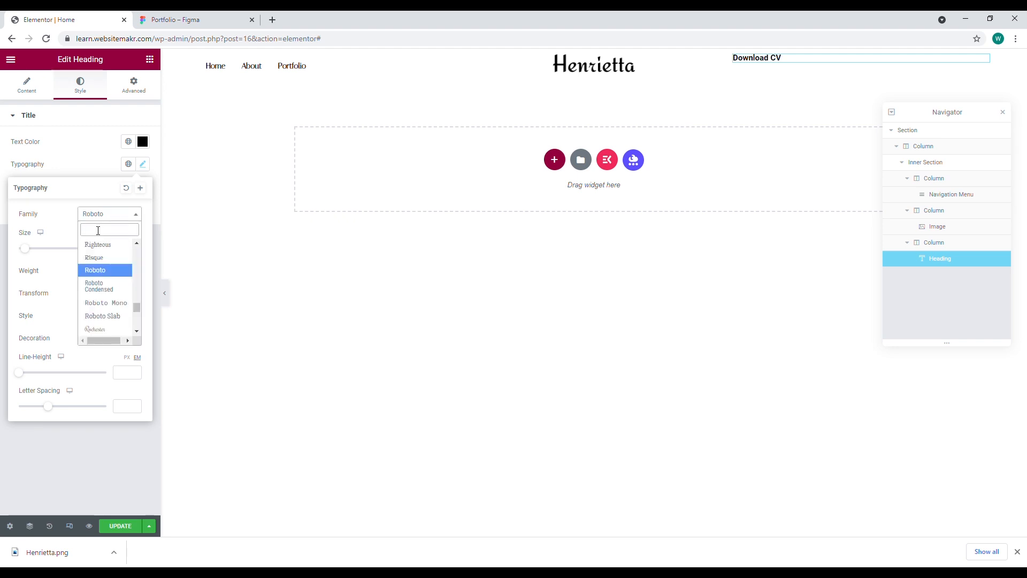
{"action": "type", "text": "itali"}
{"action": "left_click", "coordinate": [106, 259]}
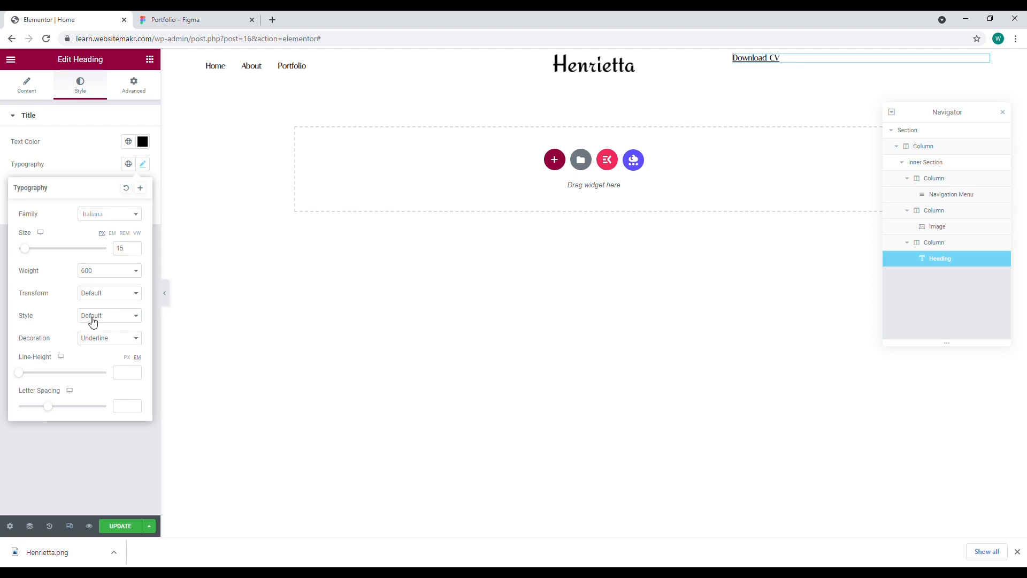
{"action": "left_click", "coordinate": [27, 85]}
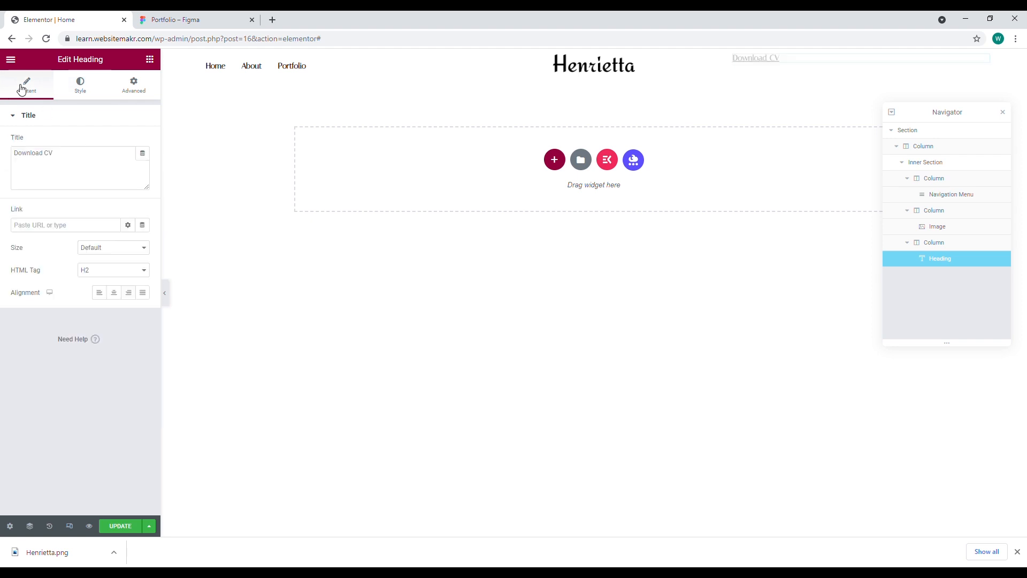
{"action": "left_click", "coordinate": [129, 293]}
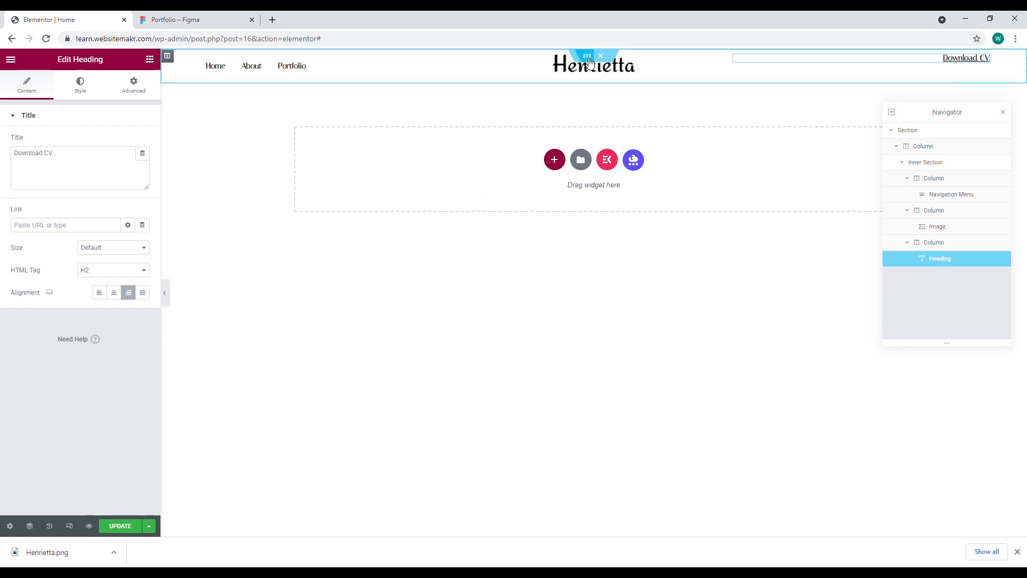
Duplicate the header's inner section within the same column
{"action": "left_click", "coordinate": [902, 146]}
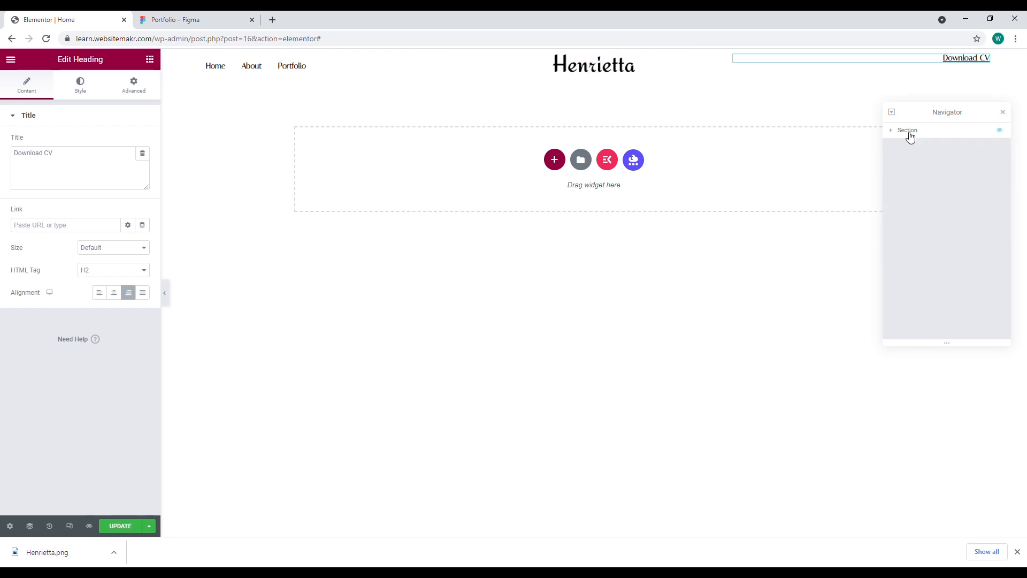
{"action": "left_click", "coordinate": [908, 132]}
{"action": "left_click", "coordinate": [897, 147]}
{"action": "left_click", "coordinate": [912, 164]}
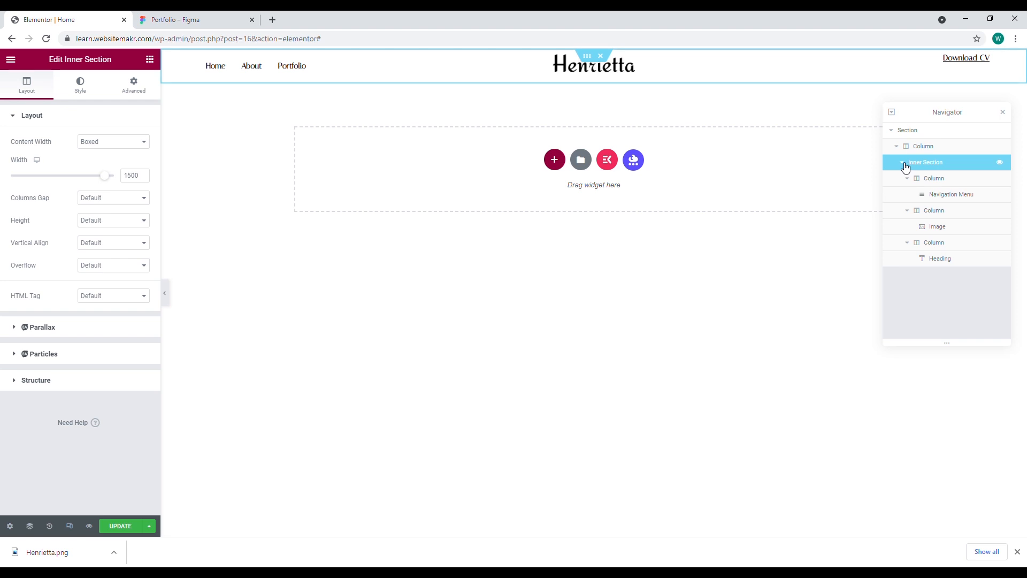
{"action": "left_click", "coordinate": [912, 165]}
{"action": "right_click", "coordinate": [923, 170]}
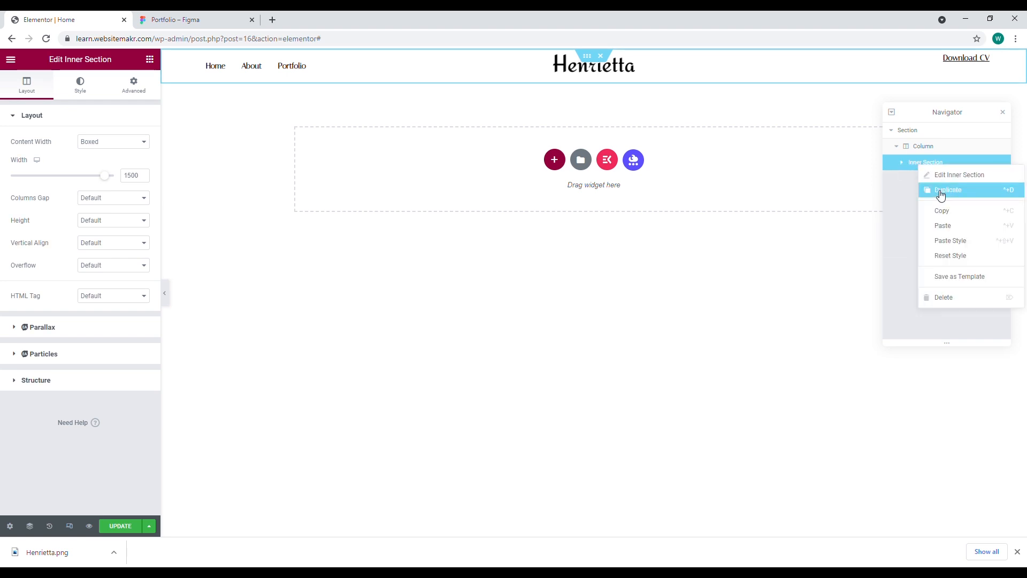
{"action": "left_click", "coordinate": [938, 190]}
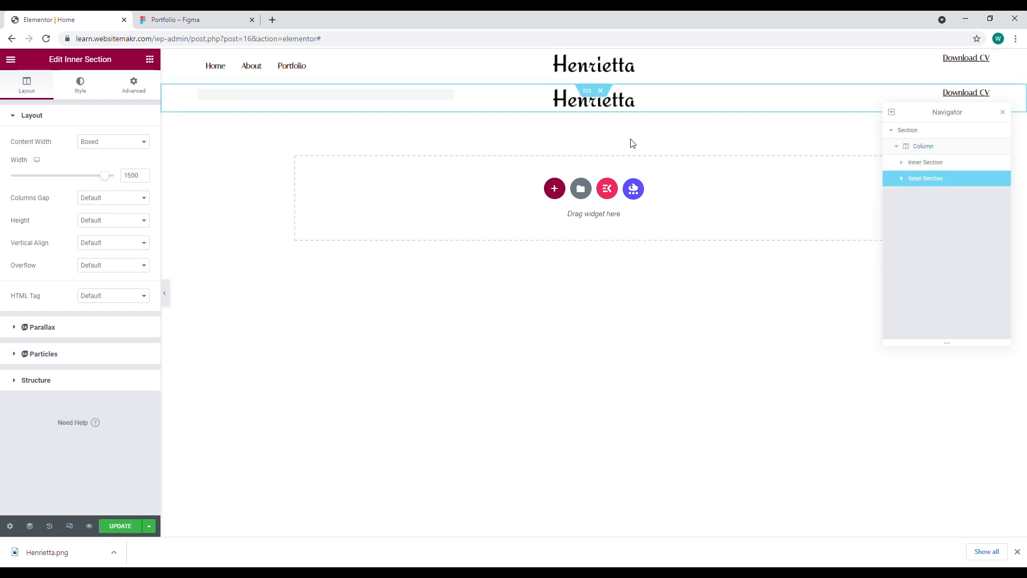
In the duplicated inner section, delete the Download CV heading and put the logo in the first column and the navigation menu in the third
{"action": "right_click", "coordinate": [849, 95]}
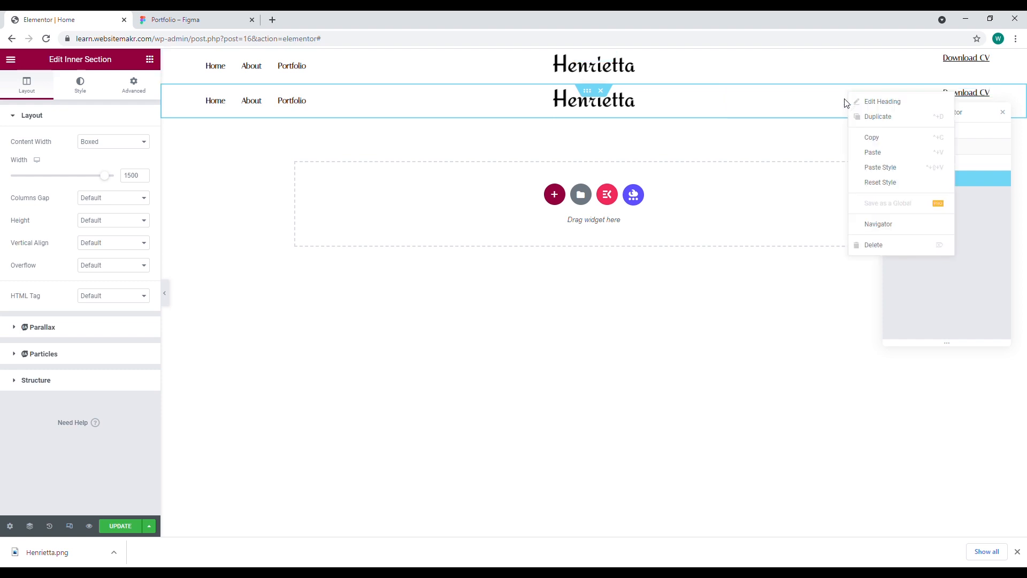
{"action": "left_click", "coordinate": [859, 239]}
{"action": "left_click_drag", "start_coordinate": [448, 96], "coordinate": [794, 102]}
{"action": "left_click_drag", "start_coordinate": [715, 102], "coordinate": [369, 102]}
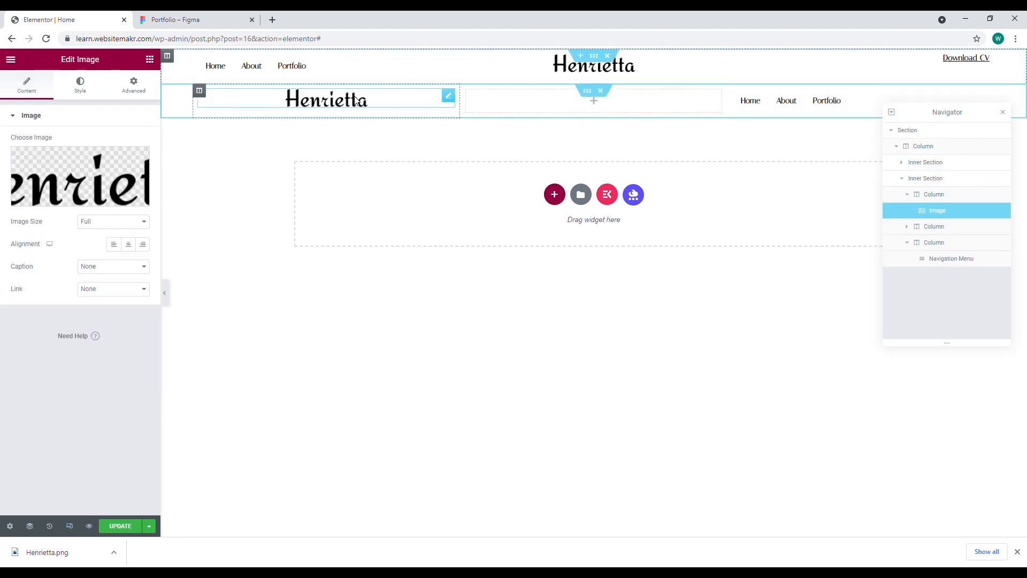
{"action": "left_click", "coordinate": [871, 100]}
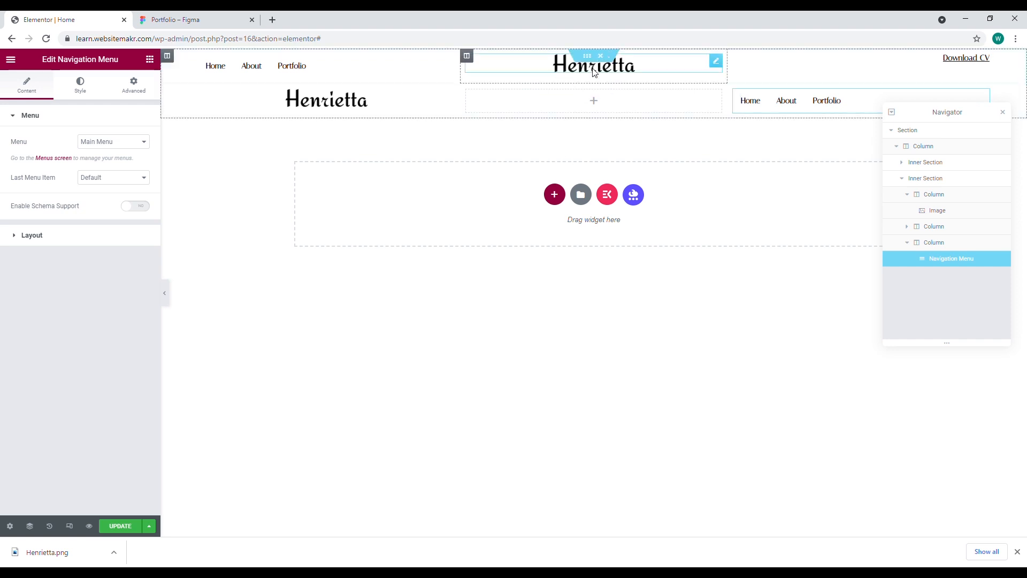
Hide the first inner section on tablet and mobile
{"action": "left_click", "coordinate": [920, 162]}
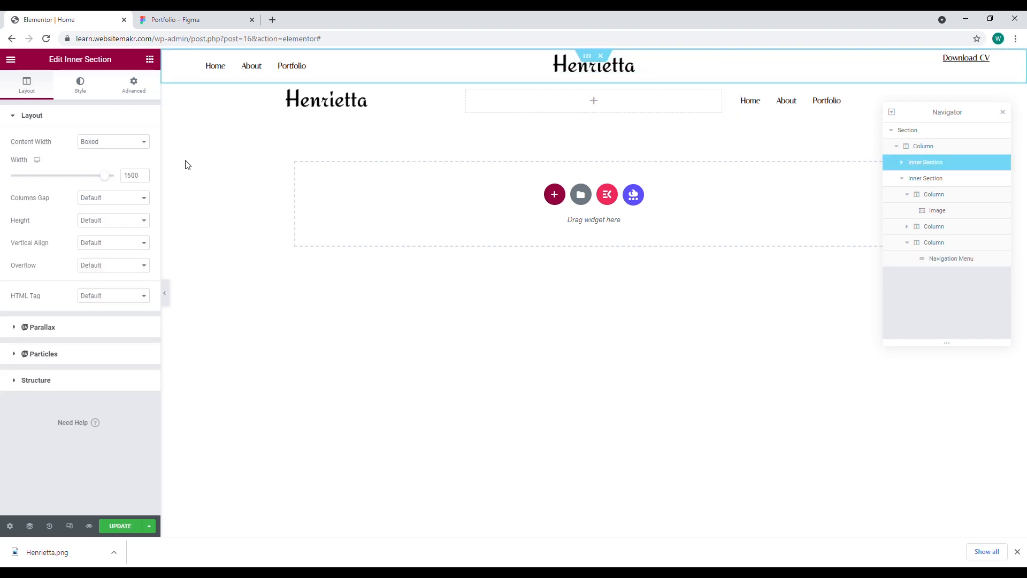
{"action": "left_click", "coordinate": [137, 86]}
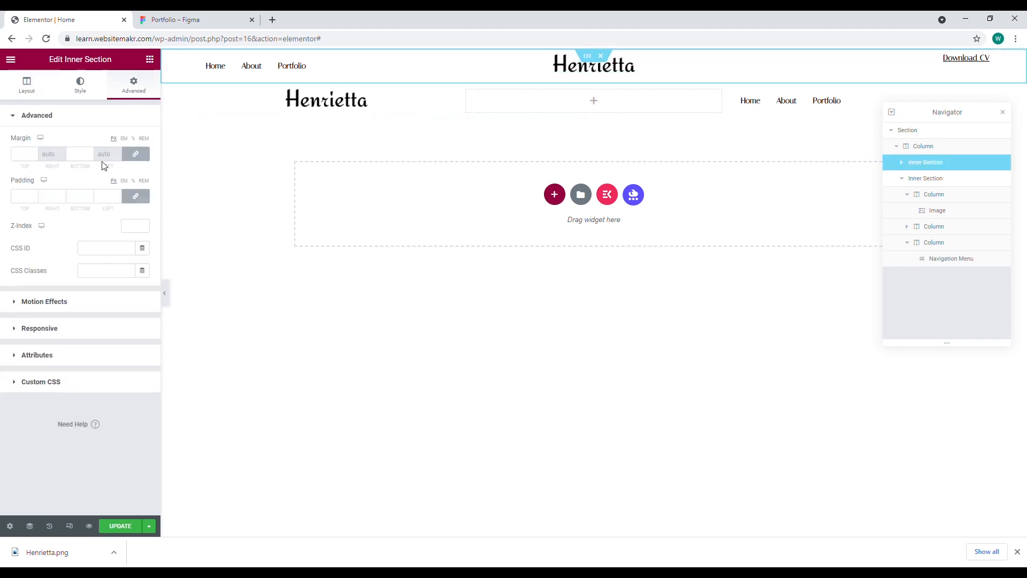
{"action": "left_click", "coordinate": [53, 328]}
{"action": "left_click", "coordinate": [136, 298]}
{"action": "left_click", "coordinate": [136, 316]}
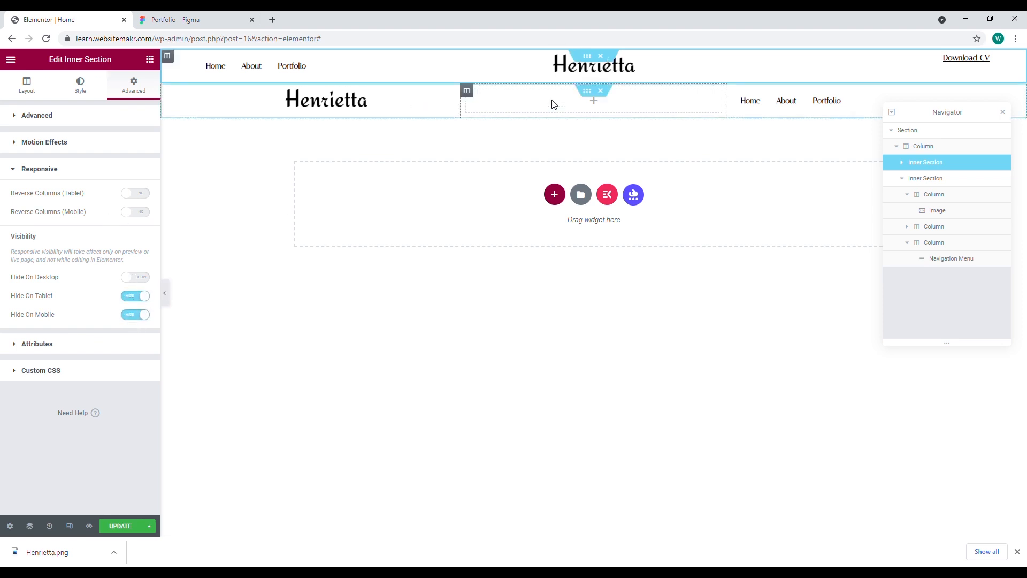
Hide the second inner section on desktop, then briefly preview the page and return to editing
{"action": "left_click", "coordinate": [912, 180]}
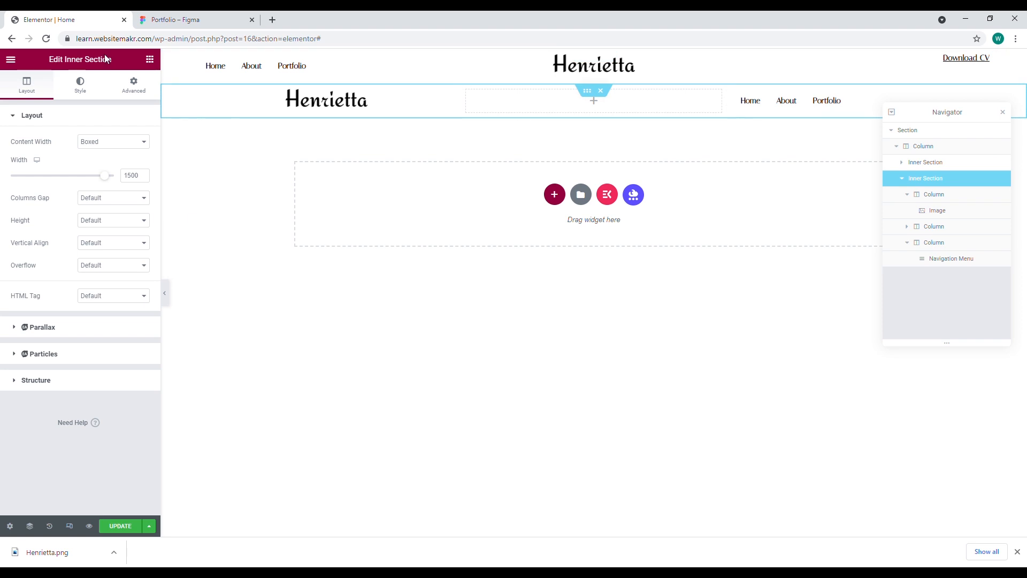
{"action": "left_click", "coordinate": [140, 85]}
{"action": "left_click", "coordinate": [75, 329]}
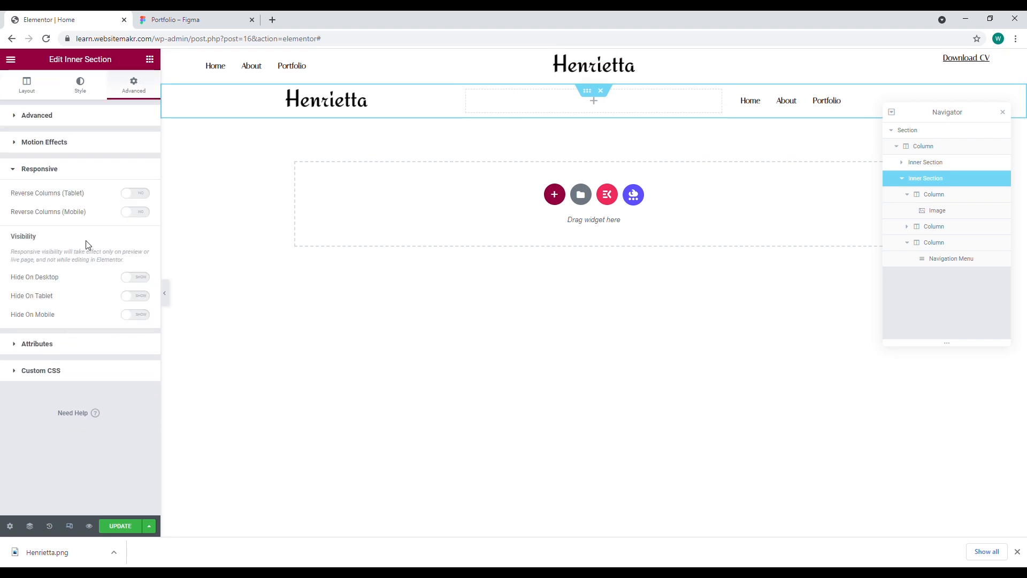
{"action": "left_click", "coordinate": [142, 278]}
{"action": "left_click", "coordinate": [165, 292]}
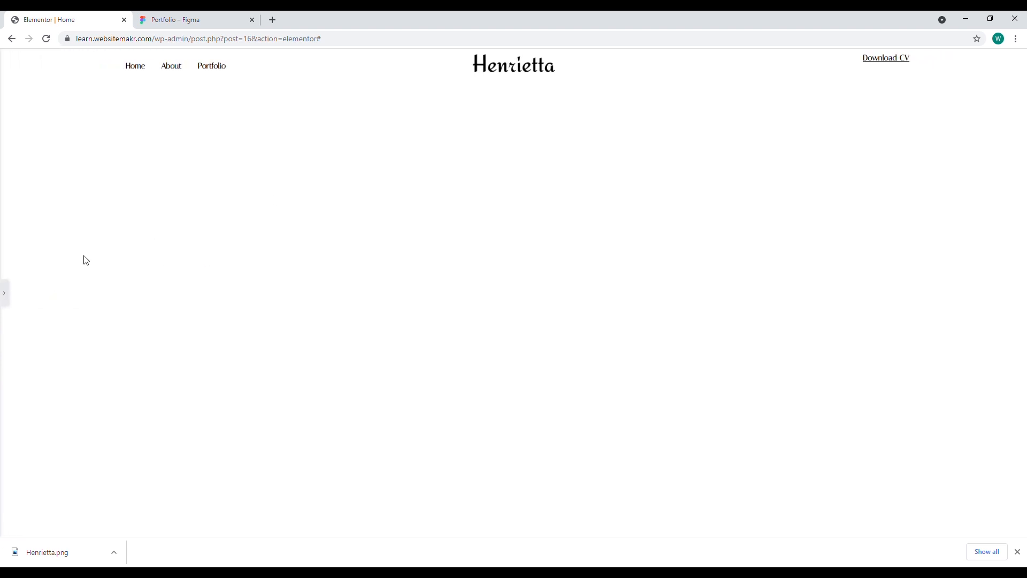
{"action": "left_click", "coordinate": [5, 293]}
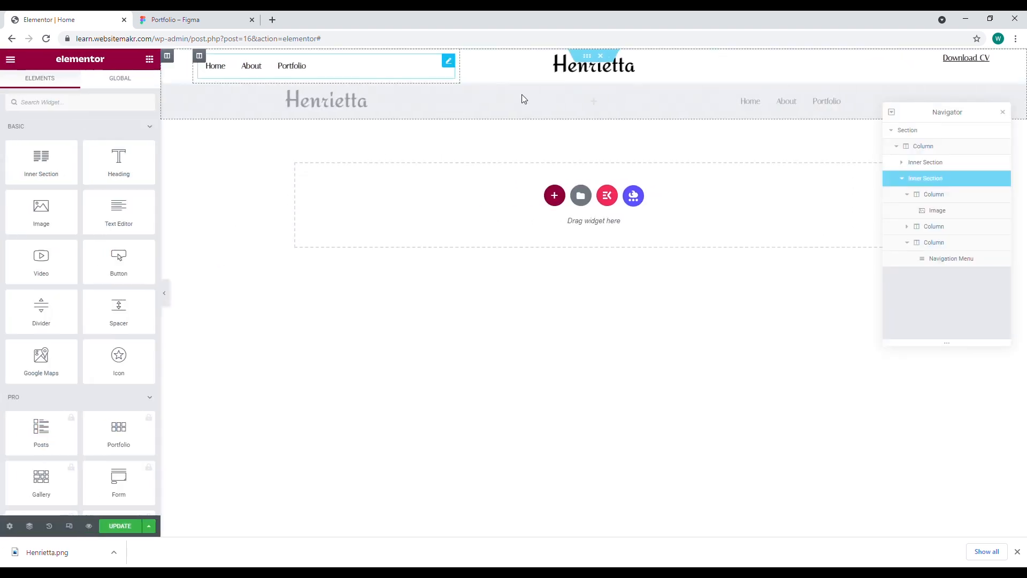
Switch the editor to responsive mode with the mobile view of the page
{"action": "left_click", "coordinate": [72, 526]}
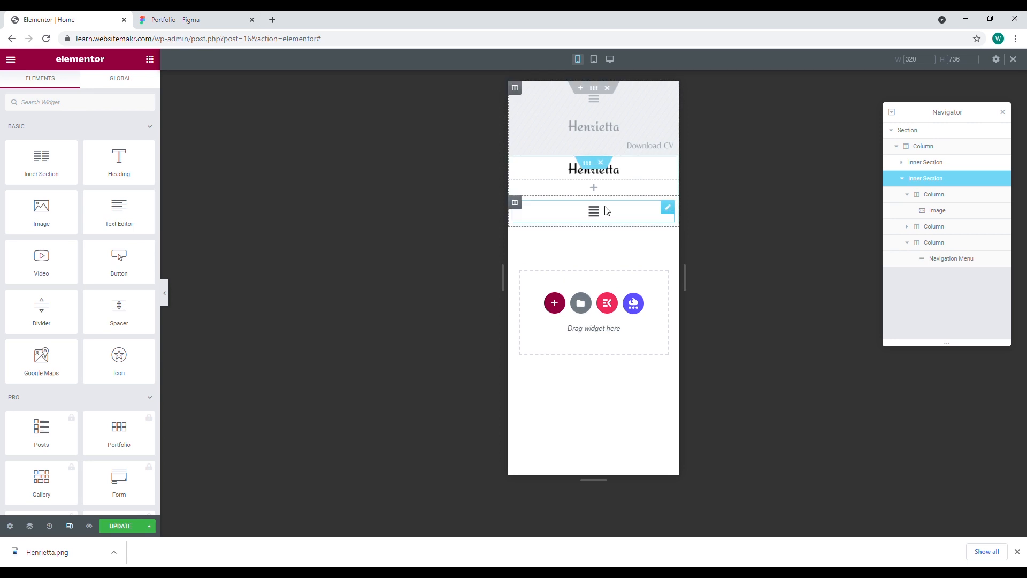
{"action": "left_click", "coordinate": [77, 525]}
{"action": "left_click", "coordinate": [77, 526]}
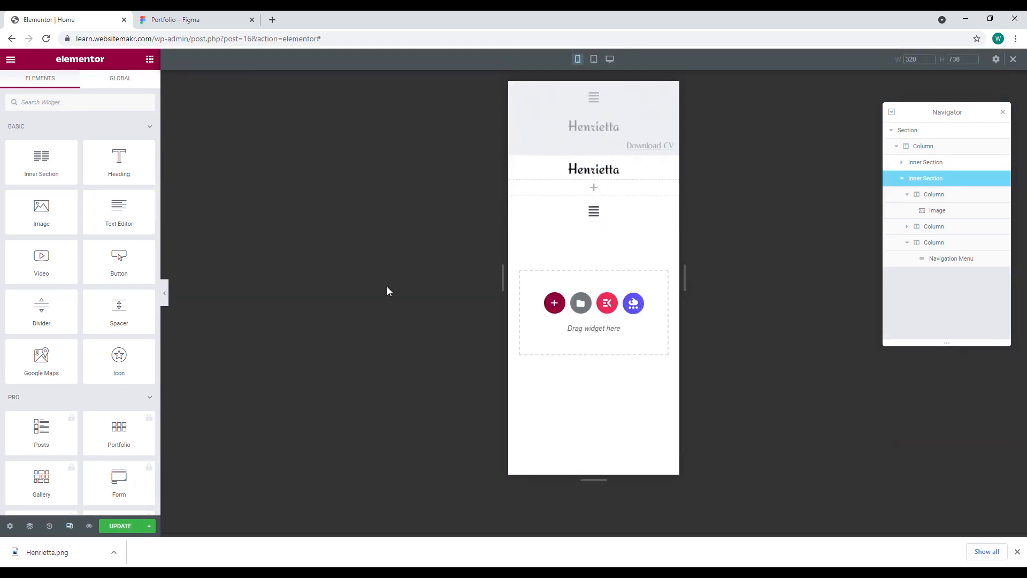
Align the responsive menu icon of the second inner section's navigation menu to the right
{"action": "left_click", "coordinate": [167, 299]}
{"action": "left_click", "coordinate": [6, 293]}
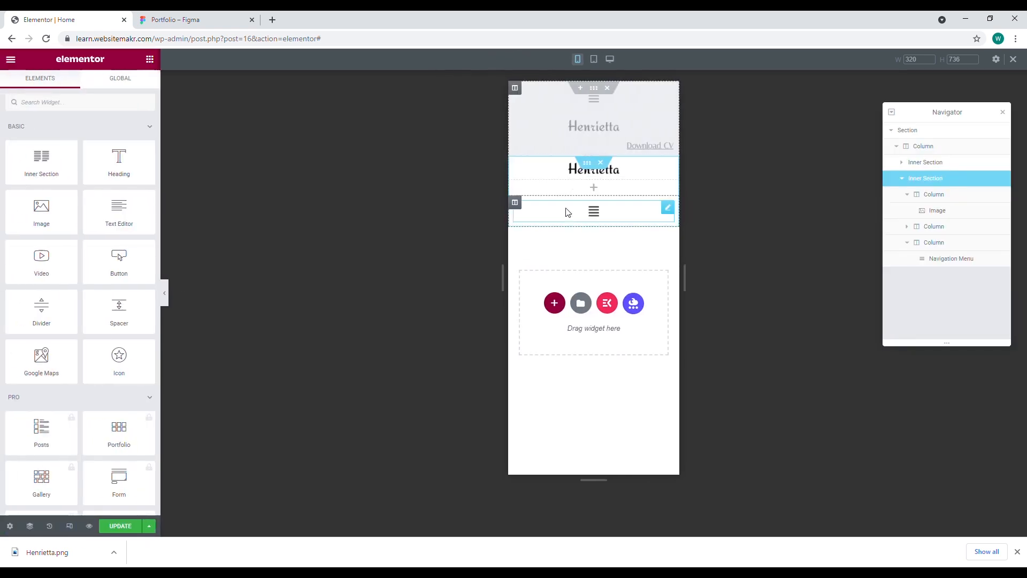
{"action": "left_click", "coordinate": [669, 208]}
{"action": "left_click", "coordinate": [73, 234]}
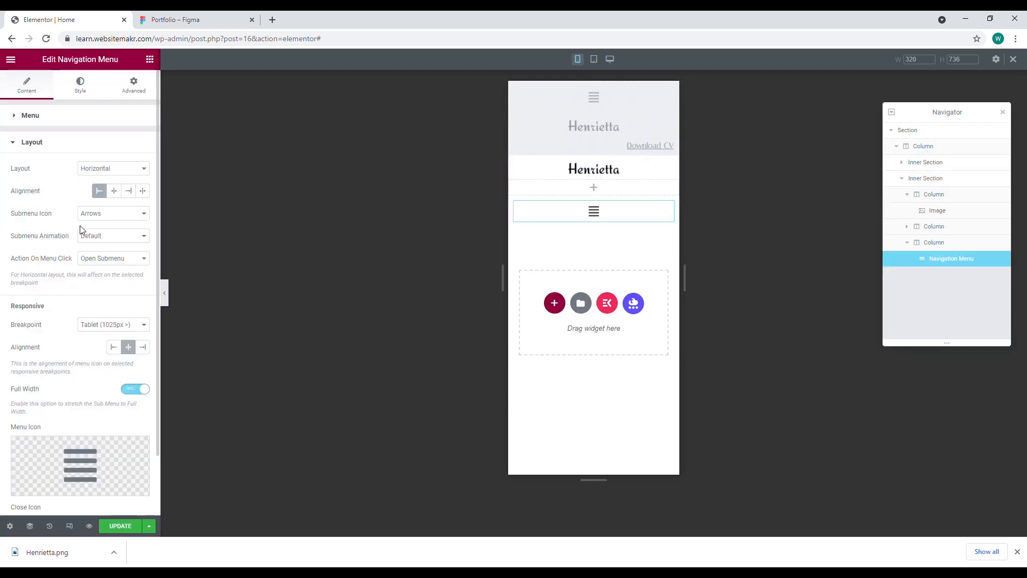
{"action": "left_click", "coordinate": [129, 193]}
{"action": "left_click", "coordinate": [142, 347]}
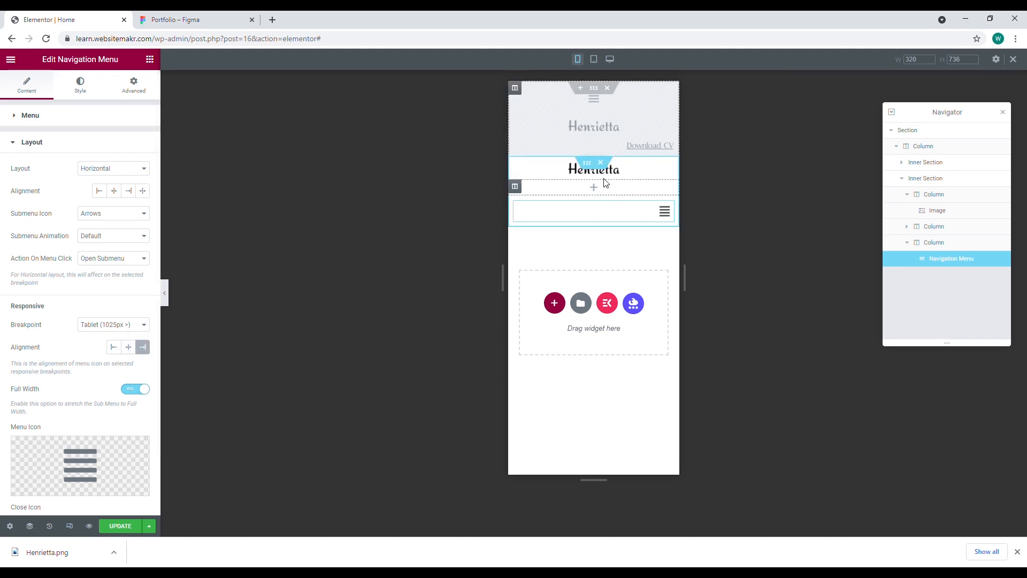
Align the second inner section's logo to the left and delete the empty middle column
{"action": "left_click", "coordinate": [672, 170]}
{"action": "left_click", "coordinate": [113, 244]}
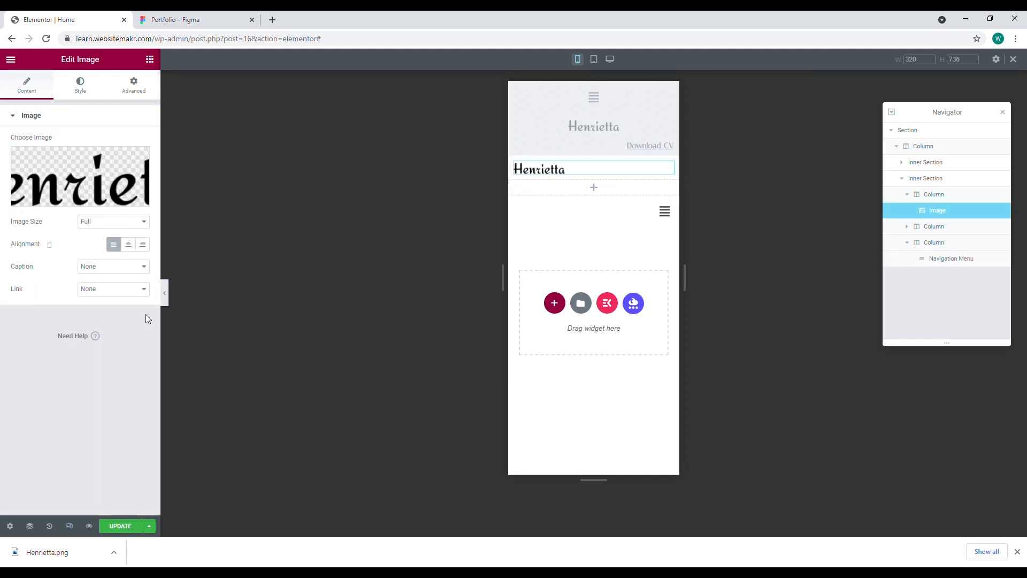
{"action": "right_click", "coordinate": [519, 190]}
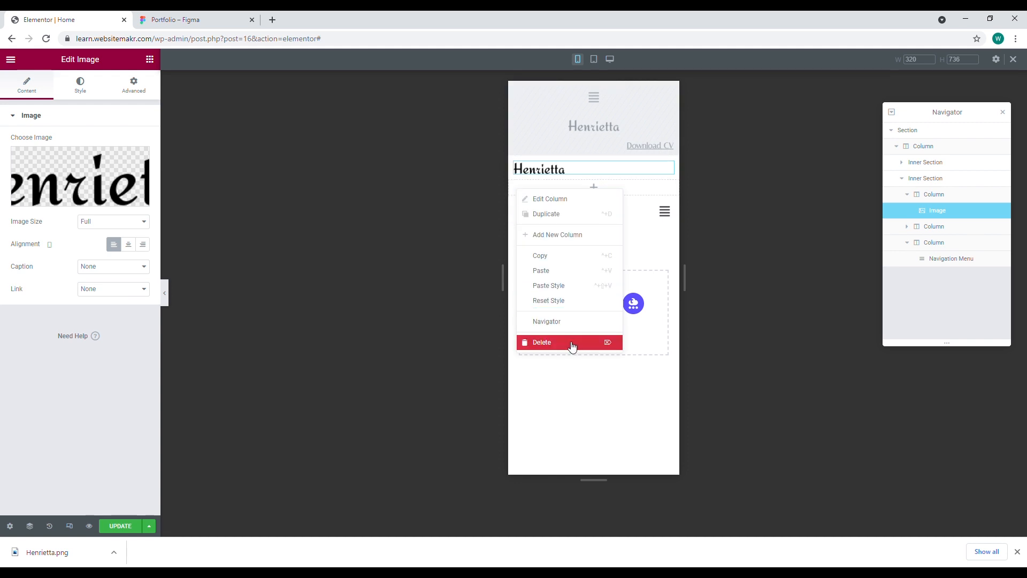
{"action": "left_click", "coordinate": [594, 342]}
Set the mobile widths of the logo and menu columns to 80% and 20%, and vertically align both to Middle
{"action": "left_click", "coordinate": [515, 162]}
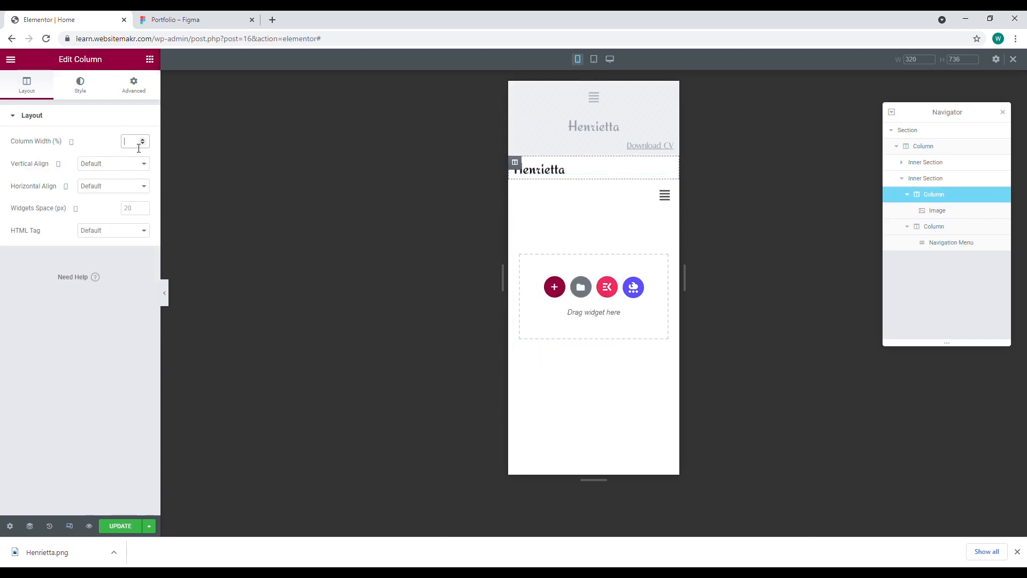
{"action": "type", "text": "80"}
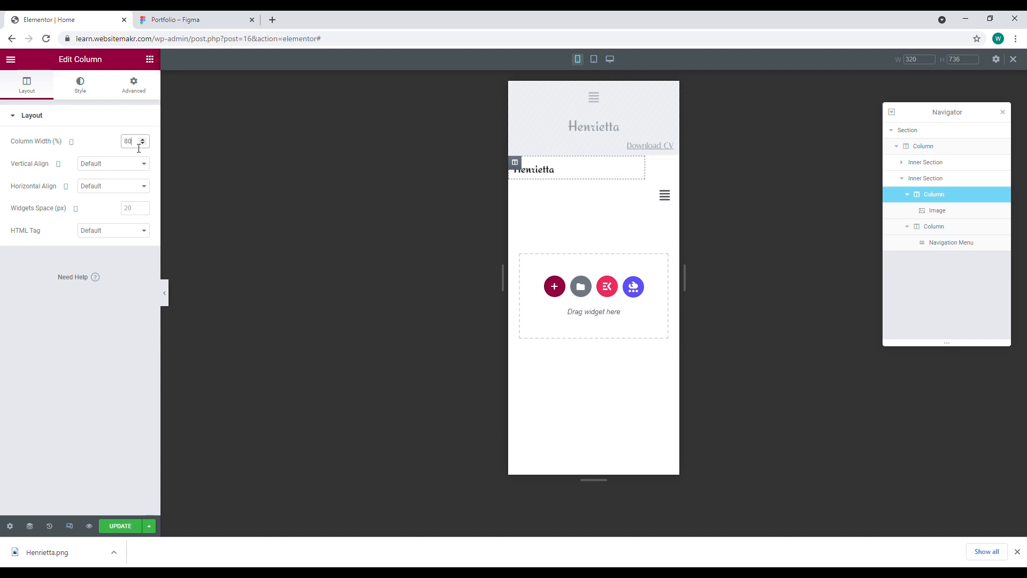
{"action": "left_click", "coordinate": [516, 187]}
{"action": "left_click", "coordinate": [138, 148]}
{"action": "type", "text": "20"}
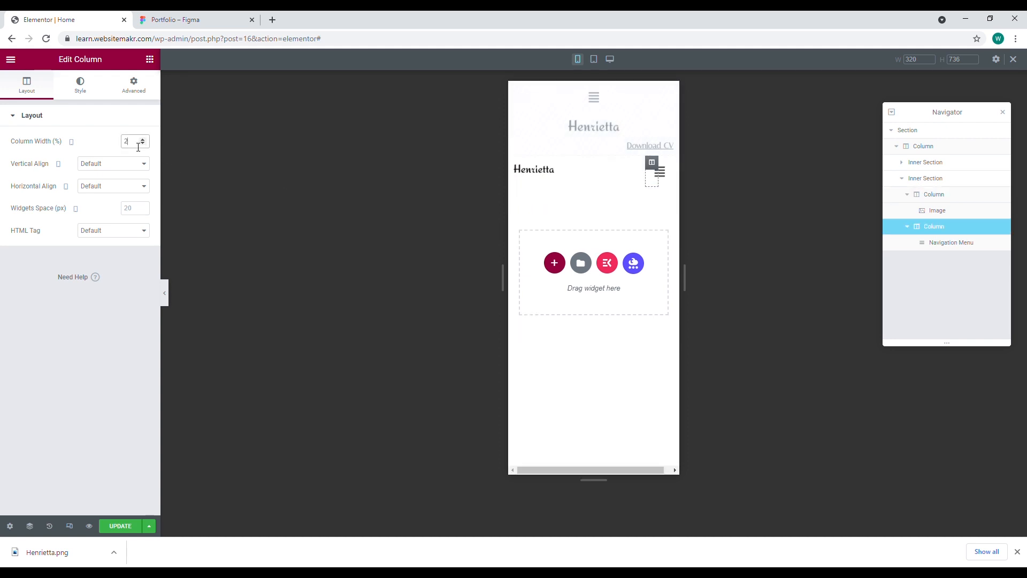
{"action": "left_click", "coordinate": [515, 165]}
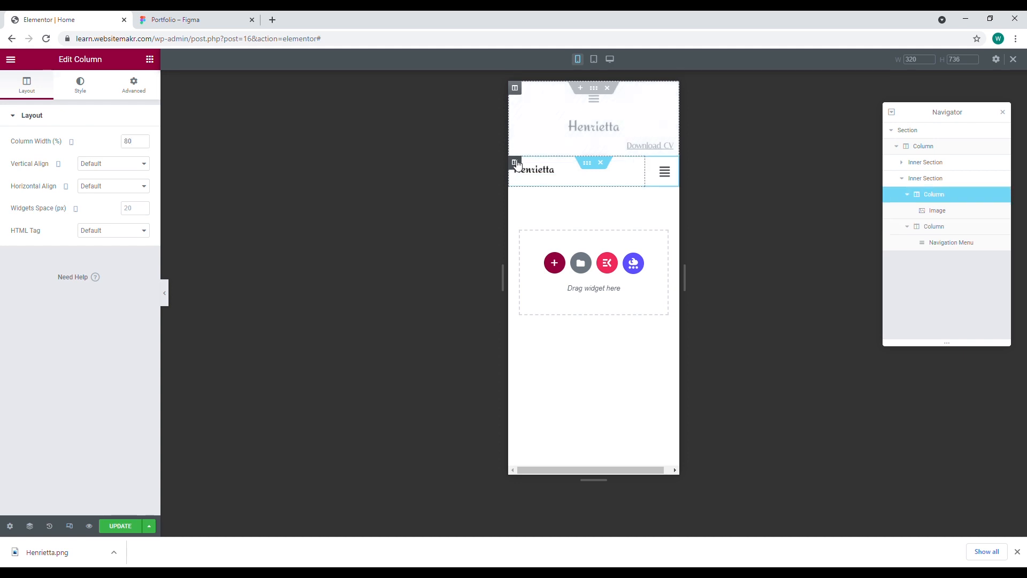
{"action": "left_click", "coordinate": [652, 162]}
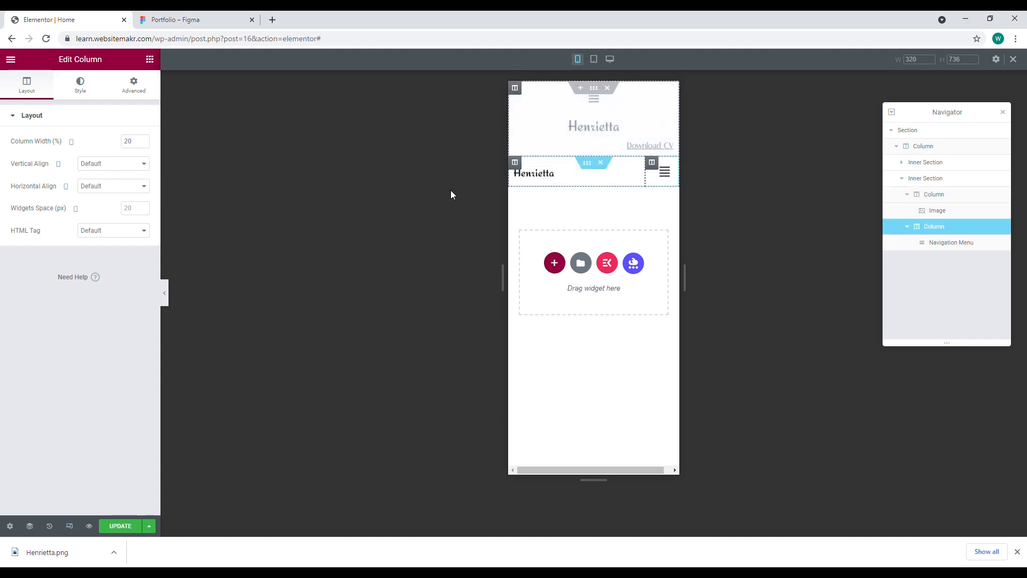
Return to the desktop view and set the vertical alignment of the first inner section's three columns to Middle
{"action": "left_click", "coordinate": [69, 526]}
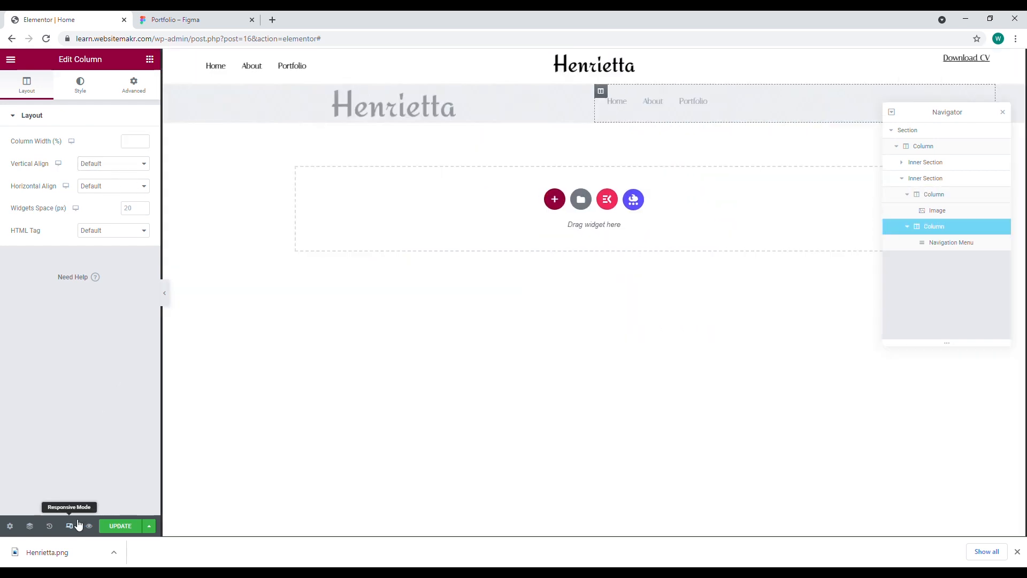
{"action": "left_click", "coordinate": [199, 56]}
{"action": "left_click", "coordinate": [129, 168]}
{"action": "left_click", "coordinate": [125, 190]}
{"action": "left_click", "coordinate": [467, 56]}
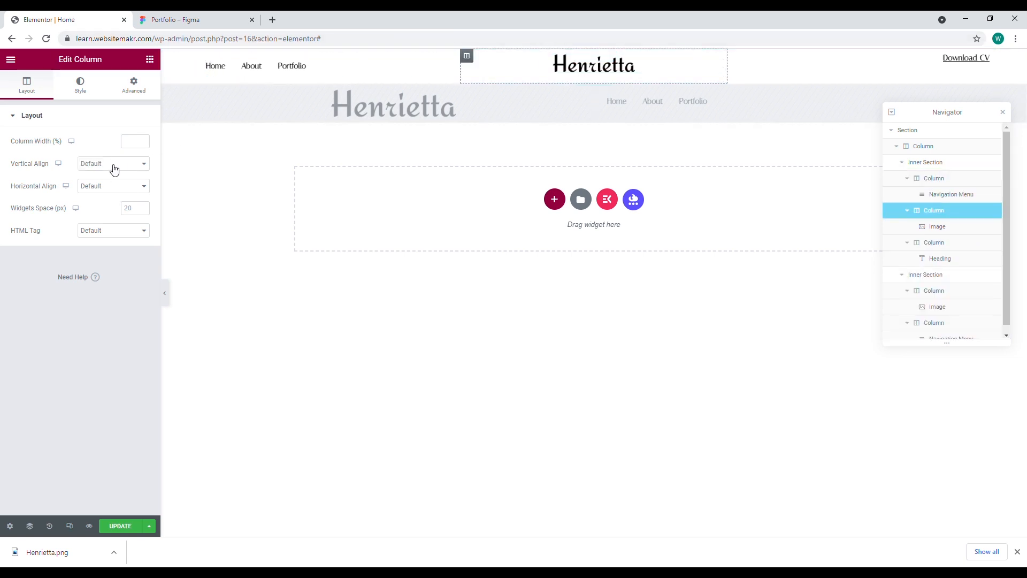
{"action": "left_click", "coordinate": [112, 167]}
{"action": "left_click", "coordinate": [109, 192]}
{"action": "left_click", "coordinate": [734, 56]}
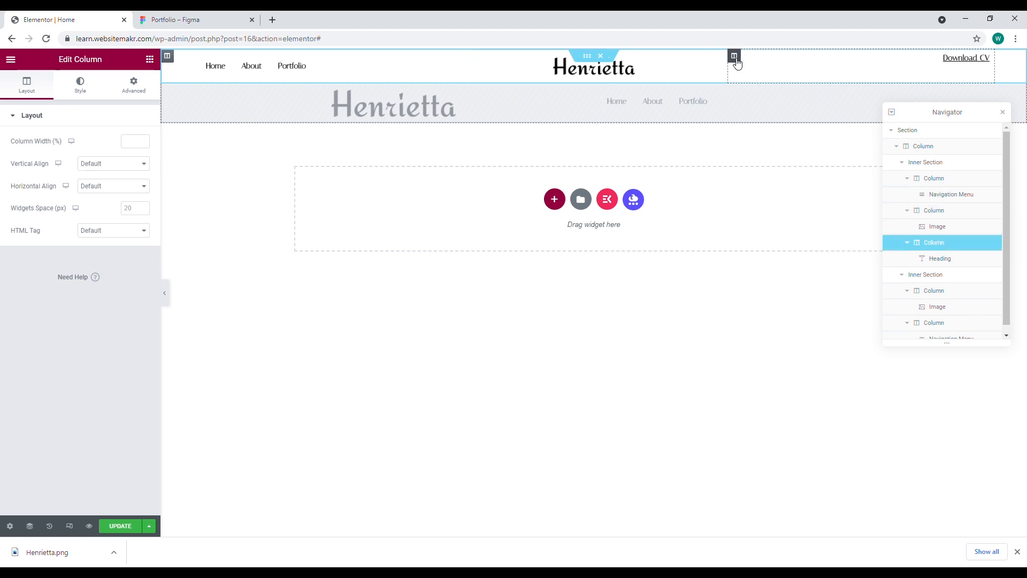
{"action": "left_click", "coordinate": [131, 169]}
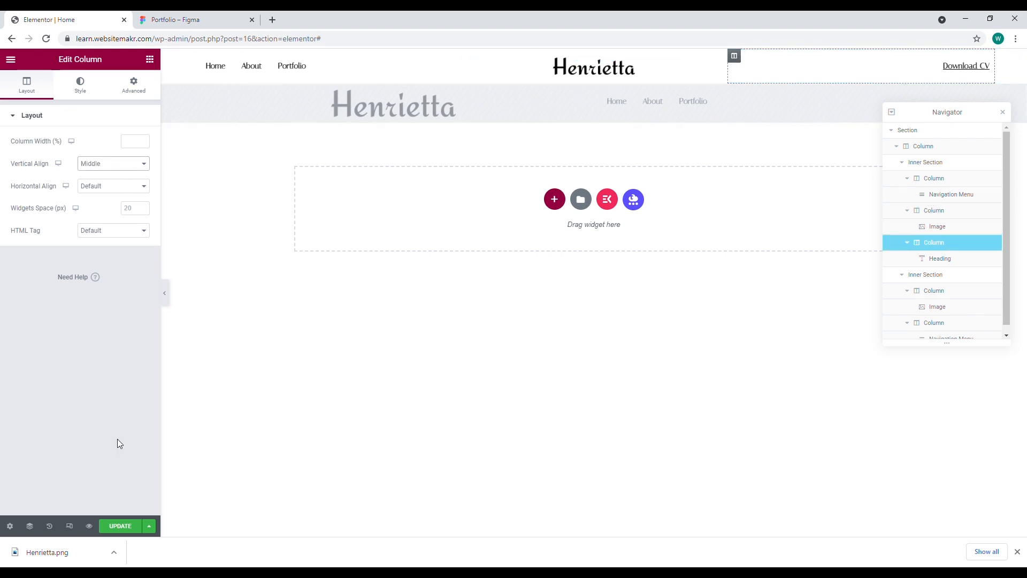
In the mobile view, replace the second navigation menu's menu icon with the thin three-line Menu1 icon
{"action": "left_click", "coordinate": [69, 526]}
{"action": "left_click", "coordinate": [664, 171]}
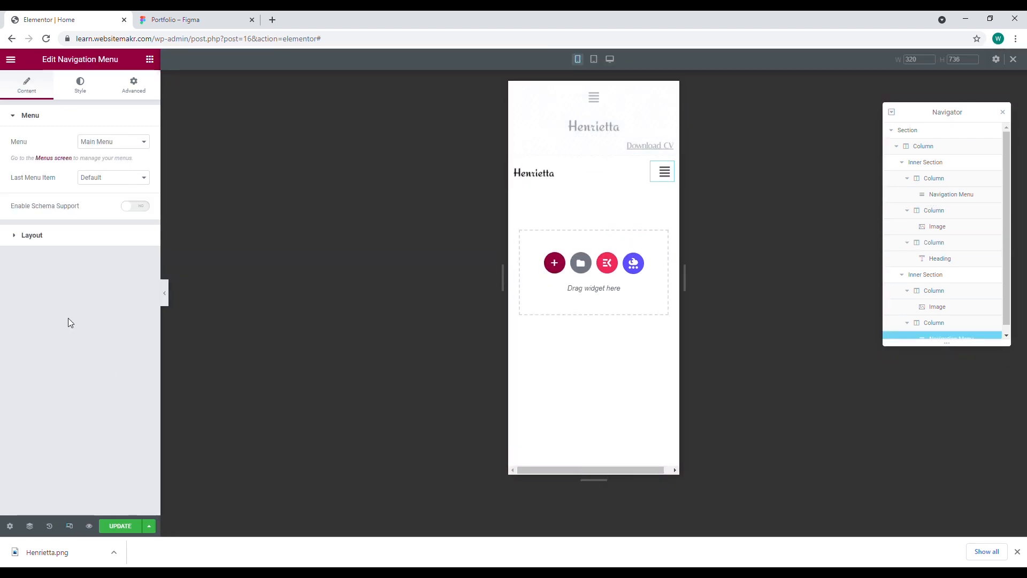
{"action": "left_click", "coordinate": [80, 86]}
{"action": "left_click", "coordinate": [27, 85]}
{"action": "left_click", "coordinate": [31, 235]}
{"action": "scroll", "coordinate": [79, 359], "scroll_direction": "down", "scroll_amount": 2}
{"action": "left_click", "coordinate": [81, 397]}
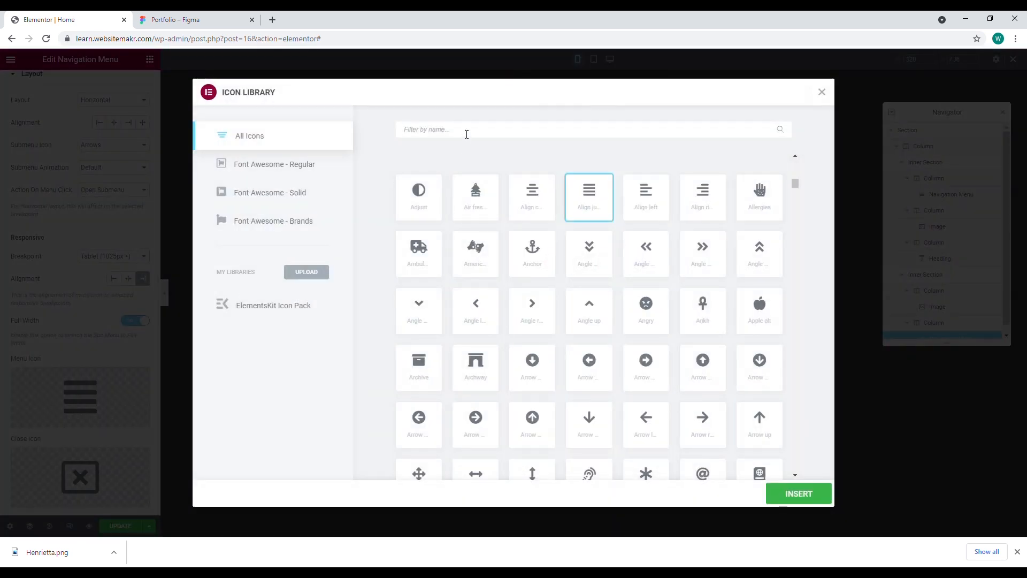
{"action": "type", "text": "menu"}
{"action": "left_click", "coordinate": [485, 203]}
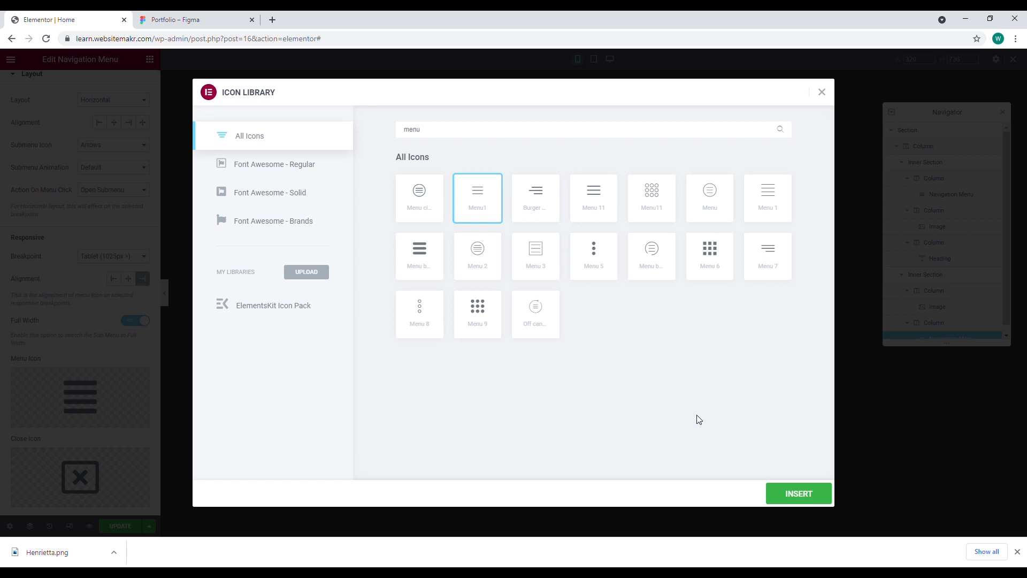
{"action": "left_click", "coordinate": [808, 493]}
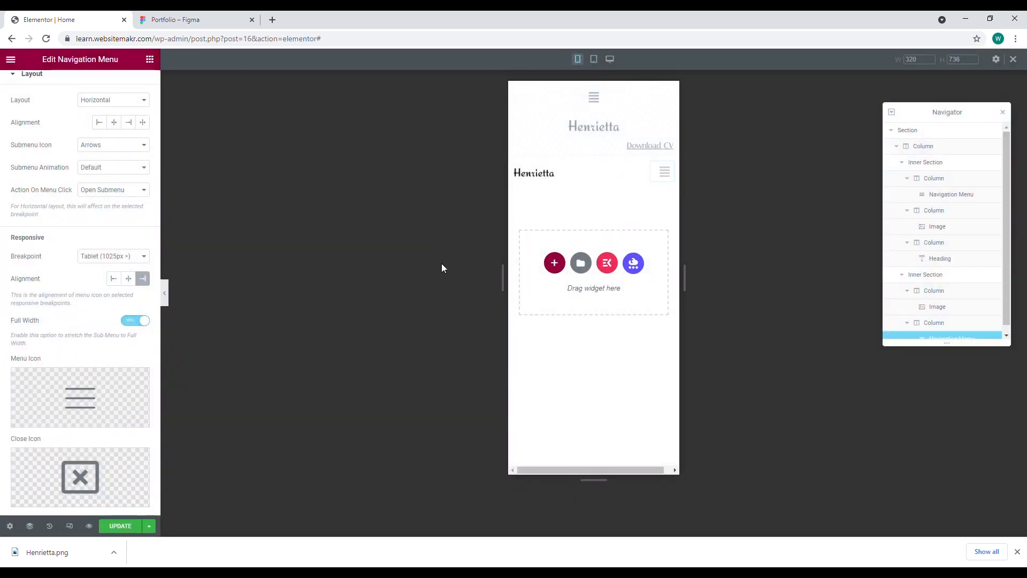
Replace the navigation menu's close icon with the plain X found by filtering the icon library for "cross"
{"action": "left_click", "coordinate": [81, 476]}
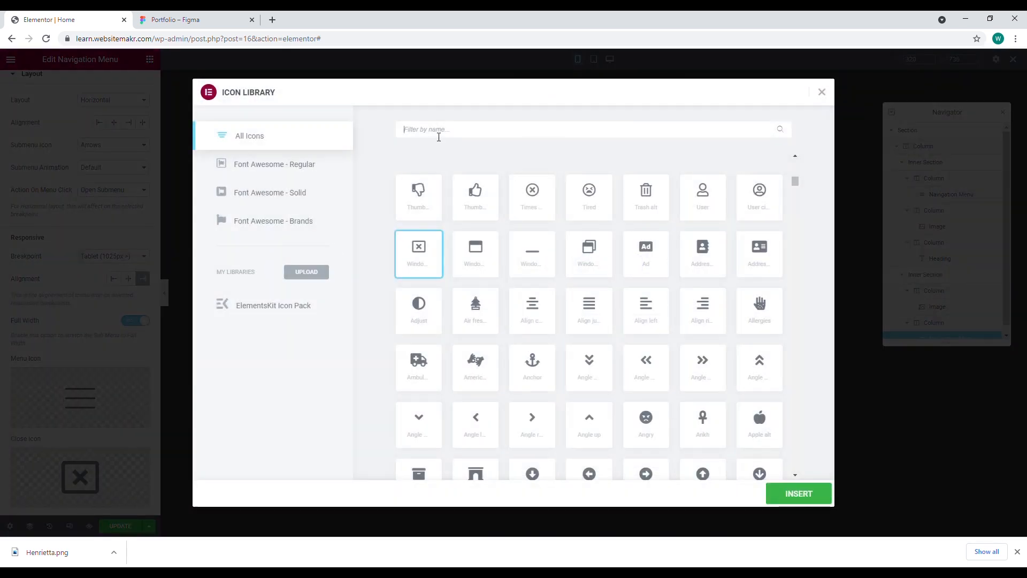
{"action": "type", "text": "cross"}
{"action": "left_click", "coordinate": [595, 201]}
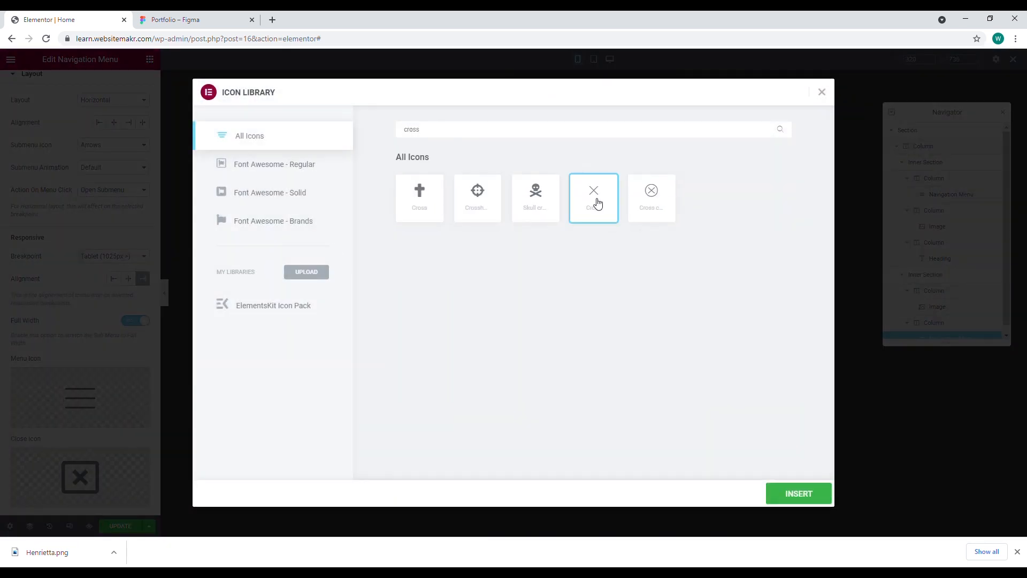
{"action": "left_click", "coordinate": [797, 493]}
Preview the mobile header, test opening and closing the menu, and return to editing
{"action": "left_click", "coordinate": [164, 293]}
{"action": "left_click", "coordinate": [584, 97]}
{"action": "left_click", "coordinate": [584, 98]}
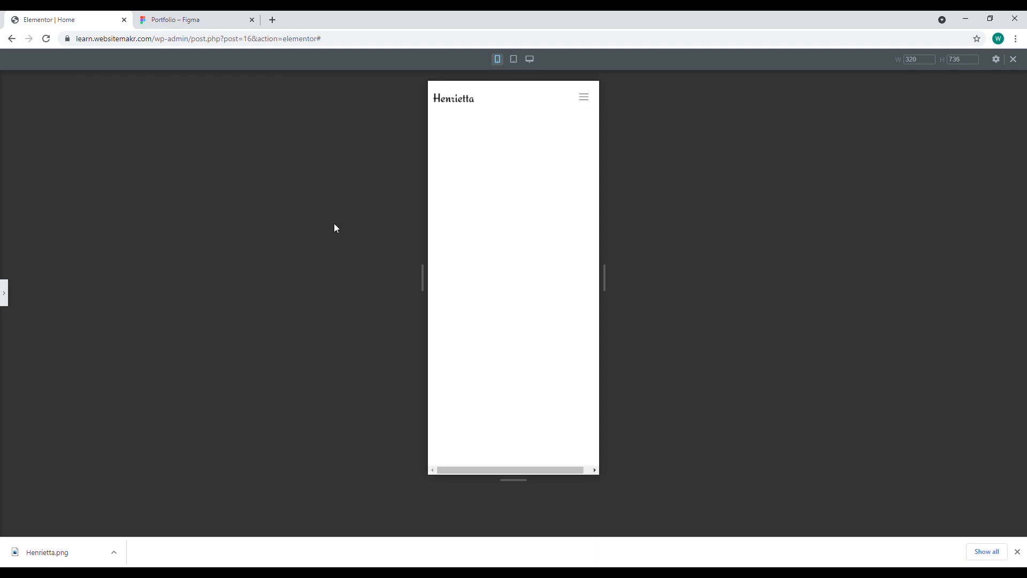
{"action": "left_click", "coordinate": [9, 305]}
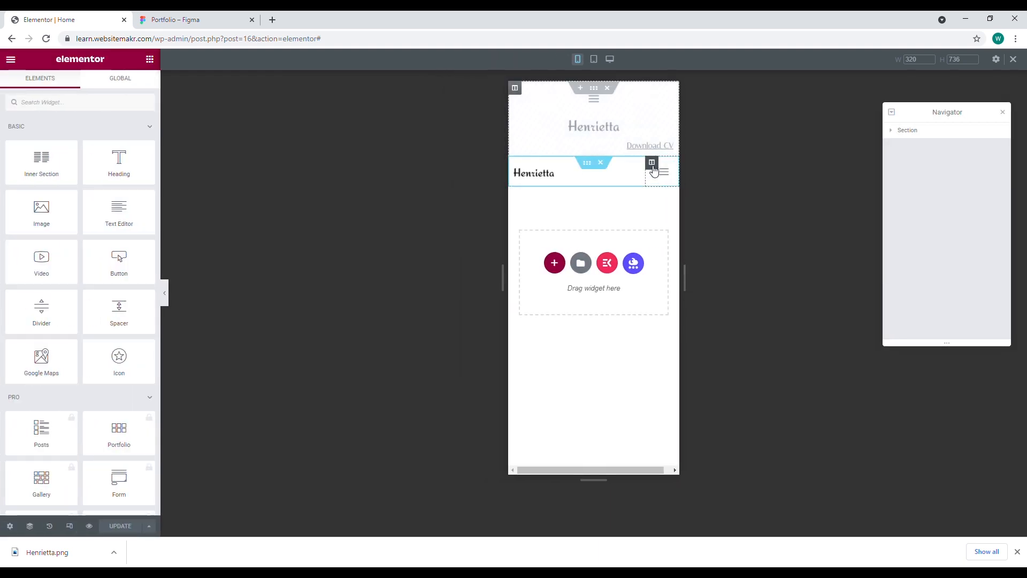
Change the mobile navigation menu's layout to Flyout
{"action": "left_click", "coordinate": [652, 163]}
{"action": "left_click", "coordinate": [126, 85]}
{"action": "left_click", "coordinate": [39, 88]}
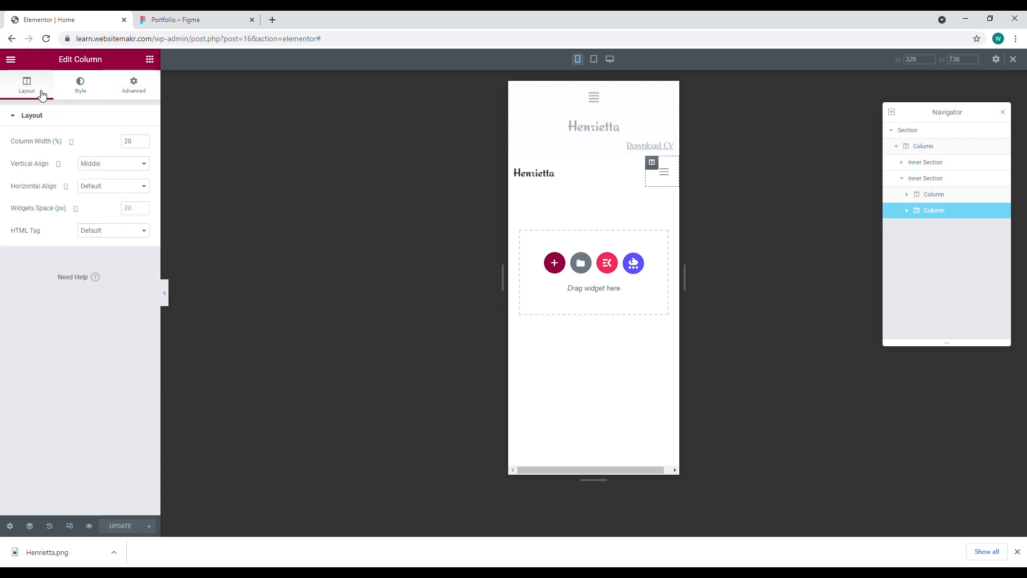
{"action": "left_click", "coordinate": [666, 170]}
{"action": "left_click", "coordinate": [50, 235]}
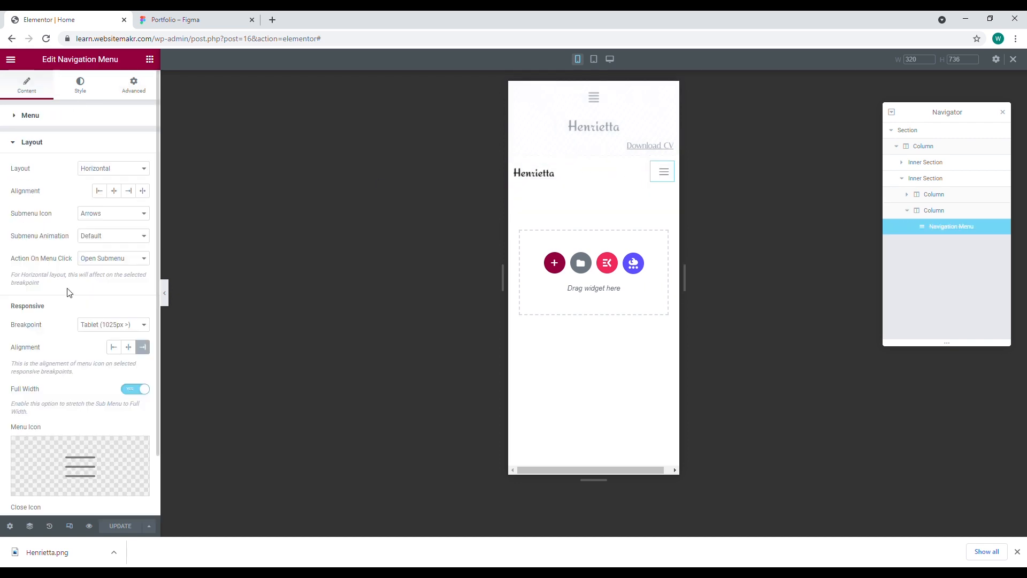
{"action": "left_click", "coordinate": [100, 207]}
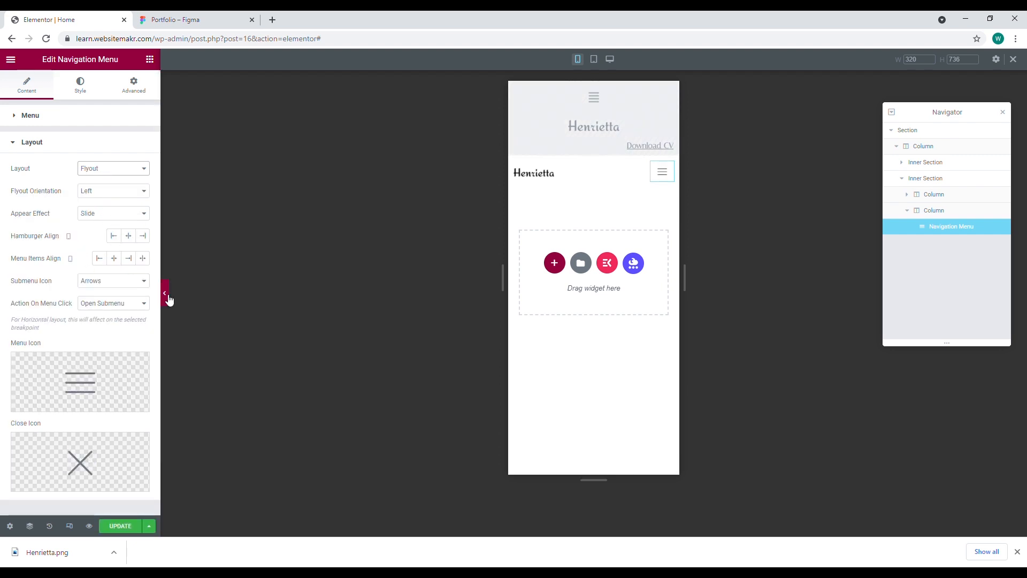
Preview the mobile page and test how the flyout menu opens and closes
{"action": "left_click", "coordinate": [165, 293]}
{"action": "left_click", "coordinate": [587, 100]}
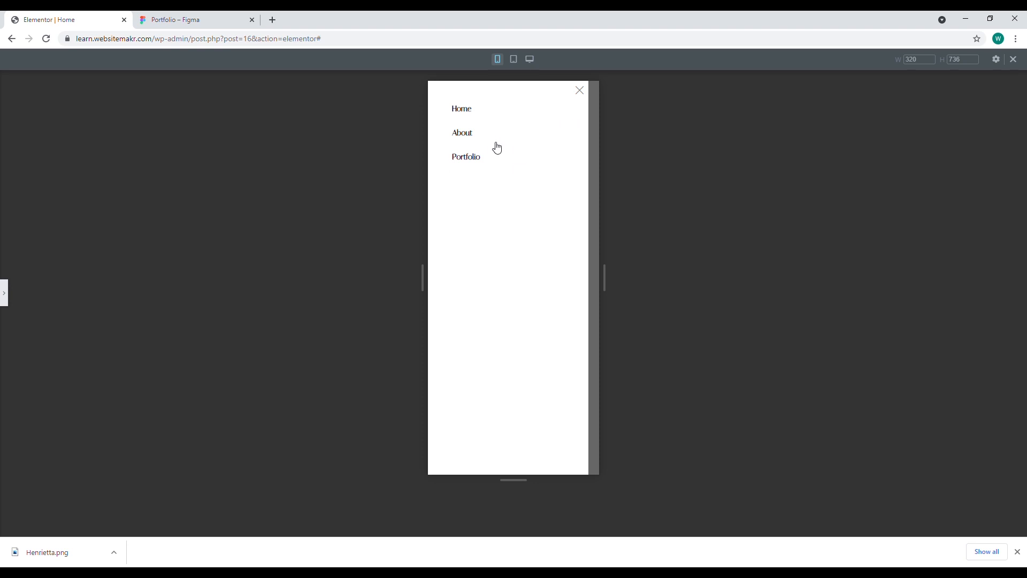
{"action": "left_click", "coordinate": [587, 96]}
{"action": "left_click", "coordinate": [581, 95]}
{"action": "left_click", "coordinate": [583, 97]}
{"action": "left_click", "coordinate": [4, 293]}
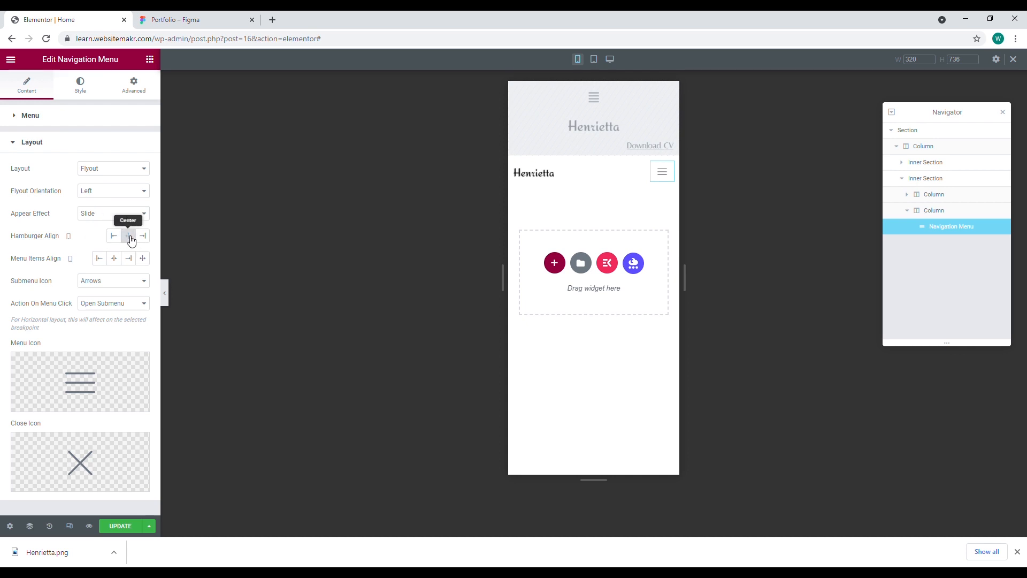
Align the flyout's hamburger icon right and its menu items to the center, then check the open menu in a preview
{"action": "left_click", "coordinate": [142, 236]}
{"action": "left_click", "coordinate": [114, 259]}
{"action": "left_click", "coordinate": [165, 293]}
{"action": "left_click", "coordinate": [584, 98]}
{"action": "left_click", "coordinate": [583, 89]}
{"action": "left_click", "coordinate": [4, 293]}
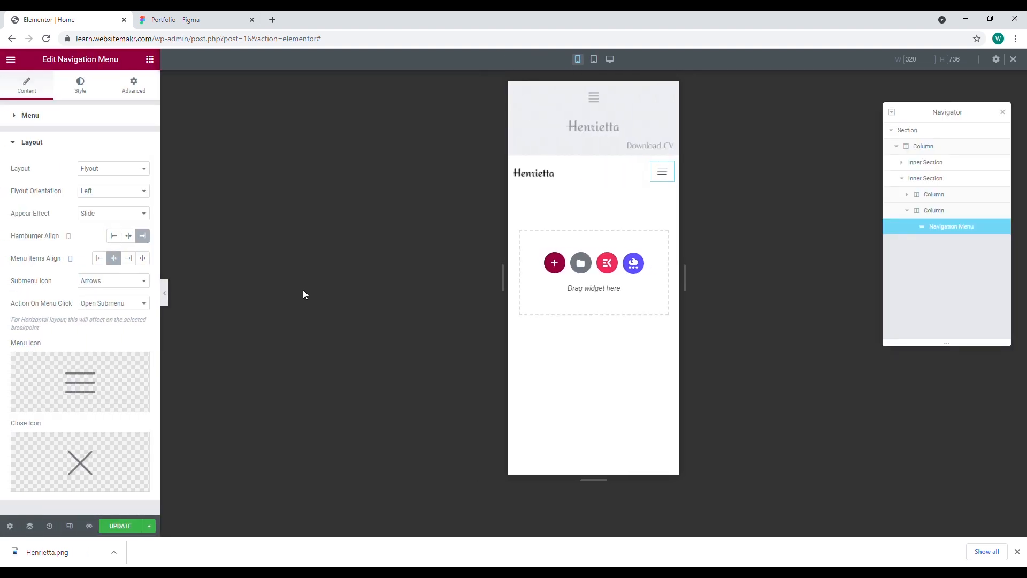
Switch the flyout navigation to the Mobile Menu and check it in a preview
{"action": "left_click", "coordinate": [44, 116]}
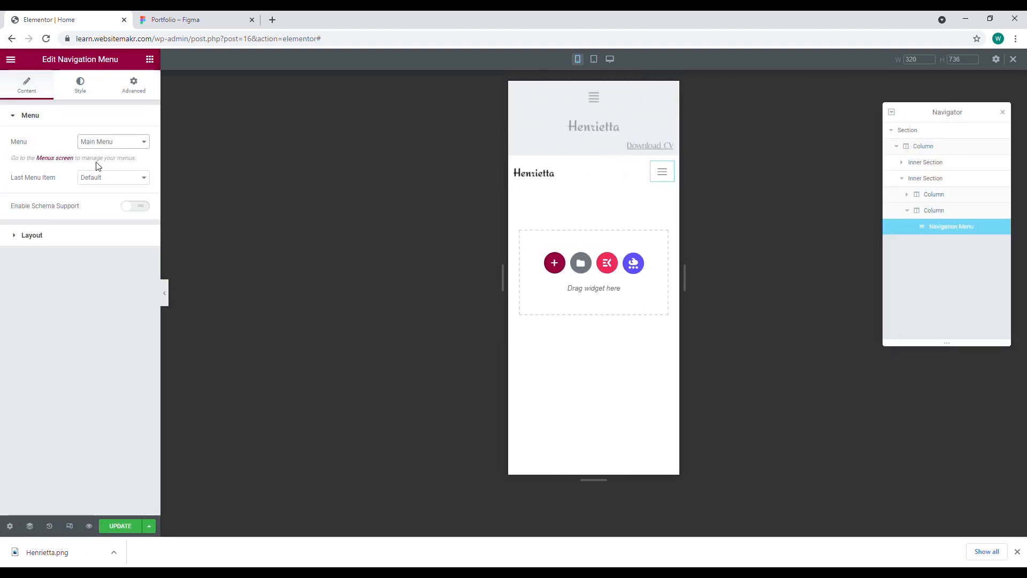
{"action": "left_click", "coordinate": [164, 293]}
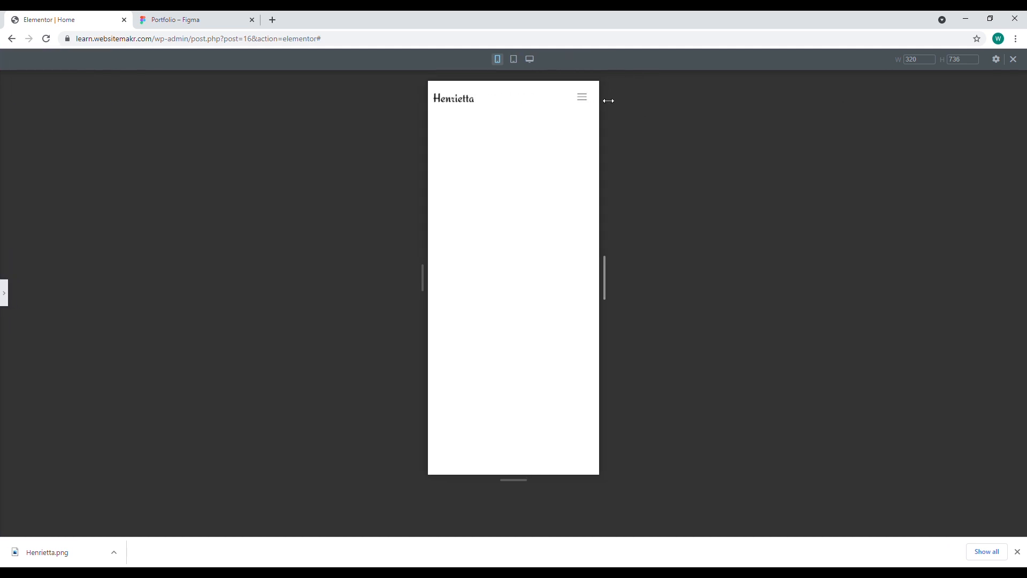
{"action": "left_click", "coordinate": [582, 98]}
{"action": "left_click", "coordinate": [580, 90]}
{"action": "left_click", "coordinate": [5, 292]}
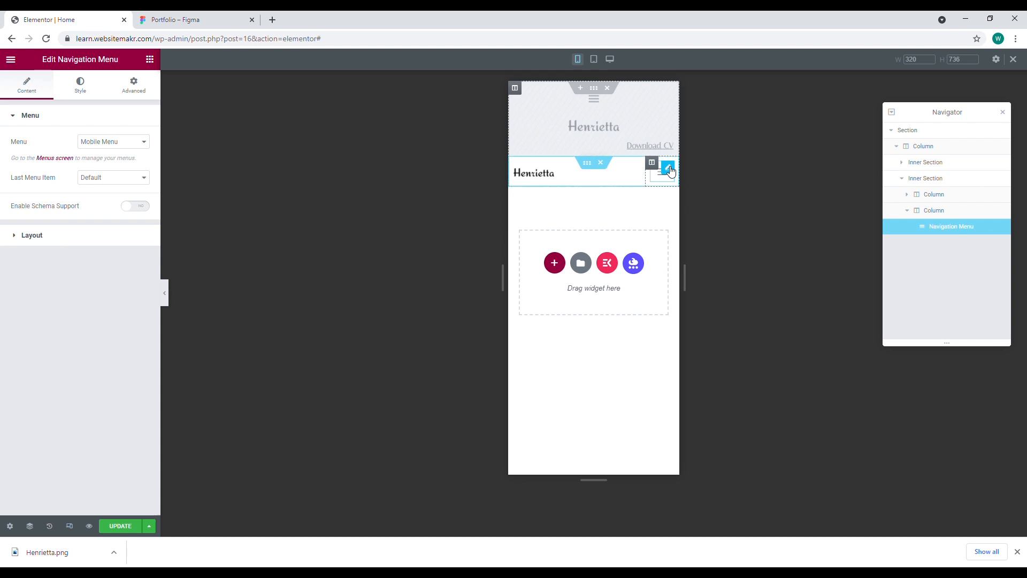
Set the mobile navigation's last menu item to Button and check the open flyout in a preview
{"action": "left_click", "coordinate": [78, 91]}
{"action": "left_click", "coordinate": [27, 94]}
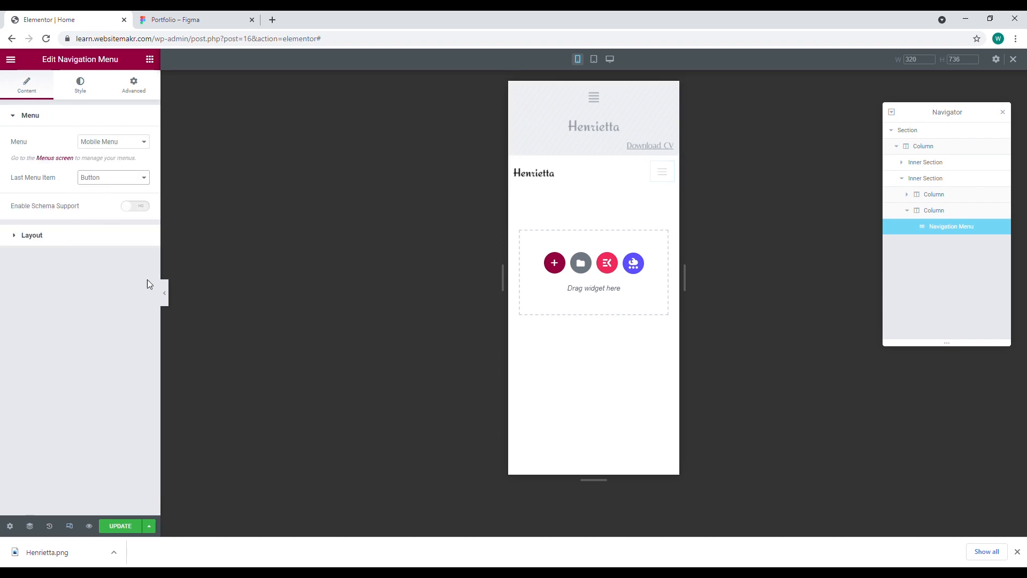
{"action": "left_click", "coordinate": [164, 293]}
{"action": "left_click", "coordinate": [583, 95]}
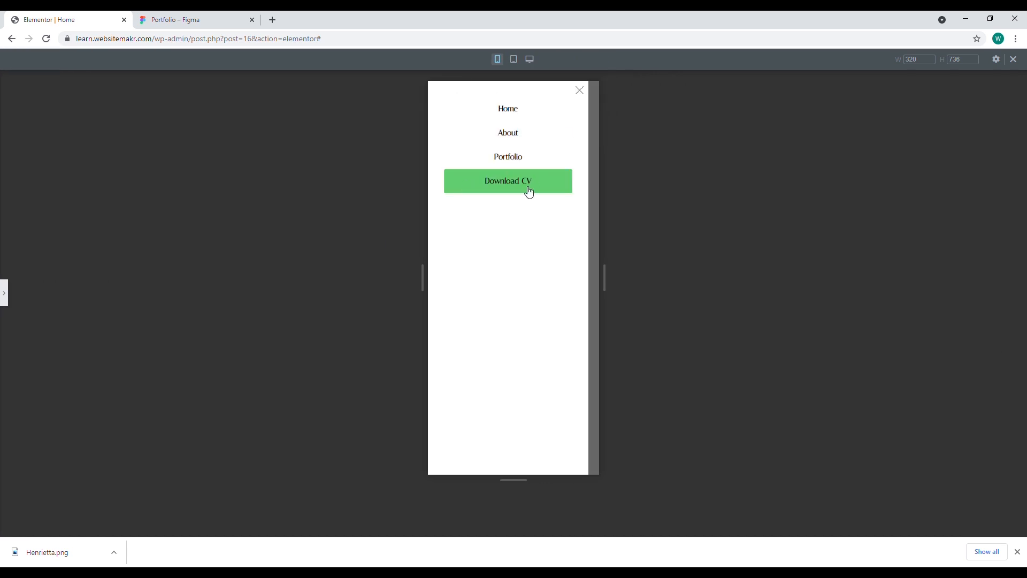
{"action": "left_click", "coordinate": [581, 92]}
{"action": "left_click", "coordinate": [4, 293]}
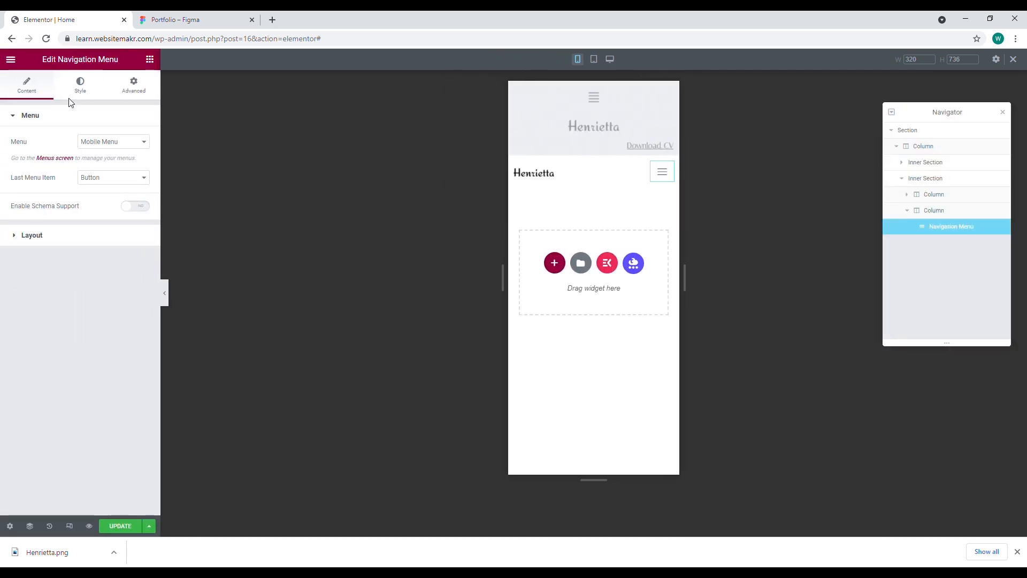
Give the flyout menu's button a solid black background and check it in a mobile preview
{"action": "left_click", "coordinate": [74, 89]}
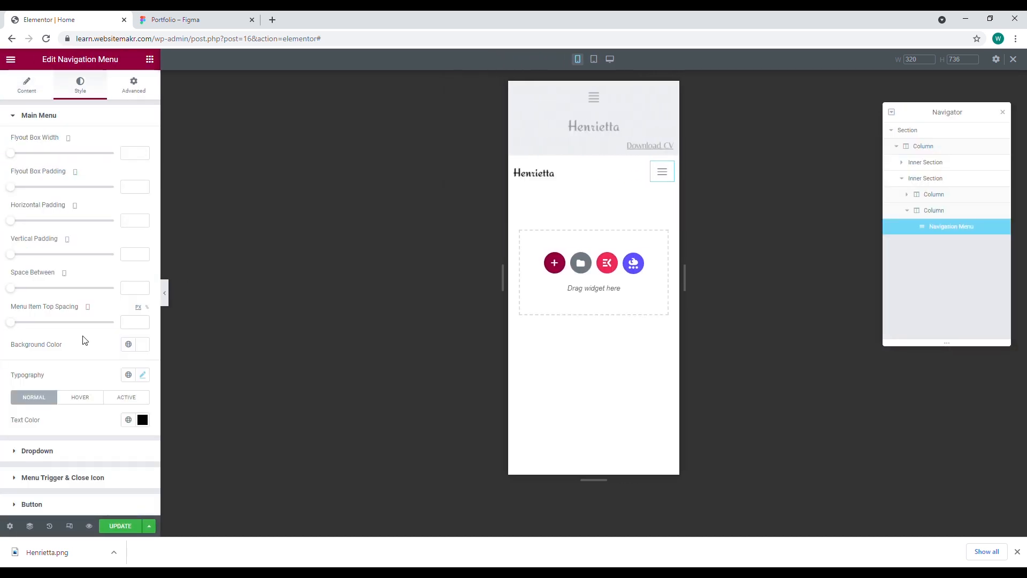
{"action": "left_click", "coordinate": [101, 504]}
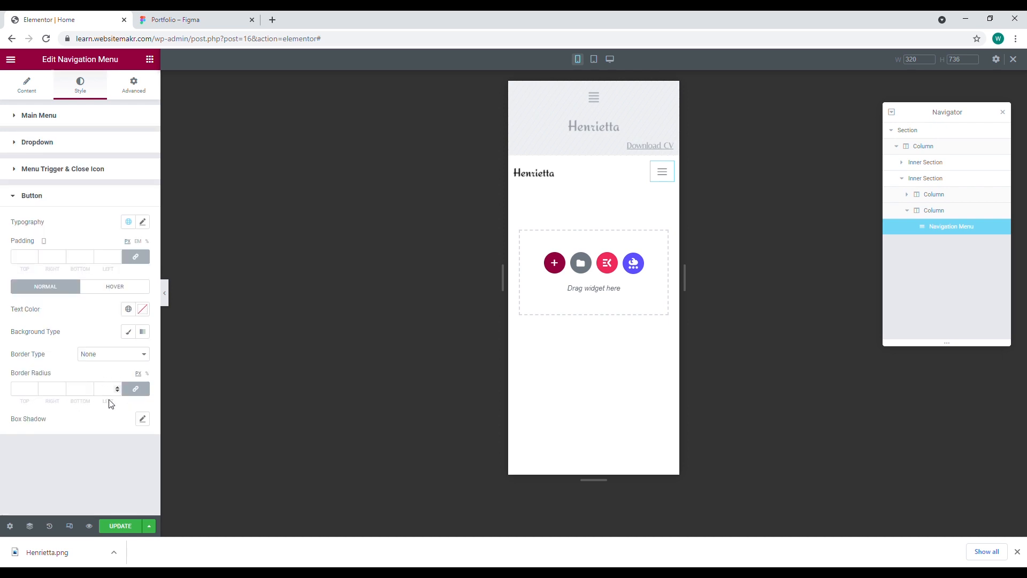
{"action": "left_click", "coordinate": [129, 332]}
{"action": "left_click", "coordinate": [142, 354]}
{"action": "left_click", "coordinate": [165, 293]}
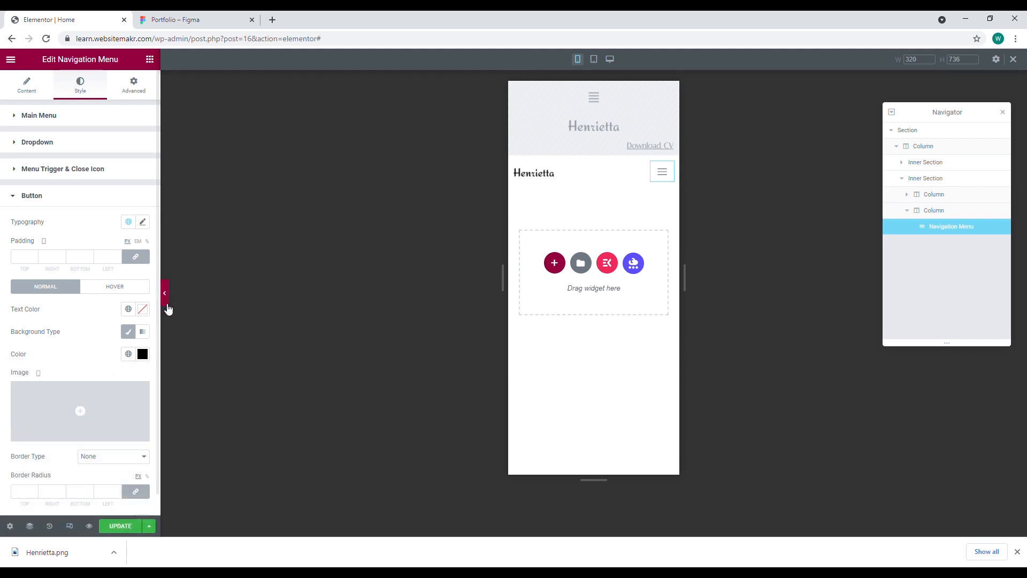
{"action": "left_click", "coordinate": [583, 100]}
{"action": "left_click", "coordinate": [581, 92]}
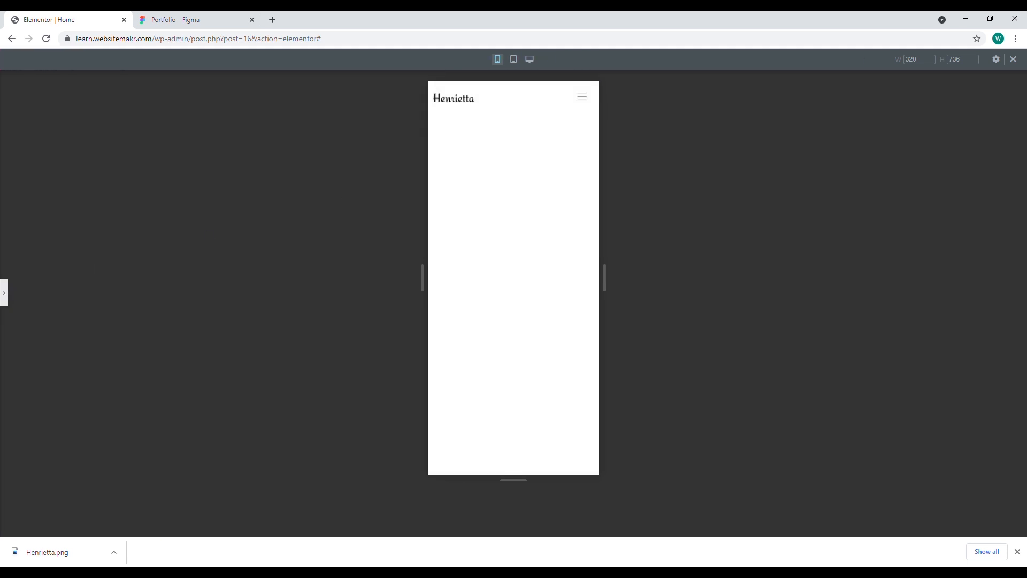
{"action": "left_click", "coordinate": [4, 293]}
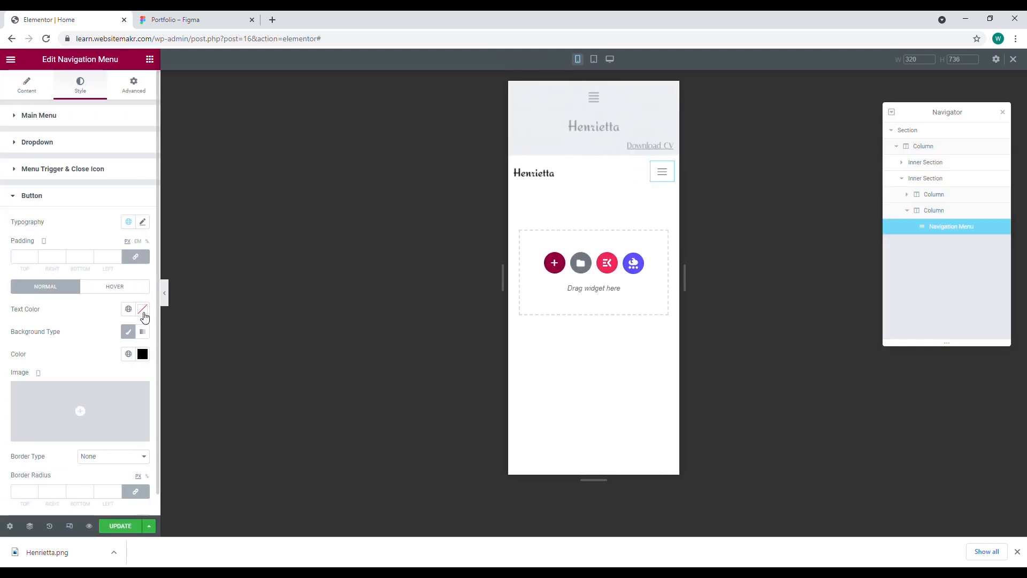
Set the flyout button's text color to white and check the open menu in a preview
{"action": "left_click", "coordinate": [142, 310]}
{"action": "left_click_drag", "start_coordinate": [56, 369], "coordinate": [17, 347]}
{"action": "left_click", "coordinate": [168, 299]}
{"action": "left_click", "coordinate": [166, 293]}
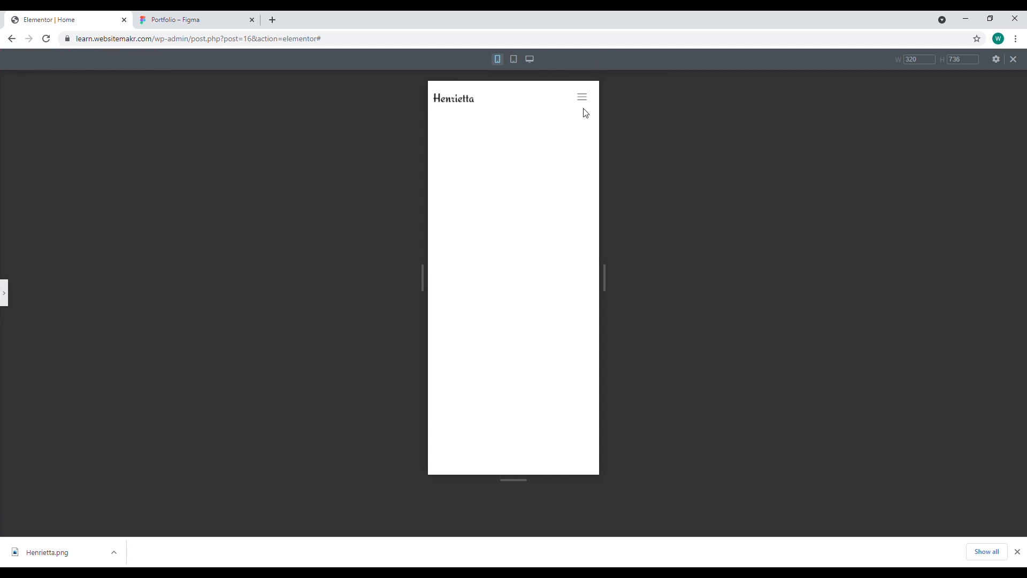
{"action": "left_click", "coordinate": [582, 99]}
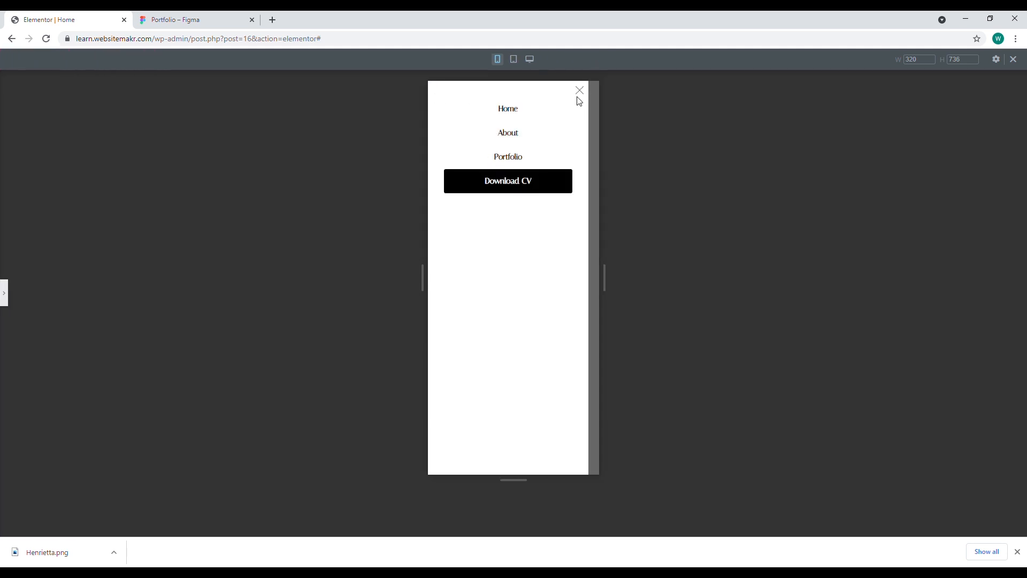
{"action": "left_click", "coordinate": [593, 99]}
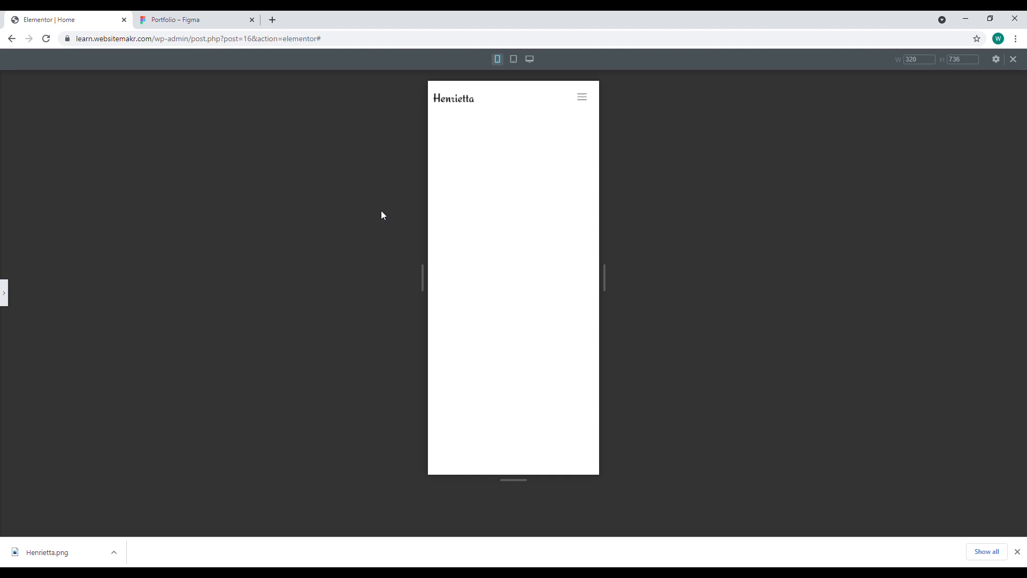
{"action": "left_click", "coordinate": [4, 295]}
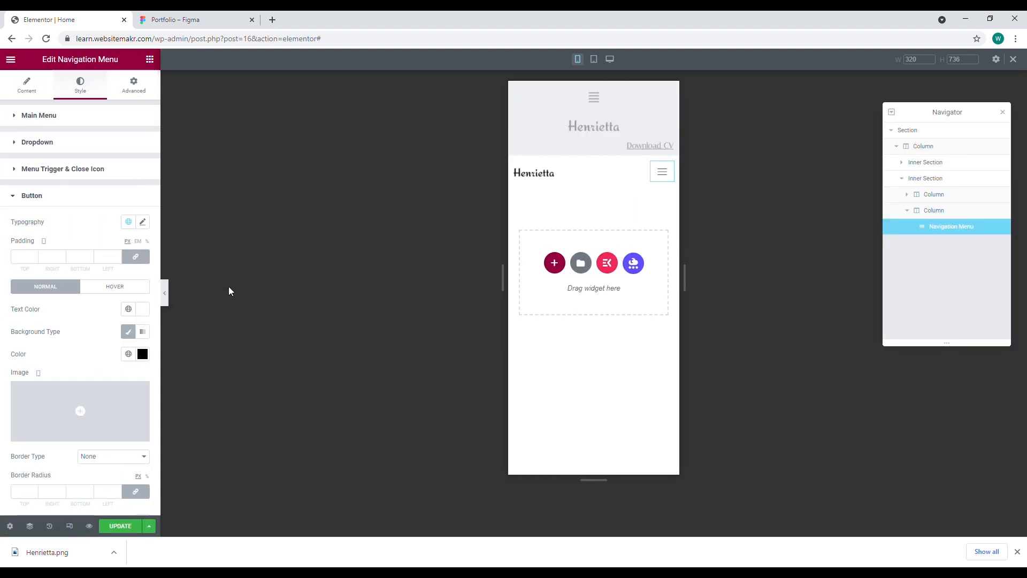
Return to the desktop view, add an inner section below the mobile header, and give it a third column
{"action": "left_click", "coordinate": [69, 526]}
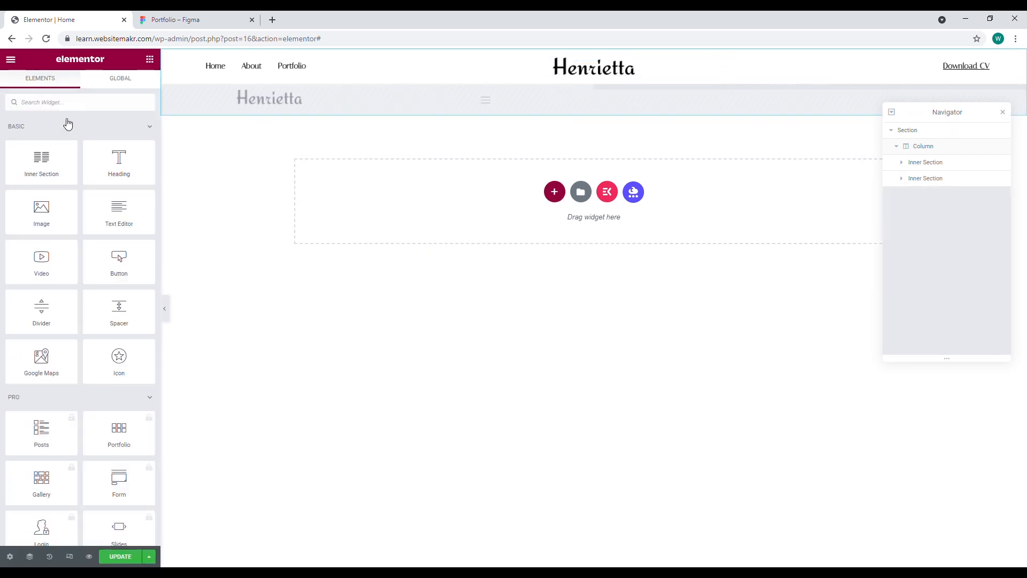
{"action": "left_click_drag", "start_coordinate": [51, 163], "coordinate": [581, 88]}
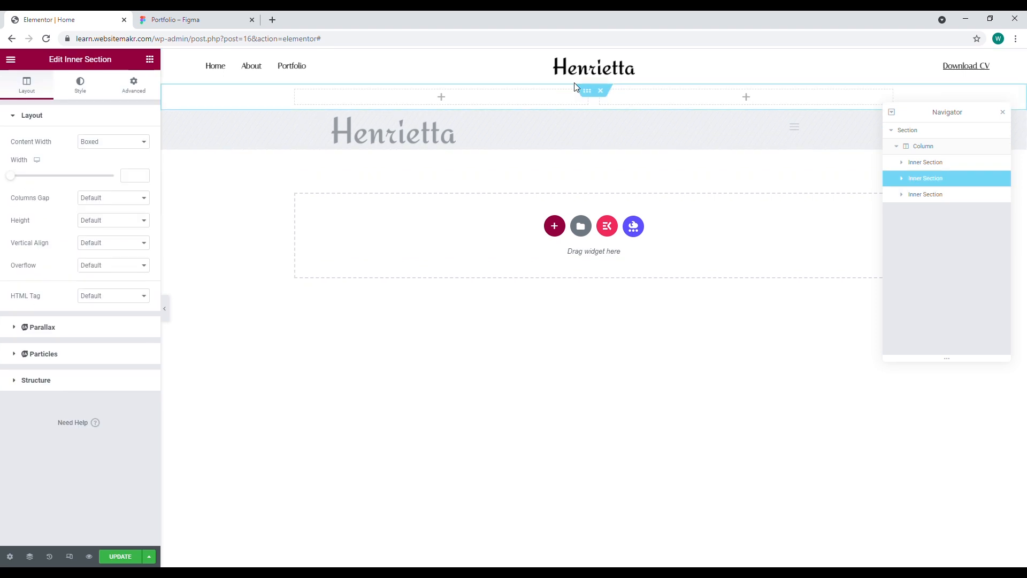
{"action": "left_click_drag", "start_coordinate": [922, 195], "coordinate": [915, 182]}
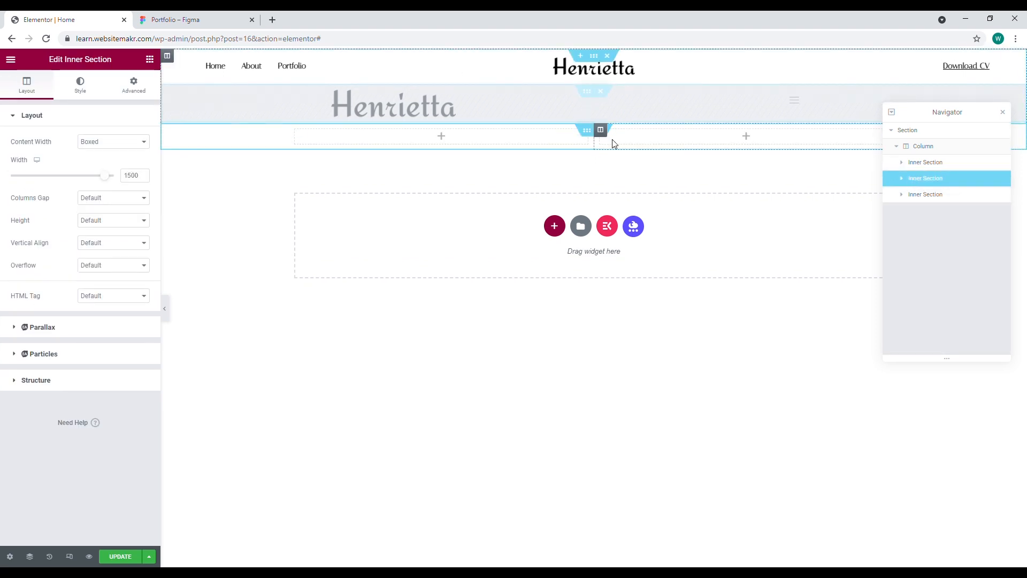
{"action": "right_click", "coordinate": [303, 136]}
{"action": "left_click", "coordinate": [318, 156]}
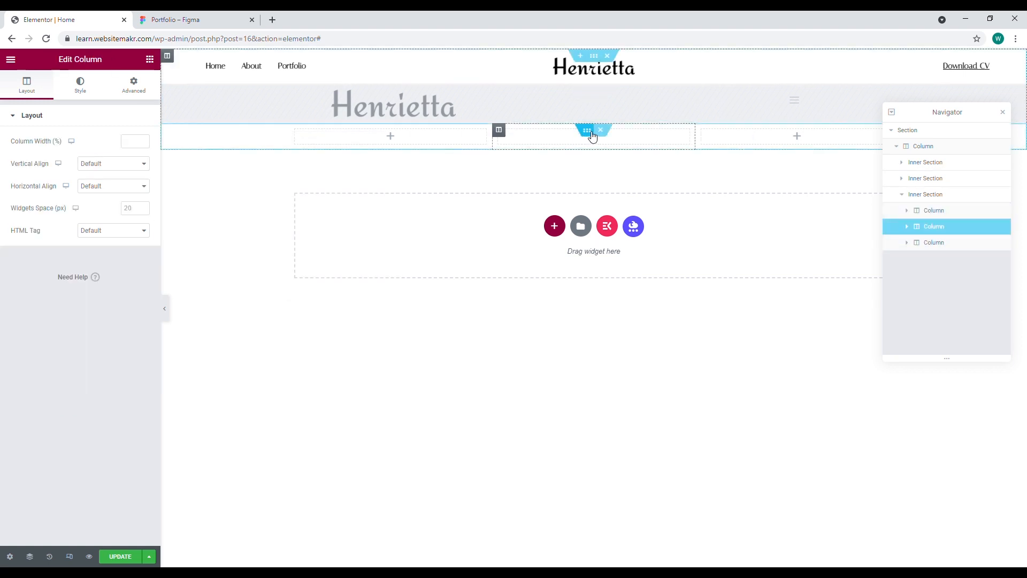
Set the new inner section's width to 1500 and place an Image widget in its middle column
{"action": "left_click", "coordinate": [592, 133]}
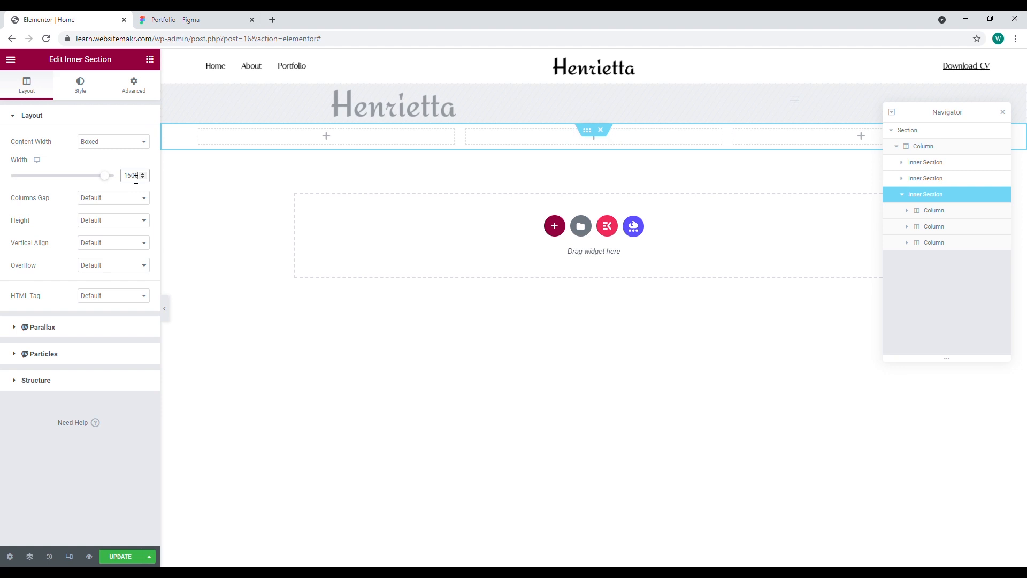
{"action": "left_click", "coordinate": [150, 60]}
{"action": "left_click_drag", "start_coordinate": [624, 155], "coordinate": [640, 143]}
Switch to Figma and export Main Image 1 from the Home frame as a 2x PNG
{"action": "left_click", "coordinate": [177, 19]}
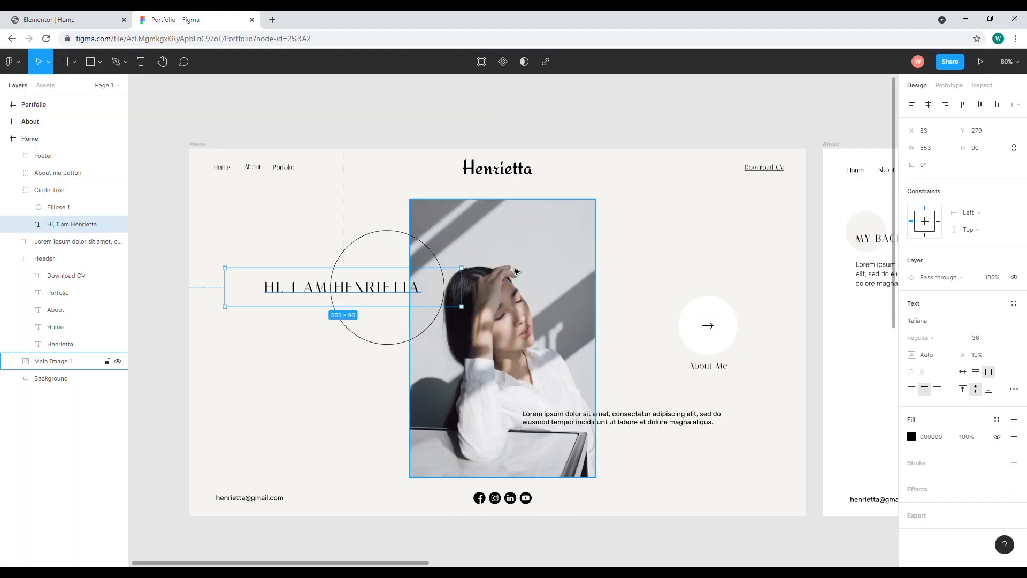
{"action": "left_click", "coordinate": [547, 305]}
{"action": "left_click", "coordinate": [925, 434]}
{"action": "left_click", "coordinate": [922, 459]}
{"action": "left_click", "coordinate": [966, 456]}
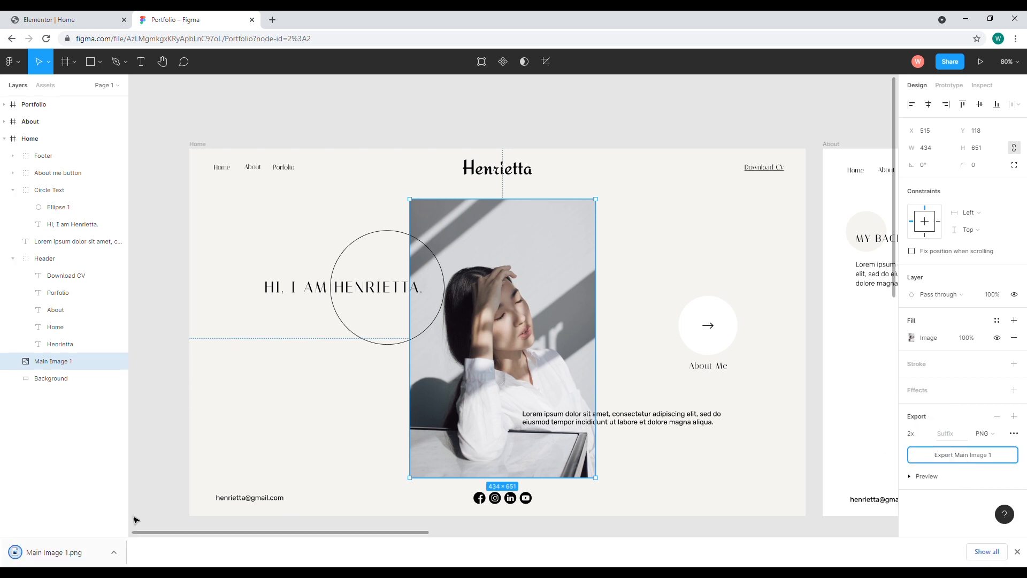
Switch back to Elementor, upload Main Image 1.png to the media library, and insert it into the Image widget
{"action": "left_click", "coordinate": [64, 19]}
{"action": "left_click", "coordinate": [501, 190]}
{"action": "left_click_drag", "start_coordinate": [53, 552], "coordinate": [268, 352]}
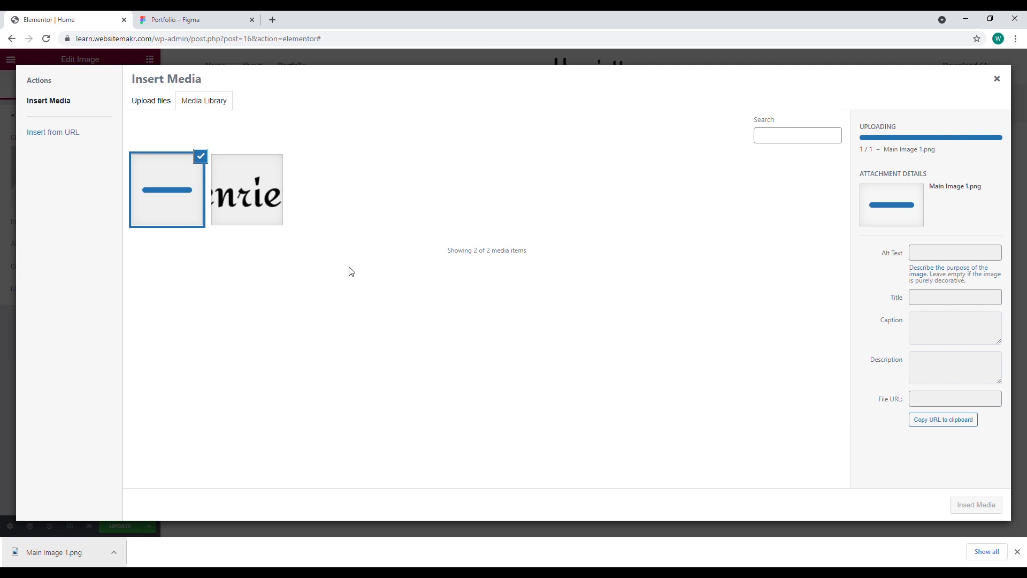
{"action": "left_click", "coordinate": [976, 505]}
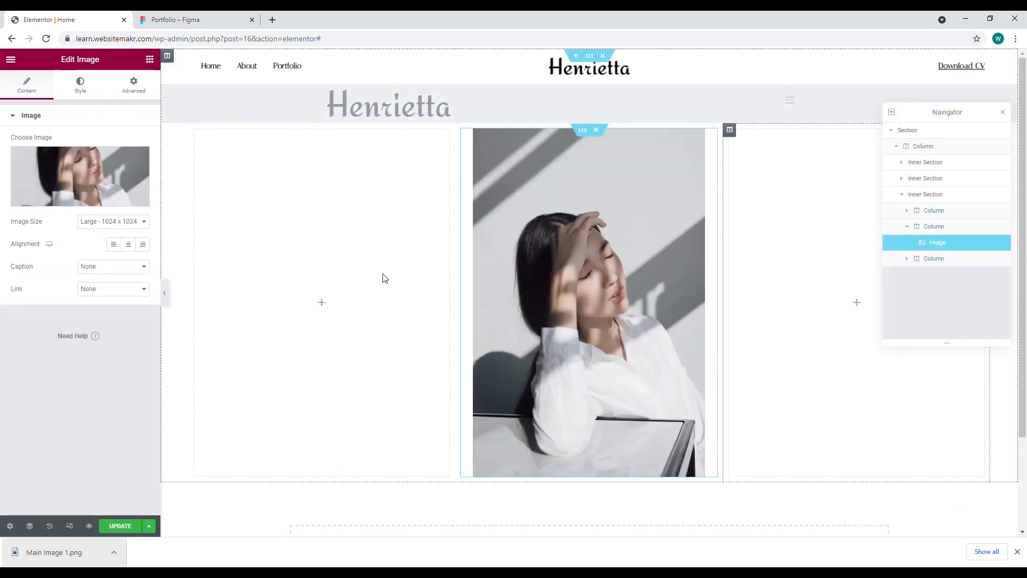
Set the columns gap of the three-column inner section to No Gap
{"action": "left_click", "coordinate": [587, 132]}
{"action": "left_click", "coordinate": [133, 87]}
{"action": "left_click", "coordinate": [31, 87]}
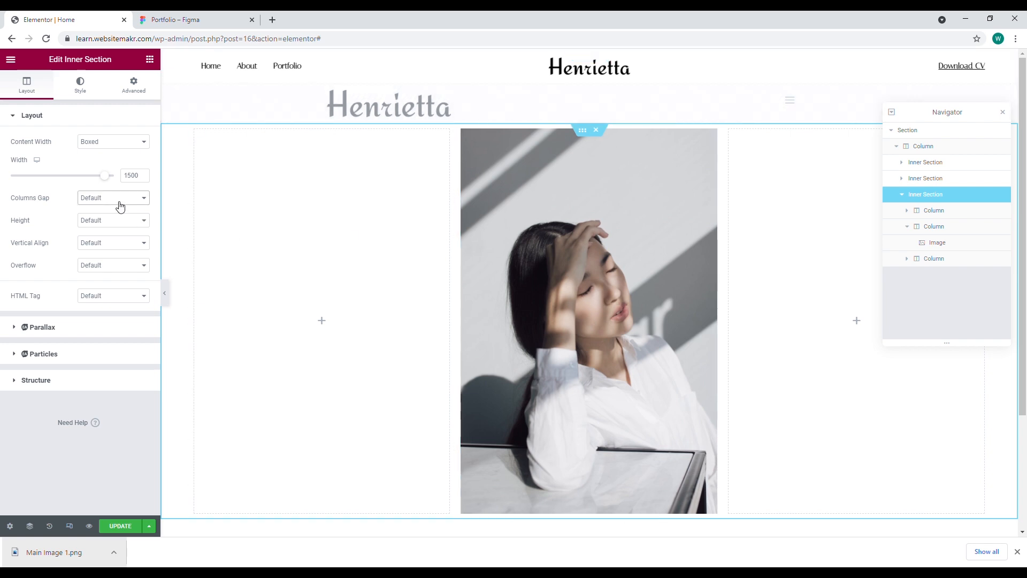
{"action": "left_click", "coordinate": [114, 225]}
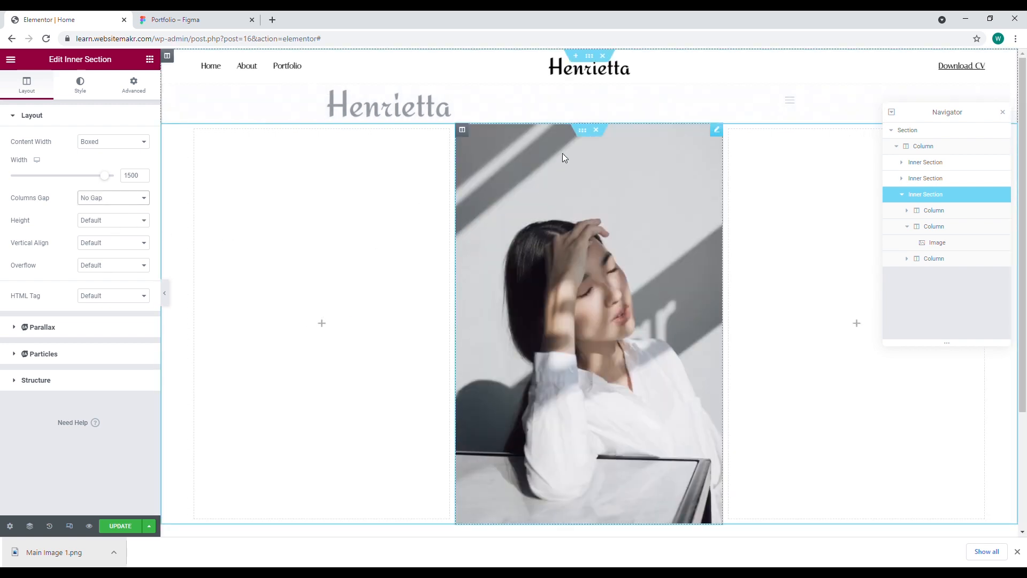
Add a Heading widget to the first column and replace its text with the greeting copied from the Figma Home frame
{"action": "left_click", "coordinate": [150, 59]}
{"action": "left_click_drag", "start_coordinate": [119, 161], "coordinate": [316, 245]}
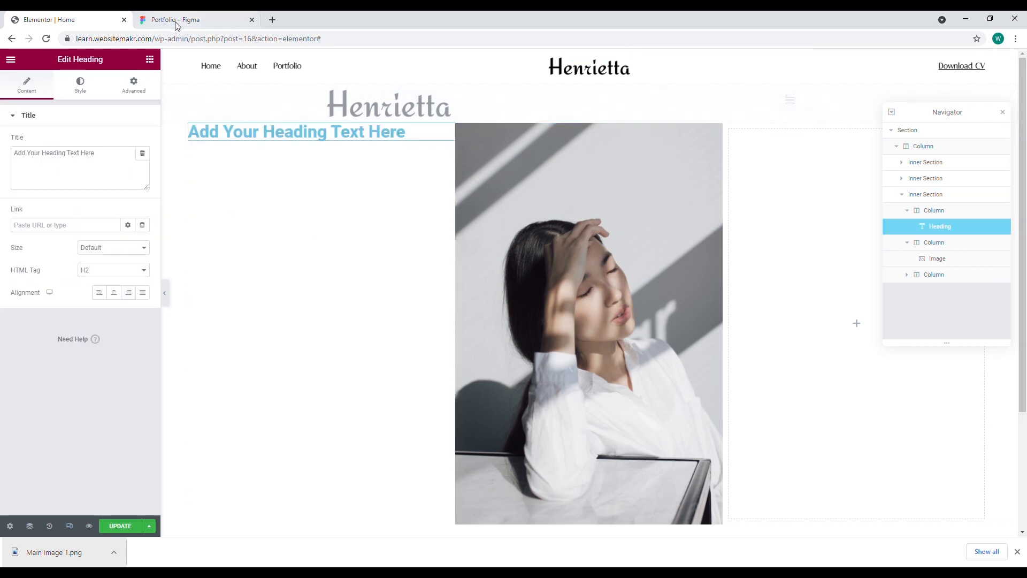
{"action": "left_click", "coordinate": [174, 20]}
{"action": "double_click", "coordinate": [328, 294]}
{"action": "double_click", "coordinate": [328, 293]}
{"action": "key", "text": "ctrl+c"}
{"action": "left_click", "coordinate": [49, 20]}
{"action": "left_click", "coordinate": [105, 177]}
{"action": "key", "text": "ctrl+a"}
{"action": "key", "text": "ctrl+v"}
Set the greeting heading's text color to black
{"action": "left_click", "coordinate": [87, 93]}
{"action": "left_click", "coordinate": [143, 142]}
{"action": "left_click_drag", "start_coordinate": [40, 240], "coordinate": [16, 266]}
{"action": "left_click", "coordinate": [101, 120]}
{"action": "left_click", "coordinate": [130, 119]}
Set the greeting heading's typography to the Italiana font, uppercase, at 36 px
{"action": "left_click", "coordinate": [142, 165]}
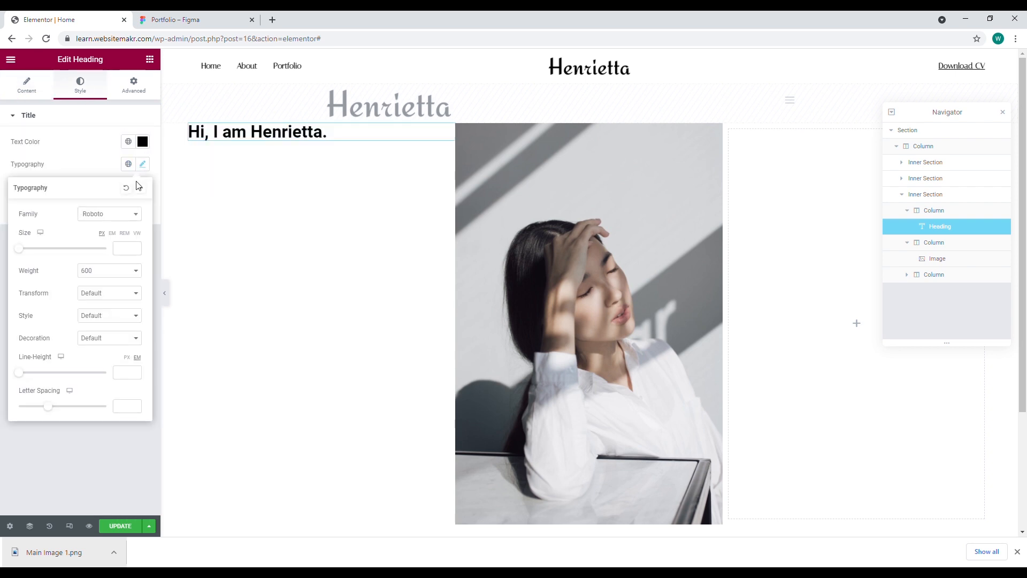
{"action": "left_click", "coordinate": [117, 216]}
{"action": "type", "text": "ital"}
{"action": "key", "text": "Return"}
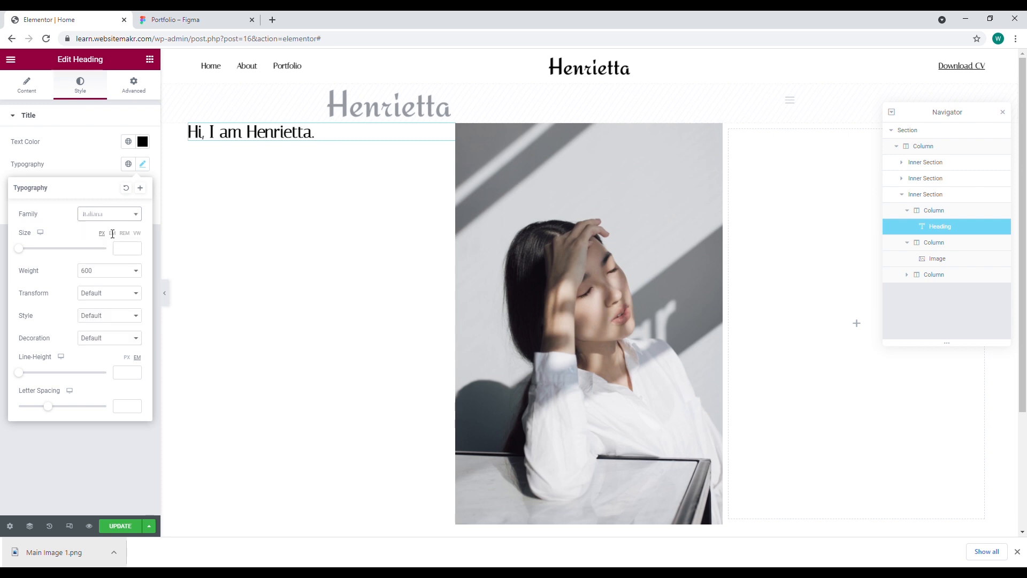
{"action": "left_click", "coordinate": [105, 298]}
{"action": "left_click", "coordinate": [105, 316]}
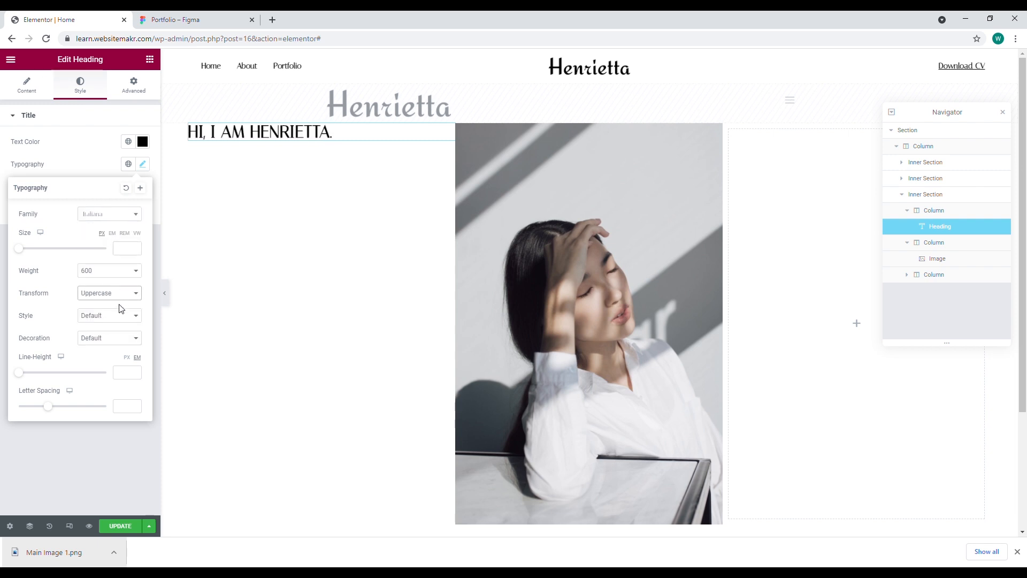
{"action": "type", "text": "34"}
{"action": "key", "text": "BackSpace"}
{"action": "type", "text": "8"}
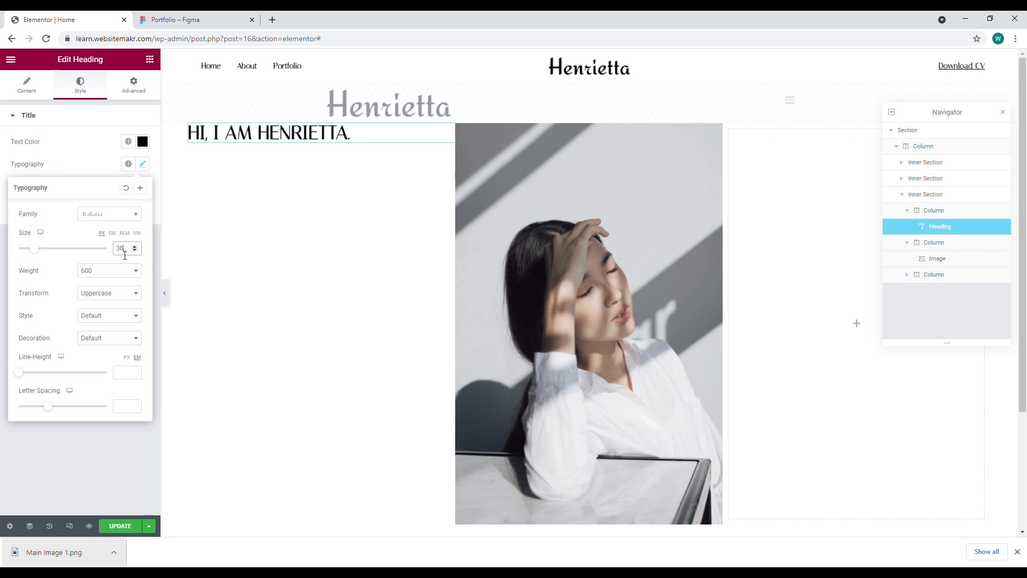
Set the greeting heading's letter spacing to 4.5
{"action": "left_click_drag", "start_coordinate": [53, 407], "coordinate": [73, 408]}
{"action": "left_click", "coordinate": [136, 409]}
{"action": "left_click", "coordinate": [136, 405]}
{"action": "left_click", "coordinate": [136, 405]}
{"action": "left_click", "coordinate": [137, 405]}
{"action": "left_click", "coordinate": [136, 405]}
{"action": "left_click", "coordinate": [136, 405]}
{"action": "left_click", "coordinate": [136, 405]}
{"action": "left_click", "coordinate": [137, 408]}
{"action": "left_click", "coordinate": [137, 404]}
{"action": "left_click", "coordinate": [137, 404]}
{"action": "left_click", "coordinate": [137, 404]}
{"action": "left_click", "coordinate": [137, 404]}
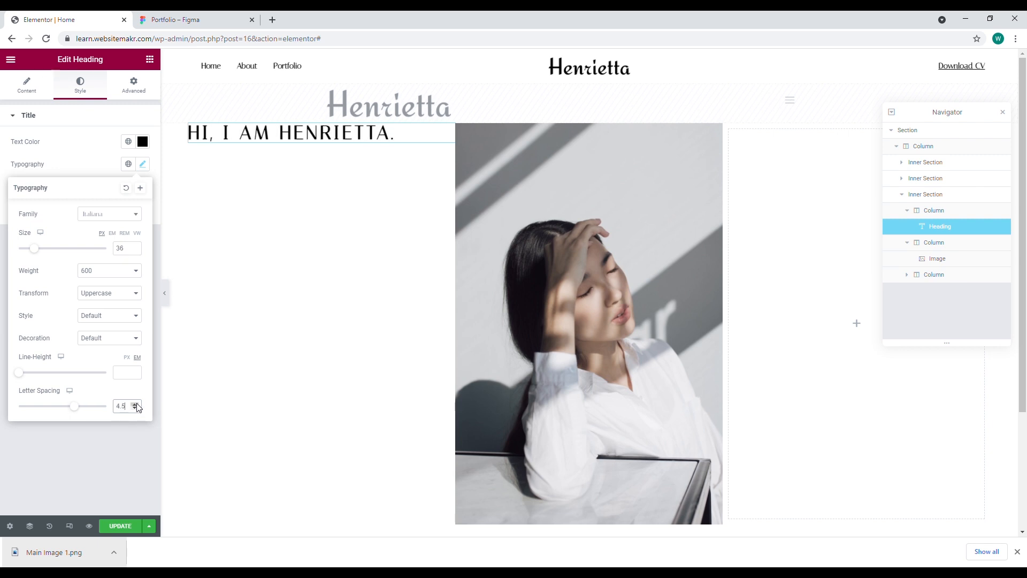
Add a Spacer above the greeting heading, compare with the Figma layout, and set the space to 200 px
{"action": "left_click", "coordinate": [150, 59]}
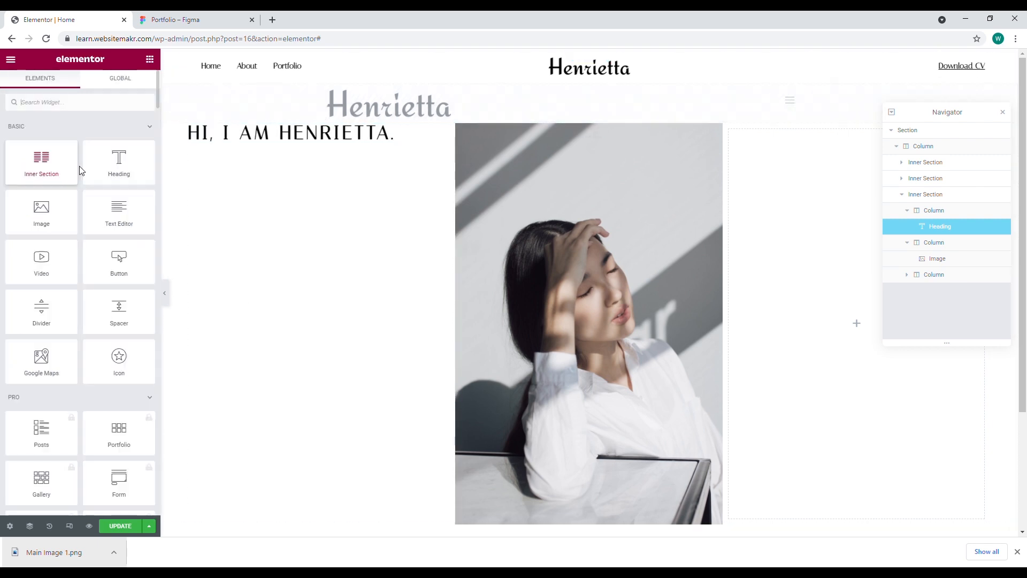
{"action": "type", "text": "spac"}
{"action": "left_click_drag", "start_coordinate": [41, 151], "coordinate": [246, 140]}
{"action": "left_click_drag", "start_coordinate": [22, 154], "coordinate": [50, 161]}
{"action": "left_click", "coordinate": [171, 20]}
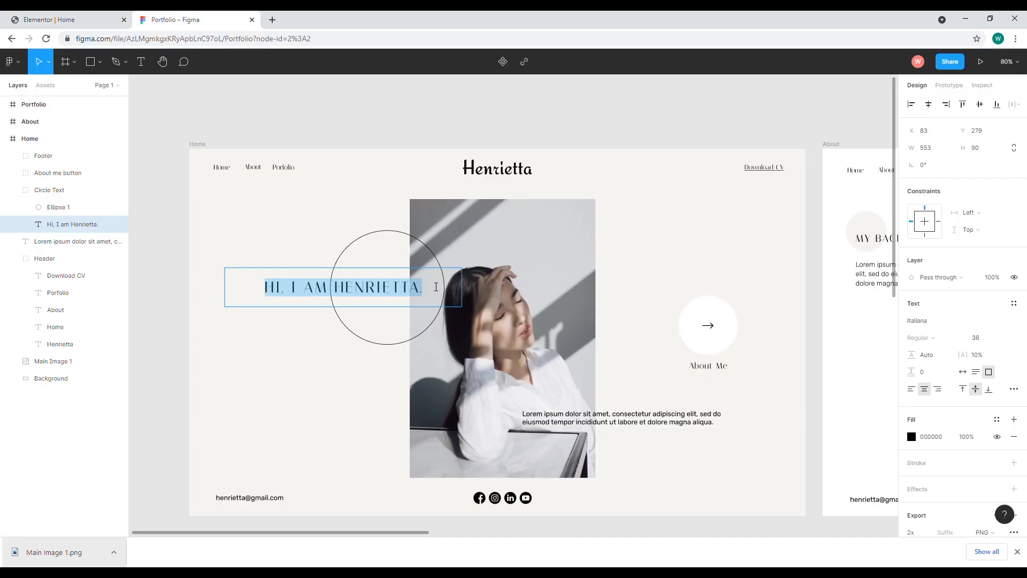
{"action": "left_click", "coordinate": [80, 22]}
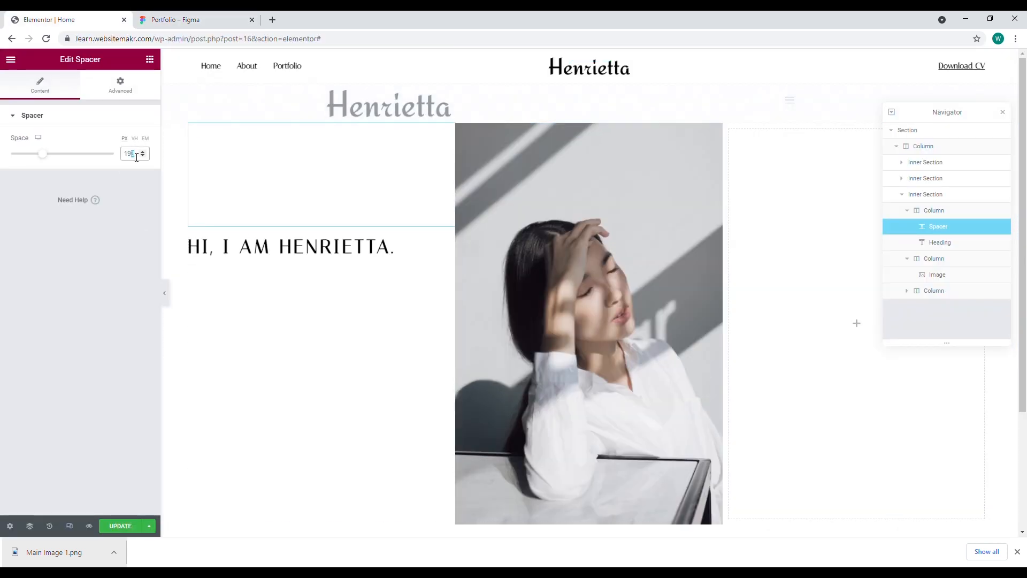
{"action": "type", "text": "200"}
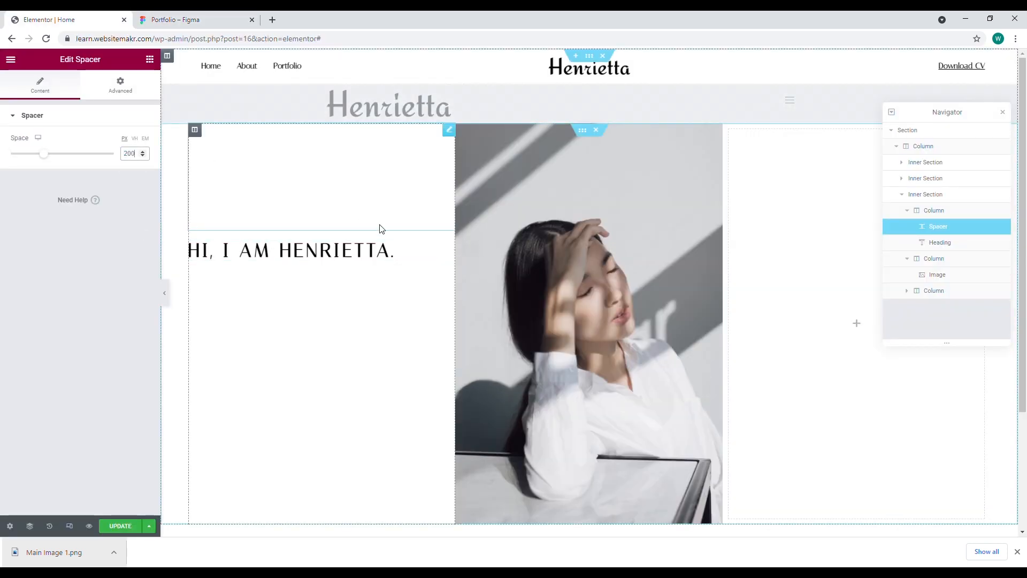
Unlink the greeting heading's margins and set the left margin to 120 px and the right margin to -50 px
{"action": "left_click", "coordinate": [414, 251]}
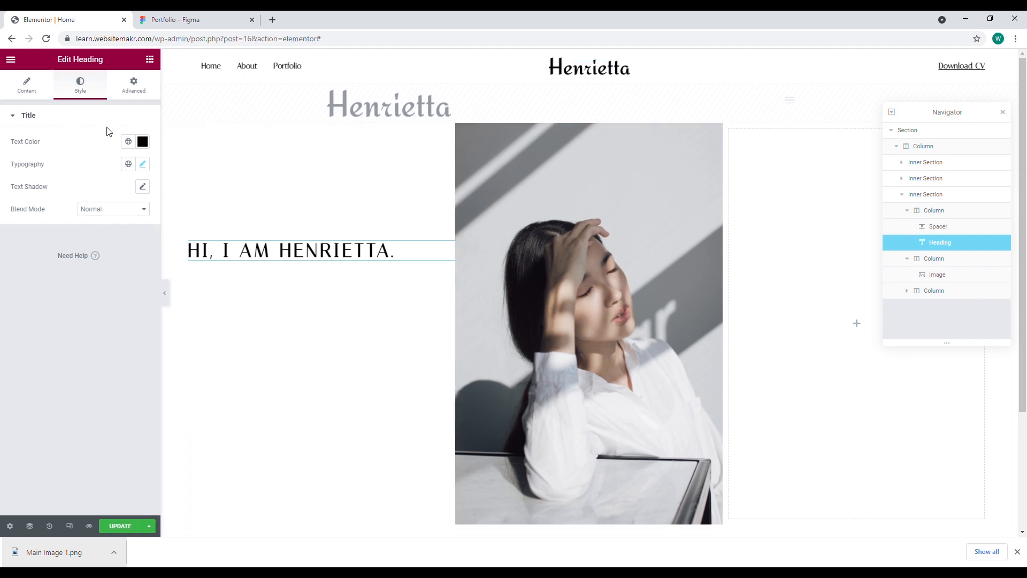
{"action": "left_click", "coordinate": [129, 86]}
{"action": "left_click", "coordinate": [137, 154]}
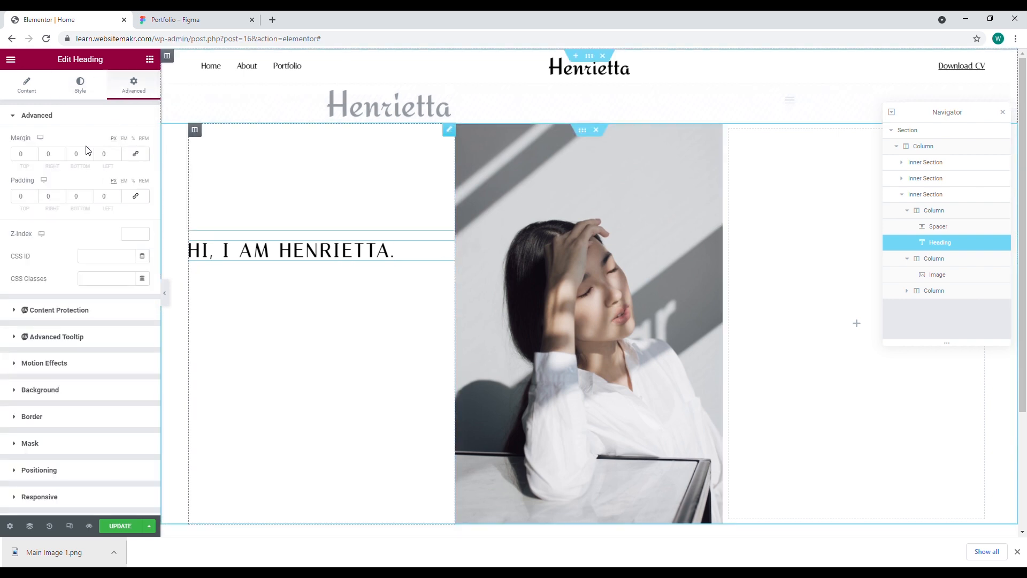
{"action": "left_click", "coordinate": [107, 154]}
{"action": "type", "text": "60"}
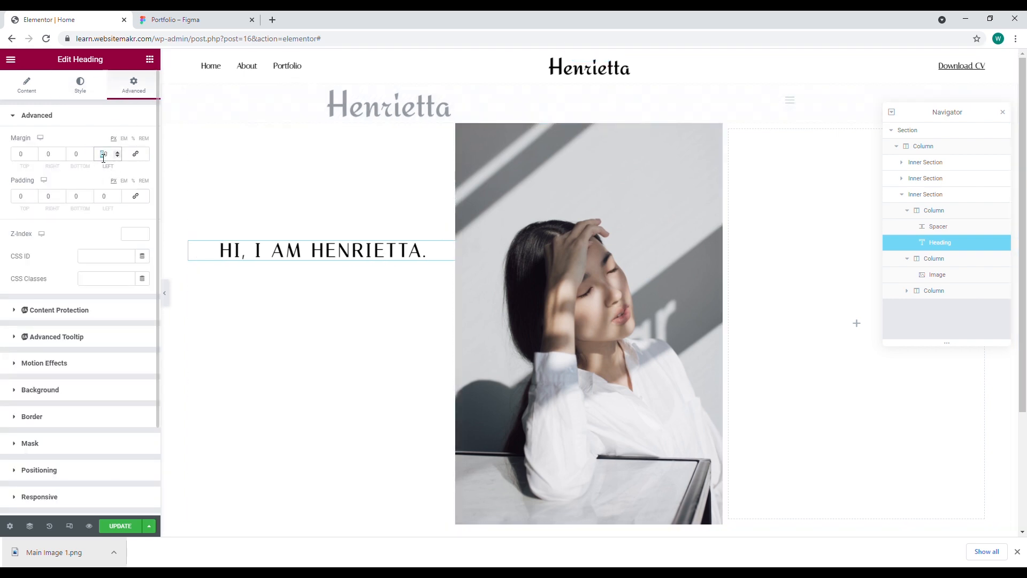
{"action": "type", "text": "12"}
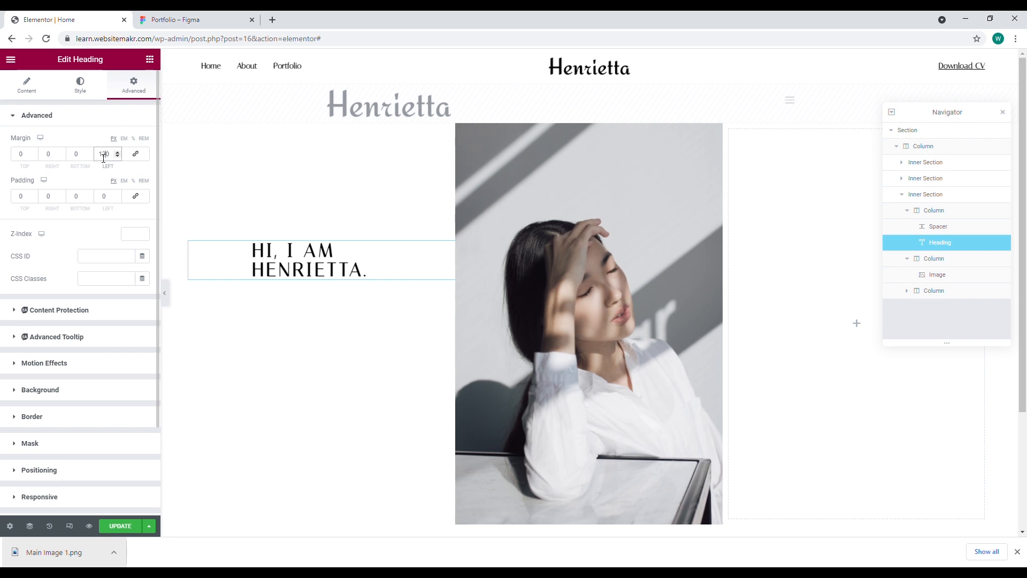
{"action": "left_click", "coordinate": [51, 161]}
{"action": "type", "text": "-5"}
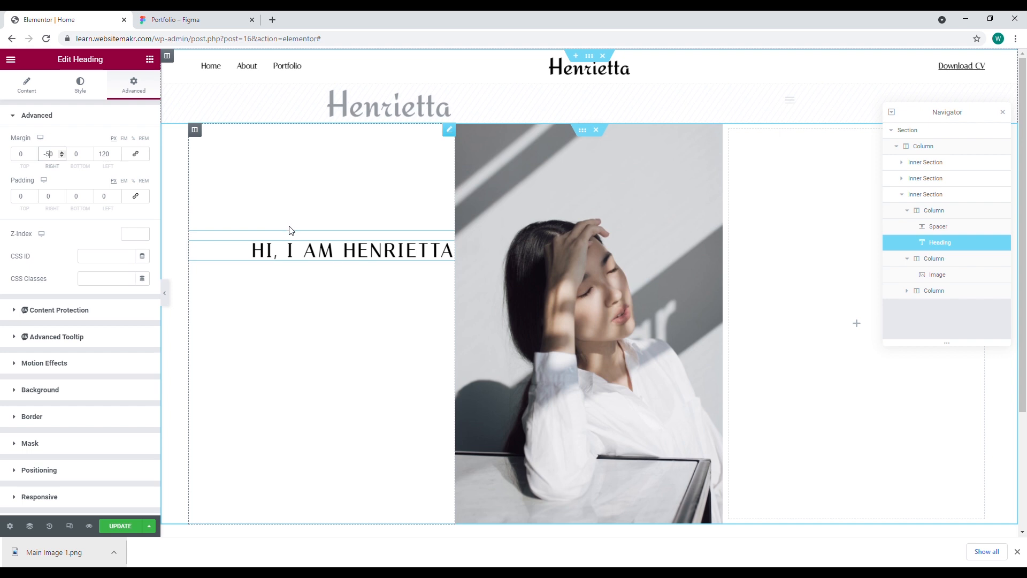
Compare the greeting's placement with the Figma design, and set the heading's left margin to 160 px and its Z-index to 1
{"action": "left_click", "coordinate": [202, 19]}
{"action": "left_click", "coordinate": [69, 19]}
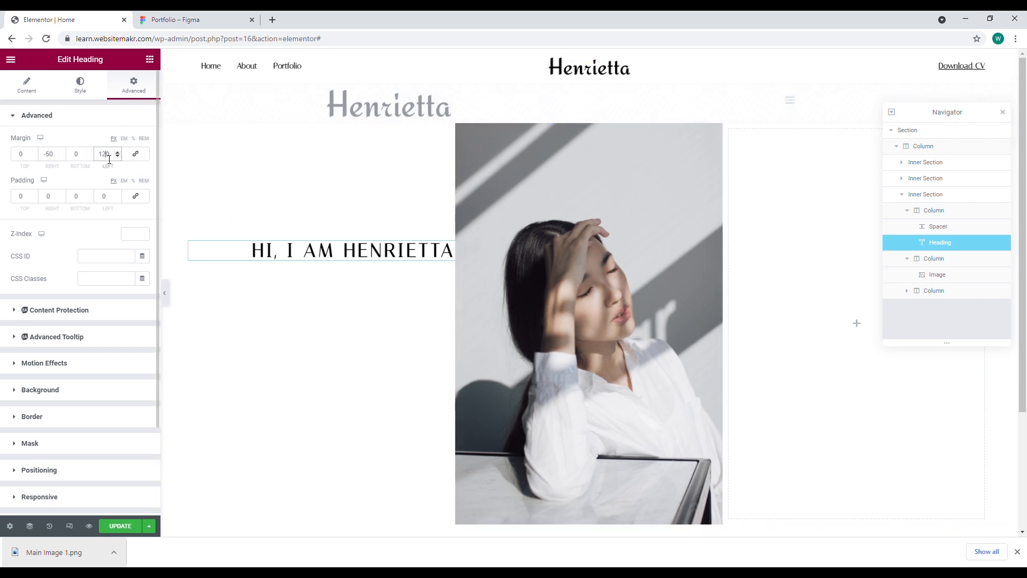
{"action": "type", "text": "60"}
{"action": "left_click", "coordinate": [135, 235]}
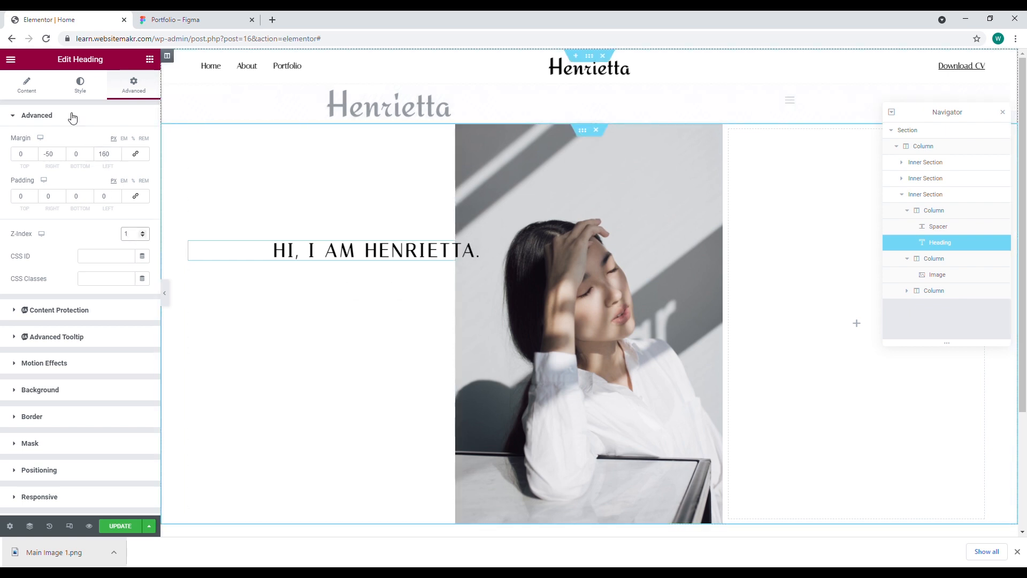
Increase the greeting heading's letter spacing to 6
{"action": "left_click", "coordinate": [78, 89]}
{"action": "left_click", "coordinate": [142, 165]}
{"action": "left_click_drag", "start_coordinate": [76, 410], "coordinate": [83, 410]}
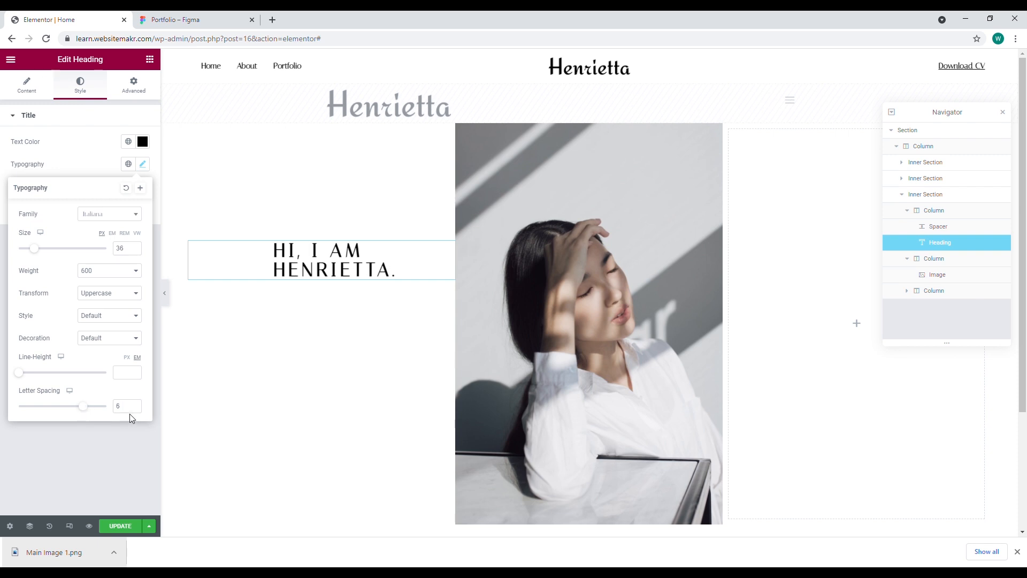
Set the greeting heading's right margin to -80 px and its left margin to 120 px
{"action": "left_click", "coordinate": [133, 86]}
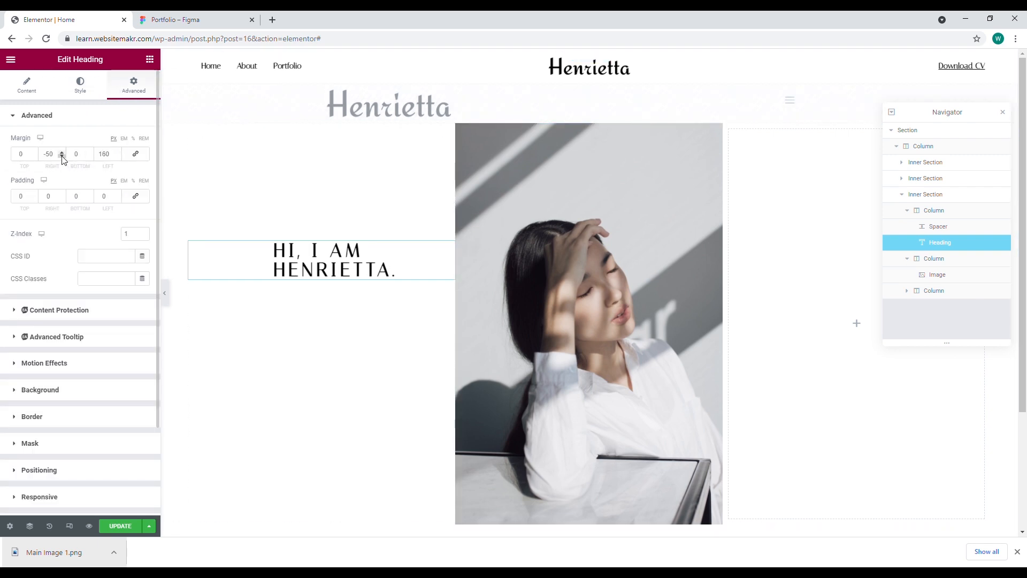
{"action": "type", "text": "8"}
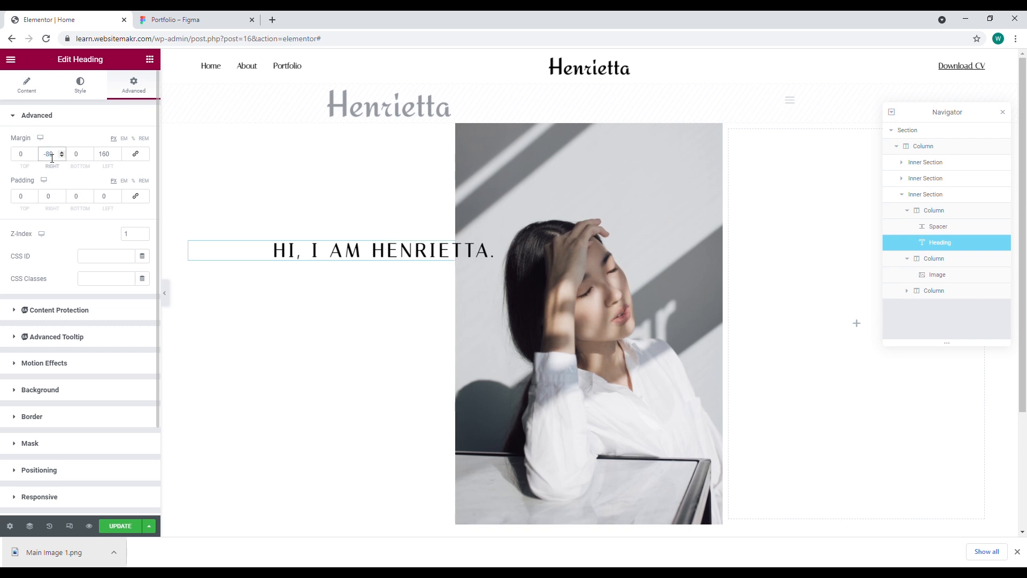
{"action": "type", "text": "2"}
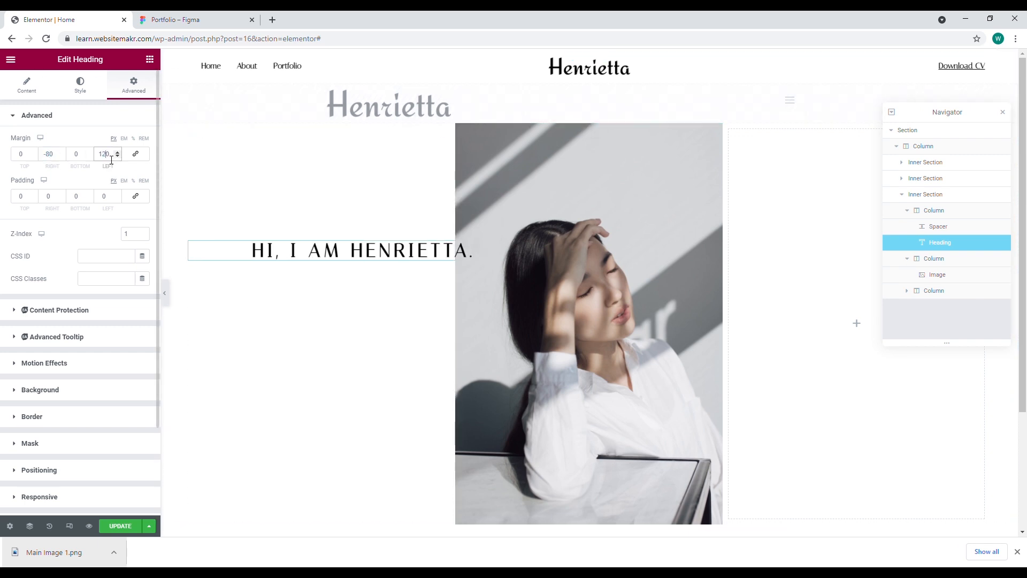
Check the greeting text in Figma and try the Normal font weight on the Elementor heading
{"action": "left_click", "coordinate": [193, 20]}
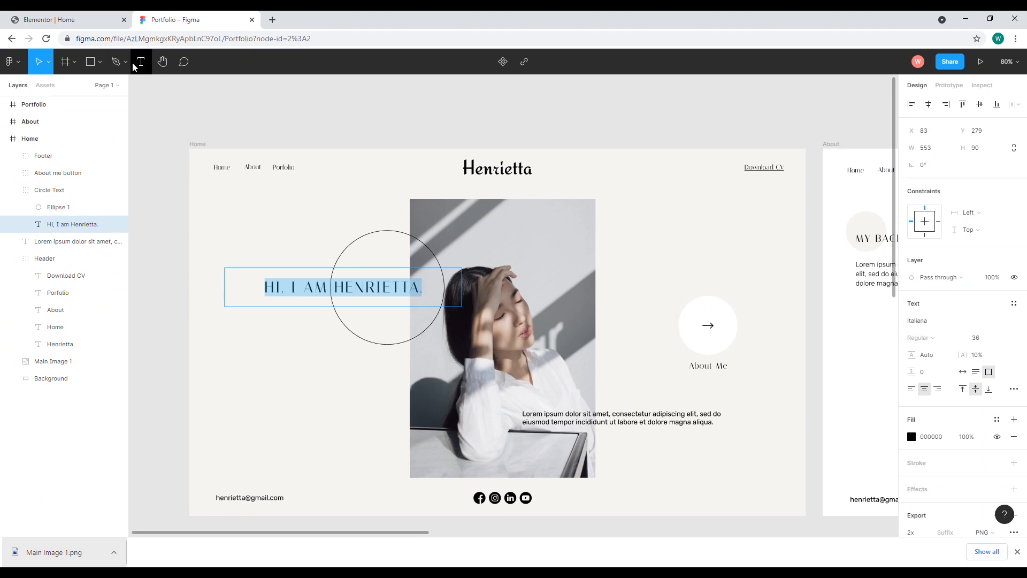
{"action": "left_click", "coordinate": [53, 20]}
{"action": "left_click", "coordinate": [80, 85]}
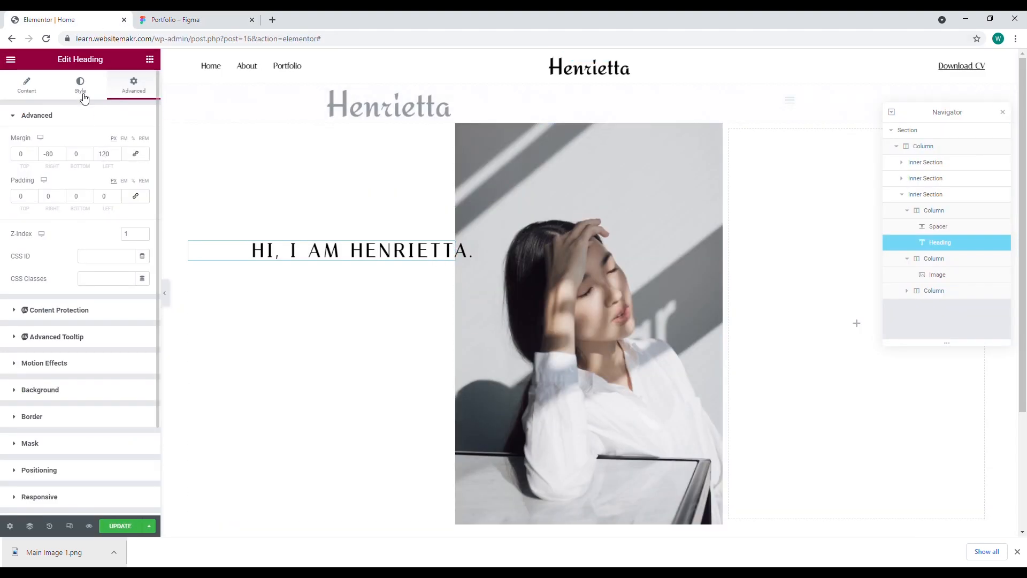
{"action": "left_click", "coordinate": [143, 164]}
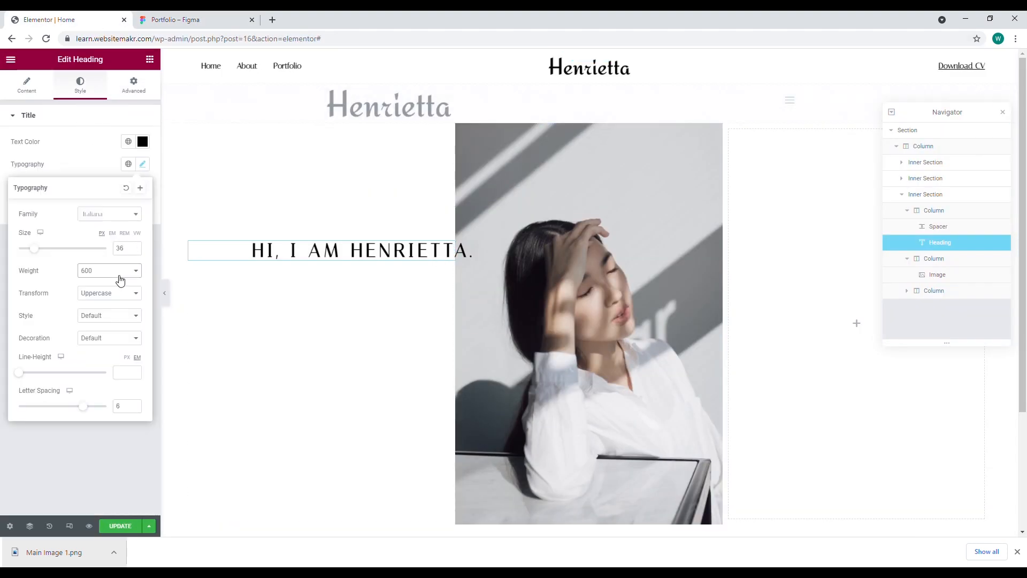
{"action": "left_click", "coordinate": [96, 371]}
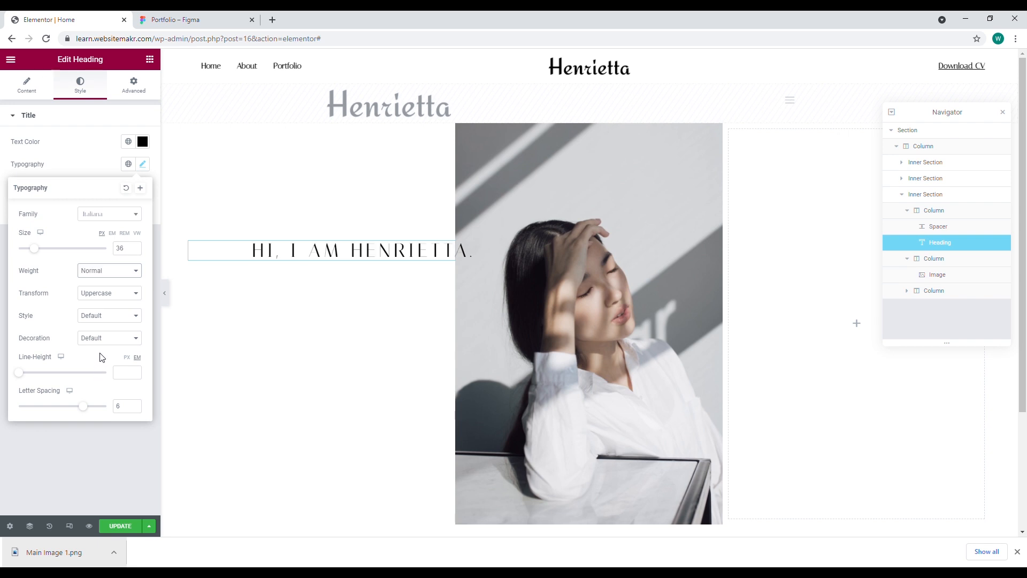
Compare the heading with Figma again, try font weight 400, and preview the page without the editing panel
{"action": "left_click", "coordinate": [194, 19]}
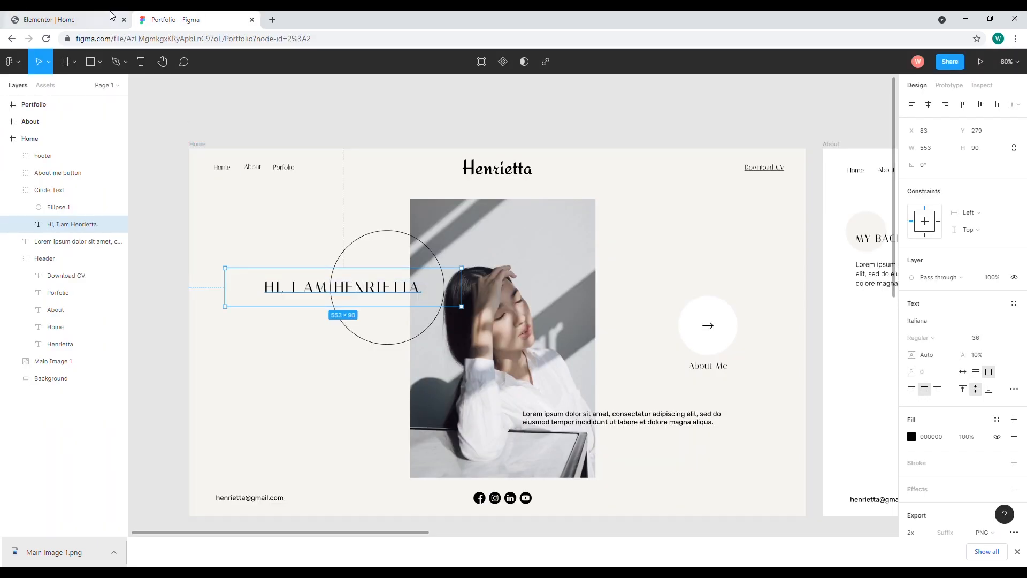
{"action": "left_click", "coordinate": [110, 15]}
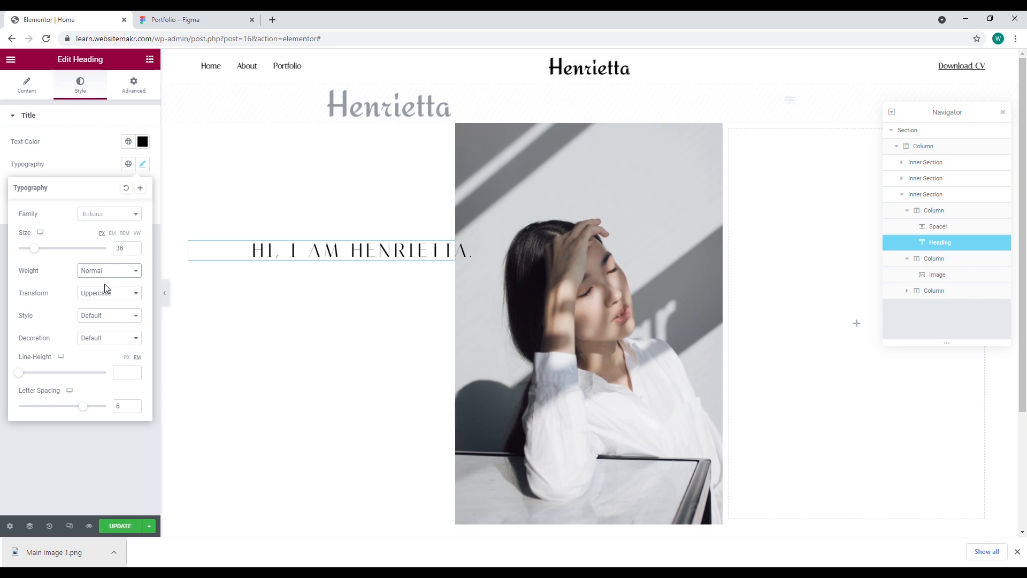
{"action": "left_click", "coordinate": [103, 323]}
{"action": "left_click", "coordinate": [113, 314]}
{"action": "left_click", "coordinate": [165, 293]}
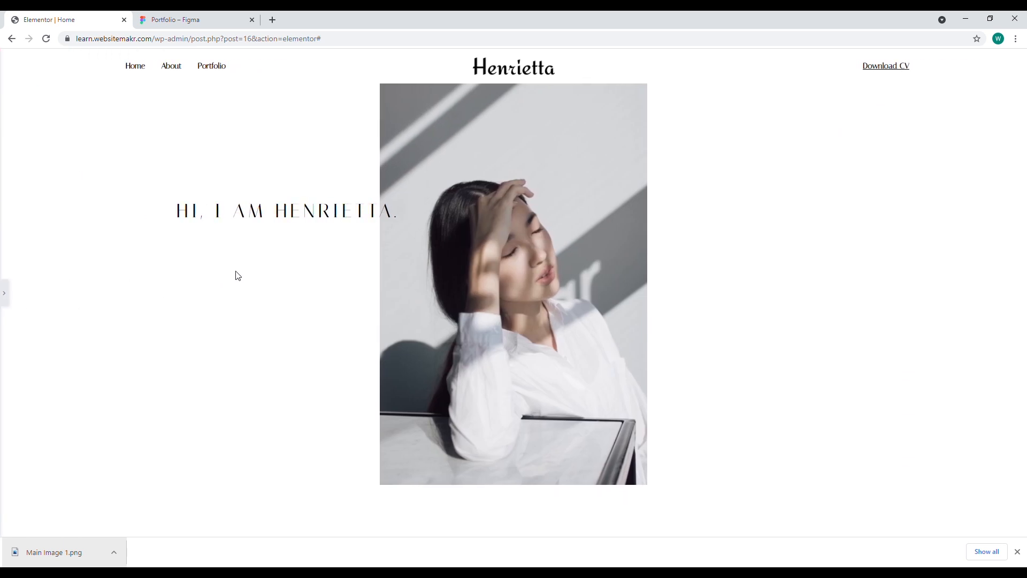
{"action": "left_click", "coordinate": [4, 293]}
Give the greeting heading a bolder font weight than 400 and compare it with the Figma text
{"action": "left_click", "coordinate": [142, 164]}
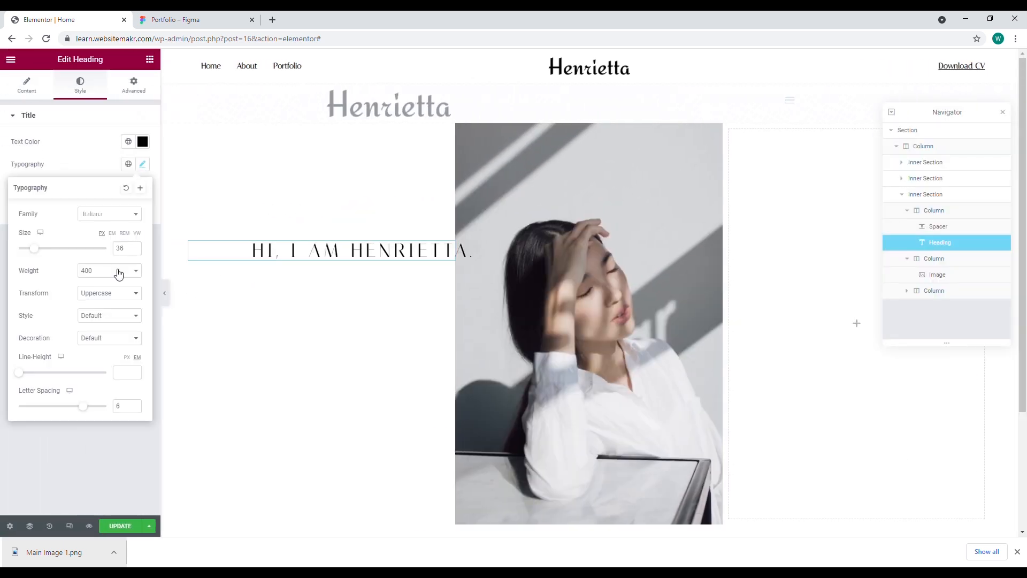
{"action": "left_click", "coordinate": [95, 377]}
{"action": "left_click", "coordinate": [208, 22]}
{"action": "left_click", "coordinate": [81, 16]}
Add an Image widget below the greeting heading, and export the circle outline Ellipse 1 from Figma as a 1x PNG
{"action": "left_click", "coordinate": [150, 59]}
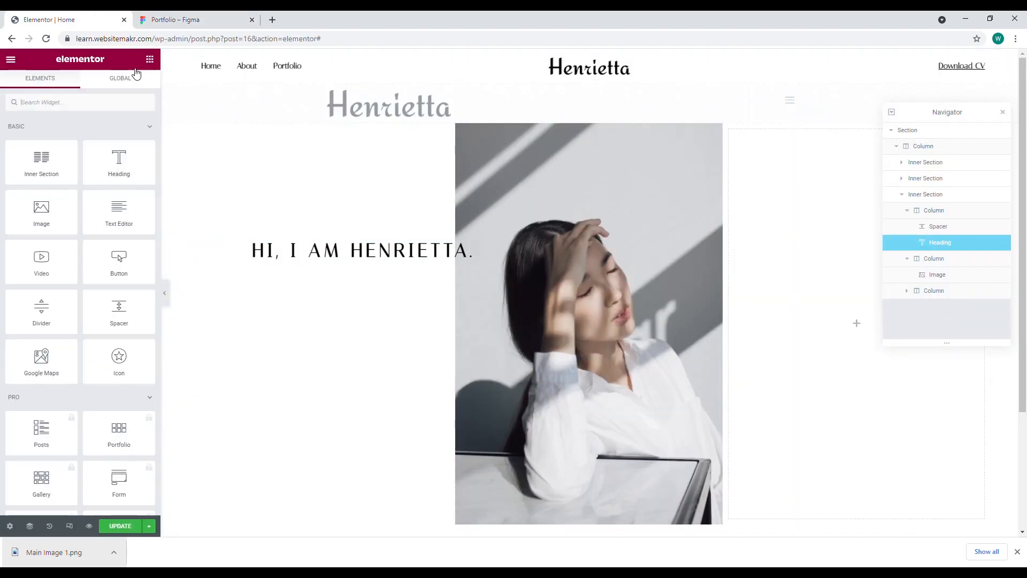
{"action": "left_click_drag", "start_coordinate": [397, 274], "coordinate": [401, 260]}
{"action": "left_click", "coordinate": [168, 15]}
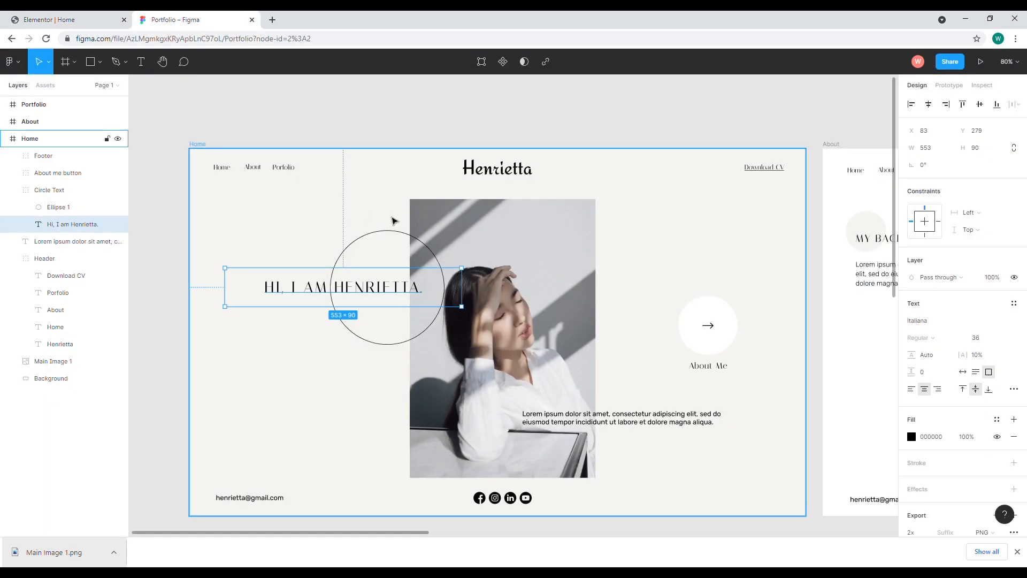
{"action": "left_click", "coordinate": [389, 231]}
{"action": "left_click", "coordinate": [1014, 433]}
{"action": "left_click", "coordinate": [954, 473]}
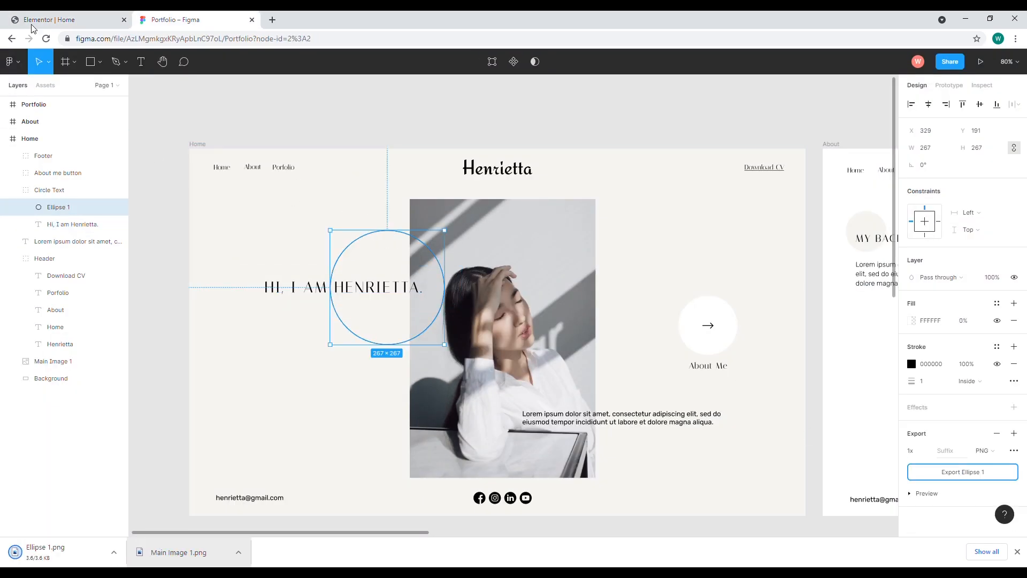
Upload Ellipse 1.png to the media library and insert it into the new Image widget in Elementor
{"action": "left_click", "coordinate": [32, 23]}
{"action": "left_click", "coordinate": [104, 200]}
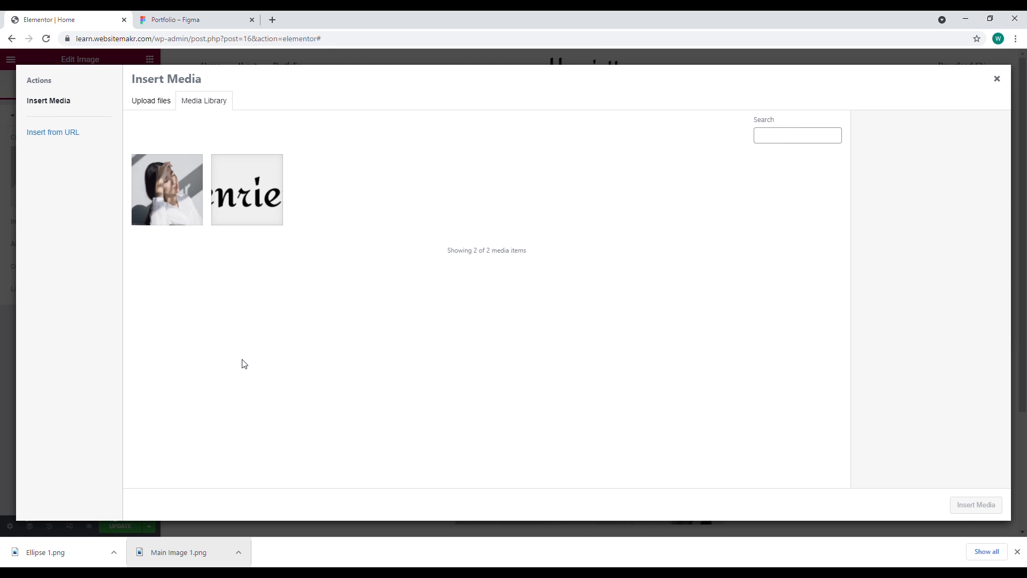
{"action": "left_click_drag", "start_coordinate": [76, 551], "coordinate": [896, 460]}
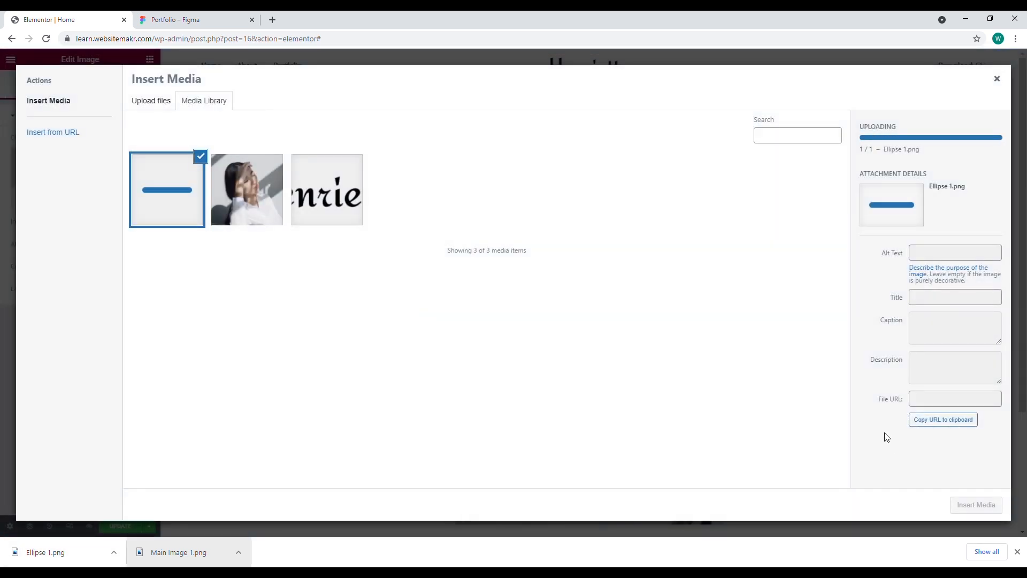
{"action": "left_click", "coordinate": [976, 505]}
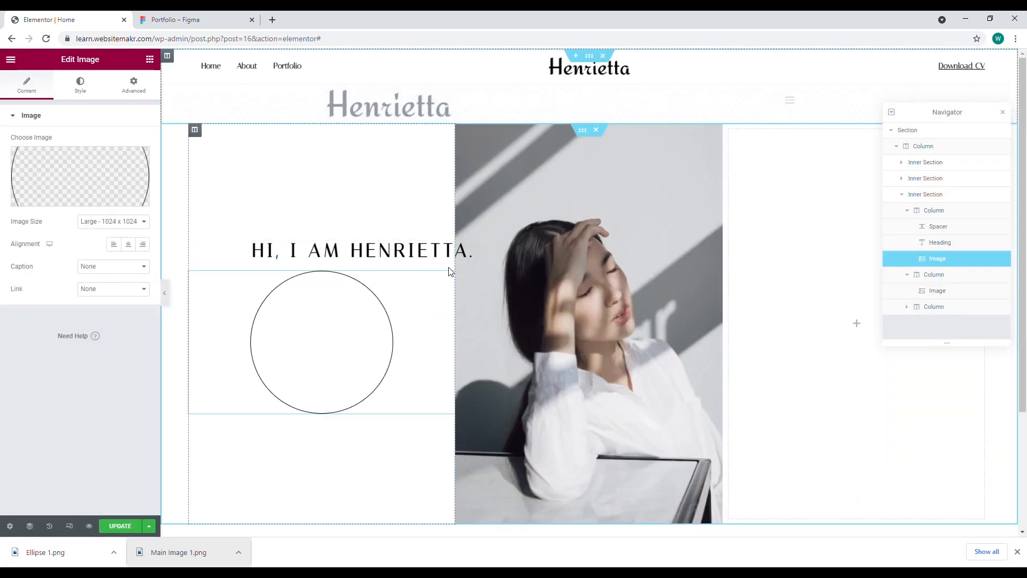
Set the circle image's position to Absolute
{"action": "left_click", "coordinate": [137, 88]}
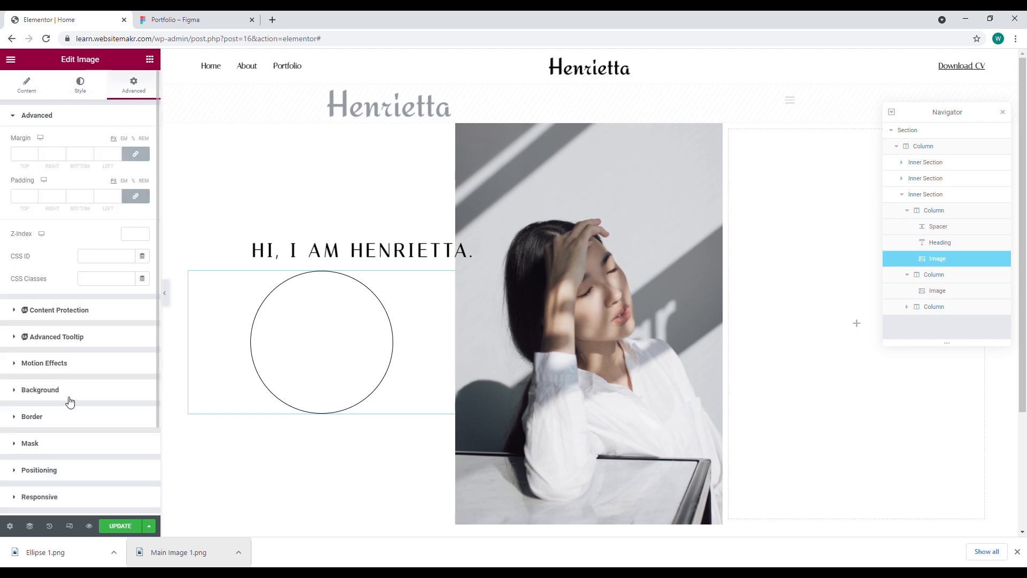
{"action": "left_click", "coordinate": [39, 497]}
{"action": "left_click", "coordinate": [60, 308]}
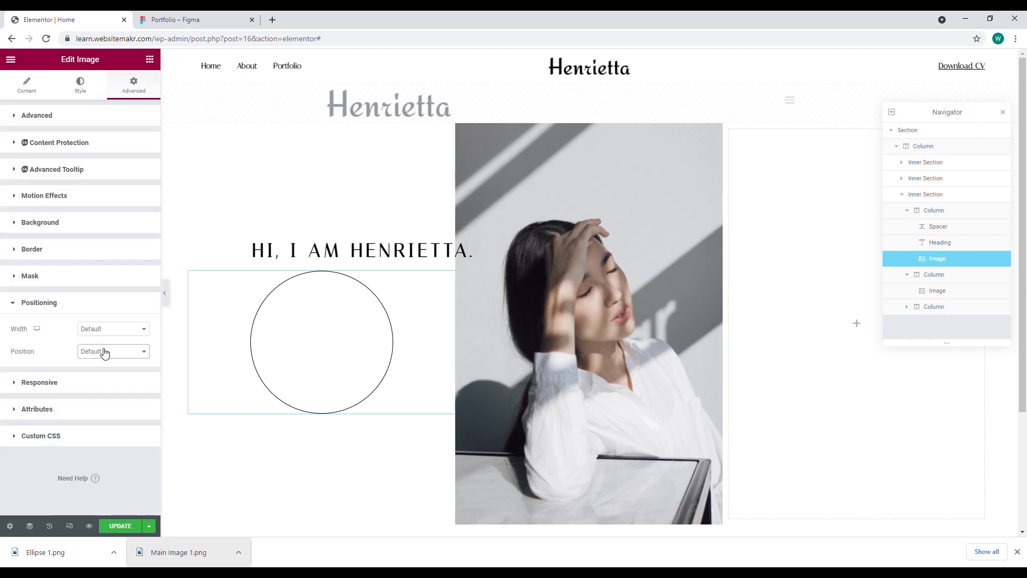
{"action": "left_click", "coordinate": [105, 352]}
{"action": "left_click", "coordinate": [103, 376]}
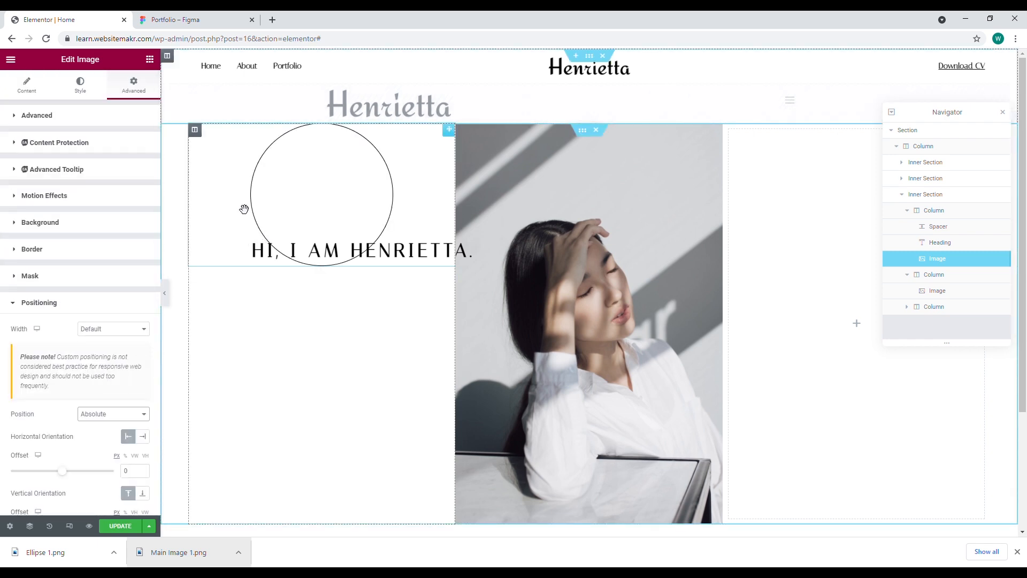
Move the circle around the greeting's last word, at offsets of about 175 px horizontally and 92 px vertically, and preview the layout
{"action": "left_click_drag", "start_coordinate": [256, 194], "coordinate": [347, 239]}
{"action": "left_click", "coordinate": [164, 292]}
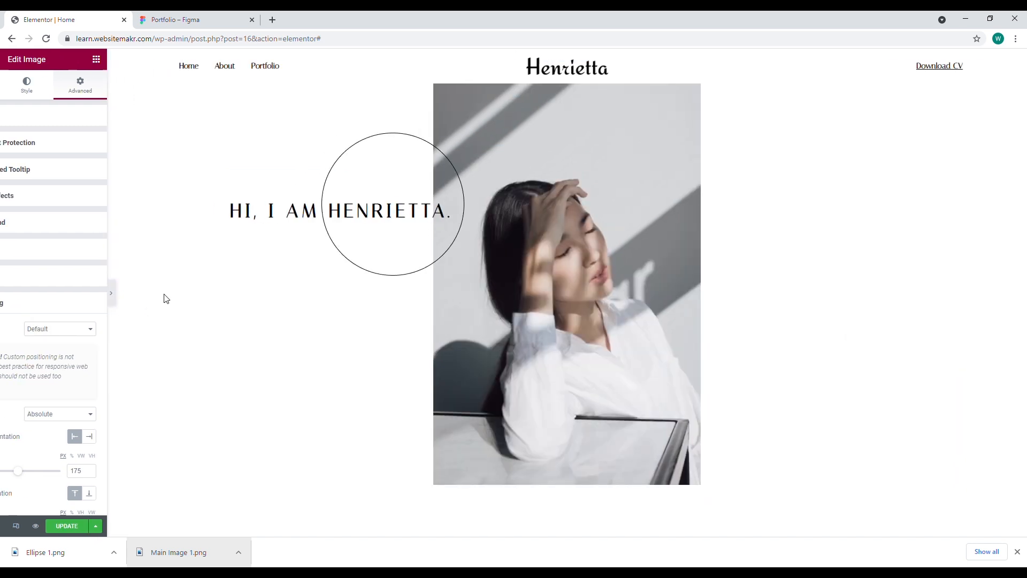
{"action": "left_click", "coordinate": [5, 299]}
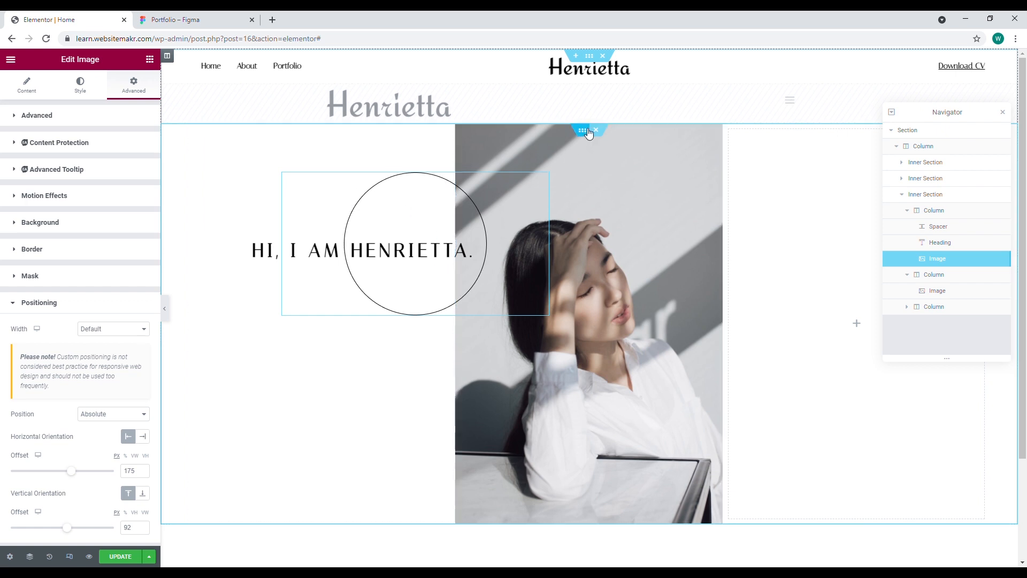
Unlink the hero inner section's margins and padding, set the top and bottom margins to 50 px, and preview the spacing
{"action": "left_click", "coordinate": [195, 131]}
{"action": "left_click", "coordinate": [133, 85]}
{"action": "left_click", "coordinate": [139, 198]}
{"action": "left_click", "coordinate": [136, 155]}
{"action": "left_click", "coordinate": [88, 154]}
{"action": "left_click", "coordinate": [165, 308]}
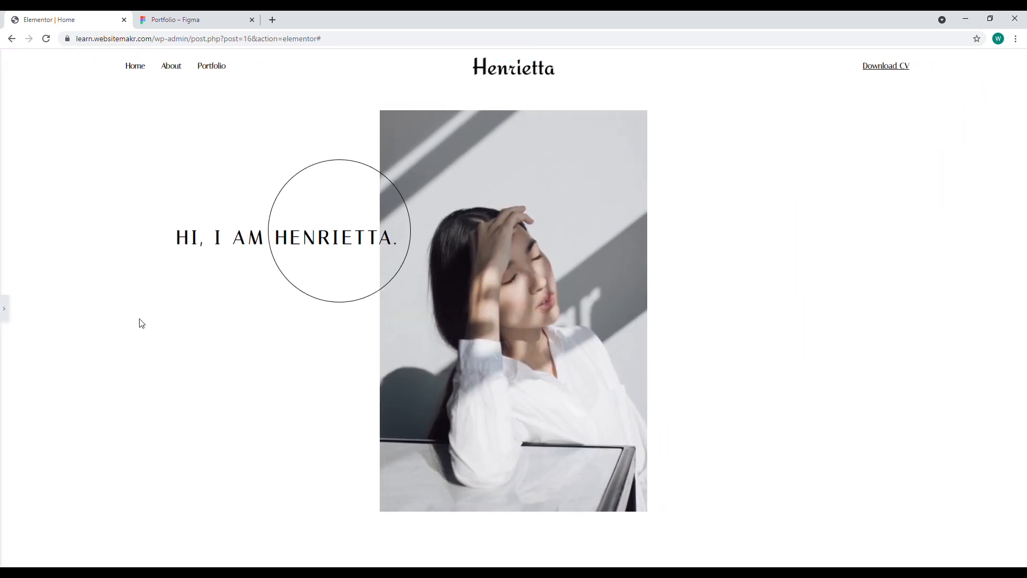
{"action": "left_click", "coordinate": [6, 309]}
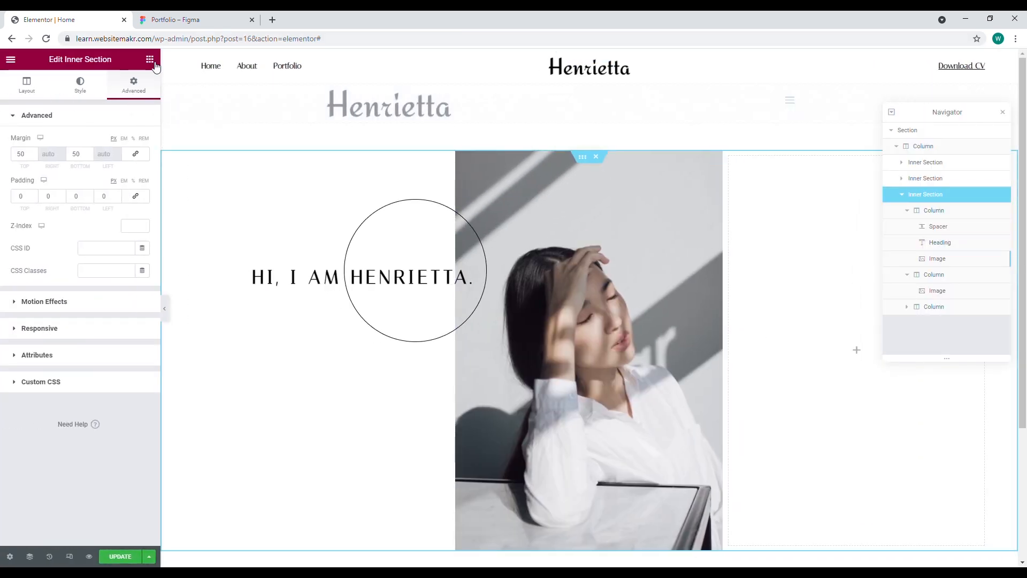
Find the Icon widget and add it to the empty third column beside the hero image
{"action": "left_click", "coordinate": [152, 61]}
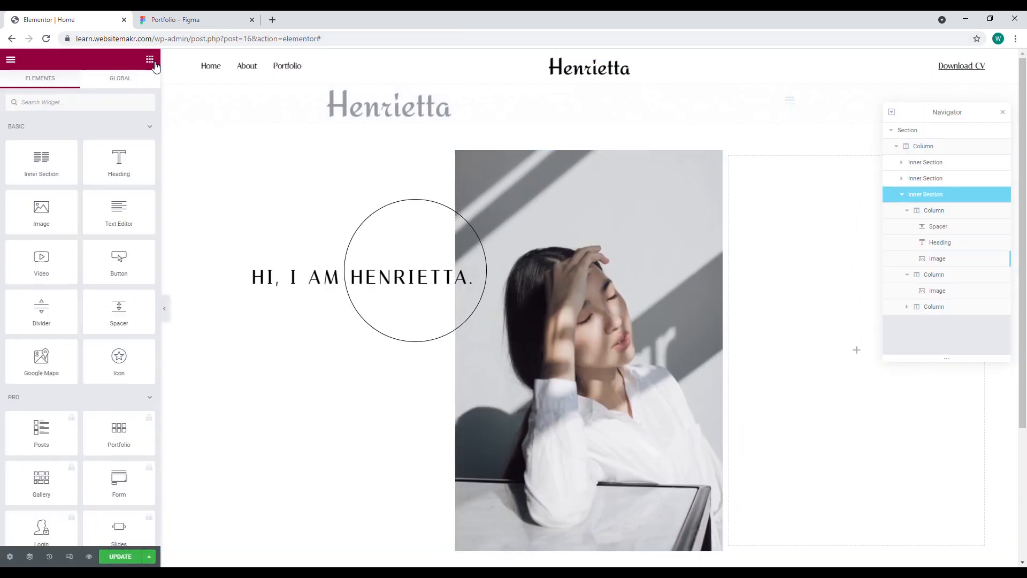
{"action": "left_click", "coordinate": [87, 104]}
{"action": "type", "text": "icon"}
{"action": "left_click_drag", "start_coordinate": [76, 160], "coordinate": [854, 353]}
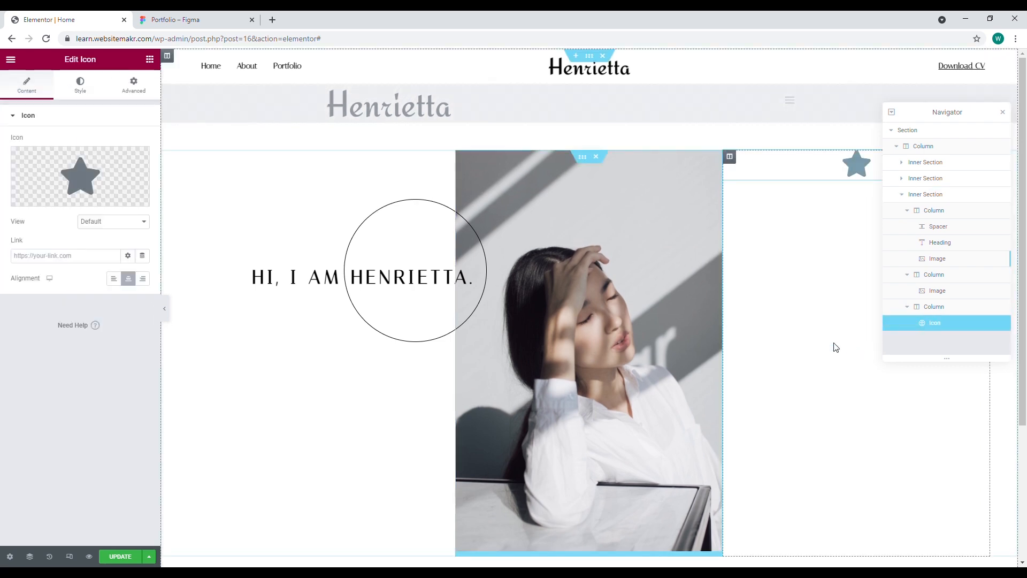
Search the icon library for "arrow" and insert the thin right-pointing arrow in place of the star
{"action": "left_click", "coordinate": [46, 197]}
{"action": "type", "text": "arrow"}
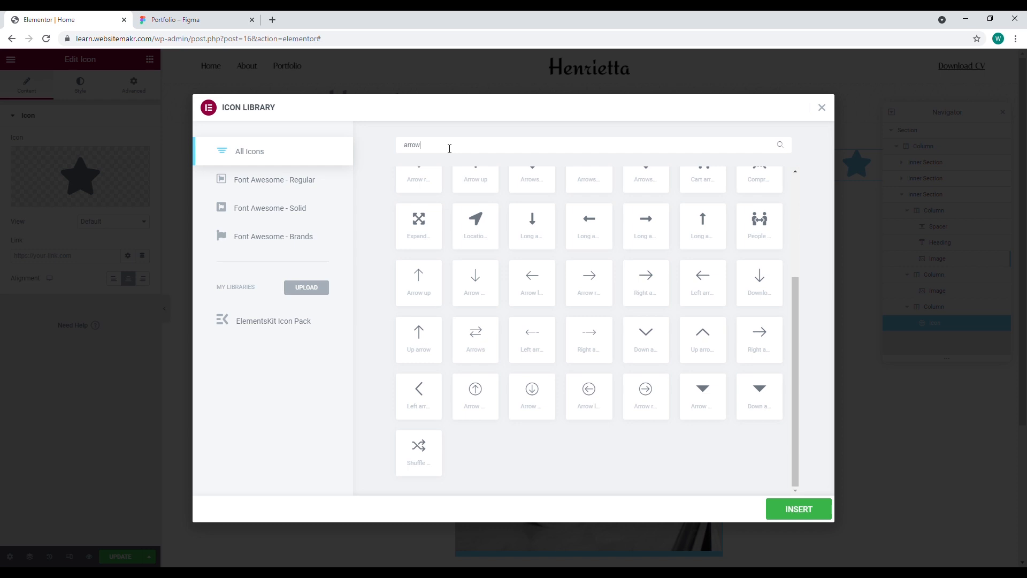
{"action": "left_click", "coordinate": [799, 508]}
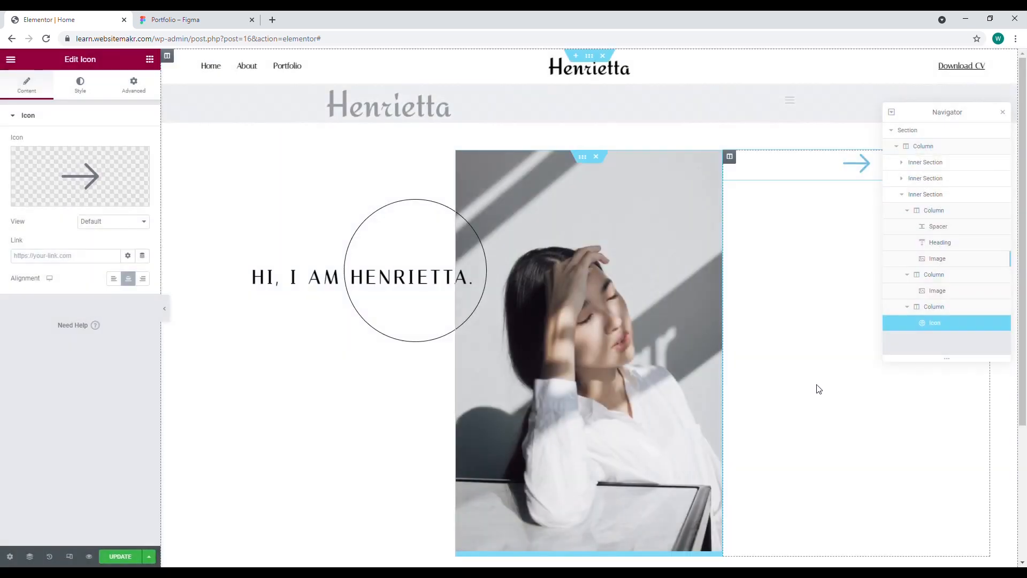
Change the arrow icon's primary color to black
{"action": "left_click", "coordinate": [80, 86]}
{"action": "left_click", "coordinate": [142, 164]}
{"action": "left_click", "coordinate": [143, 164]}
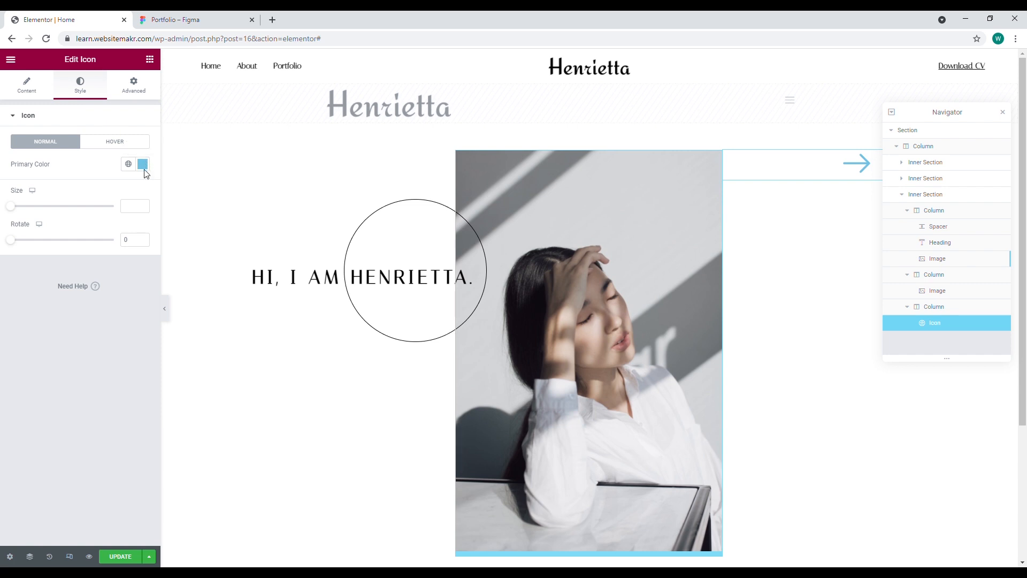
{"action": "left_click", "coordinate": [147, 168]}
{"action": "left_click", "coordinate": [122, 292]}
{"action": "left_click", "coordinate": [143, 165]}
Reduce the arrow icon's size, comparing it with the Figma design, and settle on 20
{"action": "left_click", "coordinate": [133, 207]}
{"action": "type", "text": "14"}
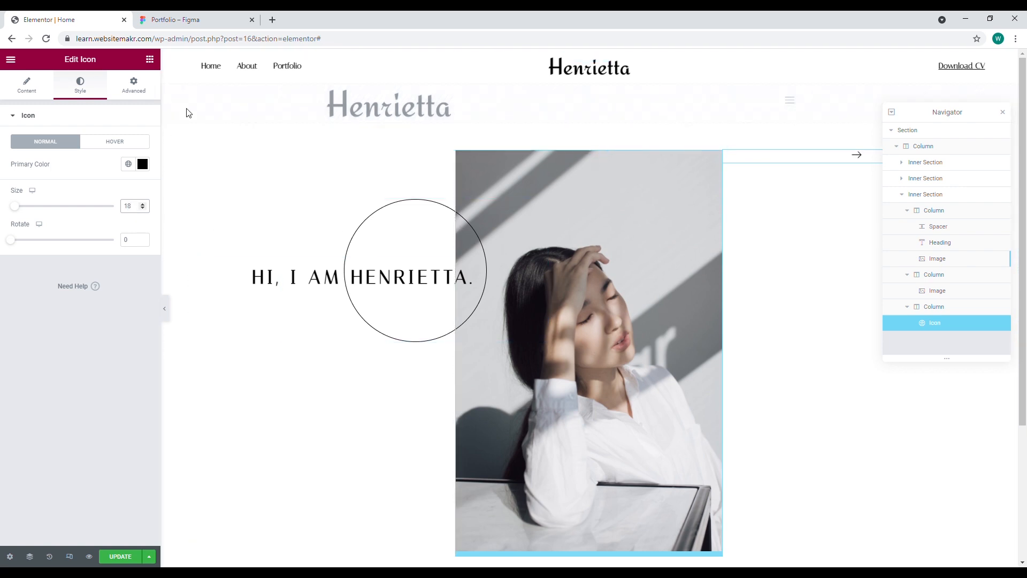
{"action": "key", "text": "ctrl+Tab"}
{"action": "key", "text": "ctrl+Tab"}
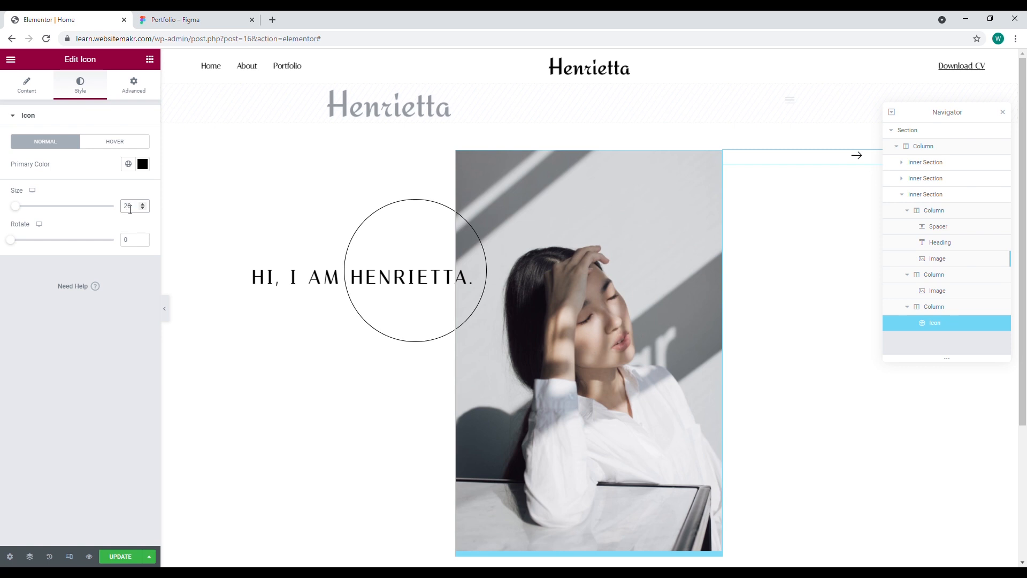
Set the vertical alignment of the arrow icon's column to Middle
{"action": "left_click", "coordinate": [731, 157]}
{"action": "left_click", "coordinate": [106, 195]}
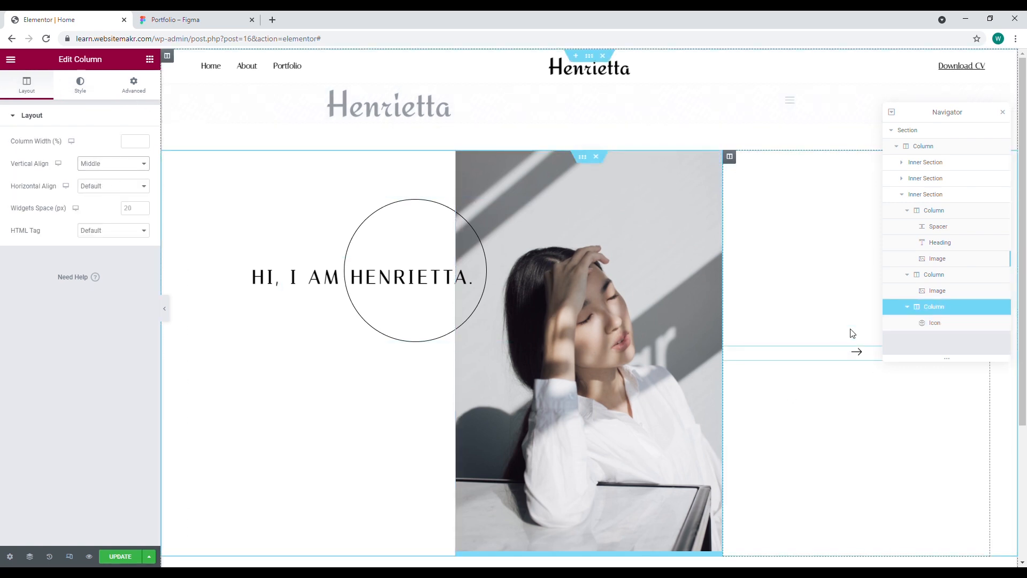
Close the Navigator and set the arrow icon's background type to Classic
{"action": "left_click", "coordinate": [856, 351]}
{"action": "left_click", "coordinate": [1003, 112]}
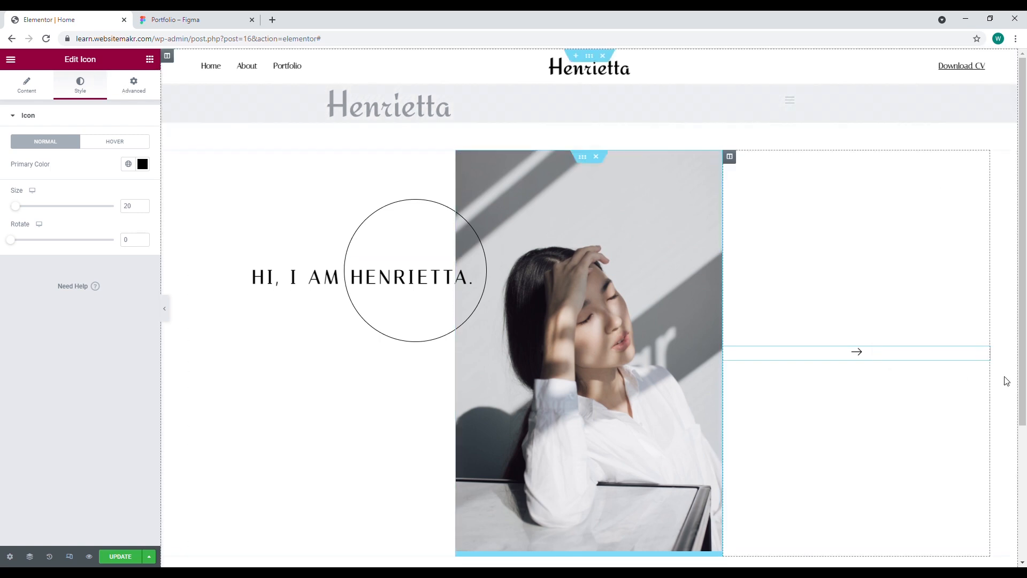
{"action": "left_click", "coordinate": [27, 87]}
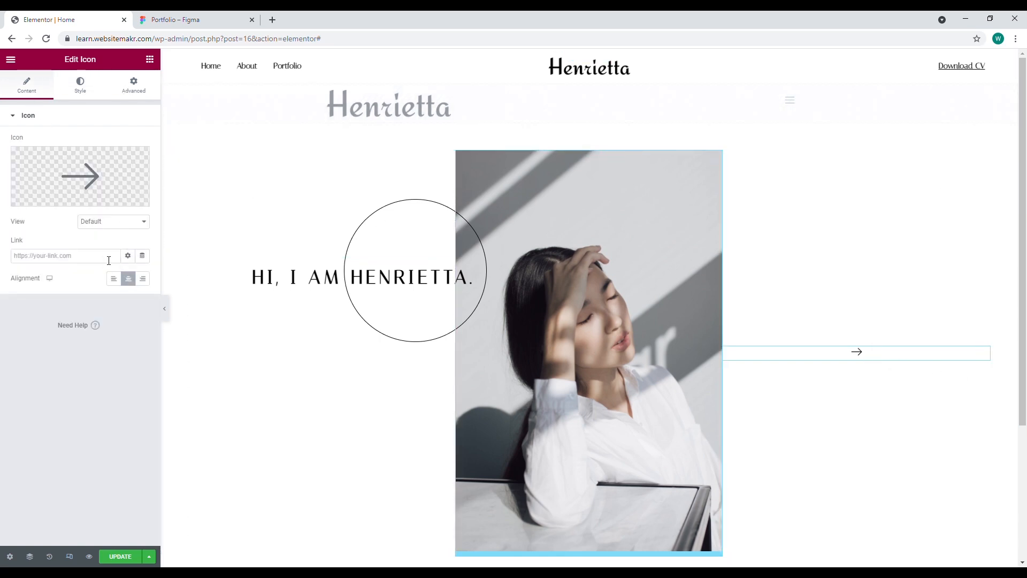
{"action": "left_click", "coordinate": [150, 59]}
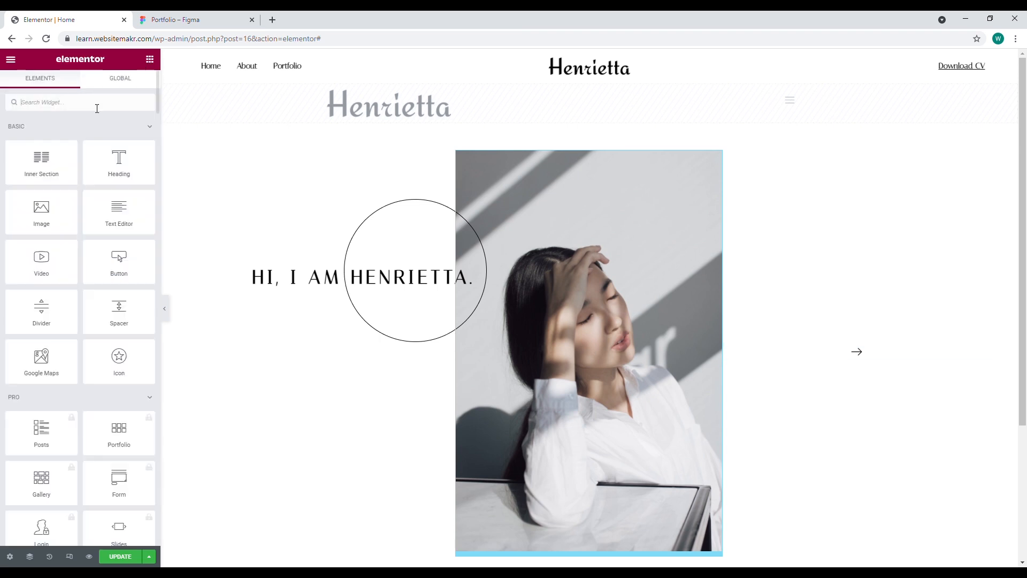
{"action": "left_click", "coordinate": [857, 352]}
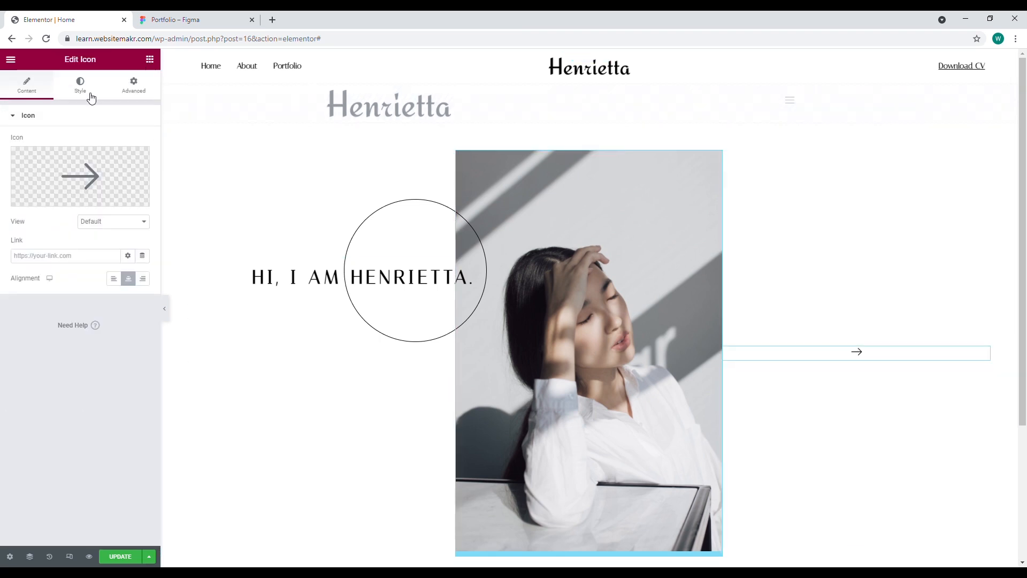
{"action": "left_click", "coordinate": [133, 85]}
{"action": "left_click", "coordinate": [73, 395]}
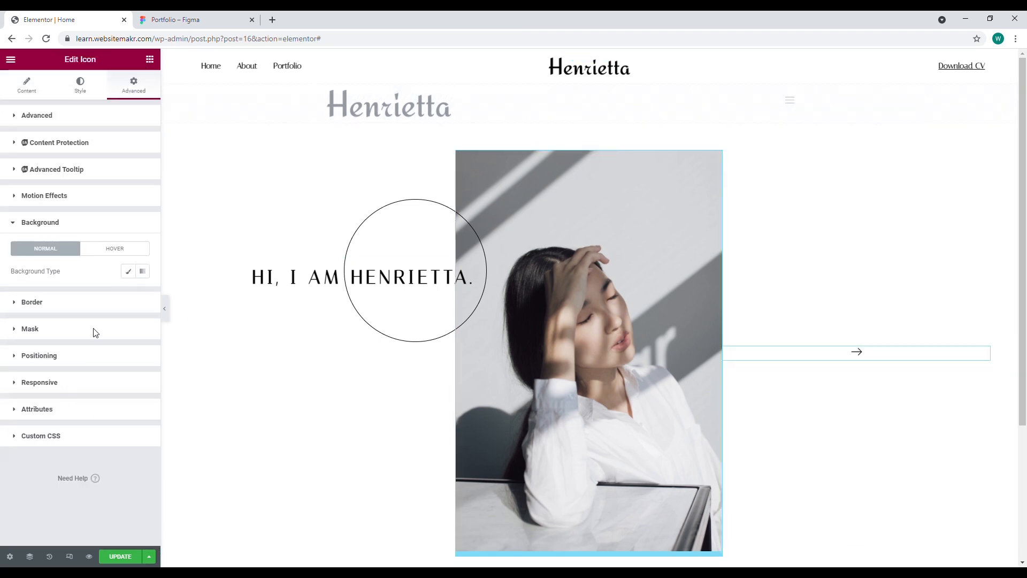
{"action": "left_click", "coordinate": [130, 271]}
Export the white Ellipse 2 circle around the arrow as a PNG from the Figma design and return to Elementor
{"action": "left_click", "coordinate": [97, 354]}
{"action": "left_click", "coordinate": [187, 24]}
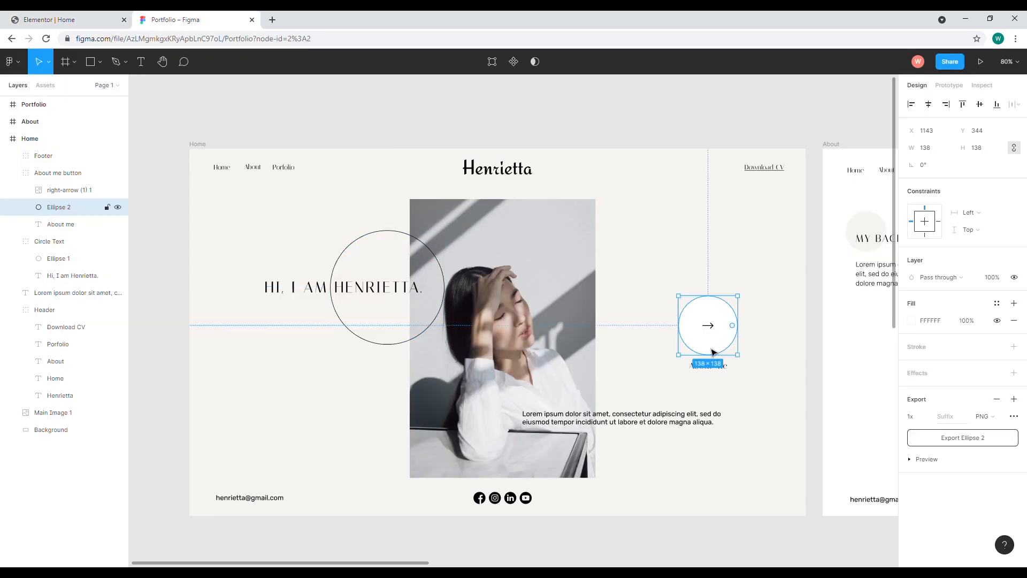
{"action": "left_click", "coordinate": [945, 442]}
{"action": "left_click", "coordinate": [81, 19]}
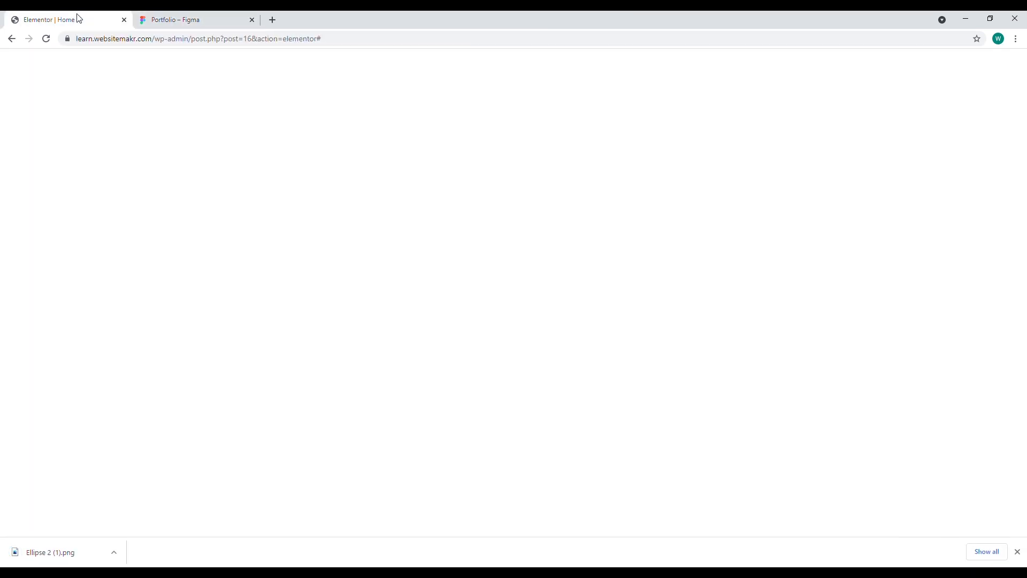
Upload Ellipse 2 (1).png as the arrow icon's background image, with position Center Center and size Contain
{"action": "left_click_drag", "start_coordinate": [50, 552], "coordinate": [354, 317]}
{"action": "left_click", "coordinate": [973, 505]}
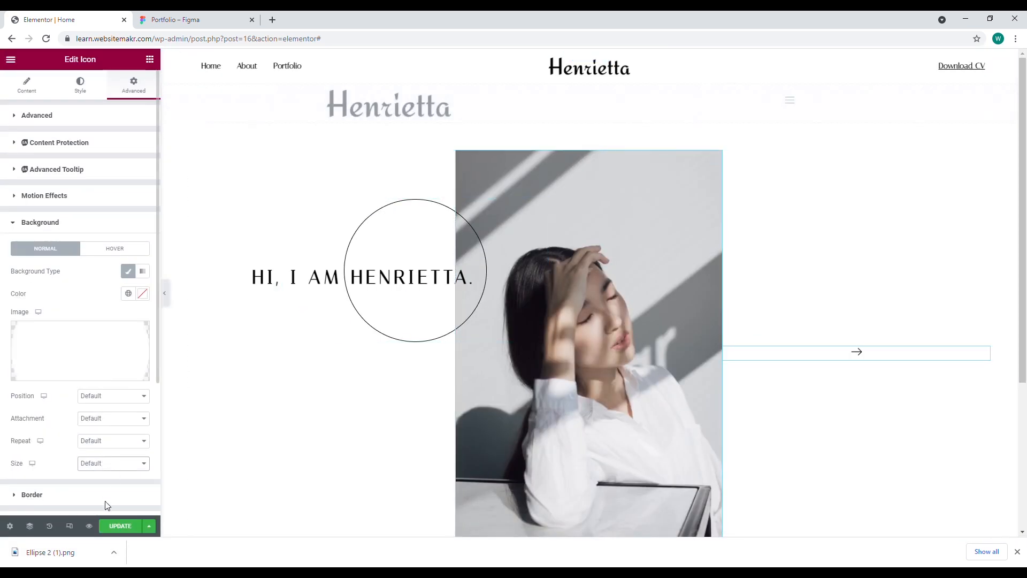
{"action": "left_click", "coordinate": [103, 418]}
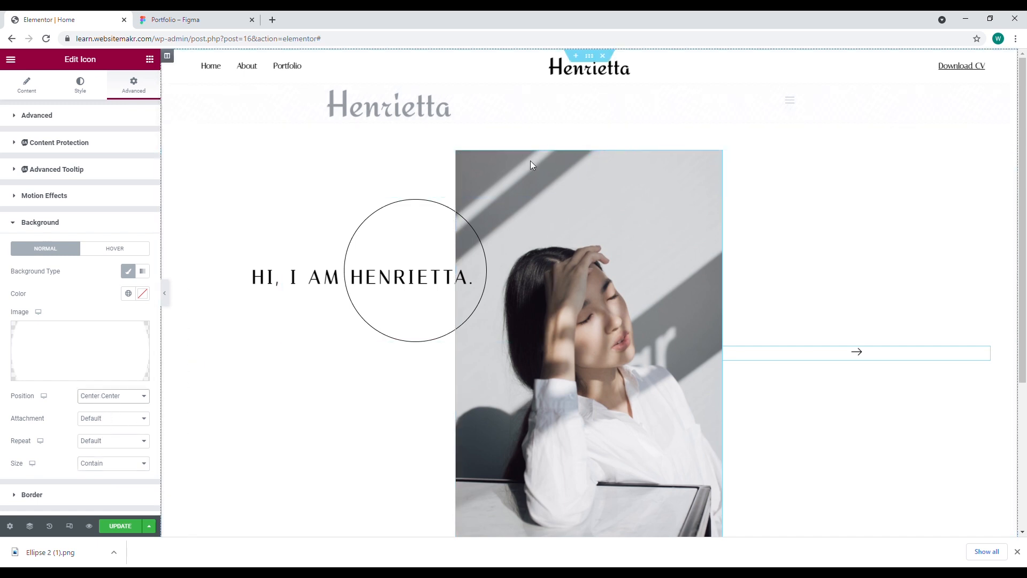
Select the page's outer section for styling and copy the fill color F6F5F1 of the Home background in Figma
{"action": "left_click", "coordinate": [30, 526]}
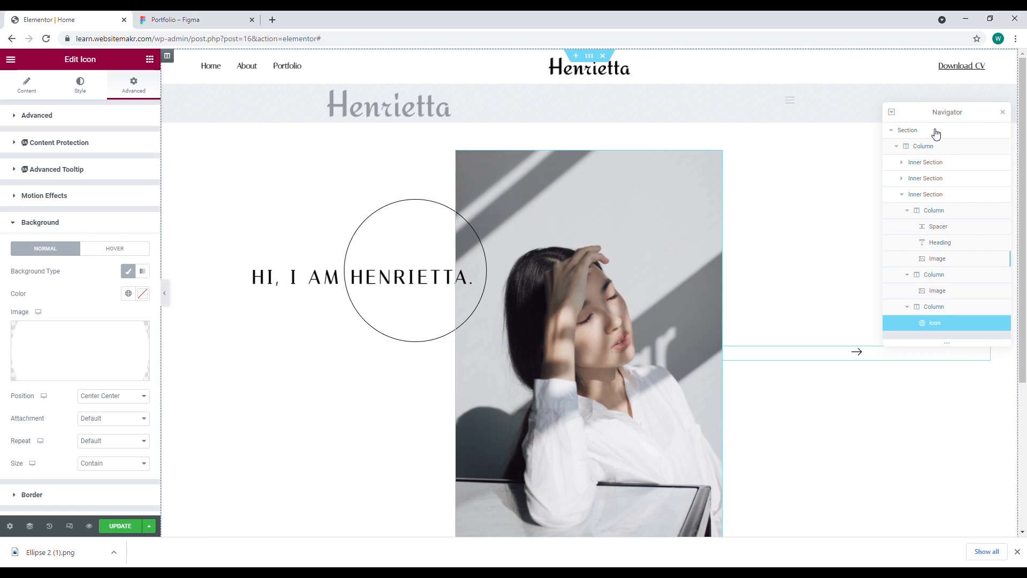
{"action": "left_click", "coordinate": [935, 131]}
{"action": "left_click", "coordinate": [81, 85]}
{"action": "left_click", "coordinate": [177, 19]}
{"action": "left_click", "coordinate": [329, 214]}
{"action": "left_click", "coordinate": [931, 339]}
{"action": "key", "text": "ctrl+c"}
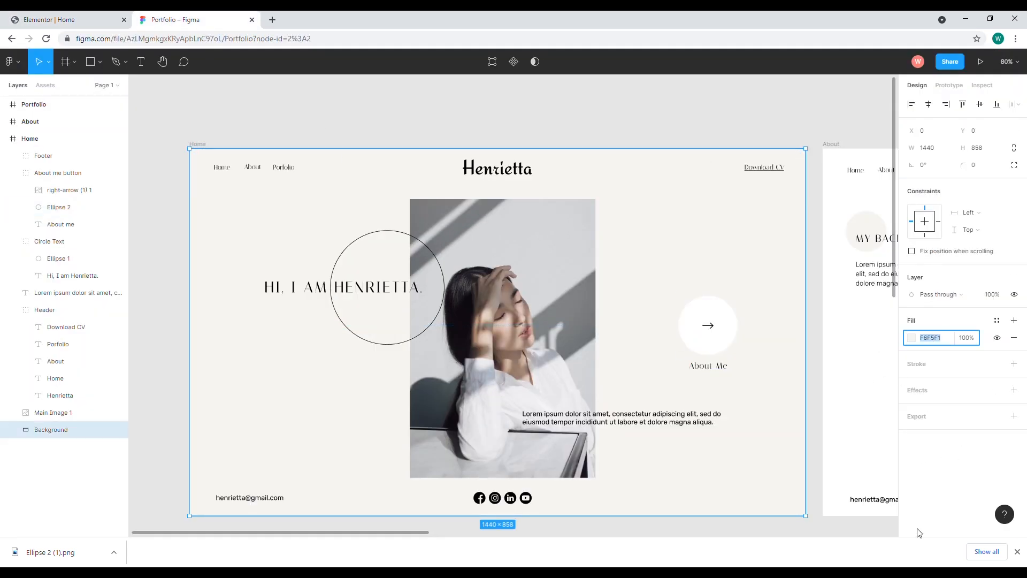
Give the outer section in Elementor a Classic background with the copied color F6F5F1
{"action": "left_click", "coordinate": [59, 20]}
{"action": "left_click", "coordinate": [99, 165]}
{"action": "left_click", "coordinate": [142, 187]}
{"action": "key", "text": "ctrl+v"}
{"action": "left_click", "coordinate": [82, 179]}
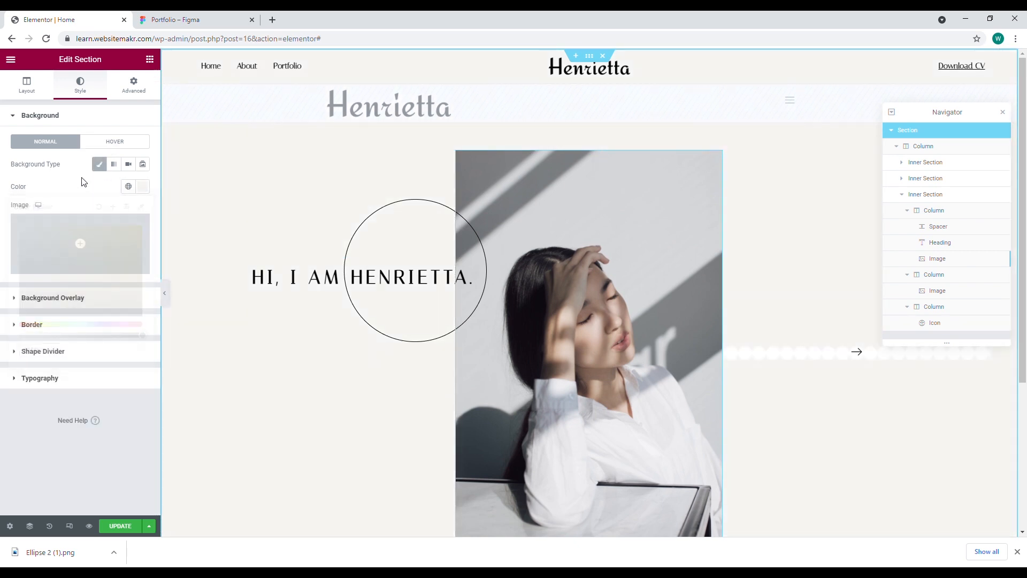
Set the arrow icon's background image to No-repeat
{"action": "left_click", "coordinate": [864, 356]}
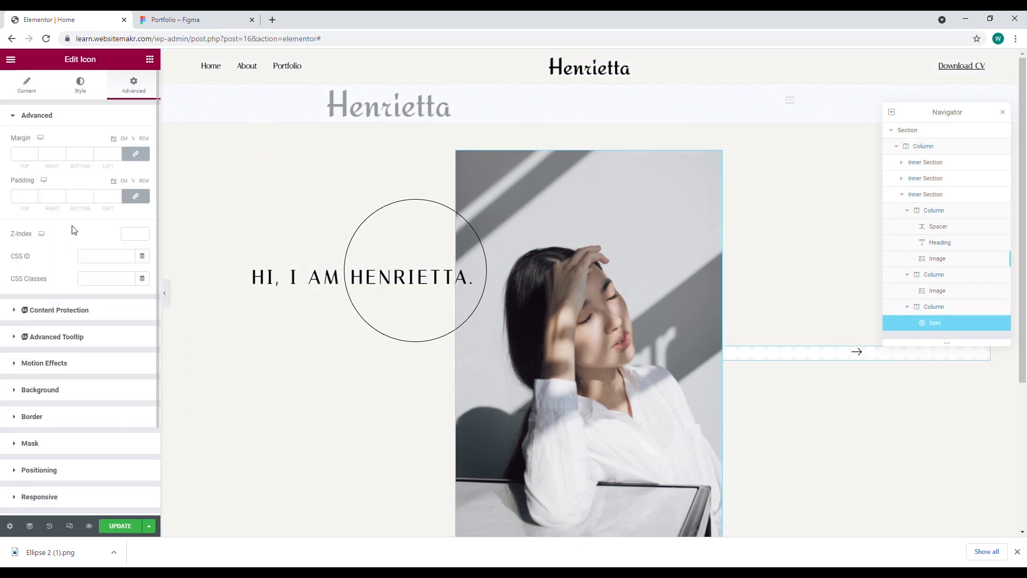
{"action": "scroll", "coordinate": [38, 400], "scroll_direction": "down", "scroll_amount": 3}
{"action": "left_click", "coordinate": [59, 321]}
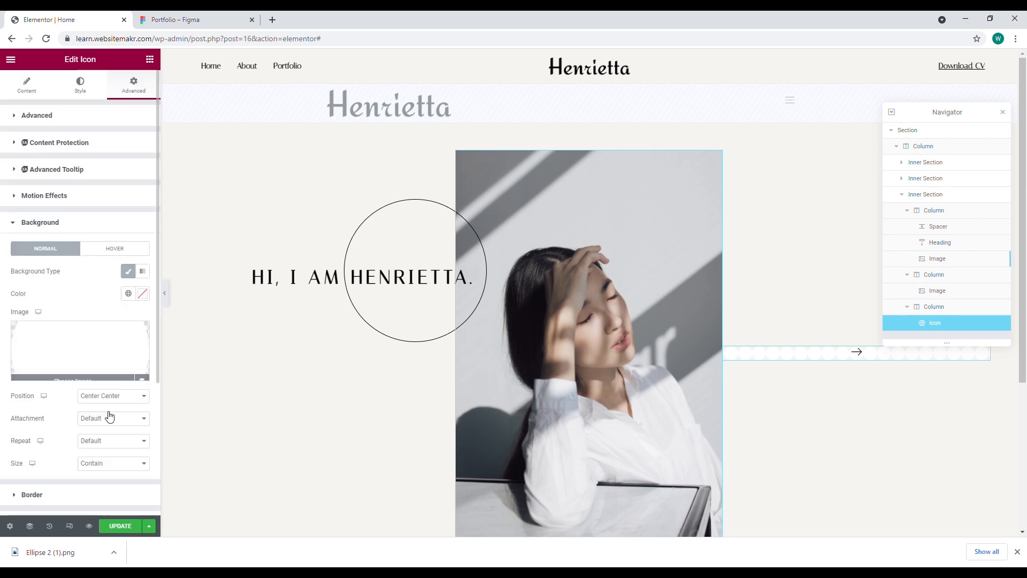
{"action": "left_click", "coordinate": [106, 467]}
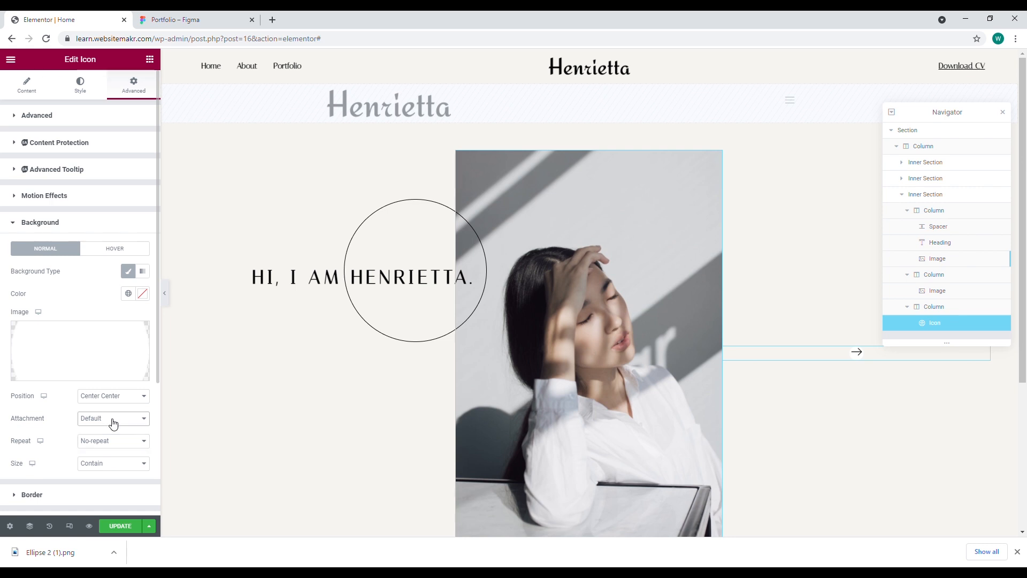
Unlink the arrow icon's padding values and set its top and bottom padding to 50 px
{"action": "left_click", "coordinate": [80, 116]}
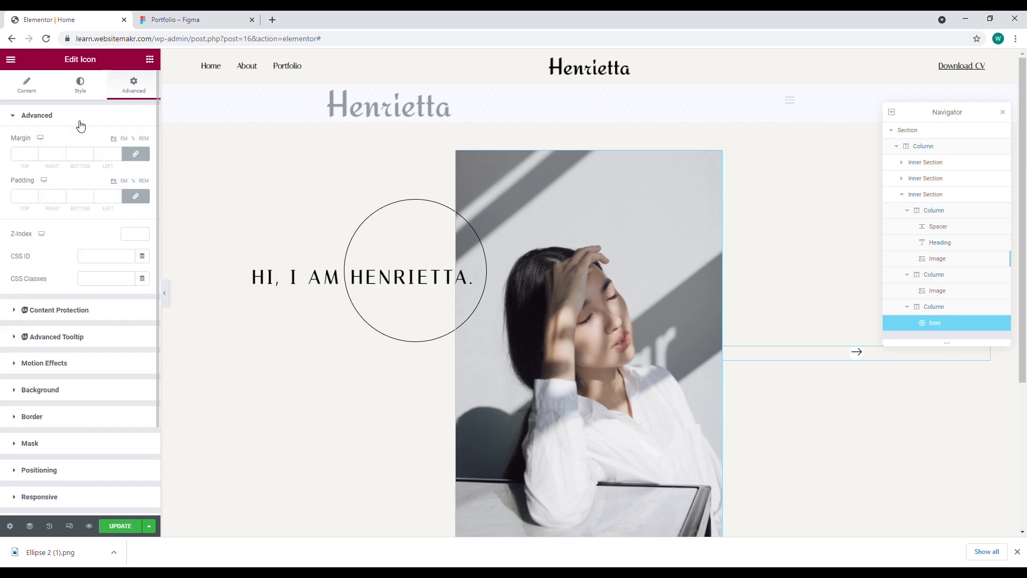
{"action": "left_click", "coordinate": [22, 199]}
{"action": "type", "text": "100"}
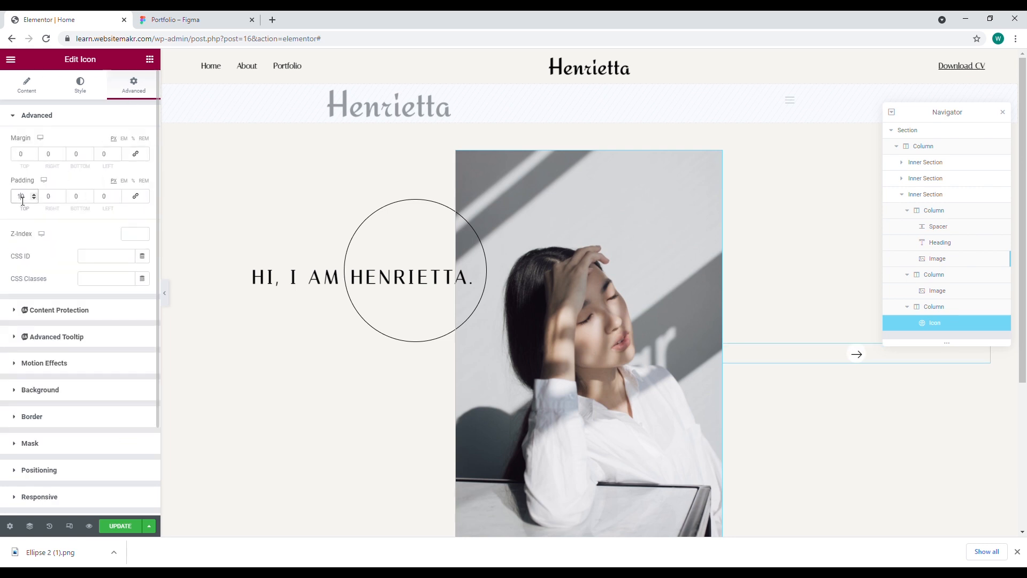
{"action": "type", "text": "50"}
{"action": "left_click", "coordinate": [79, 197]}
{"action": "type", "text": "5"}
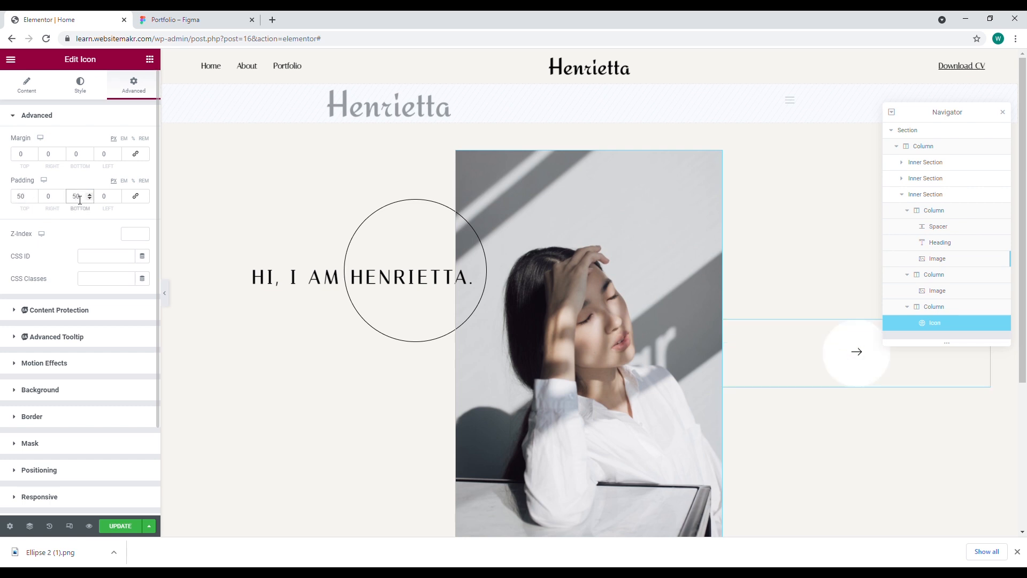
Set the arrow icon's top padding to 60 px and close the Navigator
{"action": "double_click", "coordinate": [22, 198]}
{"action": "type", "text": "80"}
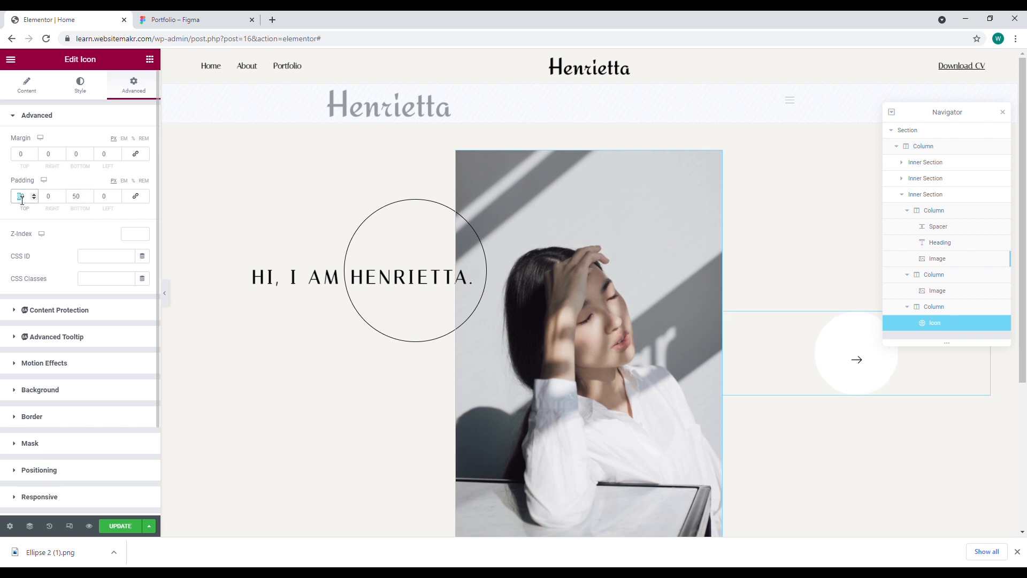
{"action": "type", "text": "60"}
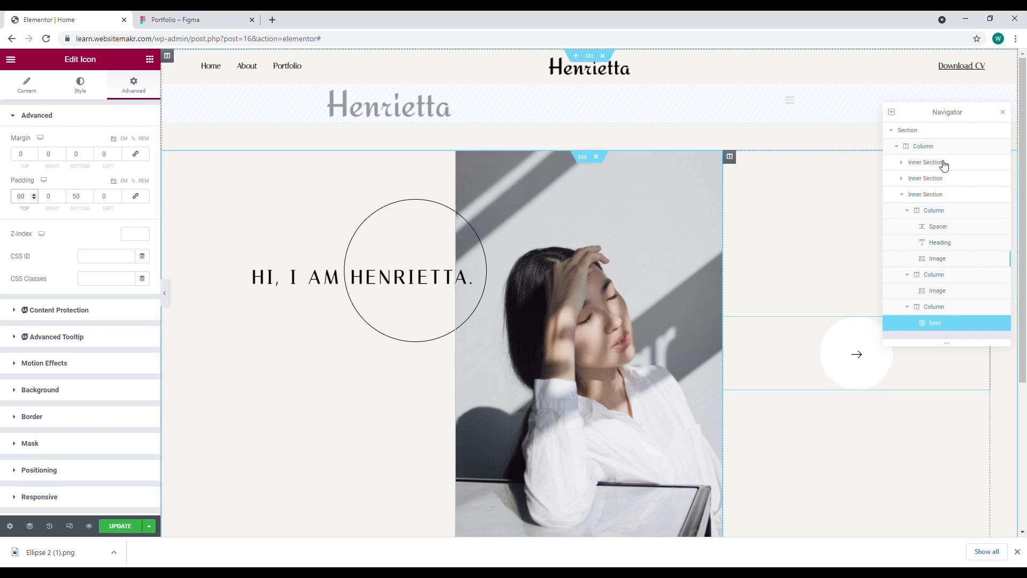
{"action": "left_click", "coordinate": [1003, 112]}
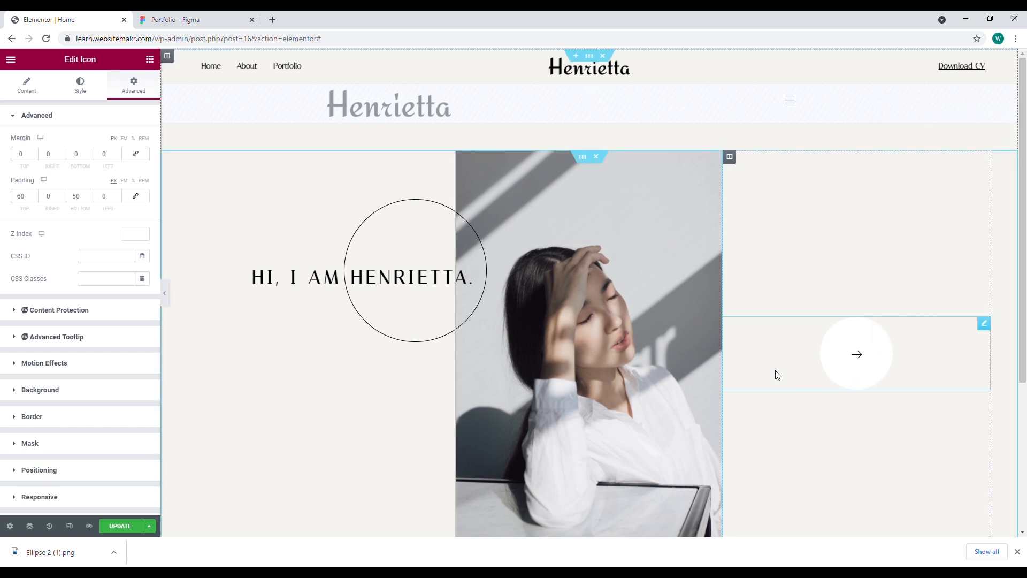
Add a heading reading "About Me" below the arrow icon and center it
{"action": "left_click", "coordinate": [149, 59]}
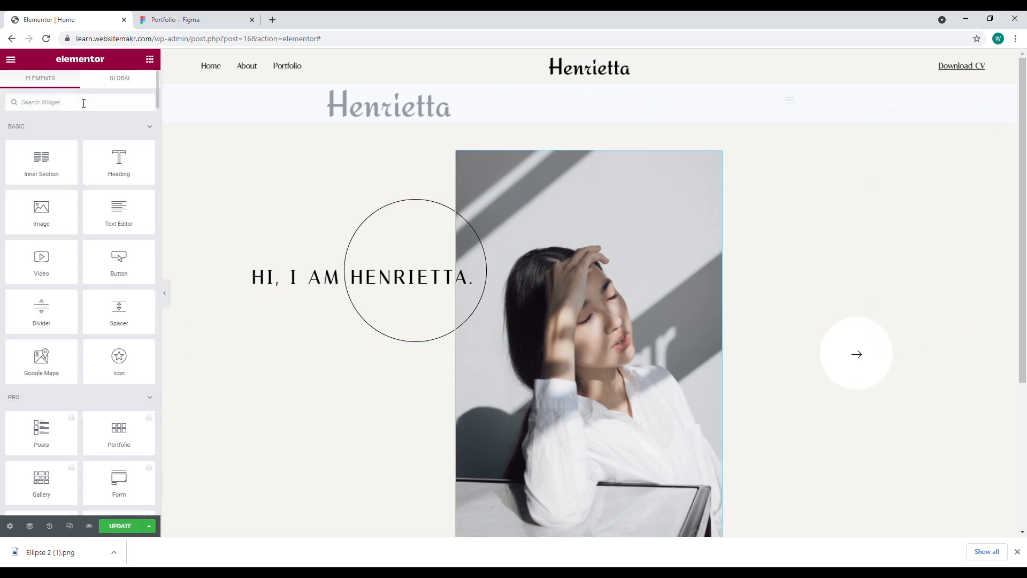
{"action": "left_click_drag", "start_coordinate": [142, 172], "coordinate": [858, 393]}
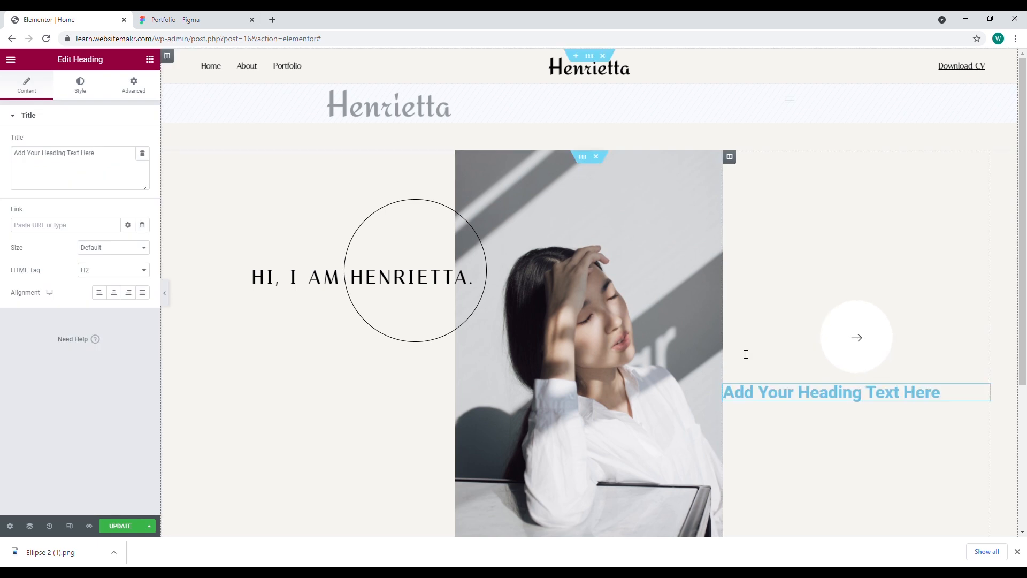
{"action": "left_click_drag", "start_coordinate": [100, 155], "coordinate": [9, 161]}
{"action": "type", "text": "About"}
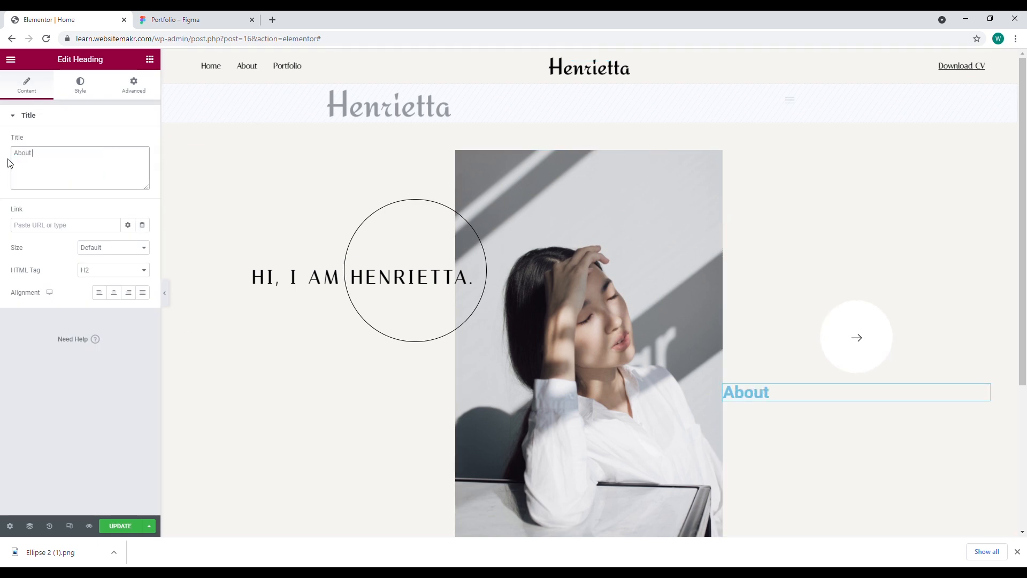
{"action": "type", "text": " MEe"}
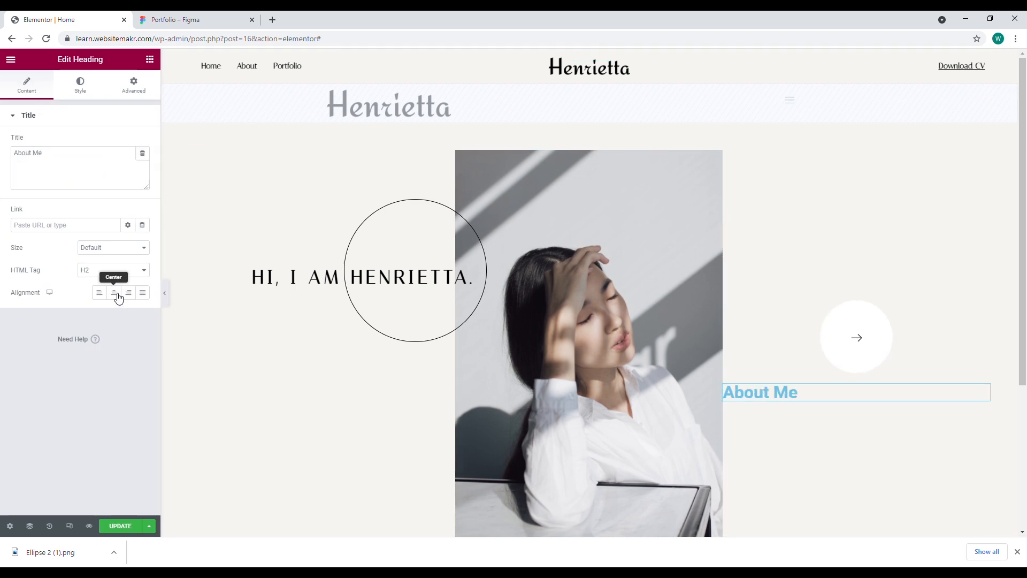
{"action": "left_click", "coordinate": [114, 292]}
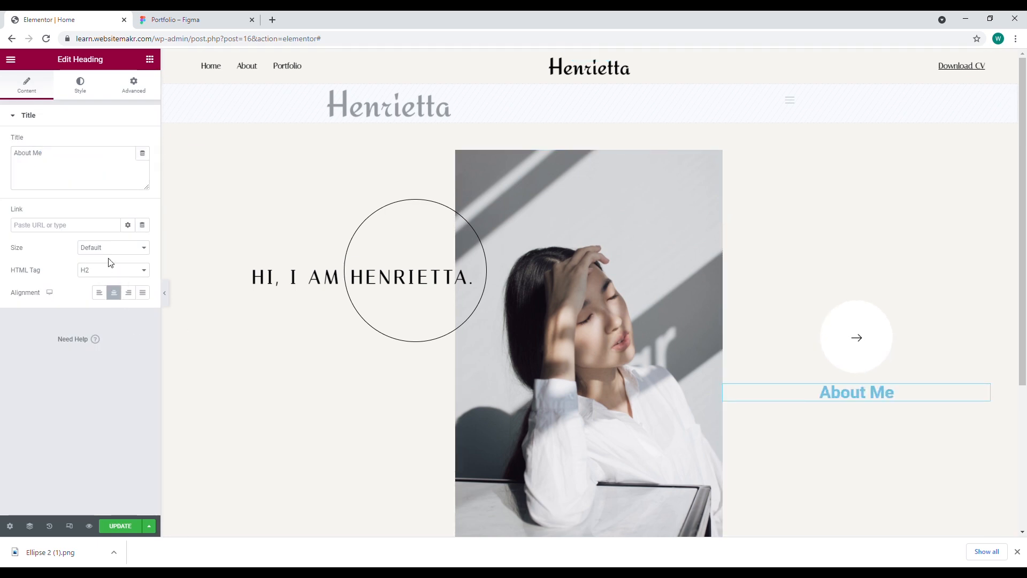
Set the About Me heading's text color to black and its font family to Italiana
{"action": "left_click", "coordinate": [81, 87]}
{"action": "left_click", "coordinate": [142, 141]}
{"action": "left_click", "coordinate": [107, 129]}
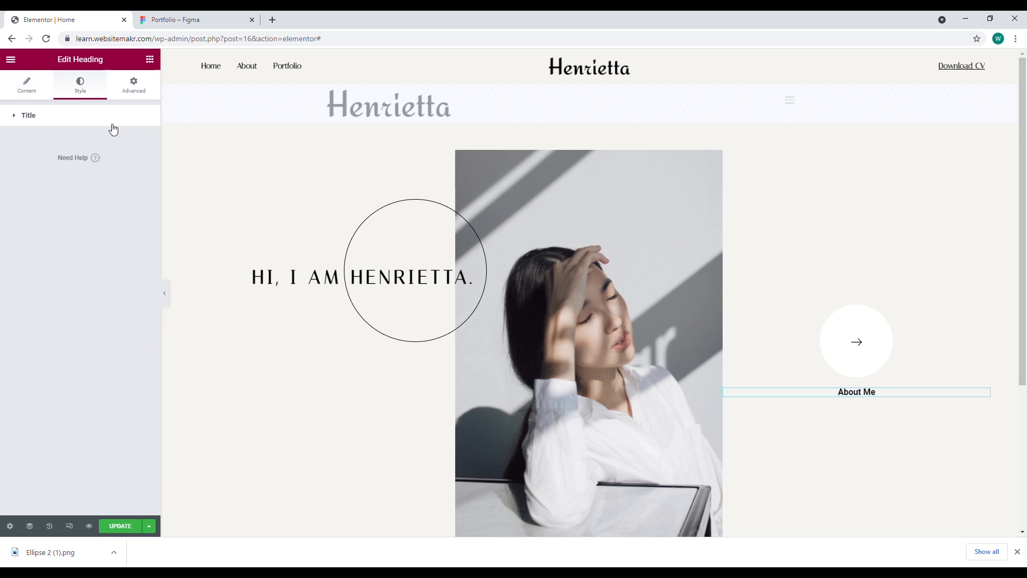
{"action": "left_click", "coordinate": [142, 164]}
{"action": "left_click", "coordinate": [117, 219]}
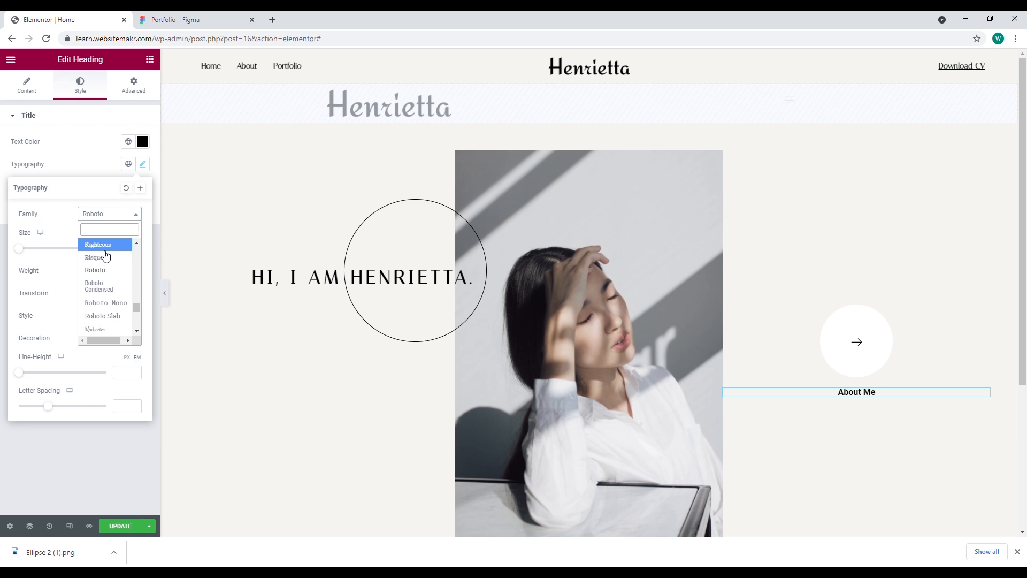
{"action": "type", "text": "ita"}
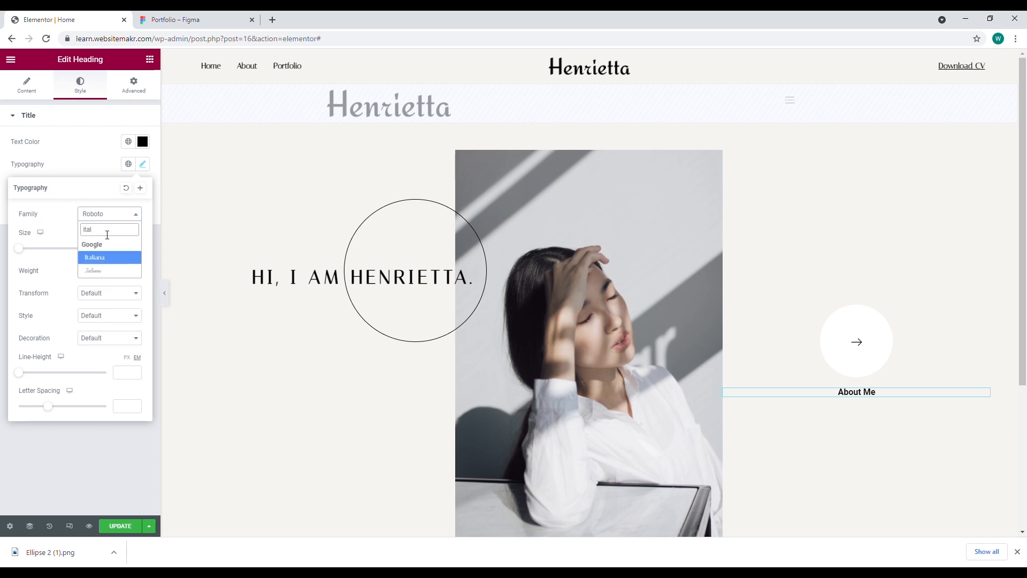
{"action": "type", "text": "l"}
{"action": "key", "text": "Return"}
Set the About Me heading's font size to 20 px and its weight to Normal, comparing it with the Figma design
{"action": "left_click", "coordinate": [130, 252]}
{"action": "type", "text": "18"}
{"action": "left_click", "coordinate": [135, 248]}
{"action": "left_click", "coordinate": [135, 247]}
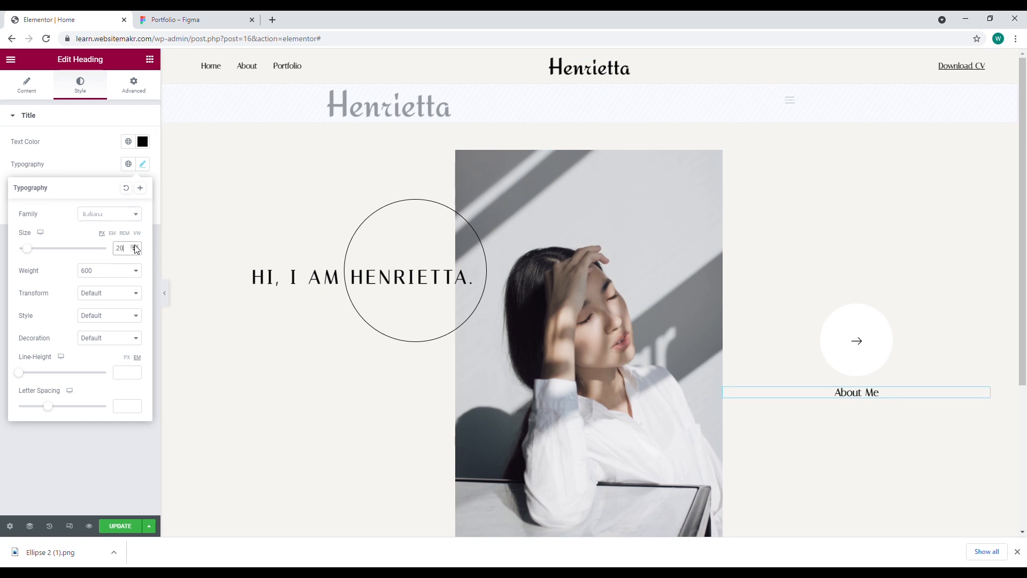
{"action": "left_click", "coordinate": [175, 20]}
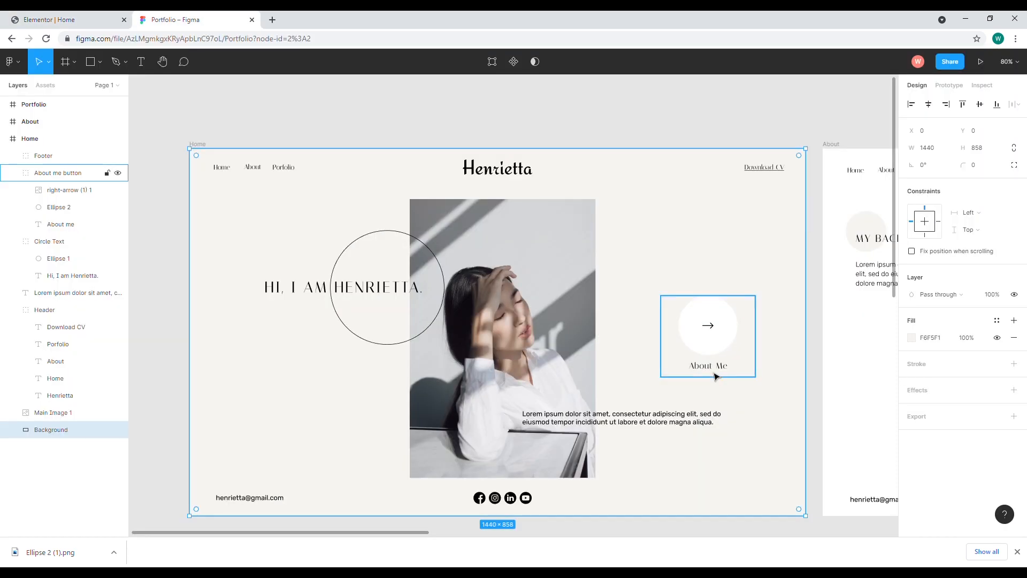
{"action": "left_click", "coordinate": [64, 20]}
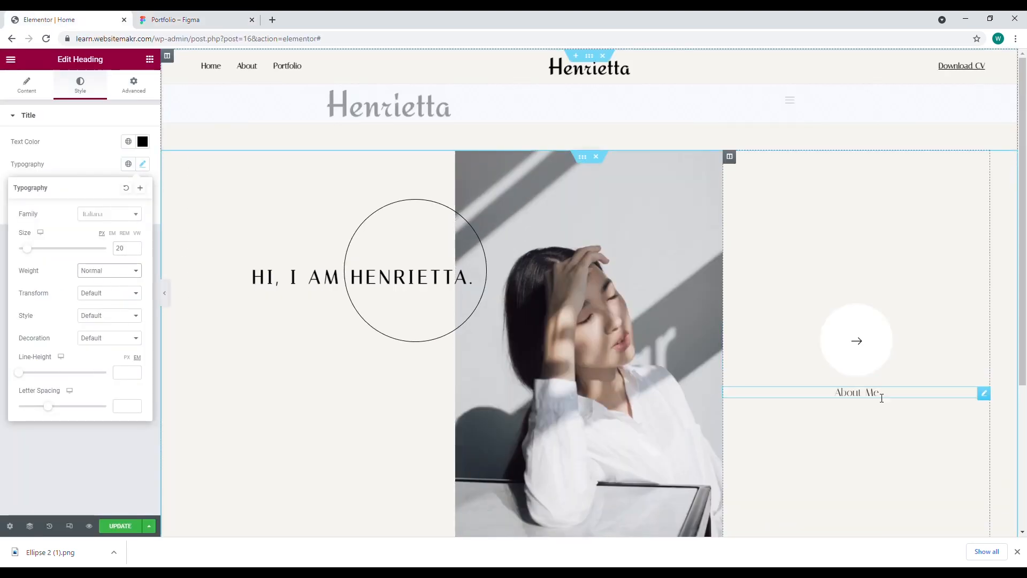
Unlink the About Me heading's margin values and set its top margin to -10 px
{"action": "left_click", "coordinate": [134, 84]}
{"action": "left_click", "coordinate": [23, 156]}
{"action": "type", "text": "-10"}
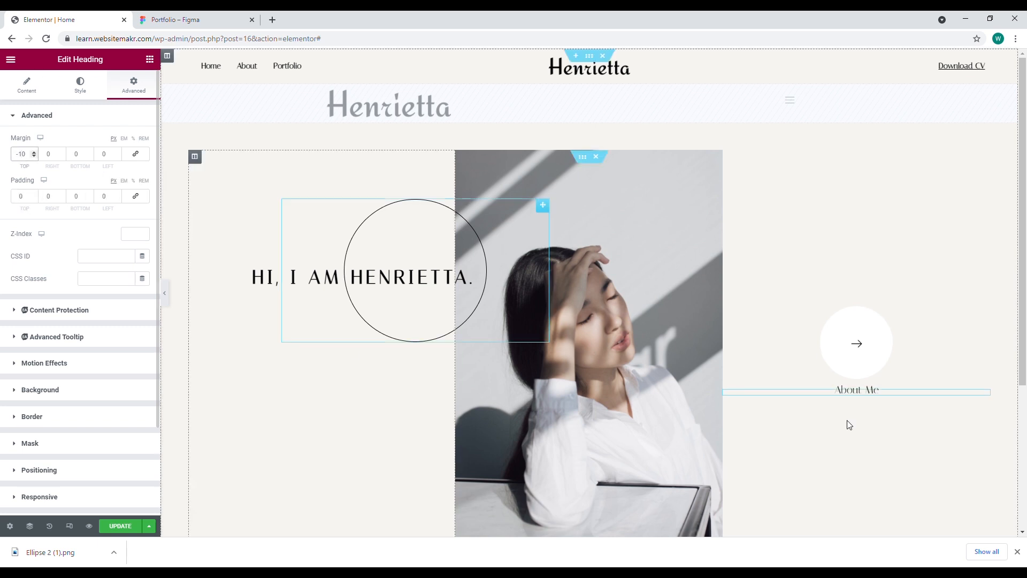
Add a Text Editor widget below the About Me heading
{"action": "left_click", "coordinate": [150, 59]}
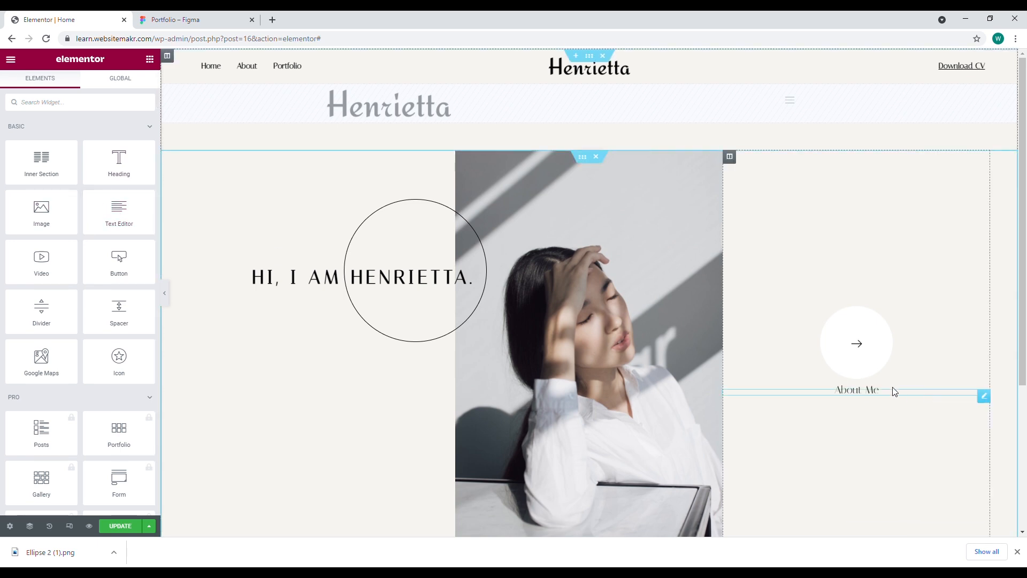
{"action": "left_click_drag", "start_coordinate": [150, 235], "coordinate": [868, 397]}
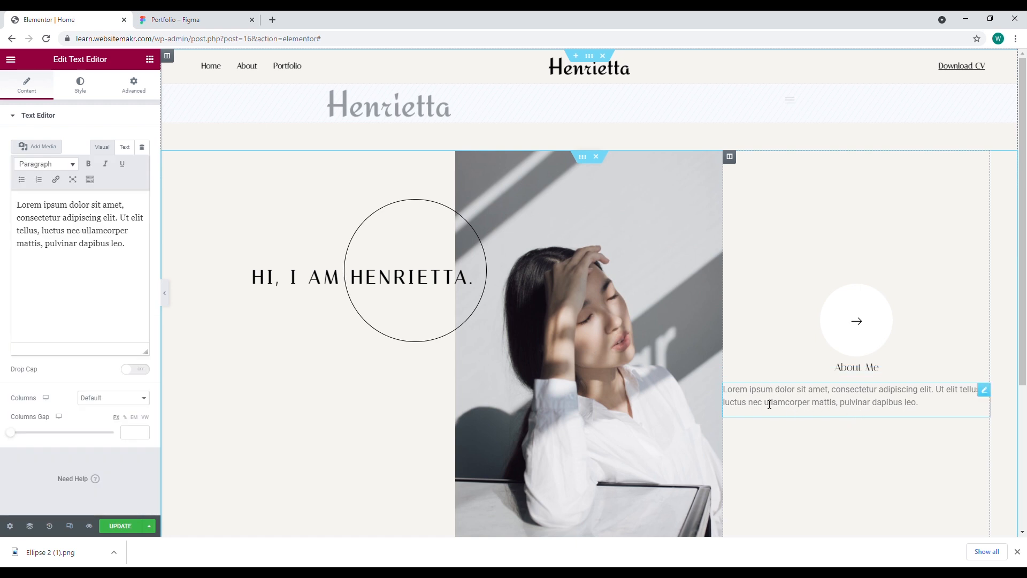
Check the intro text in the Figma design and set the new text widget's text color to black (#000000)
{"action": "left_click", "coordinate": [175, 22]}
{"action": "left_click", "coordinate": [51, 20]}
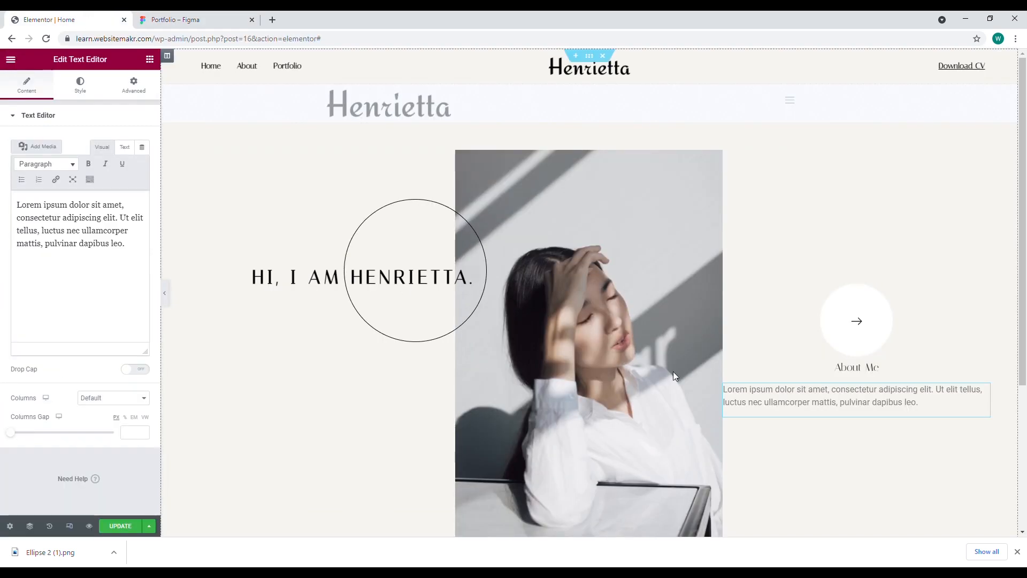
{"action": "left_click", "coordinate": [80, 81]}
{"action": "left_click", "coordinate": [142, 163]}
{"action": "left_click", "coordinate": [86, 156]}
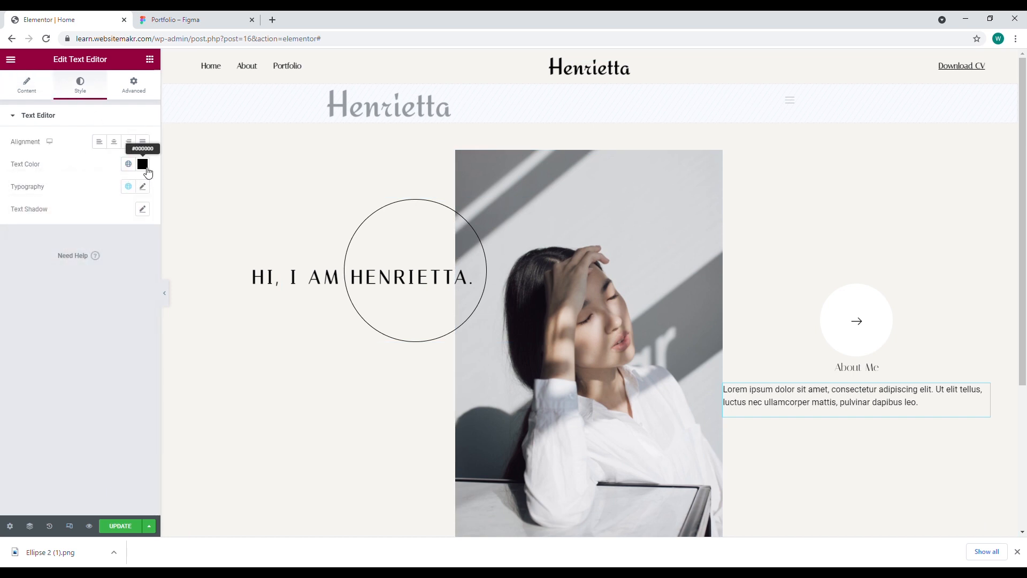
Set the intro text's font family to Rubik
{"action": "left_click", "coordinate": [143, 186]}
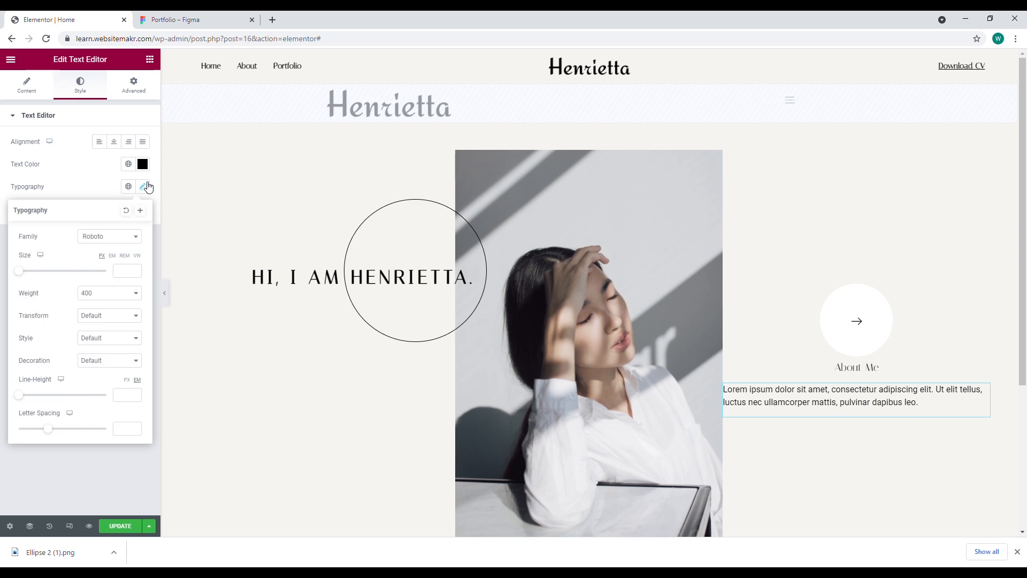
{"action": "left_click", "coordinate": [122, 244]}
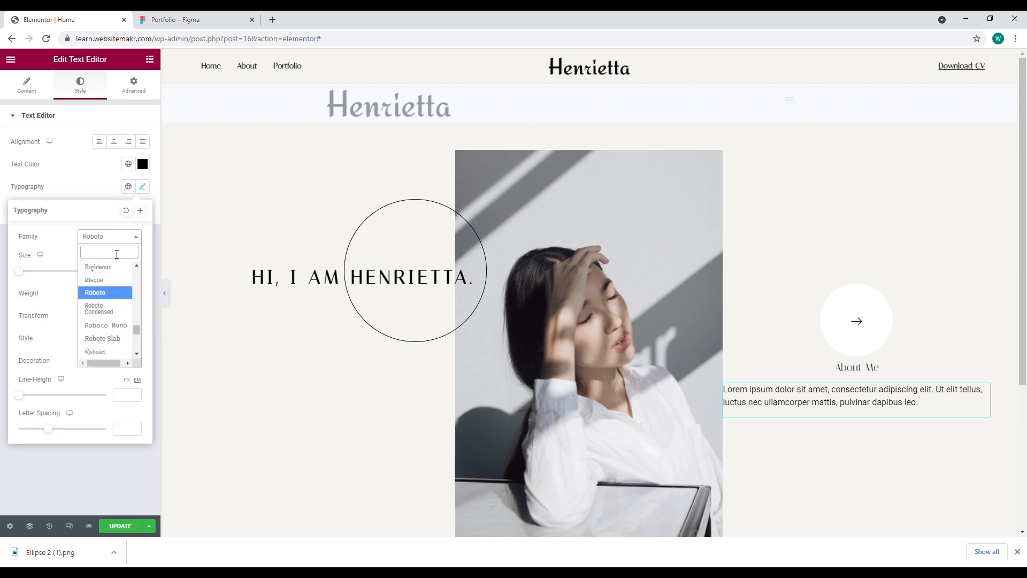
{"action": "type", "text": "rub"}
{"action": "key", "text": "Down"}
{"action": "key", "text": "Return"}
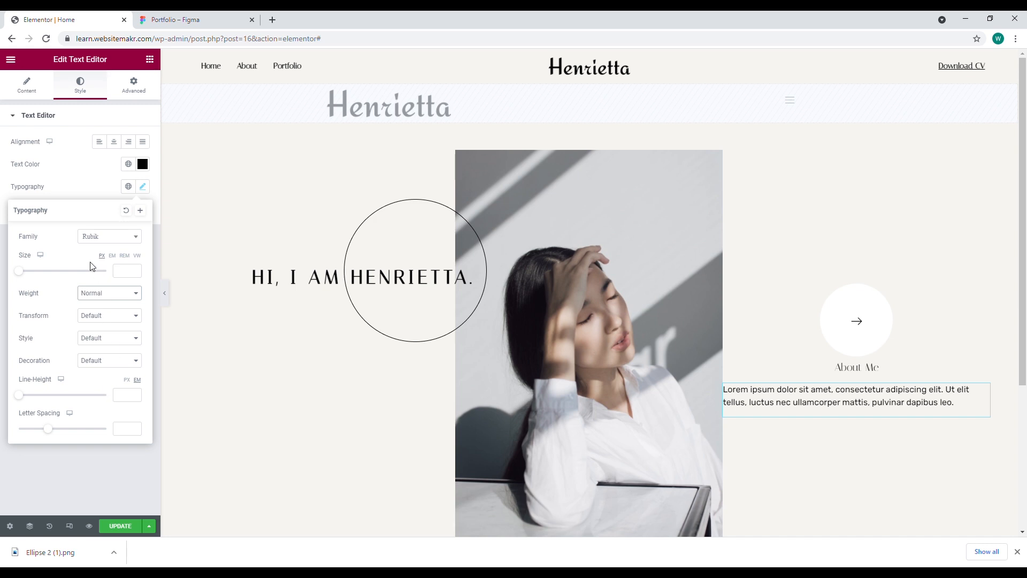
Set the intro text's top padding to 80 px, comparing its spacing with the Figma design
{"action": "left_click", "coordinate": [134, 85]}
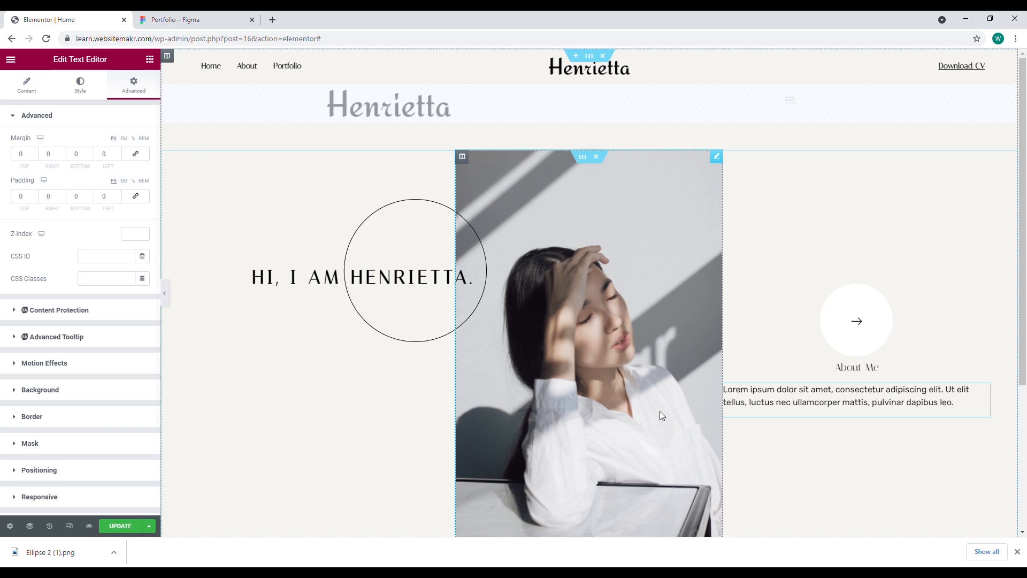
{"action": "left_click", "coordinate": [23, 199]}
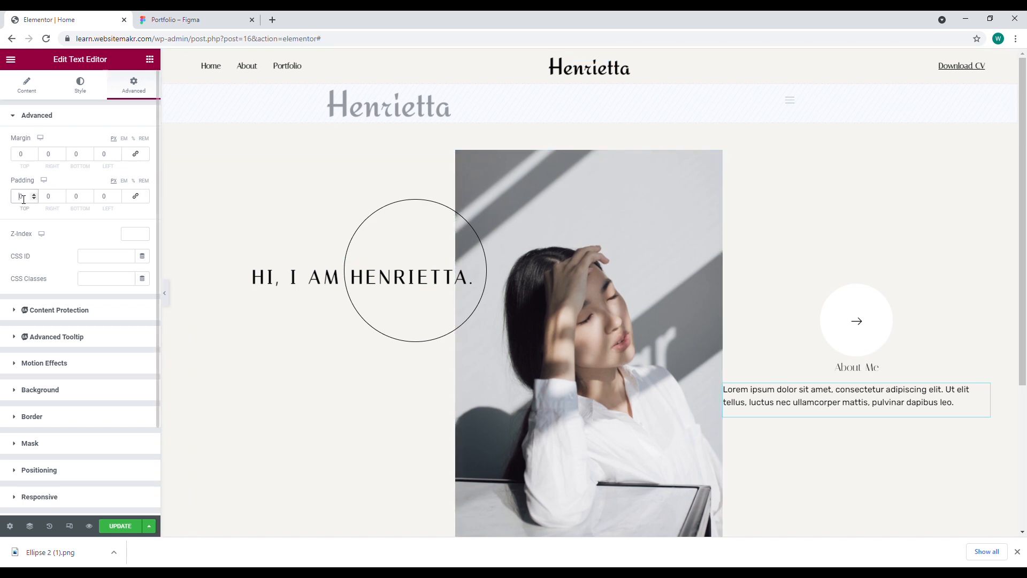
{"action": "type", "text": "6"}
{"action": "type", "text": "8"}
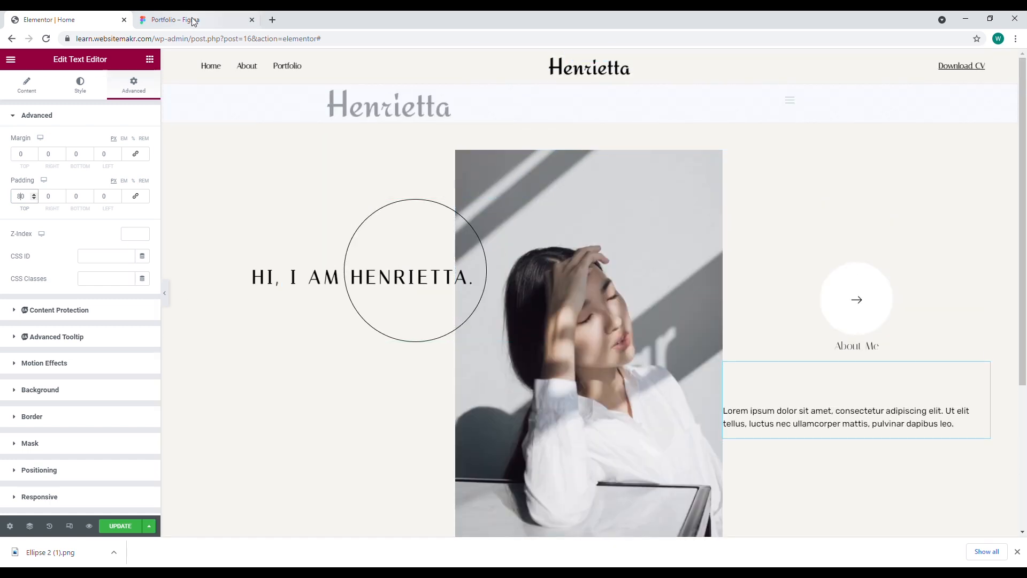
{"action": "left_click", "coordinate": [193, 21]}
{"action": "key", "text": "ctrl+Tab"}
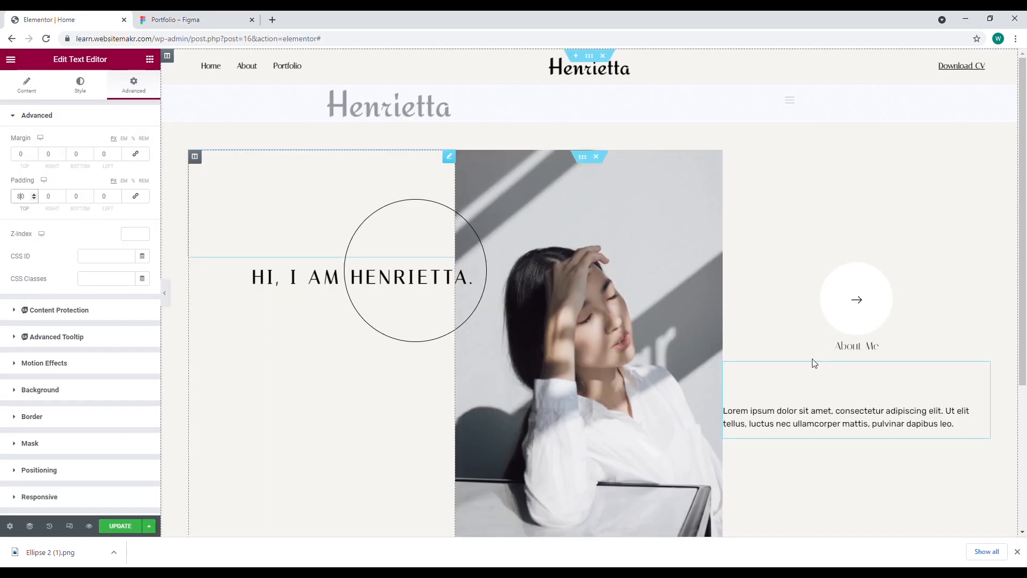
{"action": "scroll", "coordinate": [819, 343], "scroll_direction": "down", "scroll_amount": 1}
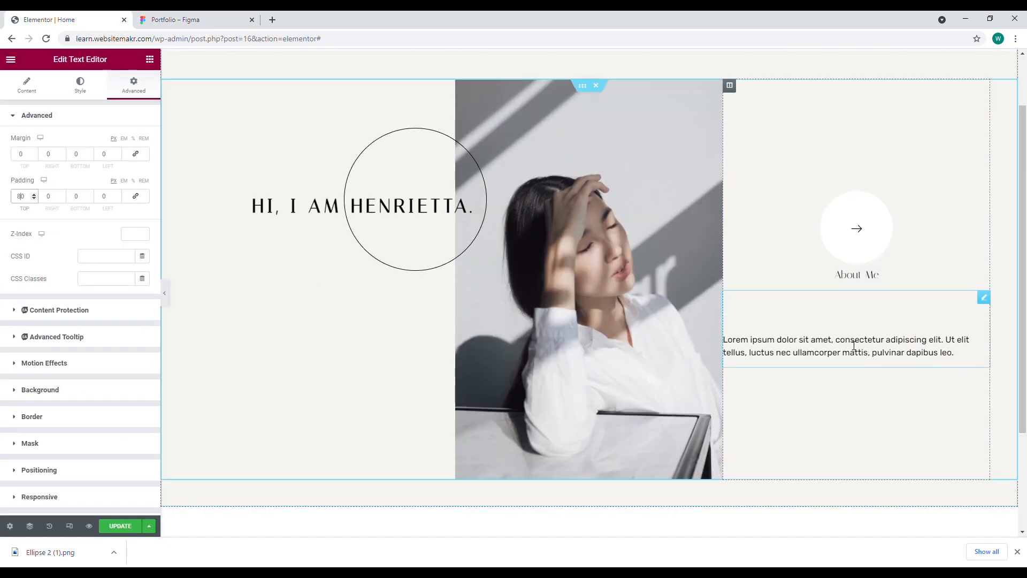
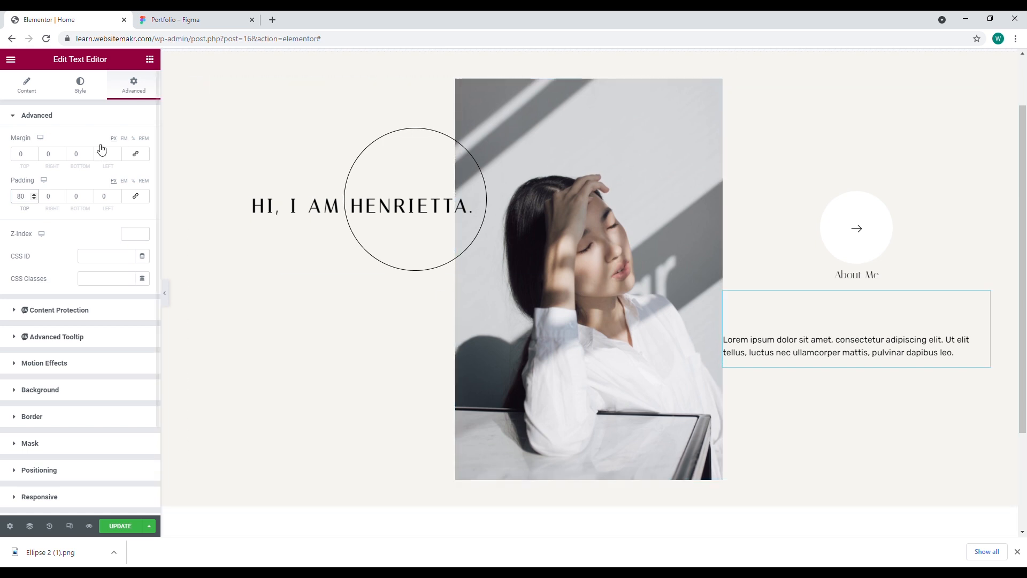
Set the intro text's left margin to -120 px and its right margin to 80 px, comparing with the Figma design
{"action": "left_click", "coordinate": [106, 160]}
{"action": "type", "text": "-50"}
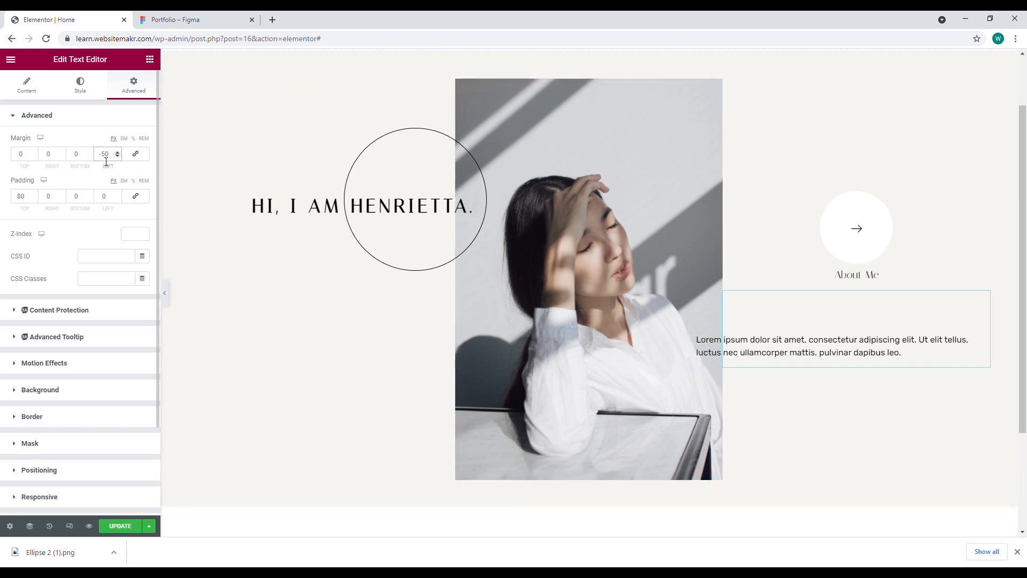
{"action": "key", "text": "BackSpace"}
{"action": "key", "text": "BackSpace"}
{"action": "type", "text": "80"}
{"action": "key", "text": "BackSpace"}
{"action": "key", "text": "BackSpace"}
{"action": "type", "text": "120"}
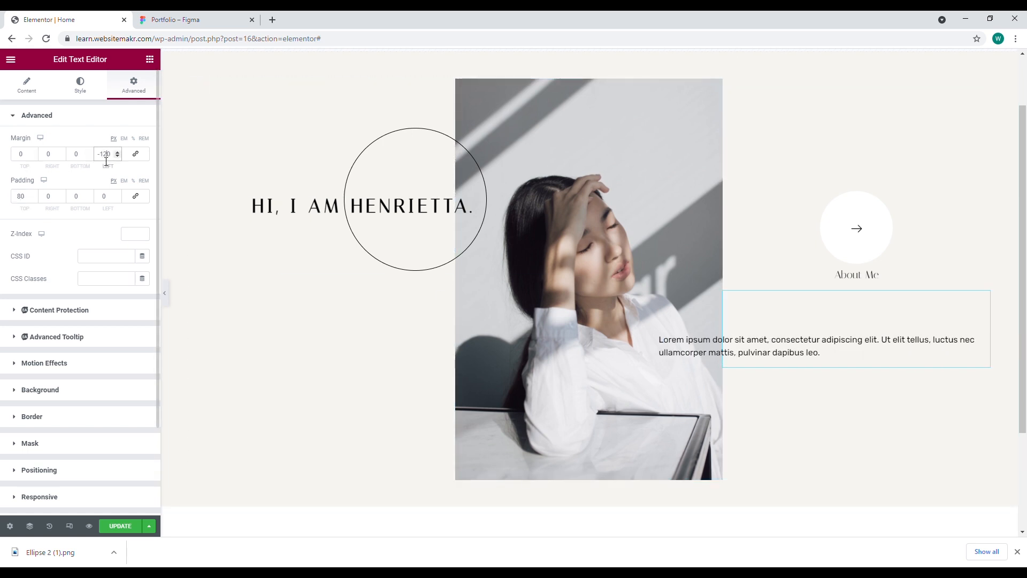
{"action": "left_click", "coordinate": [175, 20]}
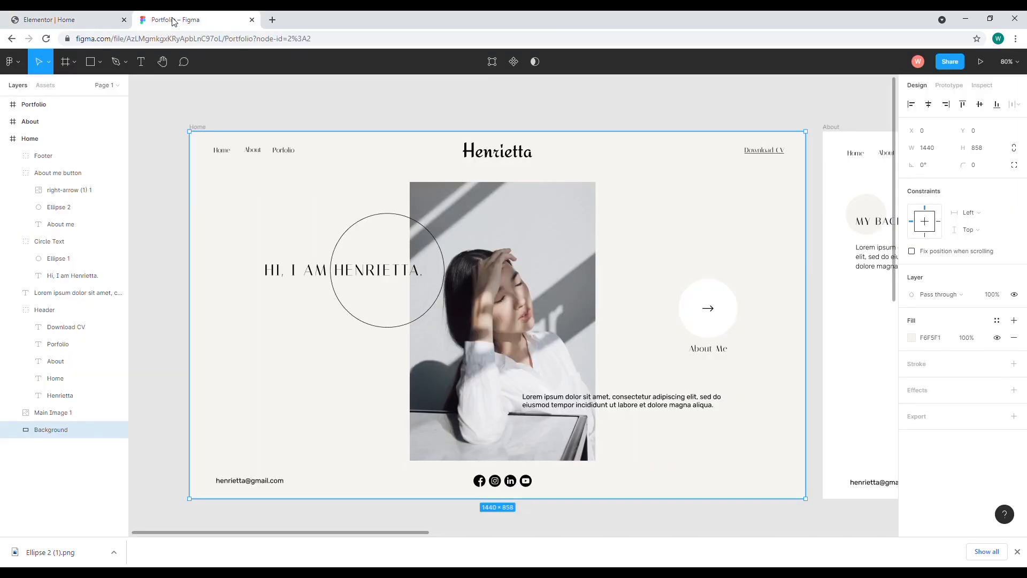
{"action": "left_click", "coordinate": [80, 20]}
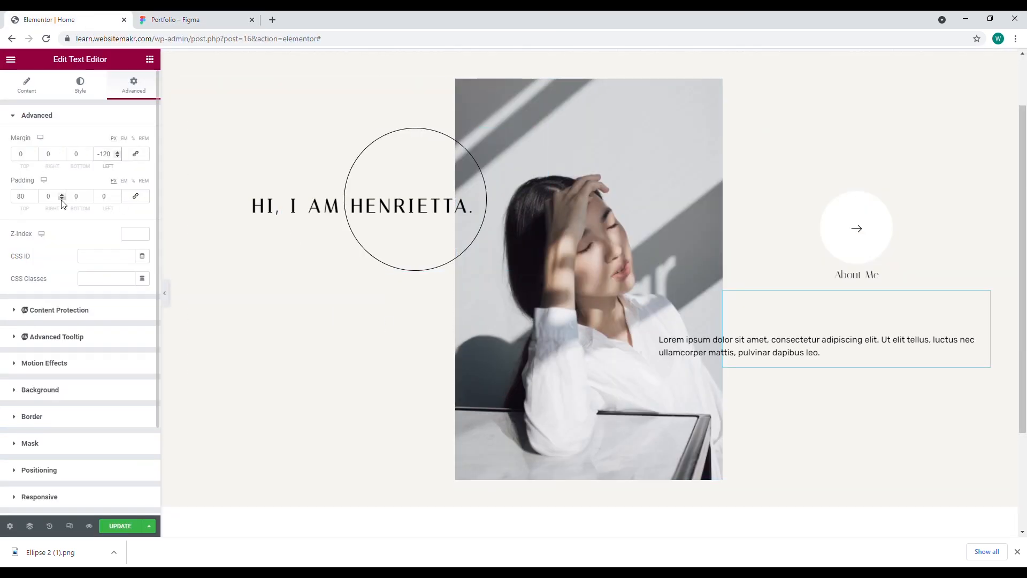
{"action": "double_click", "coordinate": [50, 161]}
{"action": "type", "text": "60"}
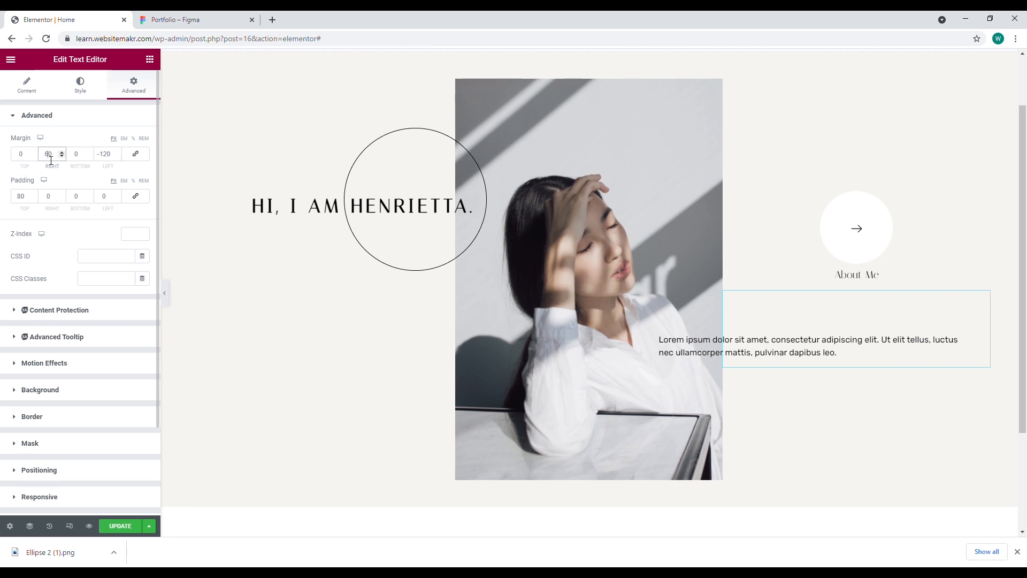
{"action": "type", "text": "8"}
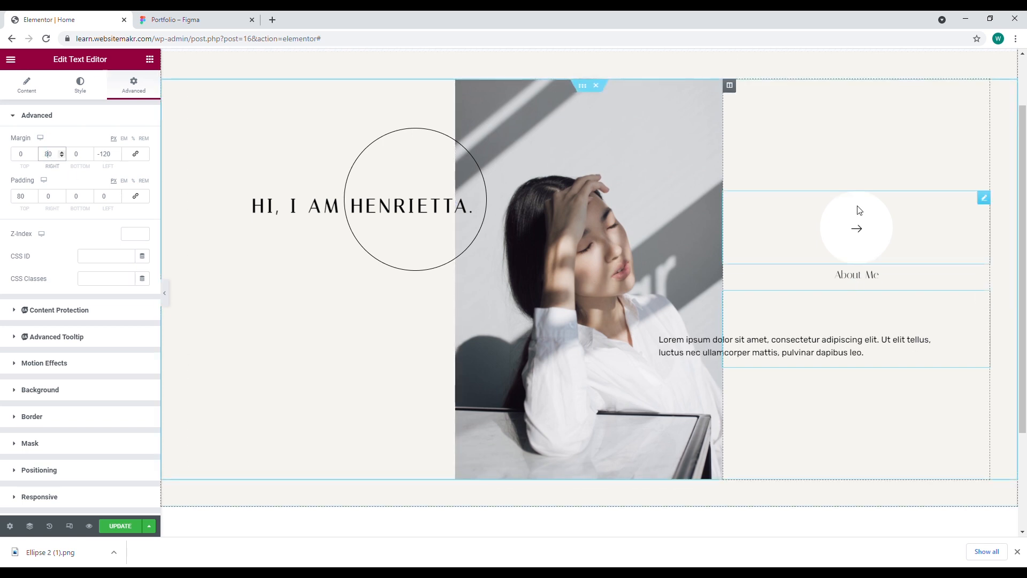
Set the vertical alignment of the column holding the About Me button to Bottom
{"action": "left_click", "coordinate": [732, 88]}
{"action": "left_click", "coordinate": [101, 163]}
{"action": "left_click", "coordinate": [104, 201]}
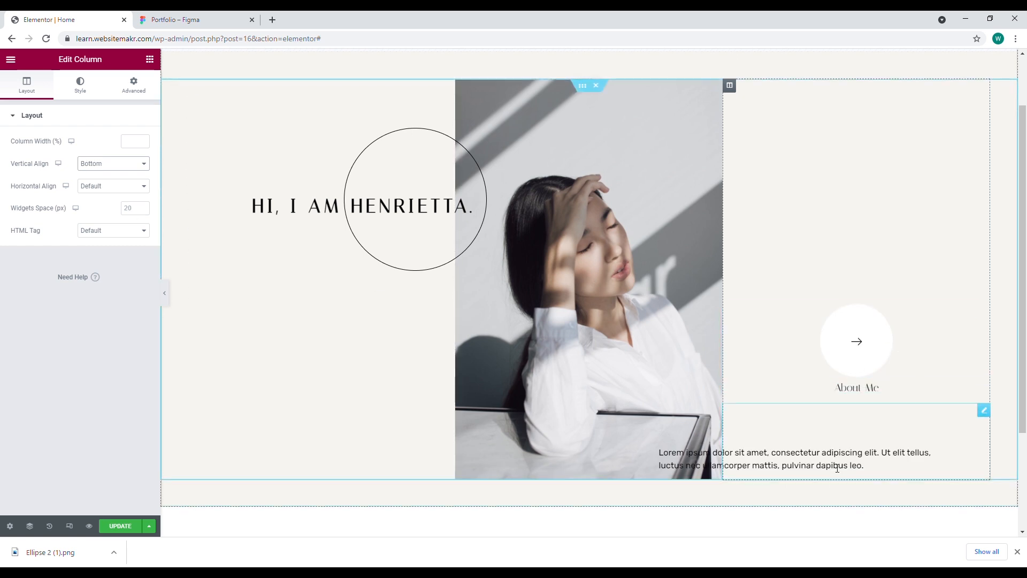
Add a Spacer widget below the intro text and adjust its height
{"action": "left_click", "coordinate": [149, 59]}
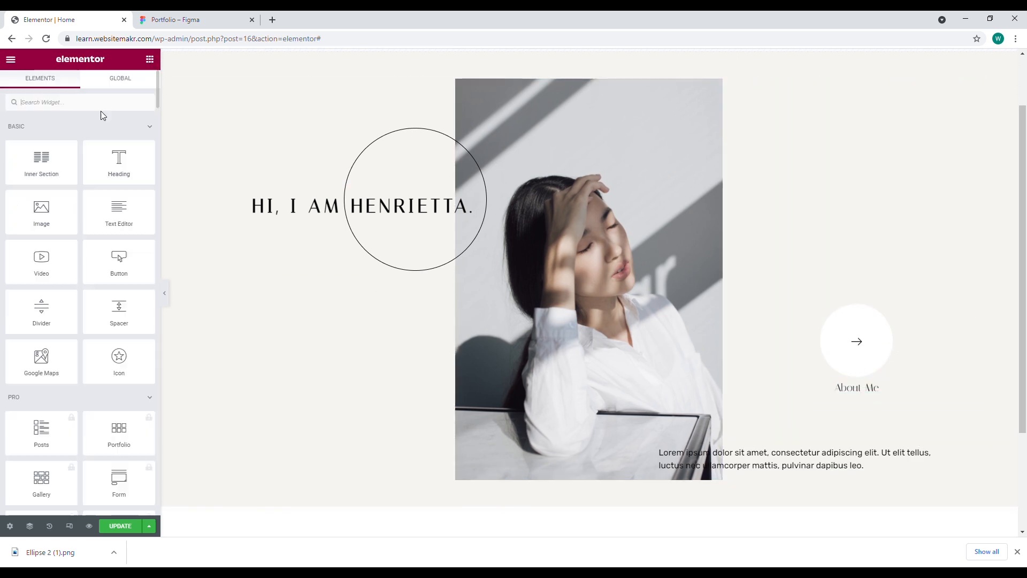
{"action": "left_click", "coordinate": [105, 107]}
{"action": "type", "text": "spac"}
{"action": "left_click_drag", "start_coordinate": [41, 140], "coordinate": [883, 426]}
{"action": "left_click_drag", "start_coordinate": [17, 154], "coordinate": [34, 159]}
{"action": "left_click", "coordinate": [142, 153]}
{"action": "left_click", "coordinate": [143, 153]}
Set the intro text's left margin to -180 px and its right margin to 140 px, comparing with the Figma design
{"action": "left_click", "coordinate": [239, 24]}
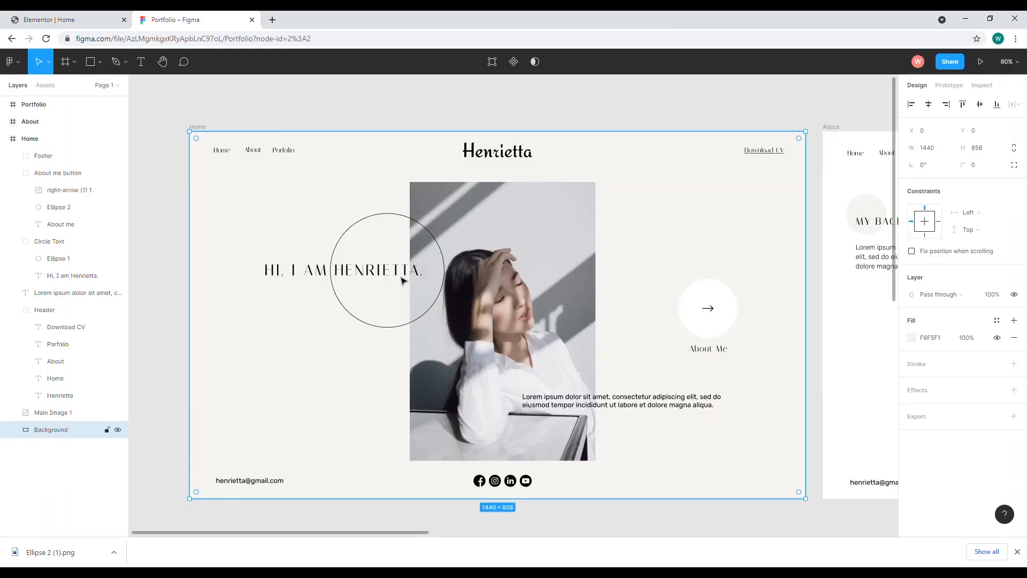
{"action": "key", "text": "ctrl+Tab"}
{"action": "left_click", "coordinate": [972, 354]}
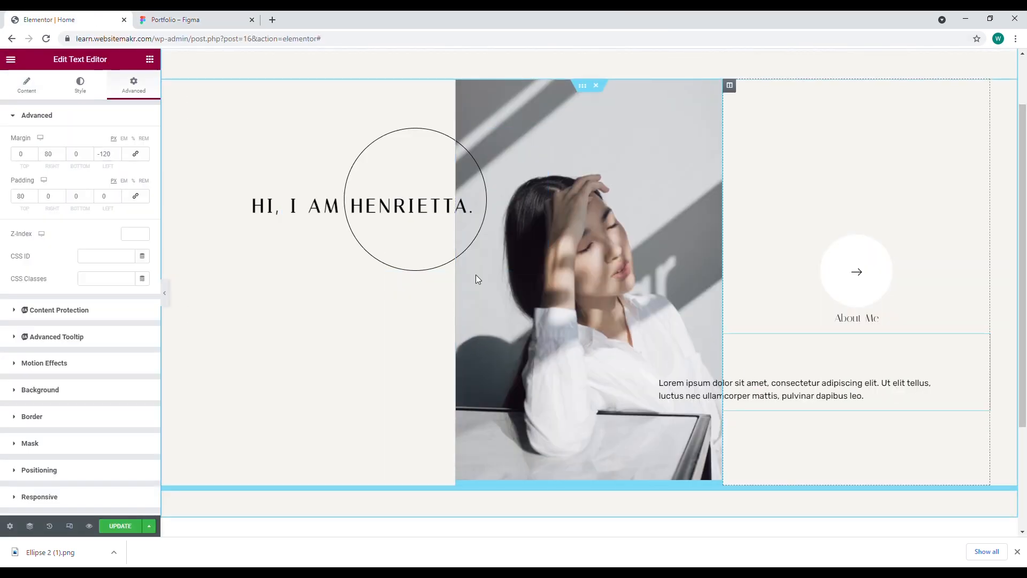
{"action": "type", "text": "8"}
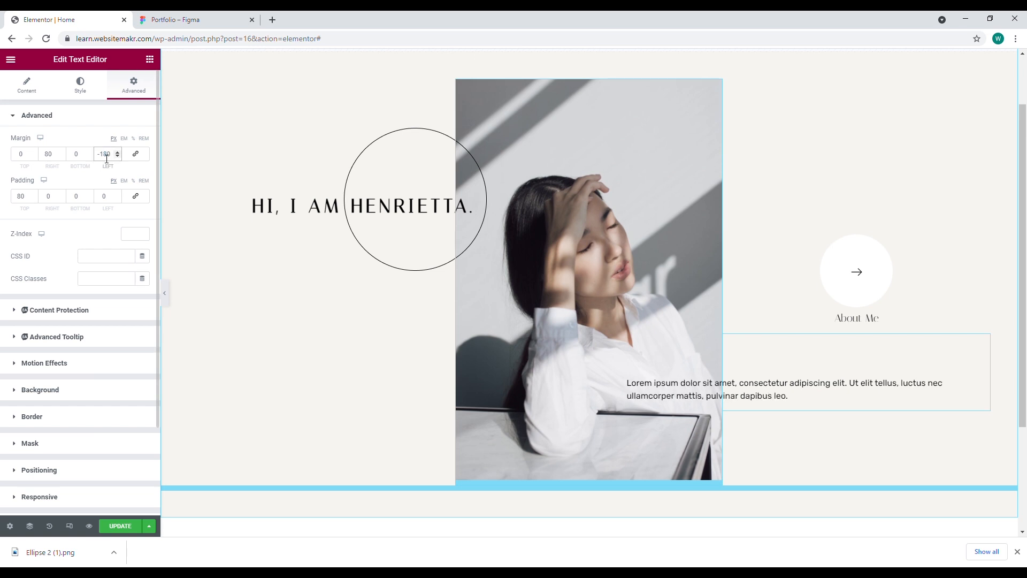
{"action": "double_click", "coordinate": [48, 155]}
{"action": "type", "text": "120"}
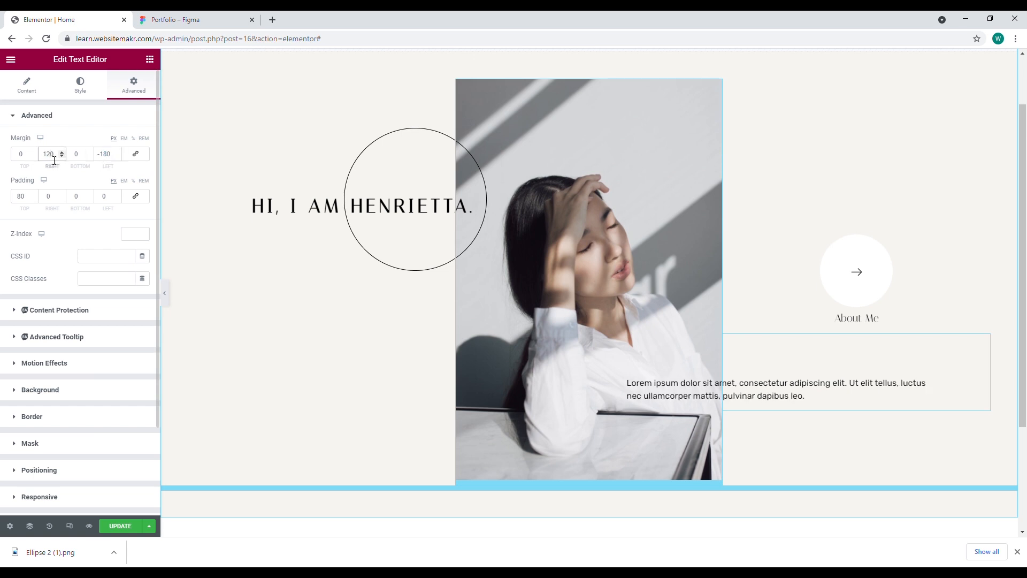
{"action": "type", "text": "8"}
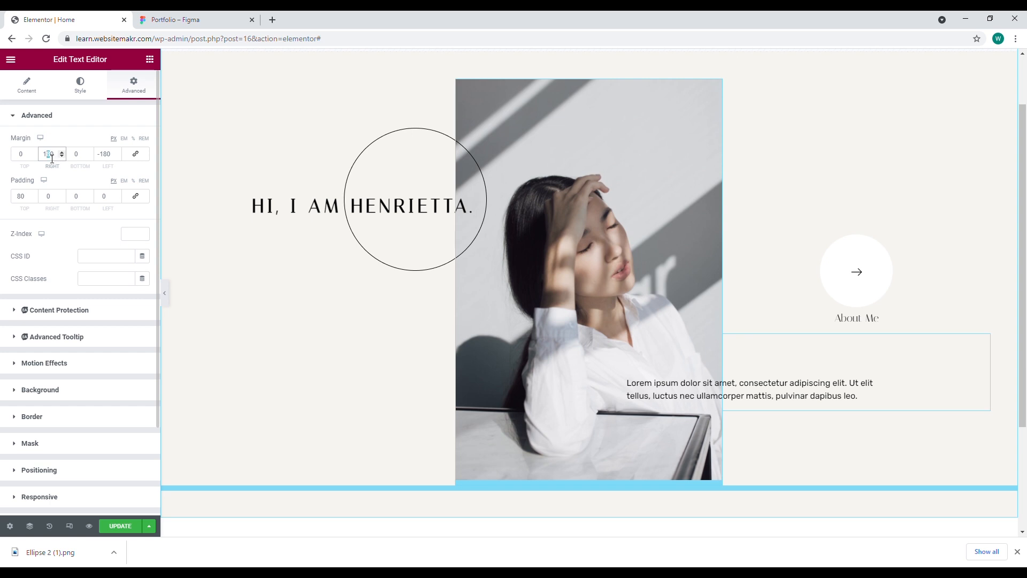
{"action": "type", "text": "4"}
{"action": "left_click", "coordinate": [160, 20]}
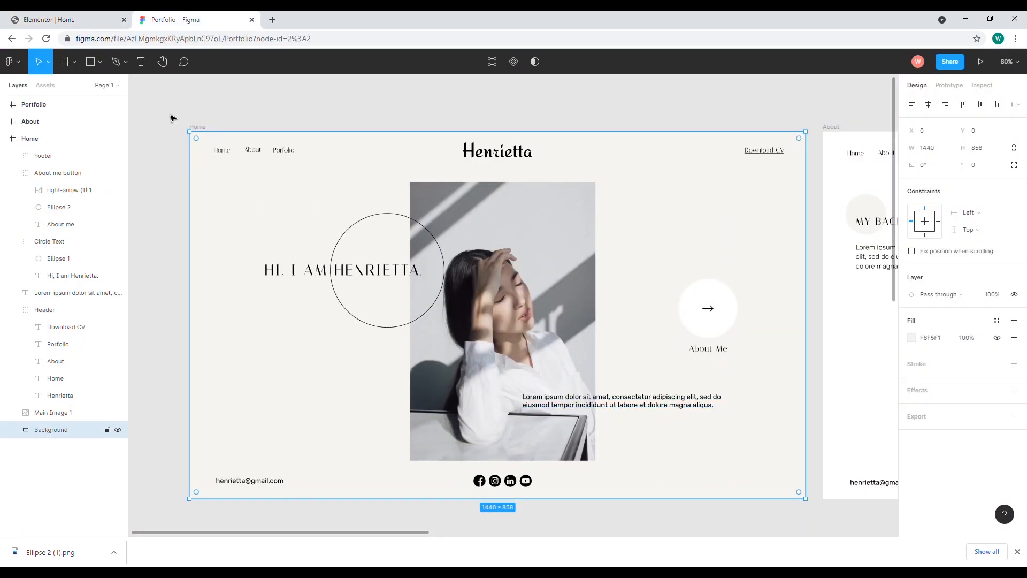
{"action": "key", "text": "ctrl+Tab"}
{"action": "scroll", "coordinate": [752, 296], "scroll_direction": "down", "scroll_amount": 1}
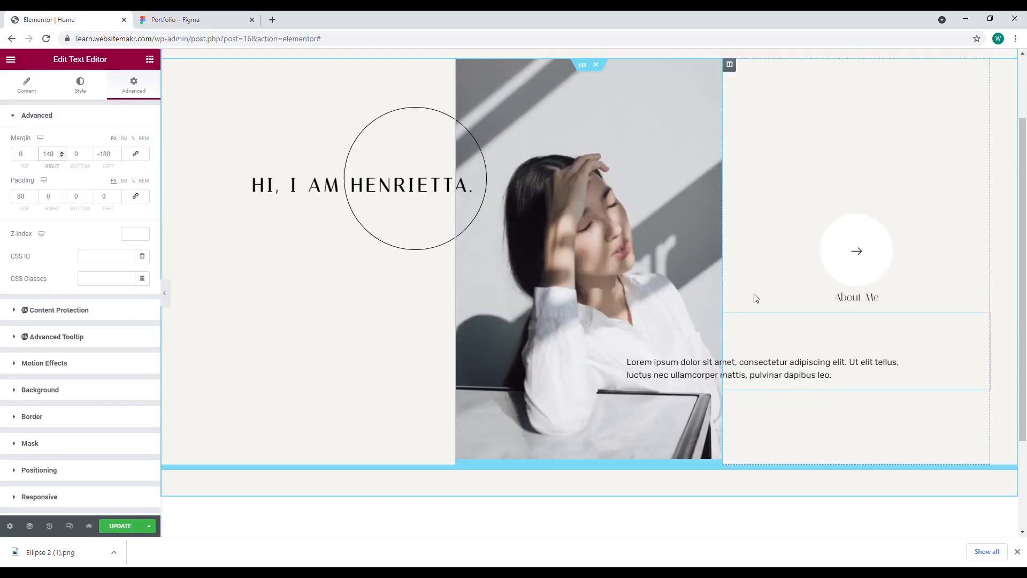
Preview the hero section with the editor panel hidden, close the downloads bar and restore the panel
{"action": "left_click", "coordinate": [165, 293]}
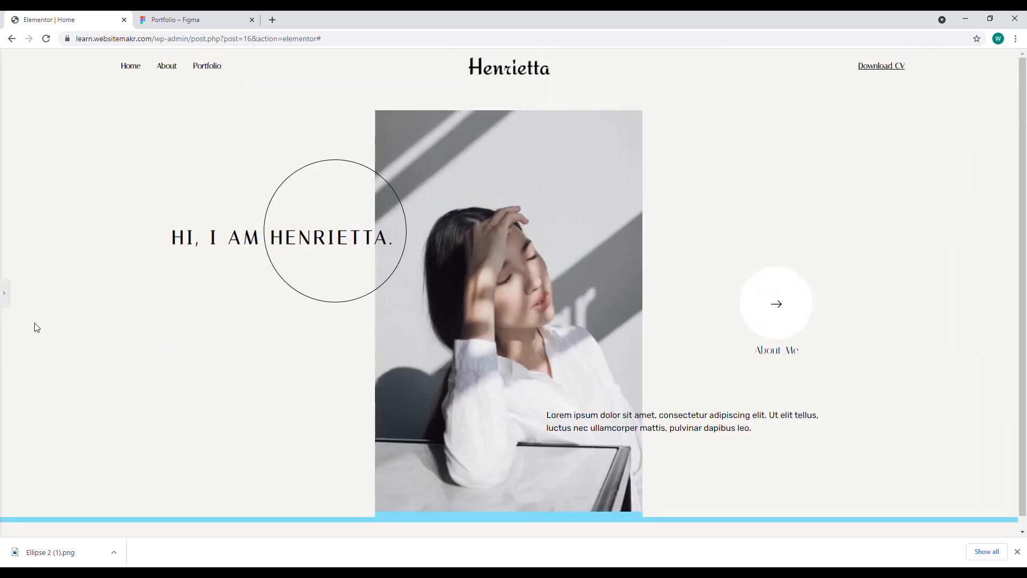
{"action": "left_click", "coordinate": [1018, 551]}
{"action": "left_click", "coordinate": [5, 309]}
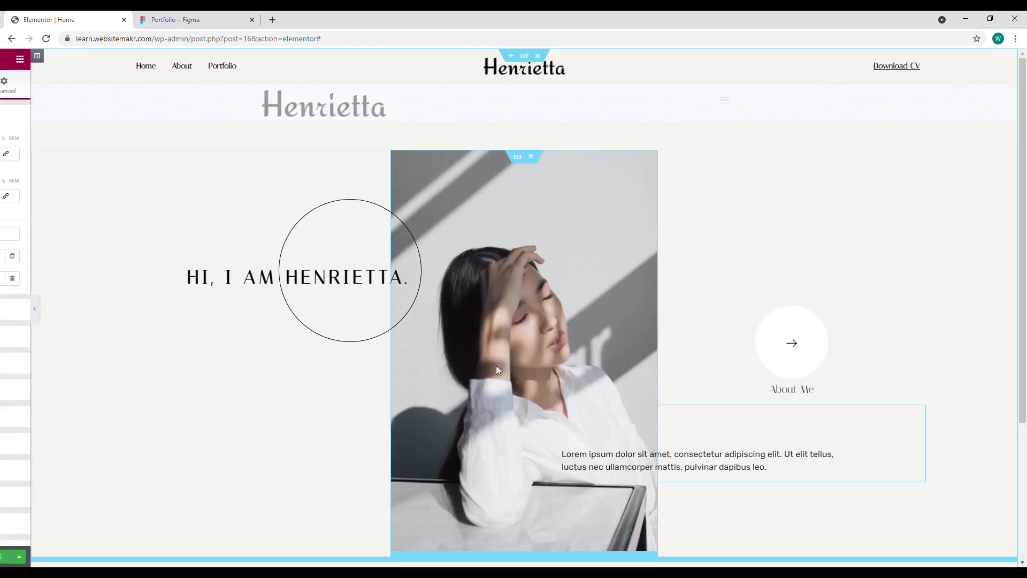
Add an Inner Section below the hero columns and check the footer layout in the Figma design
{"action": "scroll", "coordinate": [371, 284], "scroll_direction": "down", "scroll_amount": 3}
{"action": "left_click", "coordinate": [435, 355]}
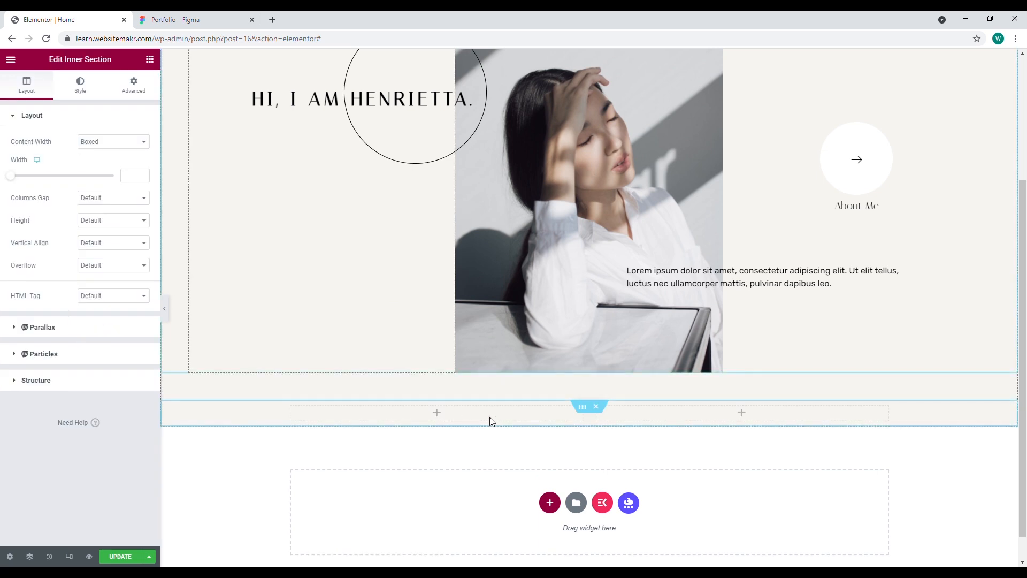
{"action": "left_click", "coordinate": [194, 24]}
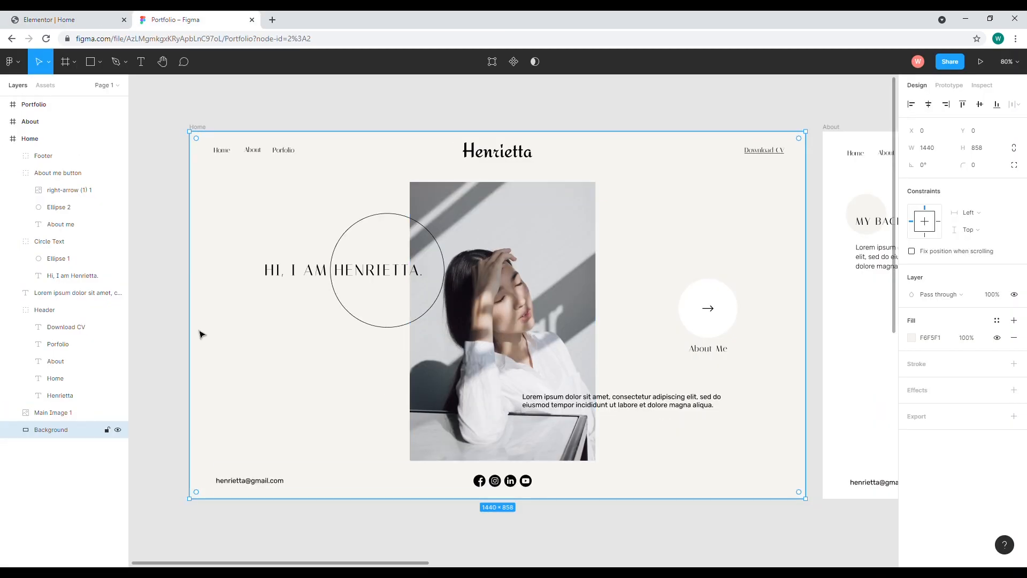
{"action": "left_click", "coordinate": [83, 21]}
Give the footer inner section a third column and set its boxed content width to 1500
{"action": "right_click", "coordinate": [595, 407]}
{"action": "left_click", "coordinate": [621, 429]}
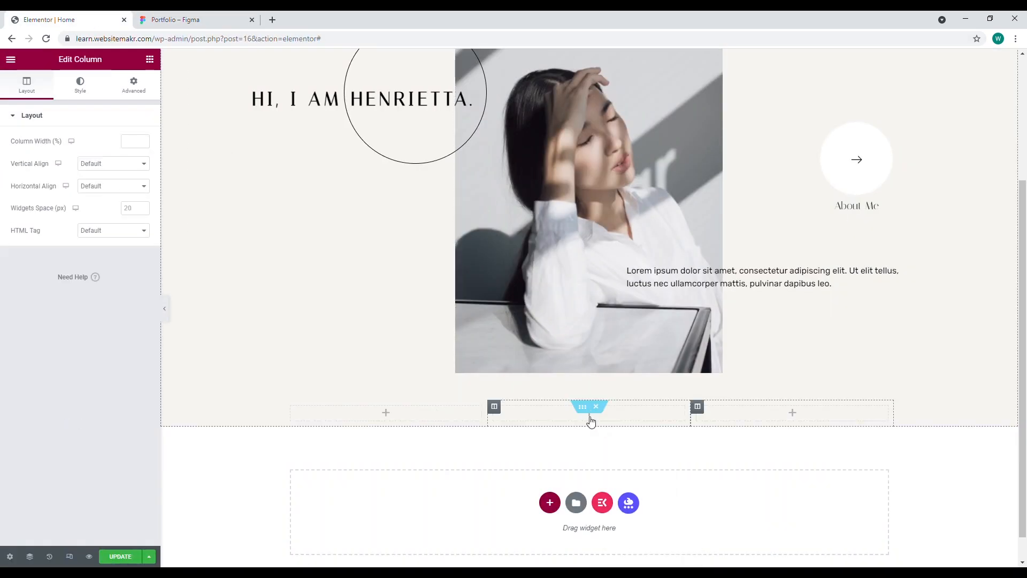
{"action": "left_click", "coordinate": [583, 408]}
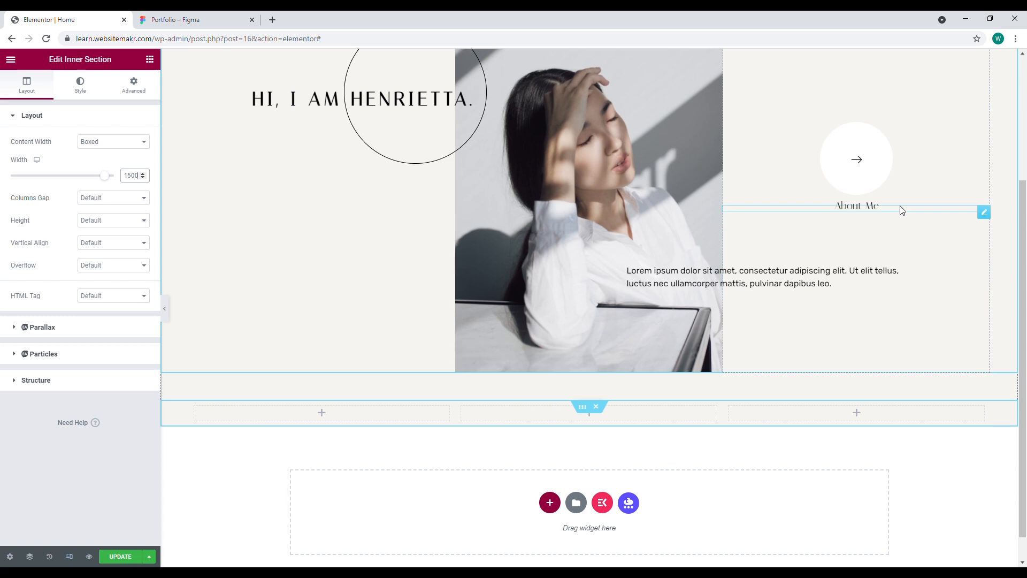
Copy the About Me heading and paste it into the first column of the footer inner section
{"action": "right_click", "coordinate": [979, 214]}
{"action": "left_click", "coordinate": [957, 259]}
{"action": "right_click", "coordinate": [327, 411]}
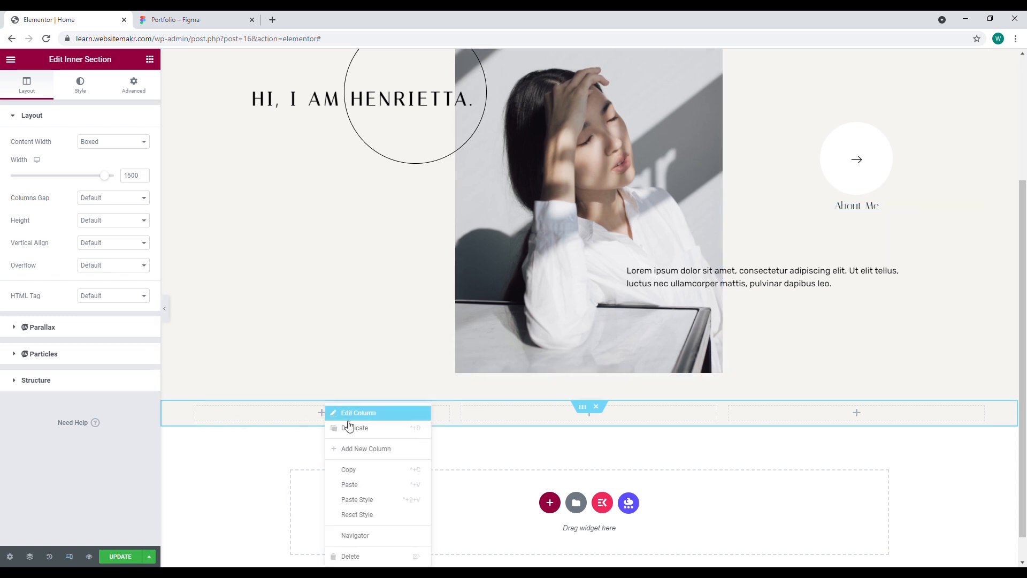
{"action": "left_click", "coordinate": [365, 487]}
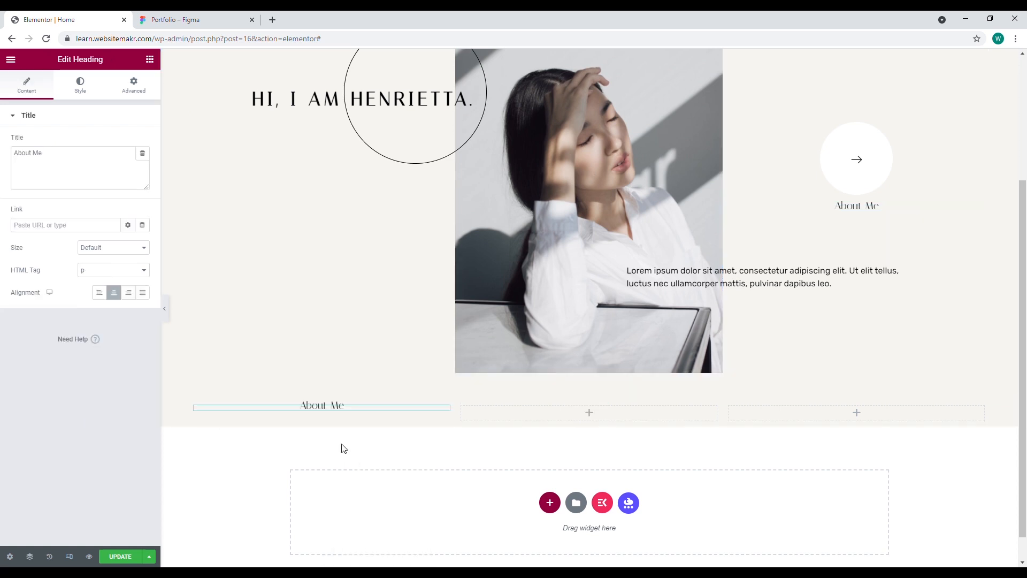
Reset the top margin of the heading pasted into the footer column to 0
{"action": "left_click", "coordinate": [134, 86]}
{"action": "left_click", "coordinate": [25, 155]}
{"action": "type", "text": "-1"}
{"action": "key", "text": "BackSpace"}
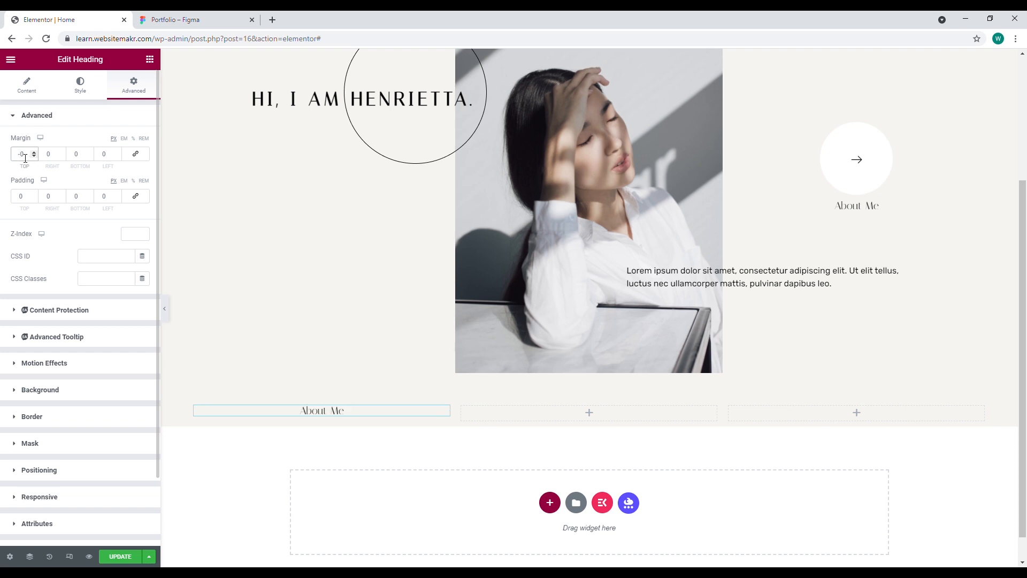
Replace the footer heading's title with the e-mail address copied from the Figma design's footer and align it left
{"action": "left_click", "coordinate": [172, 20]}
{"action": "left_click", "coordinate": [264, 480]}
{"action": "double_click", "coordinate": [263, 479]}
{"action": "left_click", "coordinate": [80, 21]}
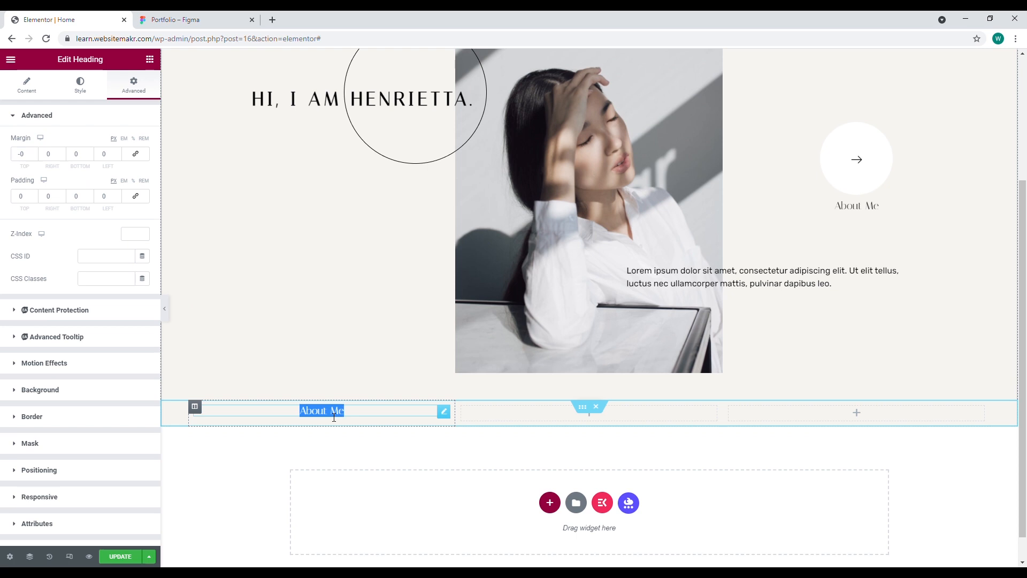
{"action": "left_click", "coordinate": [26, 85]}
{"action": "left_click", "coordinate": [62, 167]}
{"action": "key", "text": "ctrl+a"}
{"action": "key", "text": "ctrl+v"}
{"action": "left_click", "coordinate": [100, 292]}
Set the footer e-mail heading's typography to Rubik, size 15 px, keeping the weight Normal after trying Bold
{"action": "left_click", "coordinate": [81, 86]}
{"action": "left_click", "coordinate": [142, 164]}
{"action": "left_click", "coordinate": [115, 214]}
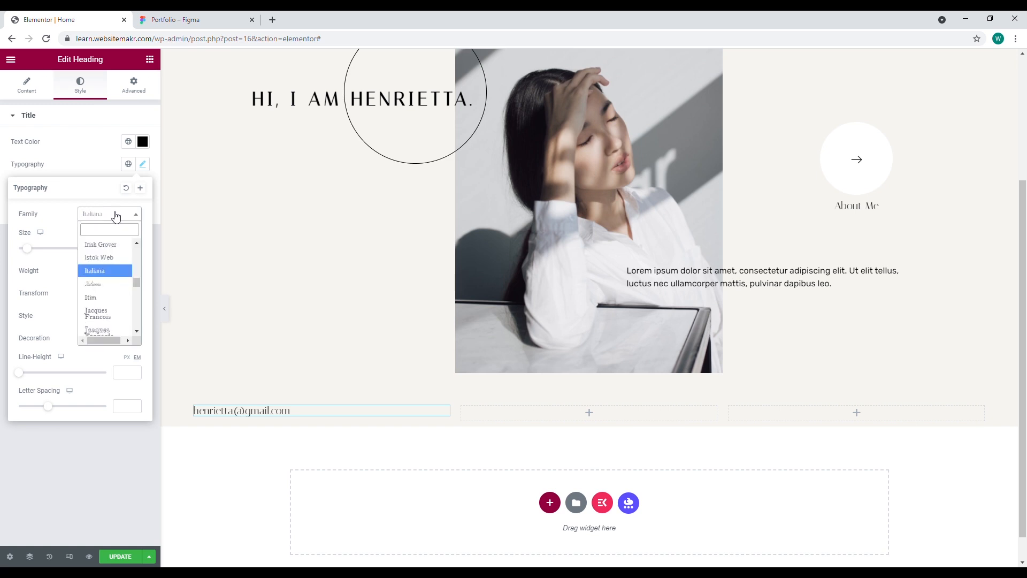
{"action": "type", "text": "rubik"}
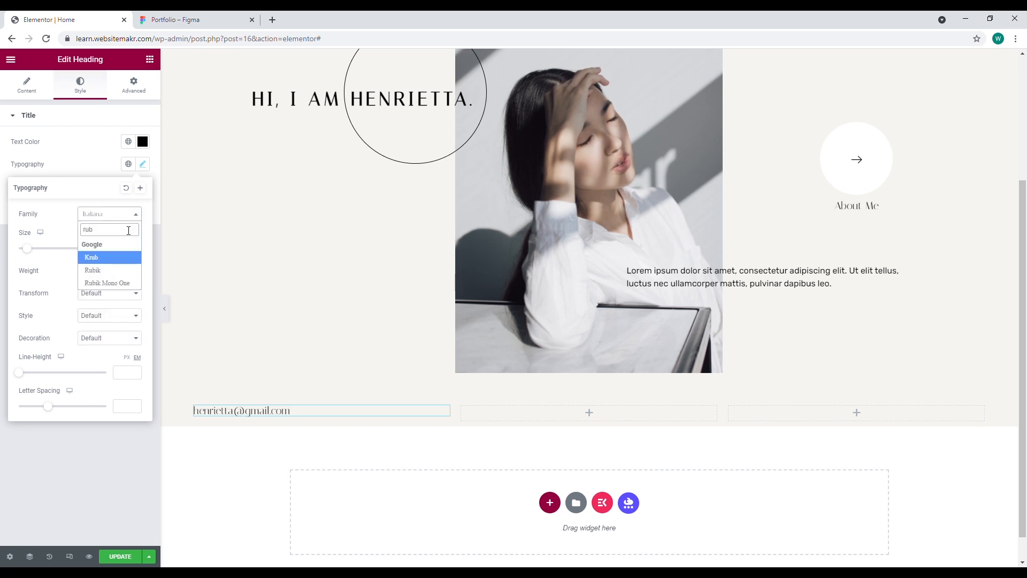
{"action": "key", "text": "Return"}
{"action": "left_click_drag", "start_coordinate": [126, 249], "coordinate": [109, 251]}
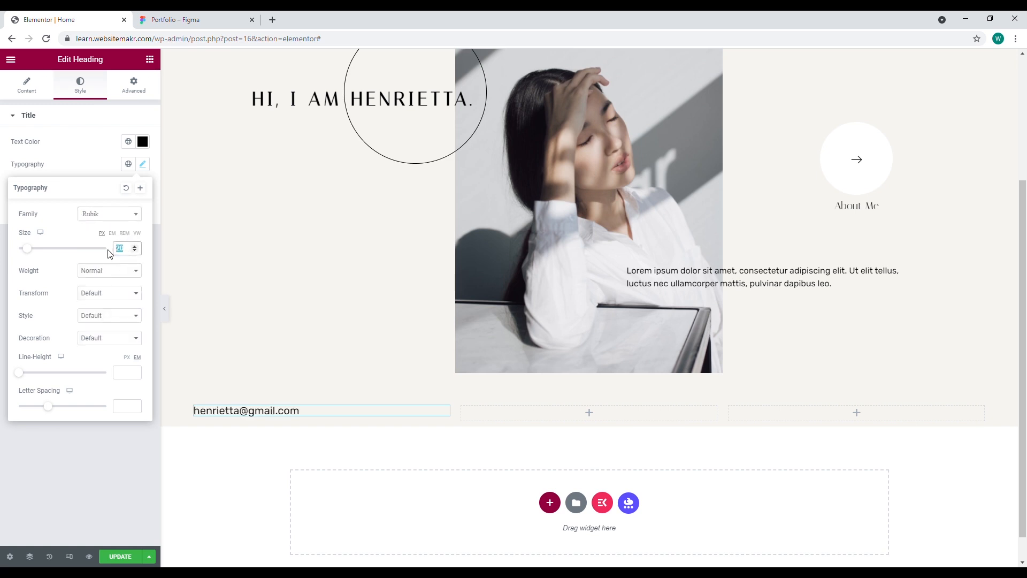
{"action": "type", "text": "15"}
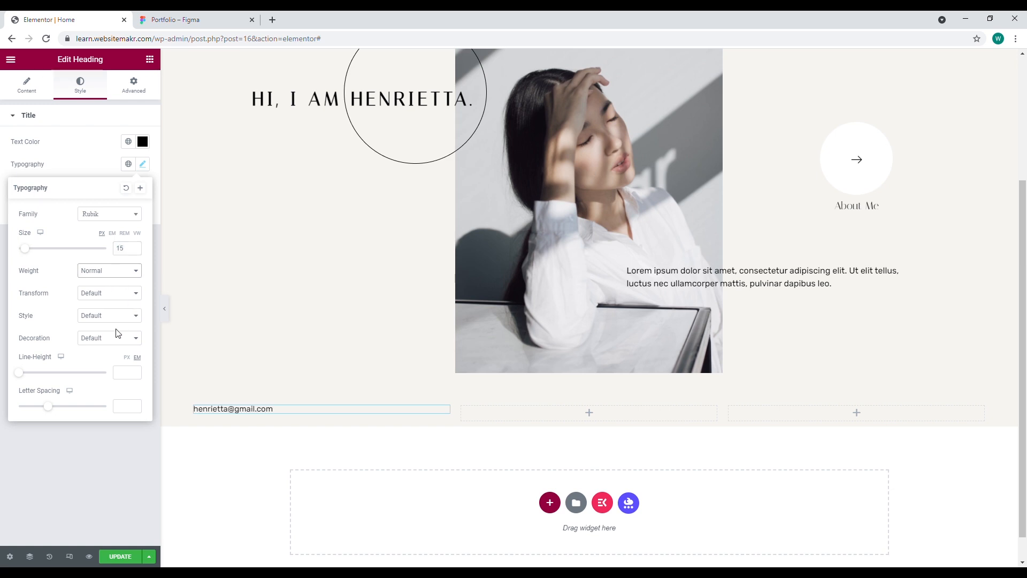
{"action": "left_click", "coordinate": [112, 374]}
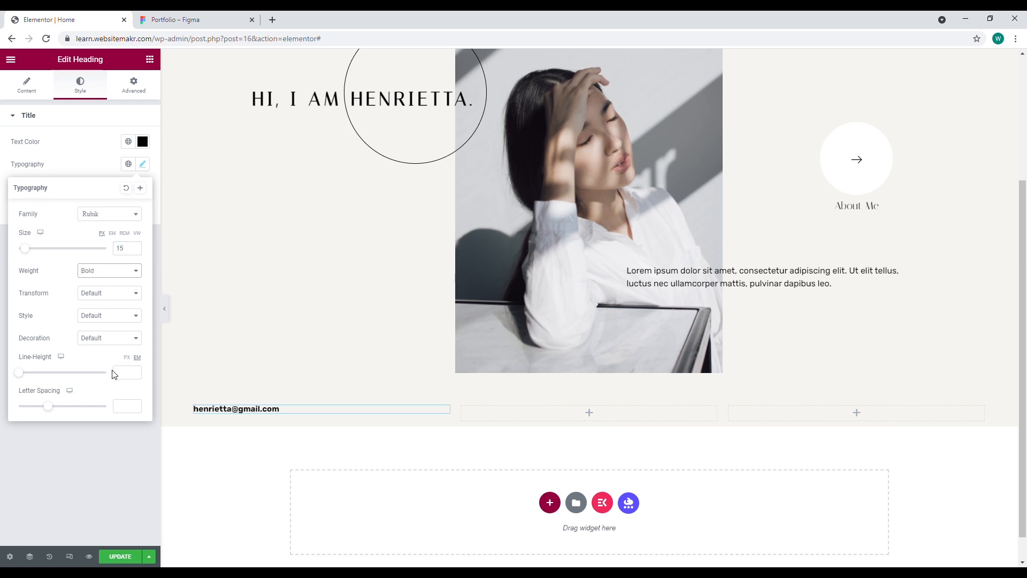
{"action": "left_click", "coordinate": [99, 368]}
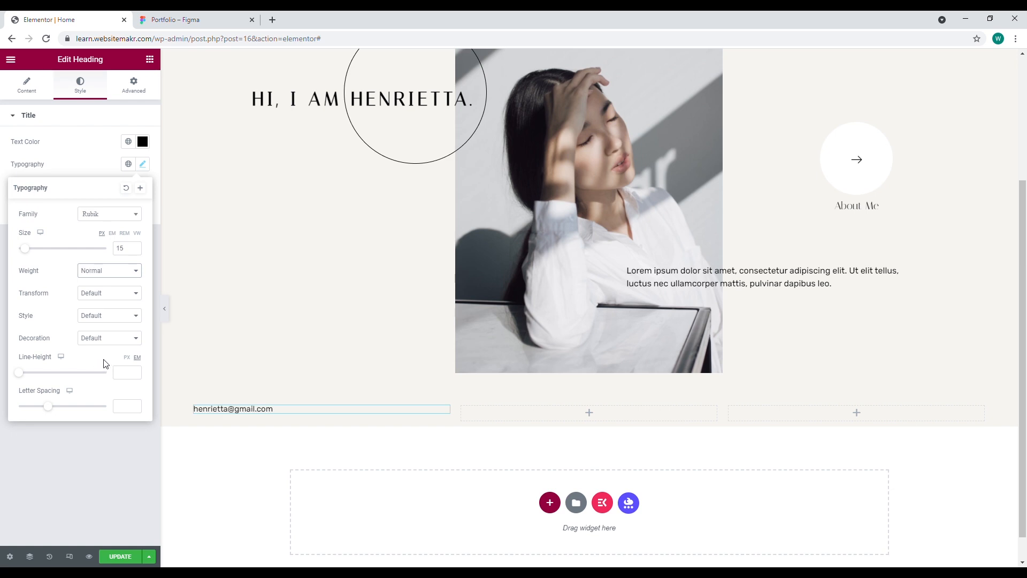
{"action": "left_click", "coordinate": [80, 156]}
Link the footer e-mail heading to a mailto address for the same e-mail
{"action": "left_click", "coordinate": [27, 84]}
{"action": "left_click", "coordinate": [27, 230]}
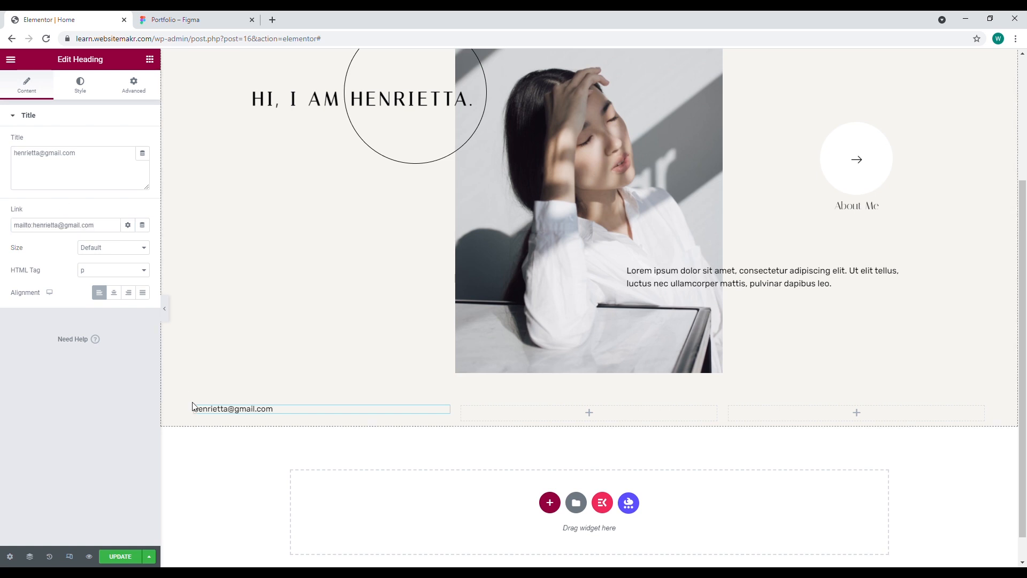
Find the Social Icons widget and add it to the middle column of the footer inner section
{"action": "left_click", "coordinate": [150, 59]}
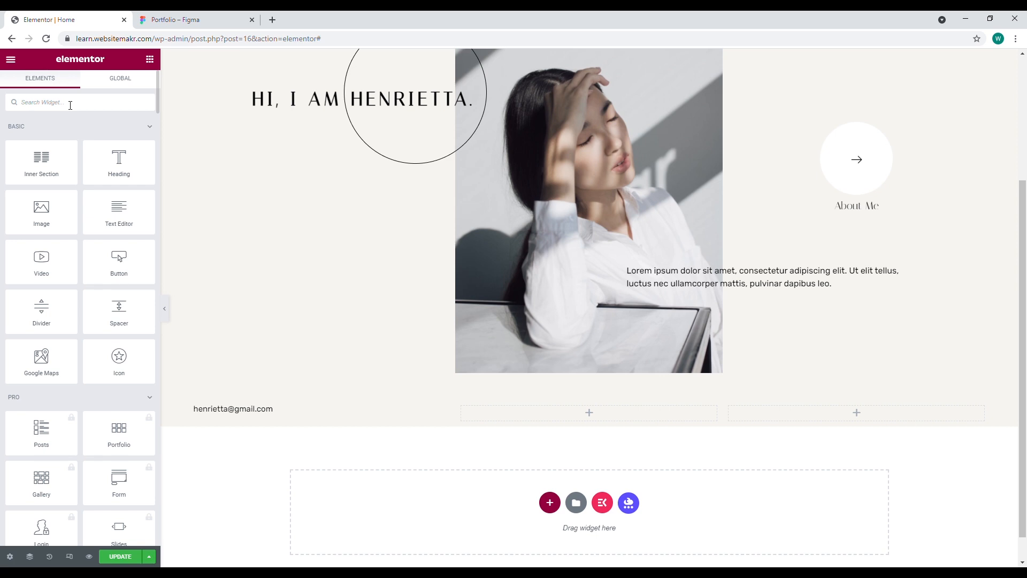
{"action": "type", "text": "oocail"}
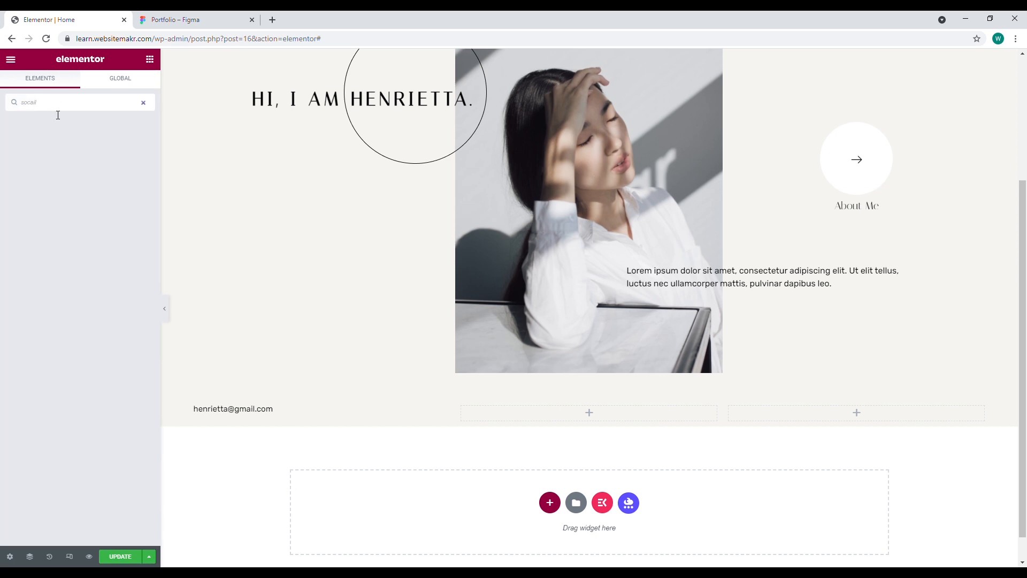
{"action": "key", "text": "BackSpace"}
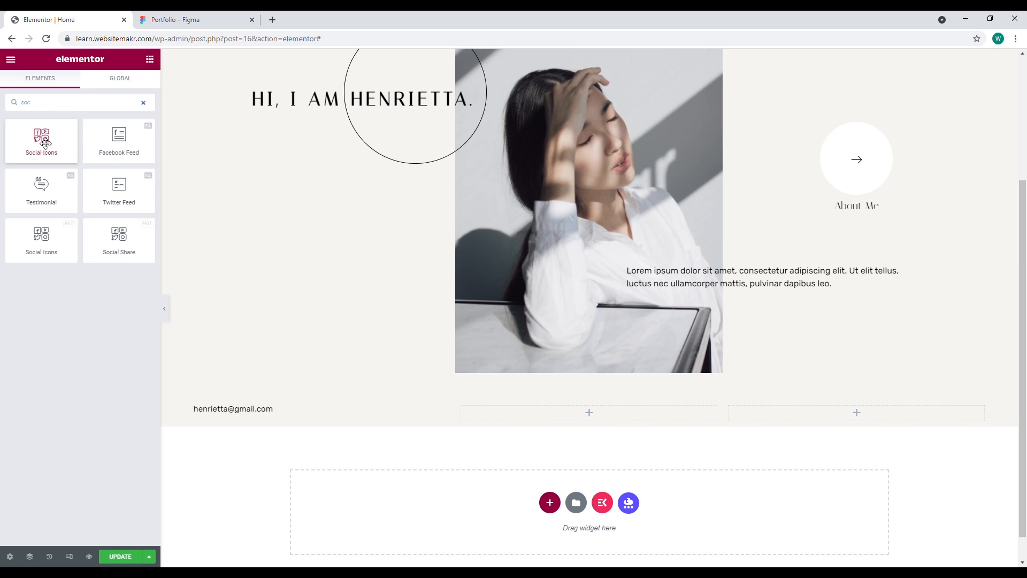
{"action": "left_click_drag", "start_coordinate": [41, 146], "coordinate": [596, 417]}
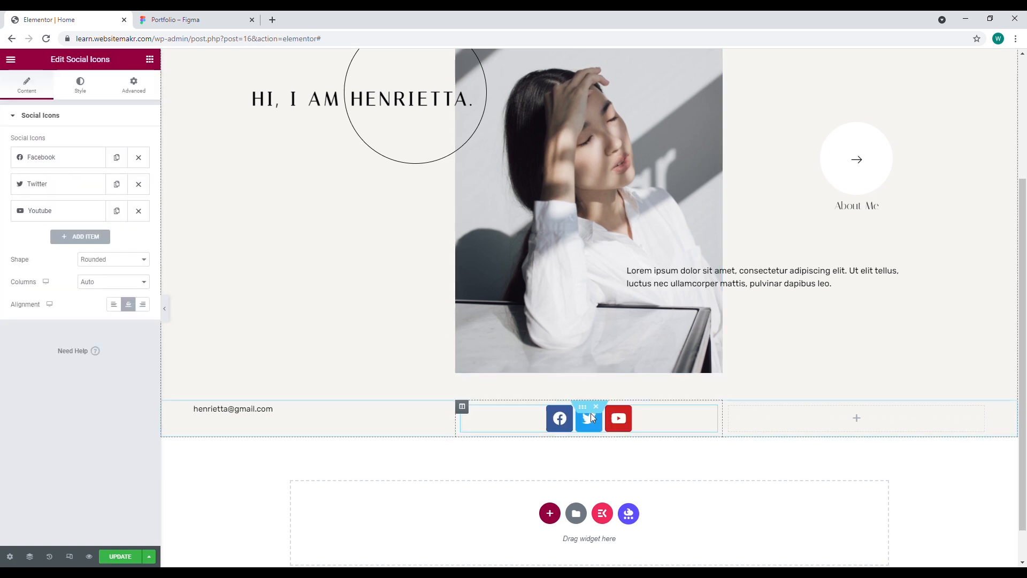
Check the footer icons in the Figma design, remove the Twitter item and add a LinkedIn item to the social icons
{"action": "left_click", "coordinate": [182, 19]}
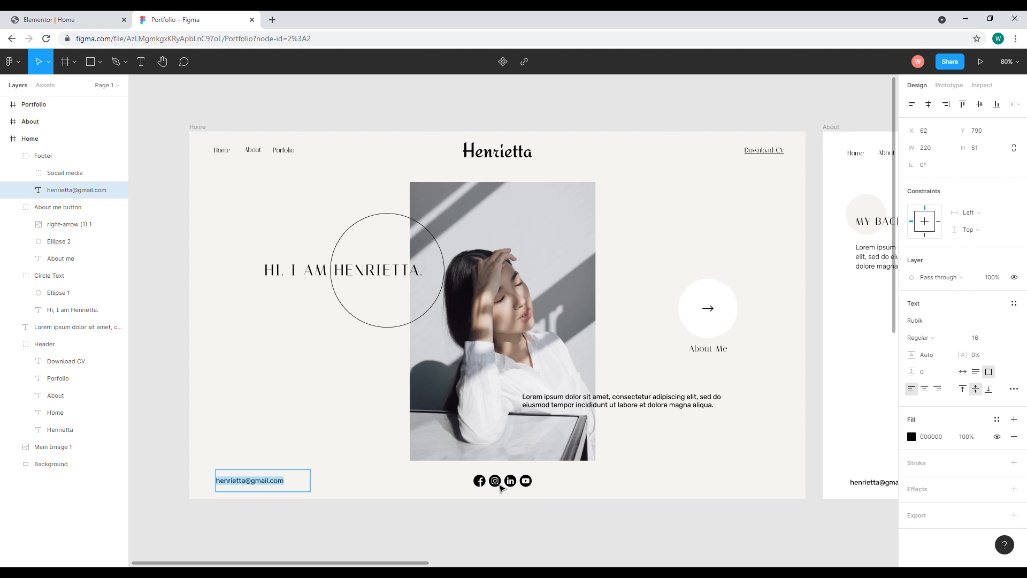
{"action": "left_click", "coordinate": [75, 19]}
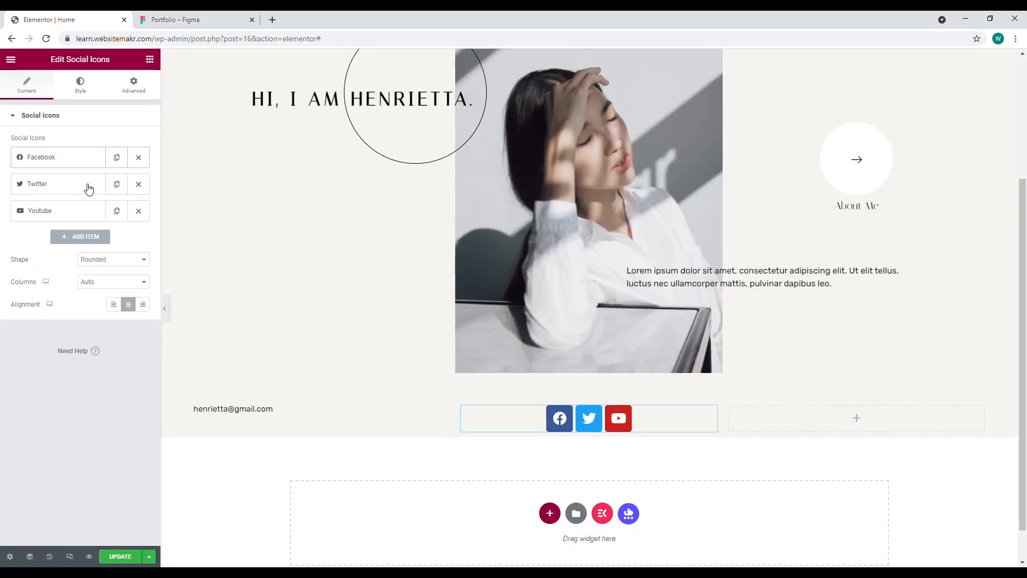
{"action": "left_click", "coordinate": [138, 184]}
{"action": "left_click", "coordinate": [102, 210]}
{"action": "left_click", "coordinate": [80, 265]}
{"action": "type", "text": "lin"}
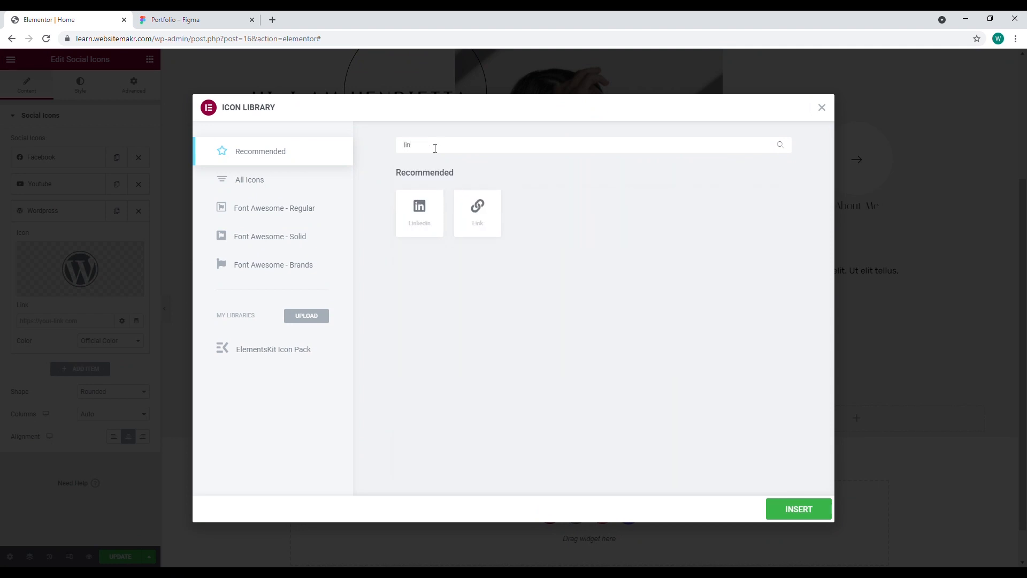
{"action": "left_click", "coordinate": [421, 199]}
{"action": "left_click", "coordinate": [799, 508]}
Add a fourth social icon item and give it the Instagram icon from the icon library
{"action": "left_click", "coordinate": [46, 211]}
{"action": "left_click", "coordinate": [80, 234]}
{"action": "left_click", "coordinate": [65, 239]}
{"action": "left_click", "coordinate": [64, 241]}
{"action": "left_click", "coordinate": [81, 295]}
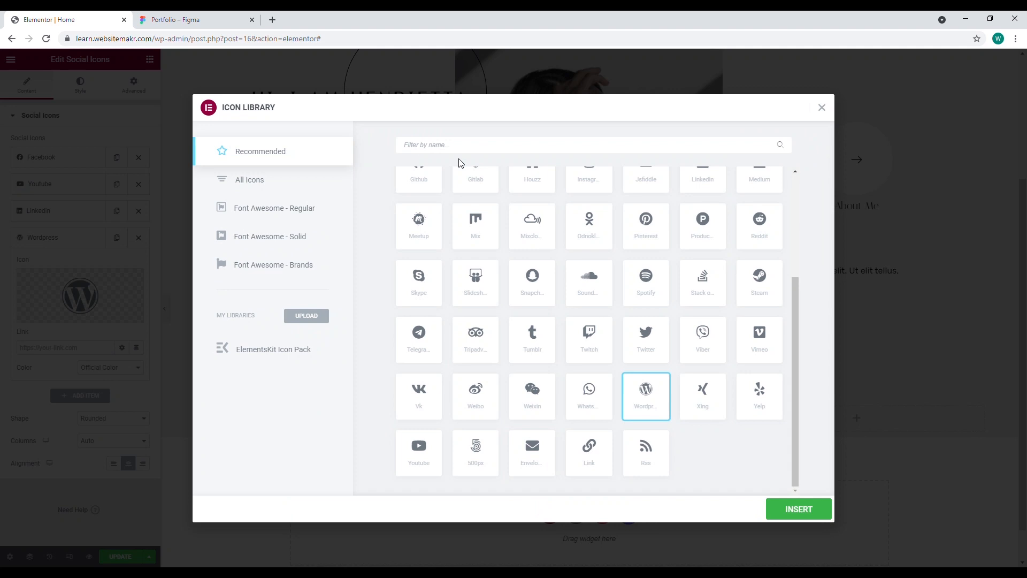
{"action": "type", "text": "ins"}
{"action": "left_click", "coordinate": [419, 211]}
{"action": "left_click", "coordinate": [799, 509]}
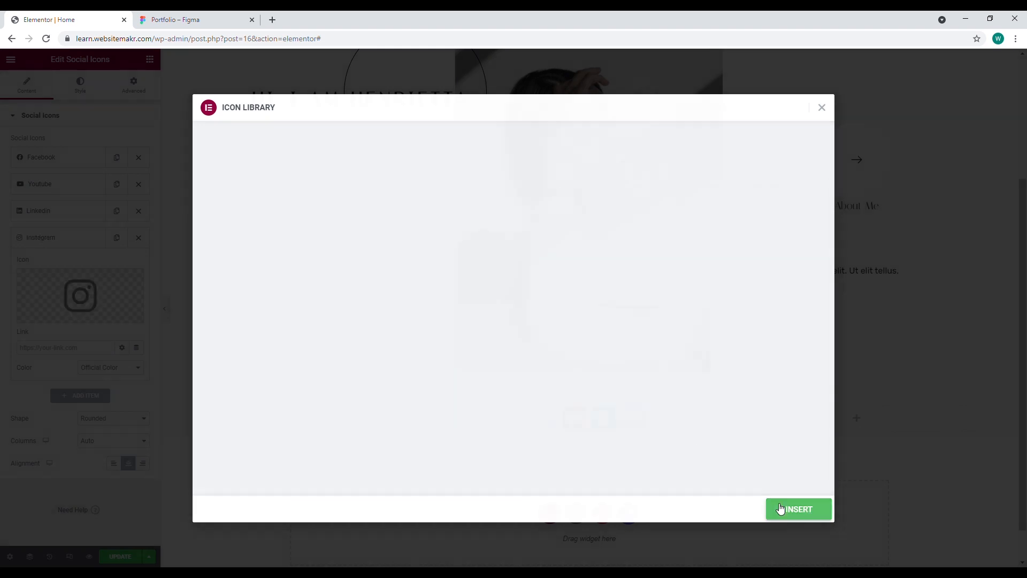
Reorder the social icons to match the Figma design: Facebook, Instagram, LinkedIn, YouTube
{"action": "left_click", "coordinate": [191, 21]}
{"action": "left_click", "coordinate": [59, 19]}
{"action": "left_click_drag", "start_coordinate": [55, 238], "coordinate": [58, 207]}
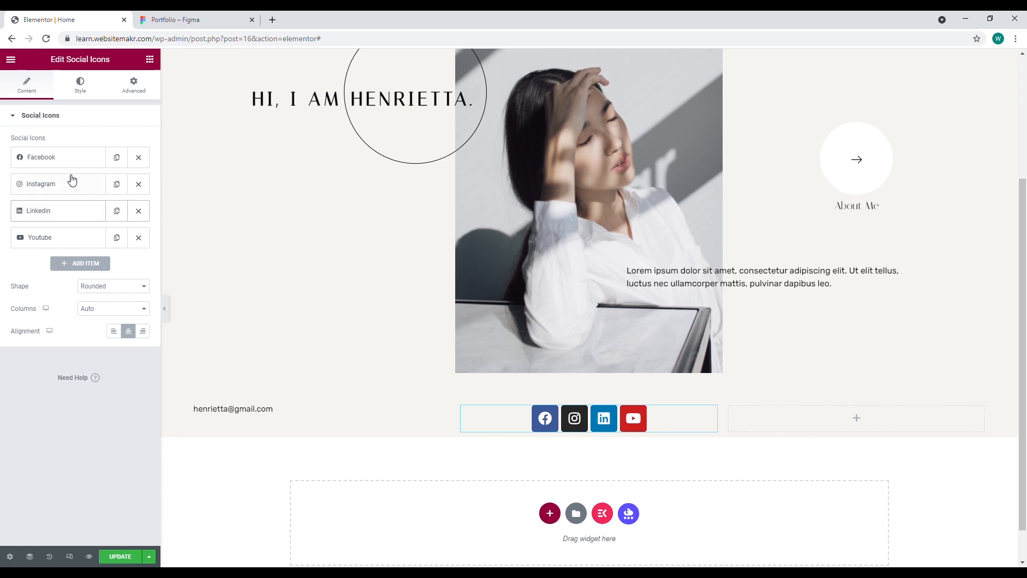
Give the social icons a custom primary color of #000000 and the Circle shape
{"action": "left_click", "coordinate": [81, 86]}
{"action": "left_click", "coordinate": [117, 169]}
{"action": "left_click", "coordinate": [143, 164]}
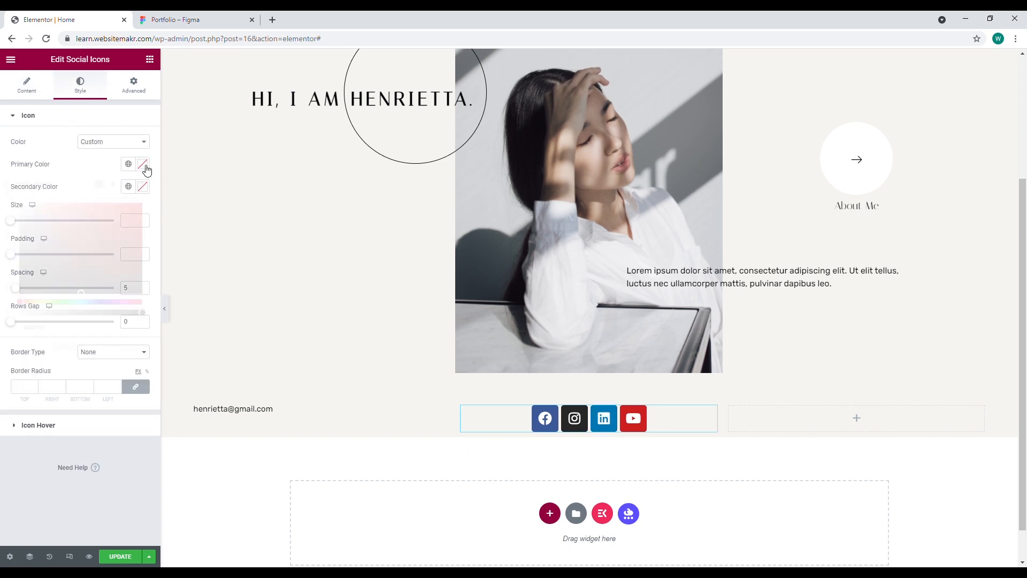
{"action": "left_click_drag", "start_coordinate": [33, 238], "coordinate": [18, 296]}
{"action": "left_click", "coordinate": [68, 150]}
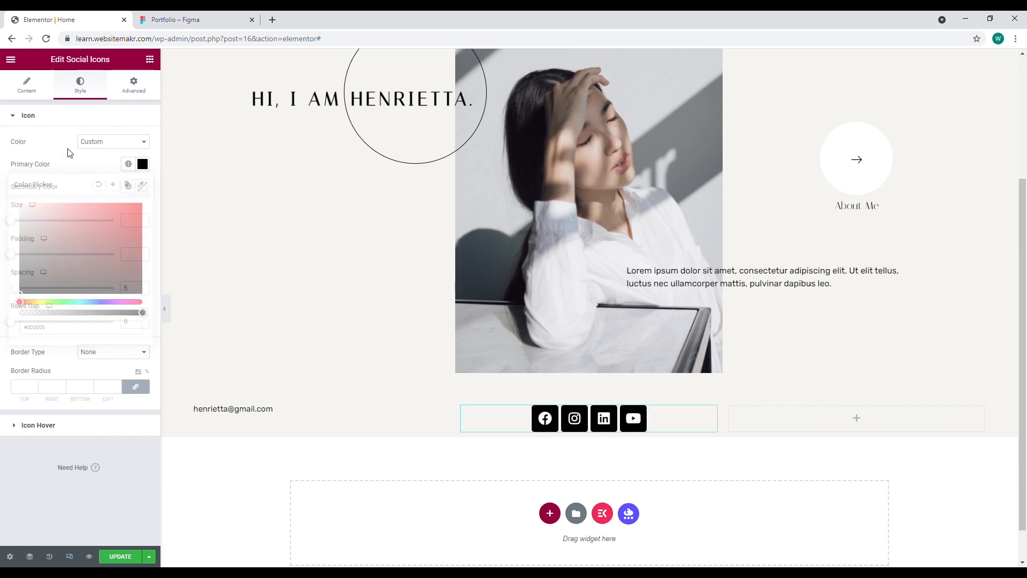
{"action": "left_click", "coordinate": [31, 90]}
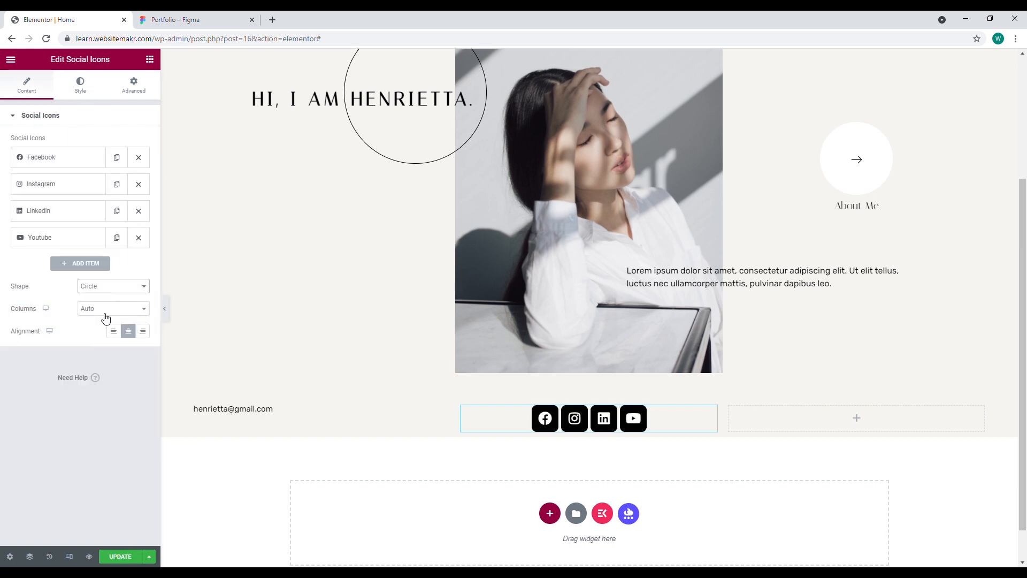
Set the social icons' size to 15 and padding to 0.5 after trying a size of 18
{"action": "left_click", "coordinate": [84, 95]}
{"action": "left_click_drag", "start_coordinate": [16, 223], "coordinate": [19, 225]}
{"action": "left_click", "coordinate": [144, 226]}
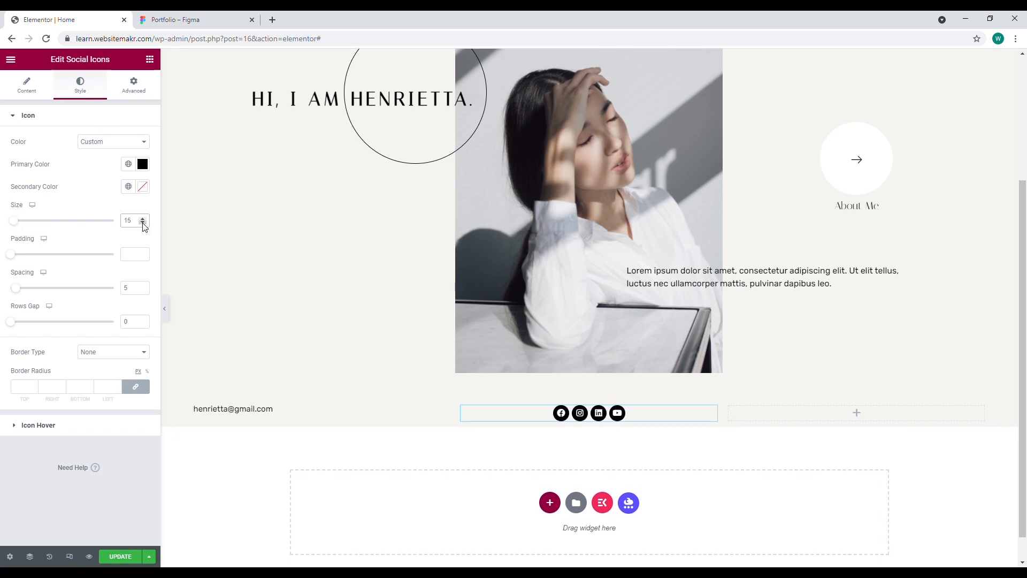
{"action": "left_click_drag", "start_coordinate": [16, 259], "coordinate": [25, 260]}
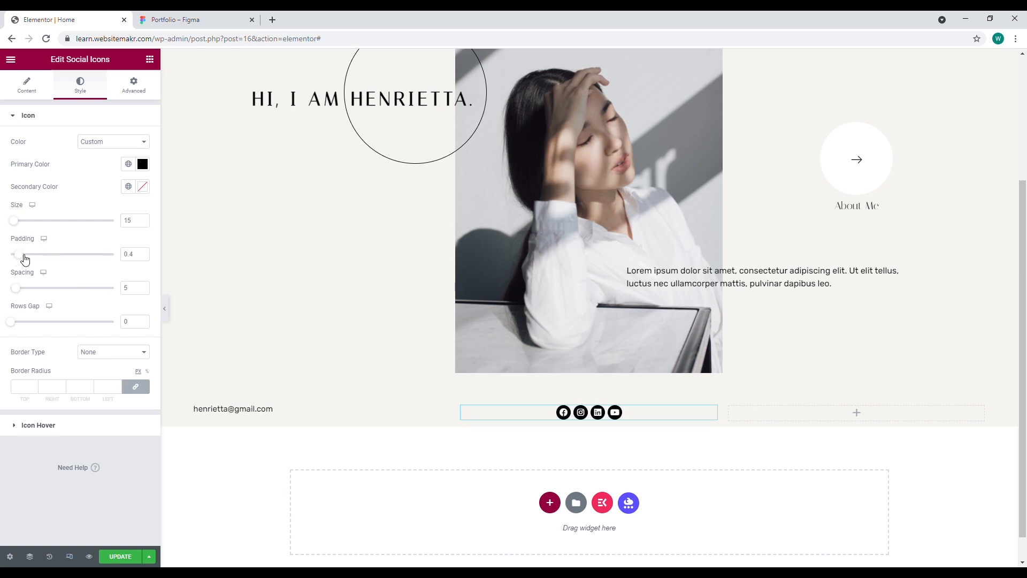
{"action": "left_click", "coordinate": [144, 251]}
{"action": "left_click", "coordinate": [143, 218]}
{"action": "left_click", "coordinate": [143, 218]}
{"action": "left_click", "coordinate": [142, 218]}
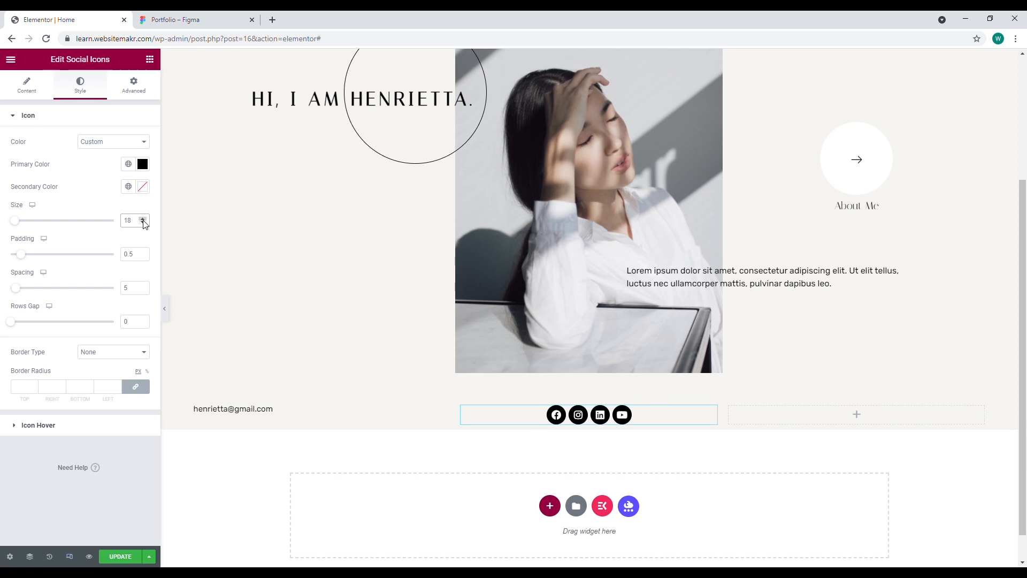
{"action": "left_click", "coordinate": [143, 223]}
{"action": "left_click", "coordinate": [143, 222]}
{"action": "left_click", "coordinate": [142, 222]}
Try a larger padding on the social icons, and lower it to 0
{"action": "left_click", "coordinate": [143, 251]}
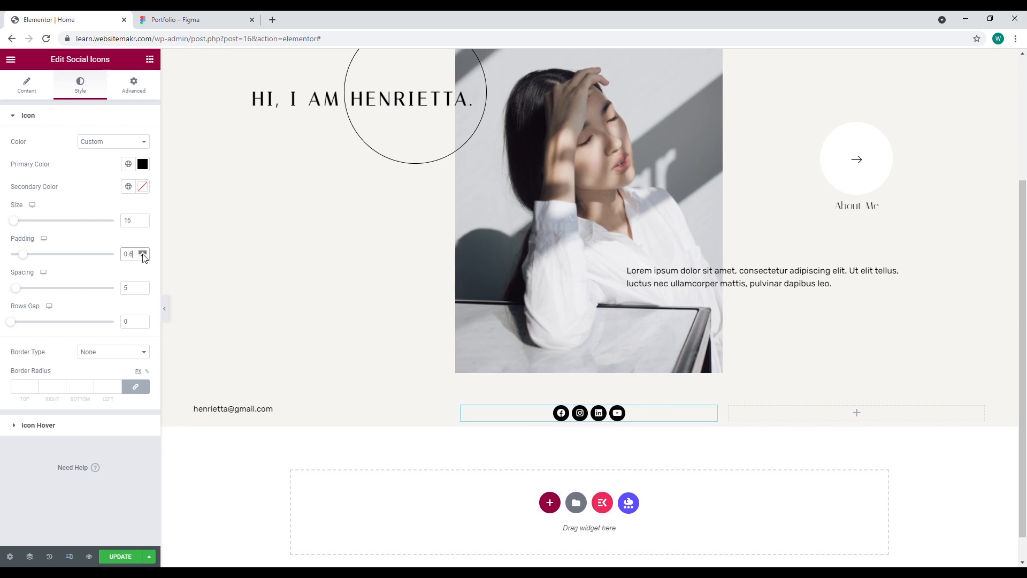
{"action": "left_click", "coordinate": [143, 251]}
{"action": "left_click", "coordinate": [143, 251]}
{"action": "left_click", "coordinate": [142, 252]}
{"action": "left_click", "coordinate": [143, 257]}
{"action": "left_click", "coordinate": [143, 257]}
{"action": "left_click", "coordinate": [143, 257]}
{"action": "left_click", "coordinate": [143, 257]}
{"action": "left_click", "coordinate": [142, 256]}
{"action": "left_click", "coordinate": [143, 257]}
{"action": "left_click", "coordinate": [142, 256]}
{"action": "left_click", "coordinate": [143, 257]}
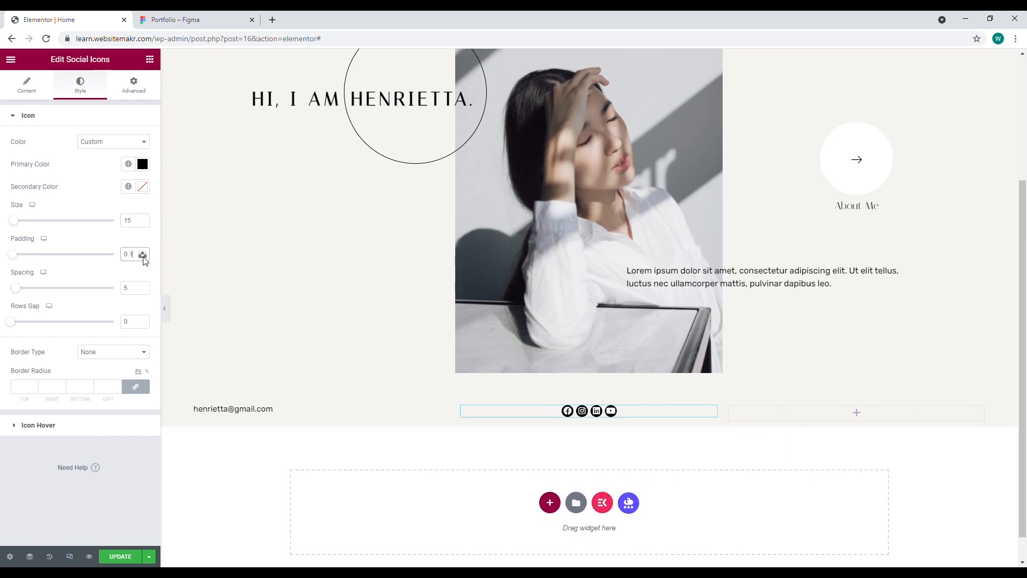
{"action": "left_click", "coordinate": [143, 286]}
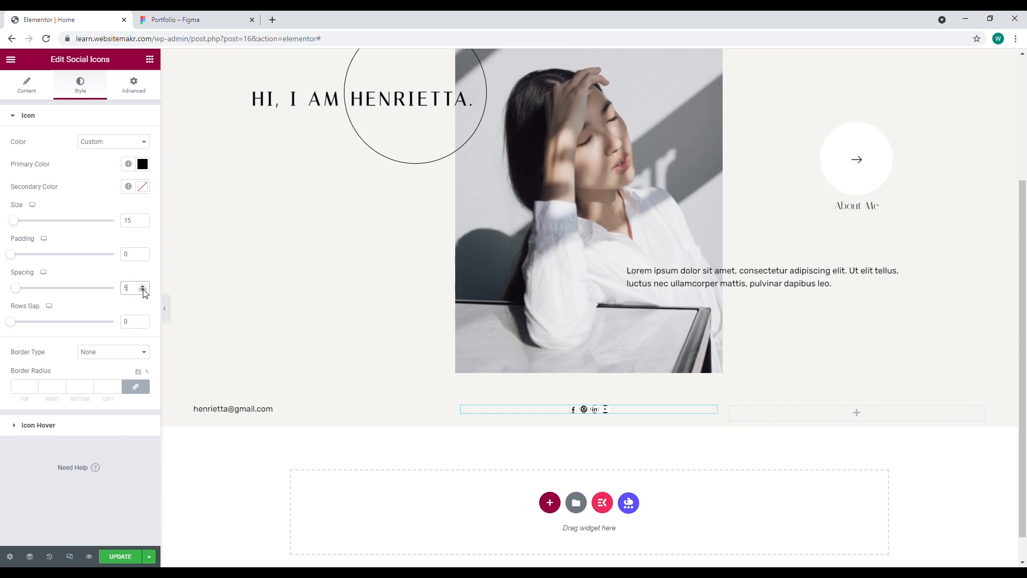
Increase the social icons' size to 20 and their padding to 0.4
{"action": "left_click", "coordinate": [143, 219]}
{"action": "left_click", "coordinate": [143, 219]}
{"action": "left_click", "coordinate": [143, 219]}
{"action": "left_click", "coordinate": [143, 218]}
{"action": "left_click", "coordinate": [143, 219]}
{"action": "left_click", "coordinate": [143, 219]}
{"action": "left_click", "coordinate": [143, 252]}
{"action": "left_click", "coordinate": [143, 252]}
{"action": "left_click", "coordinate": [143, 252]}
{"action": "left_click", "coordinate": [143, 252]}
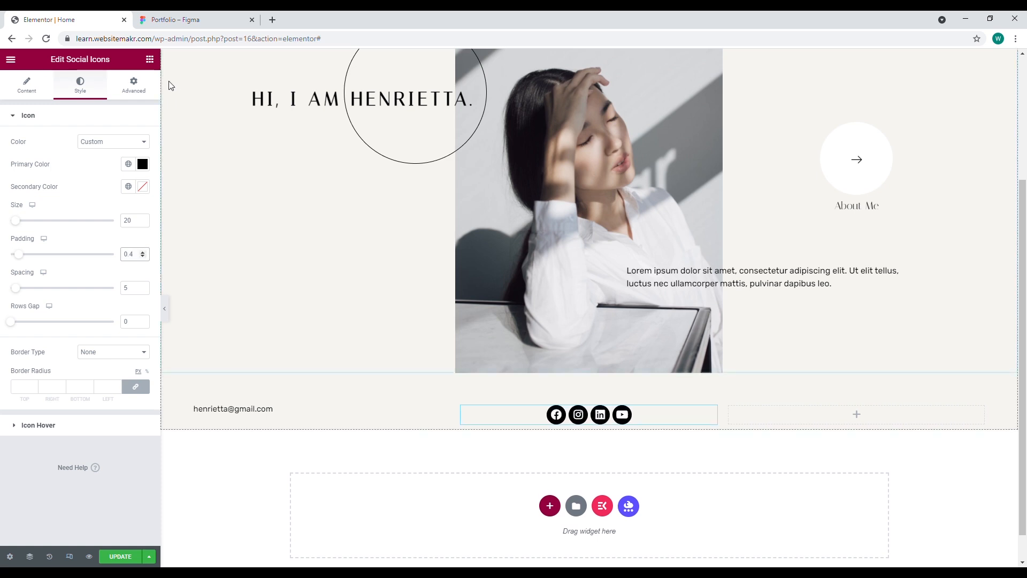
Compare the footer icons with the Figma design and reduce the social icons' size to 18
{"action": "left_click", "coordinate": [174, 20]}
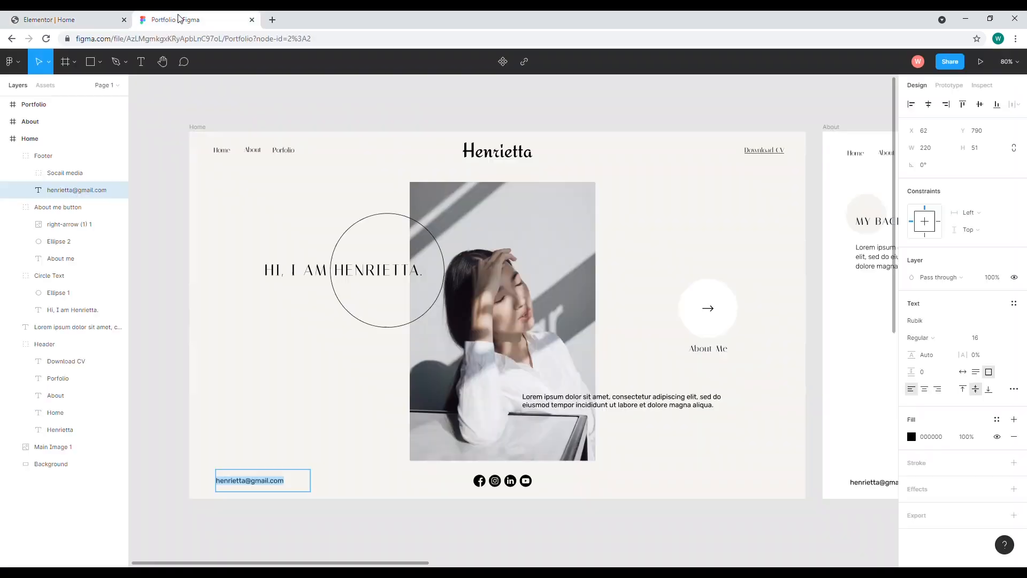
{"action": "left_click", "coordinate": [66, 19]}
{"action": "left_click", "coordinate": [143, 223]}
{"action": "left_click", "coordinate": [143, 223]}
{"action": "left_click", "coordinate": [143, 223]}
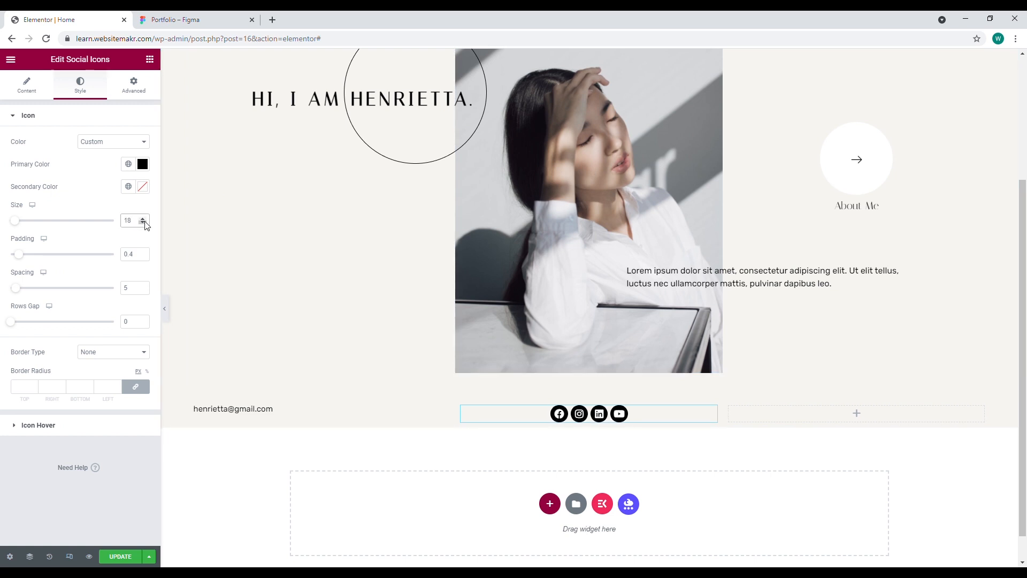
Preview the home page without the editor panel, update it, and open the live page
{"action": "left_click", "coordinate": [164, 309]}
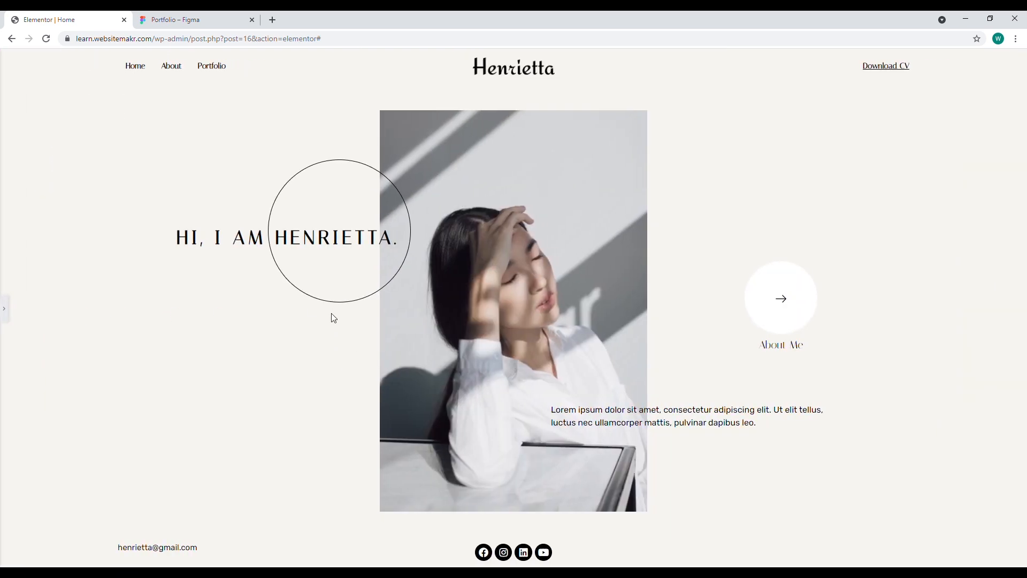
{"action": "left_click", "coordinate": [4, 309]}
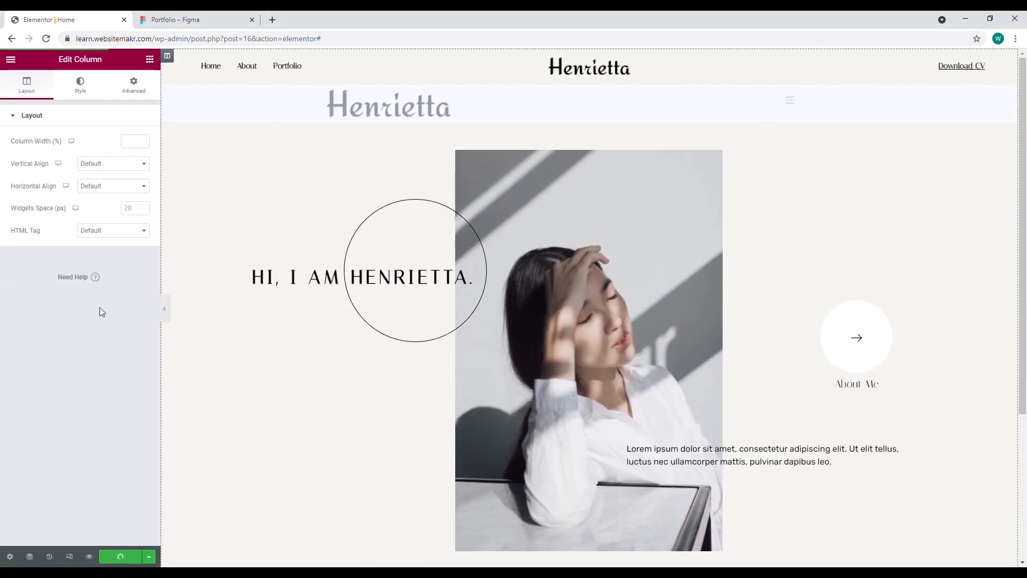
{"action": "left_click", "coordinate": [18, 61]}
{"action": "left_click", "coordinate": [93, 225]}
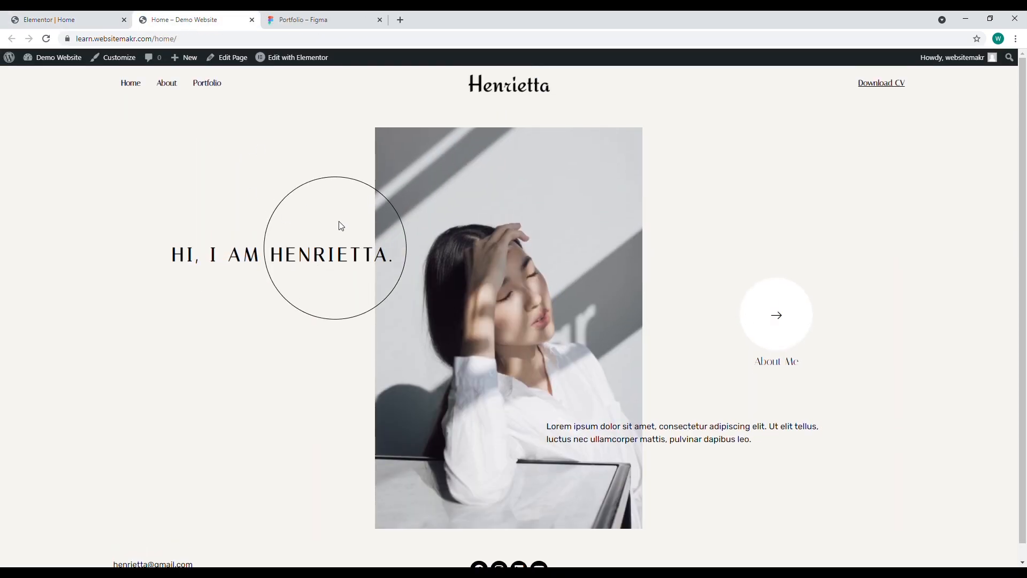
Return to the Elementor editor, exit to the WordPress dashboard and open the list of all pages
{"action": "left_click", "coordinate": [89, 19]}
{"action": "left_click", "coordinate": [184, 20]}
{"action": "left_click", "coordinate": [82, 21]}
{"action": "left_click", "coordinate": [67, 252]}
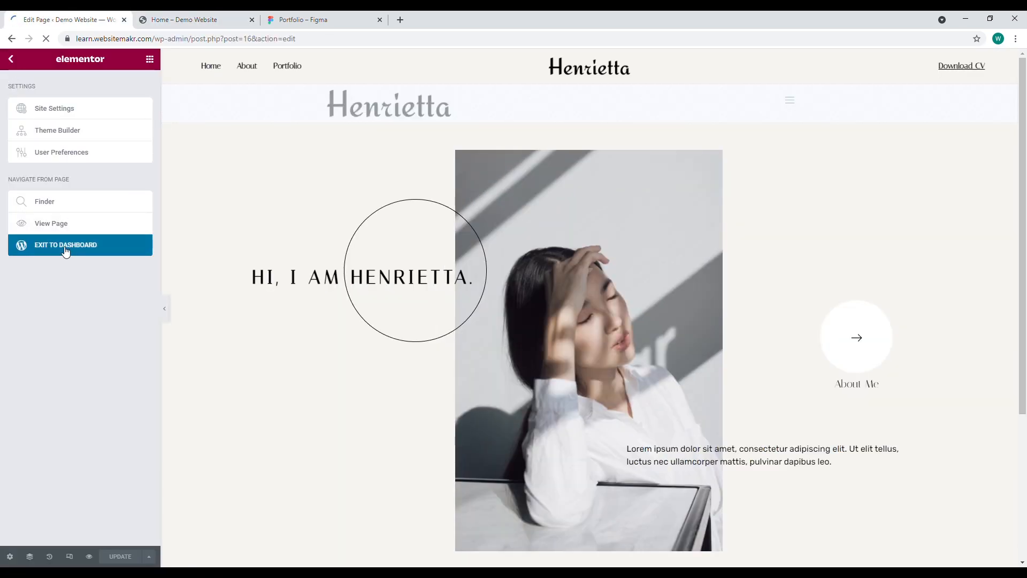
{"action": "left_click", "coordinate": [12, 73]}
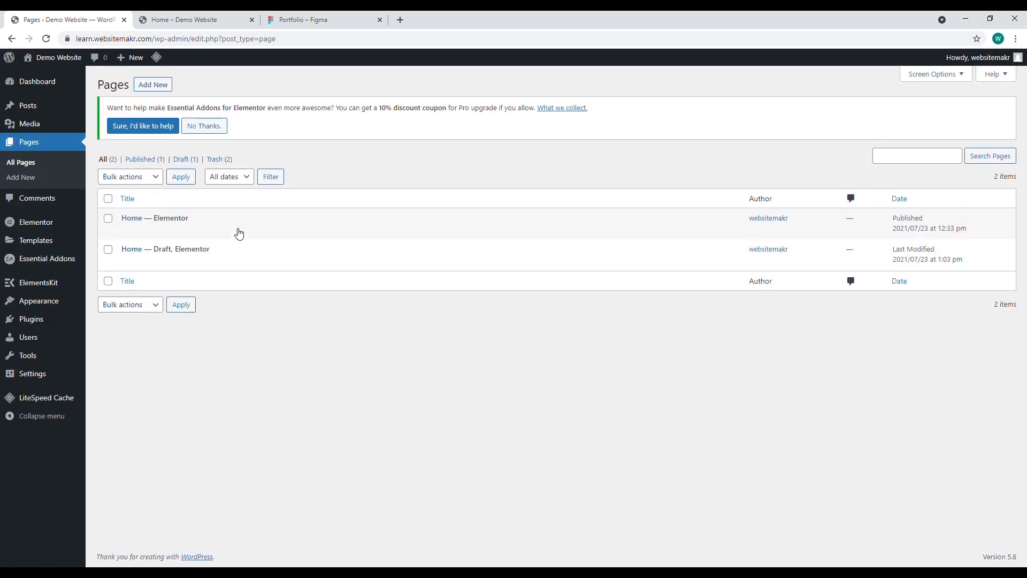
Open the draft copy of the Home page, change its title to About and publish it
{"action": "left_click", "coordinate": [127, 262]}
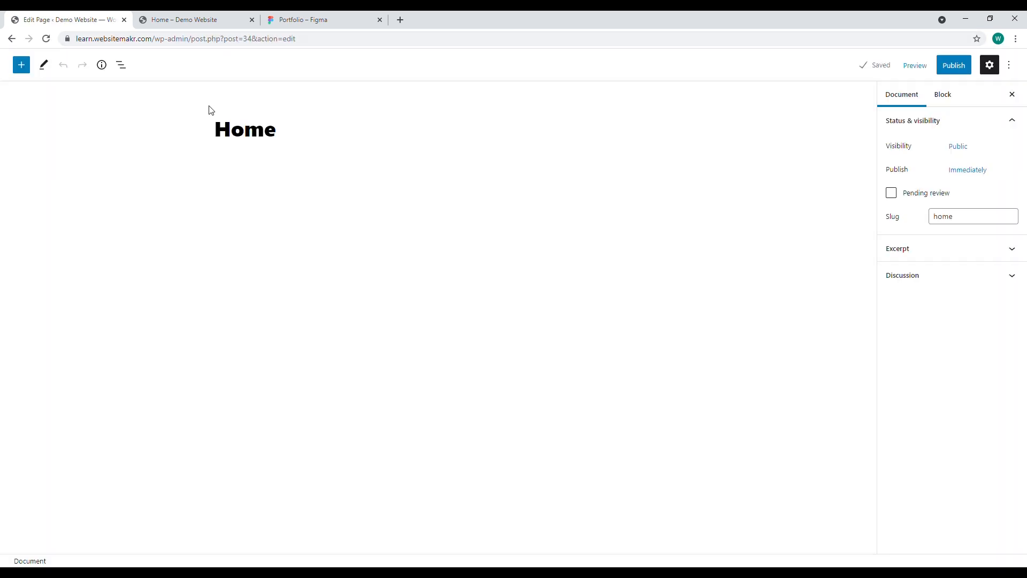
{"action": "left_click", "coordinate": [252, 19]}
{"action": "left_click_drag", "start_coordinate": [277, 130], "coordinate": [214, 138]}
{"action": "type", "text": "About"}
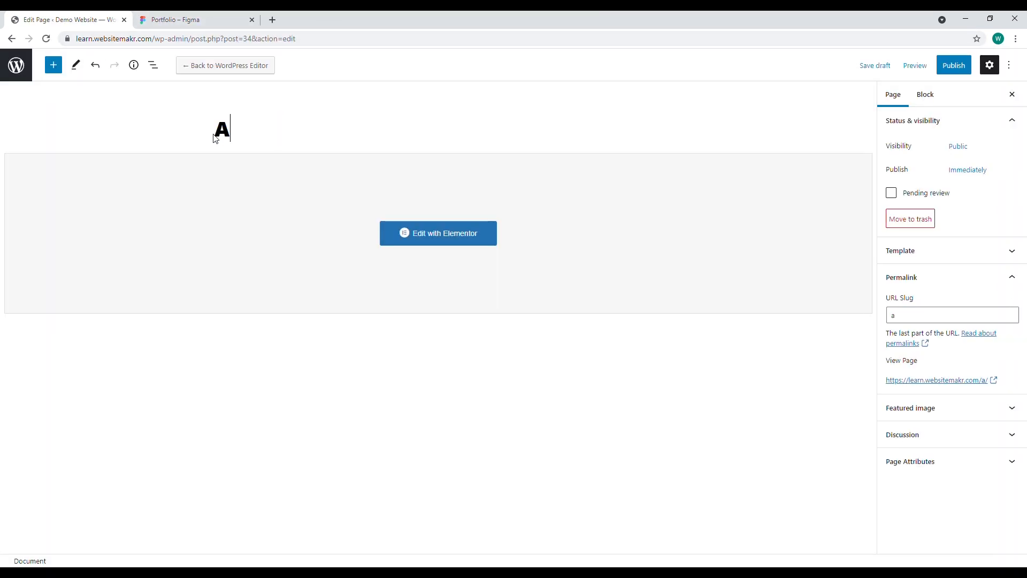
{"action": "left_click", "coordinate": [962, 68]}
{"action": "left_click", "coordinate": [923, 70]}
Open the About page in Elementor and review the About frame in the Figma design
{"action": "left_click", "coordinate": [459, 235]}
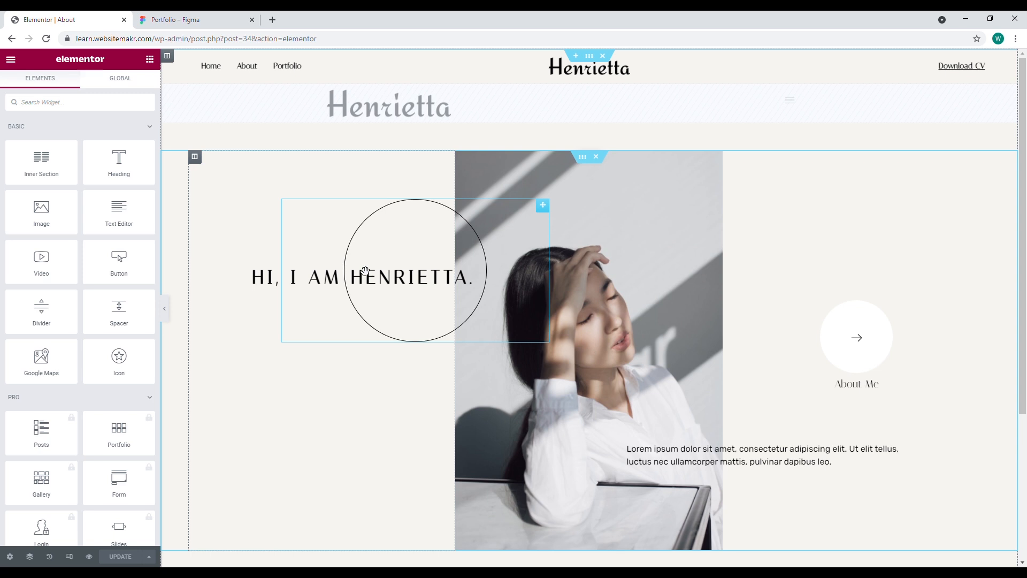
{"action": "scroll", "coordinate": [494, 345], "scroll_direction": "down", "scroll_amount": 3}
{"action": "scroll", "coordinate": [494, 345], "scroll_direction": "up", "scroll_amount": 3}
{"action": "left_click", "coordinate": [177, 17]}
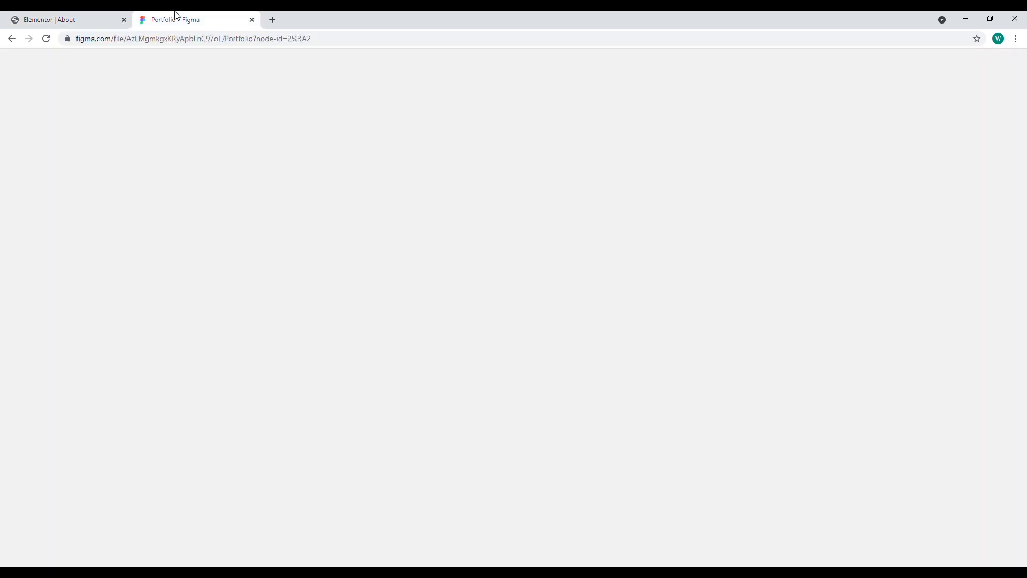
{"action": "left_click_drag", "start_coordinate": [212, 563], "coordinate": [453, 565]}
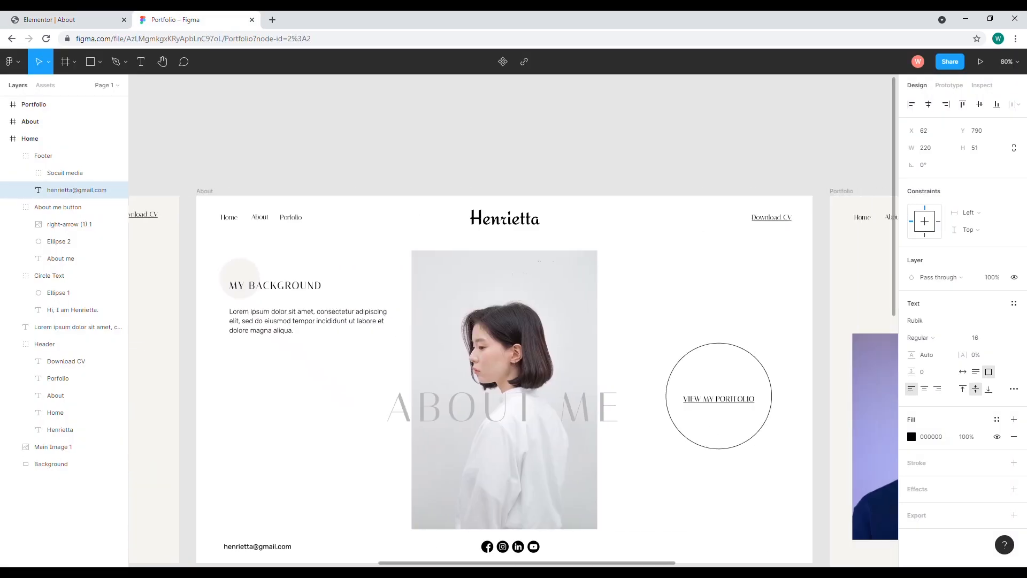
{"action": "scroll", "coordinate": [459, 463], "scroll_direction": "down", "scroll_amount": 2}
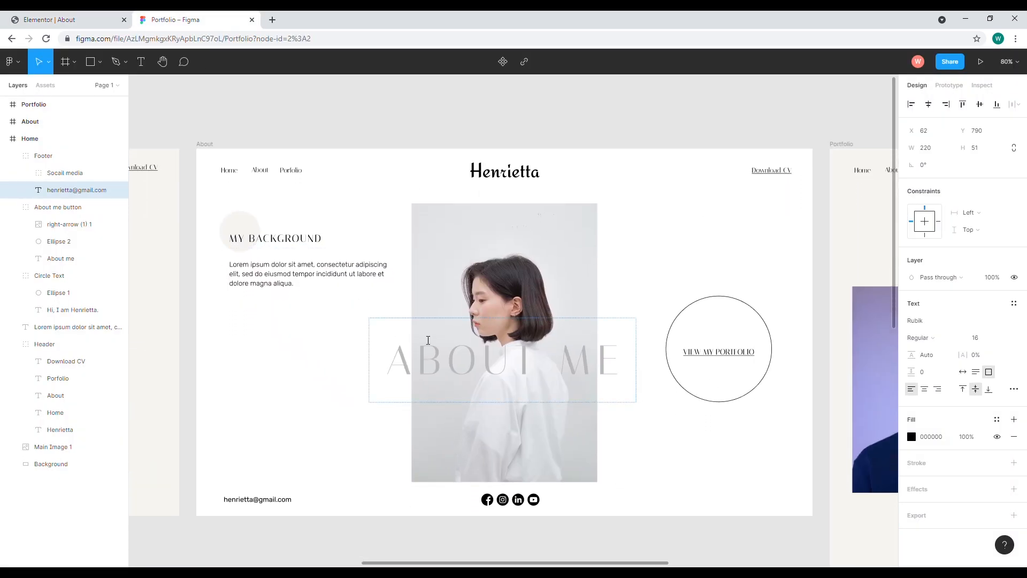
Back in Elementor, delete the arrow icon, the About Me heading and the lorem ipsum text from the copied Home layout
{"action": "left_click", "coordinate": [51, 19]}
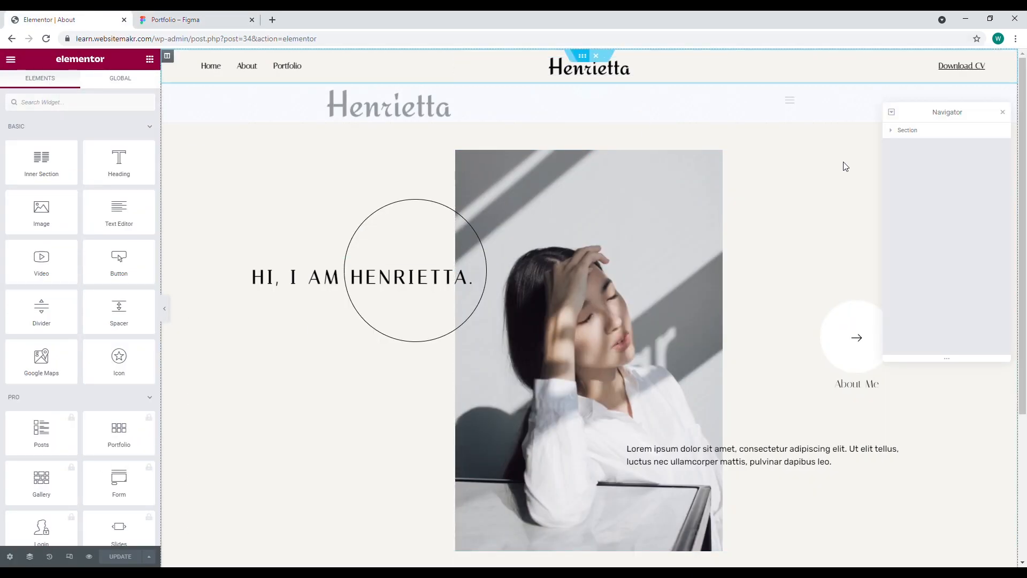
{"action": "left_click", "coordinate": [731, 133]}
{"action": "left_click", "coordinate": [81, 87]}
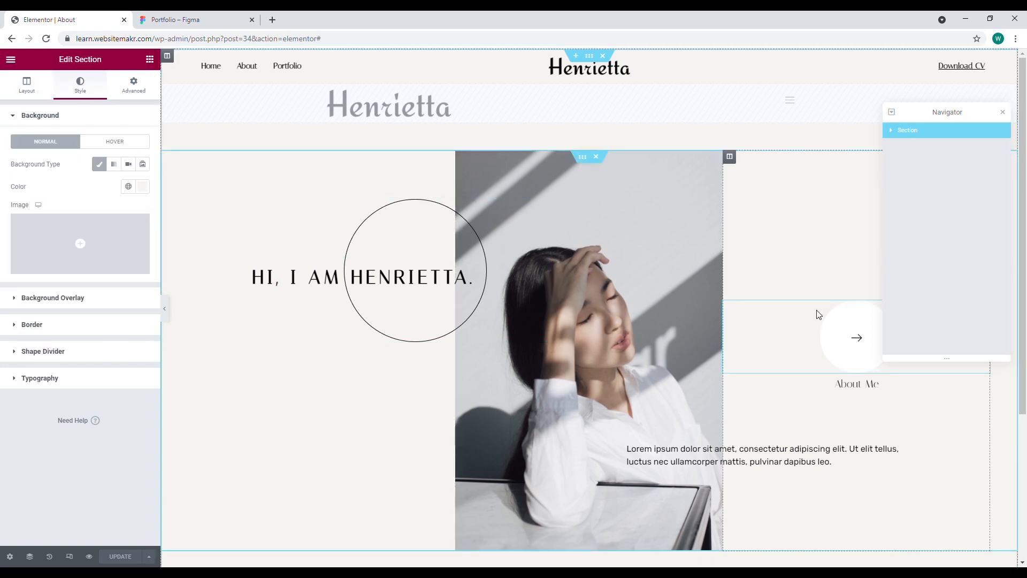
{"action": "right_click", "coordinate": [843, 341]}
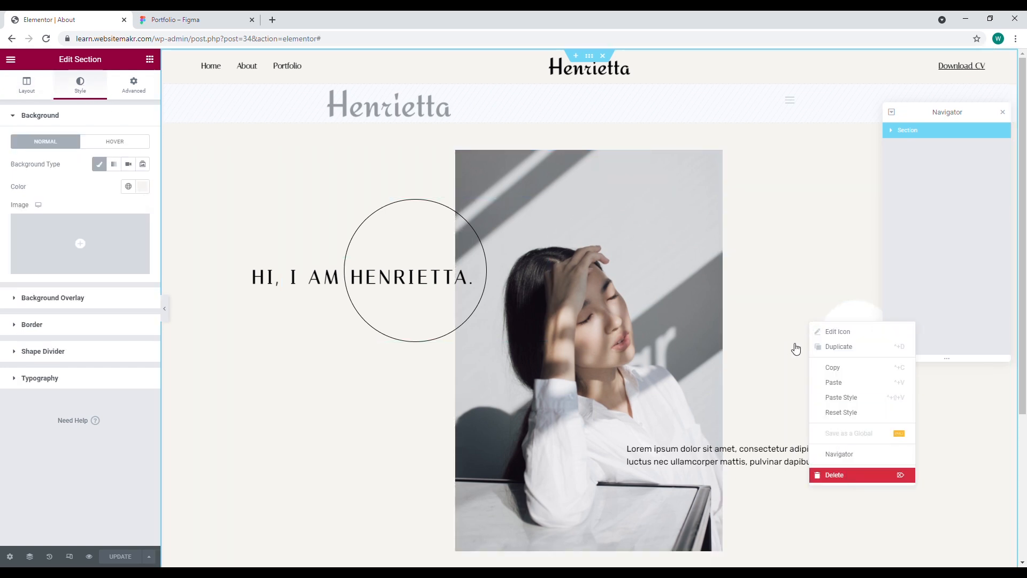
{"action": "left_click", "coordinate": [796, 349]}
{"action": "right_click", "coordinate": [850, 383]}
{"action": "left_click", "coordinate": [872, 535]}
{"action": "right_click", "coordinate": [840, 451]}
{"action": "left_click", "coordinate": [848, 556]}
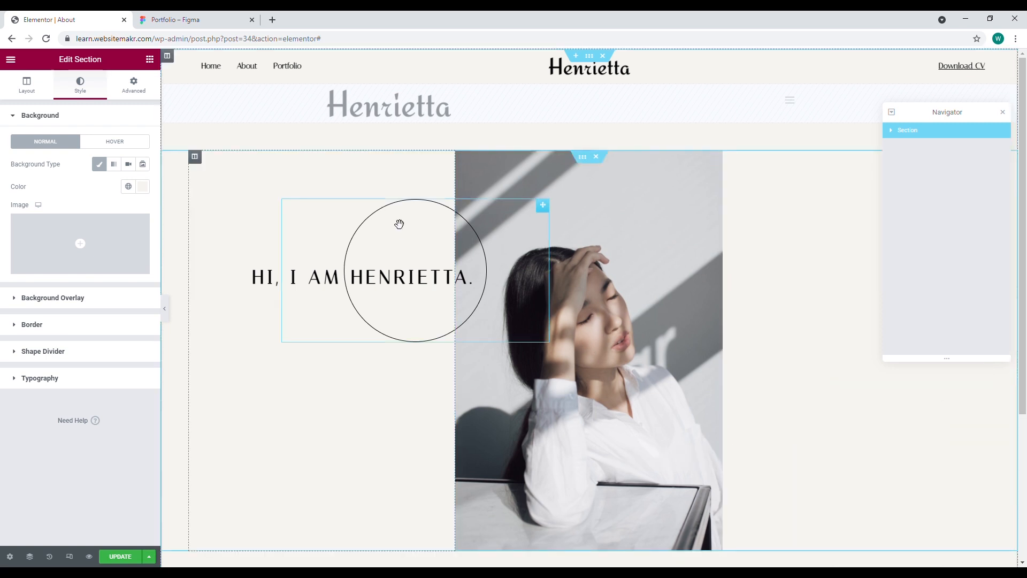
Delete the circle, the "Hi, I am Henrietta." heading and the leftover spacers from the columns beside the portrait
{"action": "right_click", "coordinate": [399, 224]}
{"action": "key", "text": "Delete"}
{"action": "right_click", "coordinate": [328, 273]}
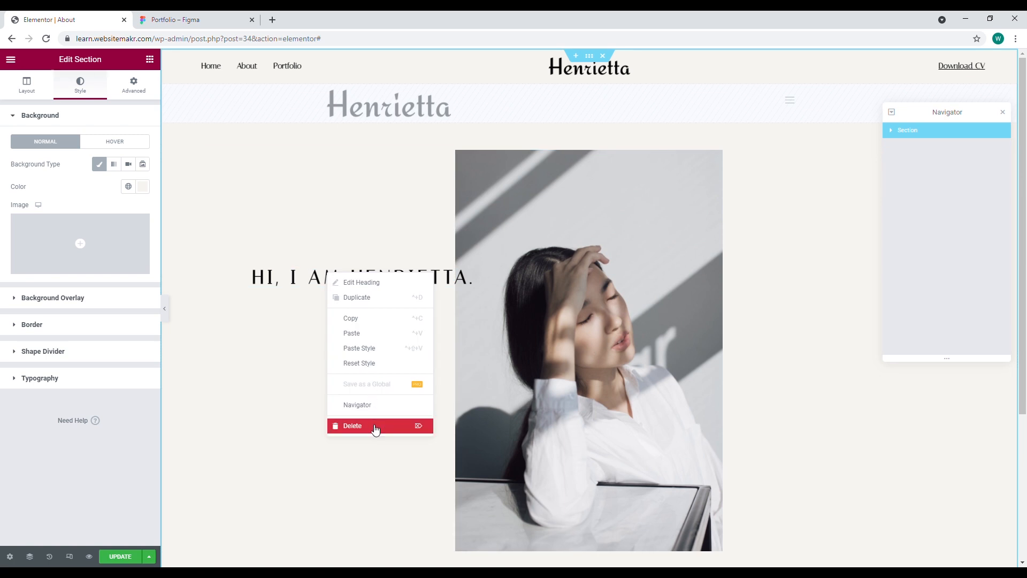
{"action": "key", "text": "Delete"}
{"action": "right_click", "coordinate": [455, 154]}
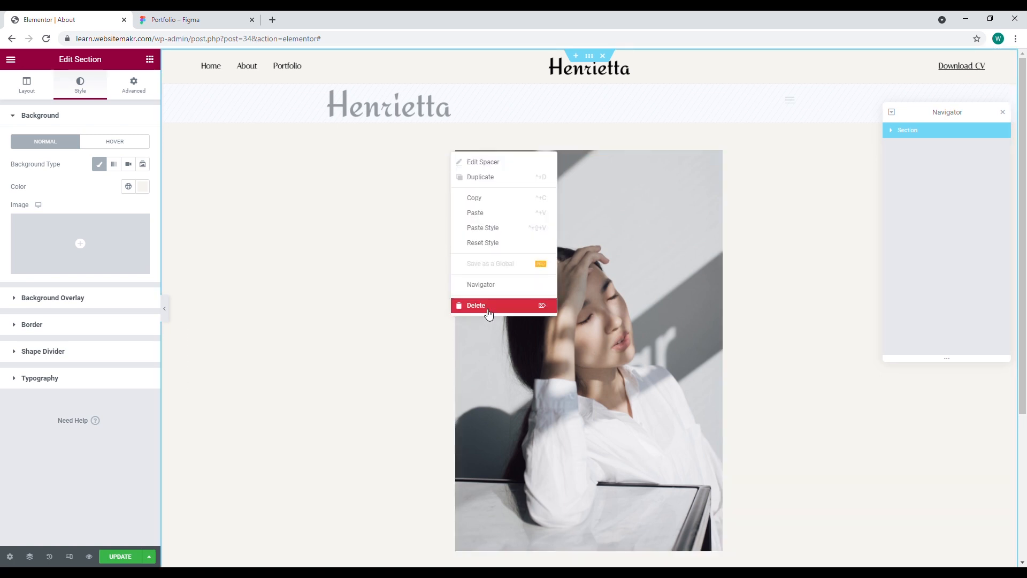
{"action": "left_click", "coordinate": [476, 305]}
{"action": "right_click", "coordinate": [851, 523]}
{"action": "left_click", "coordinate": [880, 556]}
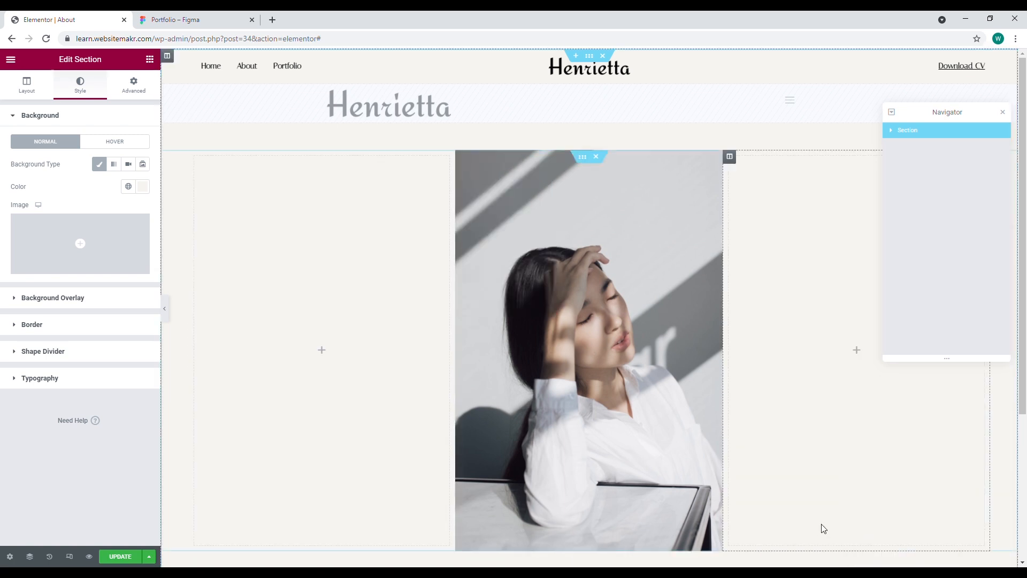
Set the page section's background colour to white
{"action": "left_click", "coordinate": [143, 186]}
{"action": "left_click_drag", "start_coordinate": [44, 252], "coordinate": [21, 227]}
{"action": "left_click", "coordinate": [59, 170]}
Switch to Figma and export the about me 1 portrait from the About frame as a PNG
{"action": "left_click", "coordinate": [176, 20]}
{"action": "left_click", "coordinate": [495, 290]}
{"action": "left_click", "coordinate": [495, 290]}
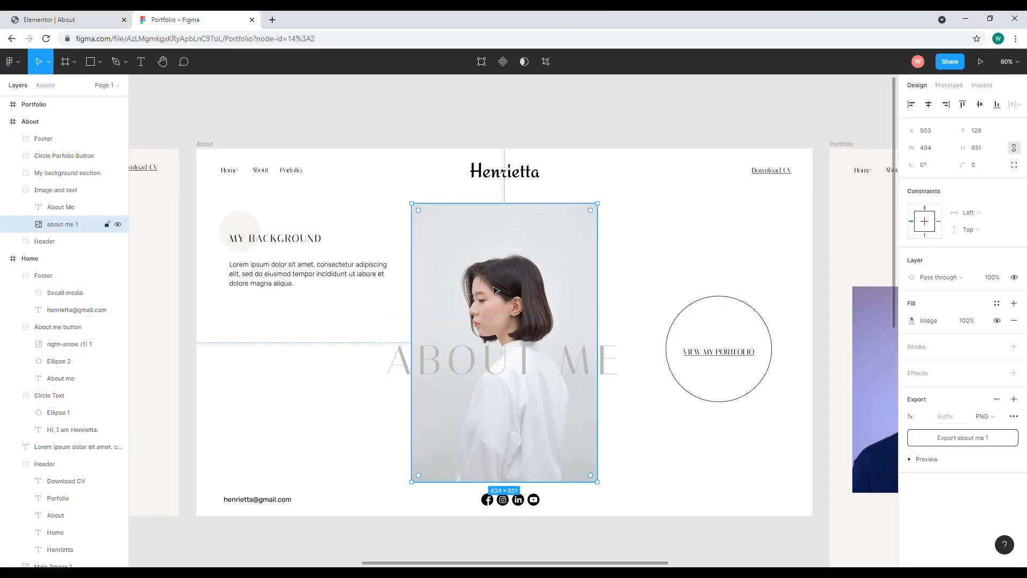
{"action": "left_click", "coordinate": [930, 442]}
In Elementor, replace the middle column's portrait with the exported about me 1.png
{"action": "left_click", "coordinate": [59, 19]}
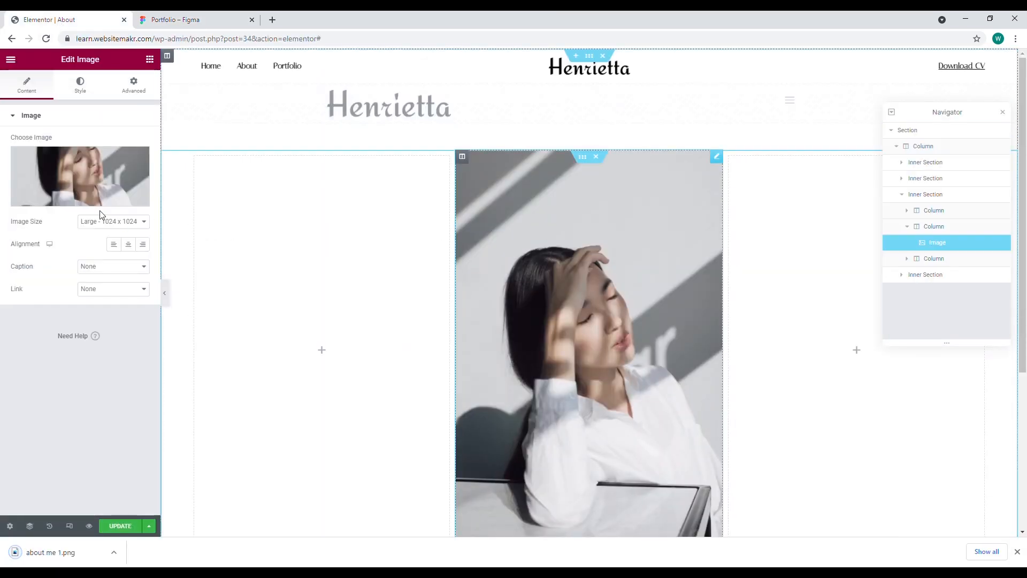
{"action": "left_click", "coordinate": [103, 214]}
{"action": "left_click_drag", "start_coordinate": [69, 557], "coordinate": [344, 318]}
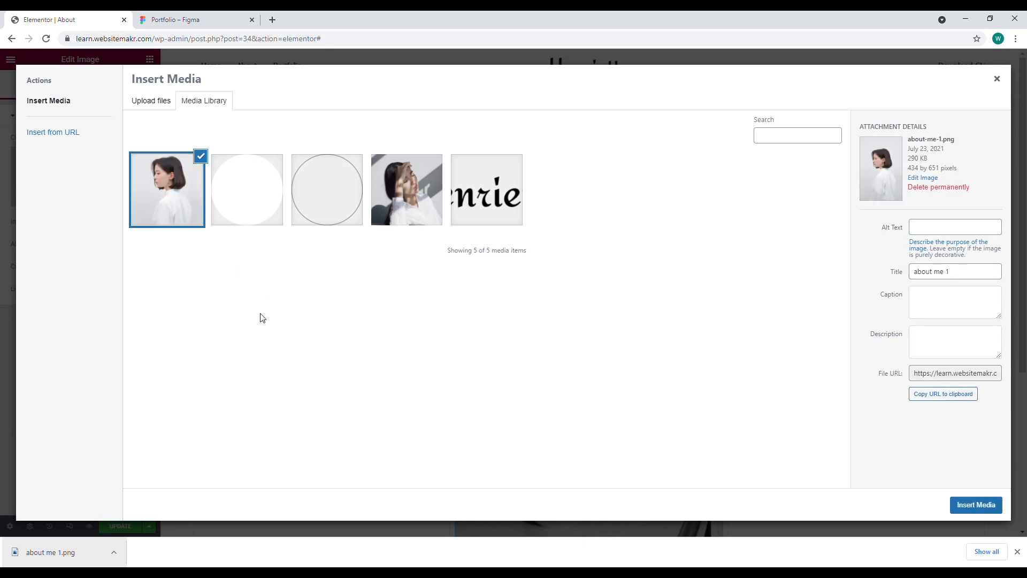
{"action": "left_click", "coordinate": [950, 508]}
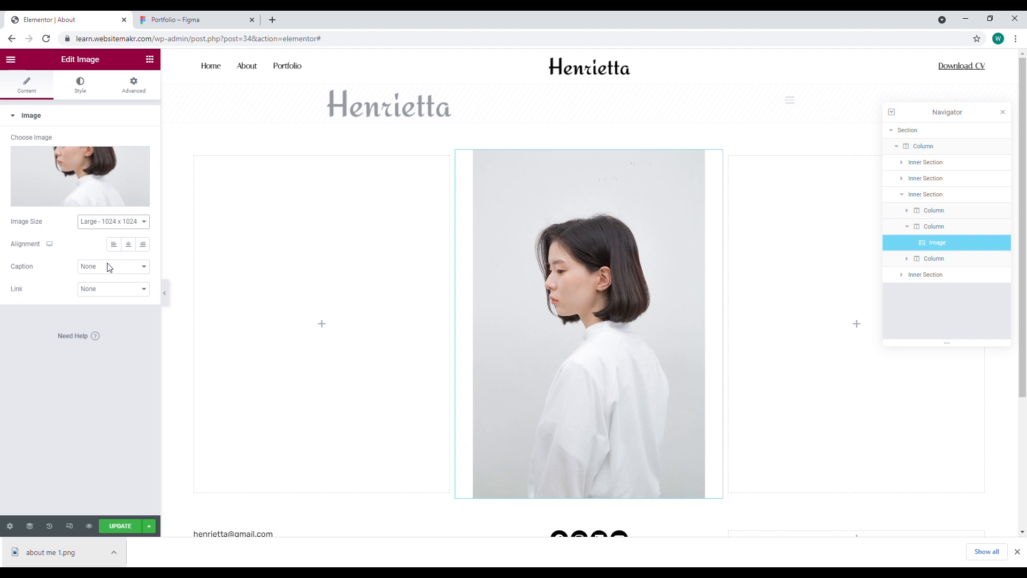
Set the new portrait's width to 100% so it fills the middle column
{"action": "left_click", "coordinate": [582, 157]}
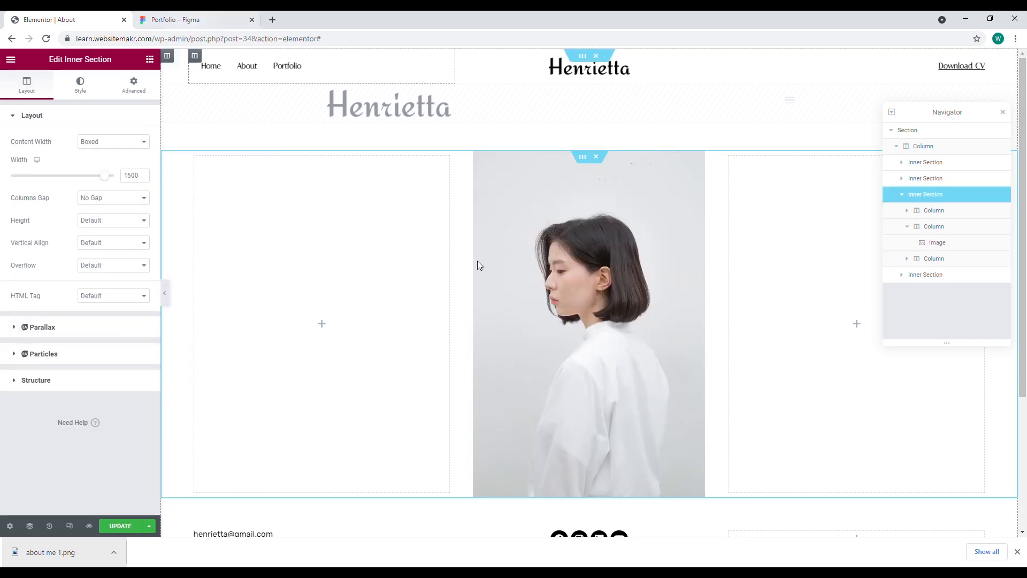
{"action": "left_click", "coordinate": [720, 160]}
{"action": "left_click", "coordinate": [80, 85]}
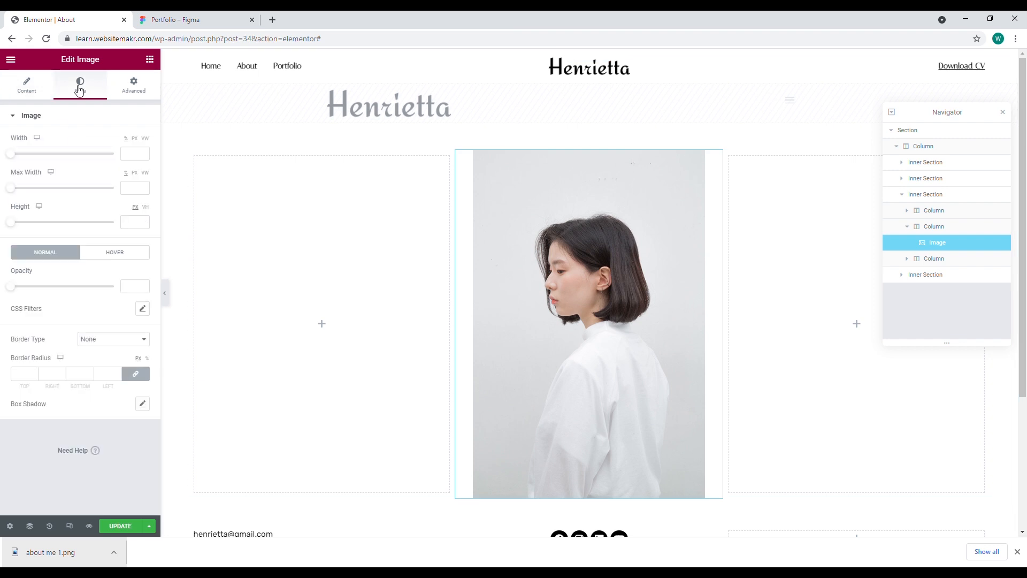
{"action": "left_click_drag", "start_coordinate": [15, 155], "coordinate": [172, 175]}
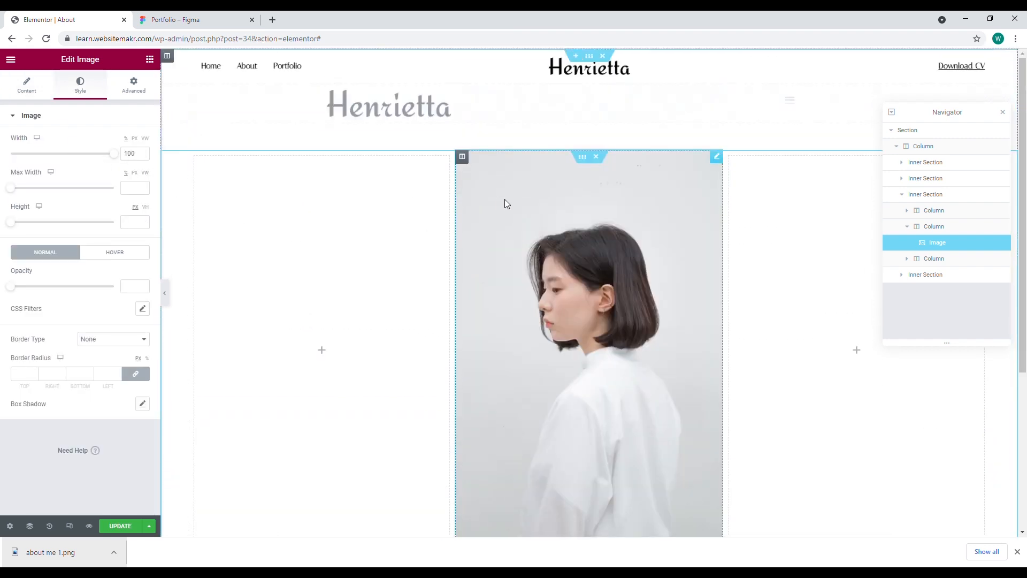
Check the Figma design and add a heading reading "My Background" to the column left of the portrait
{"action": "left_click", "coordinate": [180, 22]}
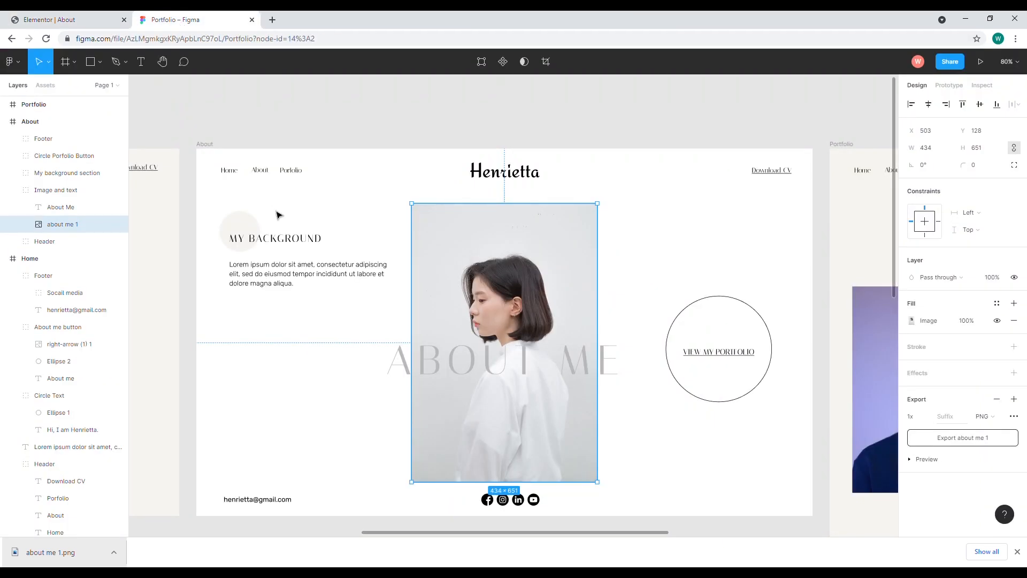
{"action": "left_click", "coordinate": [70, 15]}
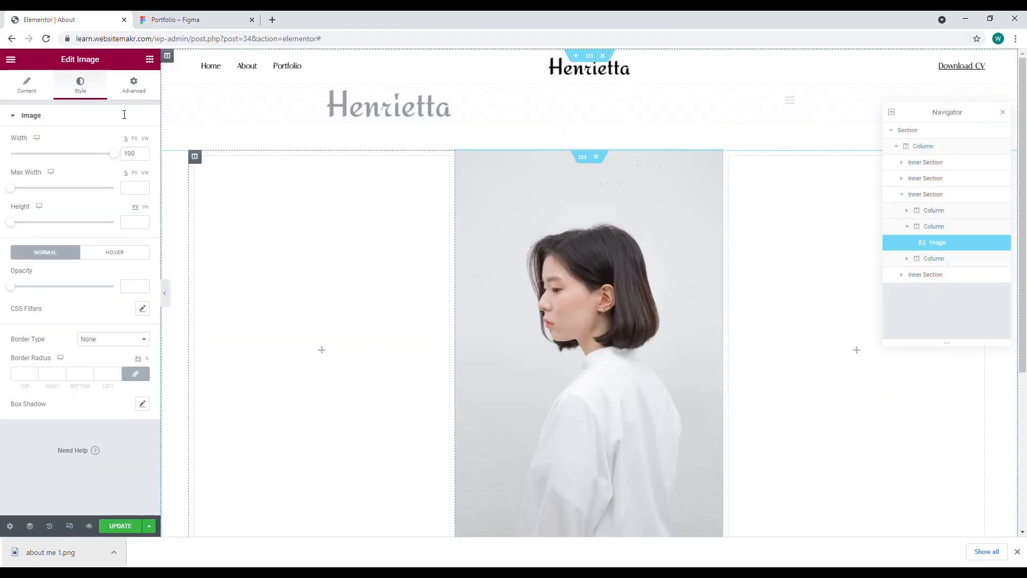
{"action": "left_click", "coordinate": [149, 59]}
{"action": "left_click_drag", "start_coordinate": [119, 170], "coordinate": [259, 187]}
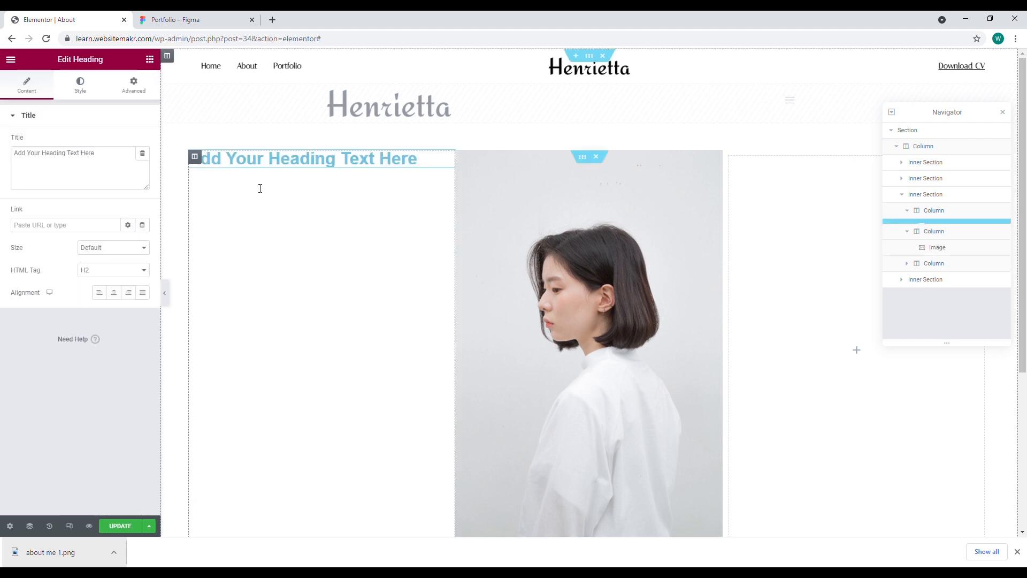
{"action": "left_click_drag", "start_coordinate": [101, 154], "coordinate": [17, 156]}
{"action": "type", "text": "My Bac"}
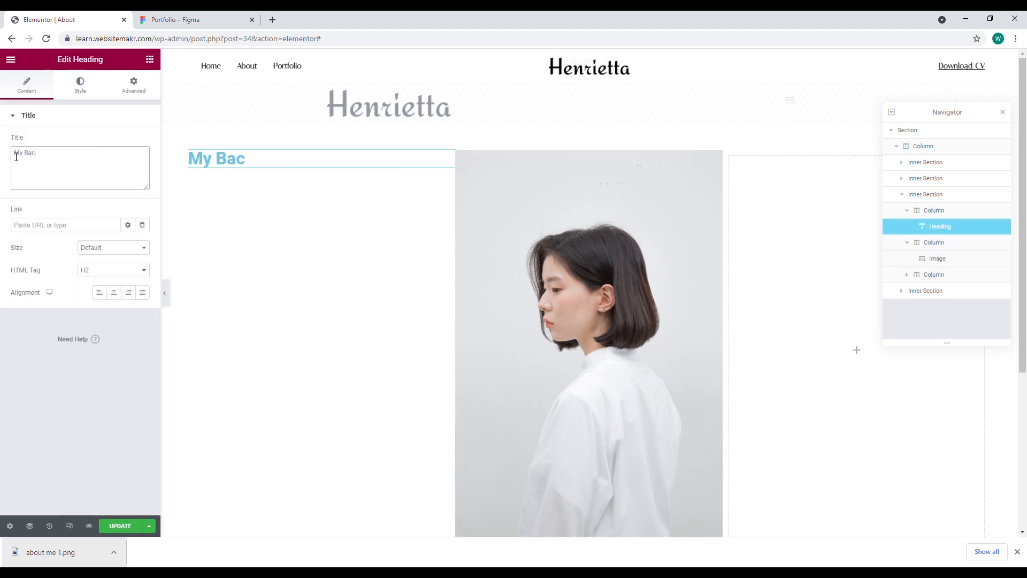
{"action": "type", "text": "kground"}
Compare the My Background heading with the Figma design and set its text colour to black
{"action": "left_click", "coordinate": [168, 14]}
{"action": "left_click", "coordinate": [26, 21]}
{"action": "left_click", "coordinate": [80, 85]}
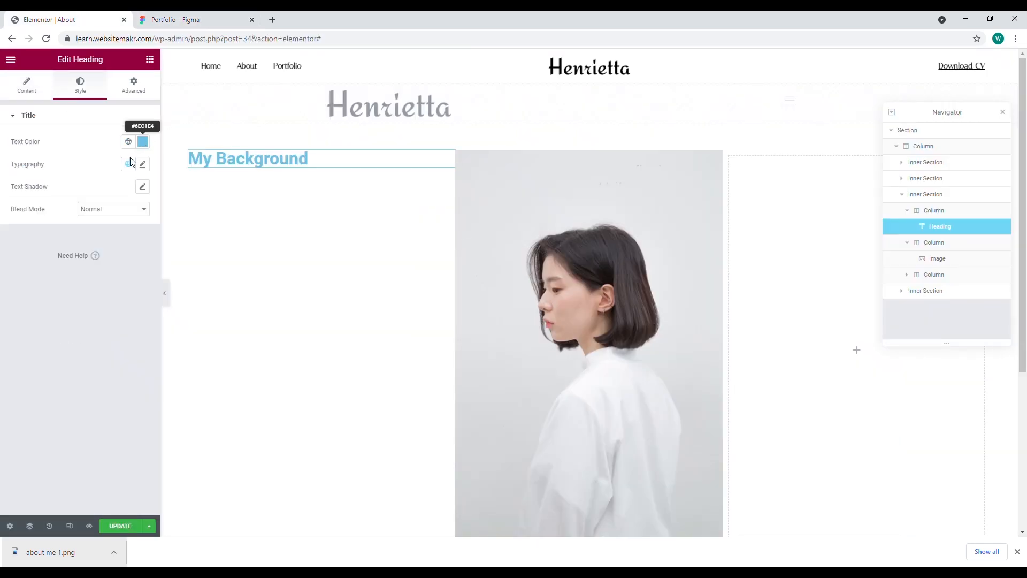
{"action": "left_click", "coordinate": [142, 142]}
{"action": "left_click_drag", "start_coordinate": [59, 231], "coordinate": [0, 289]}
{"action": "left_click", "coordinate": [82, 134]}
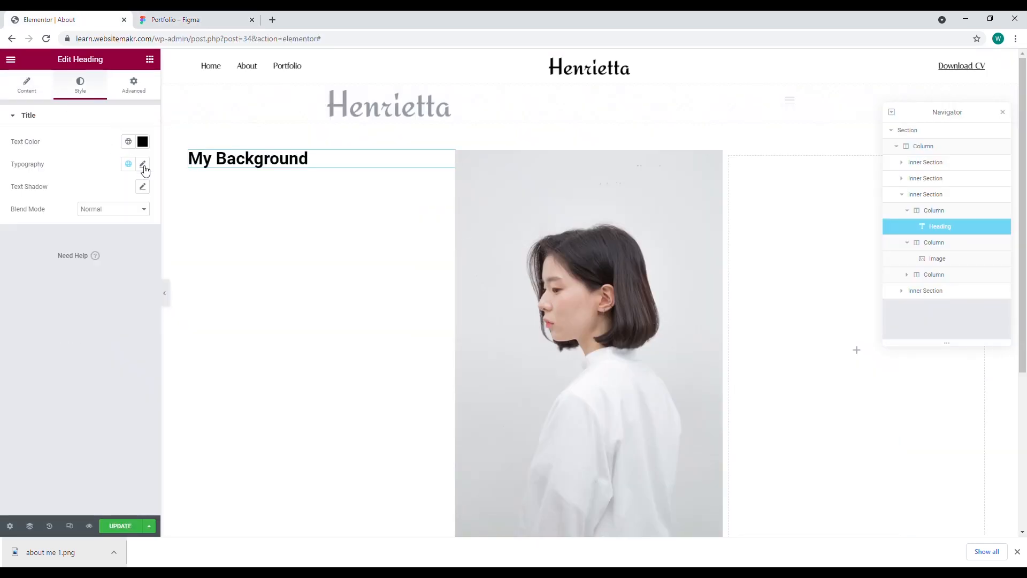
Style the My Background heading in Italiana with uppercase transform, Normal weight and a letter spacing of 2
{"action": "left_click", "coordinate": [142, 164]}
{"action": "left_click", "coordinate": [110, 214]}
{"action": "type", "text": "ital"}
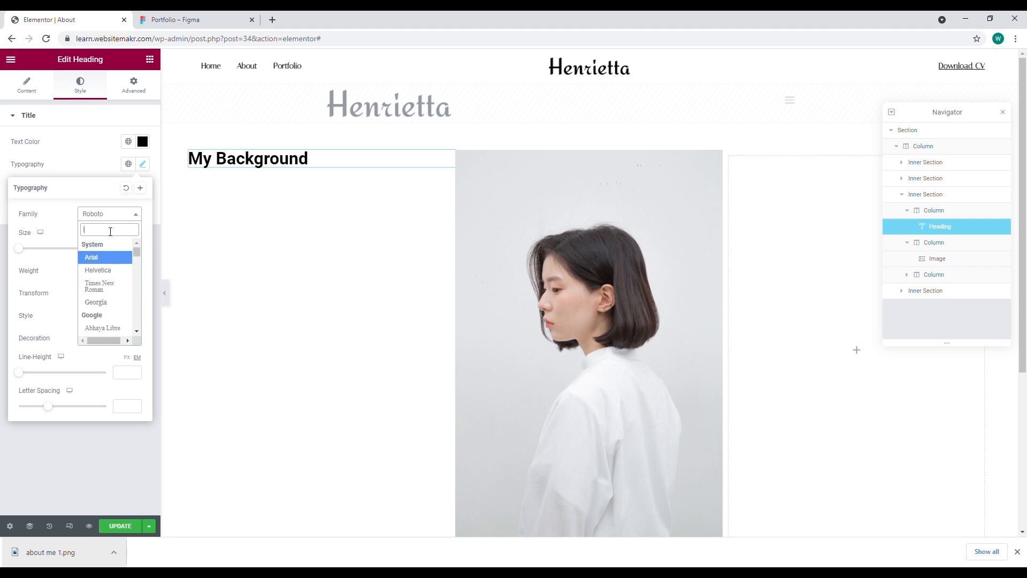
{"action": "left_click", "coordinate": [114, 295]}
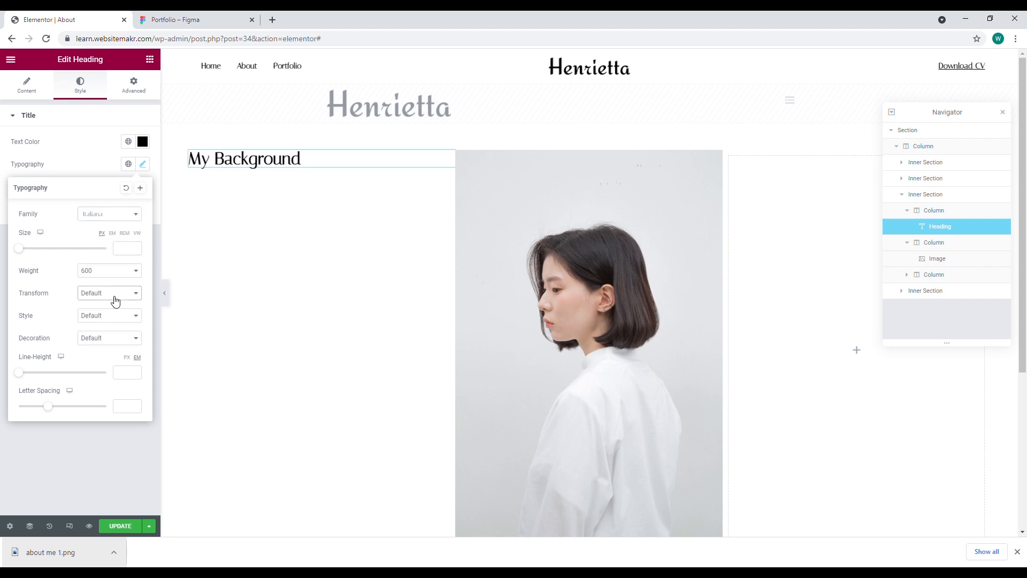
{"action": "left_click", "coordinate": [112, 319]}
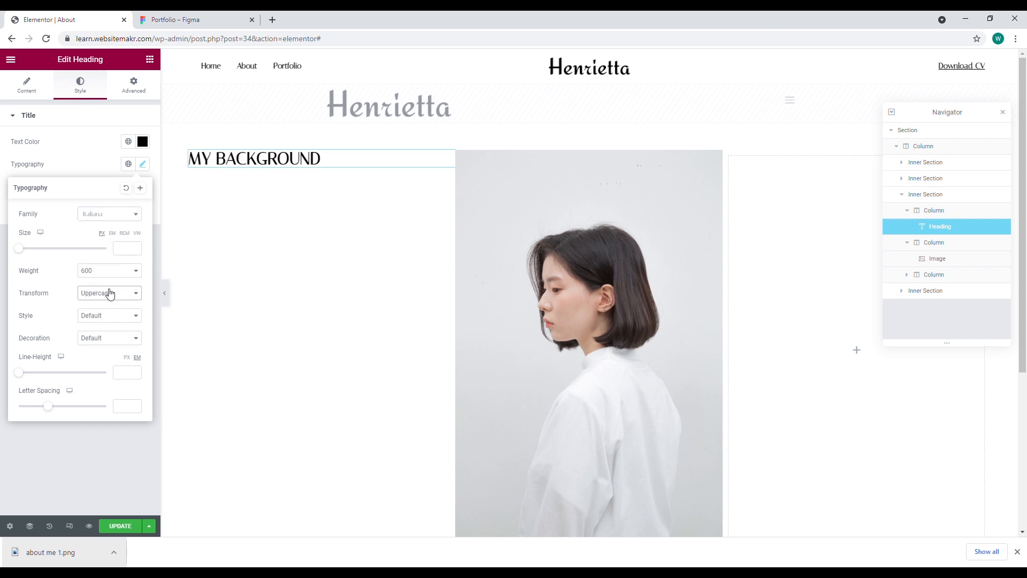
{"action": "left_click", "coordinate": [107, 370]}
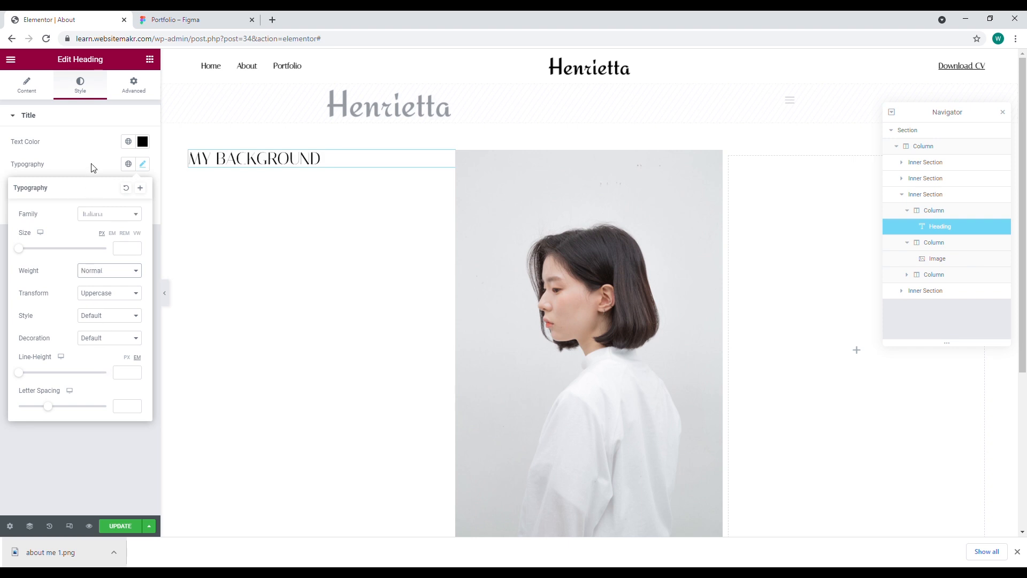
{"action": "left_click_drag", "start_coordinate": [48, 407], "coordinate": [62, 411]}
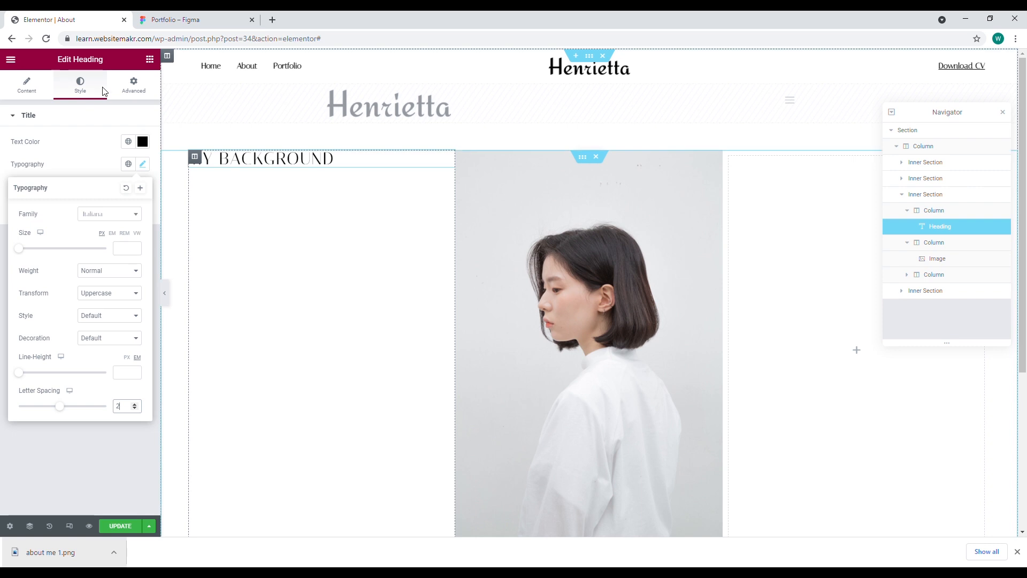
Check the Figma About frame and add an Image widget below the My Background heading
{"action": "left_click", "coordinate": [185, 20]}
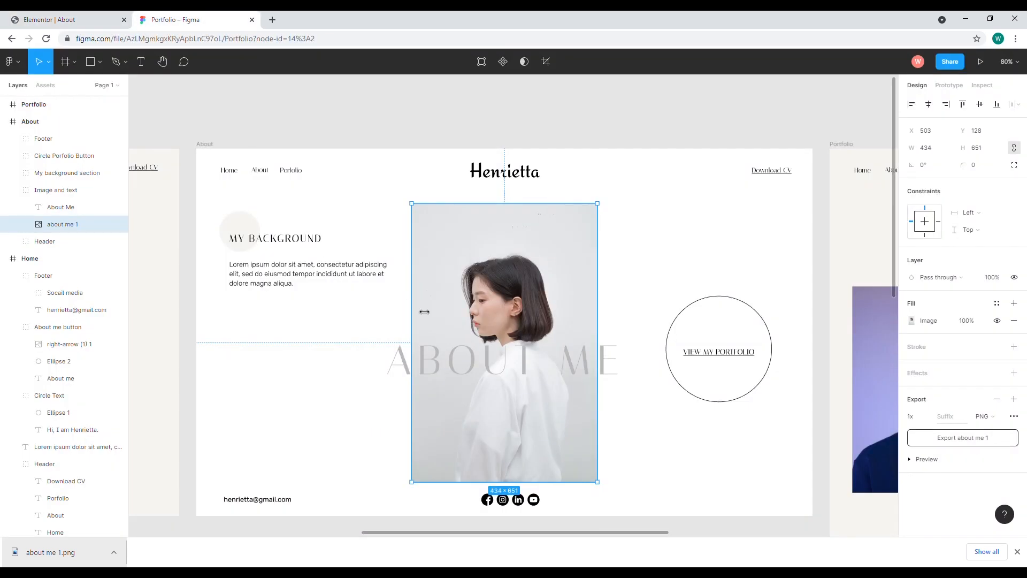
{"action": "left_click", "coordinate": [88, 21]}
{"action": "left_click", "coordinate": [150, 59]}
{"action": "left_click_drag", "start_coordinate": [41, 207], "coordinate": [305, 169]}
In Figma, select the pale circle behind the My Background heading and export it
{"action": "left_click", "coordinate": [171, 17]}
{"action": "left_click", "coordinate": [259, 272]}
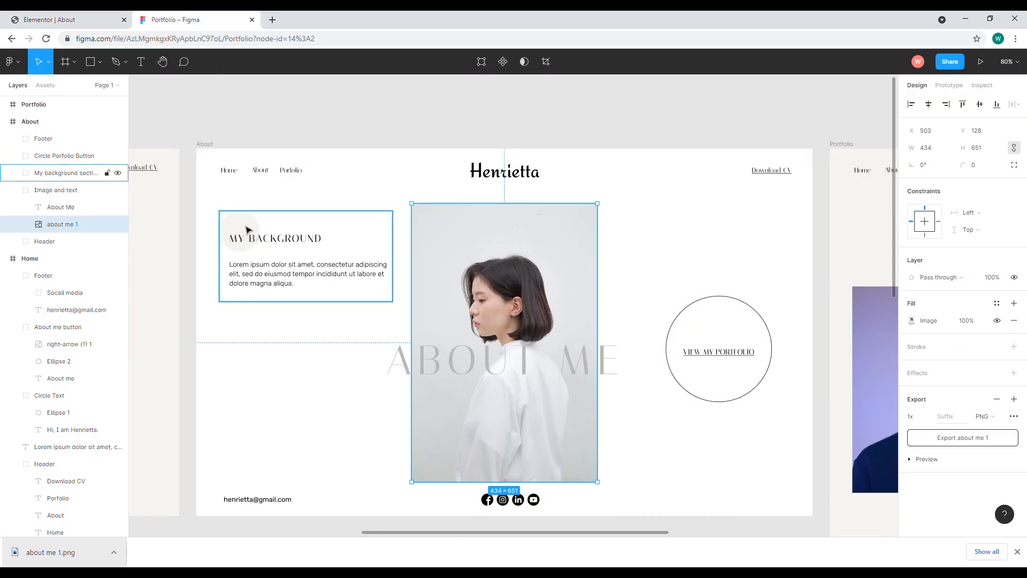
{"action": "double_click", "coordinate": [248, 230]}
{"action": "left_click", "coordinate": [962, 438]}
In Elementor, upload Ellipse 3.png into the Image widget below the My Background heading, insert it and align it left
{"action": "left_click", "coordinate": [68, 20]}
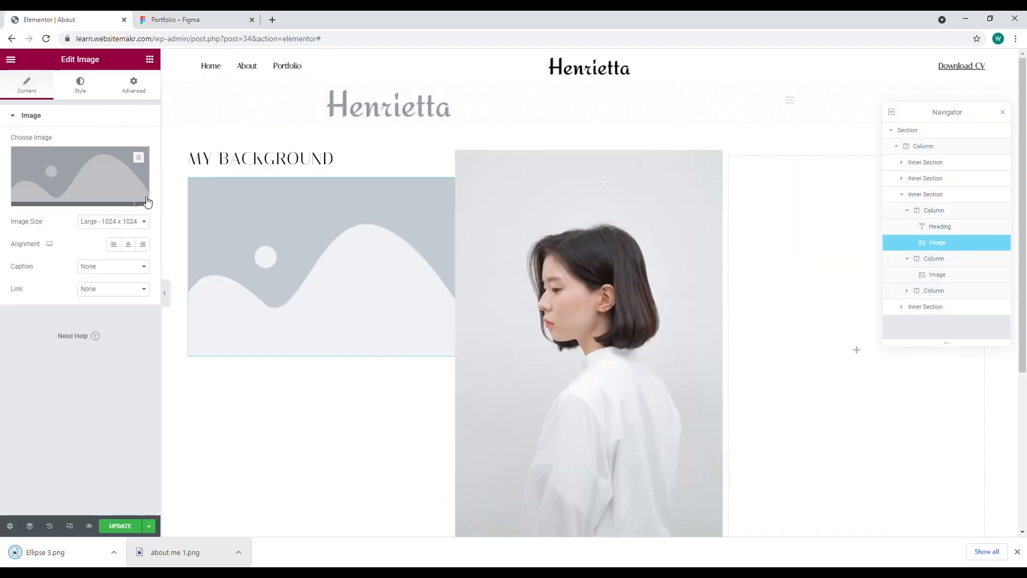
{"action": "left_click", "coordinate": [80, 178]}
{"action": "left_click_drag", "start_coordinate": [45, 552], "coordinate": [324, 300]}
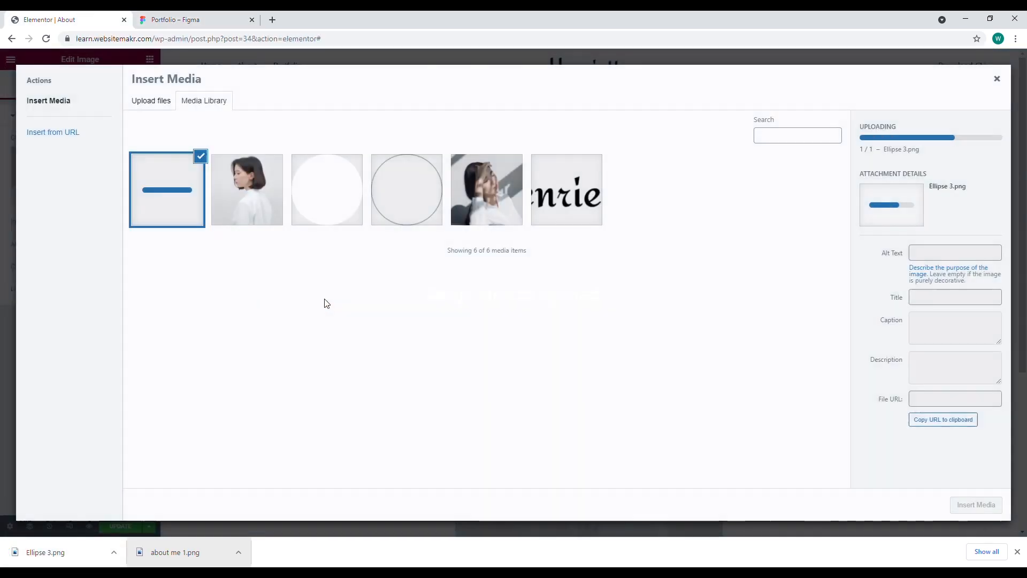
{"action": "left_click", "coordinate": [976, 505]}
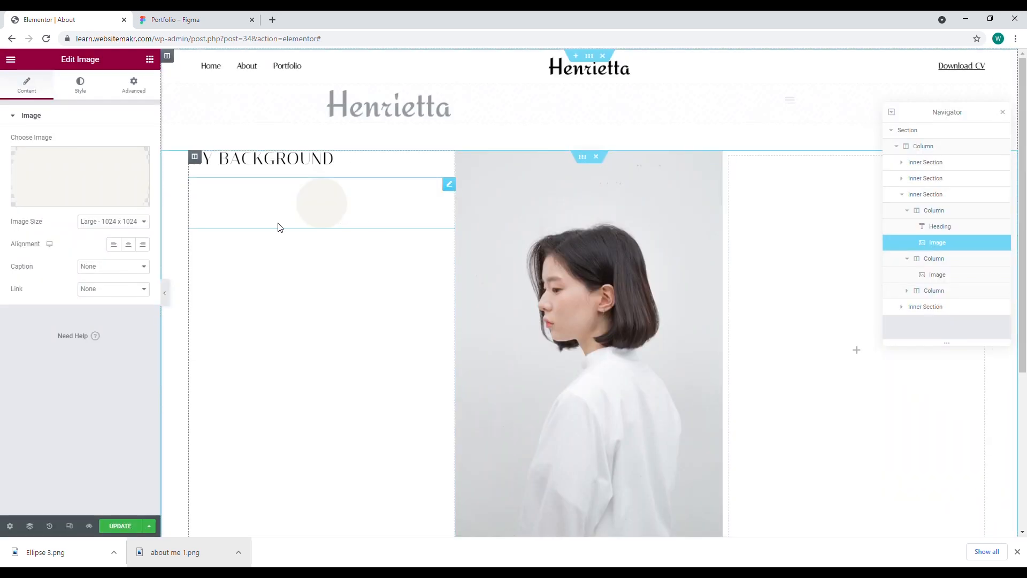
{"action": "left_click", "coordinate": [117, 248]}
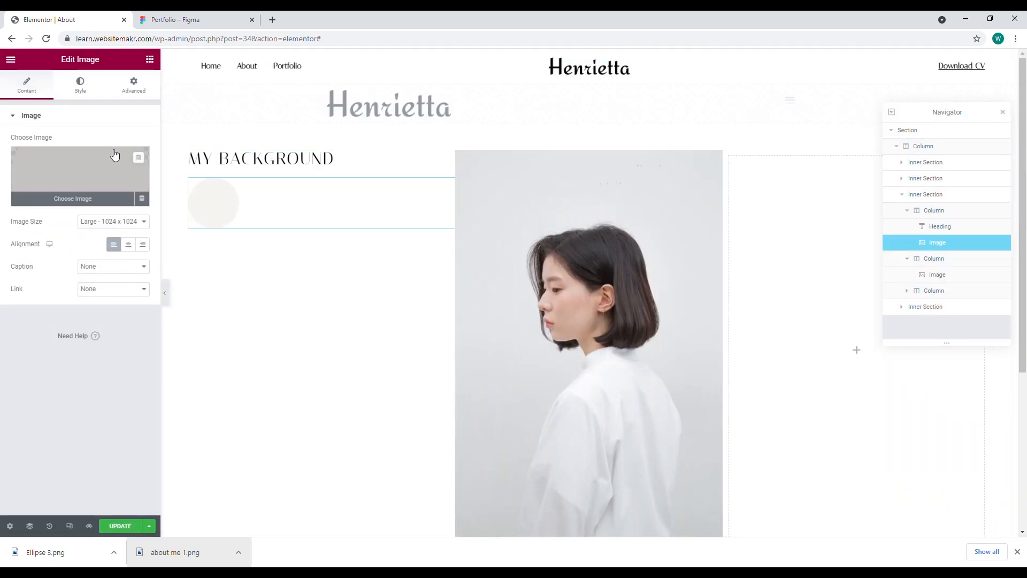
Set the circle image's position to Absolute and move it over the start of the My Background heading, at a horizontal offset of about -16 px
{"action": "left_click", "coordinate": [134, 84]}
{"action": "left_click", "coordinate": [68, 476]}
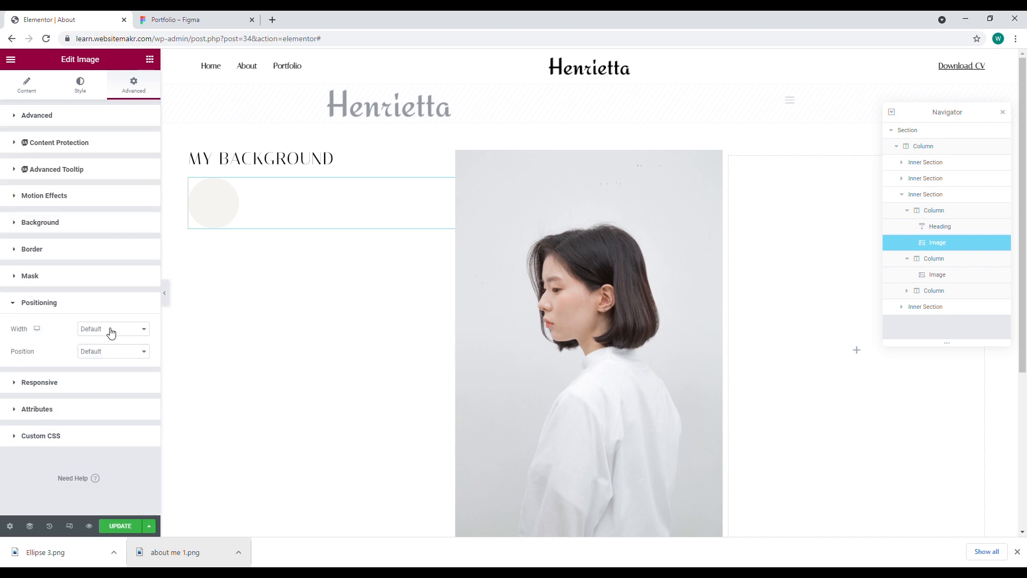
{"action": "left_click", "coordinate": [105, 373]}
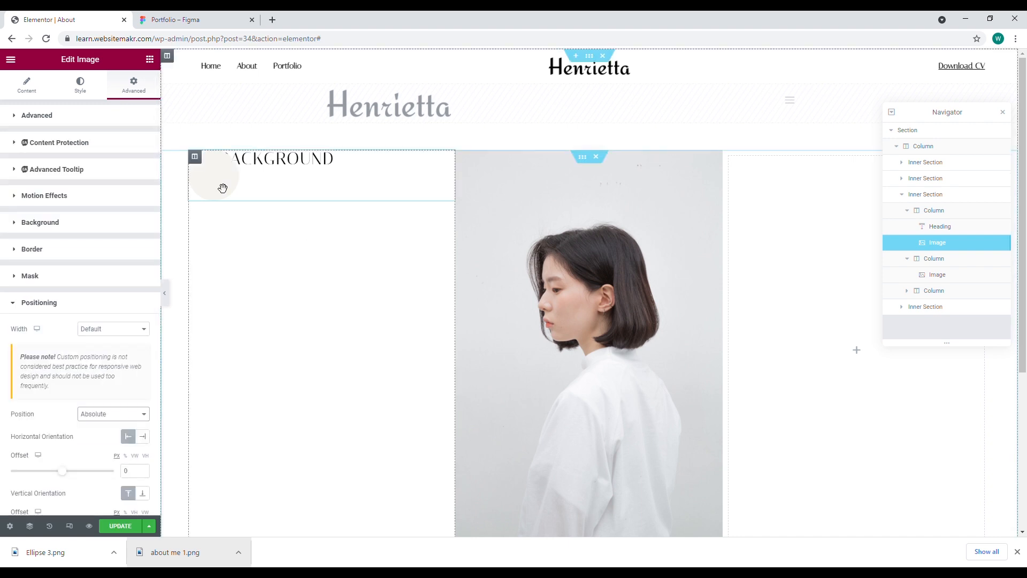
{"action": "left_click_drag", "start_coordinate": [211, 154], "coordinate": [212, 155]}
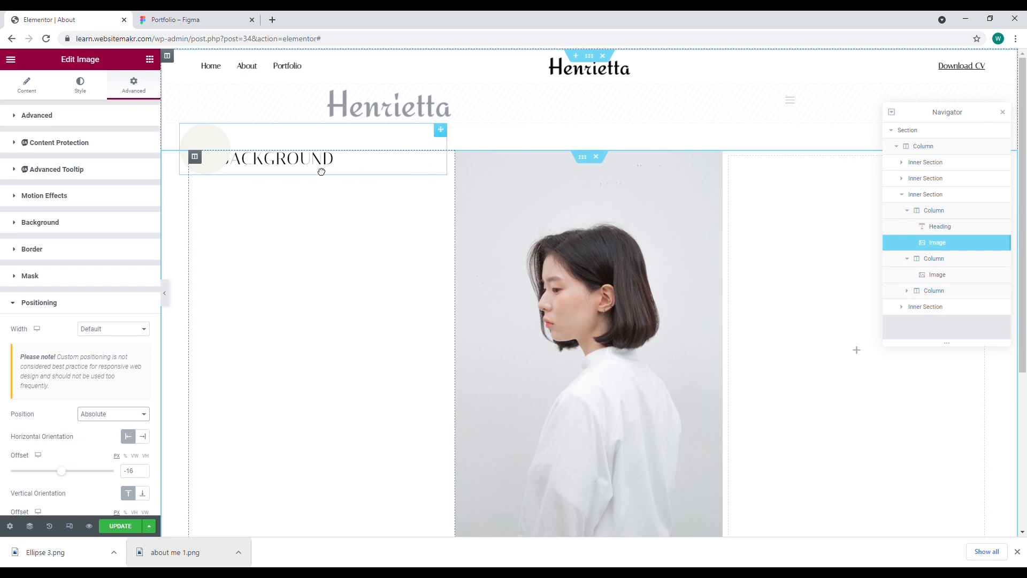
Layer the My Background heading above the circle by setting the heading's Z-Index to 1 and the circle image's to 0
{"action": "left_click", "coordinate": [102, 116]}
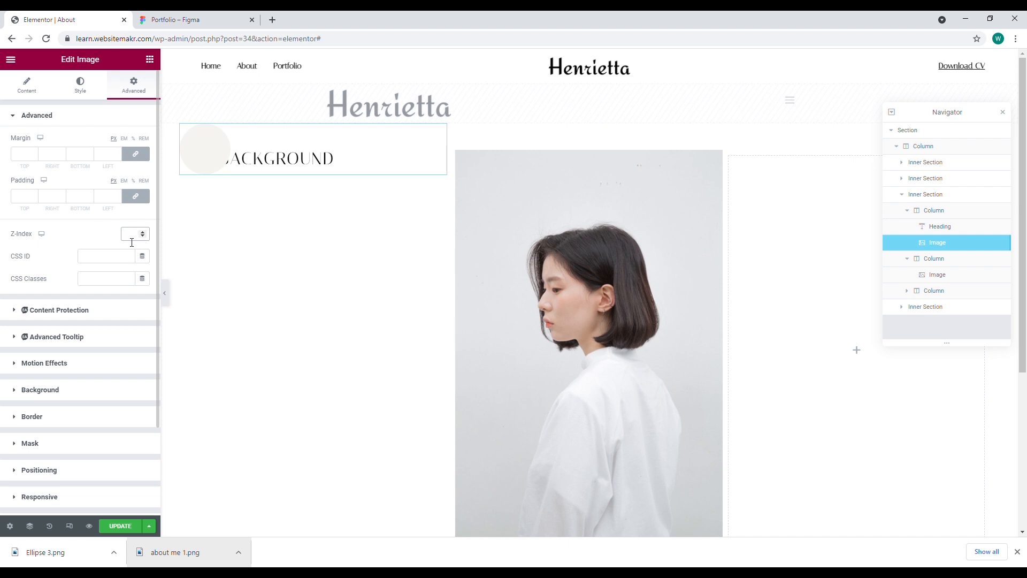
{"action": "left_click", "coordinate": [132, 238]}
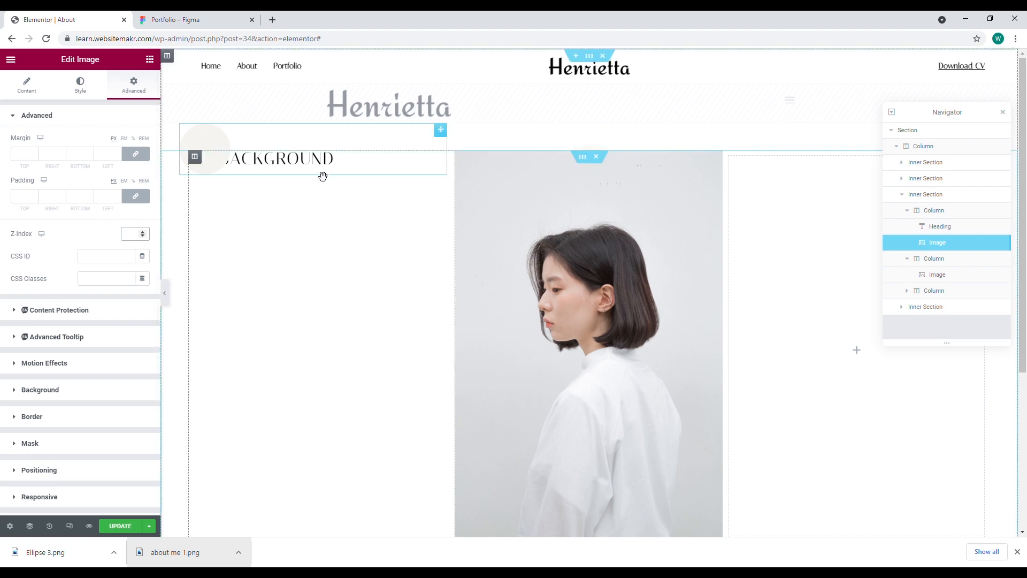
{"action": "left_click", "coordinate": [942, 231]}
{"action": "left_click", "coordinate": [119, 95]}
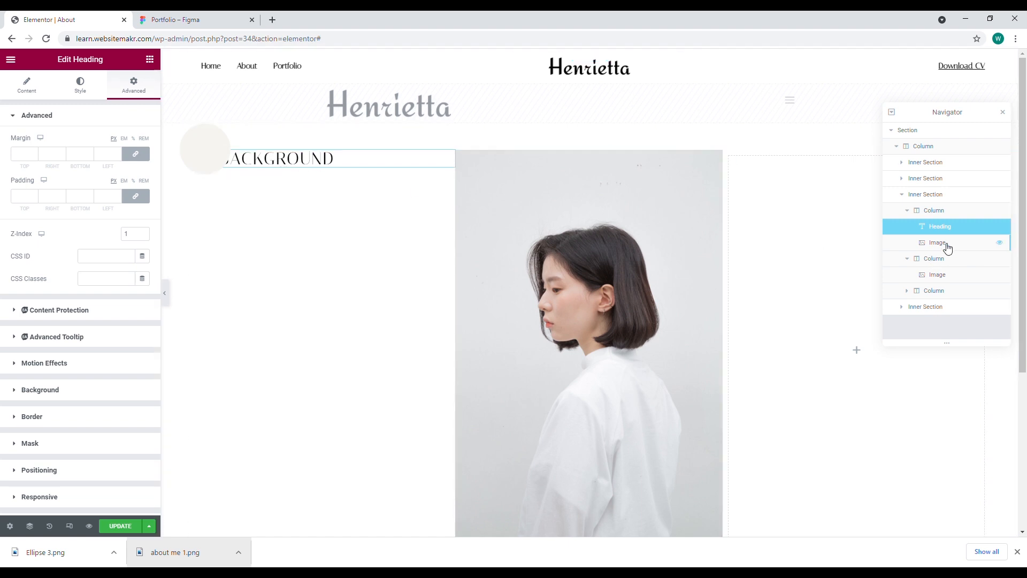
{"action": "left_click", "coordinate": [947, 247]}
{"action": "left_click", "coordinate": [139, 236]}
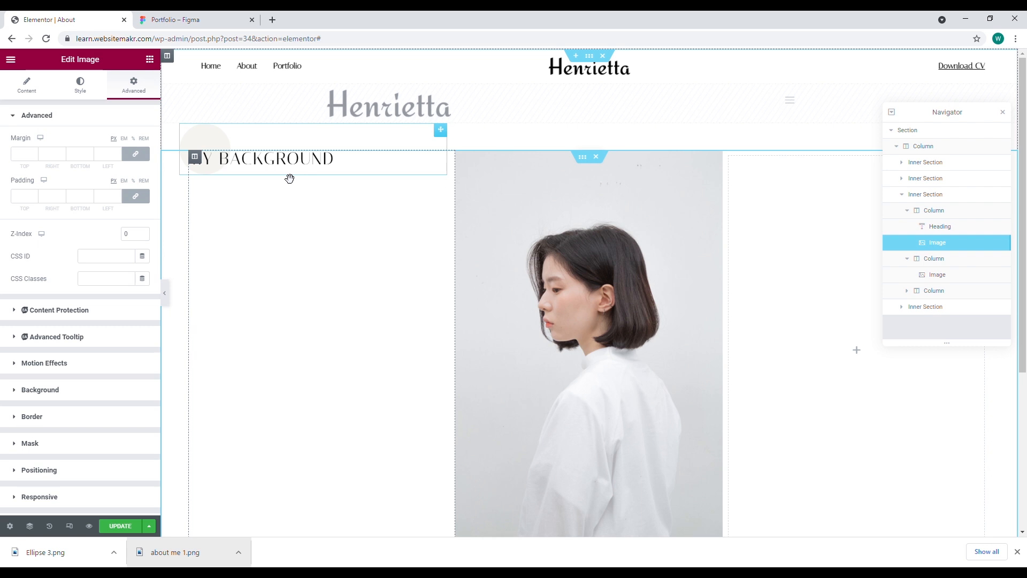
Check the circle and heading layout in the Figma About frame and add a Spacer widget directly below the My Background heading in Elementor
{"action": "left_click", "coordinate": [176, 19]}
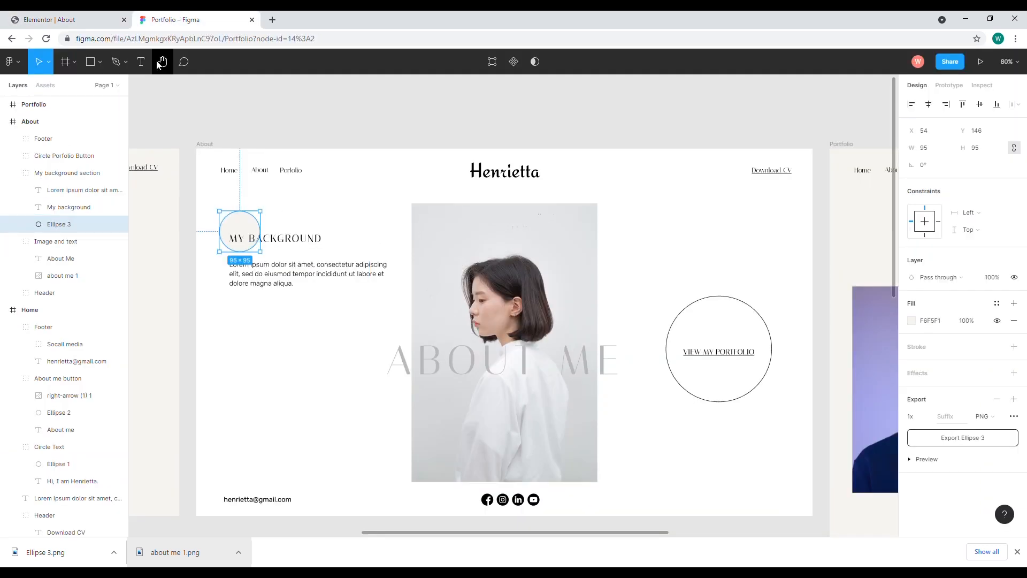
{"action": "left_click", "coordinate": [101, 20]}
{"action": "left_click", "coordinate": [150, 61]}
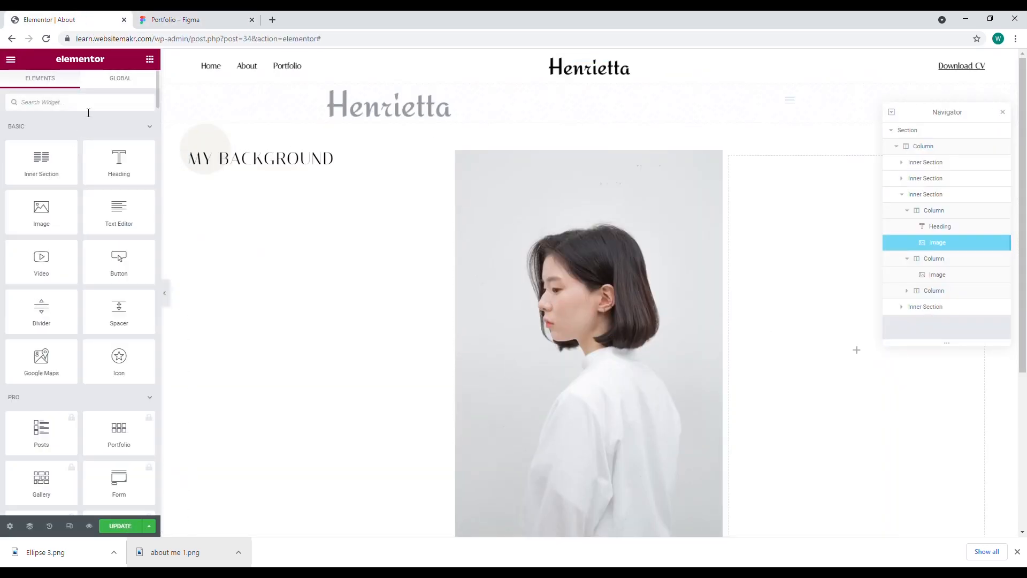
{"action": "type", "text": "spacer"}
{"action": "left_click_drag", "start_coordinate": [41, 140], "coordinate": [238, 152]}
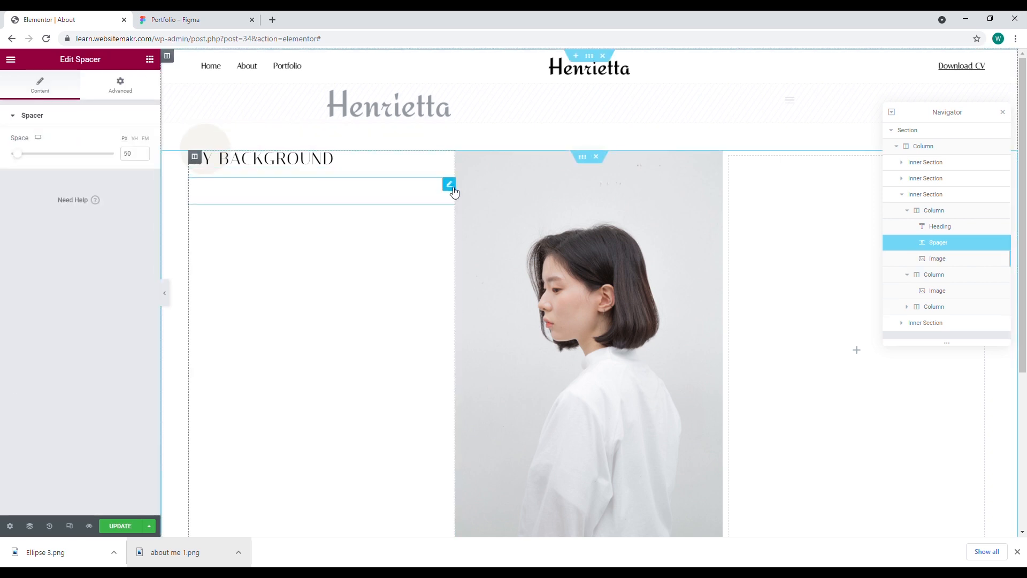
Move the spacer above the MY BACKGROUND heading and reposition the beige circle image behind the heading
{"action": "left_click_drag", "start_coordinate": [451, 161], "coordinate": [356, 195]}
{"action": "left_click_drag", "start_coordinate": [218, 160], "coordinate": [211, 200]}
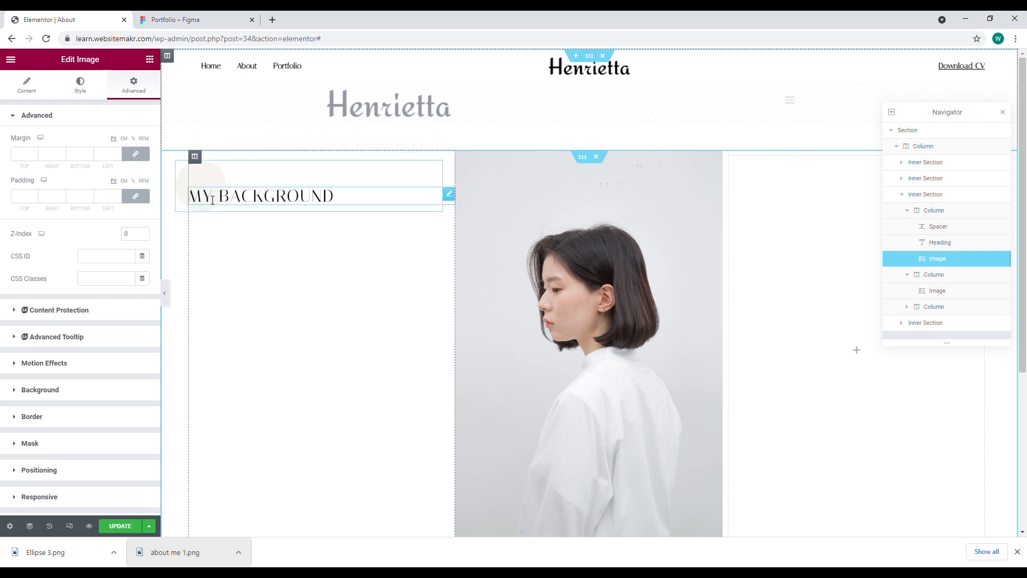
Add a Text Editor widget below the MY BACKGROUND heading and check the paragraph in the Figma design
{"action": "left_click", "coordinate": [149, 59]}
{"action": "left_click_drag", "start_coordinate": [92, 214], "coordinate": [291, 214]}
{"action": "left_click", "coordinate": [206, 19]}
{"action": "left_click", "coordinate": [99, 23]}
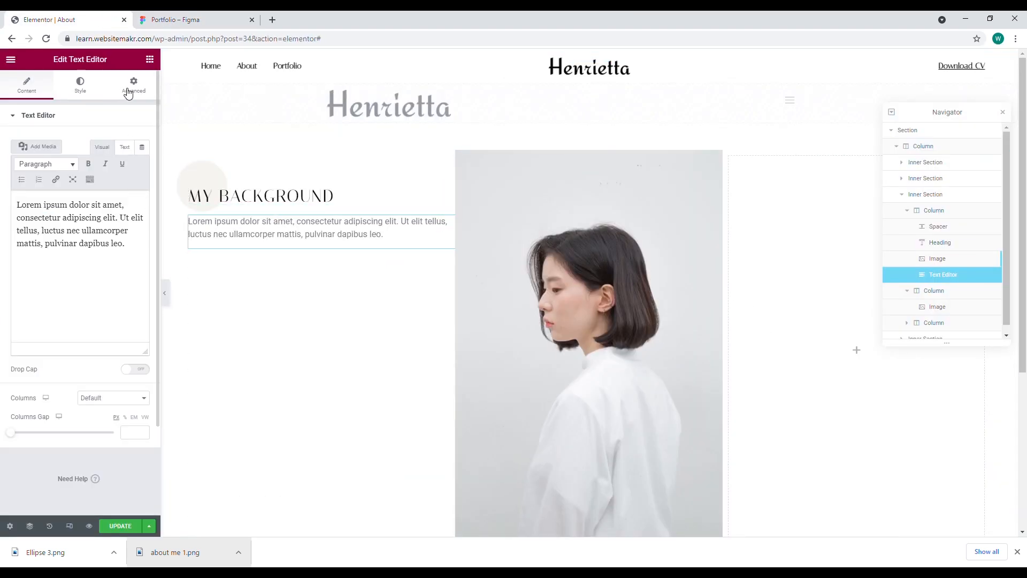
Make the new paragraph's text black and align it left
{"action": "left_click", "coordinate": [81, 86]}
{"action": "left_click", "coordinate": [142, 164]}
{"action": "left_click", "coordinate": [113, 141]}
{"action": "left_click", "coordinate": [105, 143]}
Set the paragraph's font family to Rubik
{"action": "left_click", "coordinate": [143, 186]}
{"action": "left_click", "coordinate": [119, 238]}
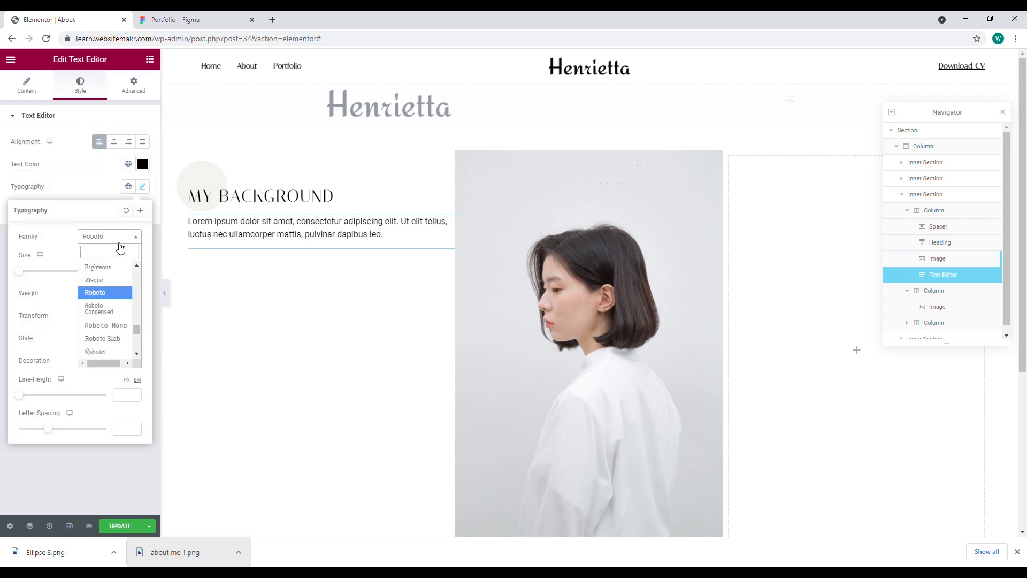
{"action": "type", "text": "ital"}
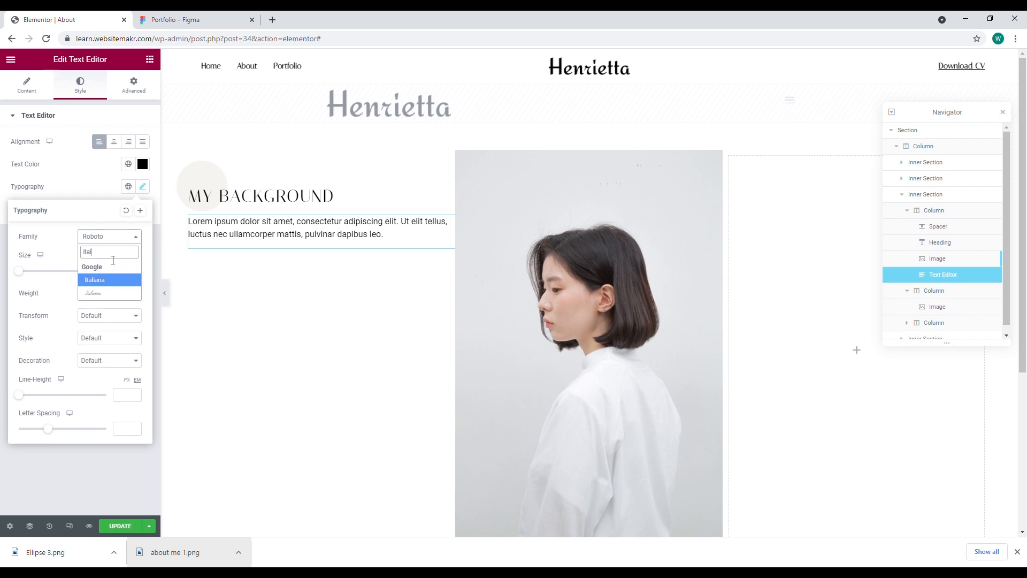
{"action": "key", "text": "BackSpace"}
{"action": "key", "text": "BackSpace"}
{"action": "key", "text": "BackSpace"}
{"action": "key", "text": "BackSpace"}
{"action": "type", "text": "rubik"}
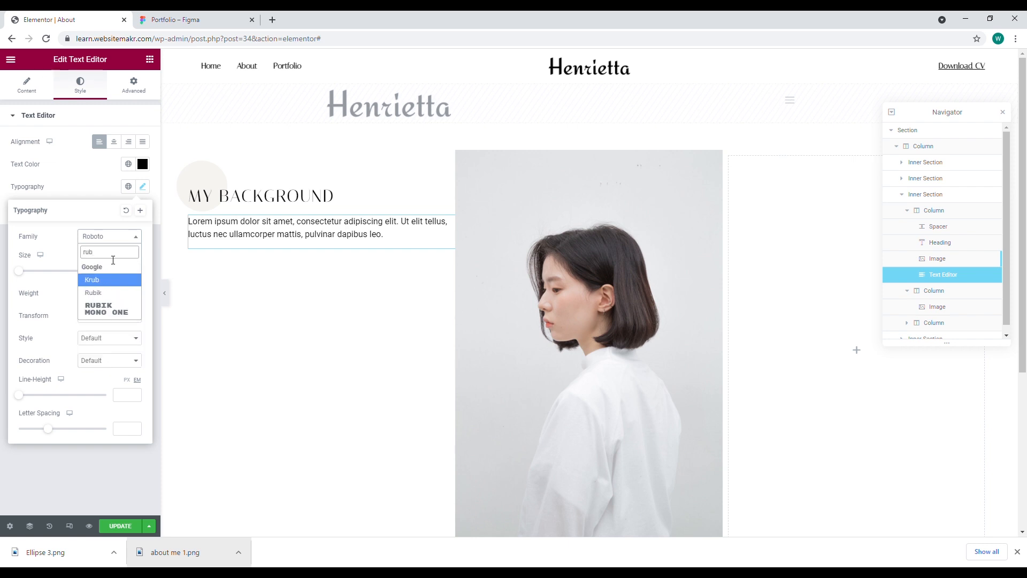
{"action": "key", "text": "Return"}
Unlink the paragraph's margin and padding values and add right padding to narrow the text as in the Figma design
{"action": "left_click", "coordinate": [173, 18]}
{"action": "left_click", "coordinate": [92, 25]}
{"action": "left_click", "coordinate": [129, 70]}
{"action": "left_click", "coordinate": [132, 84]}
{"action": "left_click", "coordinate": [136, 197]}
{"action": "left_click", "coordinate": [136, 154]}
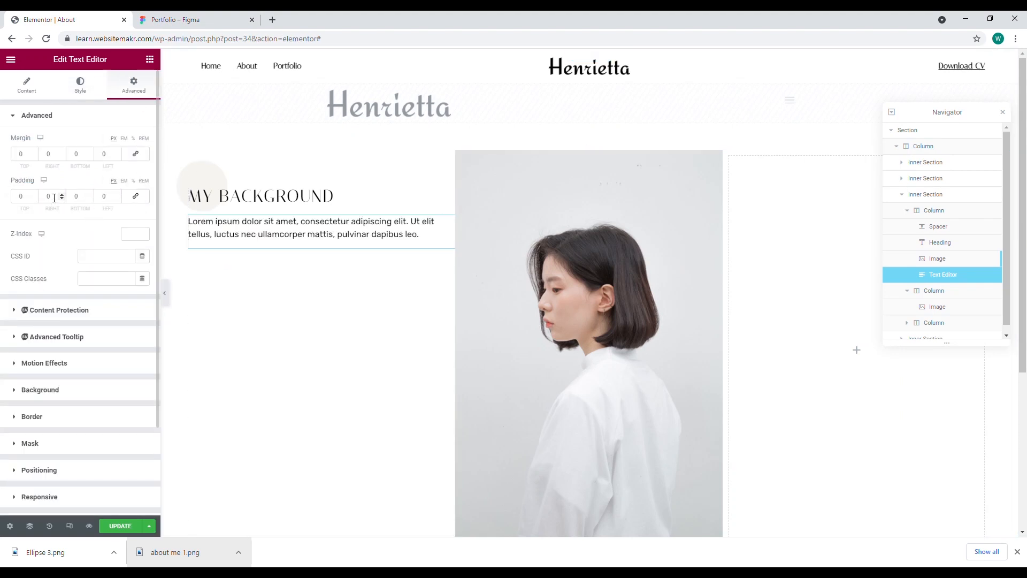
{"action": "type", "text": "5"}
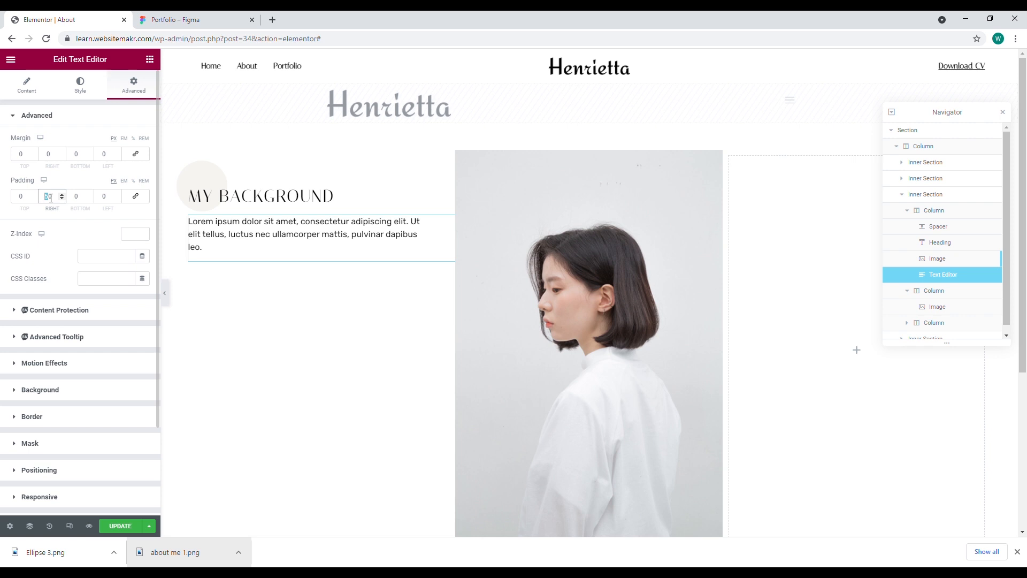
{"action": "key", "text": "ctrl+Tab"}
{"action": "key", "text": "ctrl+shift+Tab"}
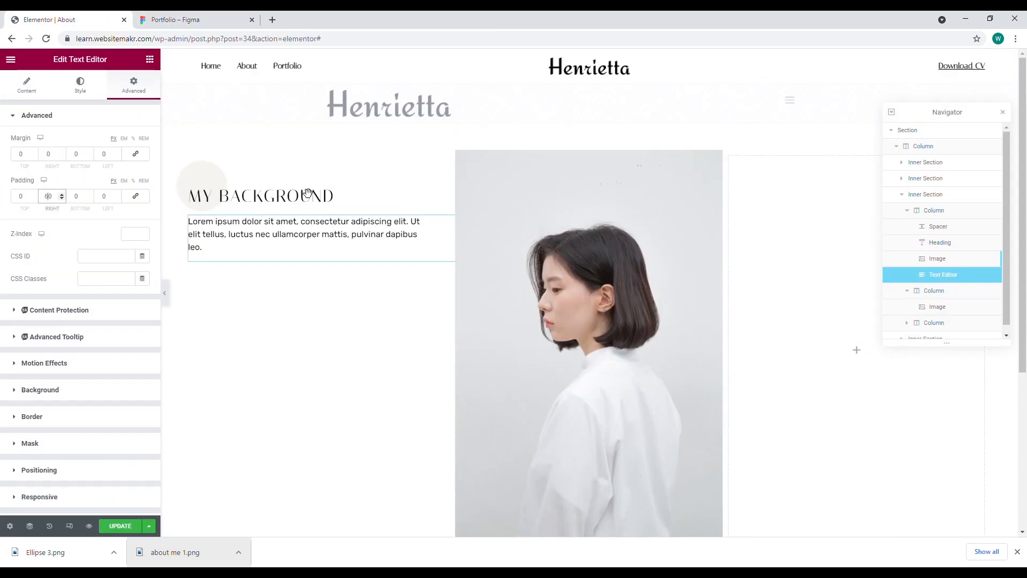
{"action": "left_click", "coordinate": [80, 84]}
{"action": "left_click", "coordinate": [142, 186]}
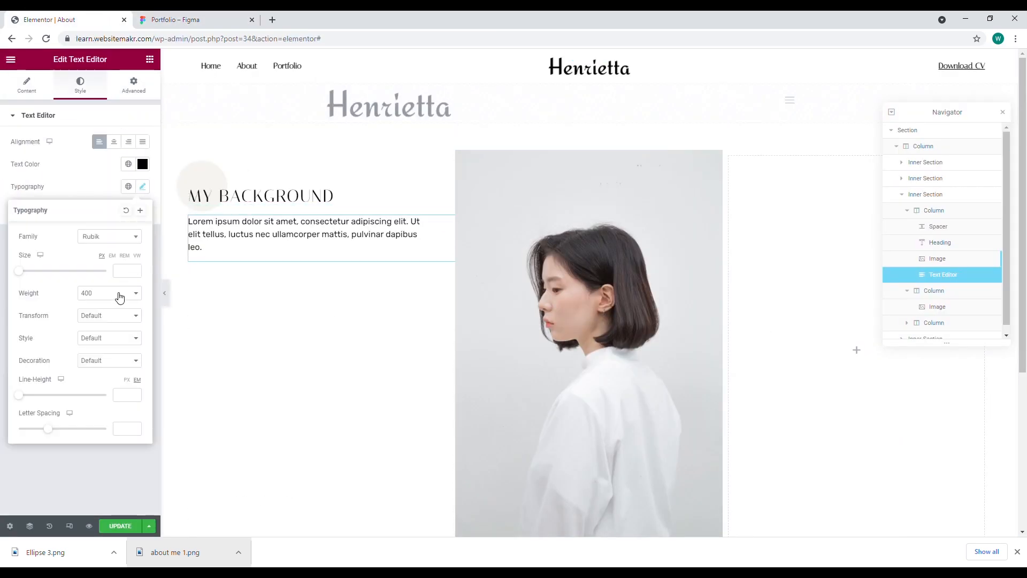
{"action": "left_click", "coordinate": [96, 182]}
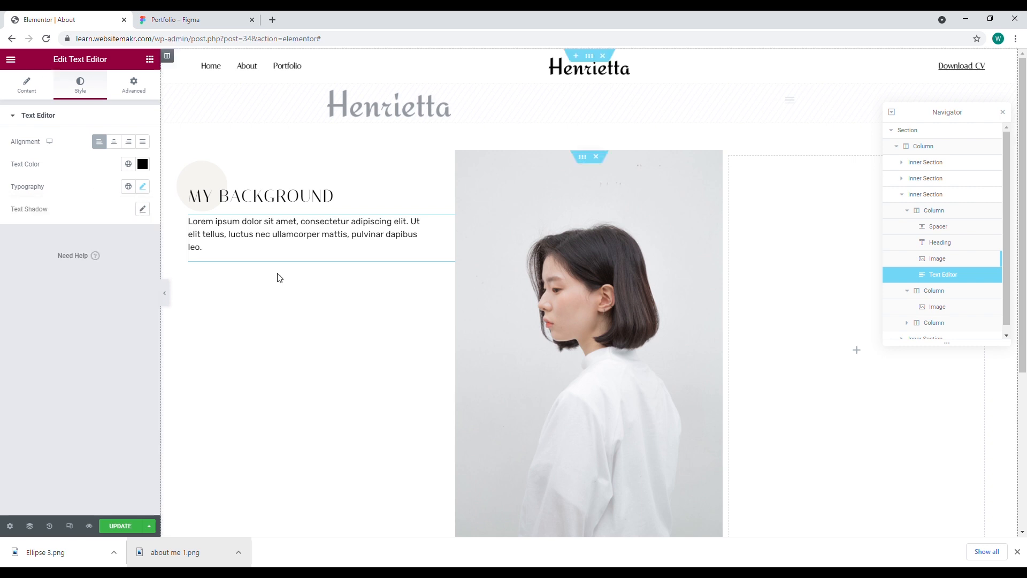
Check the circular portfolio link in the Figma design and add a Heading widget to the empty third column
{"action": "left_click", "coordinate": [182, 16]}
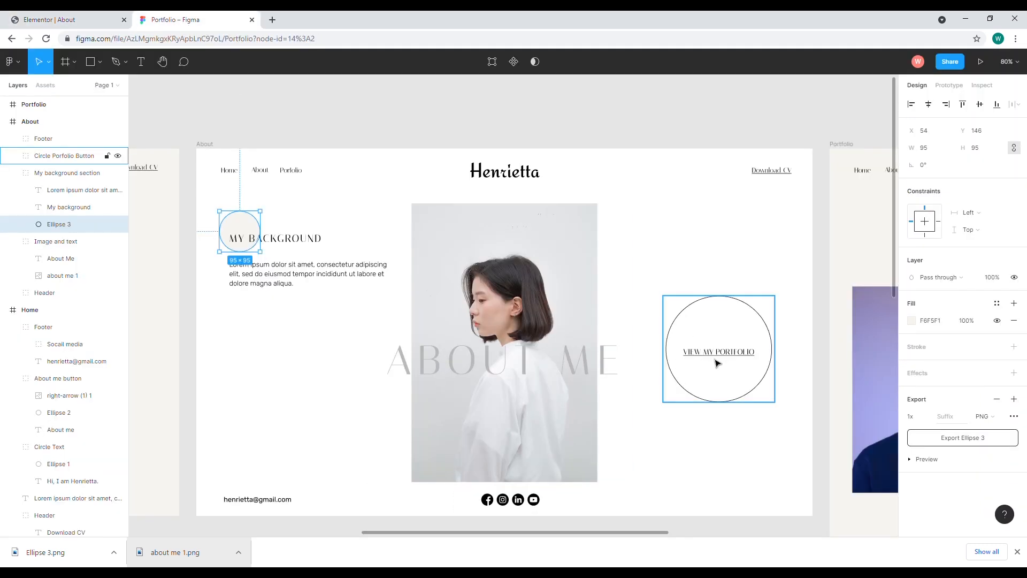
{"action": "left_click", "coordinate": [64, 19]}
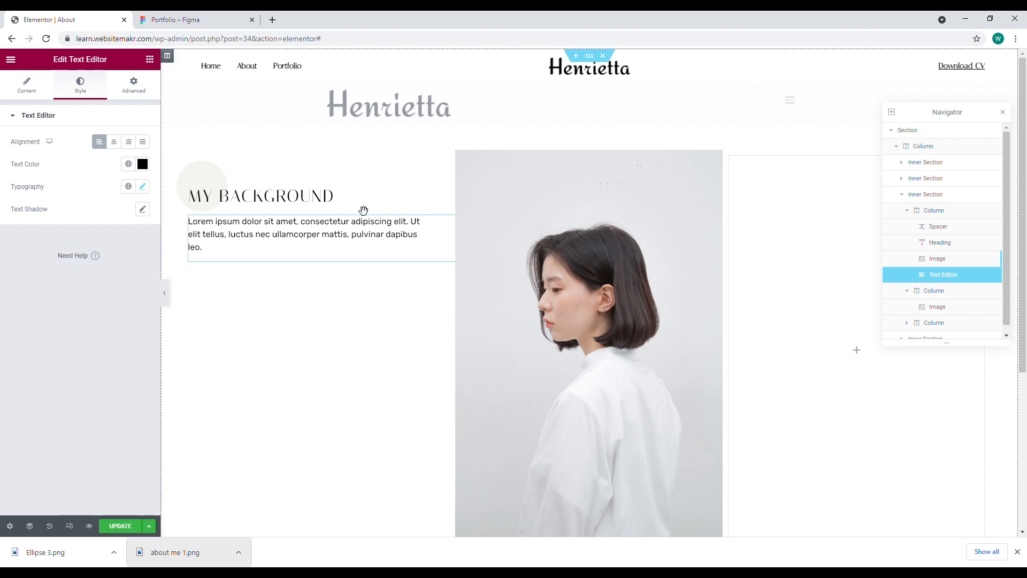
{"action": "left_click", "coordinate": [148, 65]}
{"action": "left_click_drag", "start_coordinate": [115, 161], "coordinate": [835, 360]}
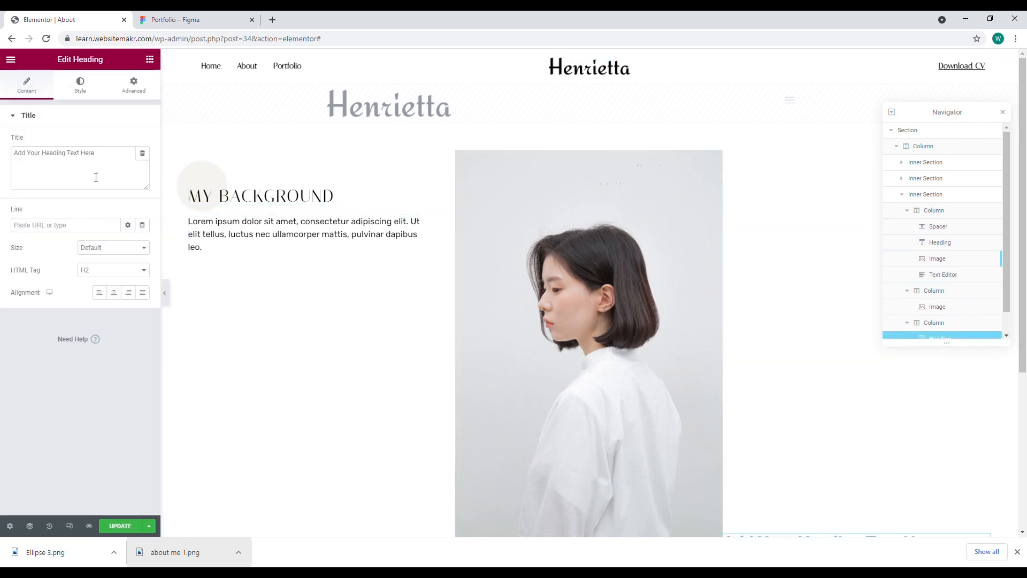
Set the HTML tag of the MY BACKGROUND heading to H1
{"action": "left_click", "coordinate": [451, 193]}
{"action": "left_click", "coordinate": [26, 81]}
{"action": "left_click", "coordinate": [117, 273]}
{"action": "left_click", "coordinate": [95, 285]}
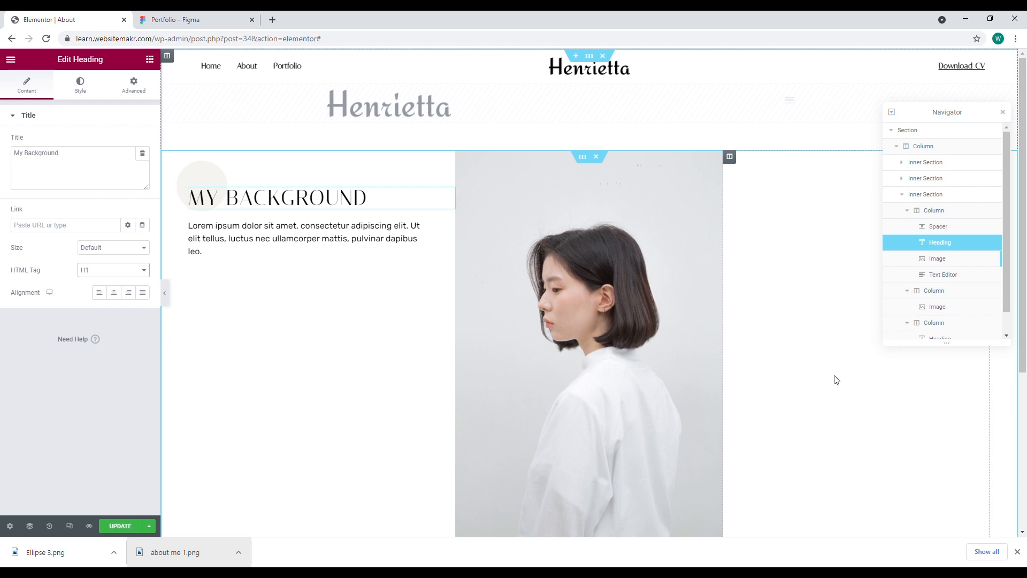
Close the Navigator and vertically centre the content of the third column, right of the portrait
{"action": "left_click", "coordinate": [1003, 112]}
{"action": "scroll", "coordinate": [860, 436], "scroll_direction": "down", "scroll_amount": 4}
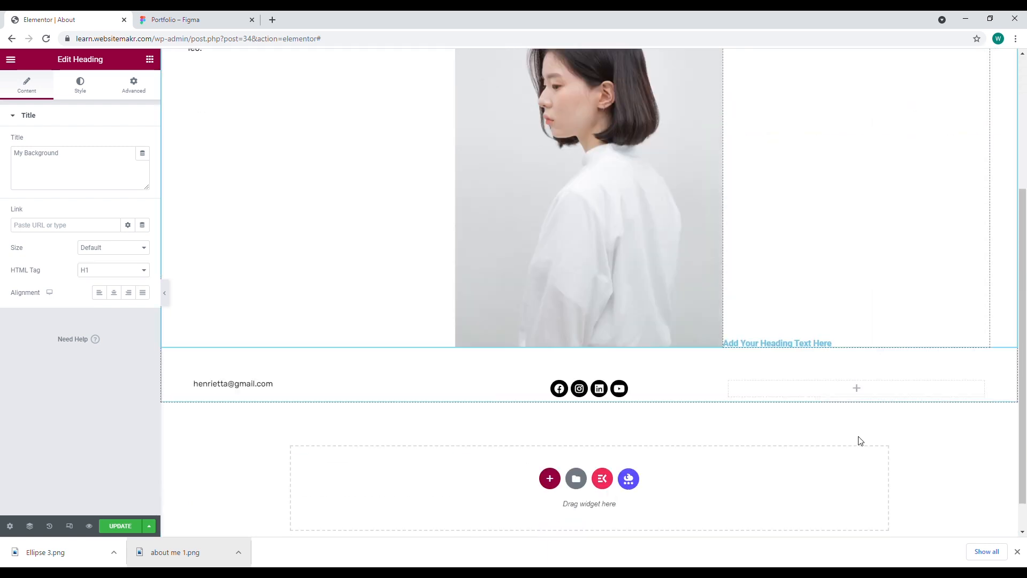
{"action": "scroll", "coordinate": [833, 428], "scroll_direction": "up", "scroll_amount": 1}
{"action": "scroll", "coordinate": [831, 427], "scroll_direction": "up", "scroll_amount": 3}
{"action": "left_click", "coordinate": [729, 120]}
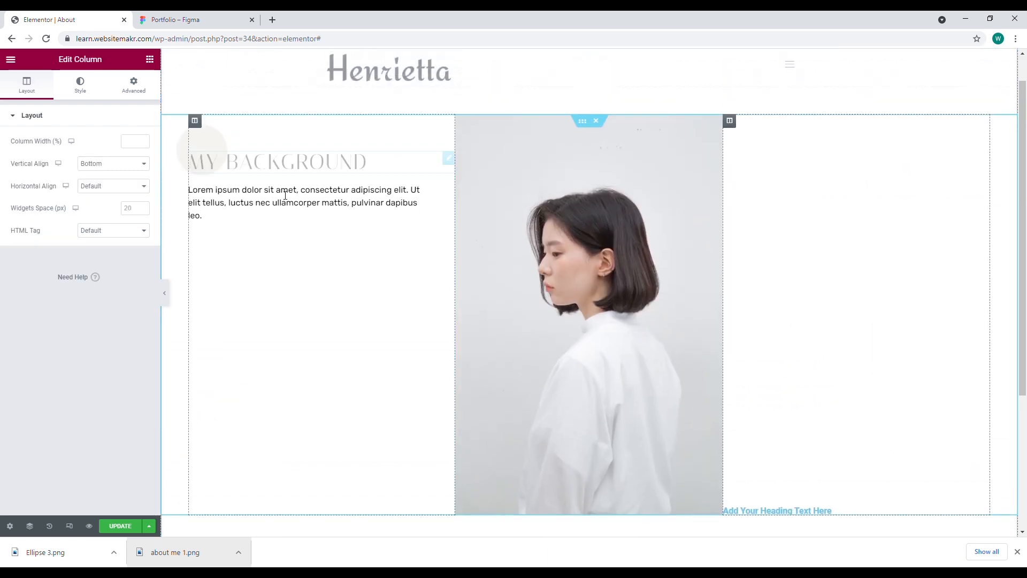
Centre the third column's heading and set its title to "View My Portfolio"
{"action": "left_click", "coordinate": [819, 317]}
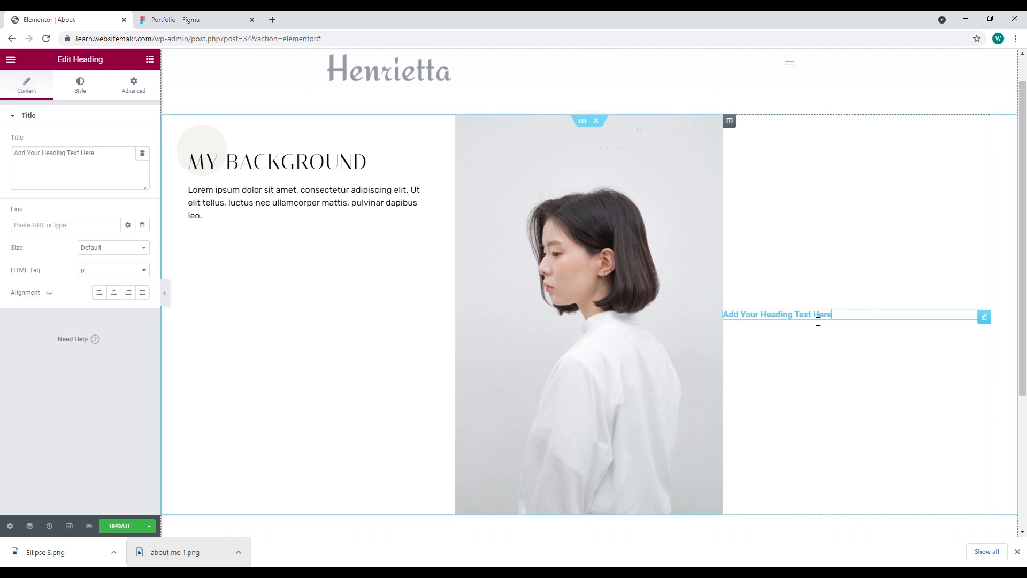
{"action": "left_click", "coordinate": [114, 292]}
{"action": "triple_click", "coordinate": [53, 155]}
{"action": "type", "text": "V"}
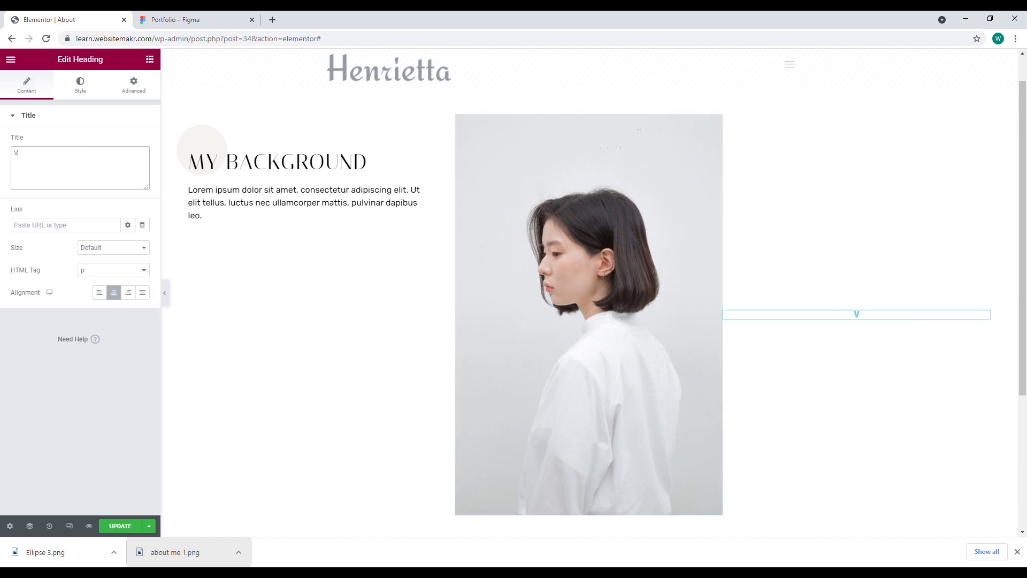
{"action": "type", "text": "iew My Portfolio"}
Set the View My Portfolio heading's text color to #000000
{"action": "left_click", "coordinate": [80, 88]}
{"action": "left_click", "coordinate": [143, 143]}
{"action": "type", "text": "#000000"}
{"action": "left_click", "coordinate": [101, 139]}
Compare with the Figma design and set the View My Portfolio heading's font family to Italiana
{"action": "left_click", "coordinate": [168, 20]}
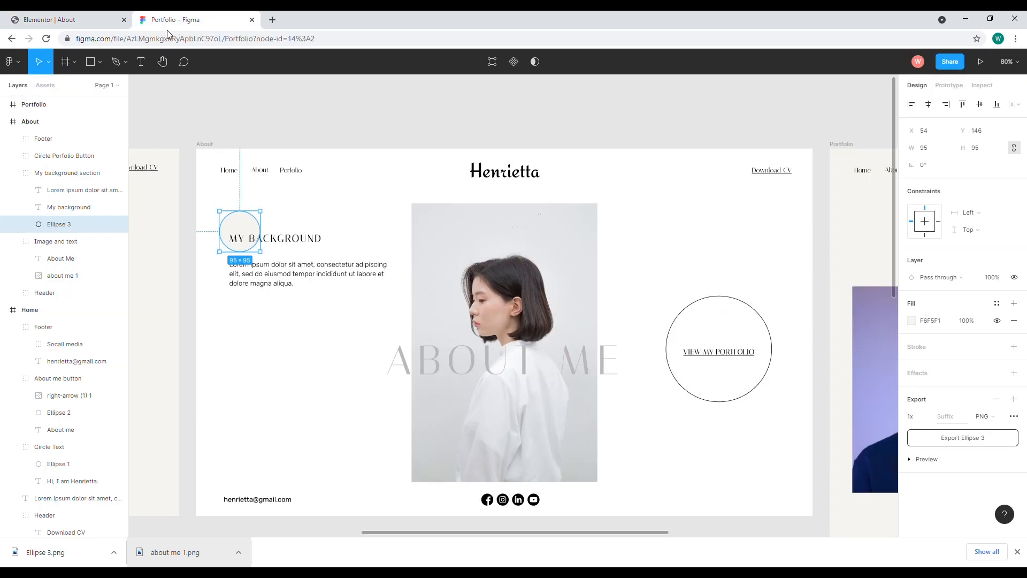
{"action": "left_click", "coordinate": [99, 19]}
{"action": "left_click", "coordinate": [142, 164]}
{"action": "left_click", "coordinate": [115, 218]}
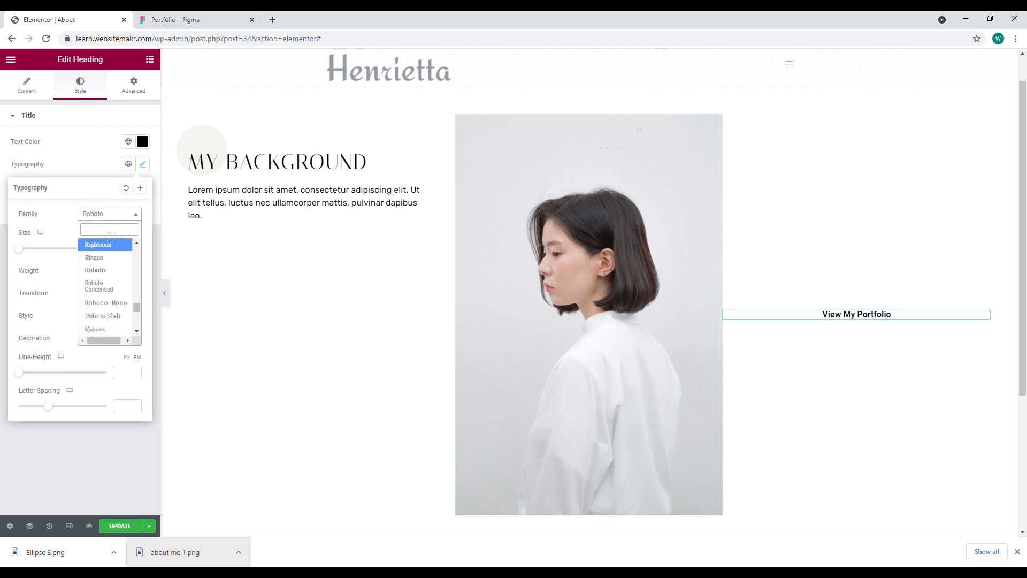
{"action": "type", "text": "itl"}
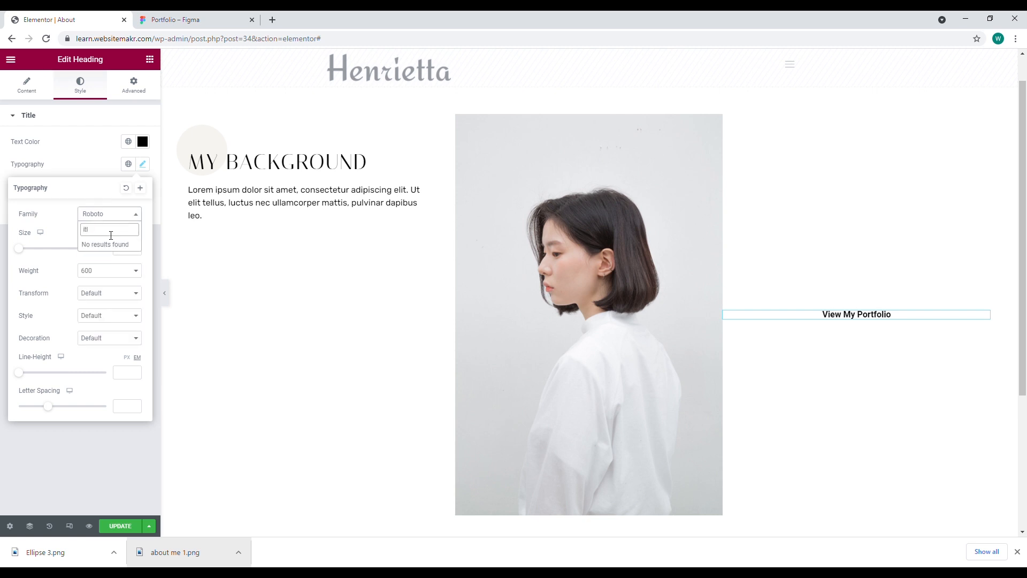
{"action": "type", "text": "aali"}
{"action": "key", "text": "Return"}
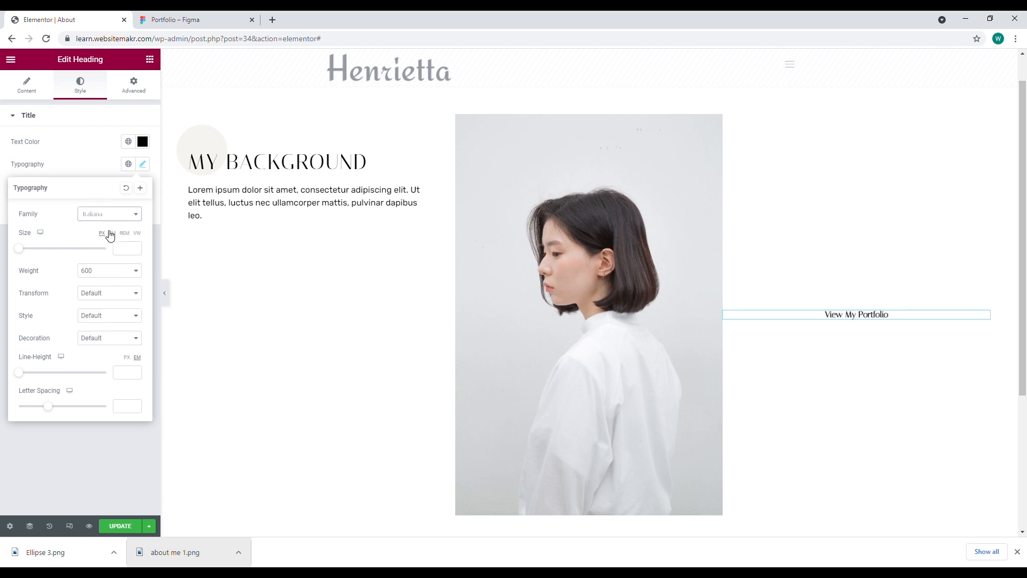
Set the View My Portfolio heading's font size to 20 px and its transform to Uppercase
{"action": "left_click", "coordinate": [126, 248]}
{"action": "type", "text": "20"}
{"action": "left_click", "coordinate": [202, 18]}
{"action": "left_click", "coordinate": [91, 15]}
{"action": "left_click", "coordinate": [116, 294]}
{"action": "left_click", "coordinate": [103, 314]}
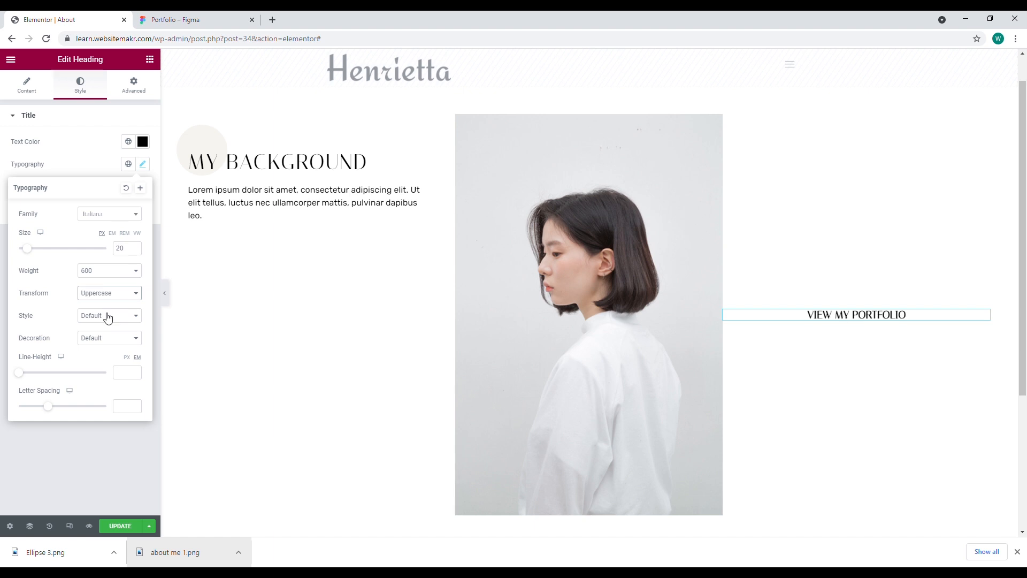
Set the View My Portfolio heading's font size to 18 px, weight to Normal and decoration to underline
{"action": "left_click_drag", "start_coordinate": [126, 250], "coordinate": [110, 253]}
{"action": "type", "text": "18"}
{"action": "key", "text": "Tab"}
{"action": "left_click", "coordinate": [100, 373]}
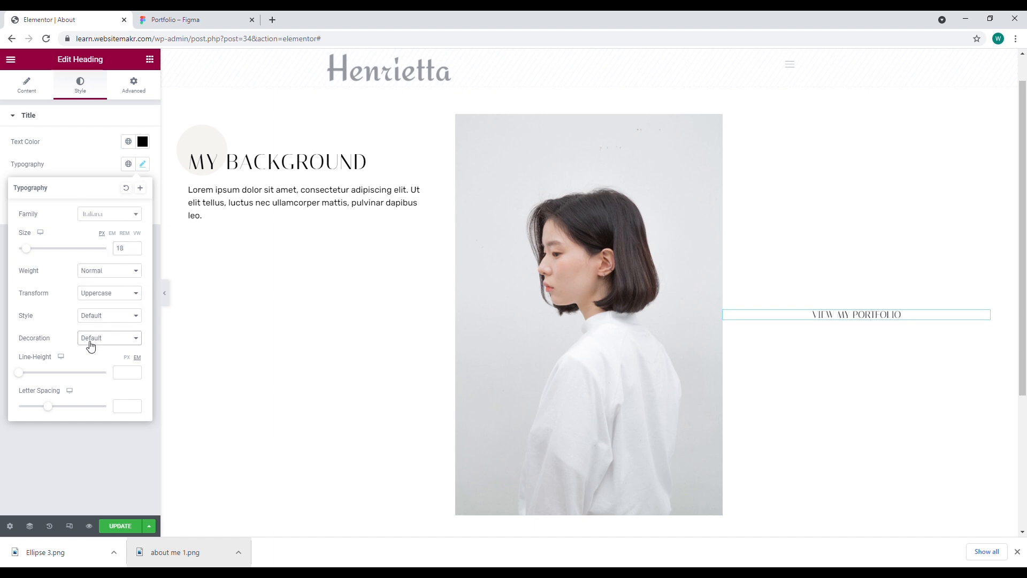
{"action": "left_click", "coordinate": [89, 160]}
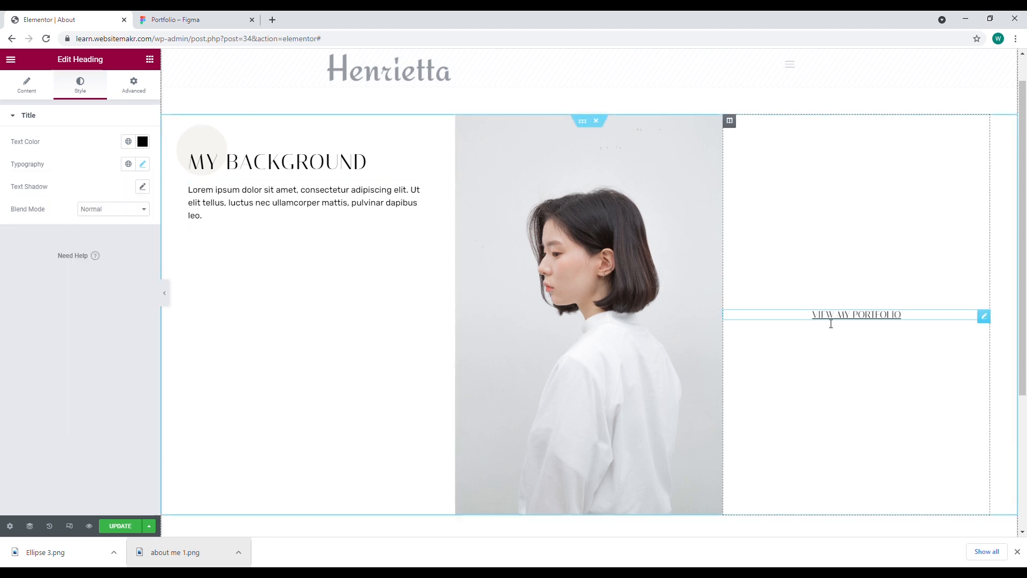
Give the View My Portfolio heading a classic background with the circle outline image, No-repeat, size Contain and position Center Center
{"action": "left_click", "coordinate": [134, 86]}
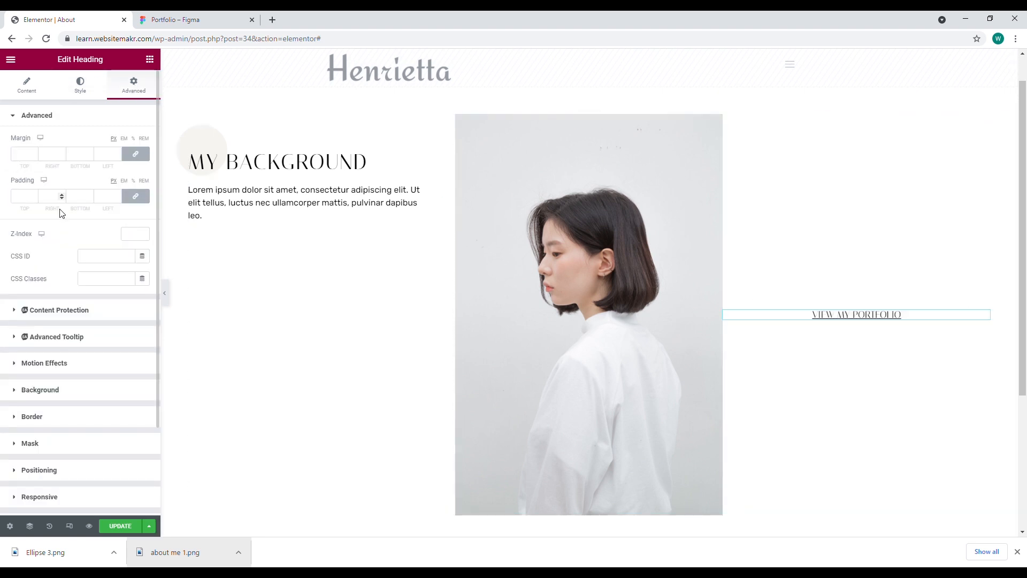
{"action": "left_click", "coordinate": [62, 392]}
{"action": "left_click", "coordinate": [129, 271]}
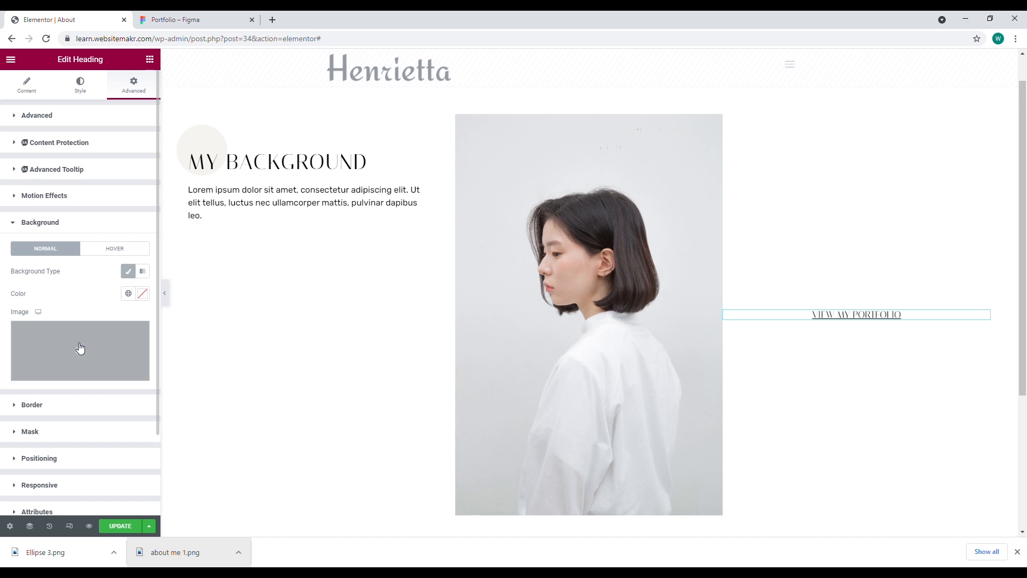
{"action": "left_click", "coordinate": [81, 348]}
{"action": "left_click", "coordinate": [413, 220]}
{"action": "left_click", "coordinate": [977, 505]}
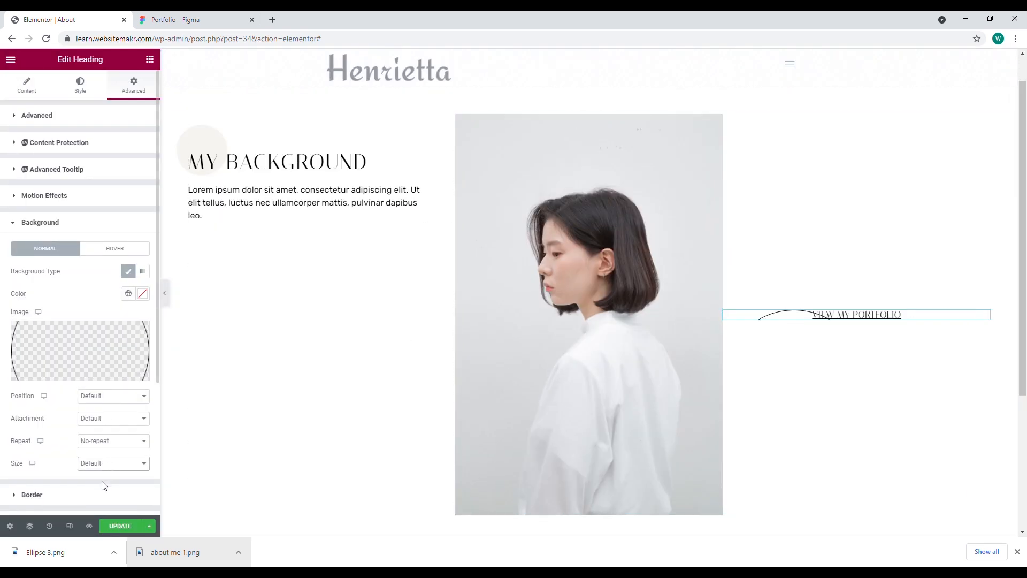
{"action": "left_click", "coordinate": [101, 501]}
{"action": "left_click", "coordinate": [107, 397]}
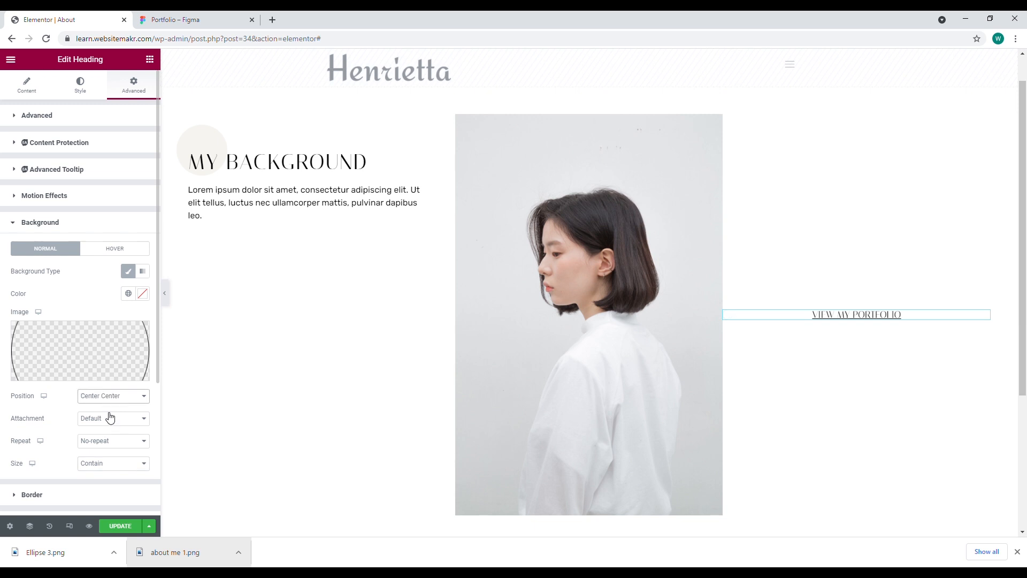
Unlink the View My Portfolio heading's margin and padding values and set its top padding to 100 px
{"action": "left_click", "coordinate": [105, 117]}
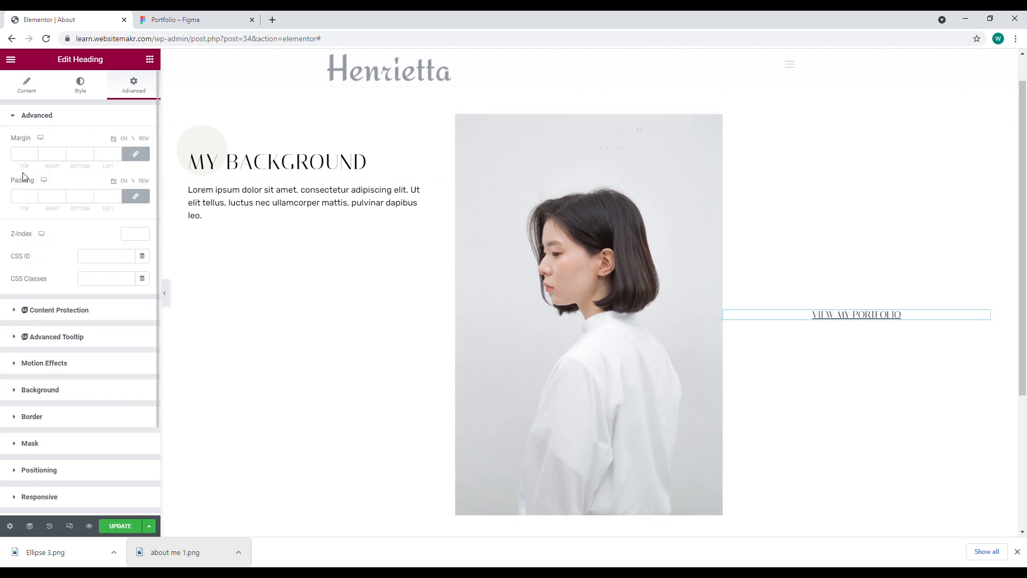
{"action": "left_click", "coordinate": [140, 157]}
{"action": "left_click", "coordinate": [137, 197]}
{"action": "type", "text": "100"}
{"action": "left_click", "coordinate": [109, 197]}
{"action": "type", "text": "100"}
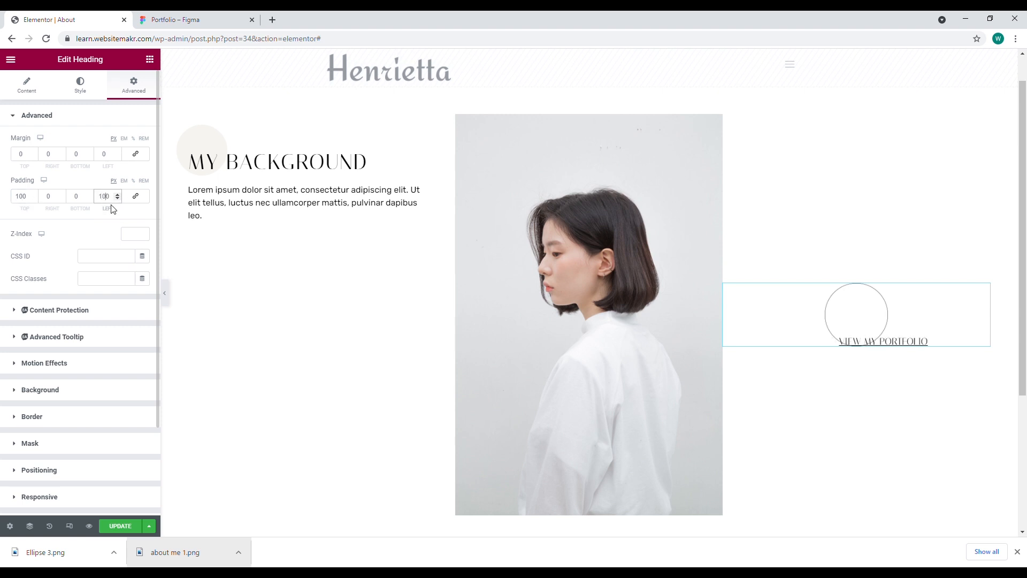
{"action": "key", "text": "BackSpace"}
{"action": "key", "text": "BackSpace"}
{"action": "key", "text": "BackSpace"}
Set the View My Portfolio heading's bottom padding to 100 px
{"action": "left_click", "coordinate": [76, 196]}
{"action": "type", "text": "100"}
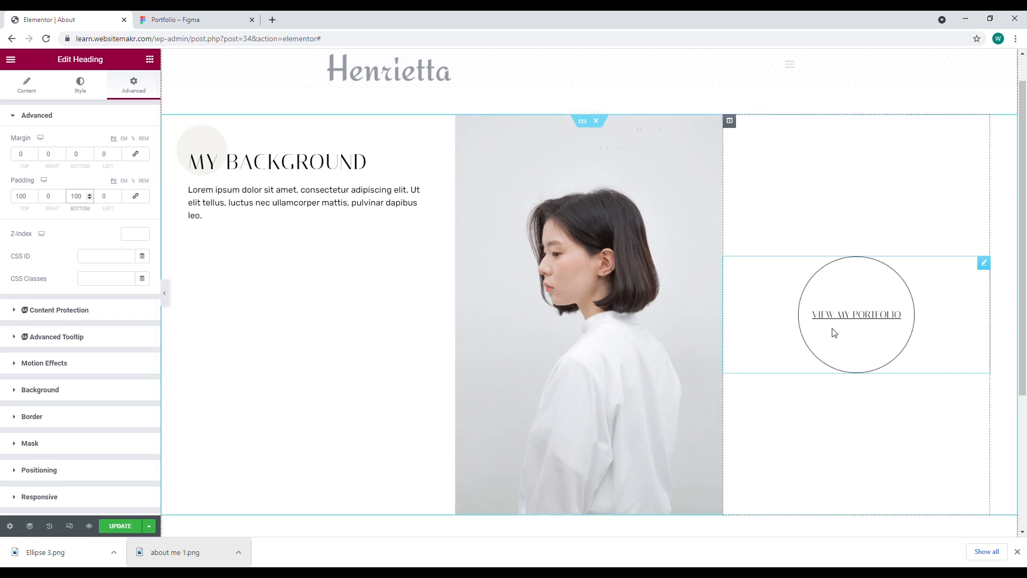
Link the View My Portfolio heading to the portfolio page on learn.websitemakr.com and enable Open in new window
{"action": "left_click", "coordinate": [27, 88]}
{"action": "left_click", "coordinate": [50, 225]}
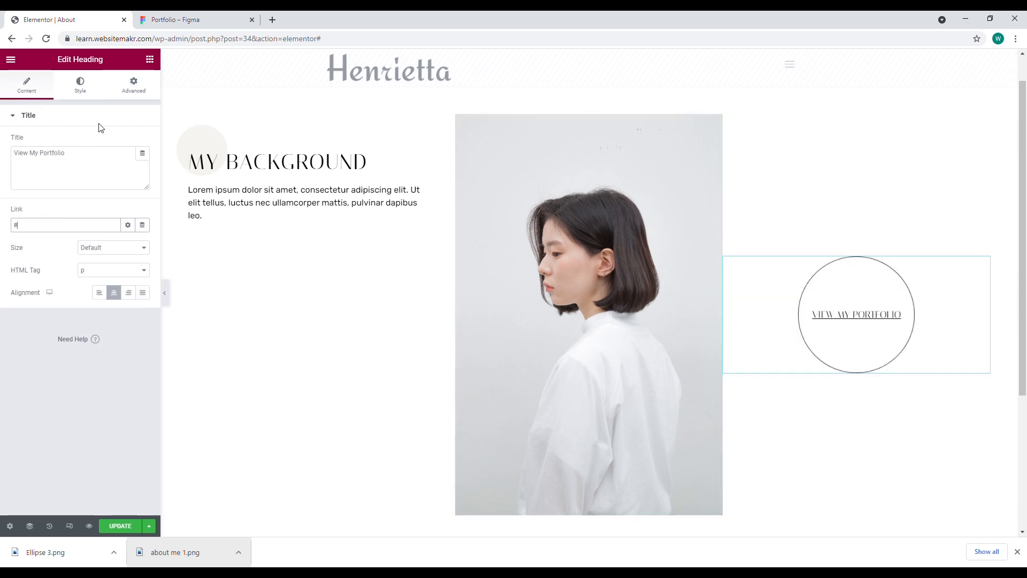
{"action": "left_click_drag", "start_coordinate": [158, 39], "coordinate": [75, 47]}
{"action": "key", "text": "ctrl+c"}
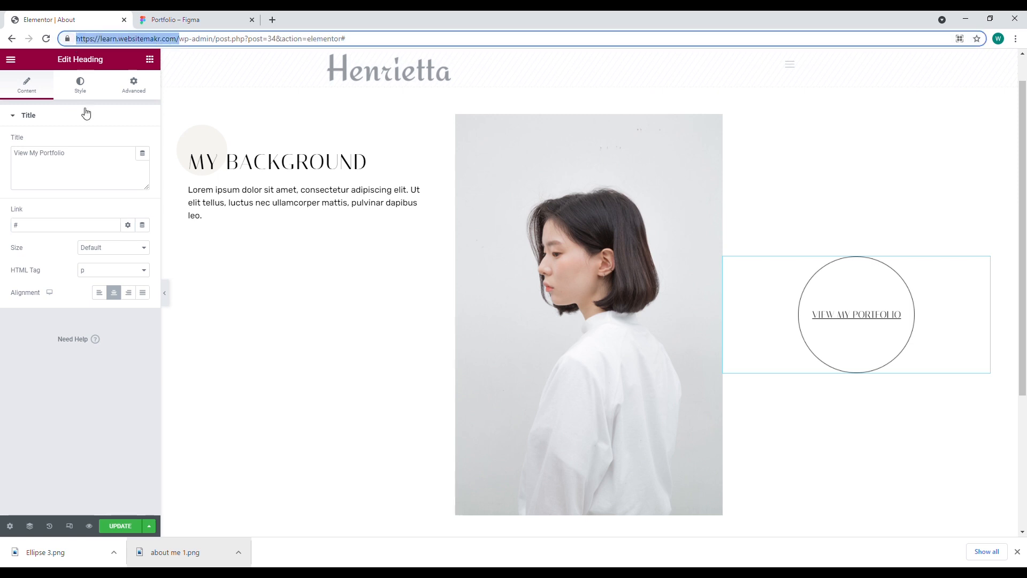
{"action": "left_click", "coordinate": [60, 224]}
{"action": "key", "text": "BackSpace"}
{"action": "key", "text": "ctrl+v"}
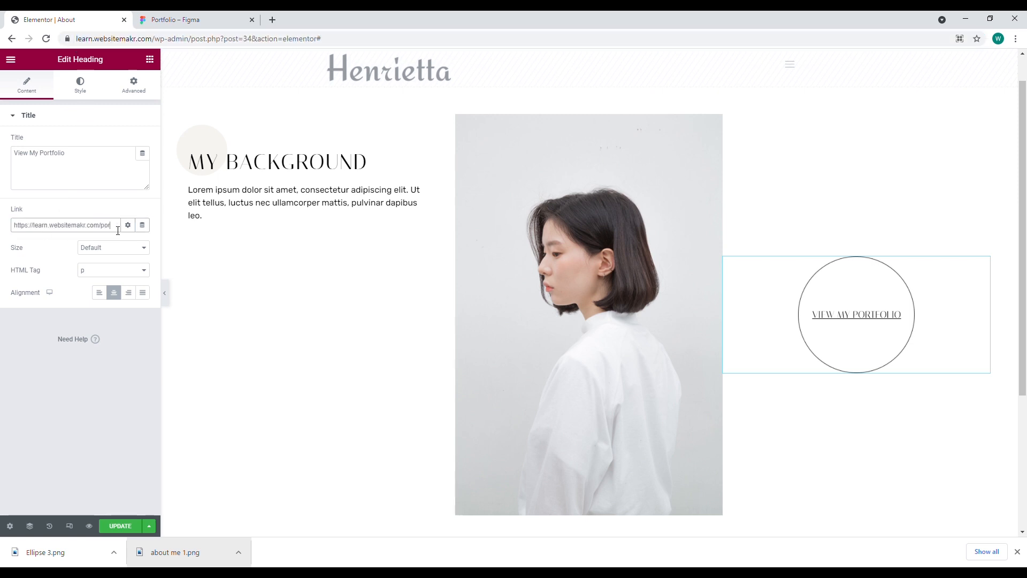
{"action": "left_click", "coordinate": [128, 225]}
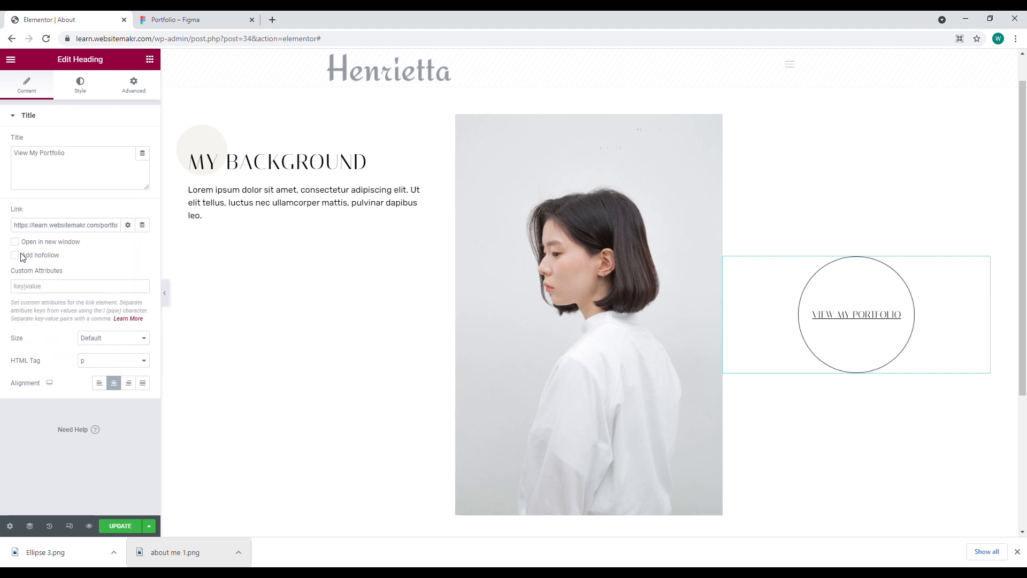
Add an inner section with a width of 1500 between the portrait and the footer and delete one of its columns
{"action": "key", "text": "ctrl+Tab"}
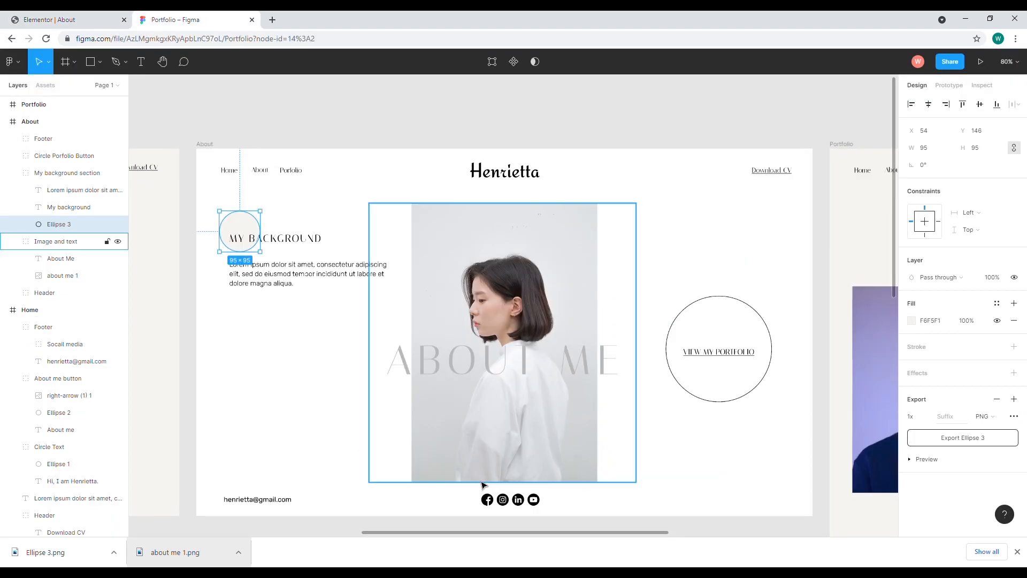
{"action": "key", "text": "ctrl+Tab"}
{"action": "scroll", "coordinate": [461, 335], "scroll_direction": "down", "scroll_amount": 3}
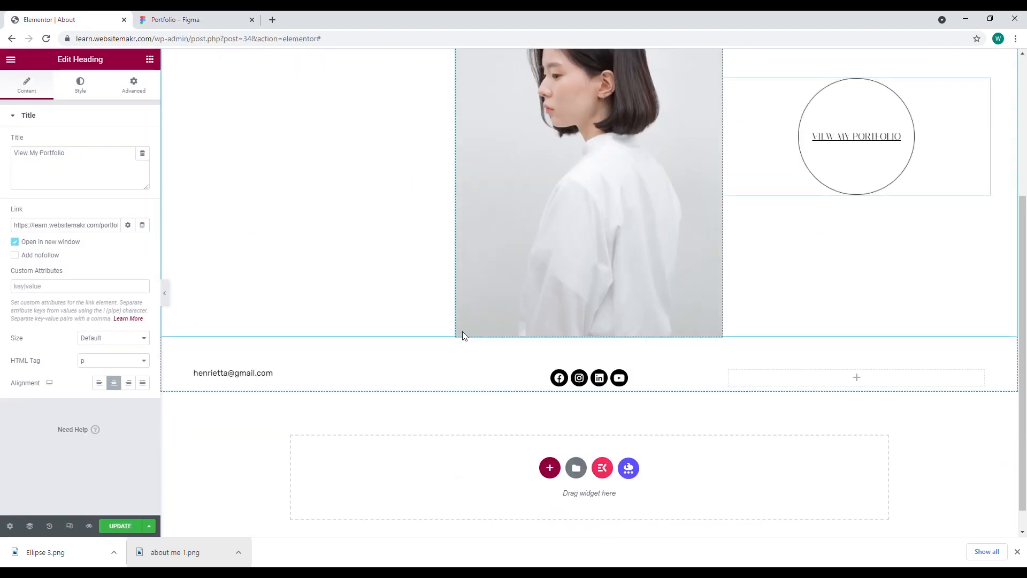
{"action": "scroll", "coordinate": [462, 332], "scroll_direction": "up", "scroll_amount": 1}
{"action": "left_click", "coordinate": [149, 60]}
{"action": "left_click_drag", "start_coordinate": [43, 177], "coordinate": [404, 413]}
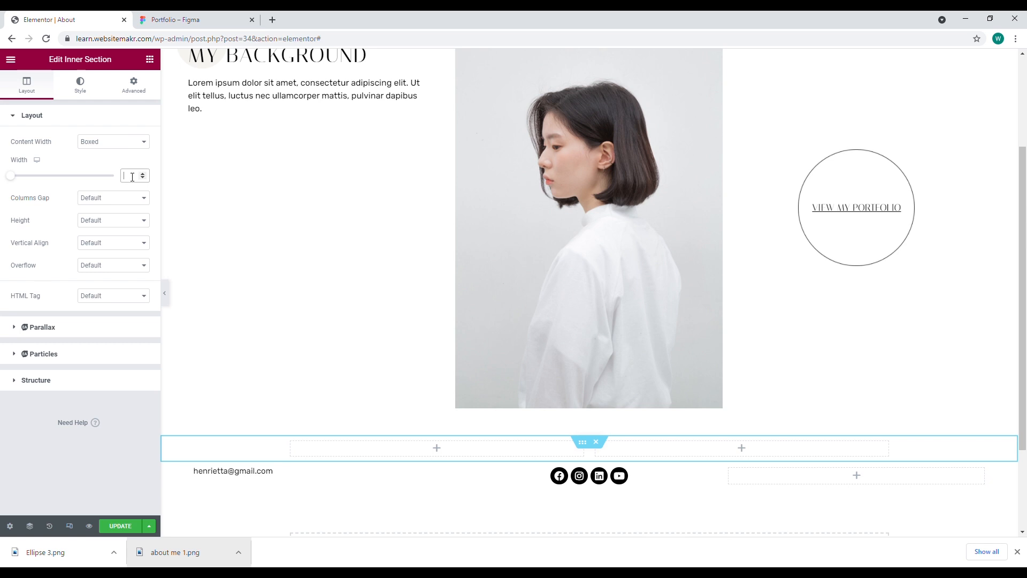
{"action": "type", "text": "00"}
{"action": "right_click", "coordinate": [195, 447]}
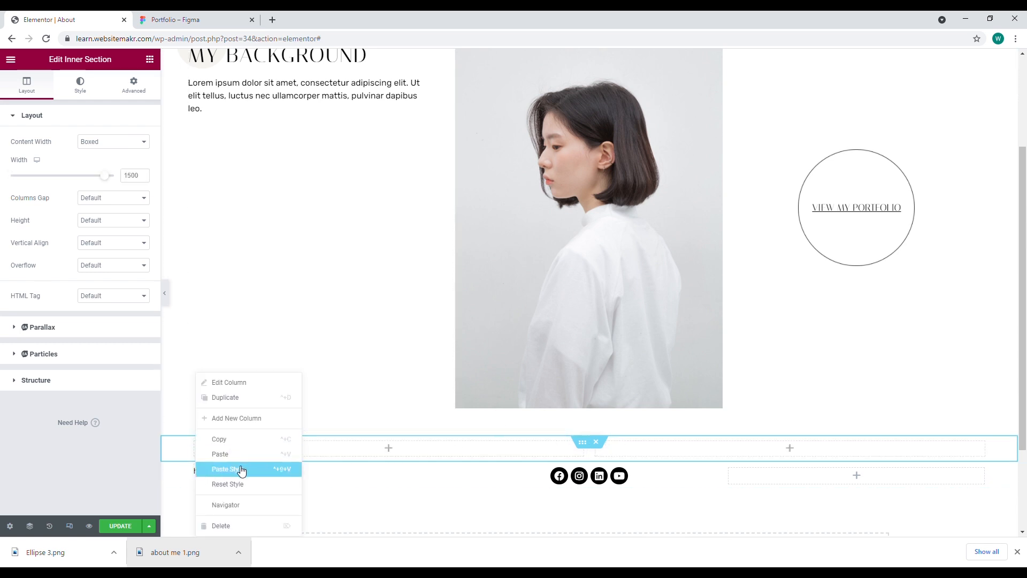
{"action": "left_click", "coordinate": [222, 525]}
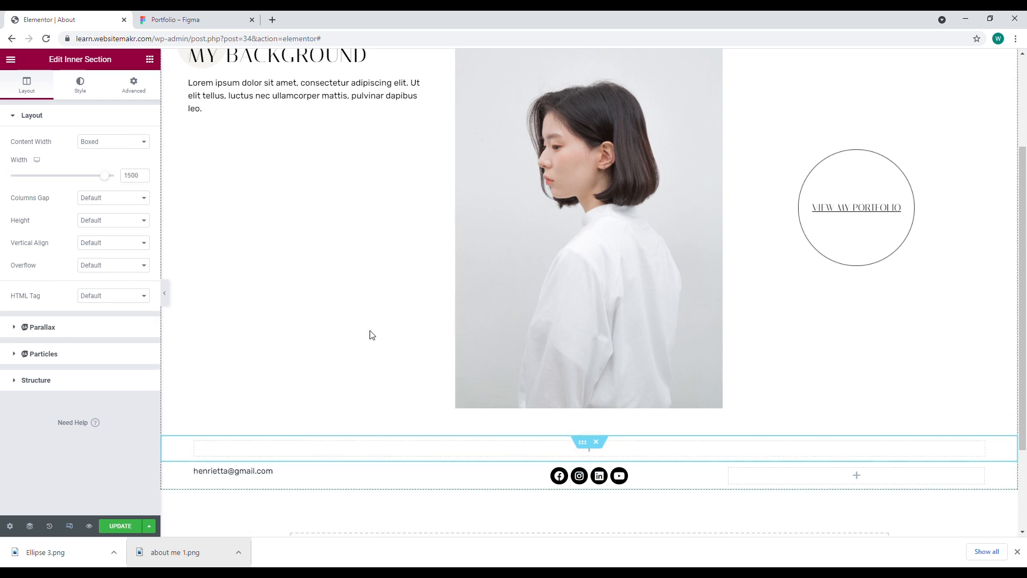
Copy the My Background heading into the empty inner section above the footer
{"action": "scroll", "coordinate": [397, 85], "scroll_direction": "up", "scroll_amount": 1}
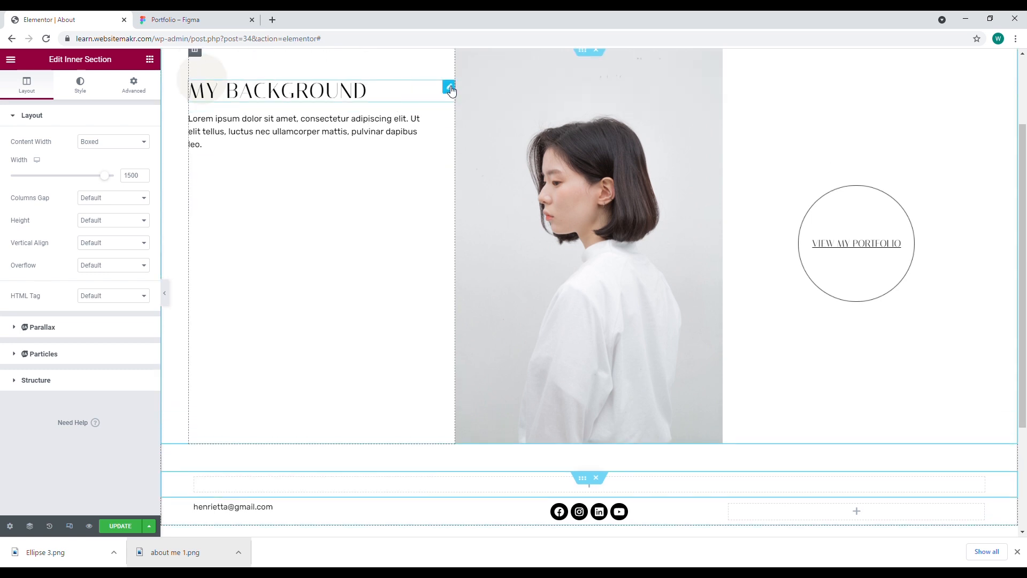
{"action": "right_click", "coordinate": [559, 484]}
{"action": "left_click", "coordinate": [583, 467]}
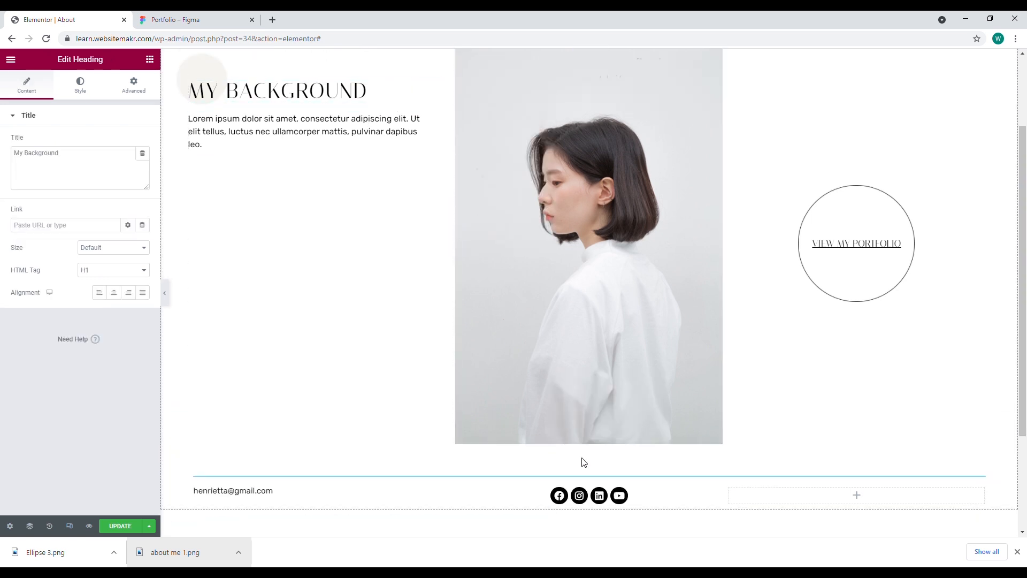
Center the copied heading, set its HTML tag to H2 and change its title to About Me
{"action": "left_click", "coordinate": [114, 292]}
{"action": "left_click", "coordinate": [124, 270]}
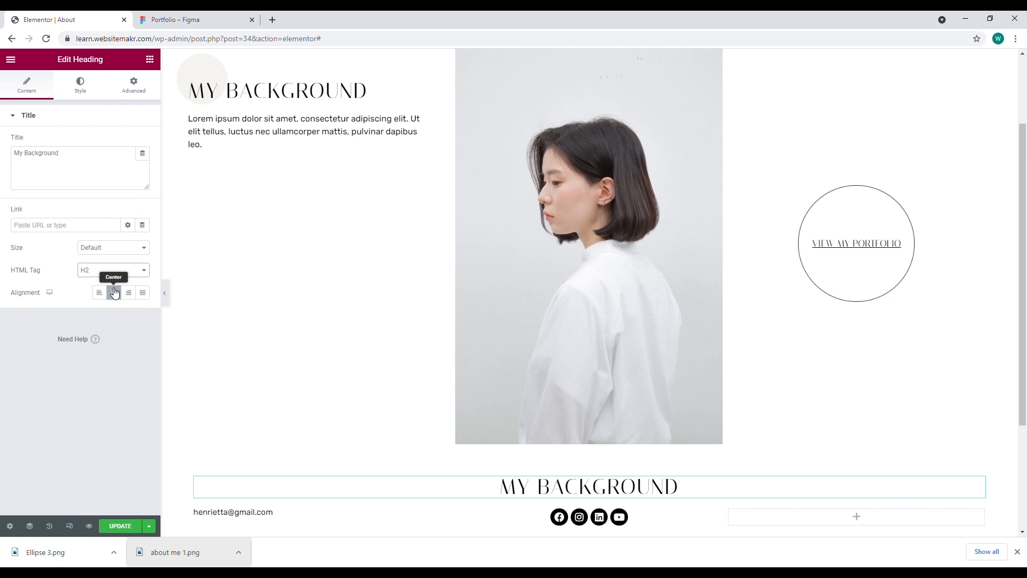
{"action": "left_click", "coordinate": [110, 289]}
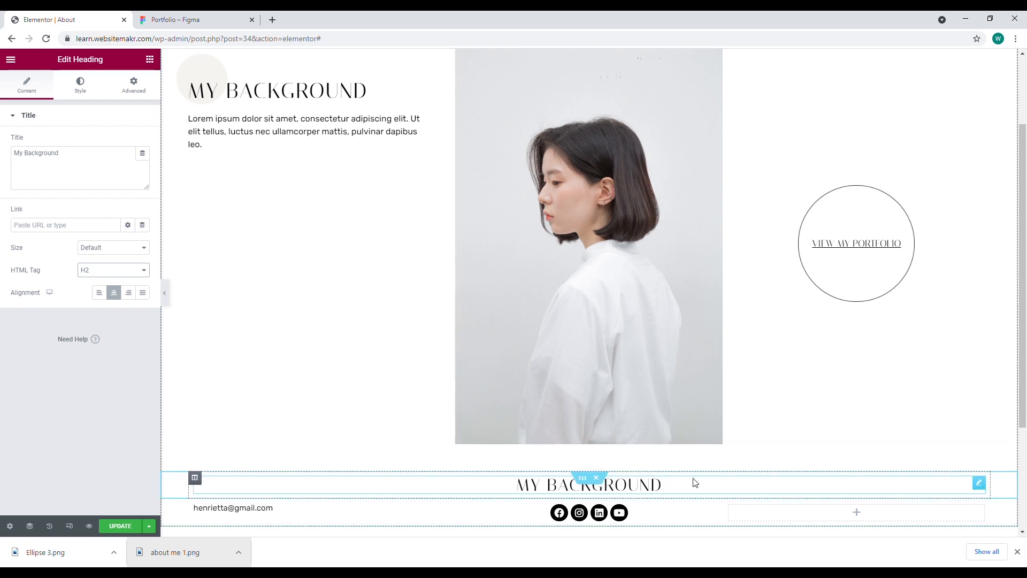
{"action": "left_click_drag", "start_coordinate": [60, 154], "coordinate": [29, 155]}
{"action": "type", "text": "About ME"}
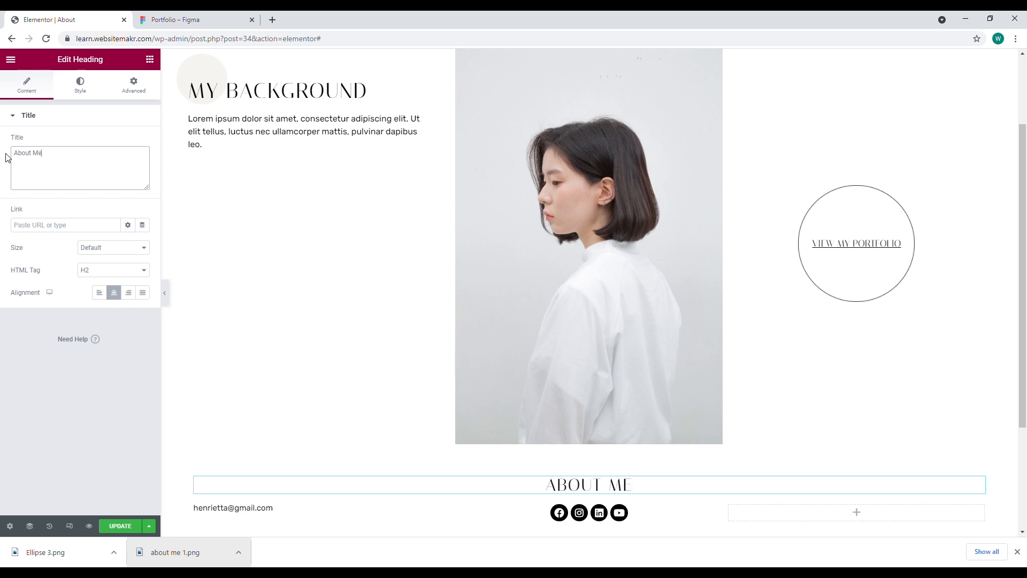
Set the About Me heading's font size to 96 px and its letter spacing to 6.1
{"action": "left_click", "coordinate": [69, 90]}
{"action": "left_click", "coordinate": [143, 164]}
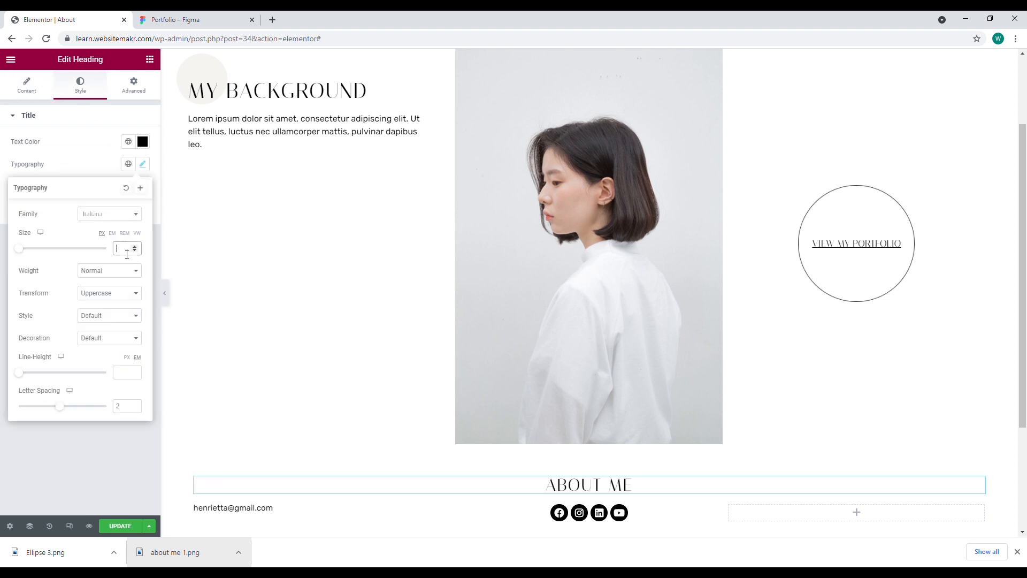
{"action": "type", "text": "75"}
{"action": "key", "text": "Up"}
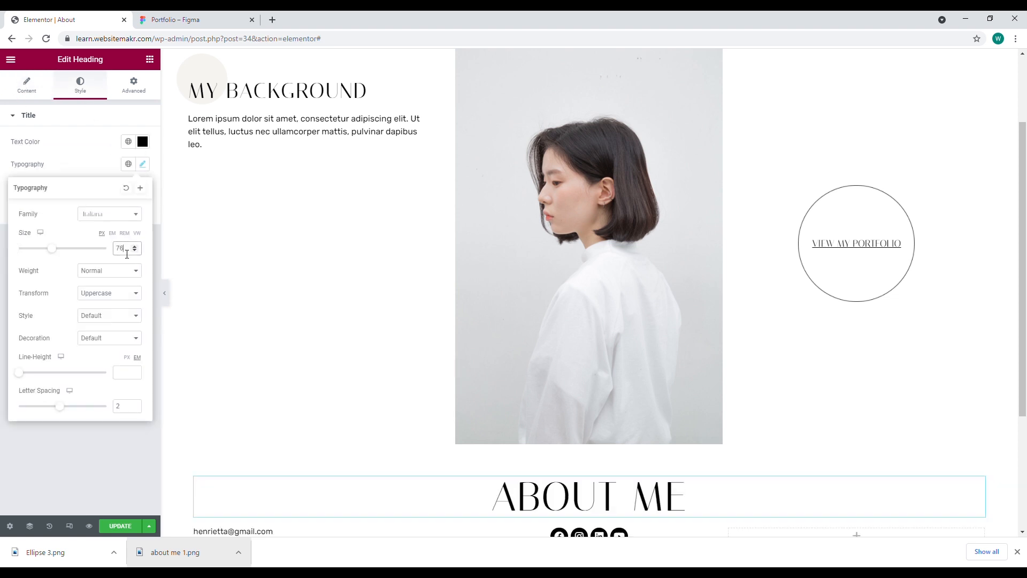
{"action": "left_click_drag", "start_coordinate": [63, 413], "coordinate": [88, 414]}
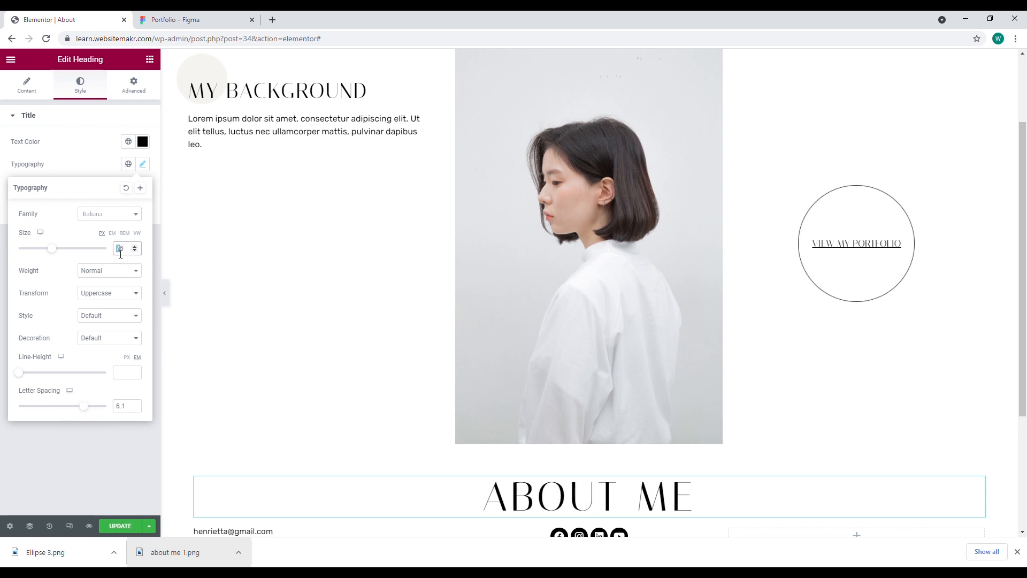
{"action": "type", "text": "9"}
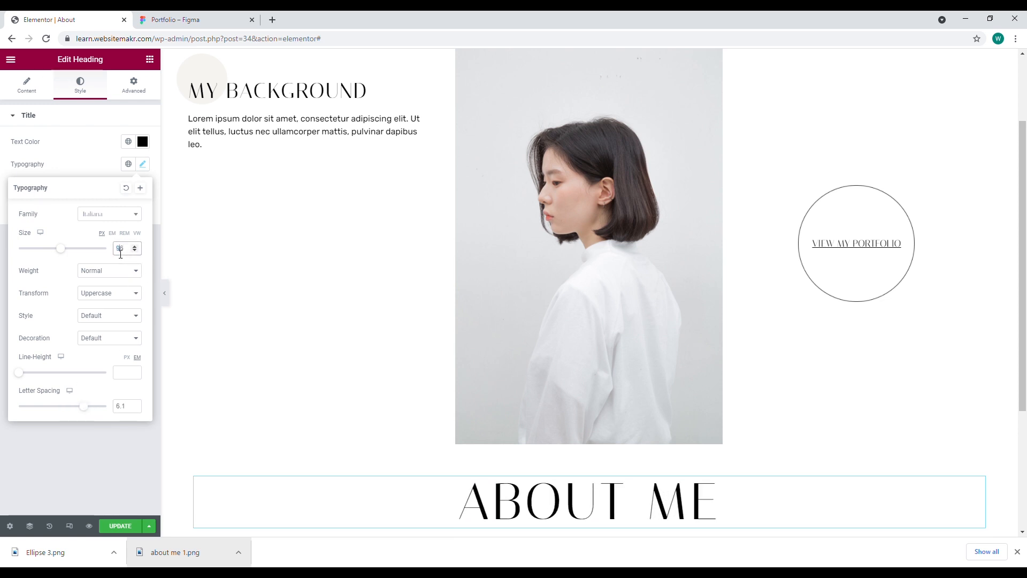
Set the About Me heading's top margin to -420 px so it overlaps the portrait, and compare it with the Figma design
{"action": "left_click", "coordinate": [131, 86]}
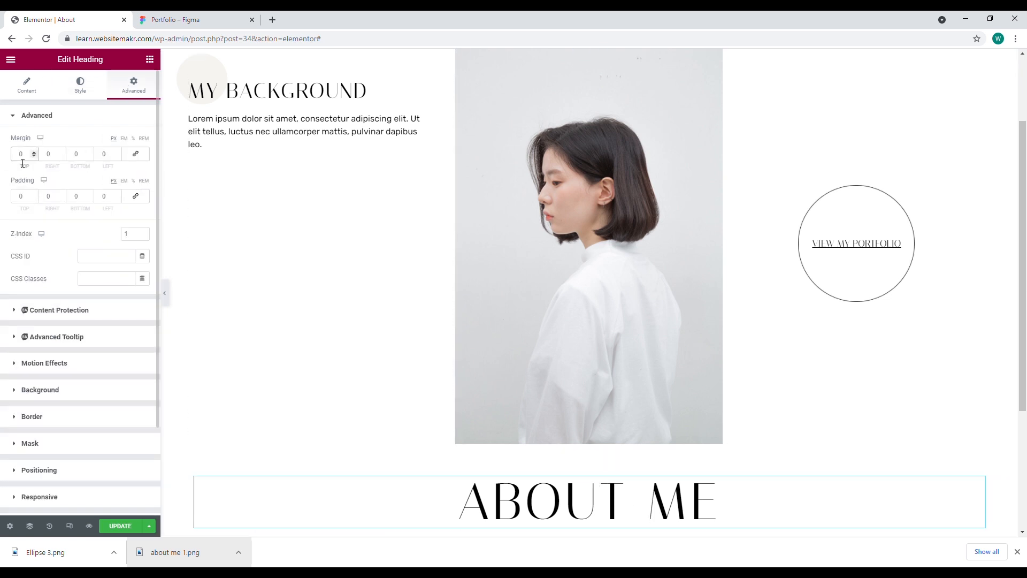
{"action": "type", "text": "-400"}
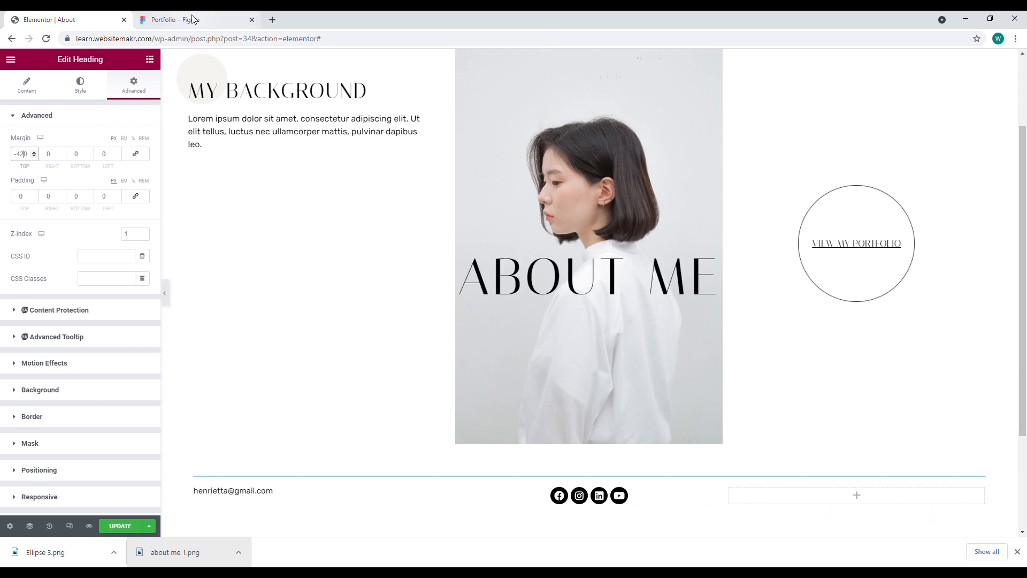
{"action": "left_click", "coordinate": [176, 20]}
{"action": "left_click", "coordinate": [49, 20]}
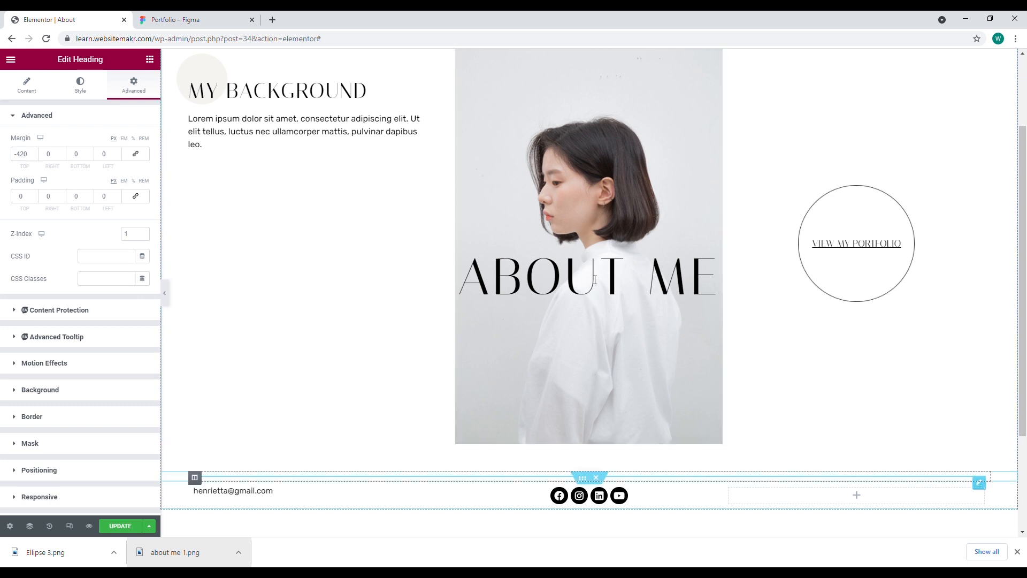
Set the About Me heading's letter spacing to 10 and its font size to 120 px
{"action": "left_click", "coordinate": [27, 85]}
{"action": "left_click", "coordinate": [80, 88]}
{"action": "left_click", "coordinate": [143, 164]}
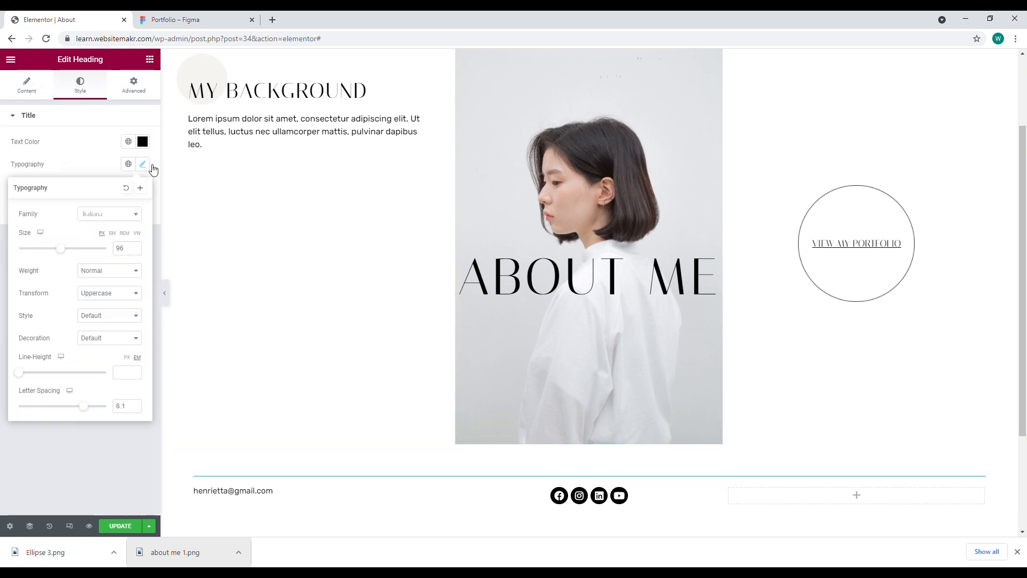
{"action": "left_click_drag", "start_coordinate": [88, 409], "coordinate": [115, 408]}
{"action": "left_click_drag", "start_coordinate": [64, 252], "coordinate": [74, 253]}
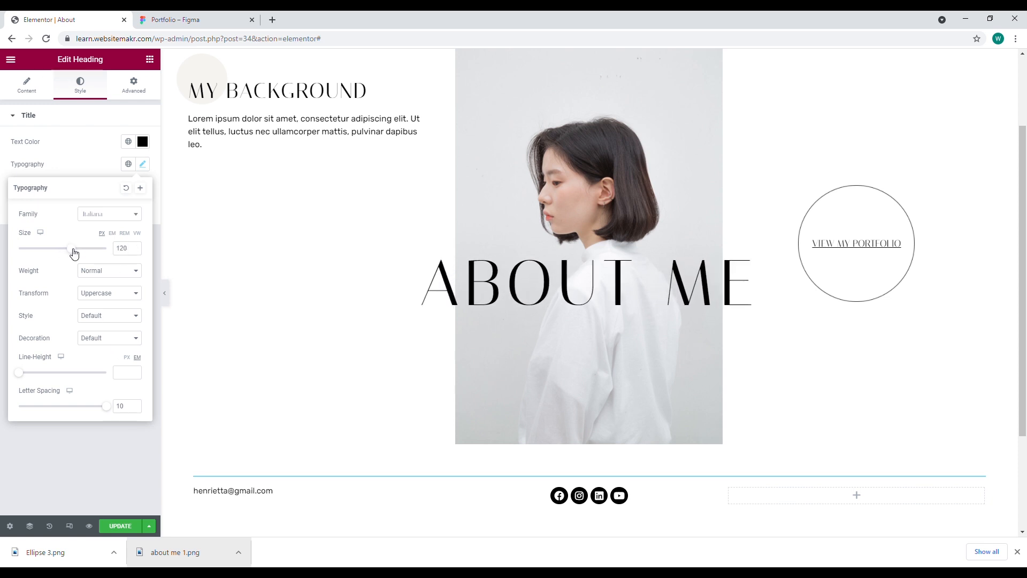
Copy the fill color B9B9B9 from the About Me text in Figma and apply it as the Elementor heading's text color
{"action": "left_click", "coordinate": [194, 21]}
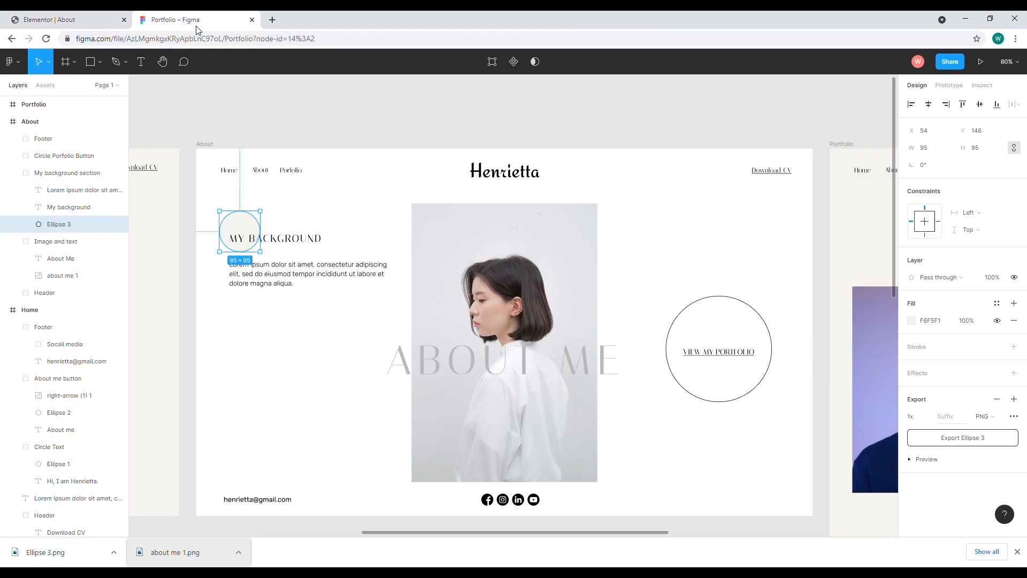
{"action": "left_click", "coordinate": [70, 20]}
{"action": "left_click", "coordinate": [142, 142]}
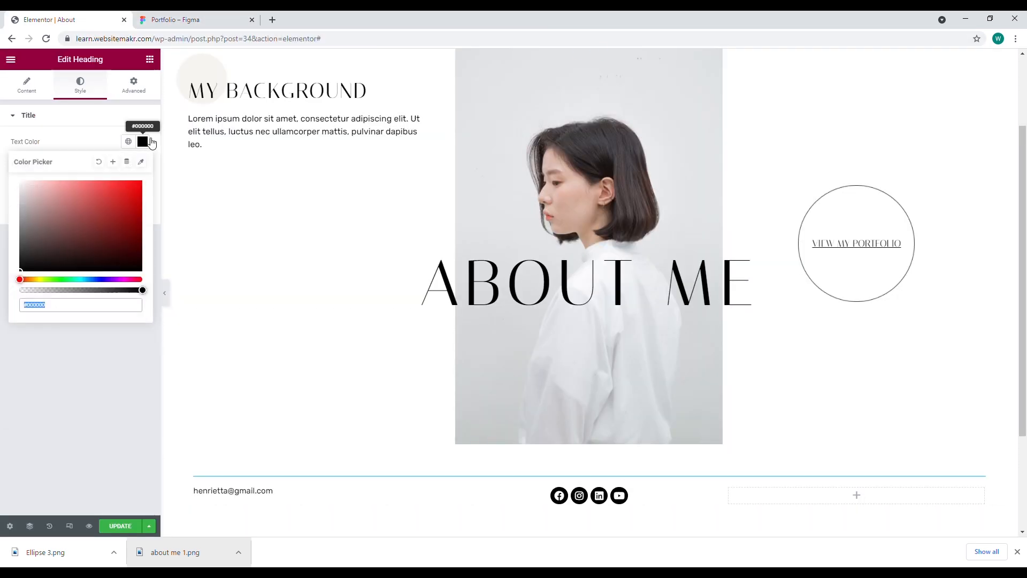
{"action": "left_click", "coordinate": [192, 22]}
{"action": "double_click", "coordinate": [467, 378]}
{"action": "left_click", "coordinate": [935, 437]}
{"action": "key", "text": "ctrl+c"}
{"action": "left_click", "coordinate": [70, 20]}
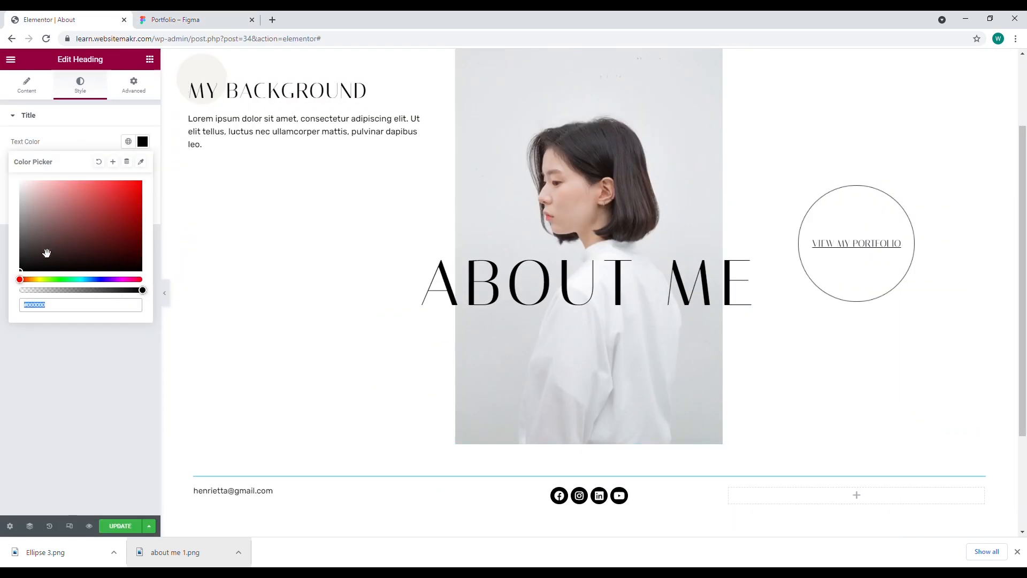
{"action": "key", "text": "ctrl+v"}
{"action": "left_click", "coordinate": [67, 138]}
Preview the About page without the editing panel and compare its layout and spacing with the Figma design
{"action": "left_click", "coordinate": [165, 293]}
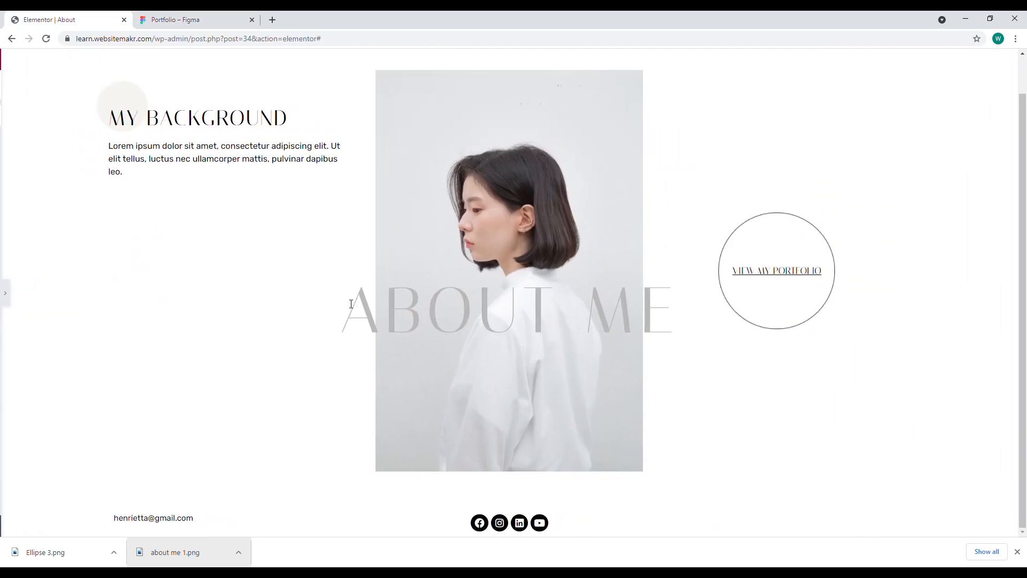
{"action": "scroll", "coordinate": [369, 271], "scroll_direction": "up", "scroll_amount": 2}
{"action": "left_click", "coordinate": [1018, 551]}
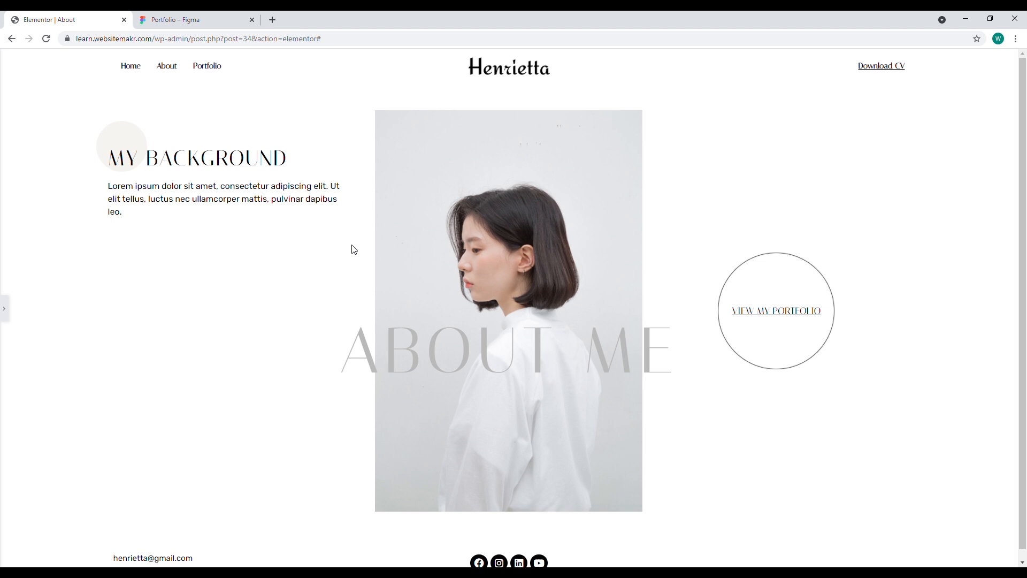
{"action": "left_click", "coordinate": [12, 309]}
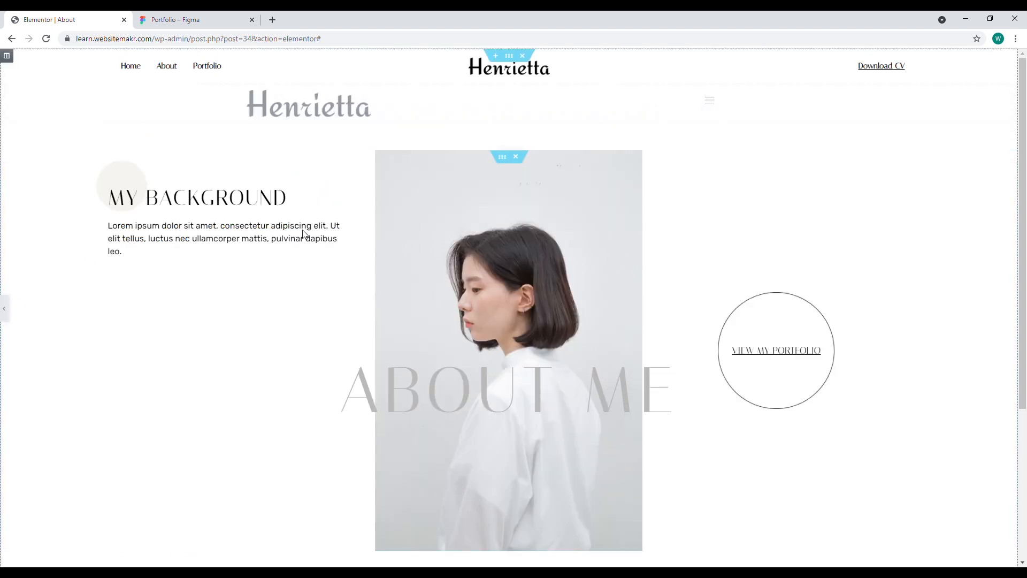
{"action": "scroll", "coordinate": [480, 214], "scroll_direction": "down", "scroll_amount": 5}
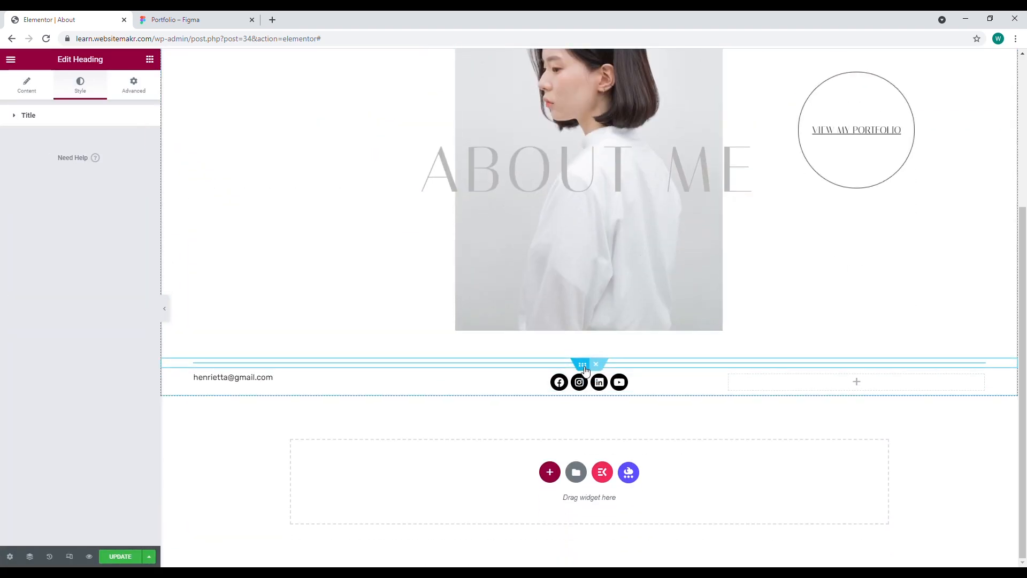
{"action": "left_click", "coordinate": [170, 20]}
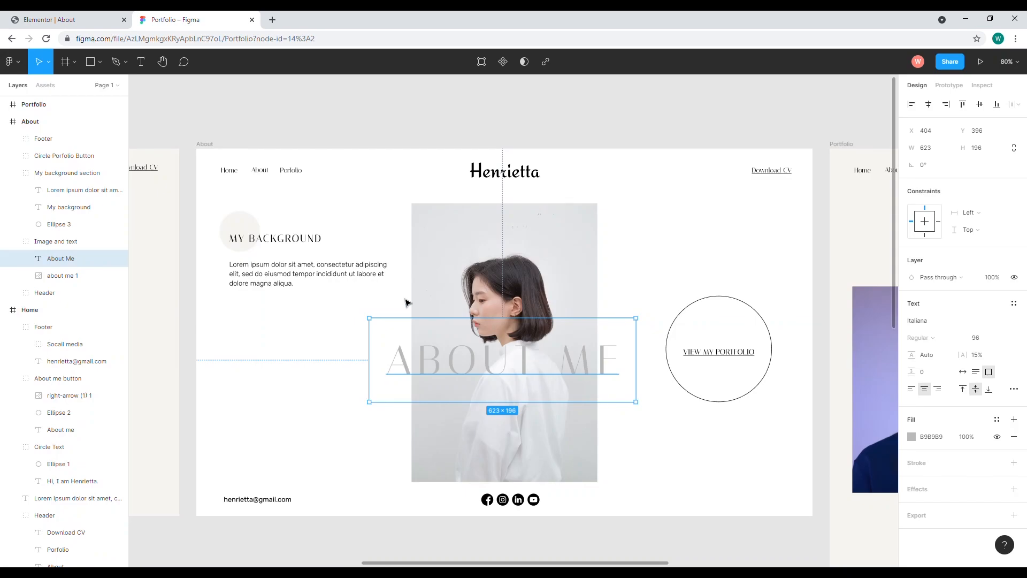
{"action": "left_click", "coordinate": [48, 20]}
{"action": "scroll", "coordinate": [339, 229], "scroll_direction": "up", "scroll_amount": 5}
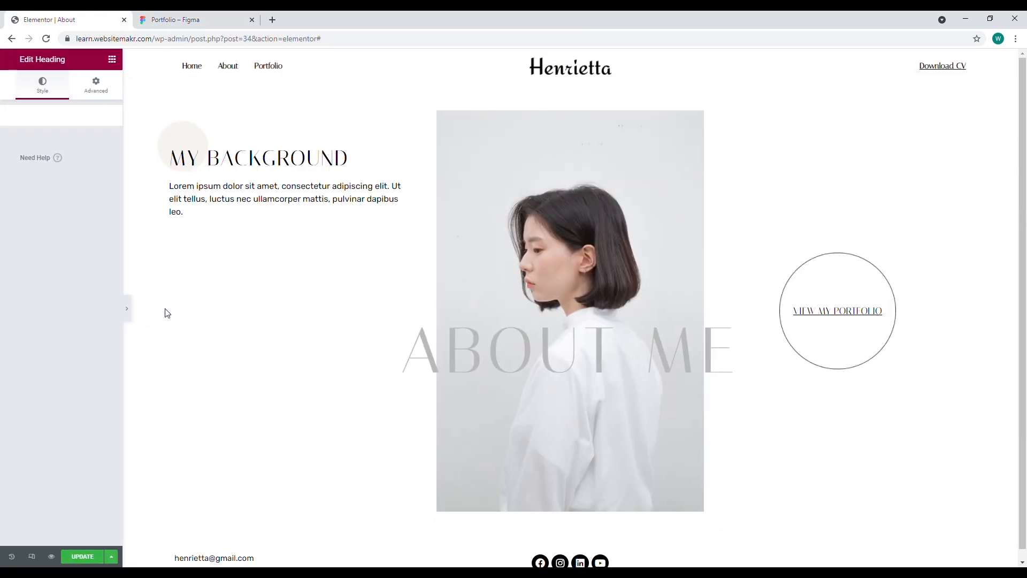
{"action": "left_click", "coordinate": [127, 308]}
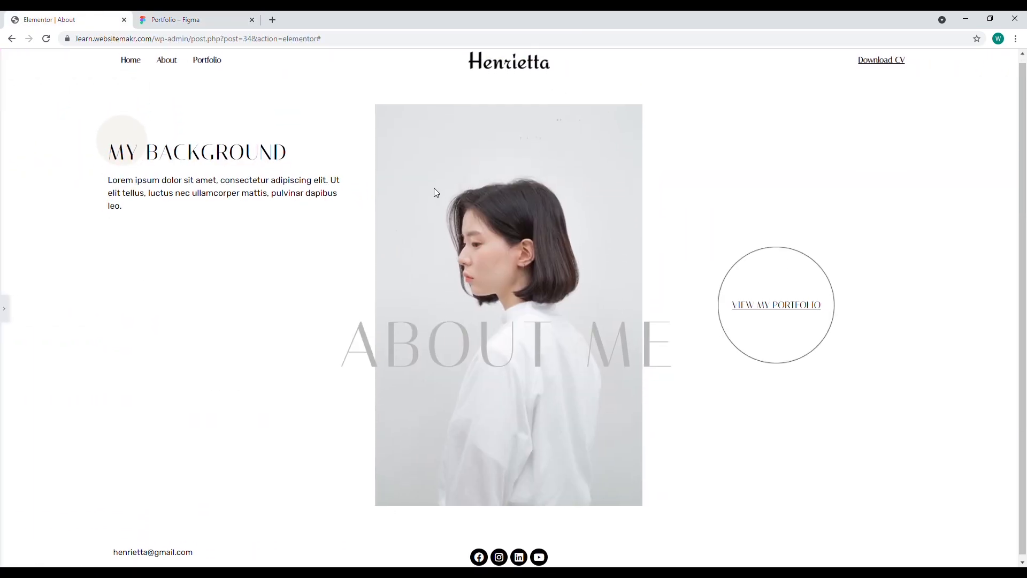
Set the top and bottom margins of the inner section containing the portrait to 40 px
{"action": "left_click", "coordinate": [6, 313]}
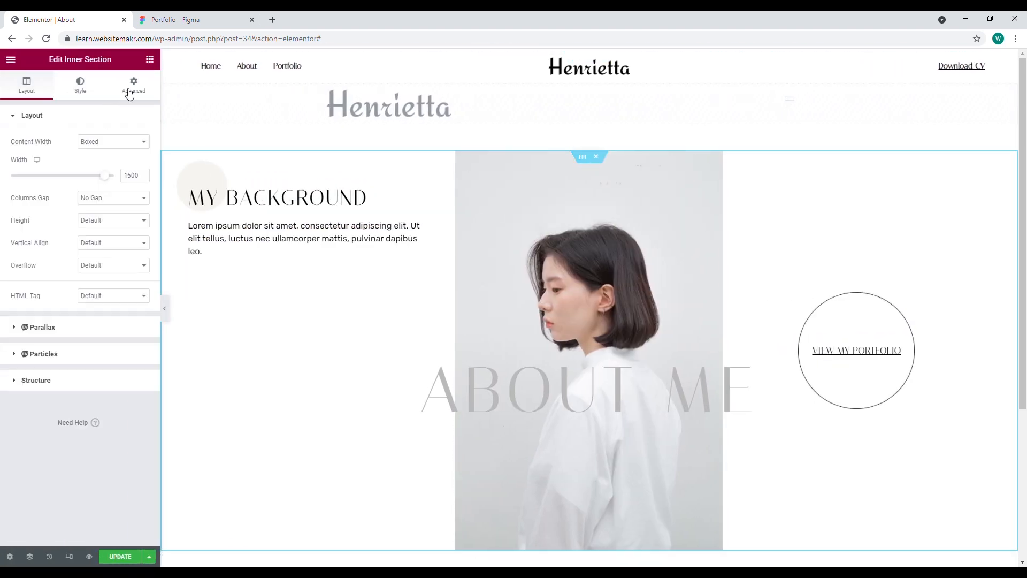
{"action": "left_click", "coordinate": [131, 89]}
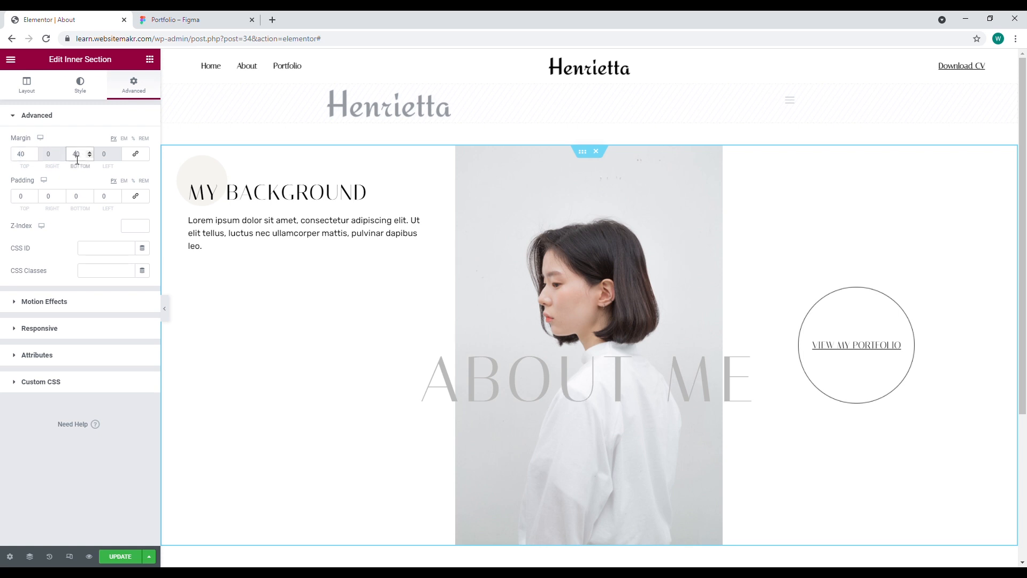
Update the About page and check its layout and spacing on the published page
{"action": "left_click", "coordinate": [164, 308]}
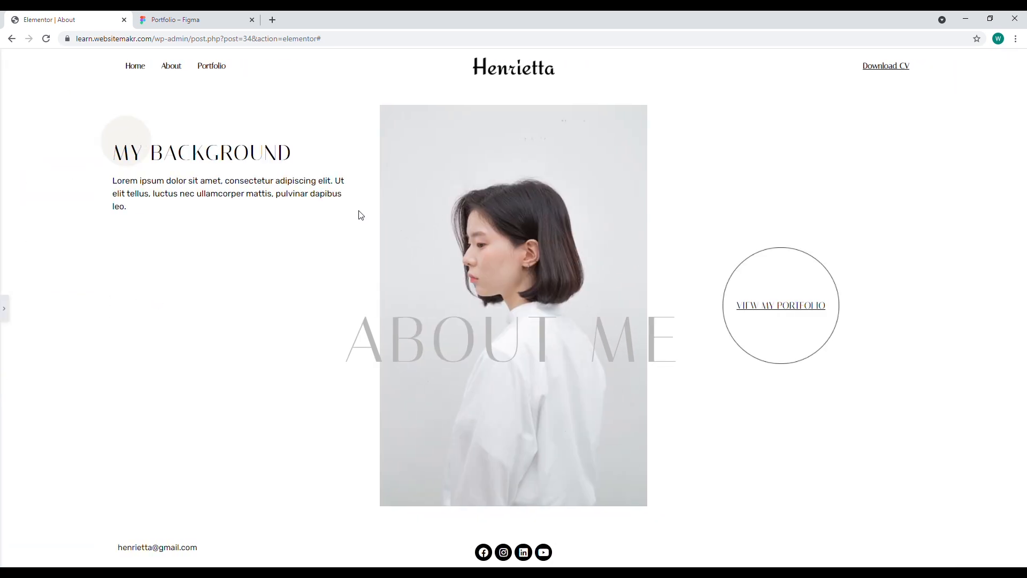
{"action": "left_click", "coordinate": [8, 313]}
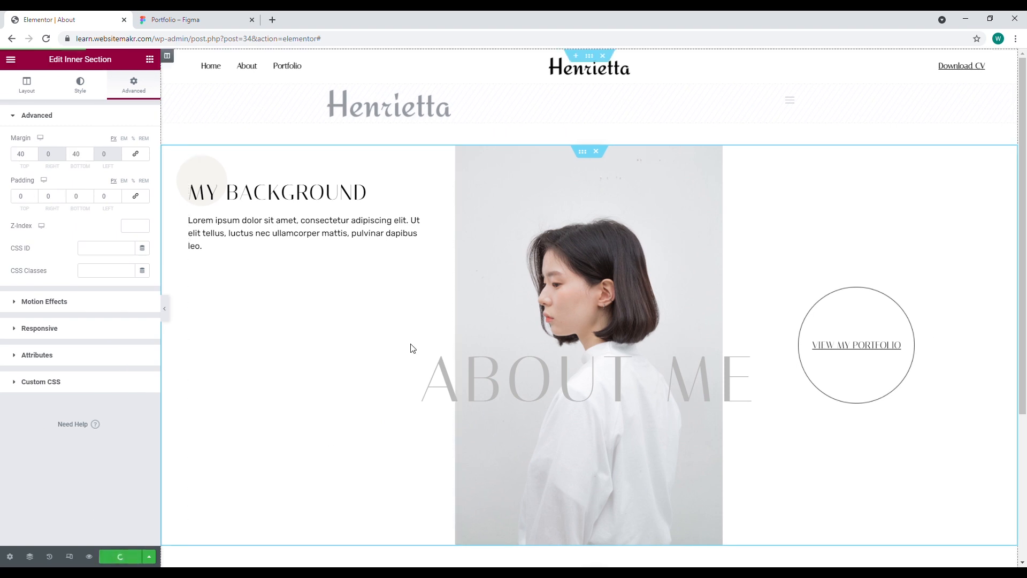
{"action": "scroll", "coordinate": [460, 346], "scroll_direction": "down", "scroll_amount": 3}
{"action": "scroll", "coordinate": [461, 346], "scroll_direction": "up", "scroll_amount": 3}
{"action": "left_click", "coordinate": [10, 59]}
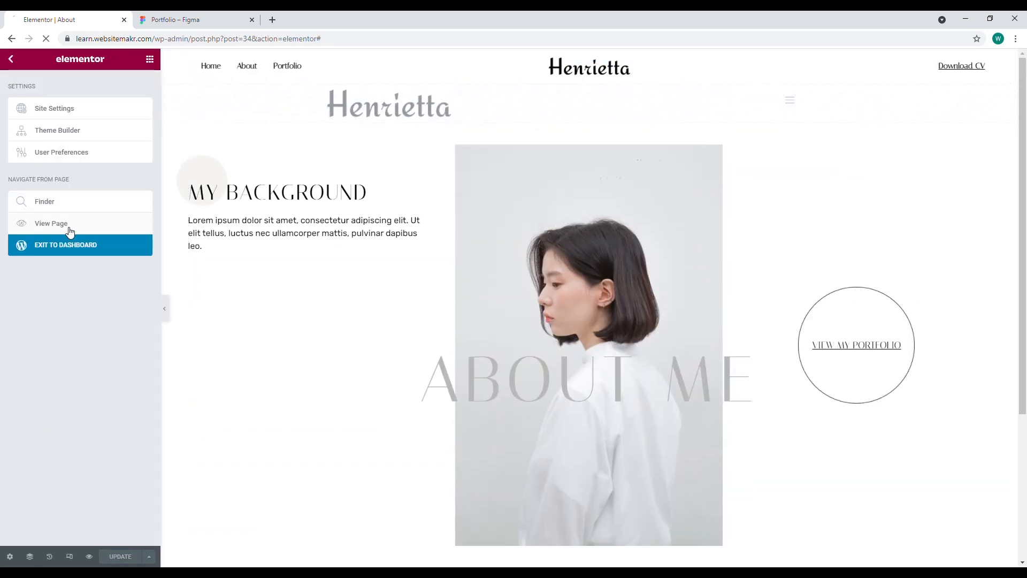
{"action": "scroll", "coordinate": [301, 219], "scroll_direction": "down", "scroll_amount": 2}
{"action": "scroll", "coordinate": [301, 220], "scroll_direction": "up", "scroll_amount": 1}
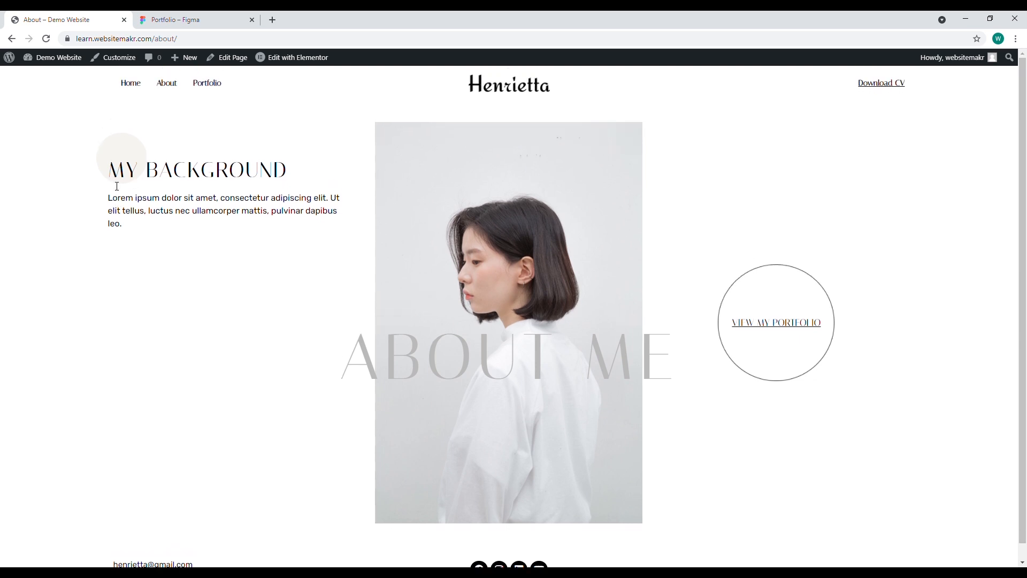
{"action": "scroll", "coordinate": [120, 234], "scroll_direction": "down", "scroll_amount": 1}
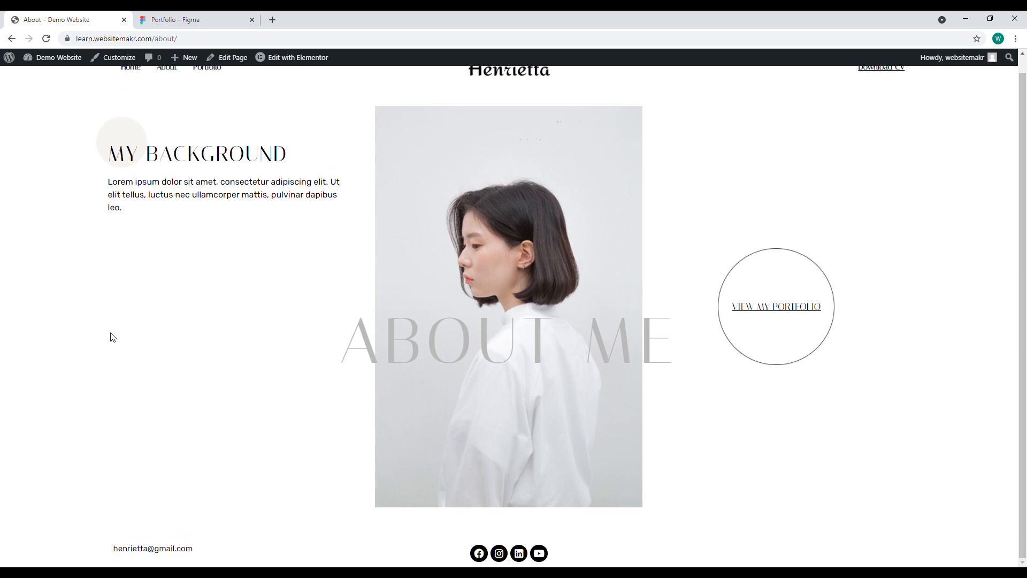
{"action": "scroll", "coordinate": [118, 249], "scroll_direction": "up", "scroll_amount": 1}
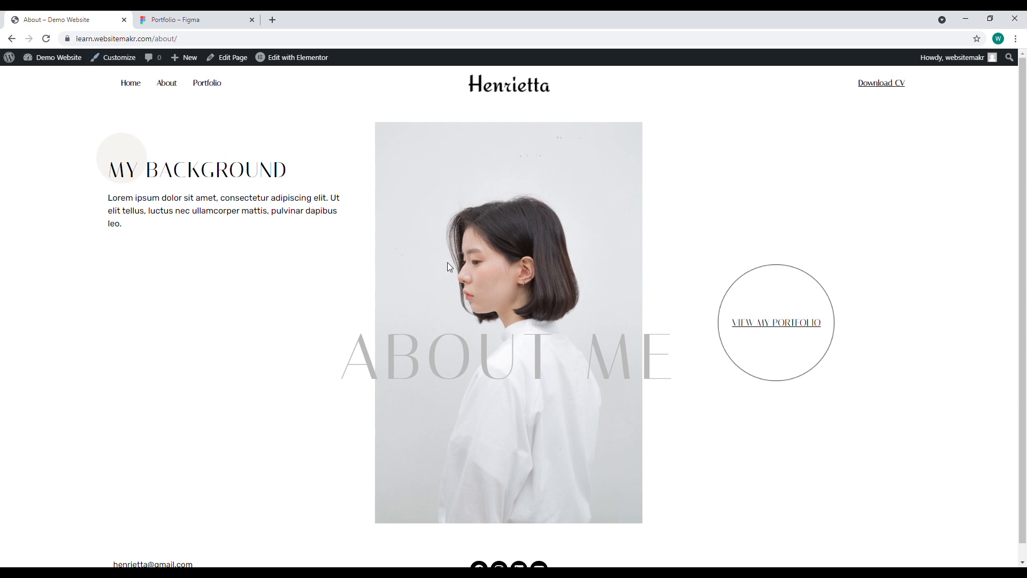
Reopen the About page in Elementor and set the portrait inner section's content width to 1400
{"action": "left_click", "coordinate": [279, 58]}
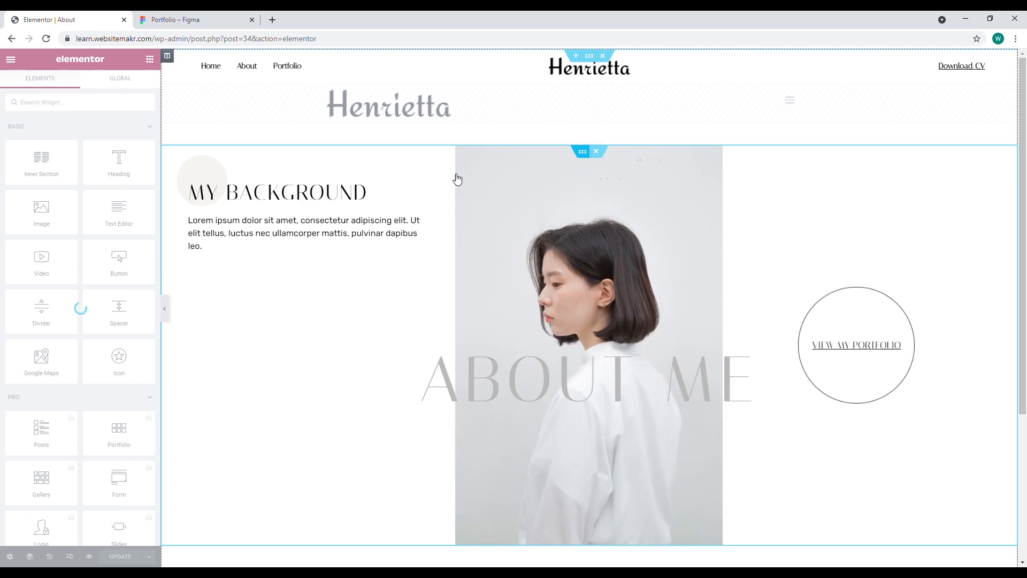
{"action": "left_click", "coordinate": [583, 154]}
{"action": "left_click", "coordinate": [131, 177]}
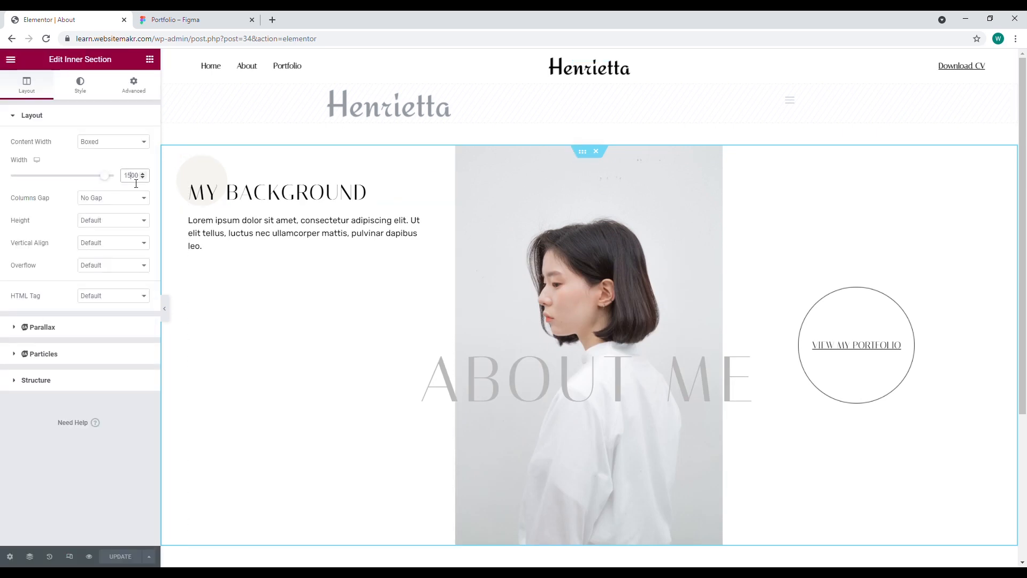
{"action": "type", "text": "4"}
{"action": "left_click", "coordinate": [165, 309]}
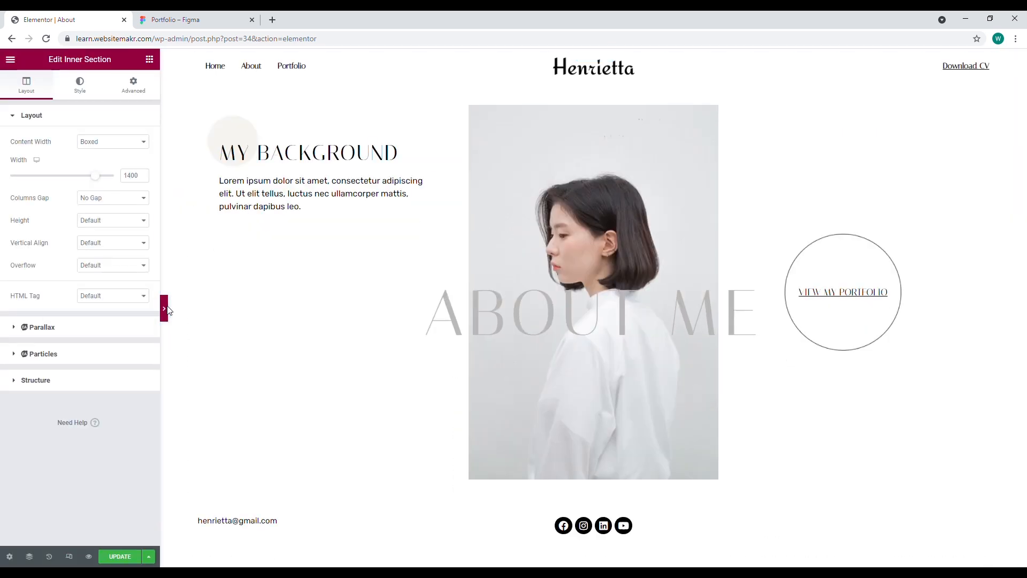
{"action": "left_click", "coordinate": [5, 308]}
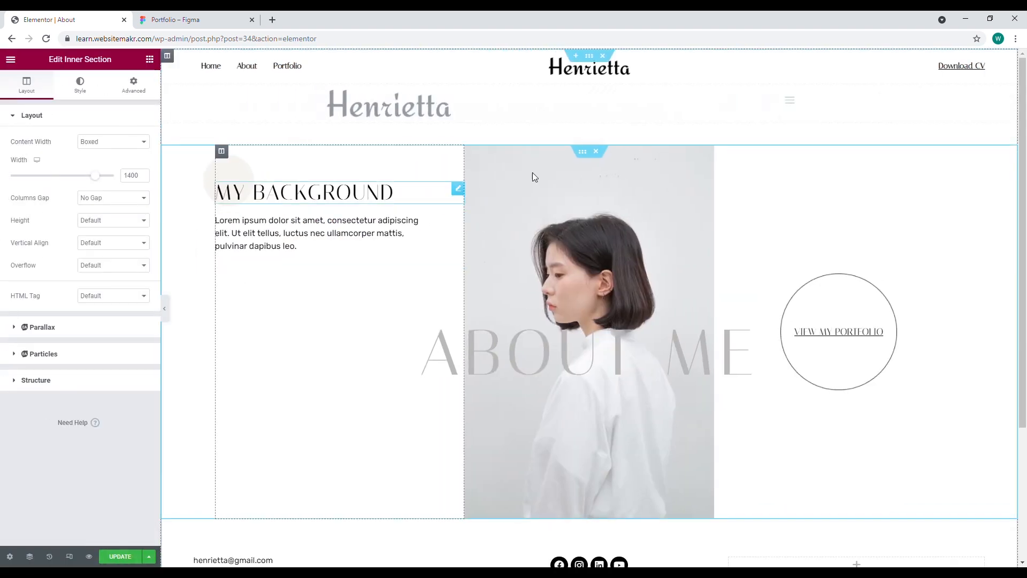
Set the inner section's top and bottom margins to 50 px and preview the page without the editing panel
{"action": "left_click", "coordinate": [134, 85]}
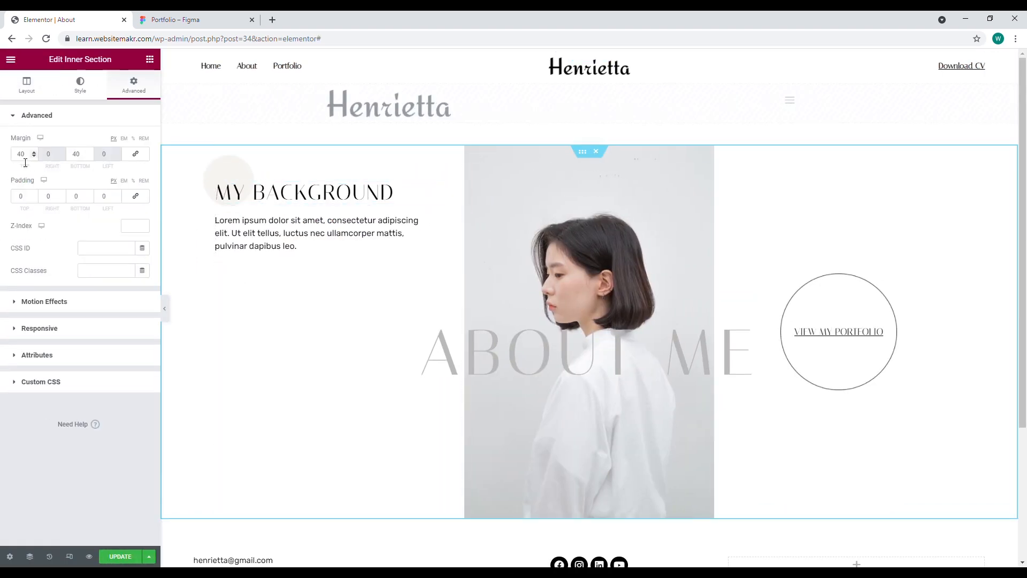
{"action": "left_click", "coordinate": [165, 309]}
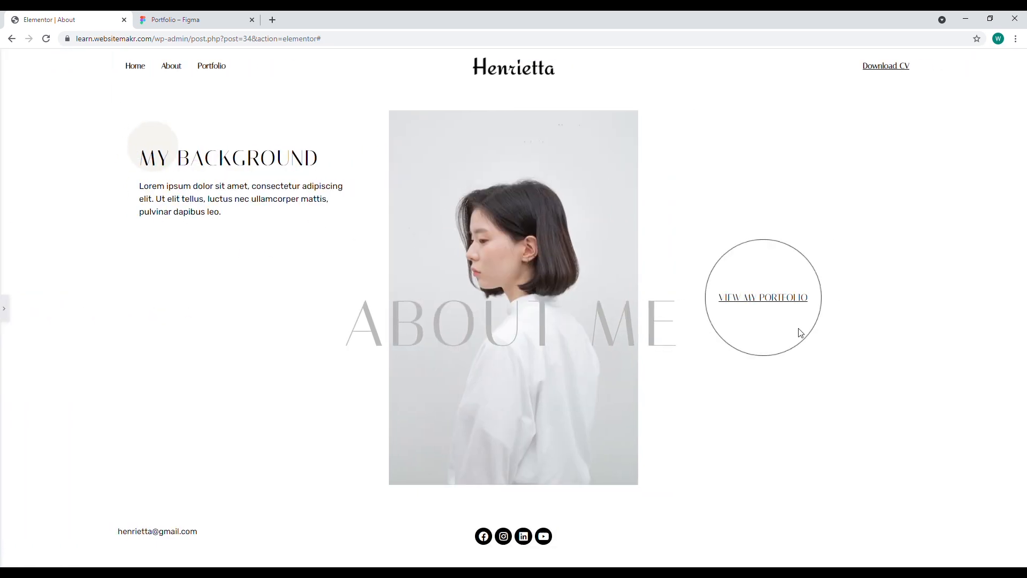
{"action": "left_click", "coordinate": [4, 308]}
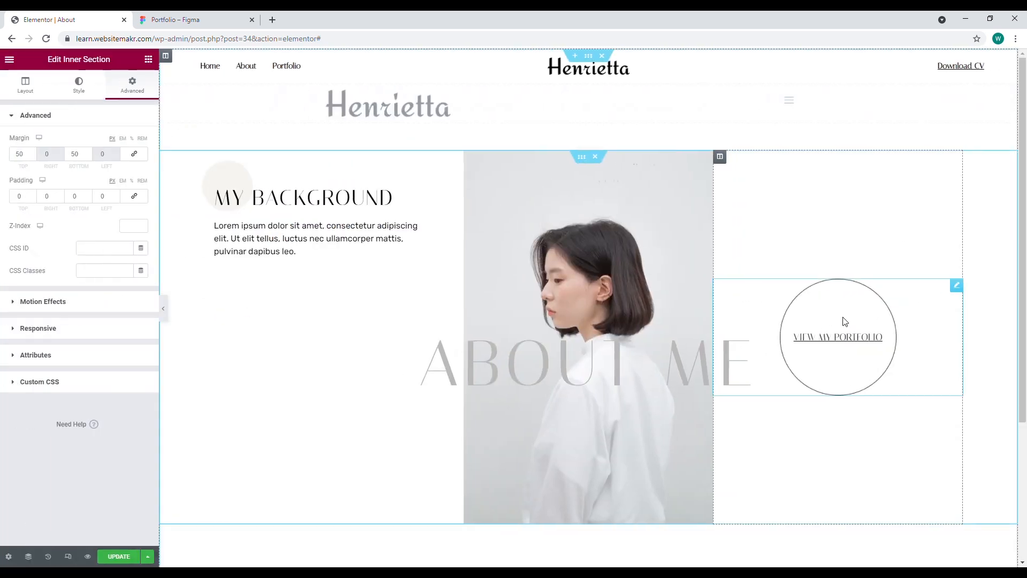
Set the View My Portfolio heading's left margin to 100 px, update the page and view it published
{"action": "left_click", "coordinate": [839, 336]}
{"action": "left_click", "coordinate": [131, 100]}
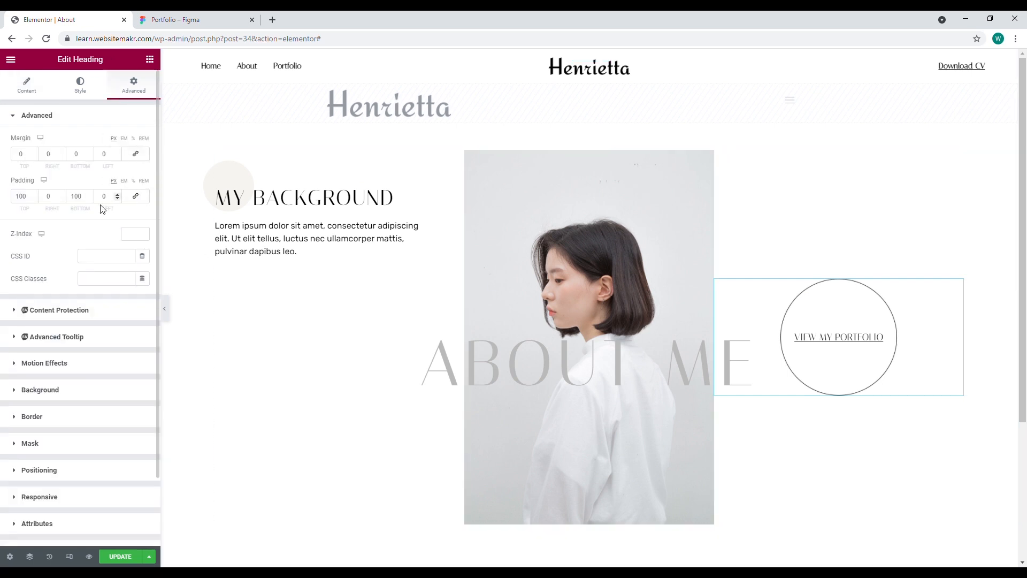
{"action": "type", "text": "5"}
{"action": "key", "text": "BackSpace"}
{"action": "type", "text": "5"}
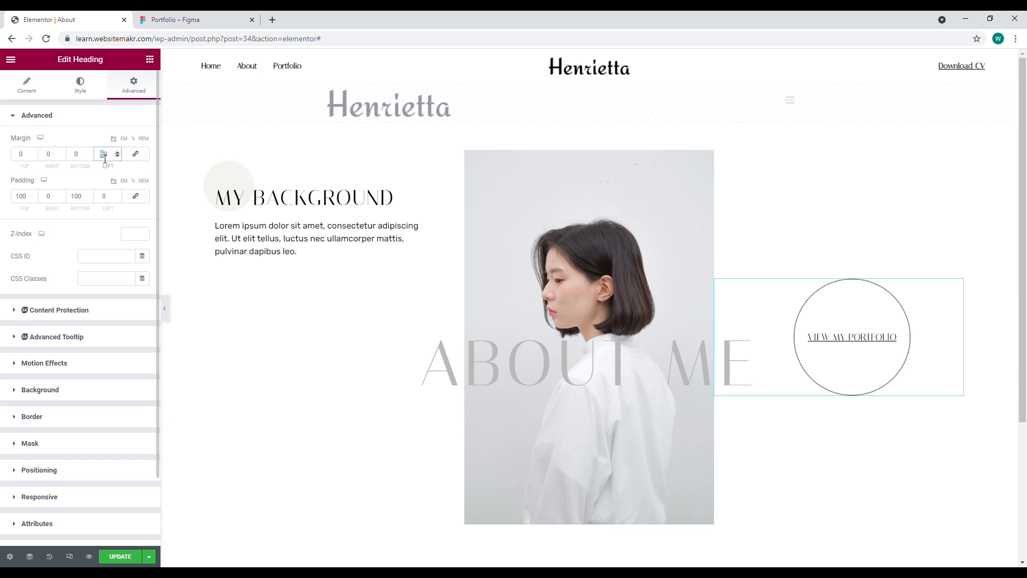
{"action": "left_click", "coordinate": [165, 308]}
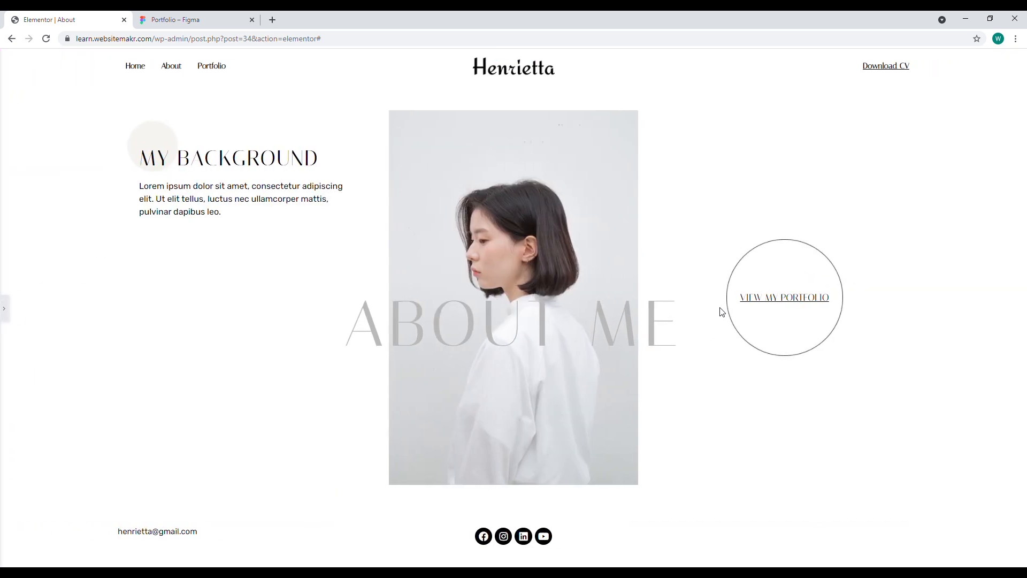
{"action": "left_click", "coordinate": [5, 309]}
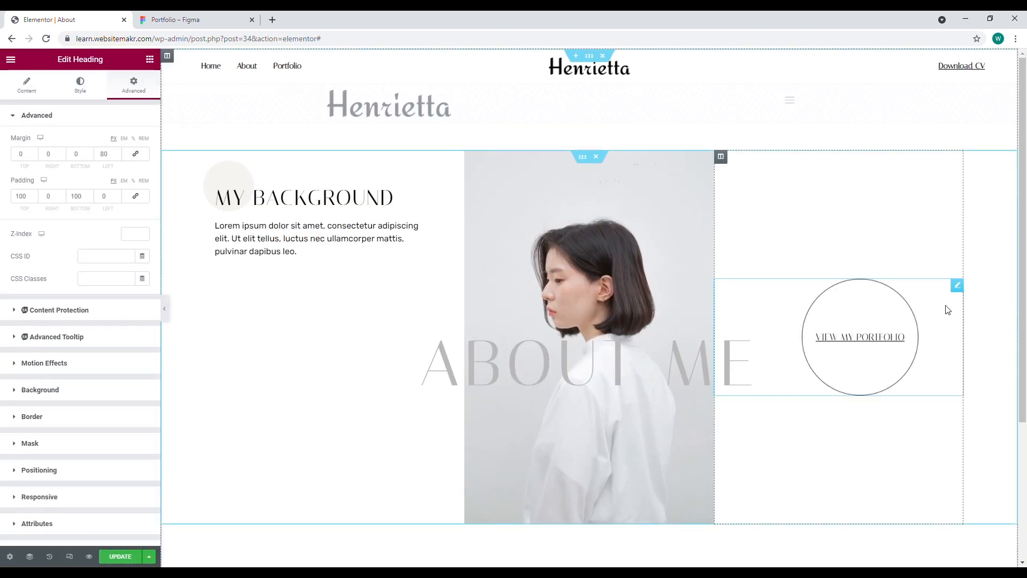
{"action": "type", "text": "100"}
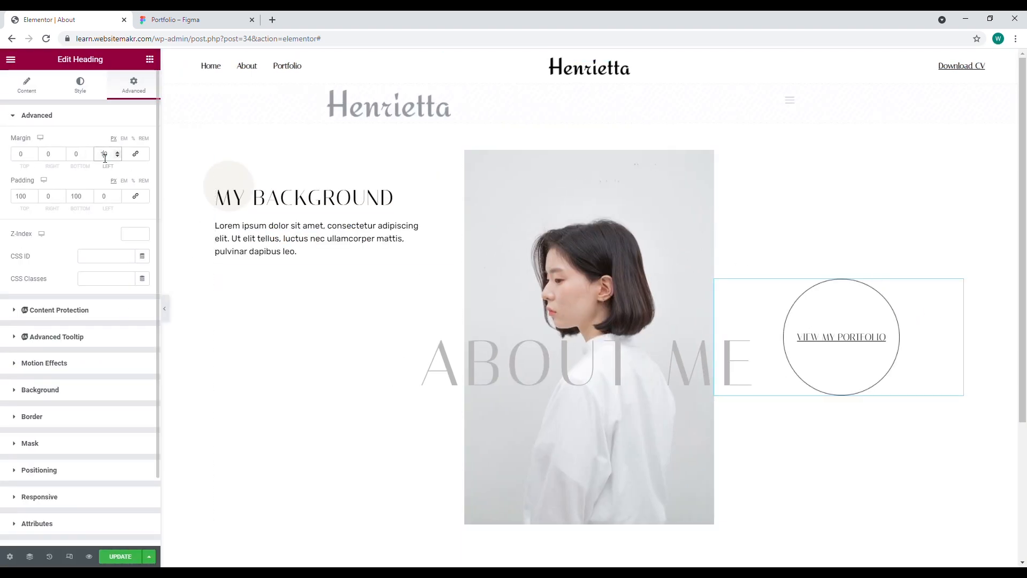
{"action": "left_click", "coordinate": [165, 309]}
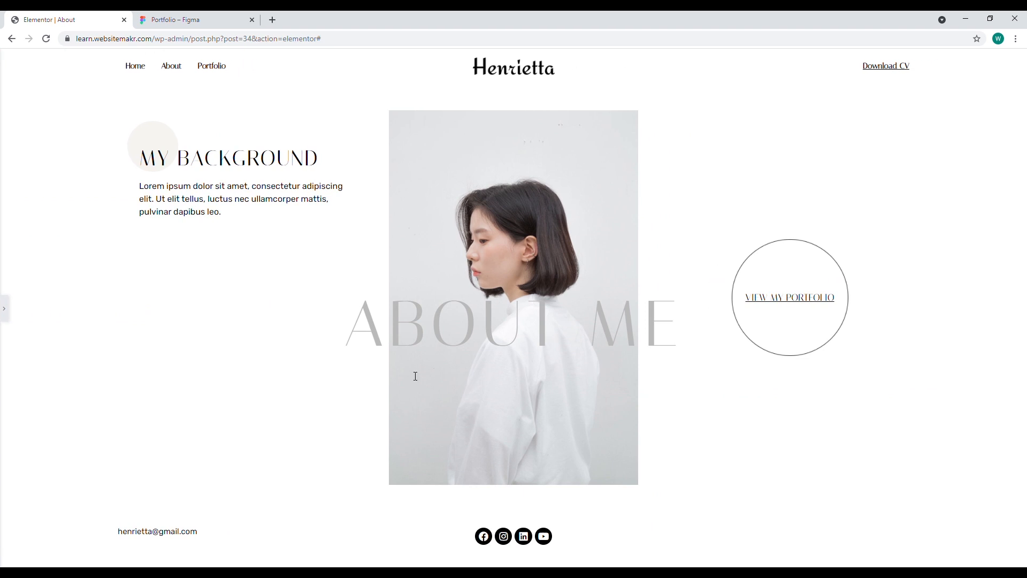
{"action": "left_click", "coordinate": [4, 309]}
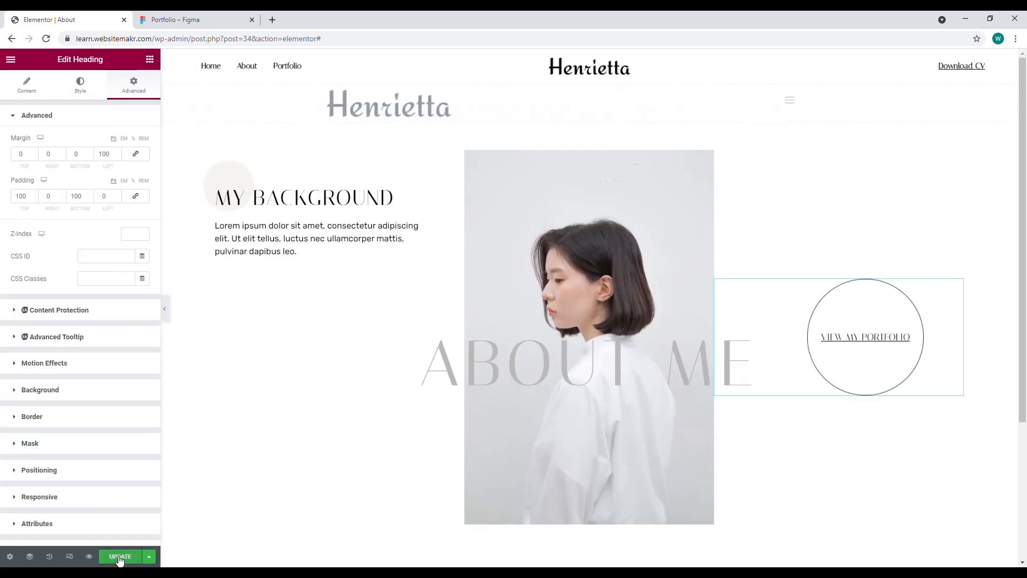
{"action": "left_click", "coordinate": [11, 59]}
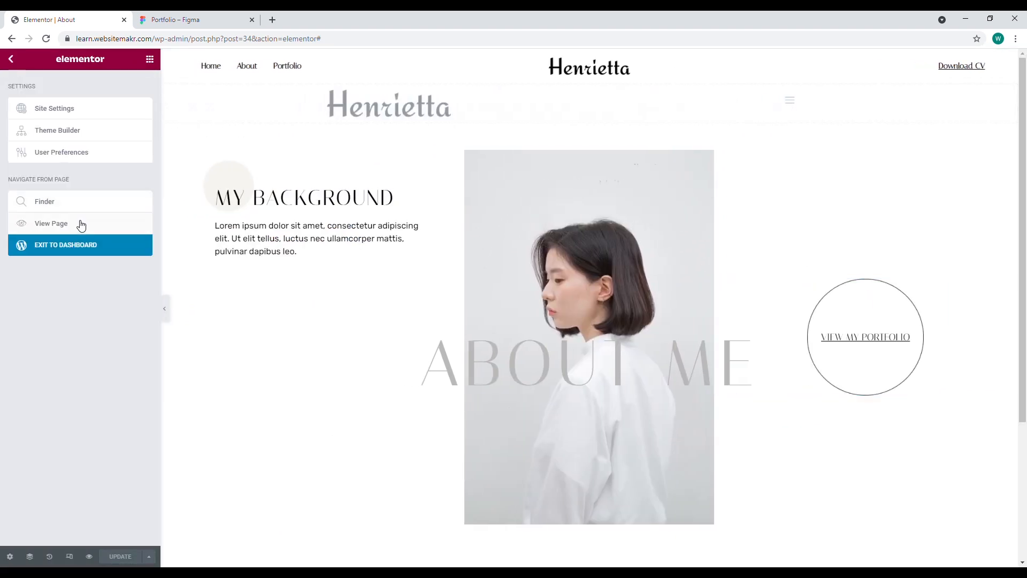
{"action": "left_click", "coordinate": [79, 225]}
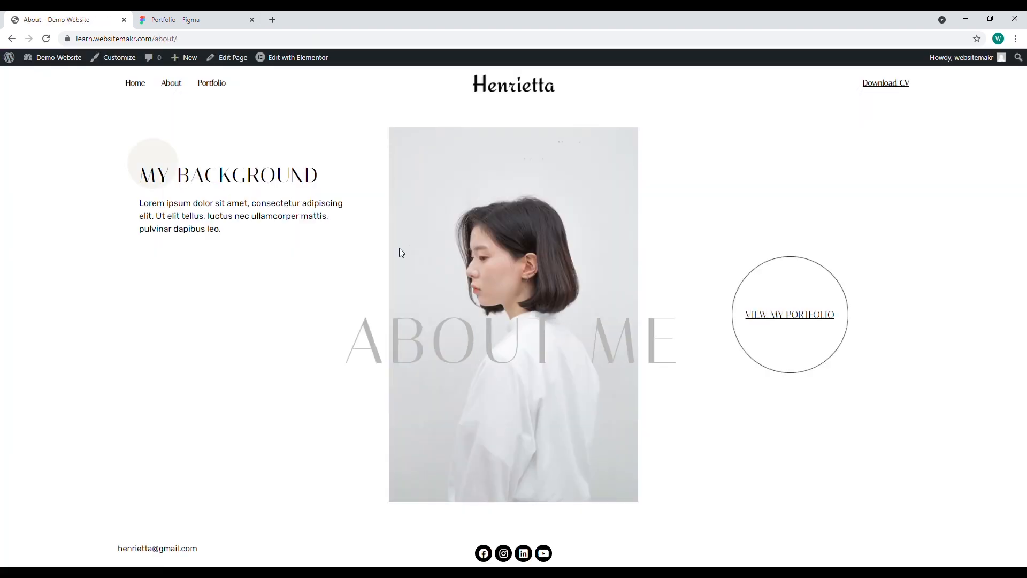
Duplicate the About page with EA Duplicator from the WordPress pages list
{"action": "mouse_move", "coordinate": [62, 59]}
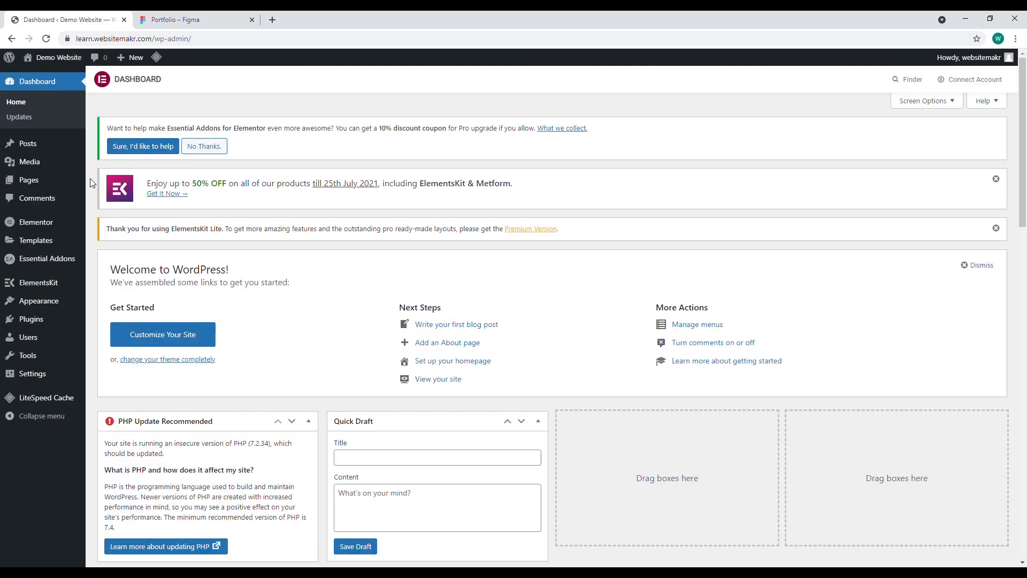
{"action": "mouse_move", "coordinate": [64, 180]}
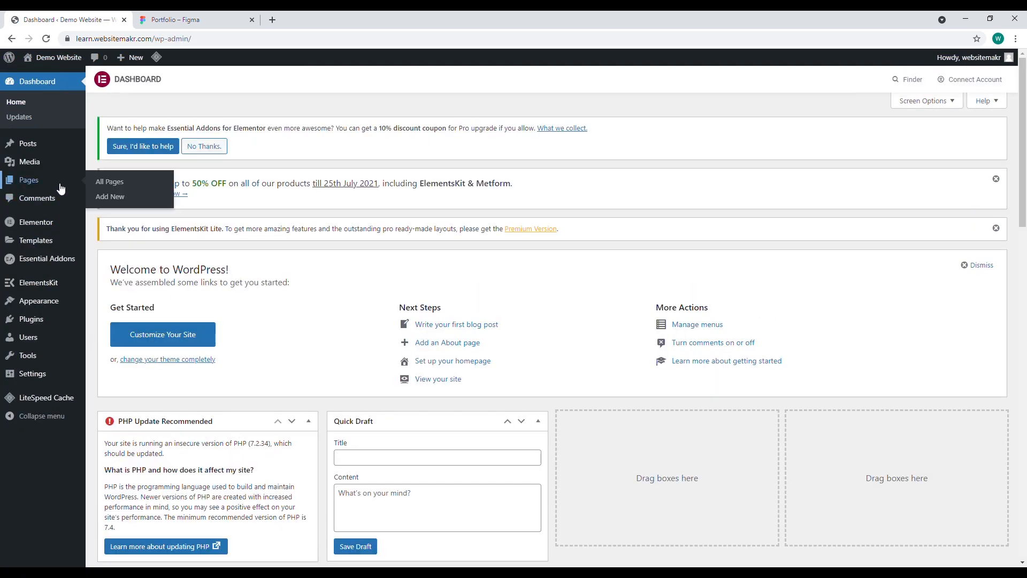
{"action": "left_click", "coordinate": [104, 182]}
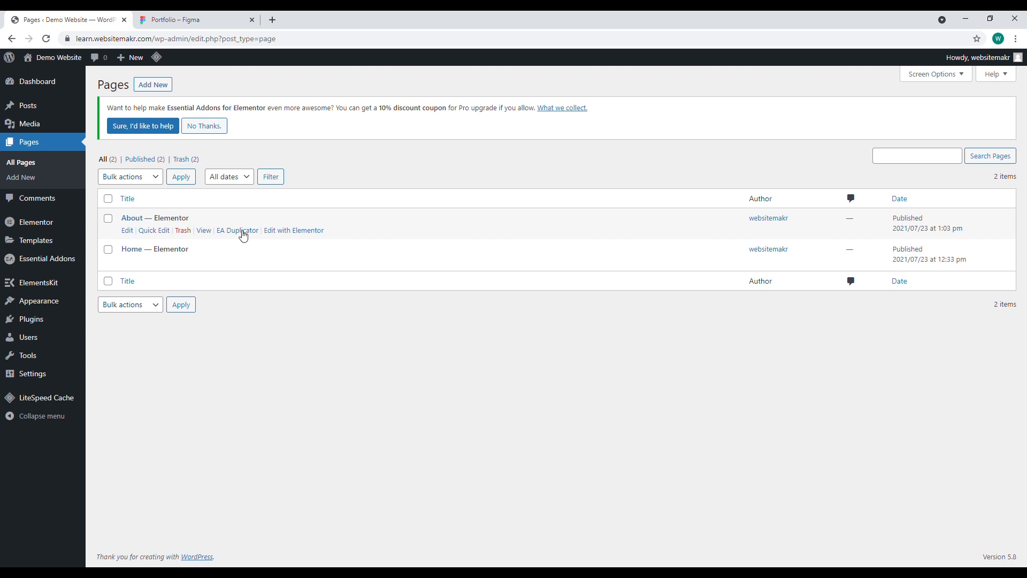
{"action": "left_click", "coordinate": [242, 232]}
Open the About page for editing in WordPress, retitle it Portfolio and update it
{"action": "left_click", "coordinate": [128, 230]}
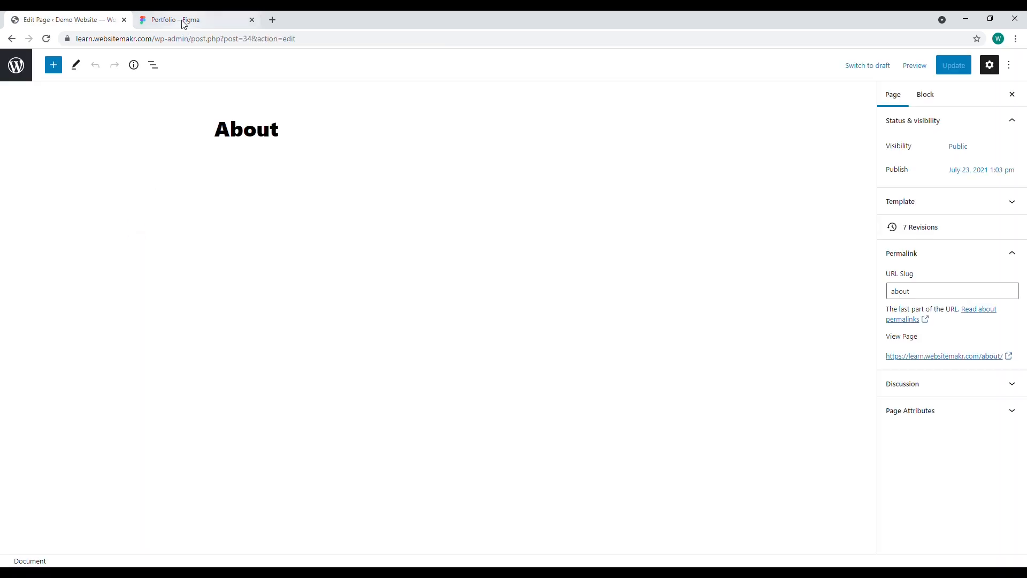
{"action": "left_click", "coordinate": [183, 22]}
{"action": "left_click", "coordinate": [99, 22]}
{"action": "left_click", "coordinate": [284, 134]}
{"action": "left_click_drag", "start_coordinate": [284, 133], "coordinate": [218, 135]}
{"action": "type", "text": "Portfolio"}
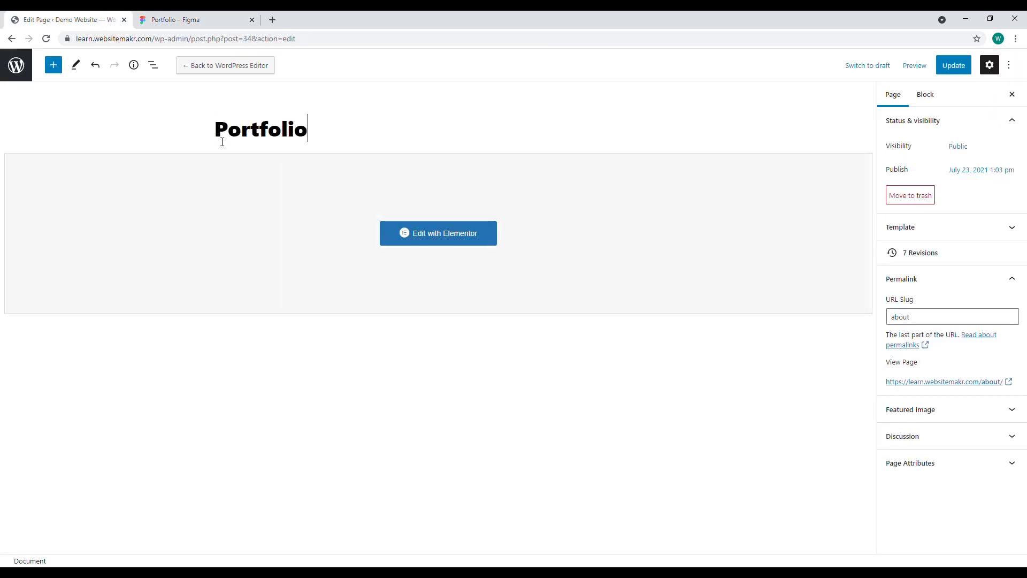
{"action": "left_click", "coordinate": [953, 65]}
Change the page's URL slug to portfolio and update the page
{"action": "left_click", "coordinate": [915, 319]}
{"action": "left_click_drag", "start_coordinate": [915, 319], "coordinate": [886, 322]}
{"action": "type", "text": "Po"}
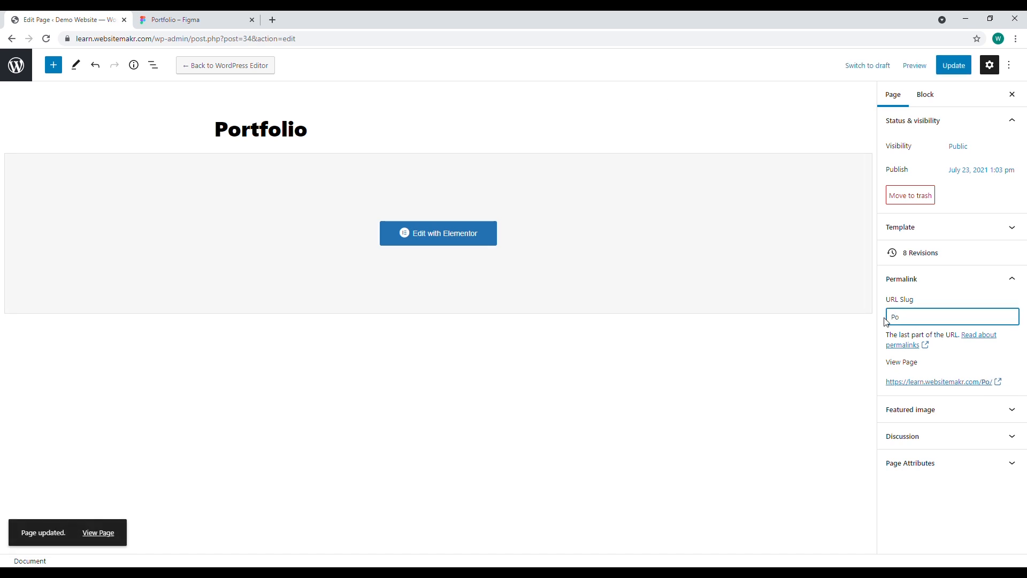
{"action": "type", "text": "prrtfolio"}
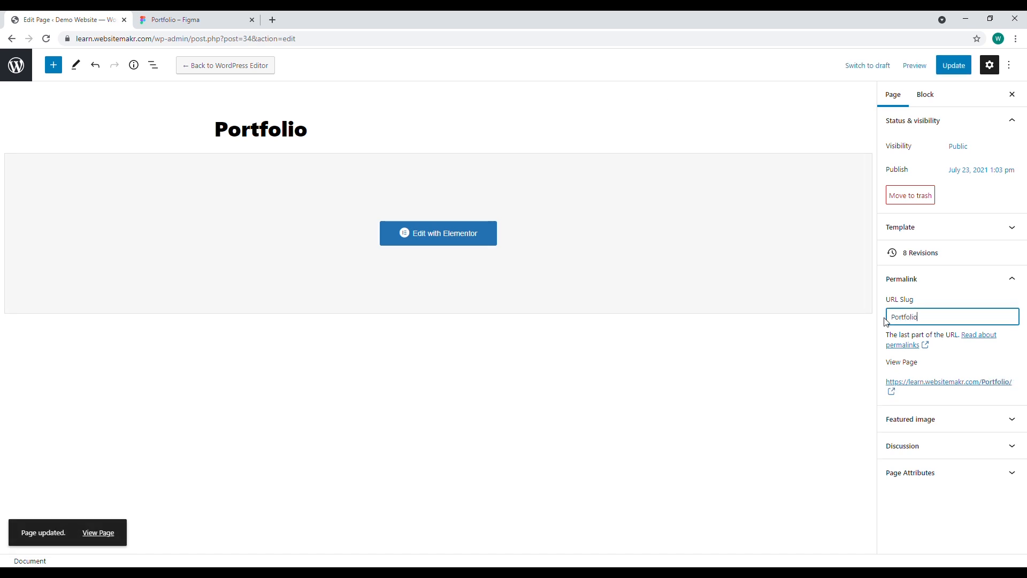
{"action": "type", "text": "p"}
{"action": "left_click", "coordinate": [954, 65]}
Open the Portfolio page in Elementor and look over the design in Figma for reference
{"action": "left_click", "coordinate": [425, 236]}
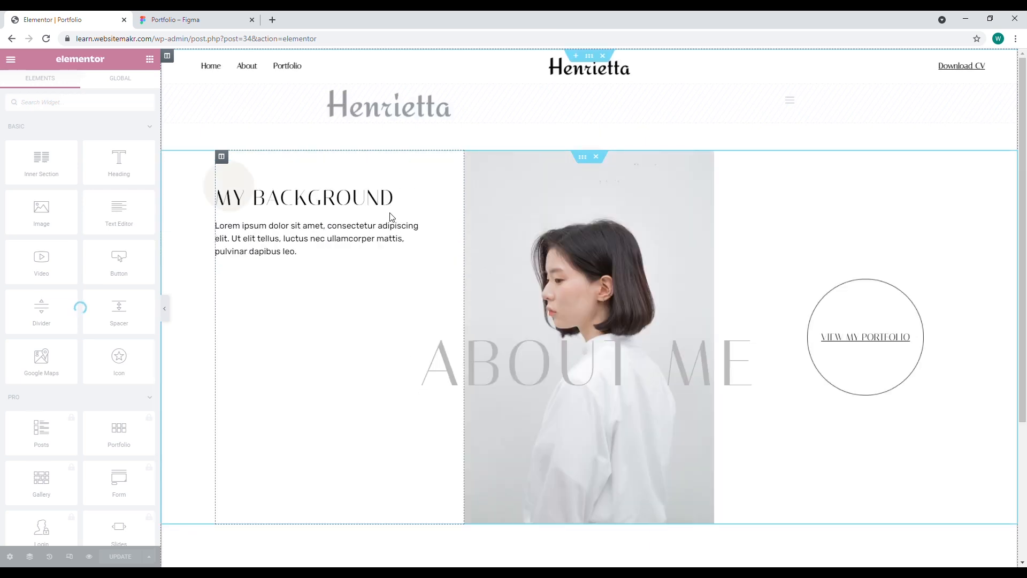
{"action": "key", "text": "ctrl+Tab"}
{"action": "left_click_drag", "start_coordinate": [415, 563], "coordinate": [678, 561]}
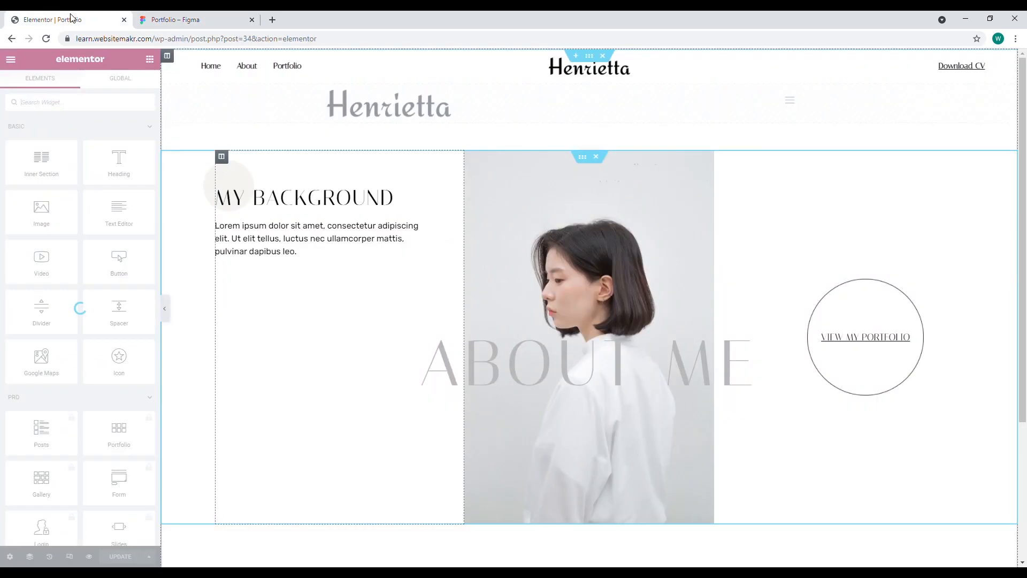
{"action": "left_click", "coordinate": [69, 21]}
{"action": "scroll", "coordinate": [493, 246], "scroll_direction": "down", "scroll_amount": 2}
{"action": "scroll", "coordinate": [496, 272], "scroll_direction": "up", "scroll_amount": 2}
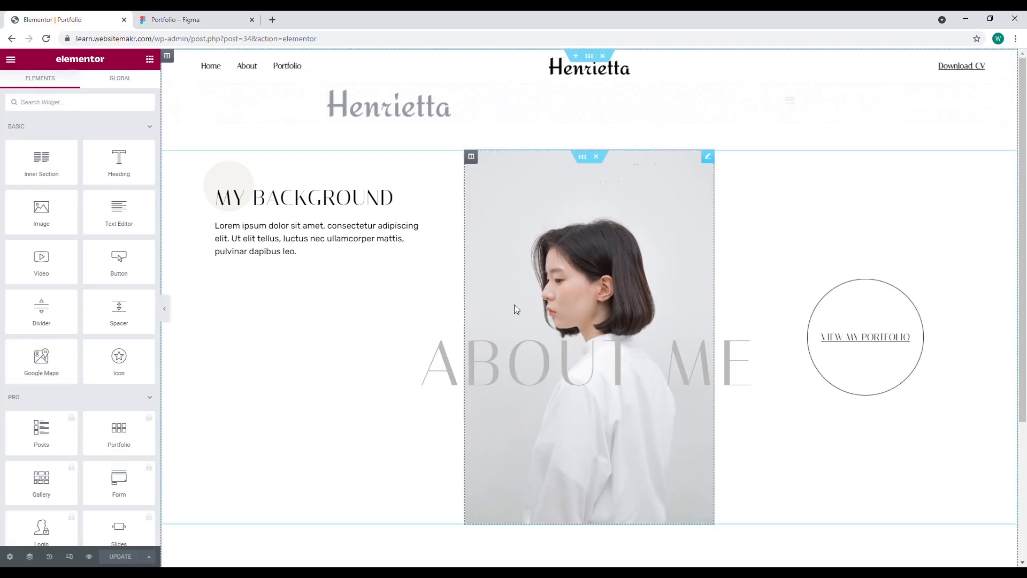
Delete the large About Me heading overlapping the portrait on the Portfolio page
{"action": "scroll", "coordinate": [598, 521], "scroll_direction": "down", "scroll_amount": 1}
{"action": "left_click", "coordinate": [602, 521]}
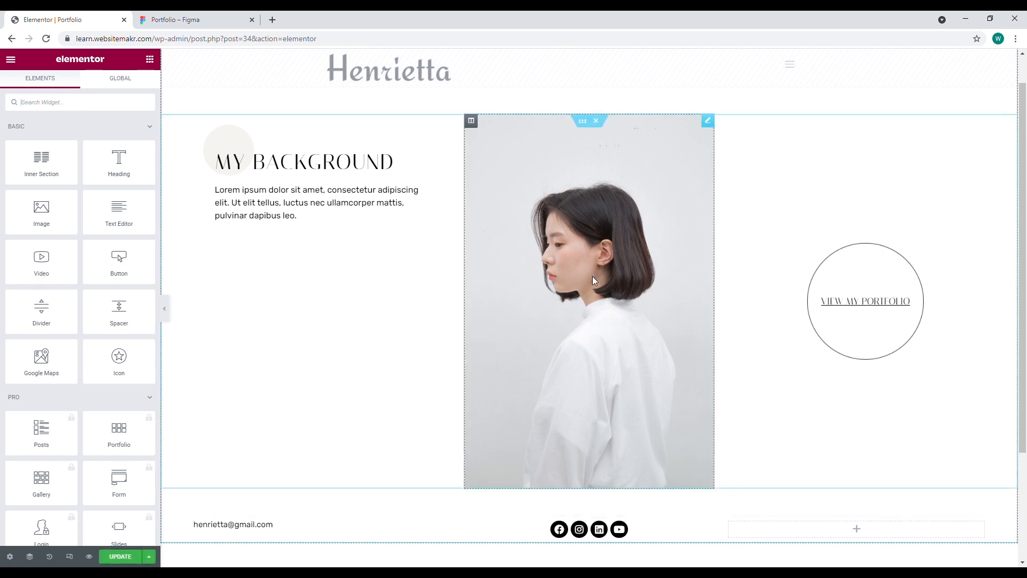
{"action": "scroll", "coordinate": [586, 296], "scroll_direction": "up", "scroll_amount": 1}
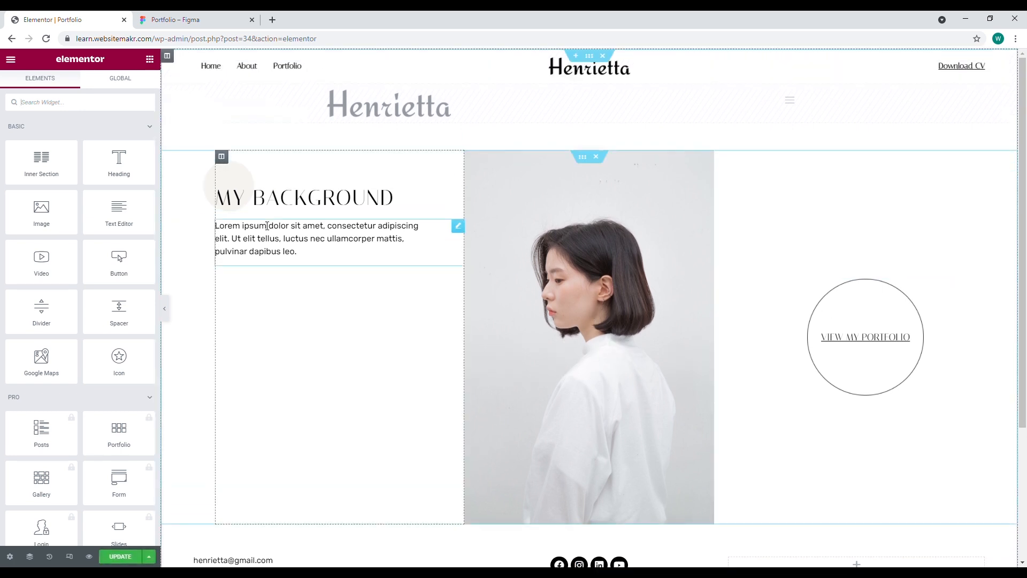
Delete the pale circle, the My Background heading and its paragraph from the inner section's first column
{"action": "right_click", "coordinate": [442, 172]}
{"action": "left_click", "coordinate": [479, 322]}
{"action": "right_click", "coordinate": [452, 195]}
{"action": "left_click", "coordinate": [471, 324]}
{"action": "right_click", "coordinate": [457, 188]}
{"action": "left_click", "coordinate": [482, 341]}
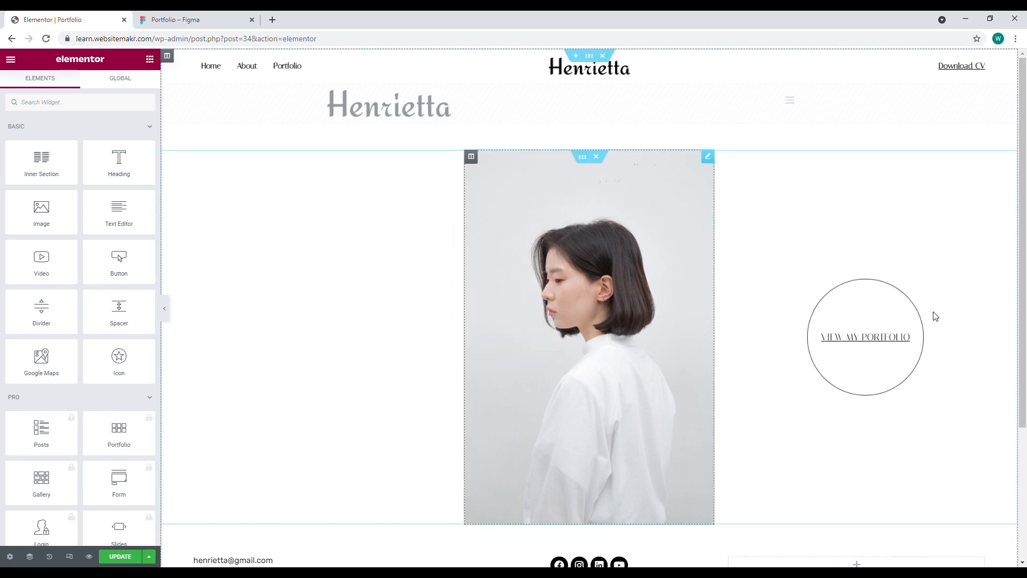
Delete the View My Portfolio circle from the inner section's third column and check the Portfolio design in Figma
{"action": "right_click", "coordinate": [947, 286]}
{"action": "left_click", "coordinate": [950, 436]}
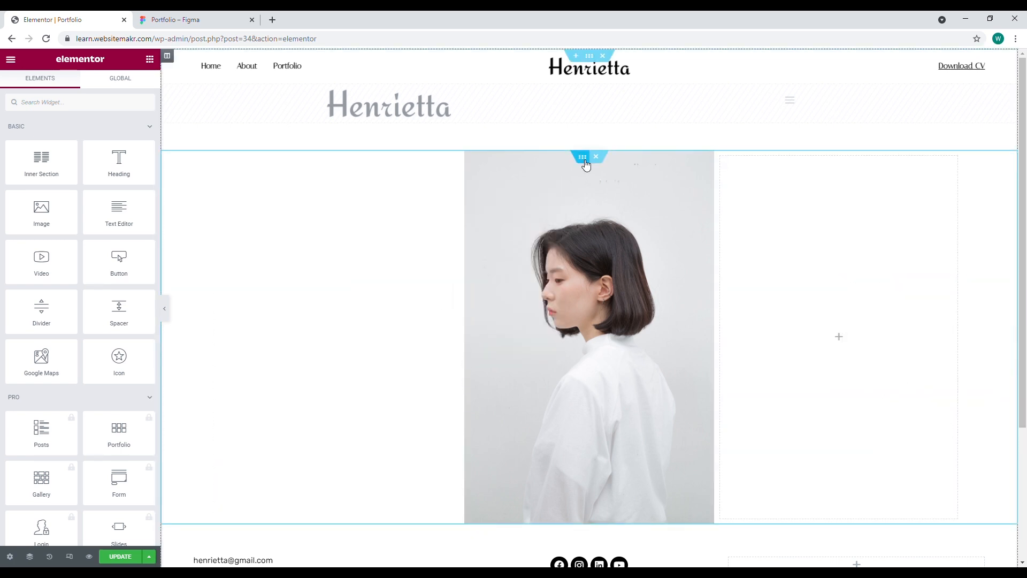
{"action": "left_click", "coordinate": [177, 19]}
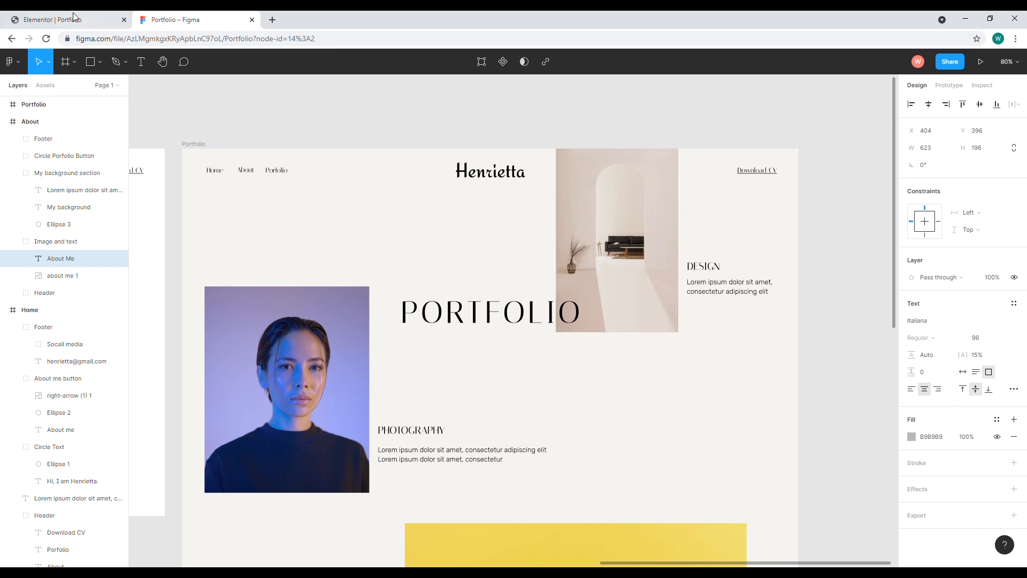
{"action": "left_click", "coordinate": [75, 20]}
Try widths of 60% and 50% for the inner section's empty first column
{"action": "left_click", "coordinate": [222, 158]}
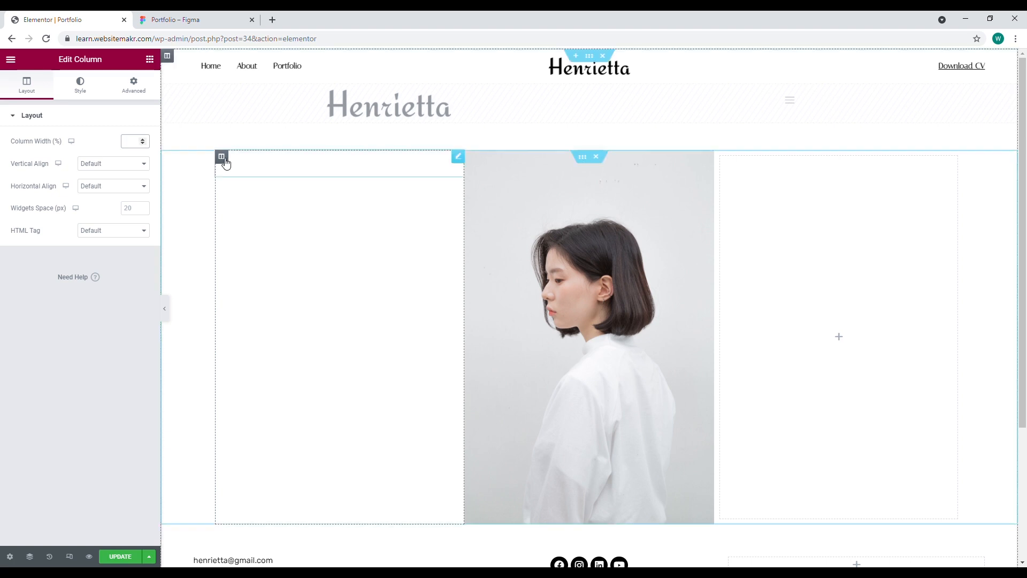
{"action": "type", "text": "60"}
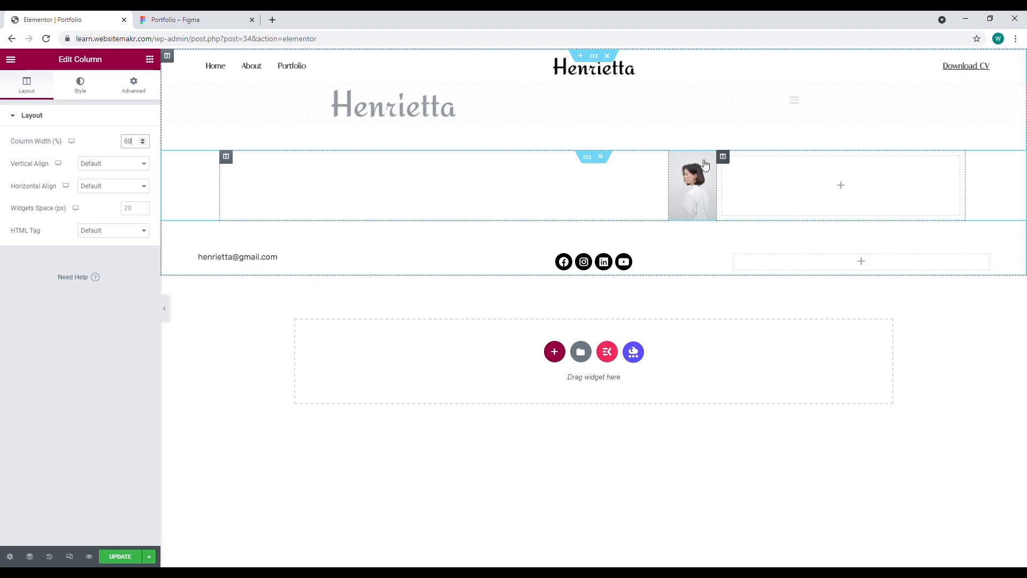
{"action": "left_click", "coordinate": [229, 157]}
{"action": "double_click", "coordinate": [130, 144]}
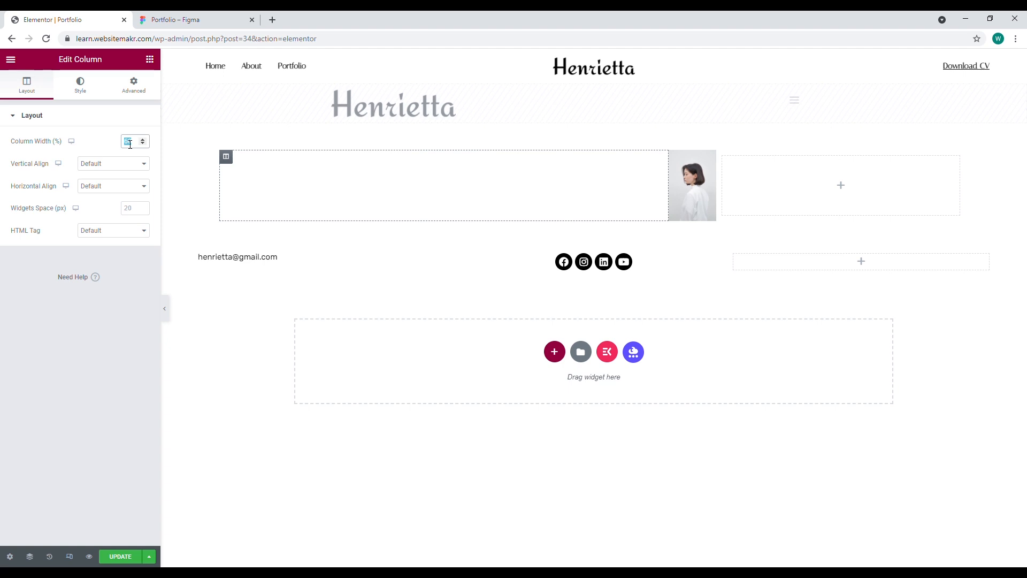
{"action": "key", "text": "BackSpace"}
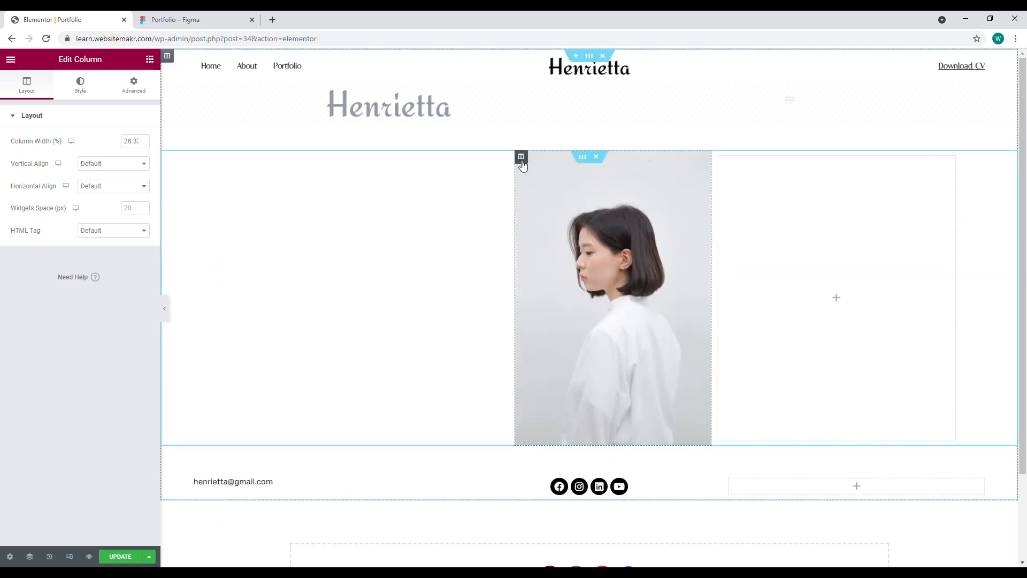
{"action": "left_click", "coordinate": [221, 157]}
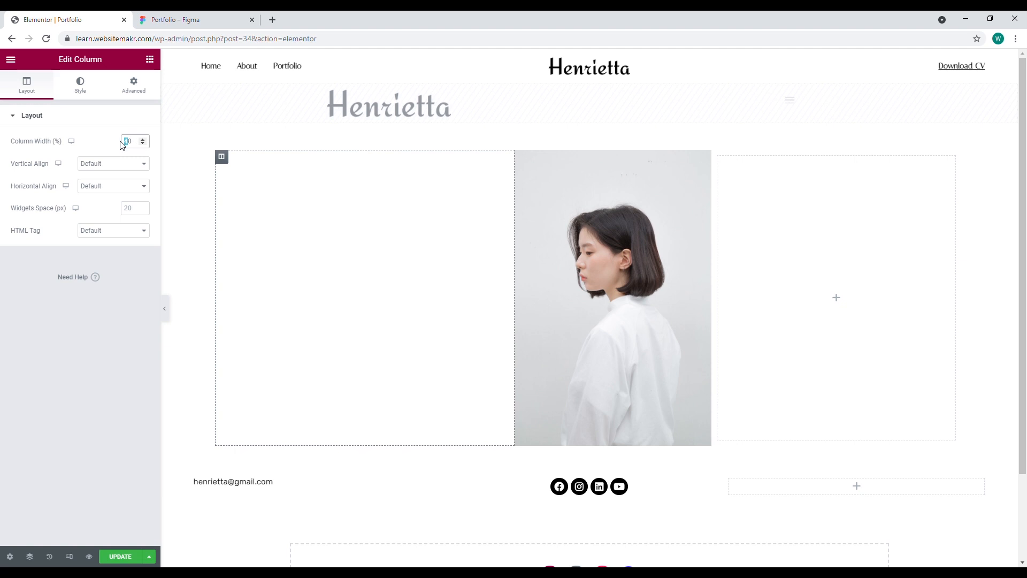
{"action": "type", "text": "5"}
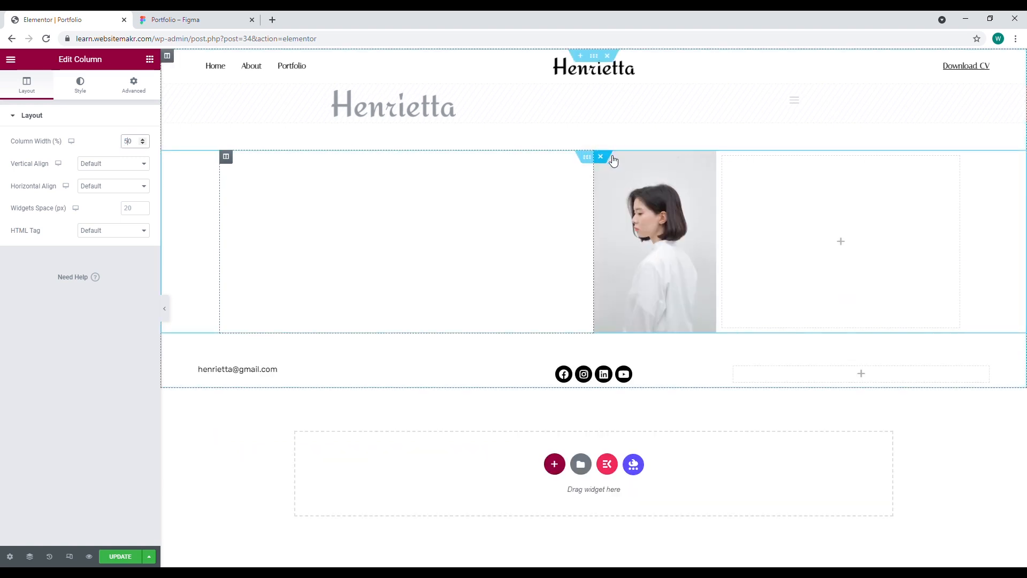
Set the inner section's column widths to 30% for the image column, 20% for the third and 60% for the first
{"action": "left_click", "coordinate": [713, 160]}
{"action": "left_click", "coordinate": [723, 158]}
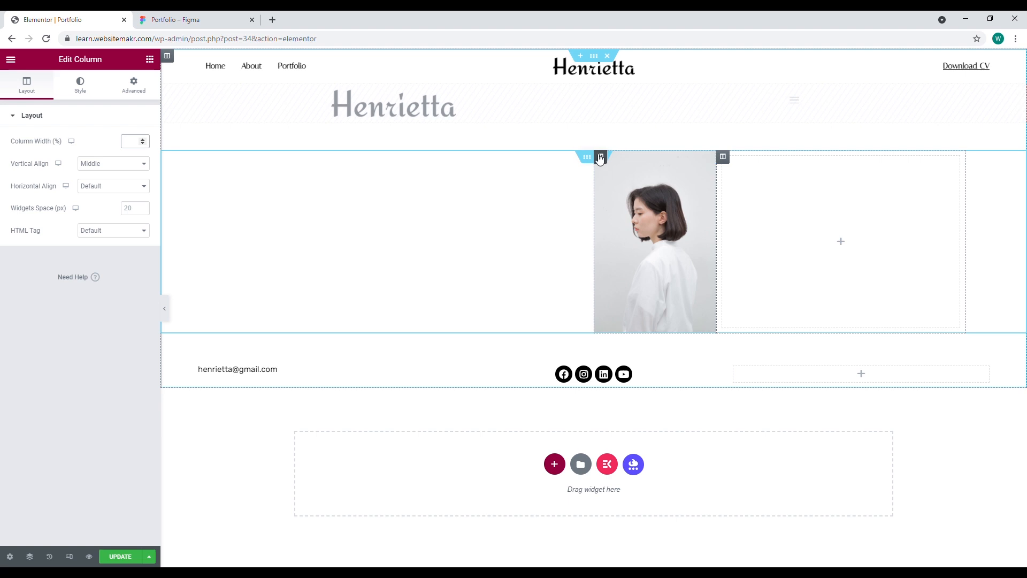
{"action": "left_click", "coordinate": [600, 156]}
{"action": "type", "text": "30"}
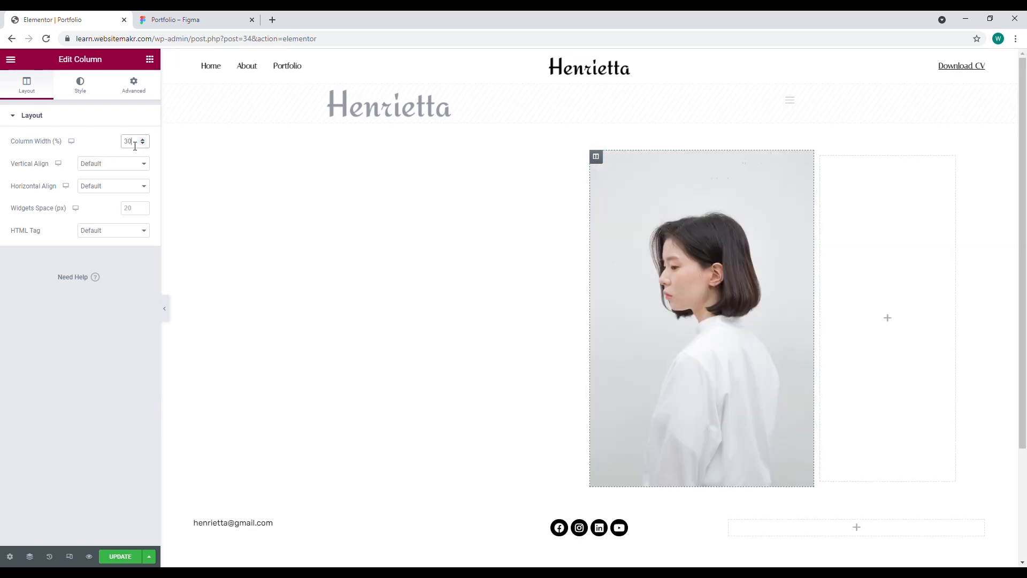
{"action": "left_click", "coordinate": [822, 157]}
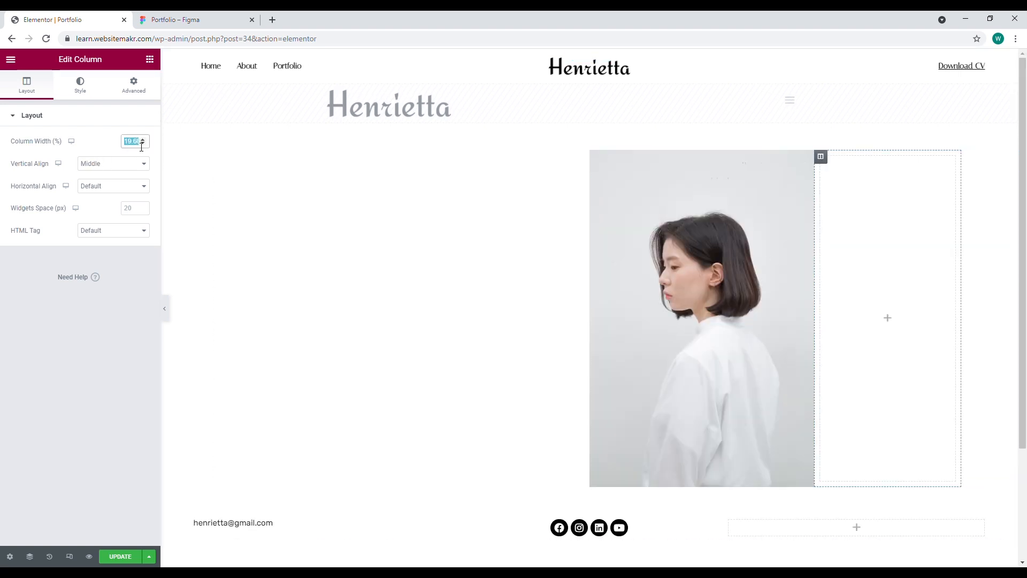
{"action": "type", "text": "20"}
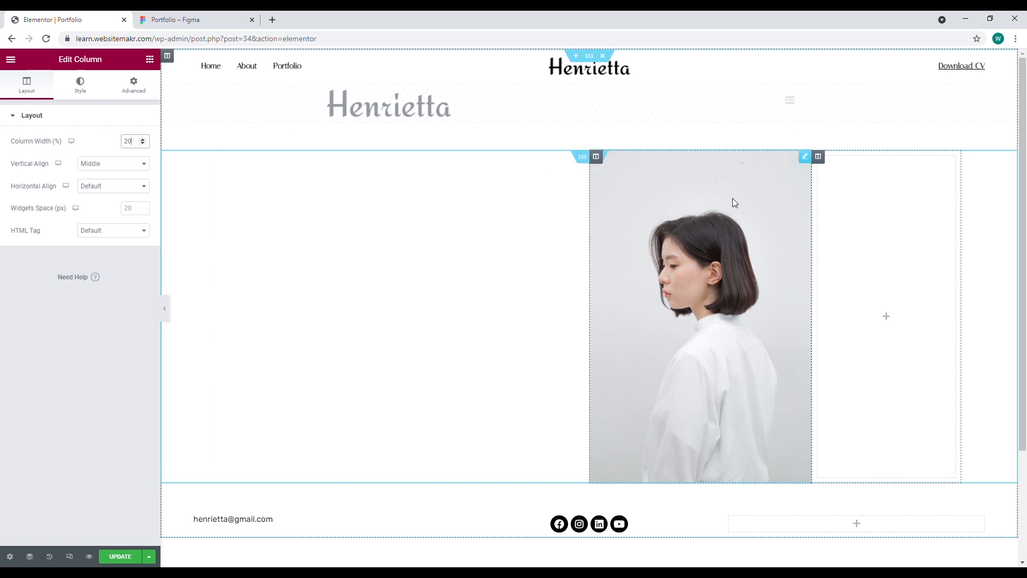
{"action": "left_click", "coordinate": [221, 156]}
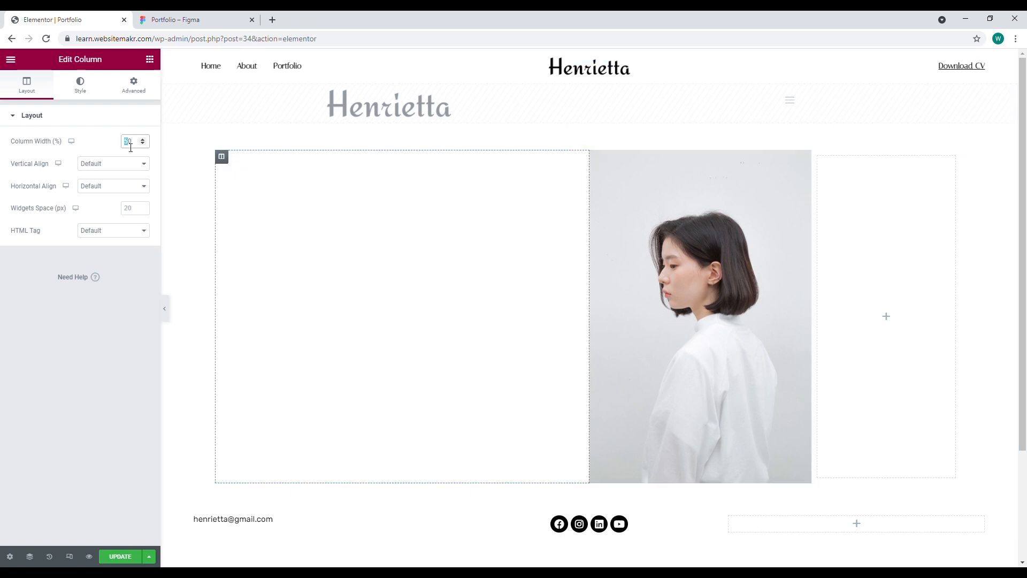
{"action": "type", "text": "60"}
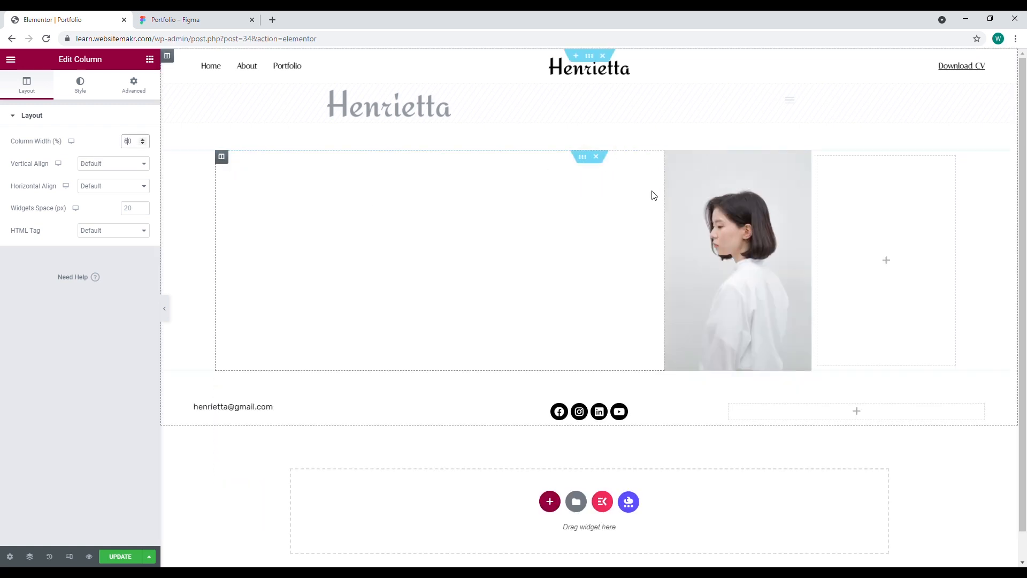
Set the inner section's bottom margin to 0 and top margin to -85 px, and preview the page without the editing panel
{"action": "left_click", "coordinate": [583, 157]}
{"action": "left_click", "coordinate": [134, 85]}
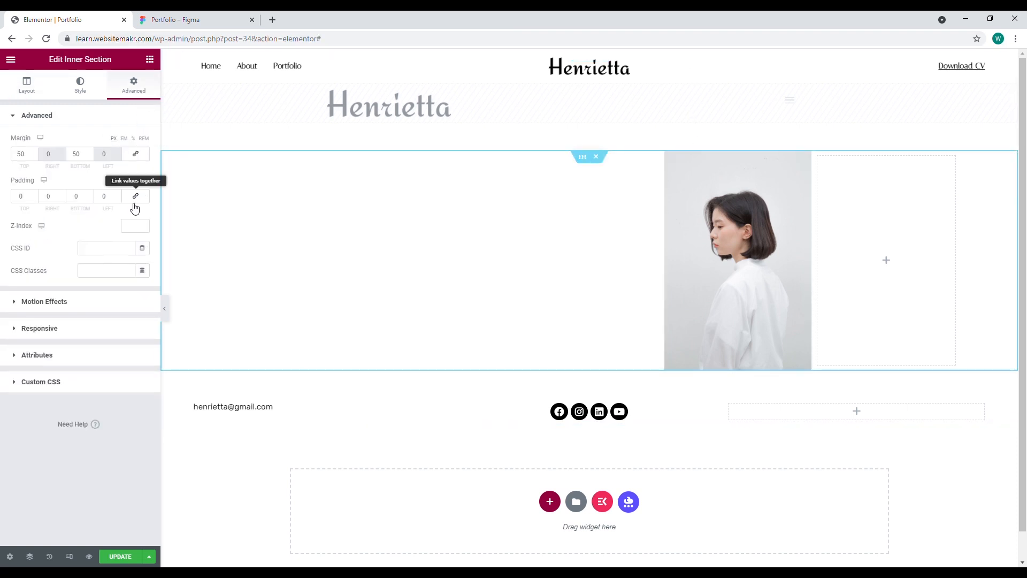
{"action": "type", "text": "0"}
{"action": "double_click", "coordinate": [22, 154]}
{"action": "type", "text": "0"}
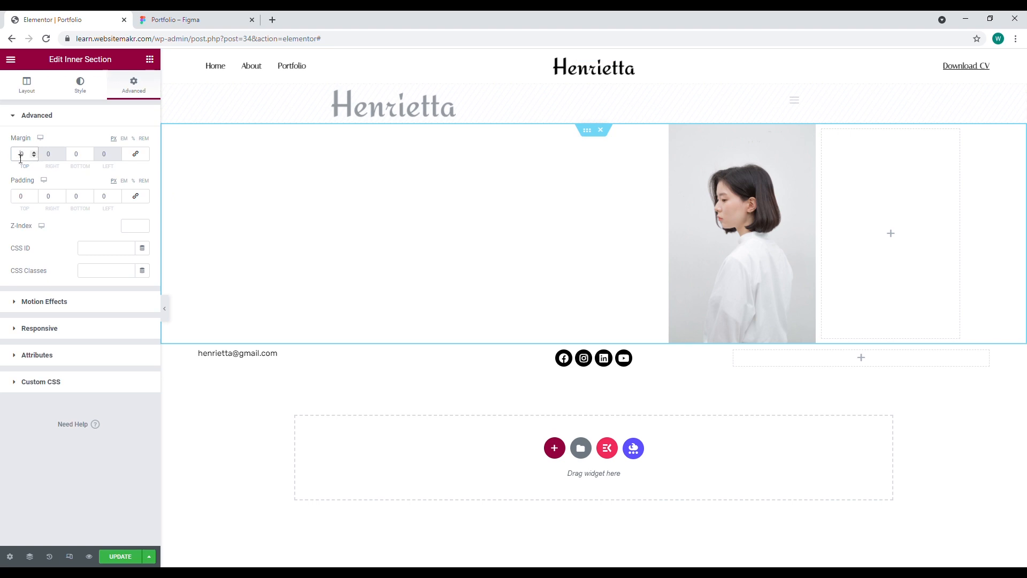
{"action": "double_click", "coordinate": [21, 157]}
{"action": "type", "text": "-80"}
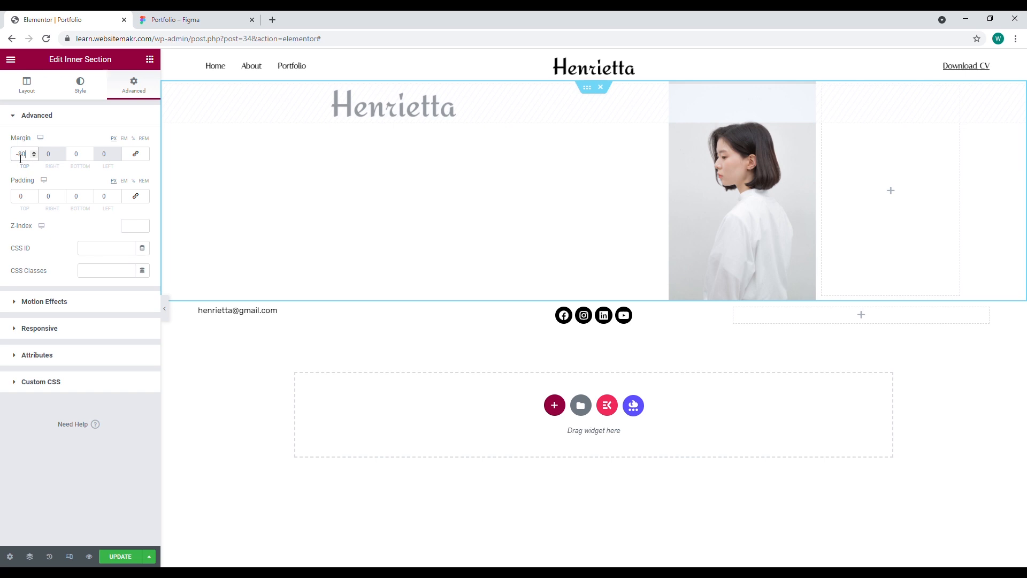
{"action": "key", "text": "BackSpace"}
{"action": "type", "text": "5"}
{"action": "left_click", "coordinate": [165, 308]}
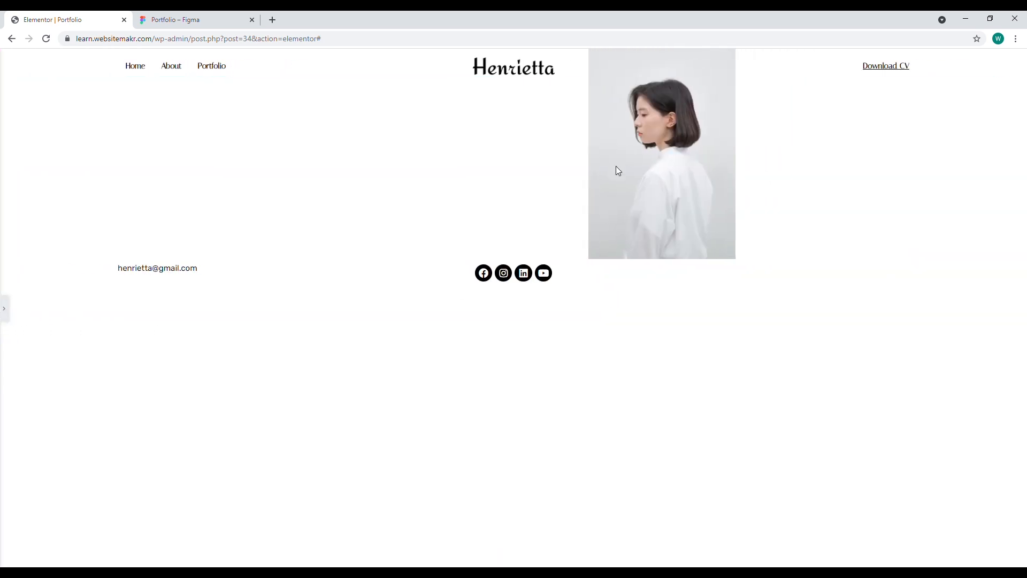
{"action": "left_click", "coordinate": [4, 309]}
Switch to Figma and export the interior photo at the top of the Portfolio frame as a 2x PNG
{"action": "left_click", "coordinate": [213, 18]}
{"action": "double_click", "coordinate": [603, 199]}
{"action": "left_click", "coordinate": [939, 455]}
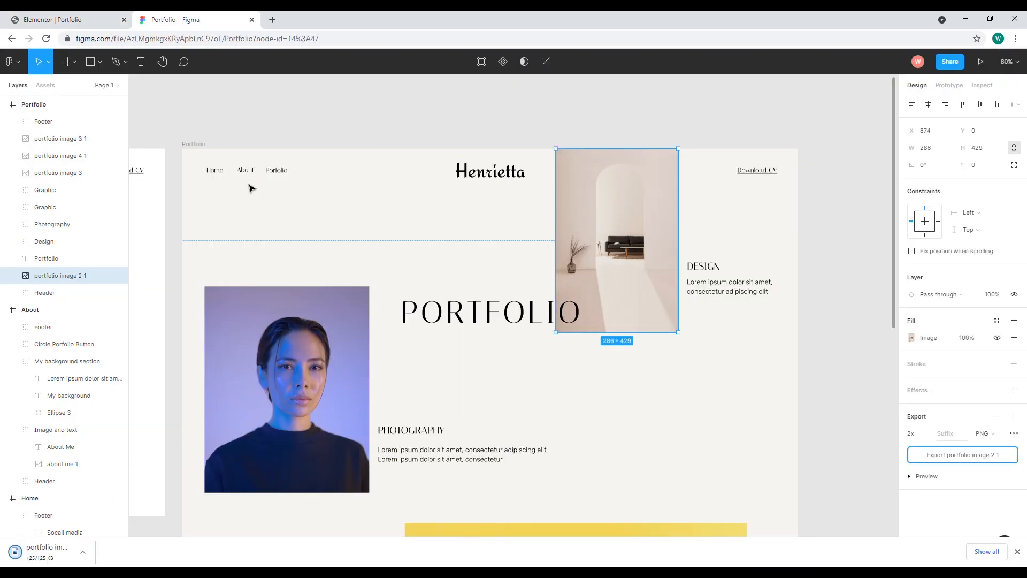
Replace the portrait on the Elementor page with the downloaded portfolio image 2 1.png, uploading it to the media library
{"action": "left_click", "coordinate": [86, 20]}
{"action": "left_click", "coordinate": [696, 204]}
{"action": "left_click", "coordinate": [80, 167]}
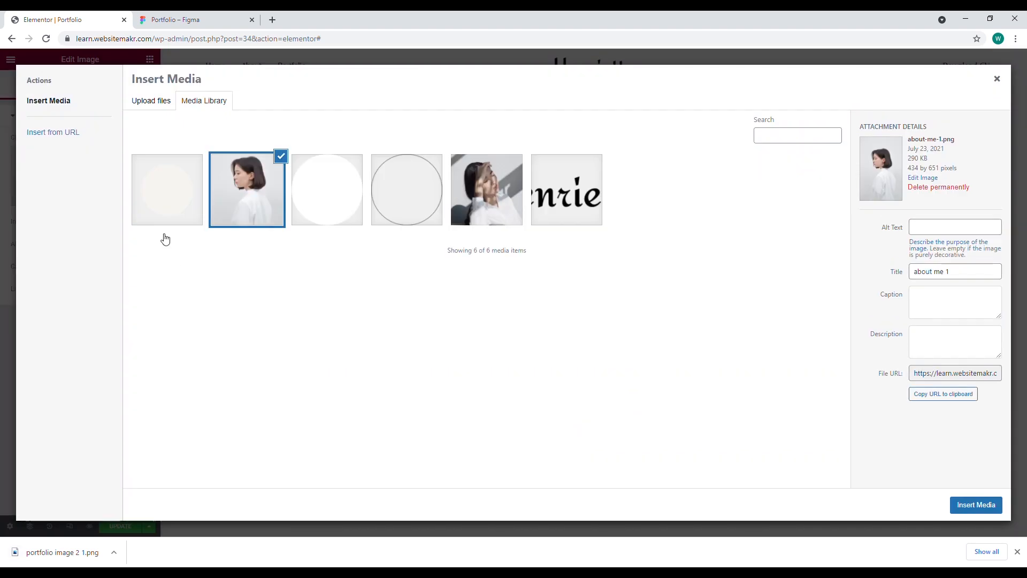
{"action": "left_click_drag", "start_coordinate": [71, 554], "coordinate": [291, 351]}
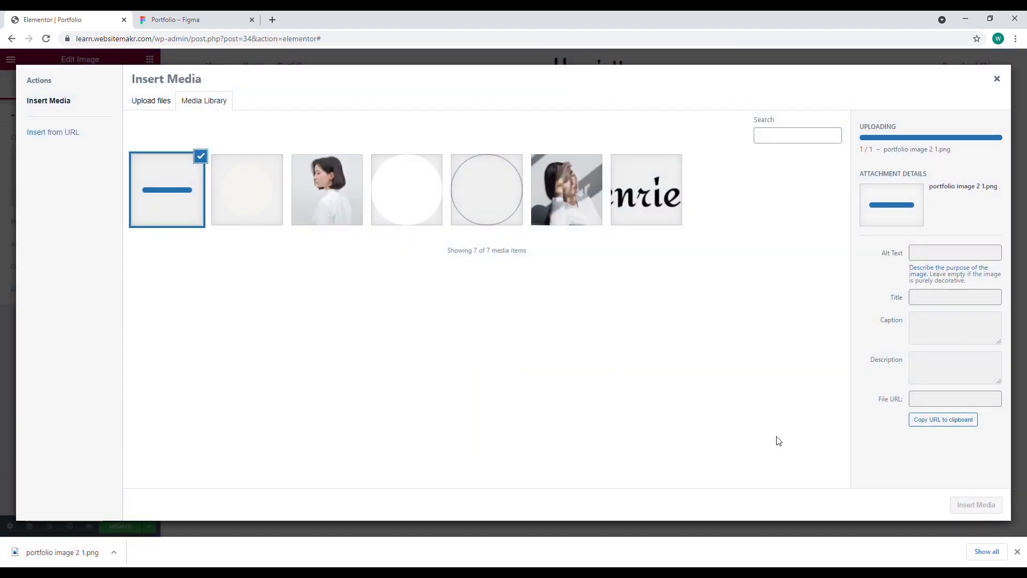
{"action": "left_click", "coordinate": [976, 505]}
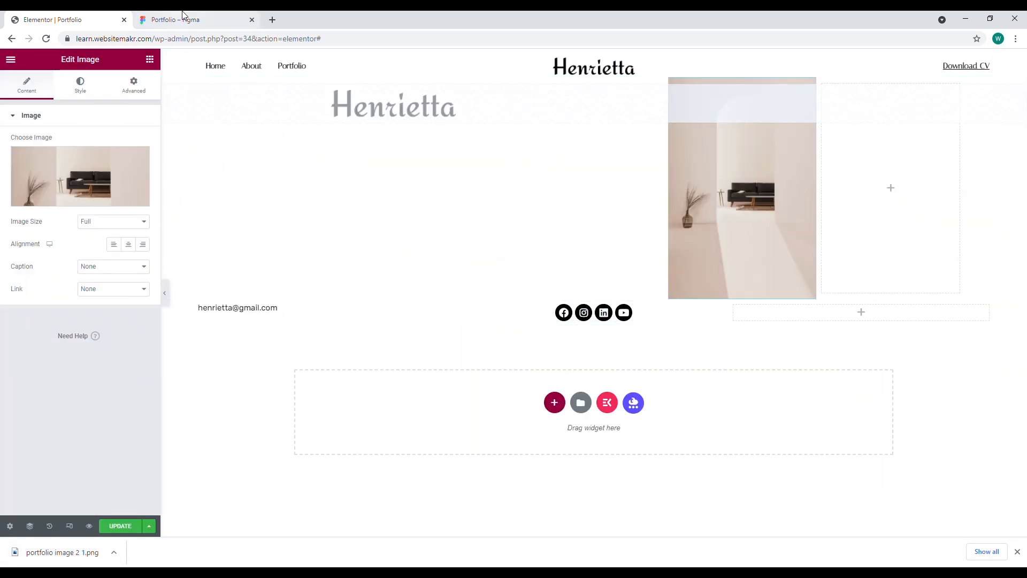
Add a heading reading Design to the empty column beside the interior photo
{"action": "left_click", "coordinate": [150, 59]}
{"action": "left_click_drag", "start_coordinate": [117, 156], "coordinate": [889, 191]}
{"action": "left_click_drag", "start_coordinate": [103, 163], "coordinate": [3, 156]}
{"action": "type", "text": "Design"}
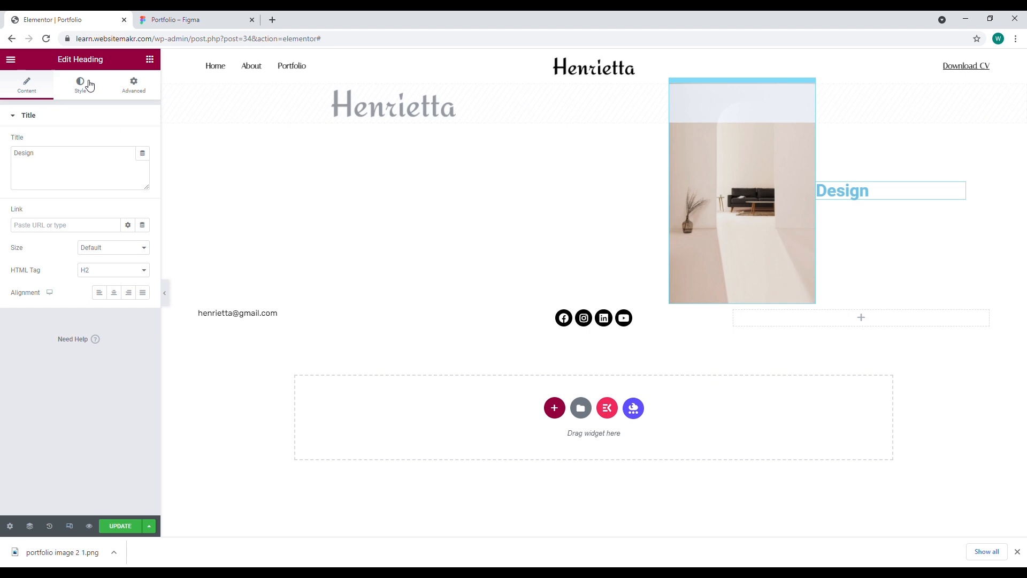
Set the Design heading's text color to black
{"action": "left_click", "coordinate": [87, 87]}
{"action": "left_click", "coordinate": [141, 141]}
{"action": "left_click_drag", "start_coordinate": [107, 196], "coordinate": [88, 278]}
{"action": "left_click", "coordinate": [89, 116]}
{"action": "left_click", "coordinate": [119, 119]}
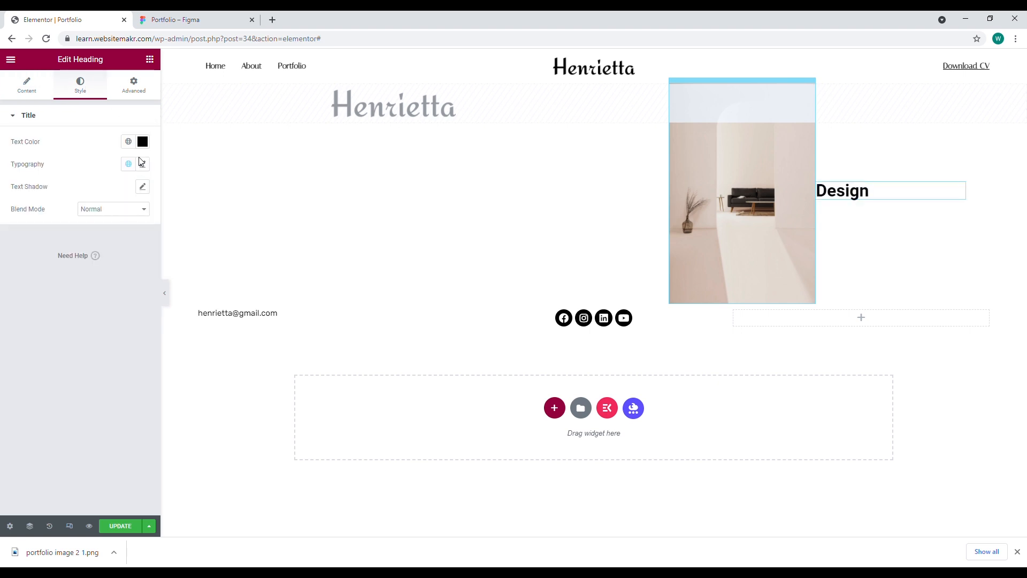
Set the Design heading's typography to the Italiana font, 24 px size and Normal weight
{"action": "left_click", "coordinate": [143, 164]}
{"action": "left_click", "coordinate": [121, 216]}
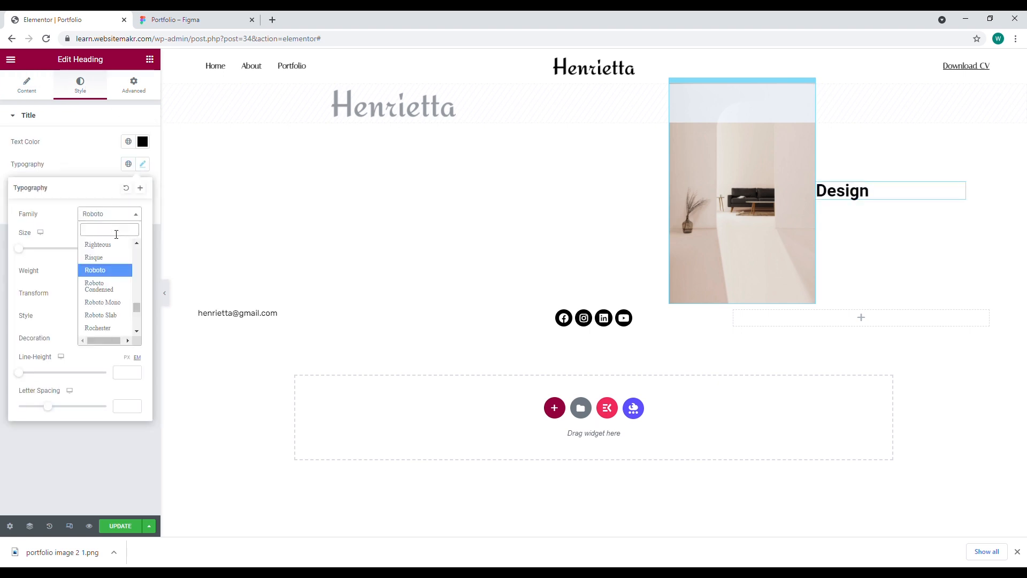
{"action": "type", "text": "ital"}
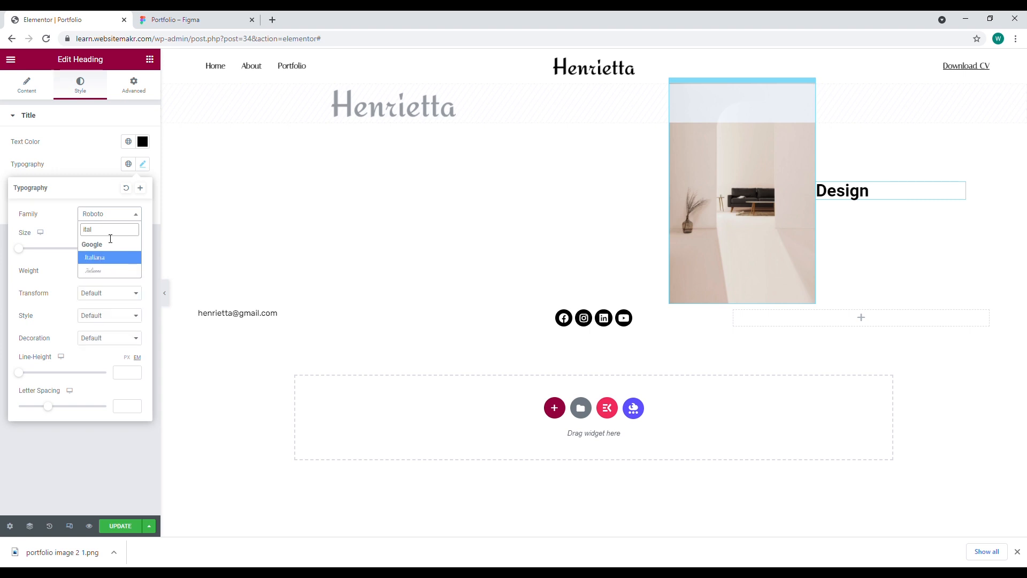
{"action": "key", "text": "Return"}
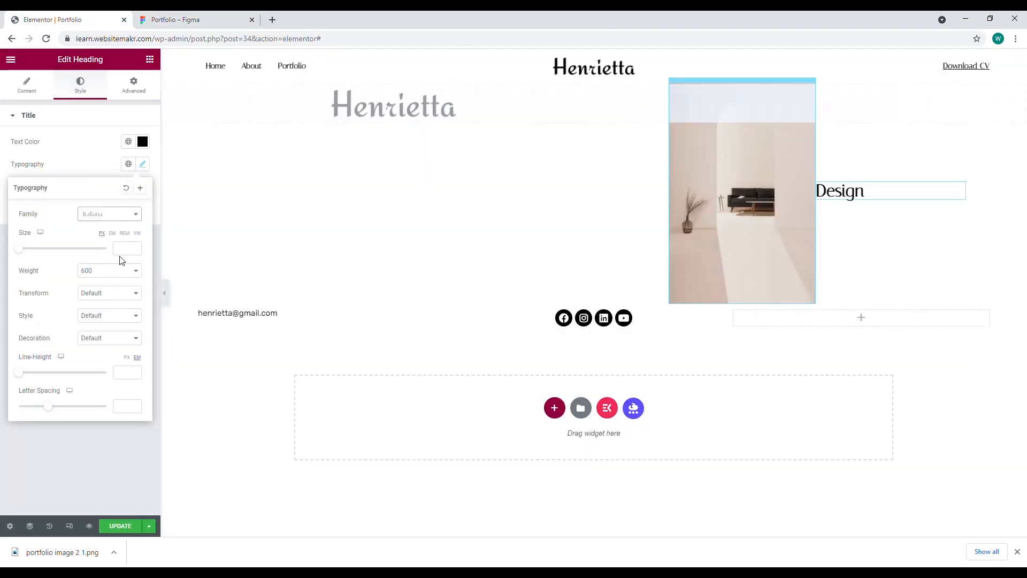
{"action": "left_click", "coordinate": [124, 248]}
{"action": "type", "text": "24"}
{"action": "key", "text": "Tab"}
{"action": "left_click", "coordinate": [104, 368]}
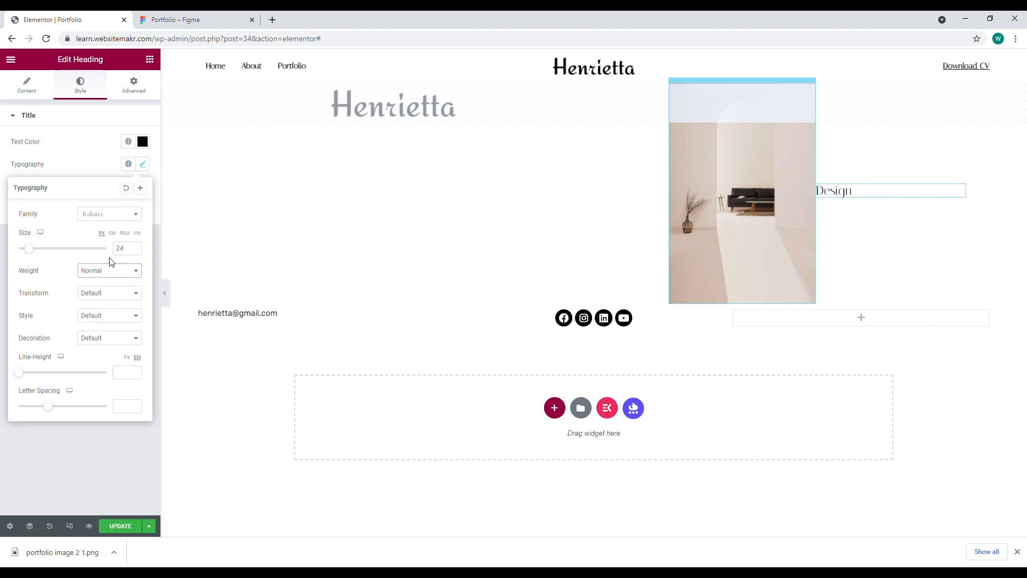
Make the Design heading uppercase with Normal weight, checking it against the Figma design
{"action": "left_click", "coordinate": [102, 317]}
{"action": "left_click", "coordinate": [123, 270]}
{"action": "left_click", "coordinate": [112, 375]}
{"action": "left_click", "coordinate": [203, 19]}
{"action": "left_click", "coordinate": [109, 20]}
{"action": "left_click", "coordinate": [106, 365]}
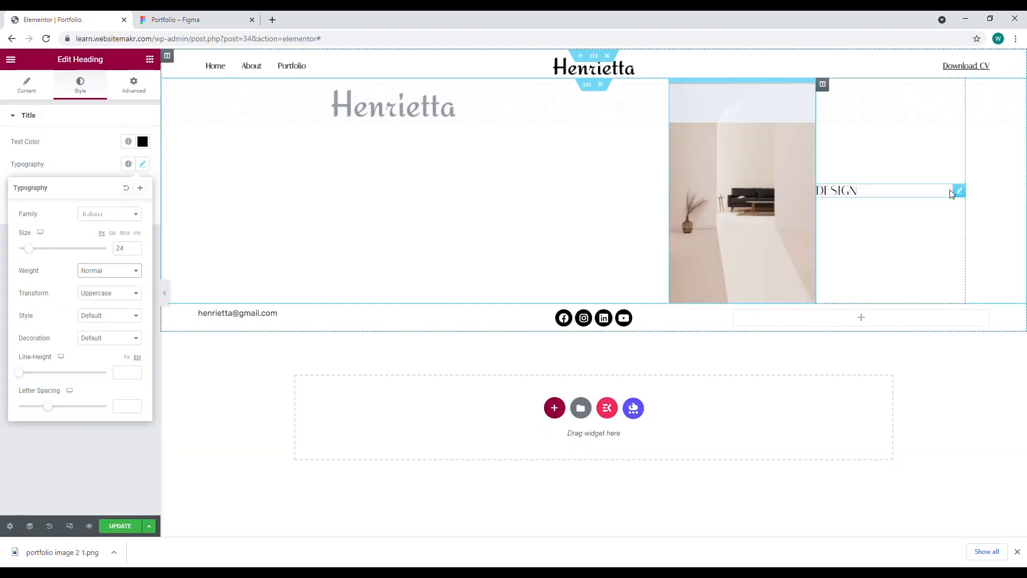
{"action": "left_click", "coordinate": [837, 191]}
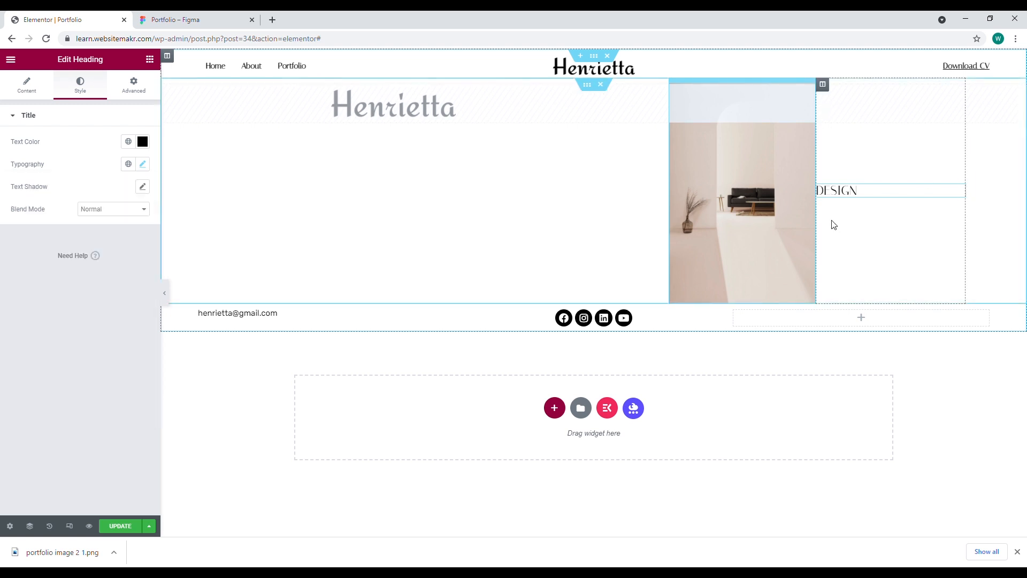
Unlink the Design heading's margin and padding values and add left padding to it
{"action": "left_click", "coordinate": [137, 88]}
{"action": "left_click", "coordinate": [135, 196]}
{"action": "left_click", "coordinate": [135, 153]}
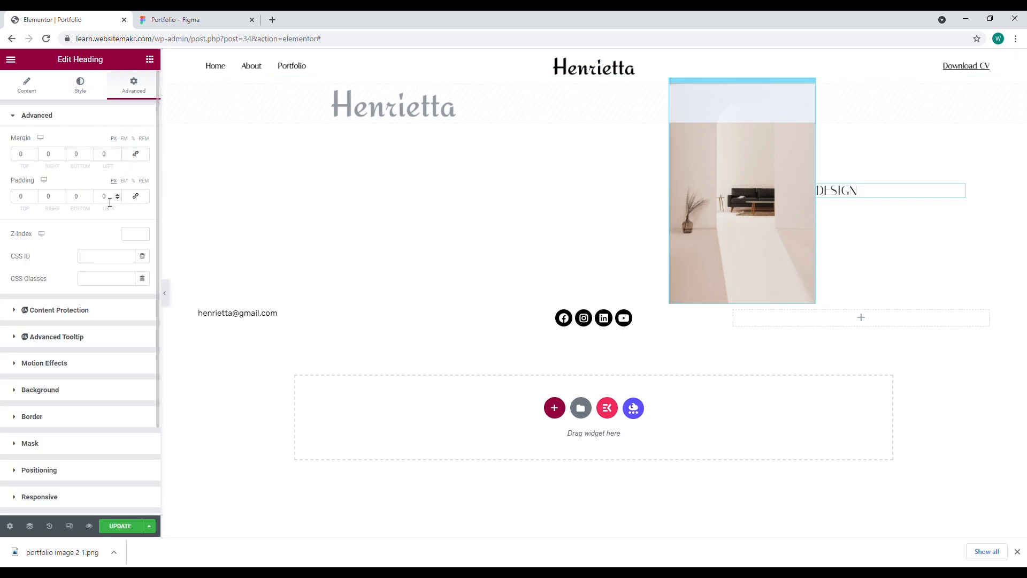
Add a text paragraph below the Design heading and give it 10 px of left padding
{"action": "left_click", "coordinate": [150, 60]}
{"action": "left_click_drag", "start_coordinate": [616, 240], "coordinate": [873, 210]}
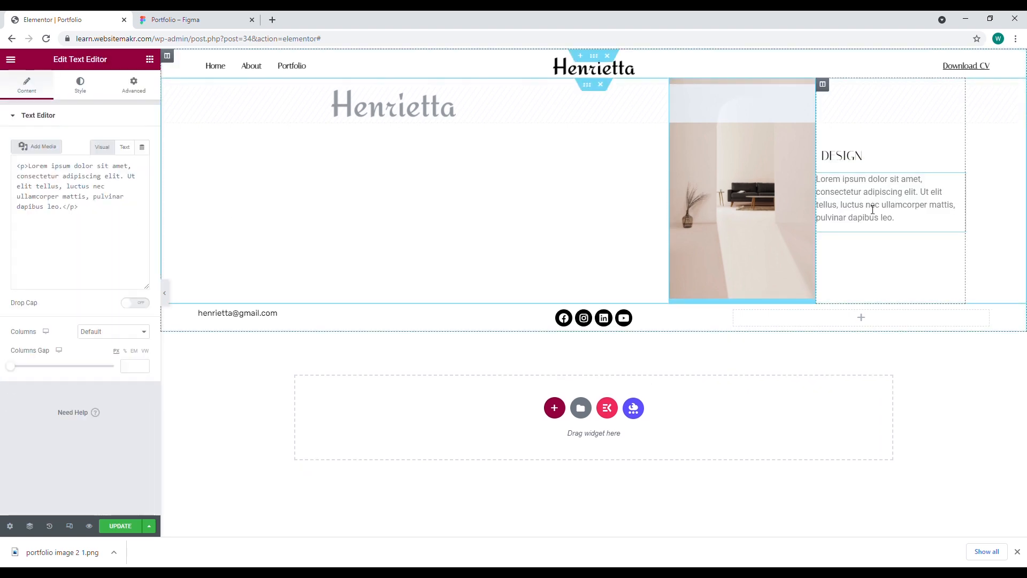
{"action": "left_click", "coordinate": [142, 94]}
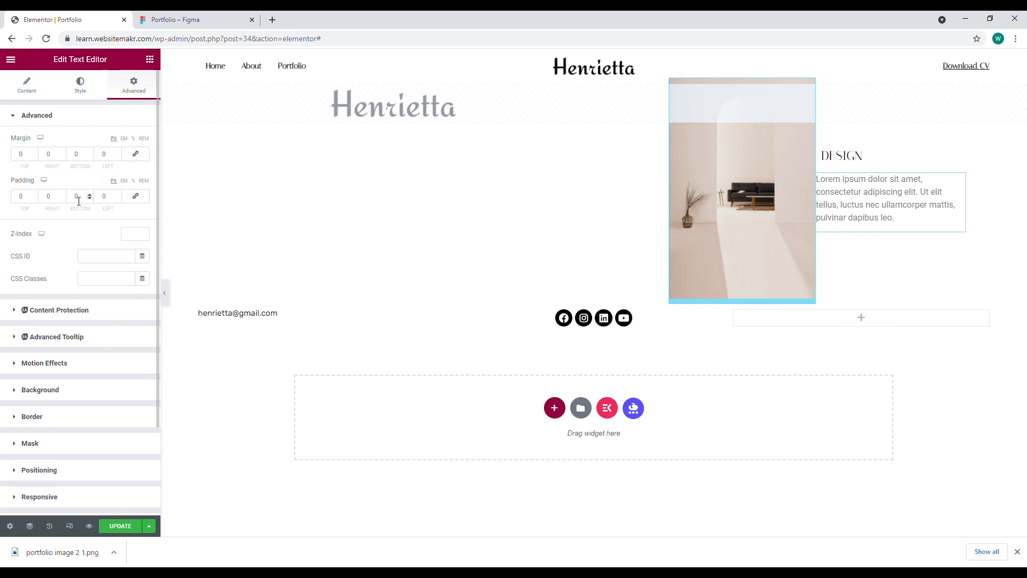
{"action": "type", "text": "10"}
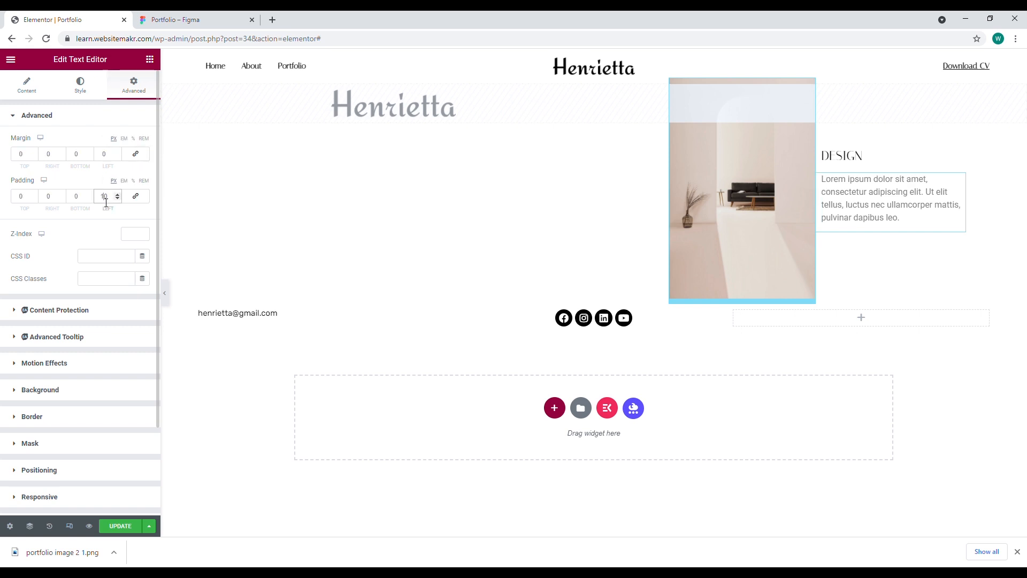
Set the text color of the paragraph below the Design heading to black
{"action": "left_click", "coordinate": [83, 91]}
{"action": "left_click", "coordinate": [142, 164]}
{"action": "left_click", "coordinate": [76, 170]}
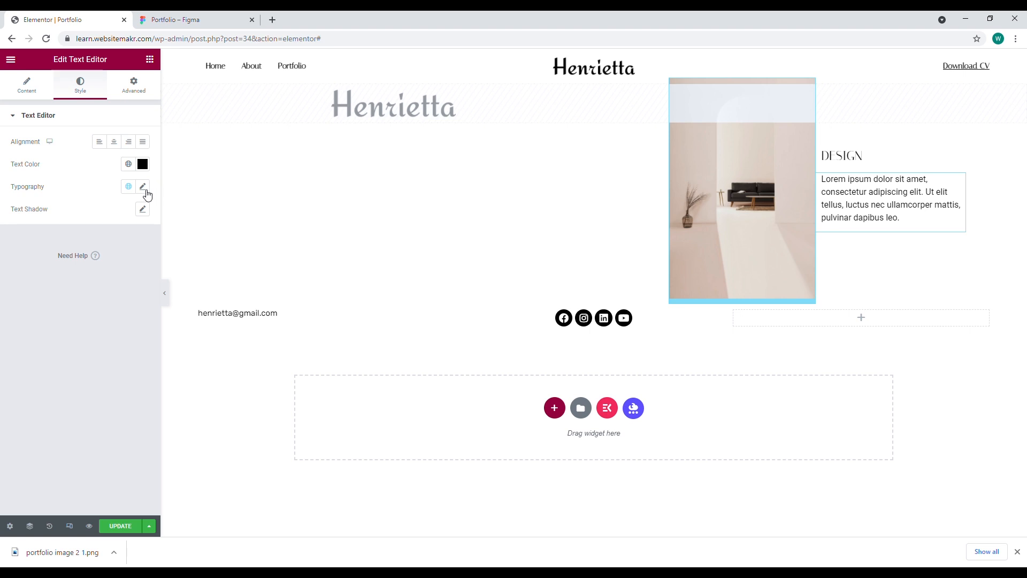
Set the font family of the paragraph below the Design heading to Rubik, checking it against the Figma design
{"action": "left_click", "coordinate": [142, 186]}
{"action": "left_click", "coordinate": [113, 236]}
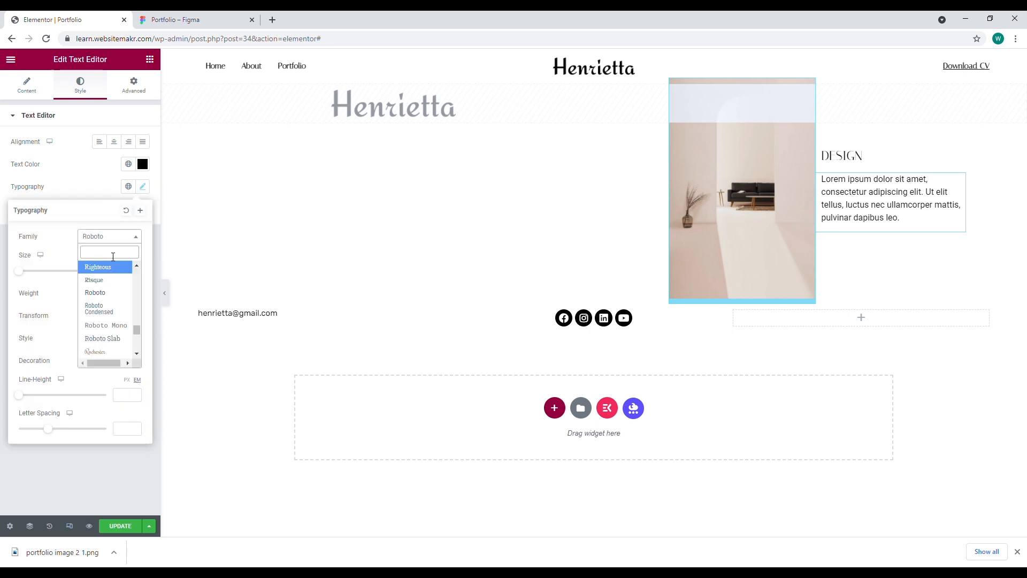
{"action": "type", "text": "rub"}
{"action": "key", "text": "Down"}
{"action": "key", "text": "Return"}
{"action": "left_click", "coordinate": [199, 21]}
{"action": "left_click", "coordinate": [89, 20]}
{"action": "left_click", "coordinate": [960, 181]}
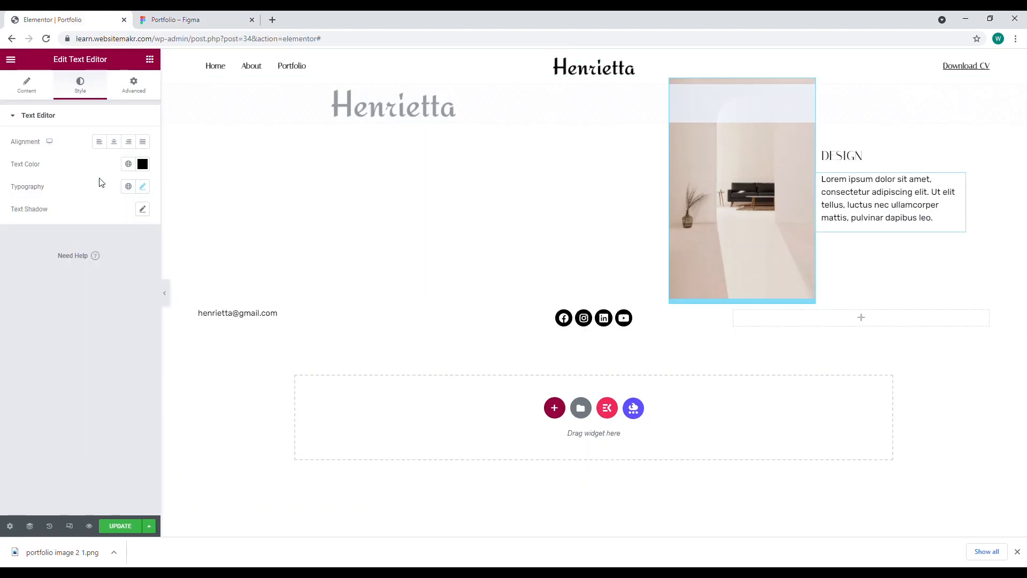
Shorten the paragraph below the Design heading to "Lorem ipsum dolor sit amet, consectetur adipiscing elit."
{"action": "left_click", "coordinate": [26, 85]}
{"action": "left_click_drag", "start_coordinate": [118, 218], "coordinate": [141, 268]}
{"action": "key", "text": "BackSpace"}
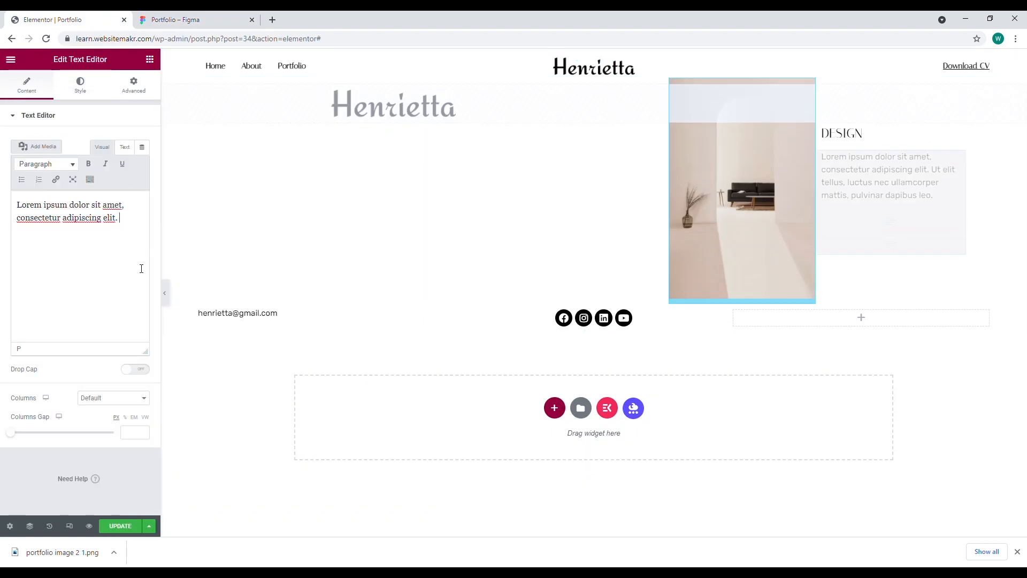
{"action": "left_click", "coordinate": [131, 150]}
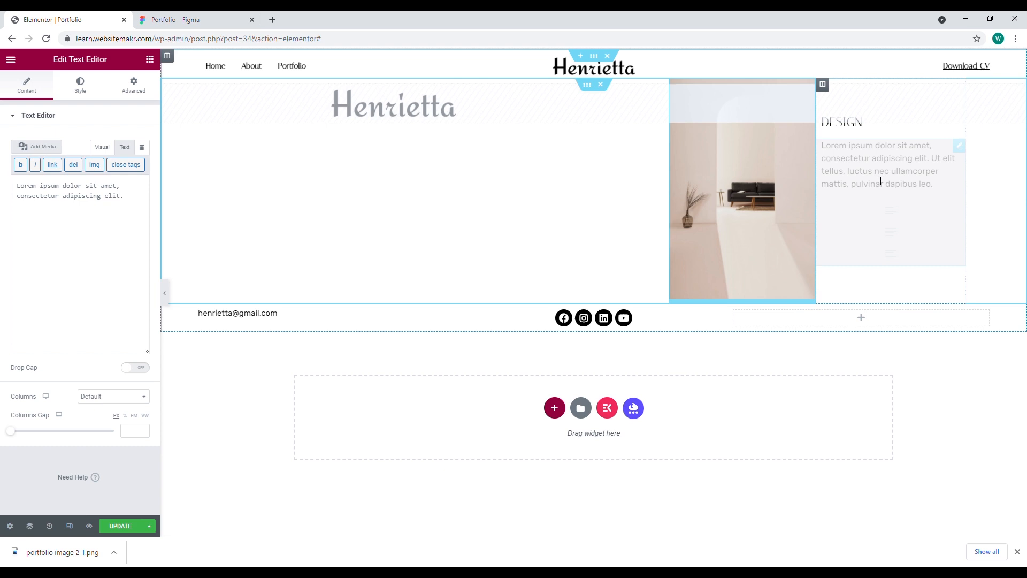
{"action": "left_click", "coordinate": [105, 148]}
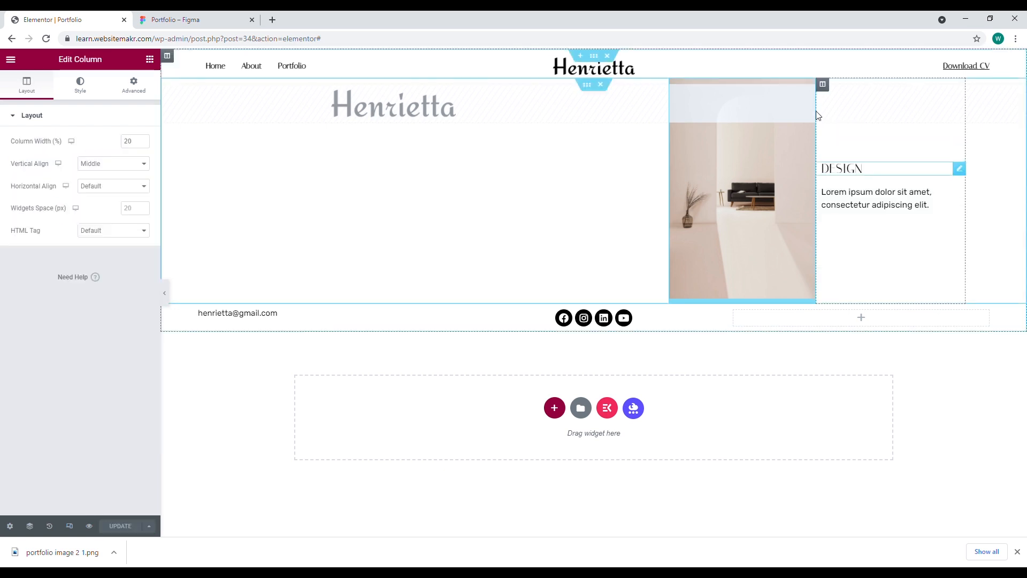
Align the Design column vertically to Bottom and give its paragraph 60 px of bottom padding, checking the Figma design
{"action": "left_click", "coordinate": [110, 163]}
{"action": "left_click", "coordinate": [107, 203]}
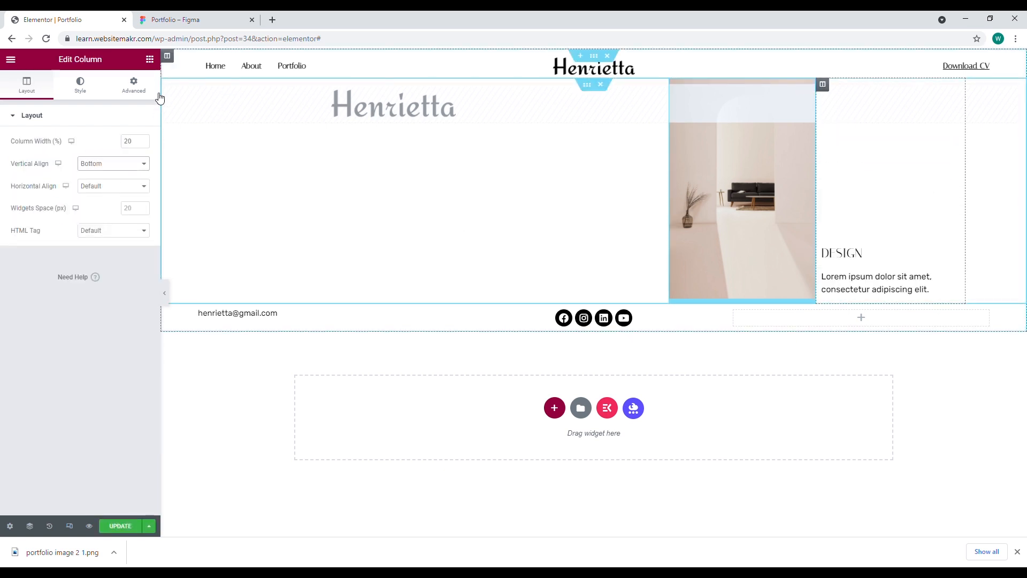
{"action": "left_click", "coordinate": [962, 279]}
{"action": "left_click", "coordinate": [118, 91]}
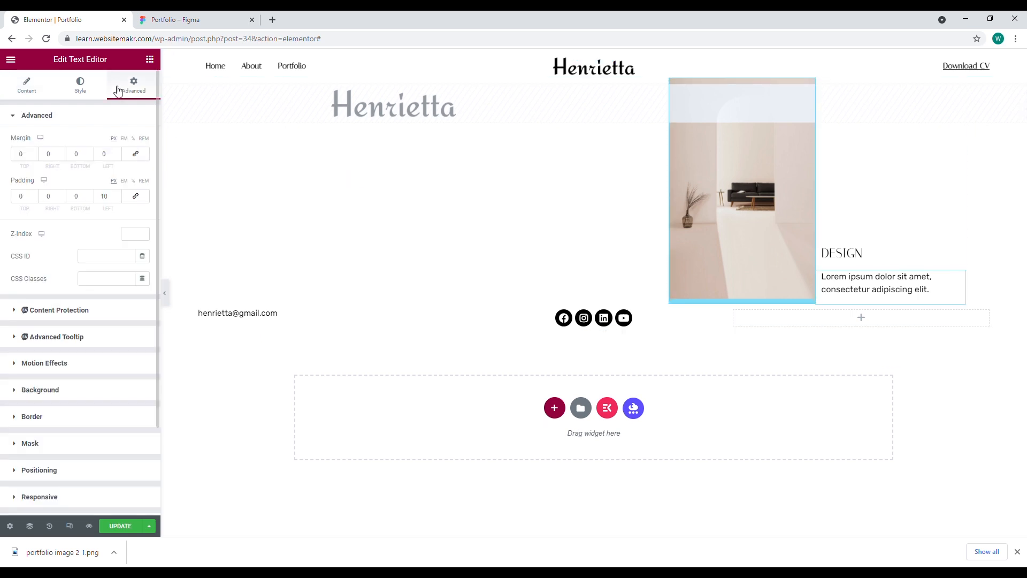
{"action": "type", "text": "6"}
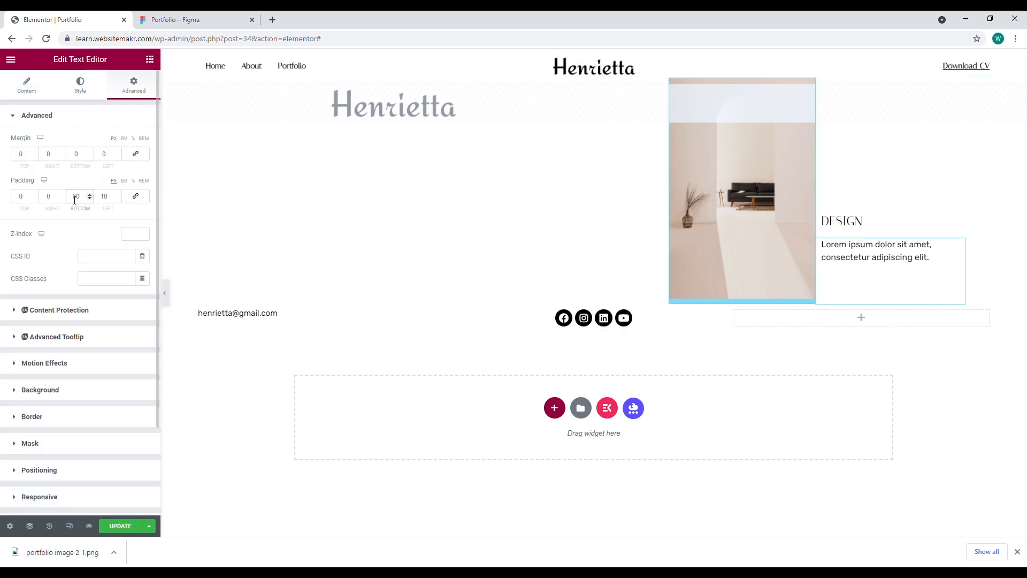
{"action": "left_click", "coordinate": [214, 19]}
{"action": "left_click", "coordinate": [94, 17]}
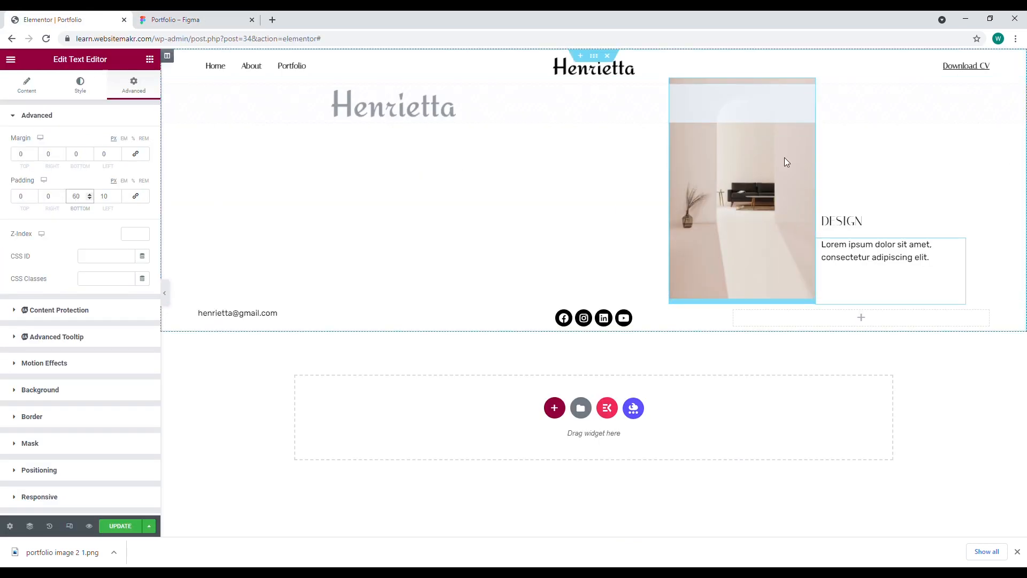
Preview the page without the editing controls and compare its layout with the Figma Portfolio design
{"action": "left_click", "coordinate": [166, 297]}
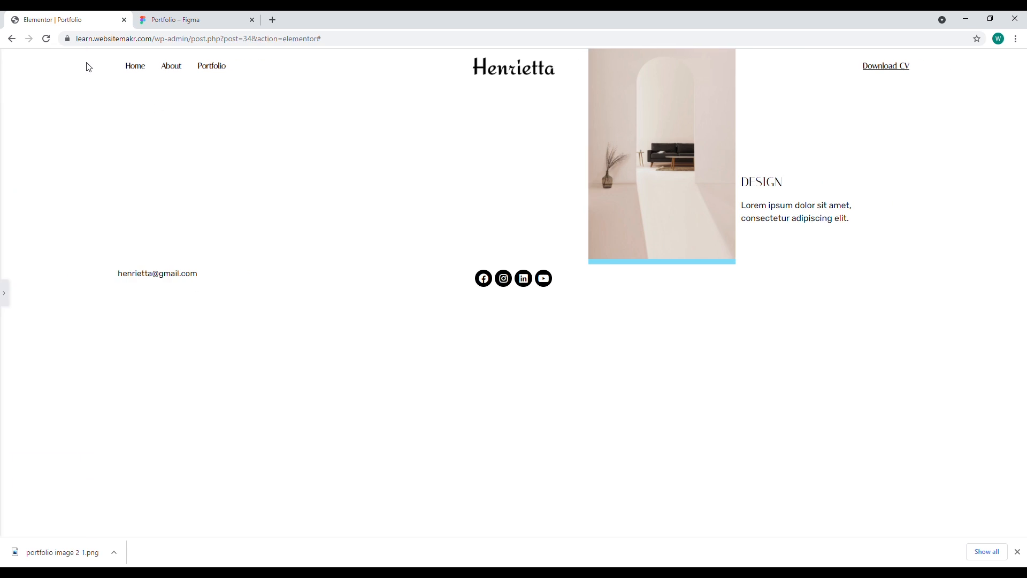
{"action": "left_click", "coordinate": [209, 20]}
{"action": "left_click", "coordinate": [58, 20]}
{"action": "left_click", "coordinate": [172, 19]}
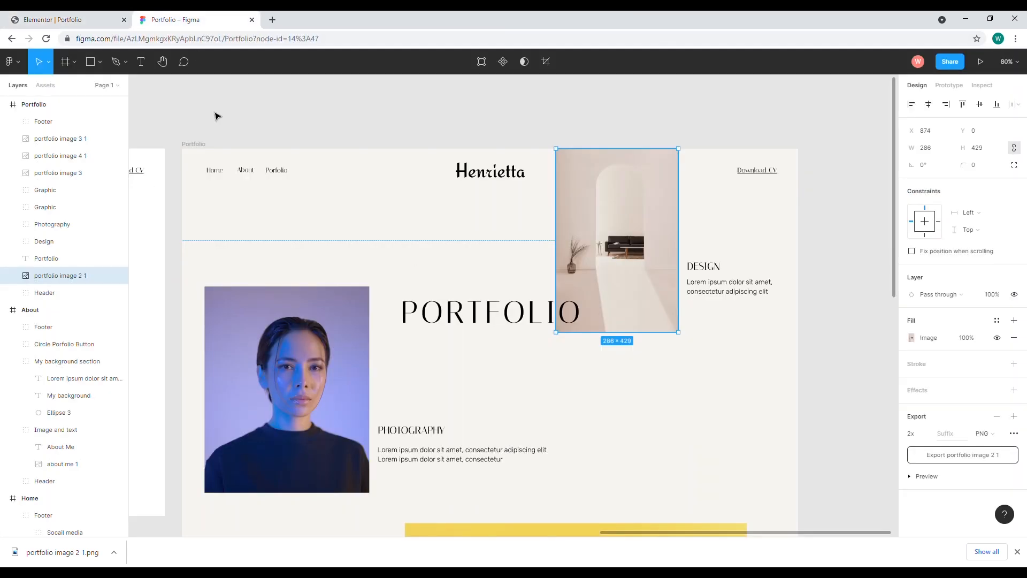
{"action": "left_click", "coordinate": [88, 19]}
{"action": "left_click", "coordinate": [5, 293]}
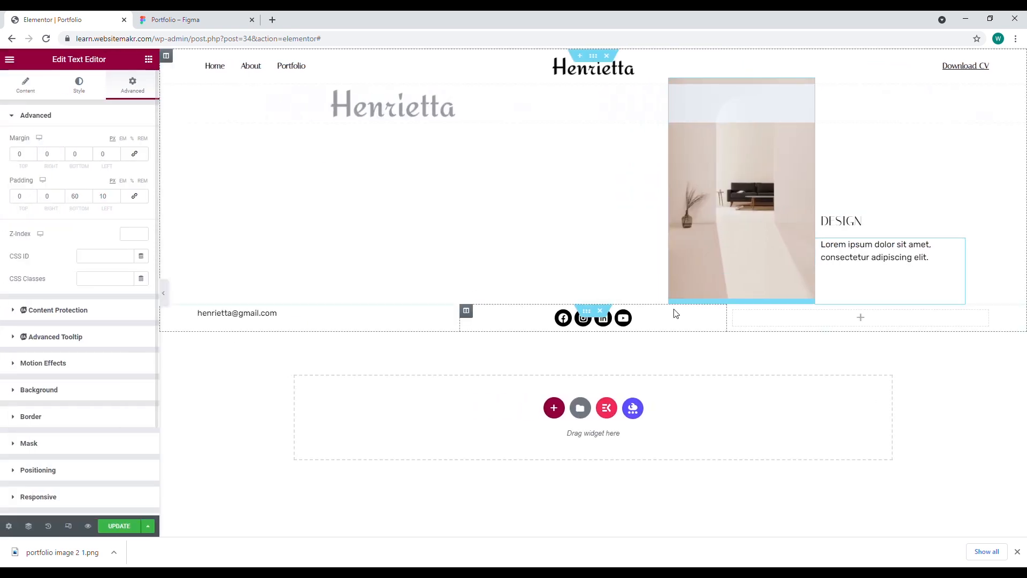
Add an inner section between the image row and the footer row and reduce it to a single column
{"action": "left_click", "coordinate": [150, 59]}
{"action": "left_click_drag", "start_coordinate": [46, 171], "coordinate": [364, 287]}
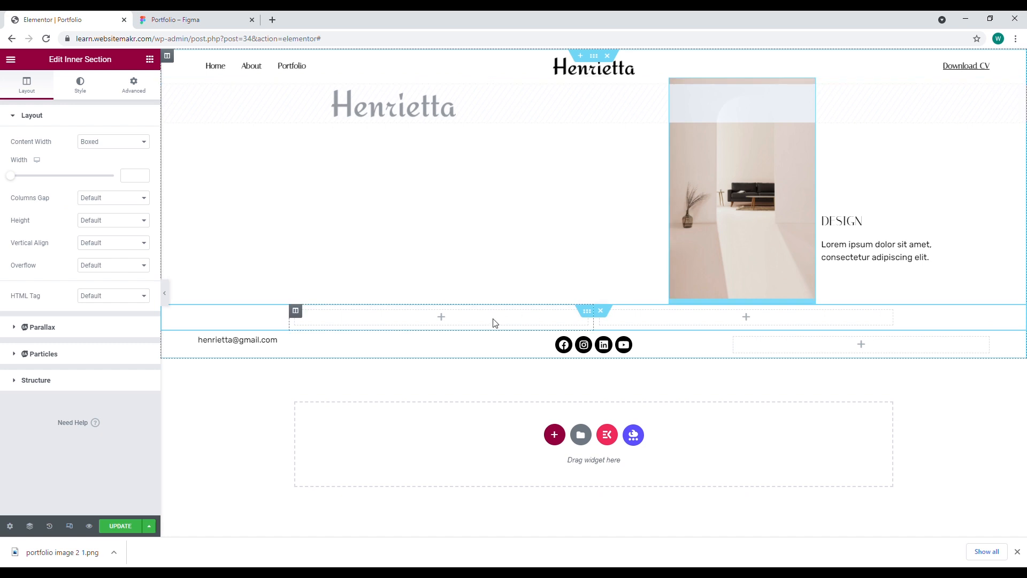
{"action": "right_click", "coordinate": [604, 313]}
{"action": "right_click", "coordinate": [295, 320]}
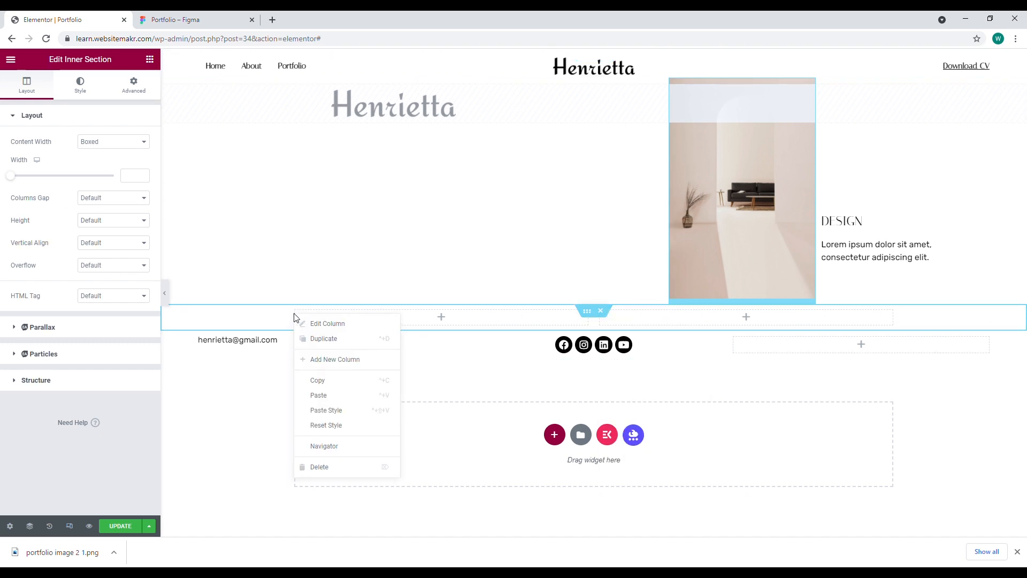
{"action": "left_click", "coordinate": [332, 465]}
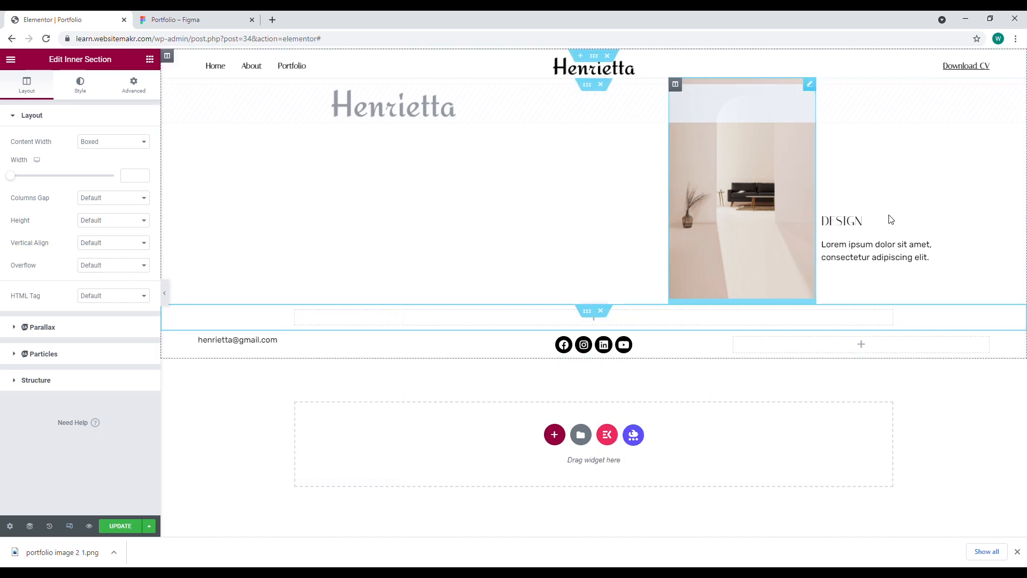
Copy the Design heading into the new single-column inner section
{"action": "right_click", "coordinate": [923, 220]}
{"action": "right_click", "coordinate": [616, 325]}
{"action": "left_click", "coordinate": [639, 405]}
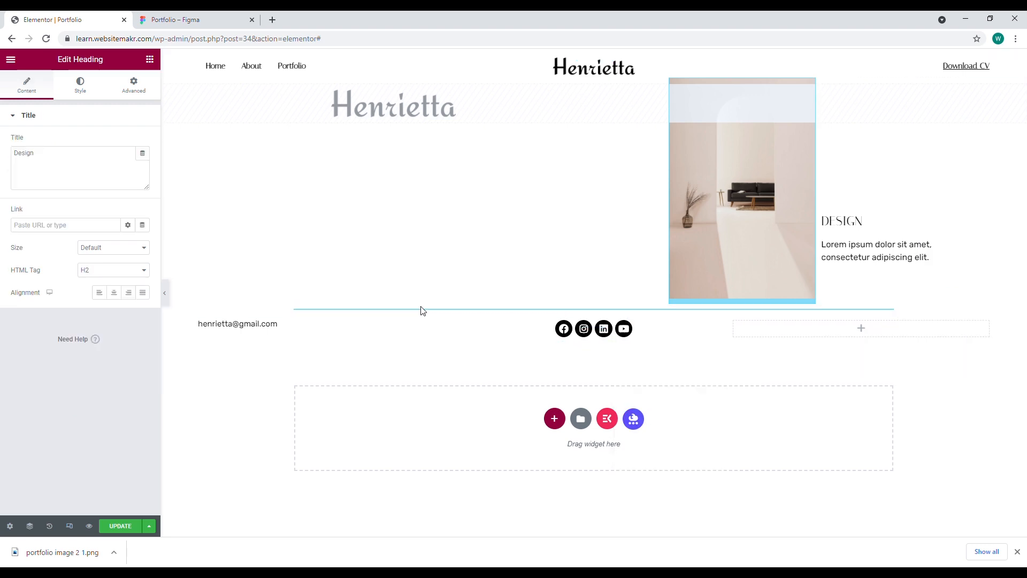
Turn the copied heading into a centered H1 titled "Portfolio"
{"action": "left_click", "coordinate": [115, 293]}
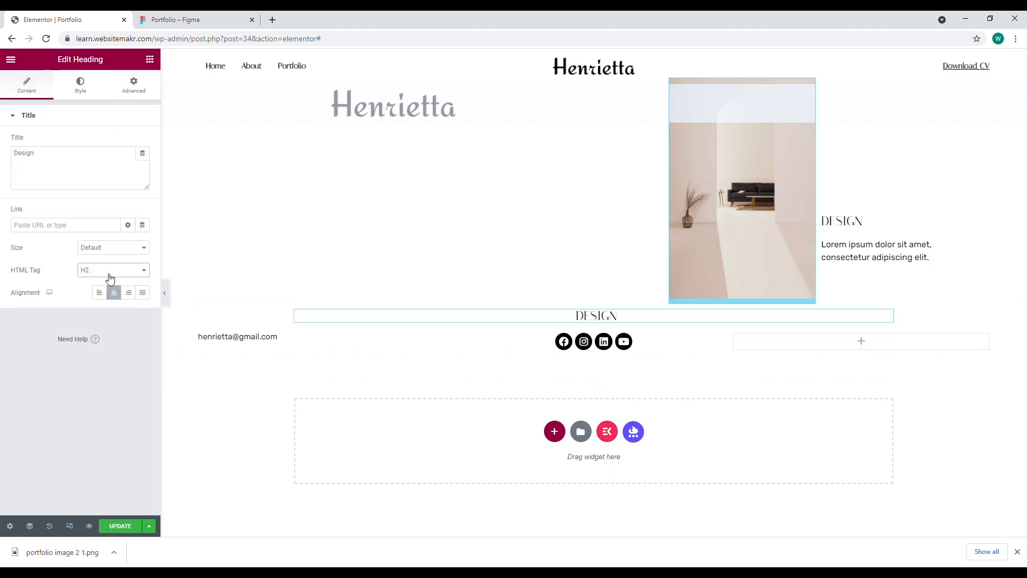
{"action": "left_click", "coordinate": [133, 87]}
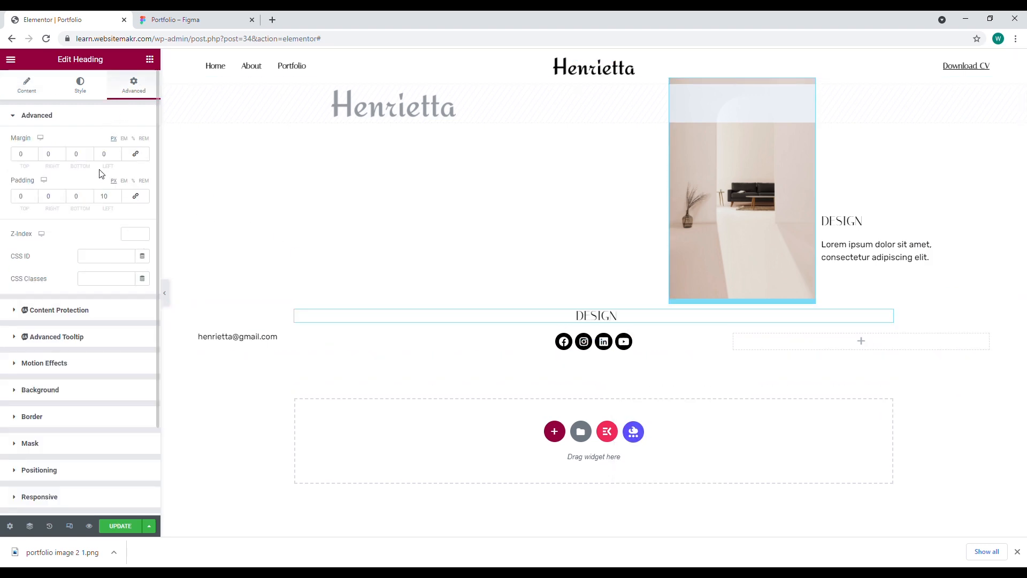
{"action": "left_click", "coordinate": [82, 85]}
{"action": "left_click", "coordinate": [33, 88]}
{"action": "left_click", "coordinate": [69, 161]}
{"action": "type", "text": "Portfolio"}
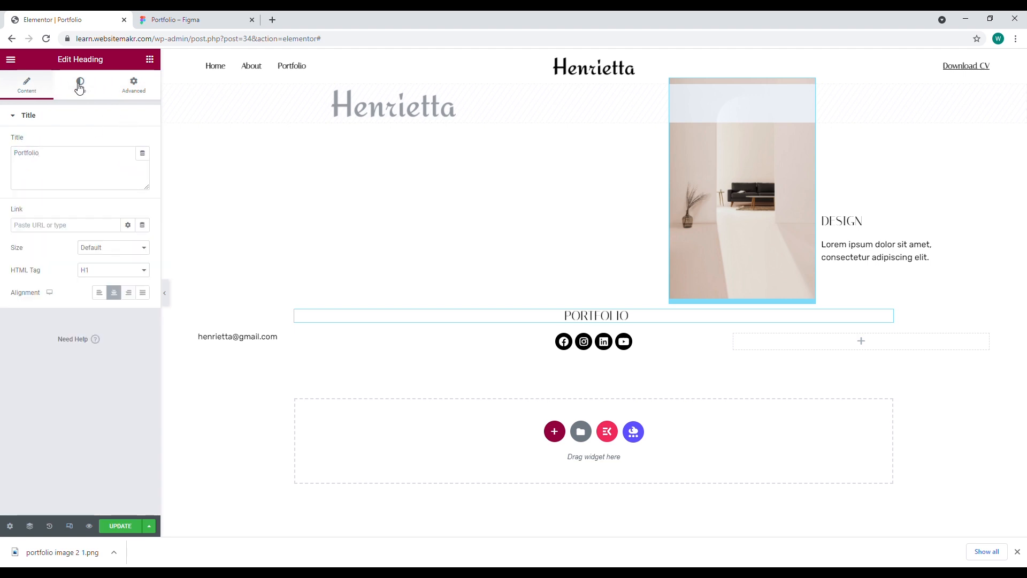
Set the Portfolio heading's font size to 72 px, taking the size from the Figma design
{"action": "left_click", "coordinate": [80, 85]}
{"action": "left_click", "coordinate": [144, 164]}
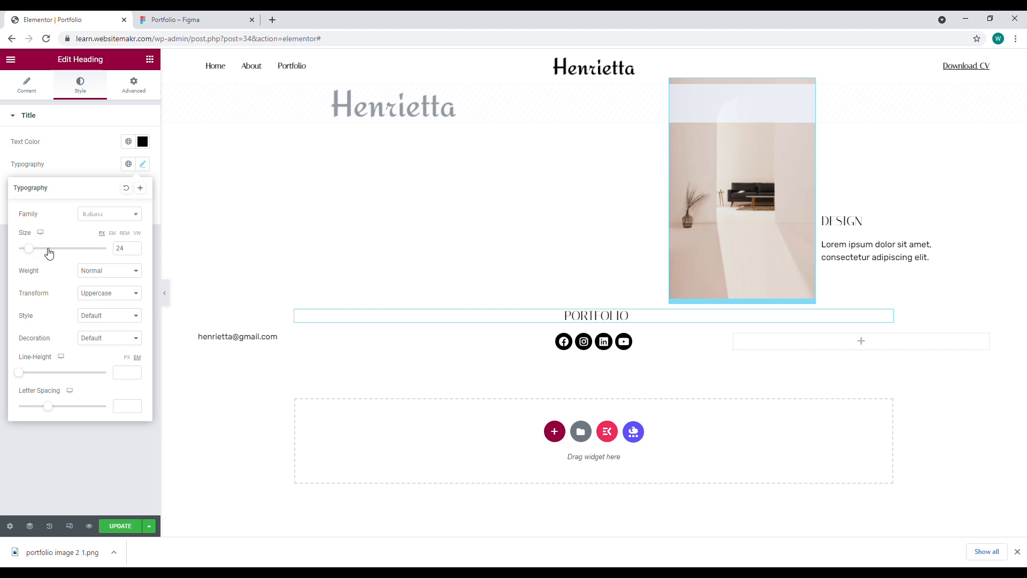
{"action": "left_click_drag", "start_coordinate": [49, 253], "coordinate": [58, 252]}
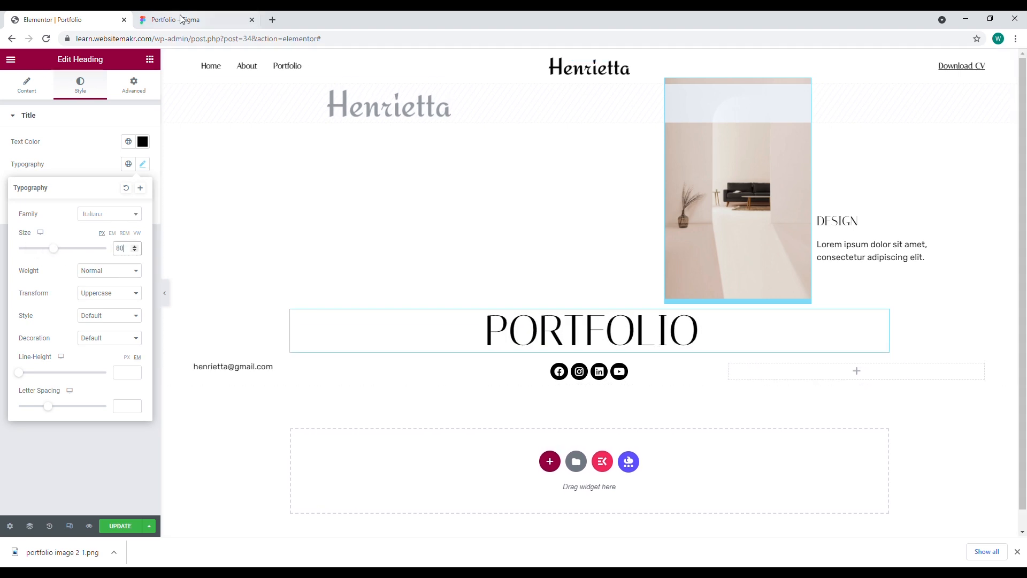
{"action": "left_click", "coordinate": [176, 20]}
{"action": "left_click", "coordinate": [80, 19]}
{"action": "double_click", "coordinate": [110, 251]}
{"action": "type", "text": "72"}
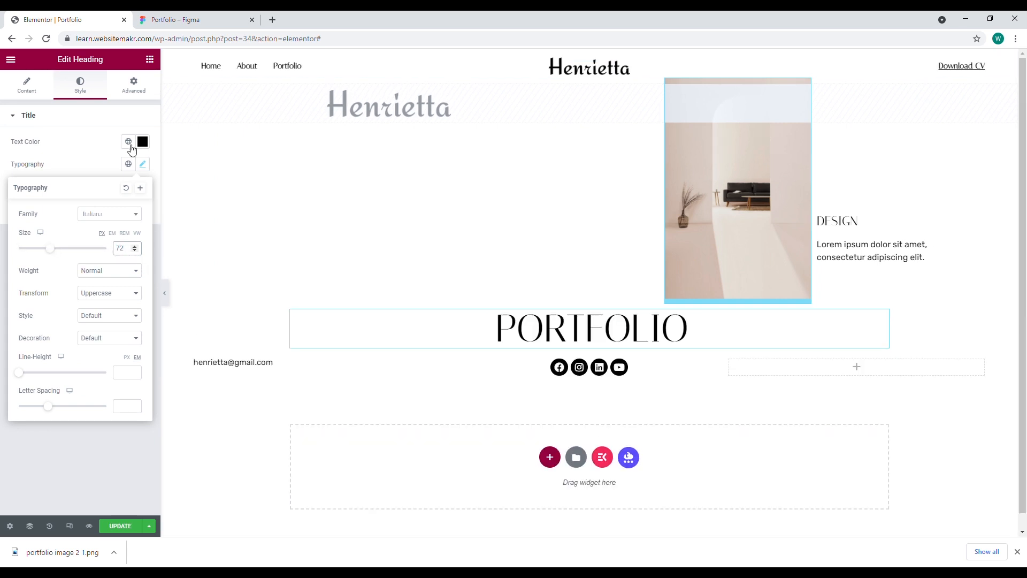
Set the Portfolio heading's letter spacing to 3
{"action": "left_click_drag", "start_coordinate": [54, 408], "coordinate": [72, 409]}
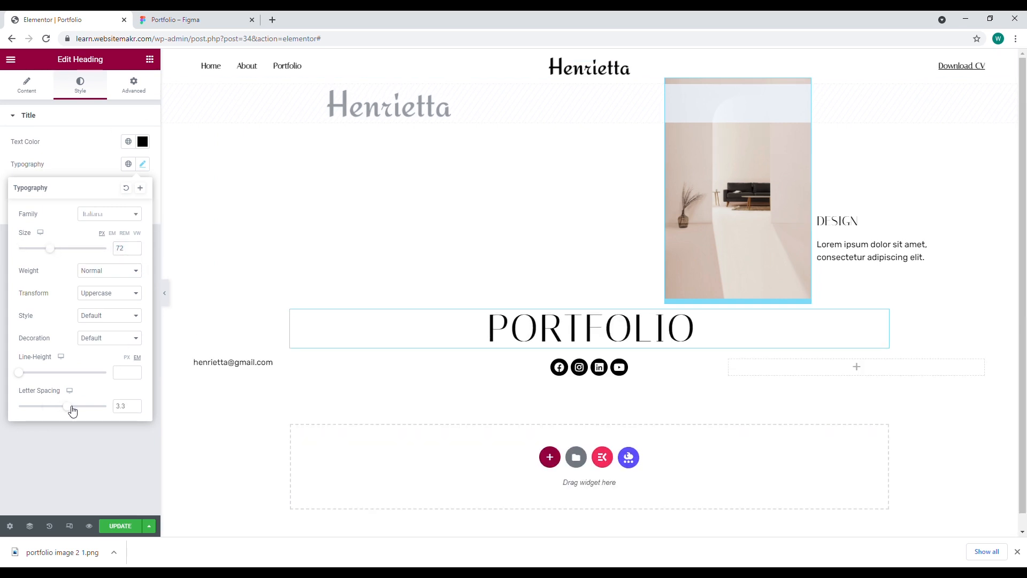
{"action": "left_click", "coordinate": [135, 410]}
{"action": "left_click", "coordinate": [135, 410]}
{"action": "left_click", "coordinate": [135, 409]}
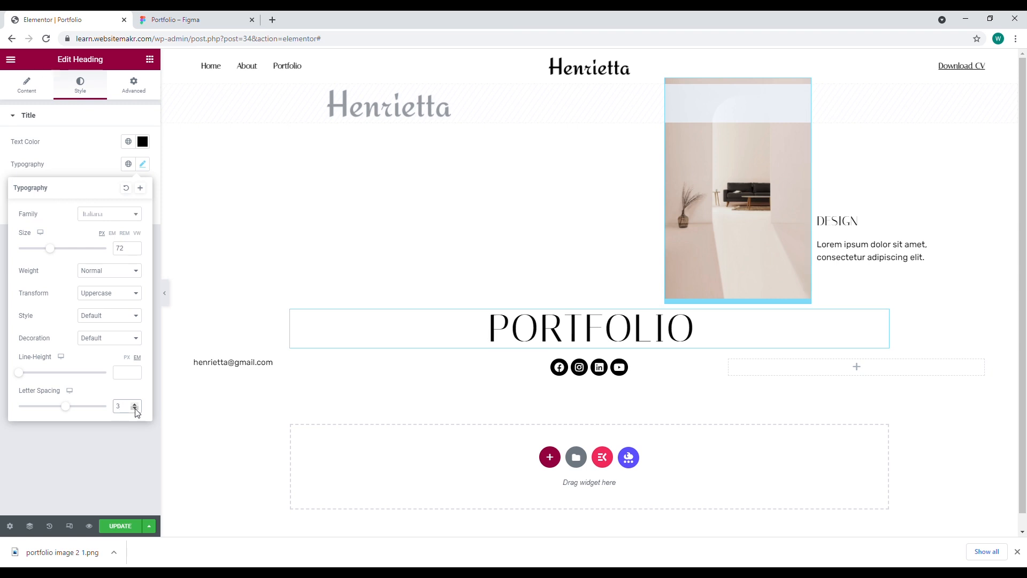
Set the Portfolio heading's inner section to a width of 1400 and unlink its margin and padding values
{"action": "left_click", "coordinate": [584, 314]}
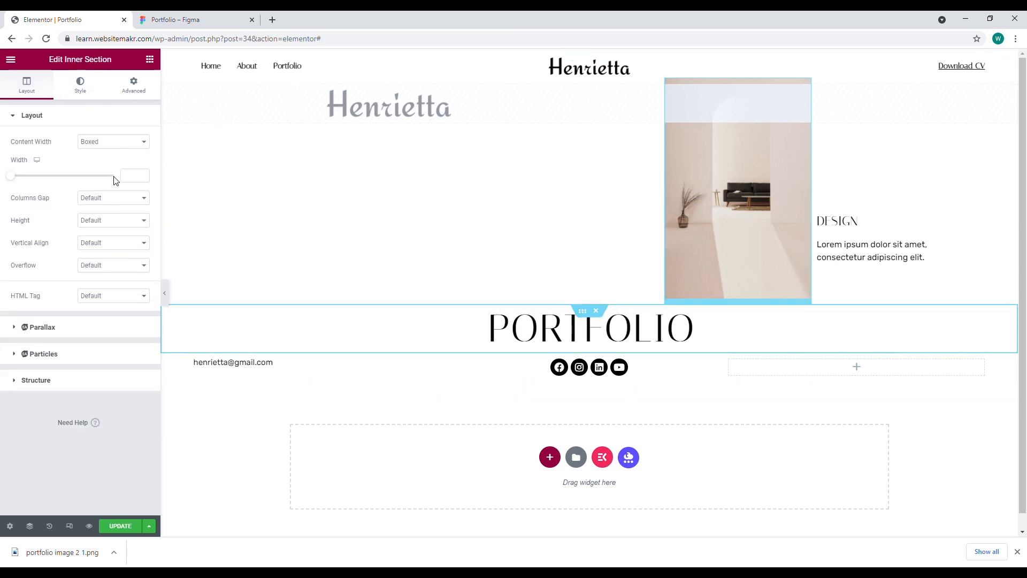
{"action": "type", "text": "1400"}
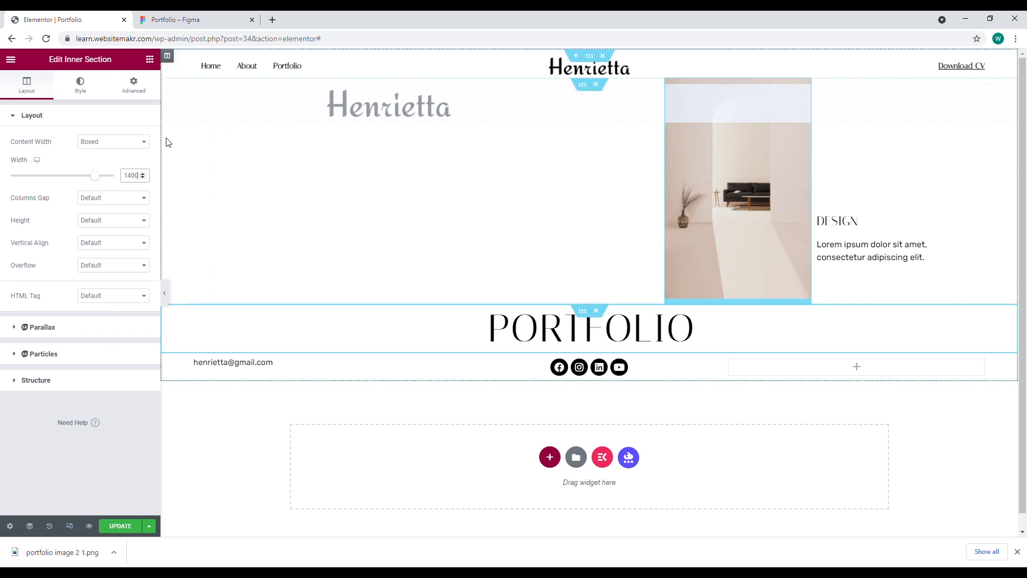
{"action": "left_click", "coordinate": [134, 86]}
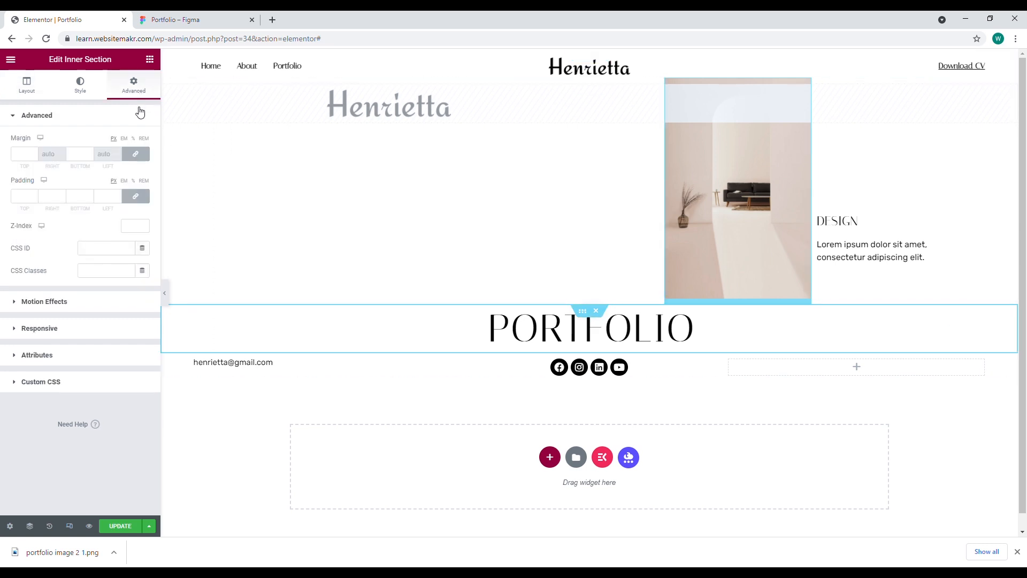
{"action": "left_click", "coordinate": [20, 155]}
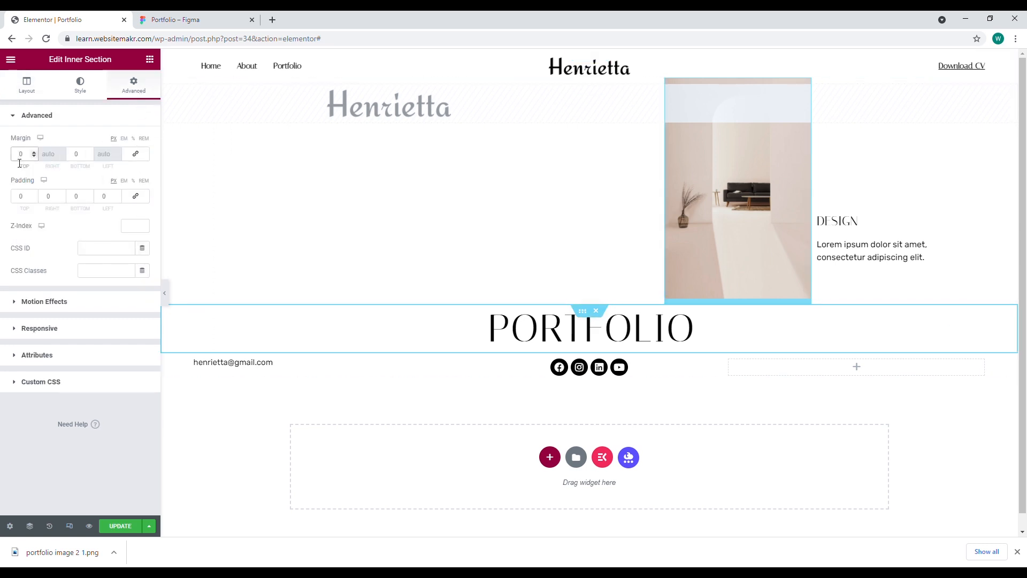
Give the Portfolio heading's inner section a top margin of -100 px so it overlaps the image, comparing with Figma
{"action": "type", "text": "-40"}
{"action": "key", "text": "BackSpace"}
{"action": "key", "text": "BackSpace"}
{"action": "type", "text": "80"}
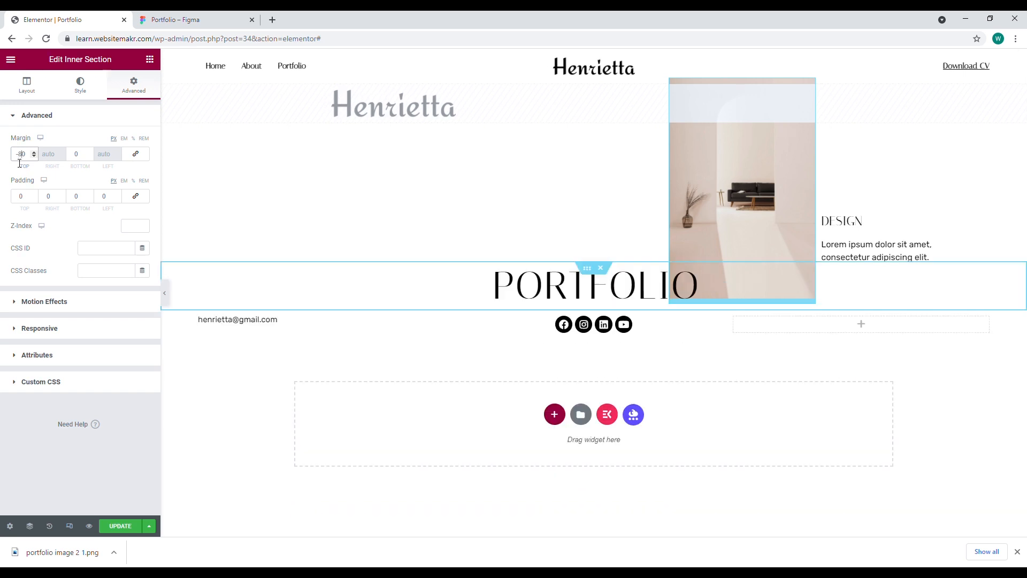
{"action": "key", "text": "BackSpace"}
{"action": "key", "text": "BackSpace"}
{"action": "type", "text": "120"}
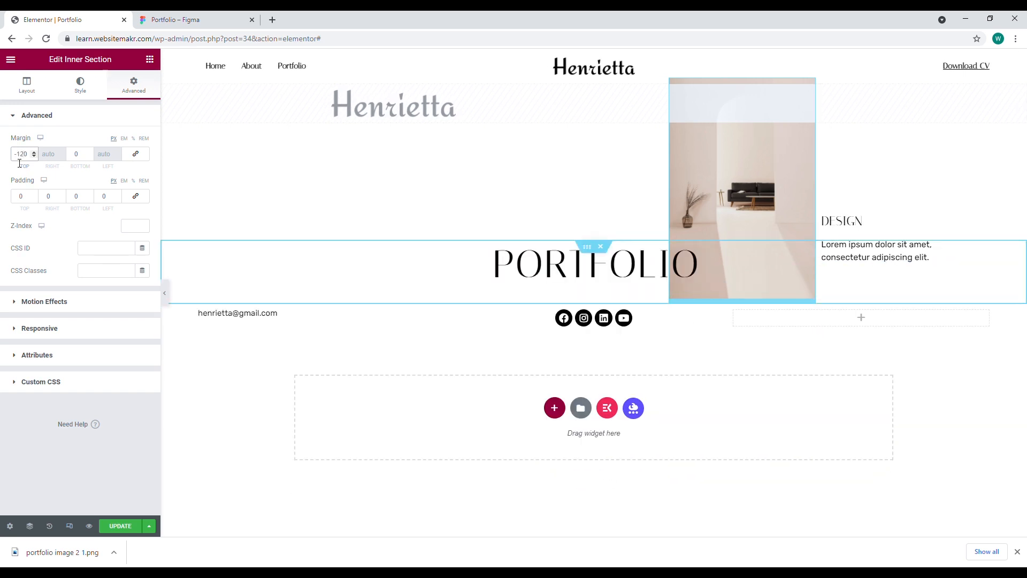
{"action": "key", "text": "BackSpace"}
{"action": "key", "text": "BackSpace"}
{"action": "type", "text": "00"}
{"action": "key", "text": "ctrl+Tab"}
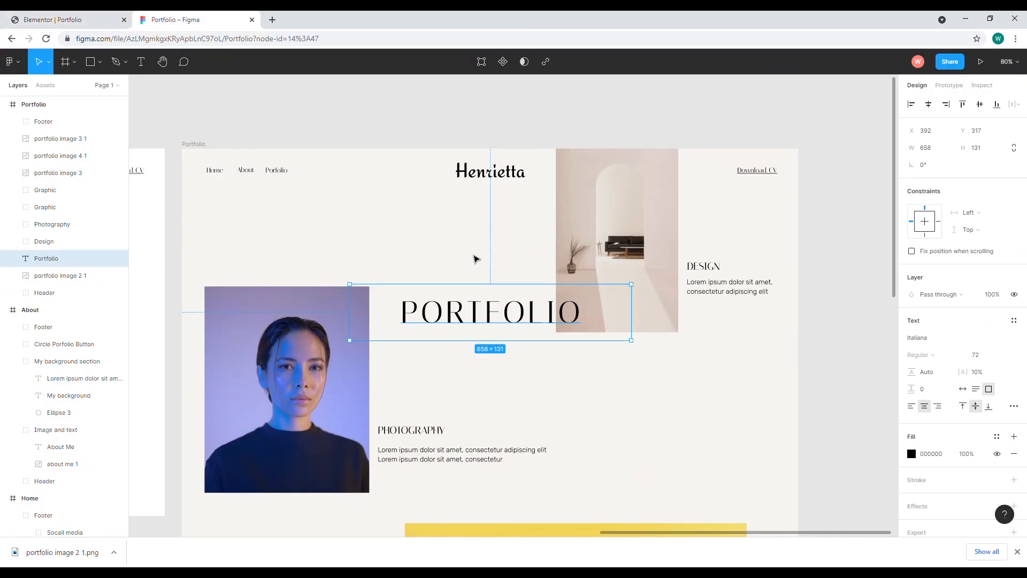
{"action": "key", "text": "ctrl+Tab"}
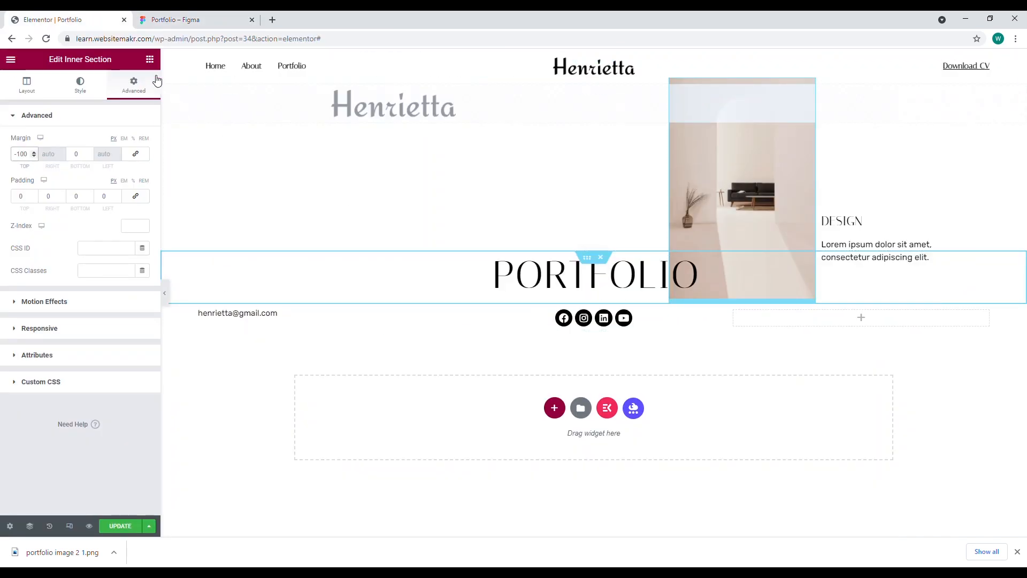
Add a two-column inner section below the Portfolio heading, checking the Figma design for the content that follows
{"action": "left_click", "coordinate": [150, 62]}
{"action": "left_click_drag", "start_coordinate": [48, 171], "coordinate": [393, 308]}
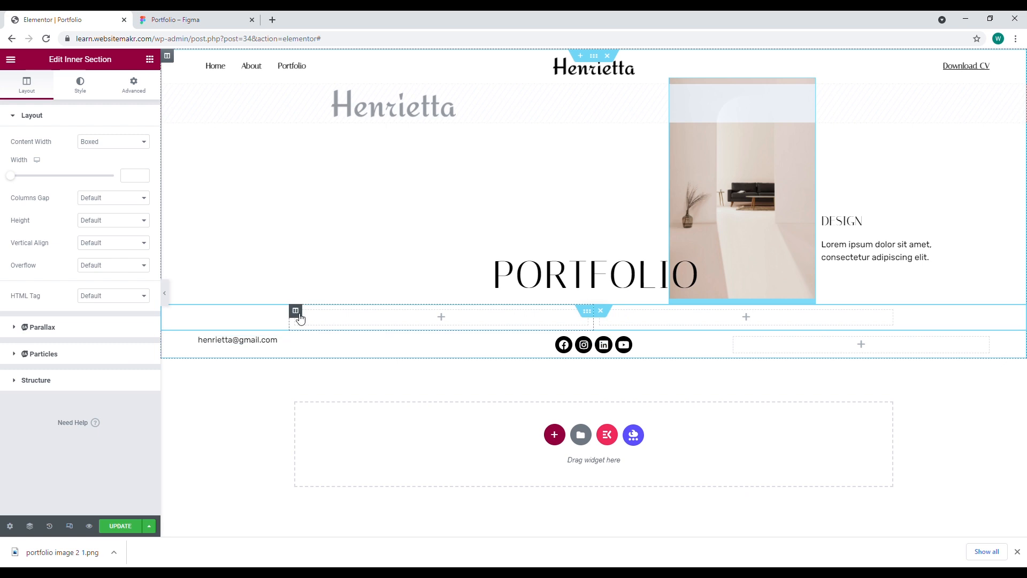
{"action": "key", "text": "ctrl+Tab"}
{"action": "key", "text": "ctrl+Tab"}
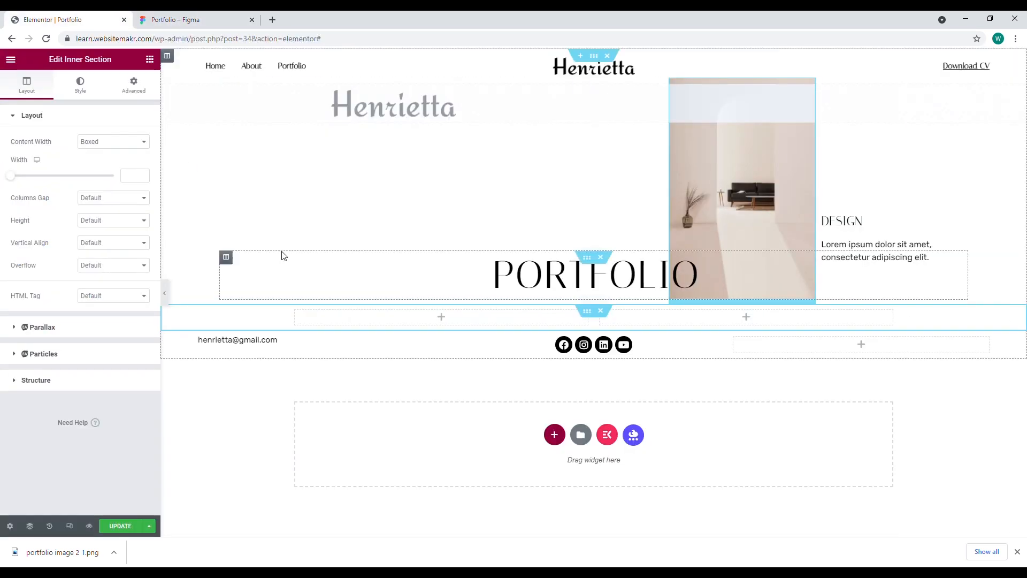
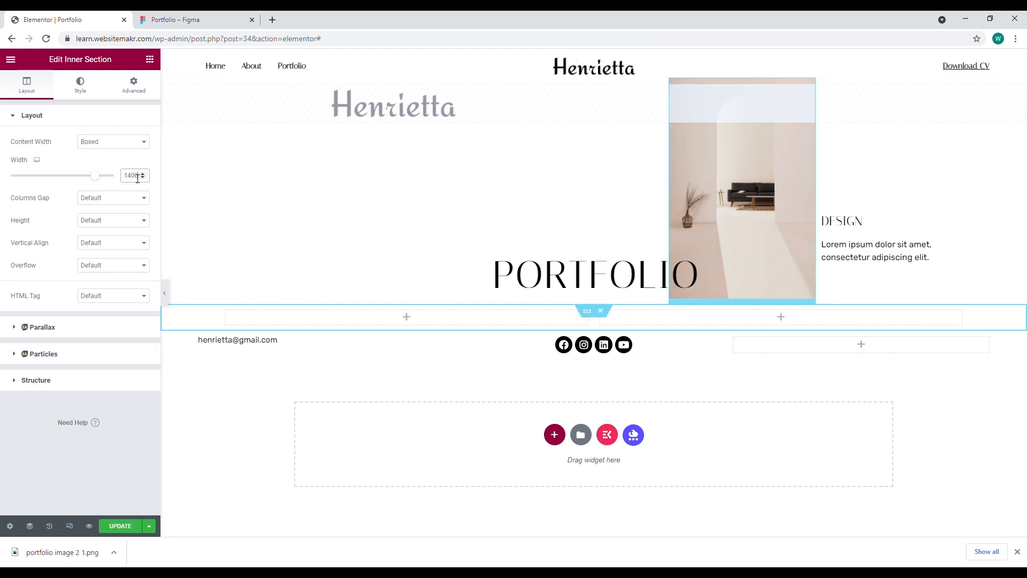
Add an Image widget to the first column of the new inner section and export portfolio image 3 from the Figma design
{"action": "left_click", "coordinate": [150, 59]}
{"action": "left_click_drag", "start_coordinate": [42, 214], "coordinate": [365, 319]}
{"action": "left_click", "coordinate": [188, 20]}
{"action": "left_click", "coordinate": [268, 342]}
{"action": "left_click", "coordinate": [966, 455]}
{"action": "left_click", "coordinate": [64, 19]}
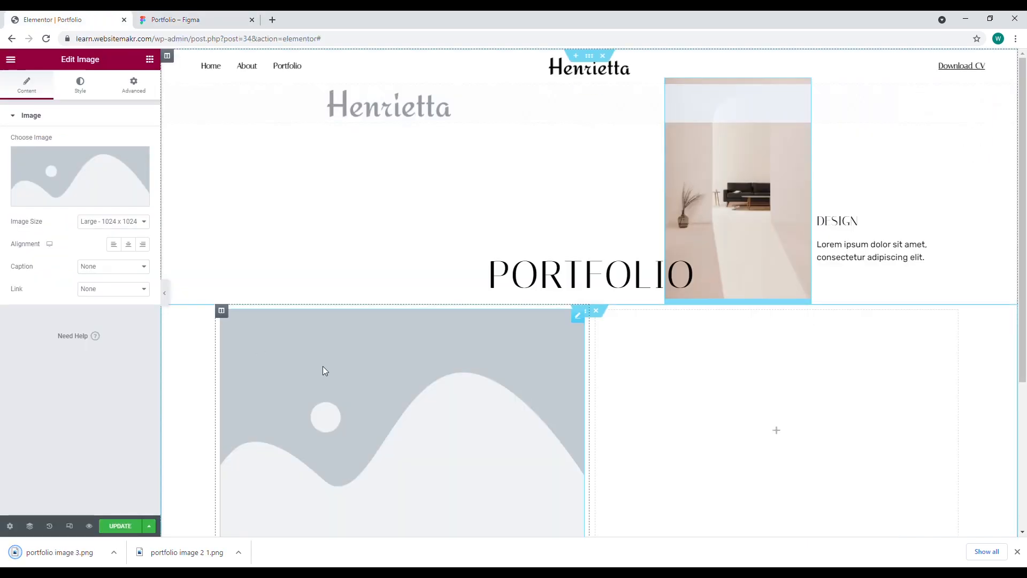
Upload portfolio image 3.png to the media library and insert it into the new Image widget
{"action": "left_click", "coordinate": [110, 193]}
{"action": "left_click_drag", "start_coordinate": [60, 550], "coordinate": [665, 213]}
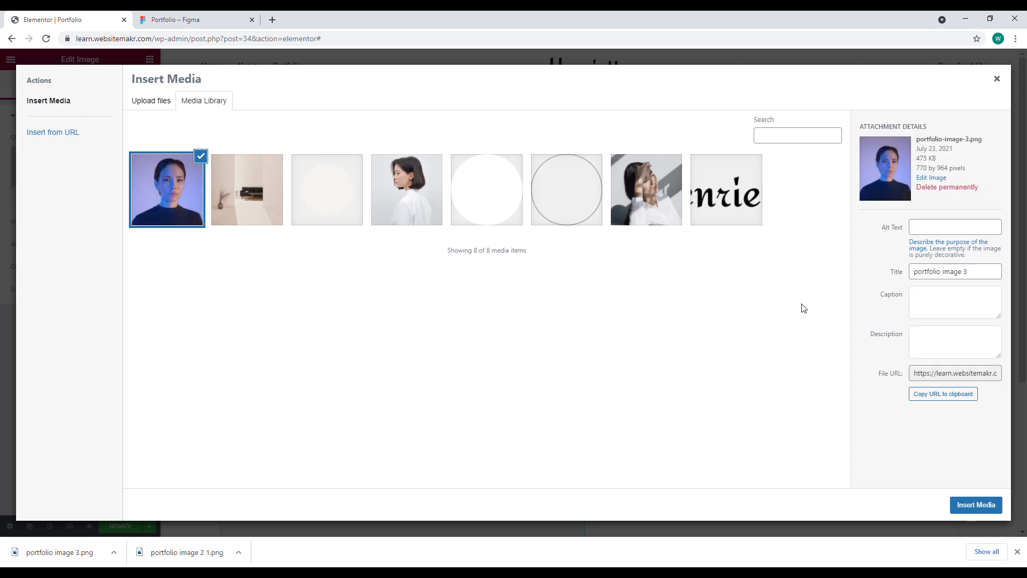
{"action": "left_click", "coordinate": [976, 505]}
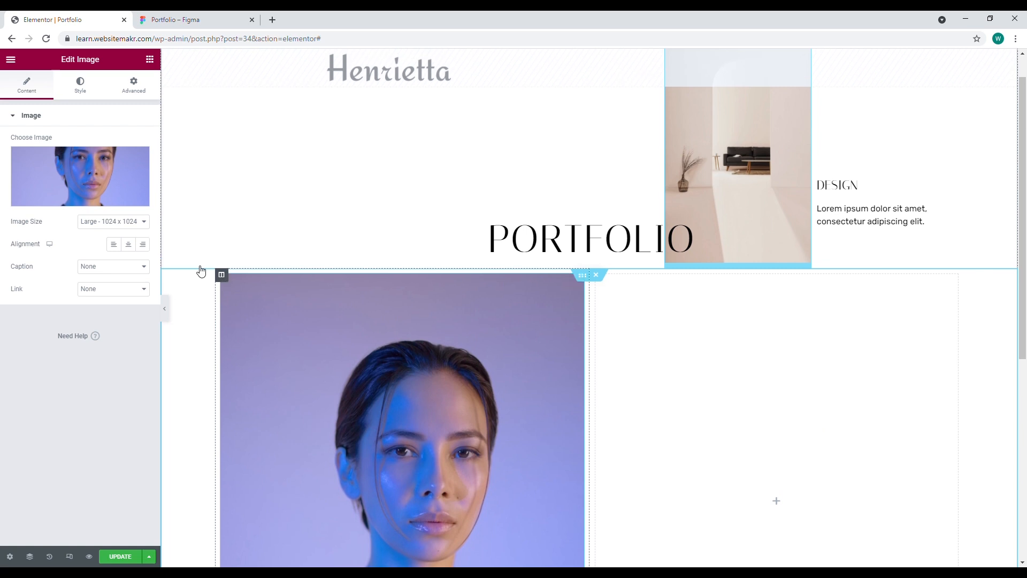
Set the width of the column holding the portrait image to 30%
{"action": "left_click", "coordinate": [221, 275]}
{"action": "left_click", "coordinate": [134, 141]}
{"action": "type", "text": "40"}
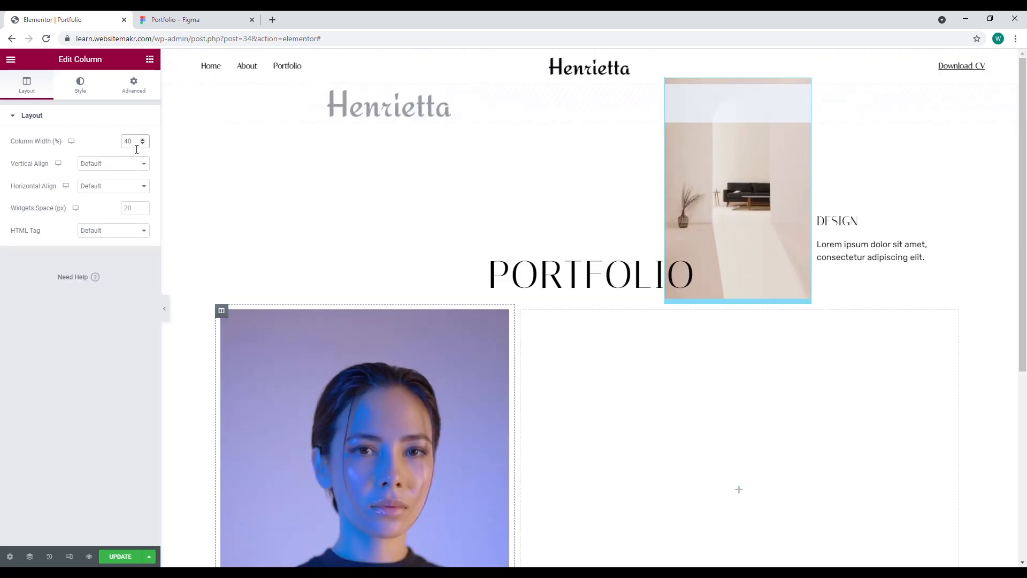
{"action": "key", "text": "BackSpace"}
{"action": "type", "text": "3"}
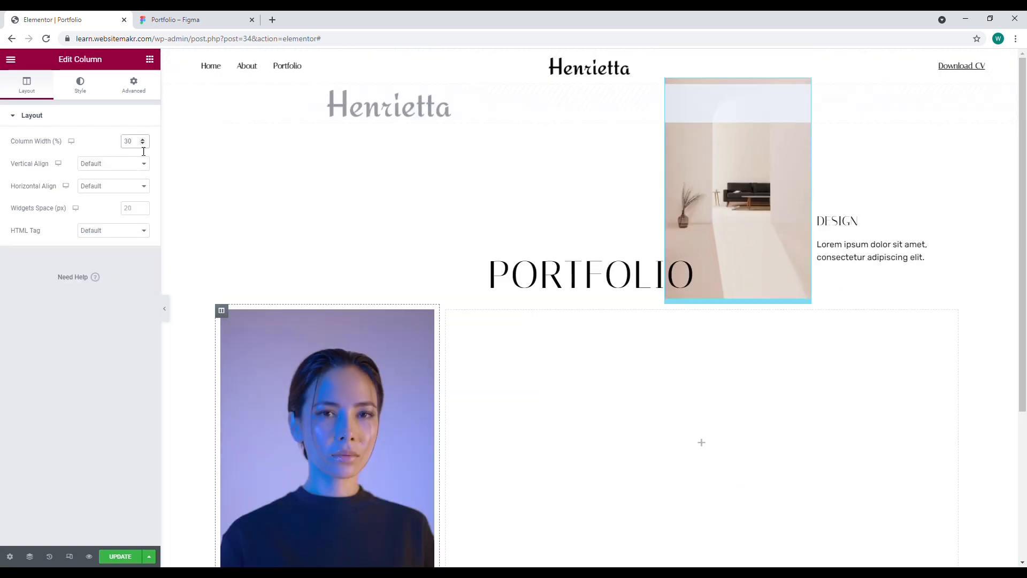
{"action": "scroll", "coordinate": [437, 282], "scroll_direction": "down", "scroll_amount": 2}
{"action": "scroll", "coordinate": [481, 321], "scroll_direction": "up", "scroll_amount": 1}
{"action": "scroll", "coordinate": [507, 323], "scroll_direction": "up", "scroll_amount": 1}
{"action": "scroll", "coordinate": [512, 342], "scroll_direction": "down", "scroll_amount": 1}
Paste copies of the Design heading and its text into the column beside the portrait, and align that column's content to the bottom
{"action": "left_click", "coordinate": [543, 349]}
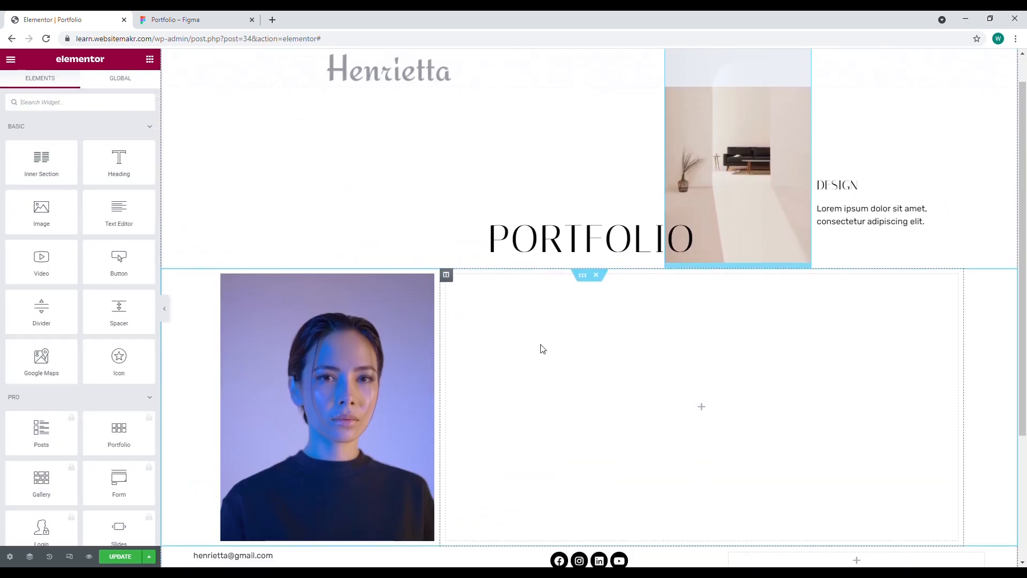
{"action": "right_click", "coordinate": [950, 193]}
{"action": "left_click", "coordinate": [573, 415]}
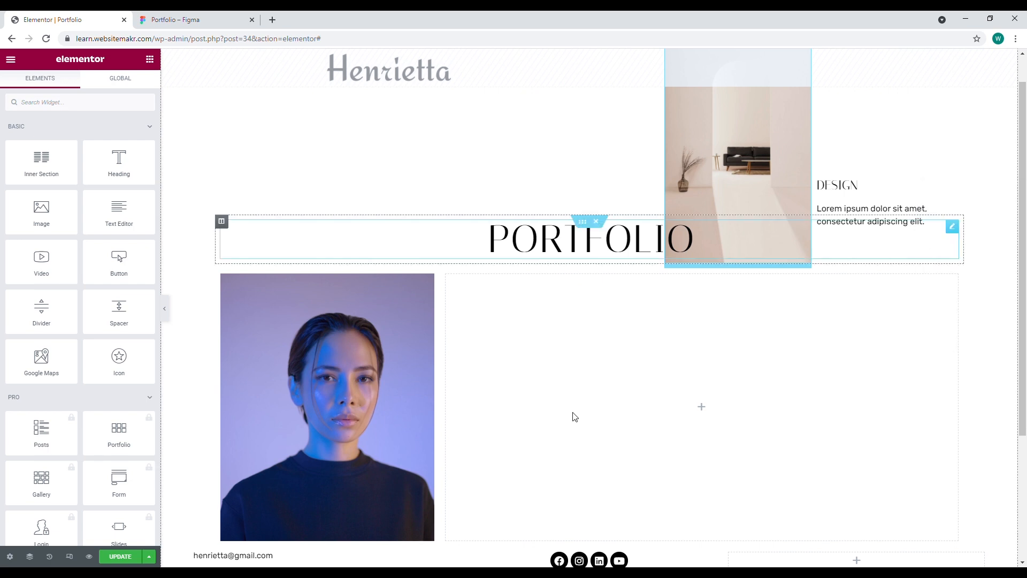
{"action": "right_click", "coordinate": [573, 415]}
{"action": "left_click", "coordinate": [610, 486]}
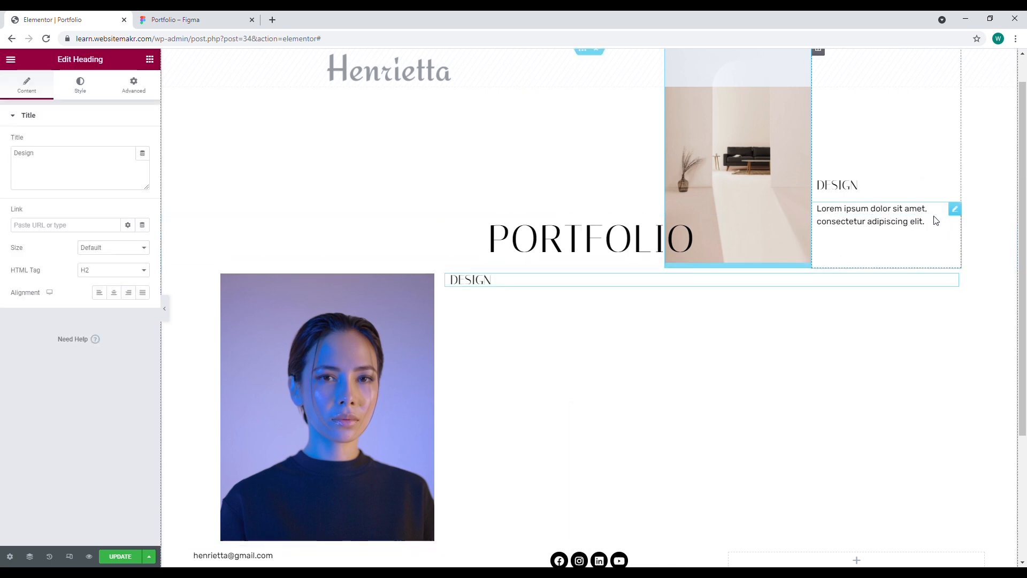
{"action": "right_click", "coordinate": [955, 210]}
{"action": "right_click", "coordinate": [536, 374]}
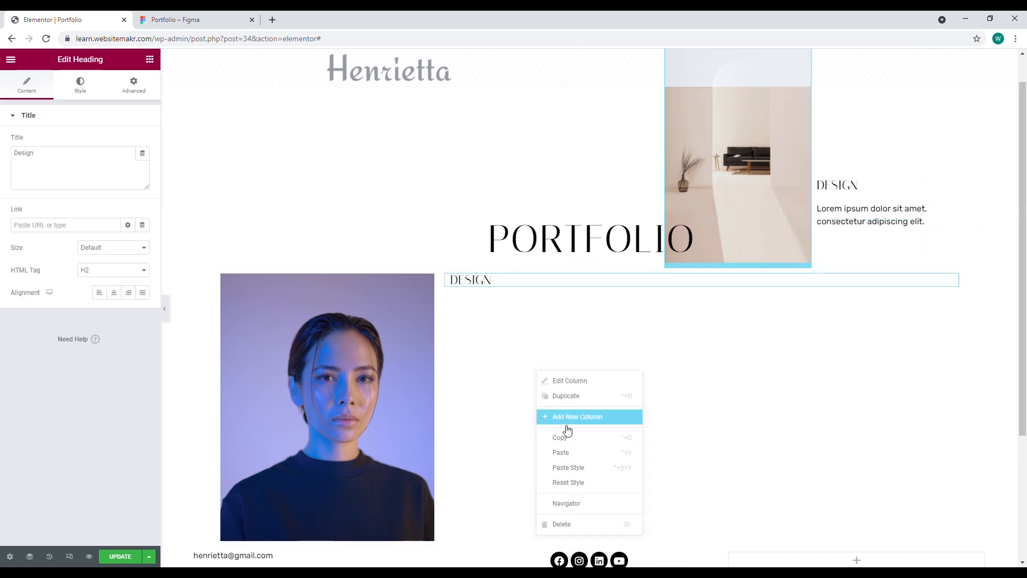
{"action": "left_click", "coordinate": [561, 452]}
{"action": "left_click", "coordinate": [446, 275]}
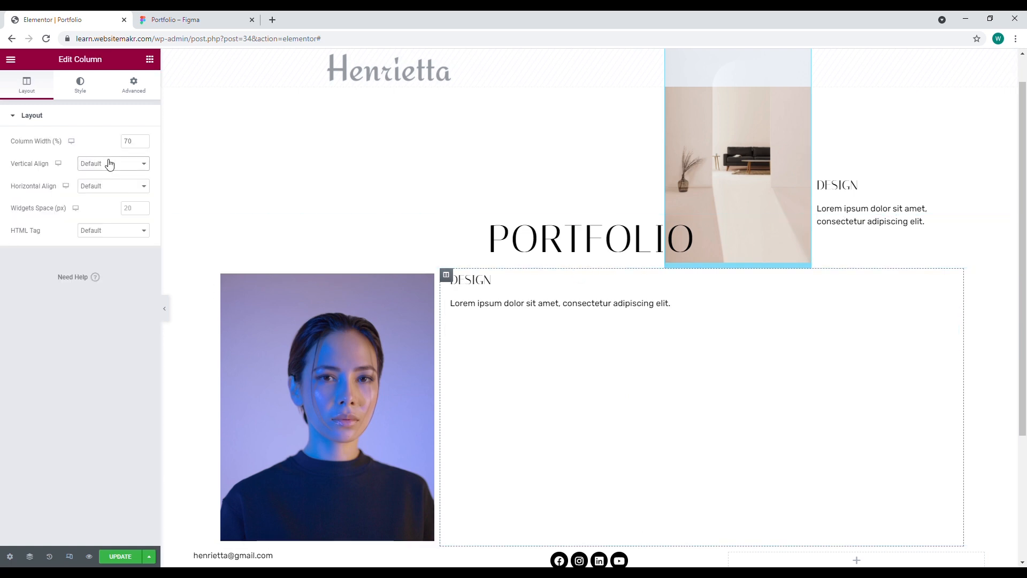
{"action": "left_click", "coordinate": [107, 203]}
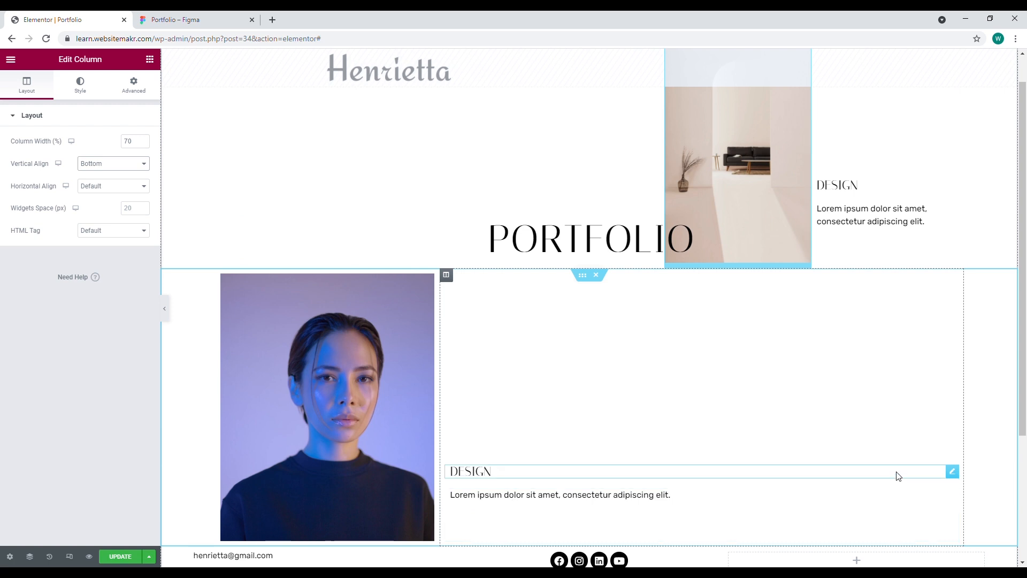
Repeat the lorem ipsum sentence a second time in the copied text beside the portrait, checking the Figma design
{"action": "left_click", "coordinate": [952, 495]}
{"action": "left_click", "coordinate": [99, 238]}
{"action": "key", "text": "ctrl+a"}
{"action": "key", "text": "ctrl+c"}
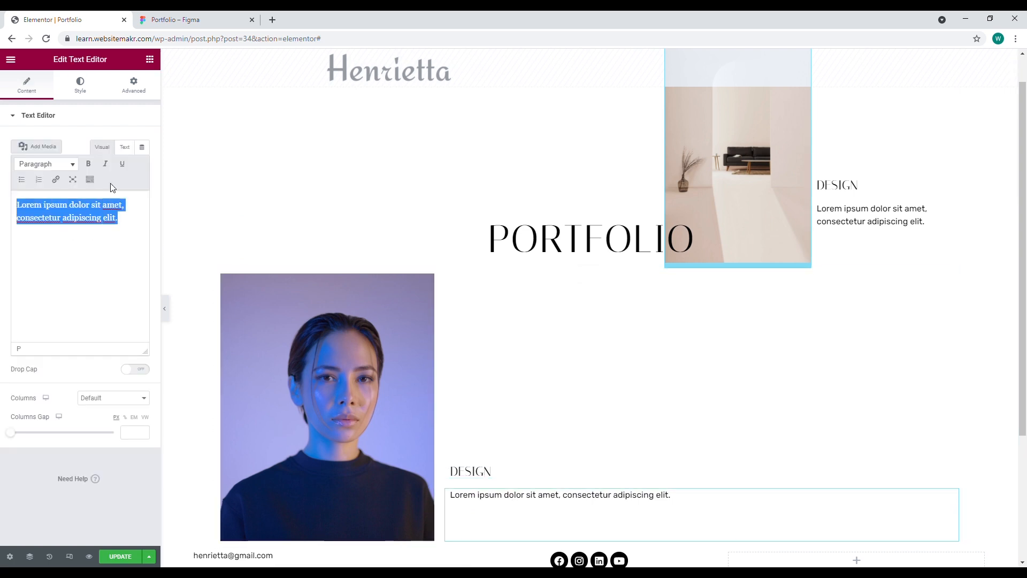
{"action": "left_click", "coordinate": [125, 147]}
{"action": "key", "text": "ctrl+v"}
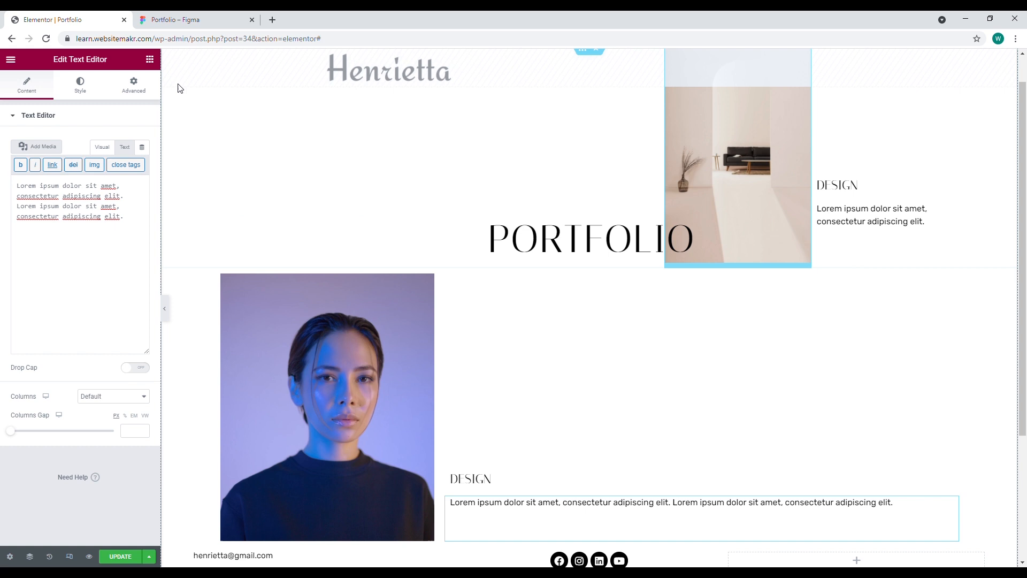
{"action": "left_click", "coordinate": [176, 20]}
{"action": "left_click", "coordinate": [64, 20]}
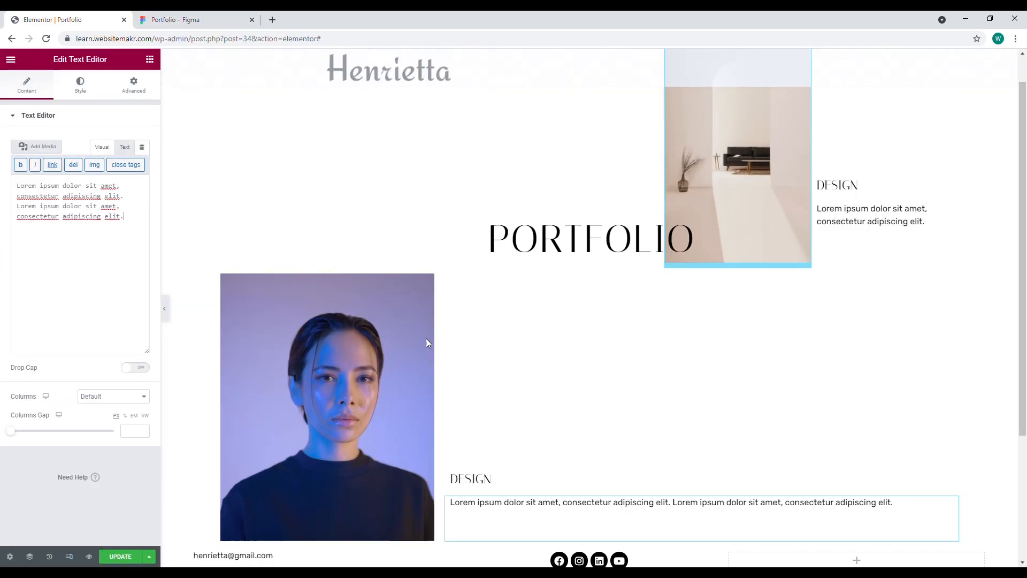
Set the left padding of the copied text and the copied Design heading beside the portrait to 0
{"action": "right_click", "coordinate": [954, 506]}
{"action": "left_click", "coordinate": [899, 505]}
{"action": "left_click", "coordinate": [133, 86]}
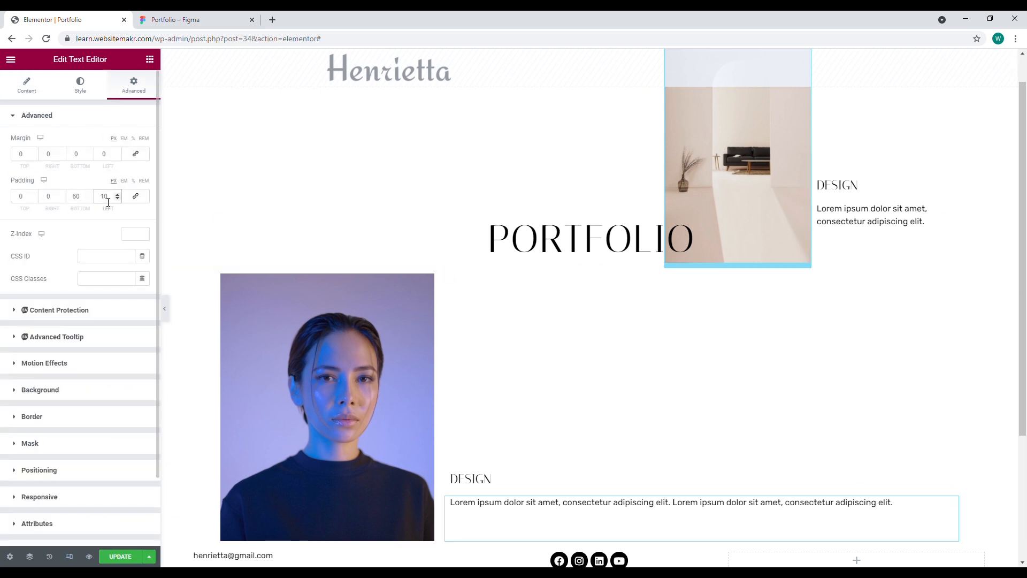
{"action": "left_click", "coordinate": [518, 484]}
{"action": "left_click", "coordinate": [134, 86]}
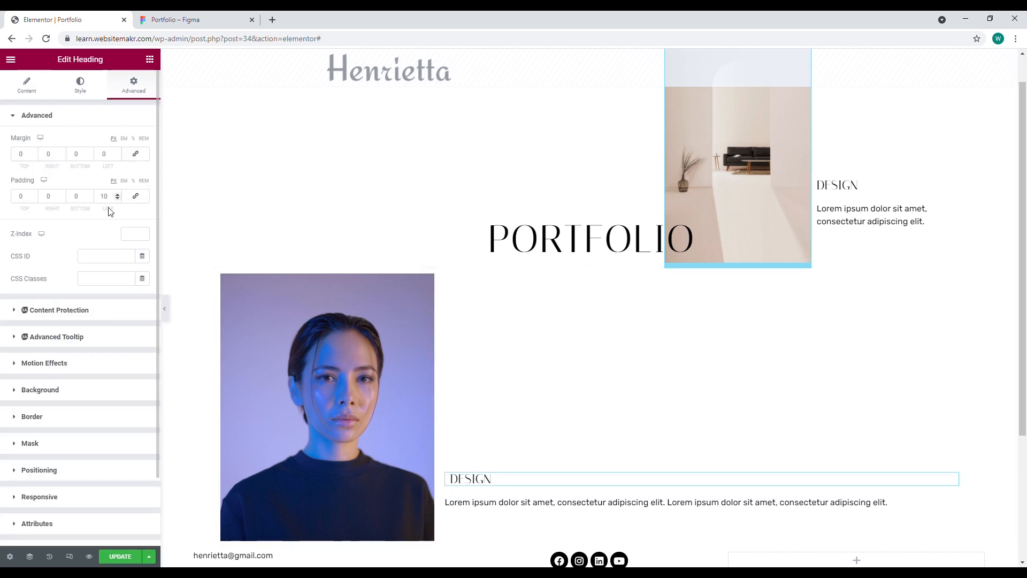
Set the right padding of the text beside the portrait to 450 px, comparing the line break with Figma
{"action": "left_click", "coordinate": [697, 496]}
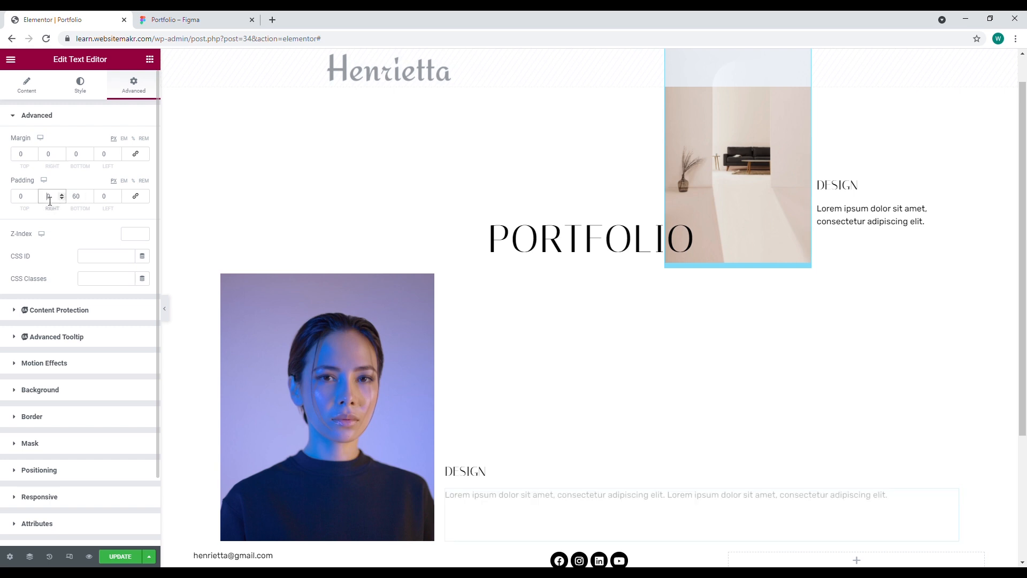
{"action": "type", "text": "00"}
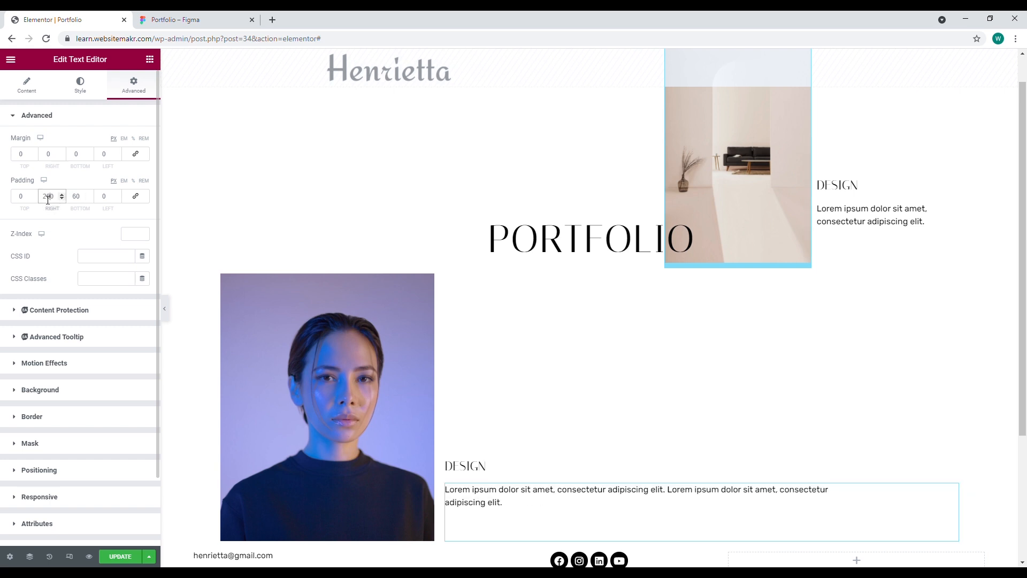
{"action": "type", "text": "3"}
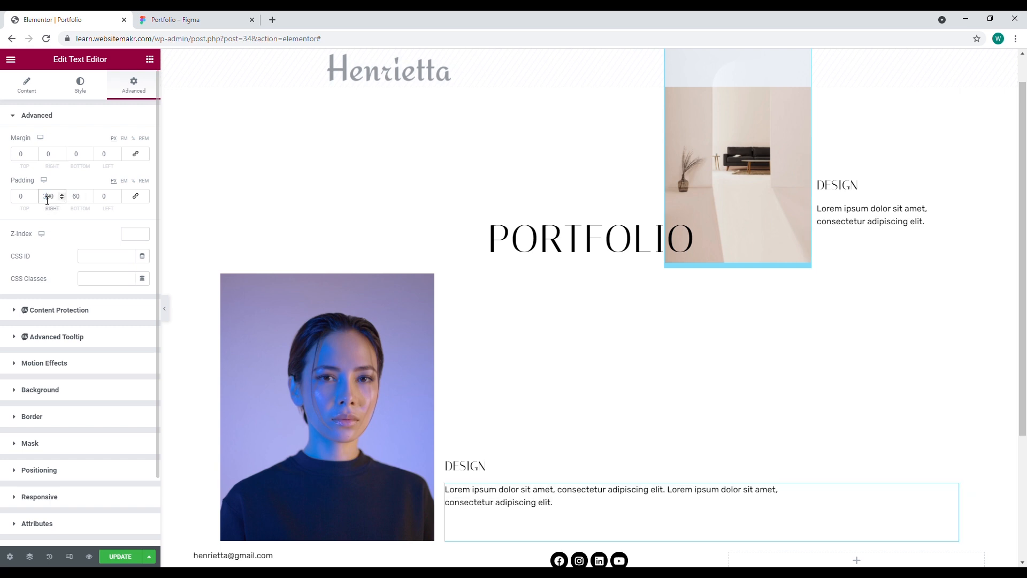
{"action": "type", "text": "4"}
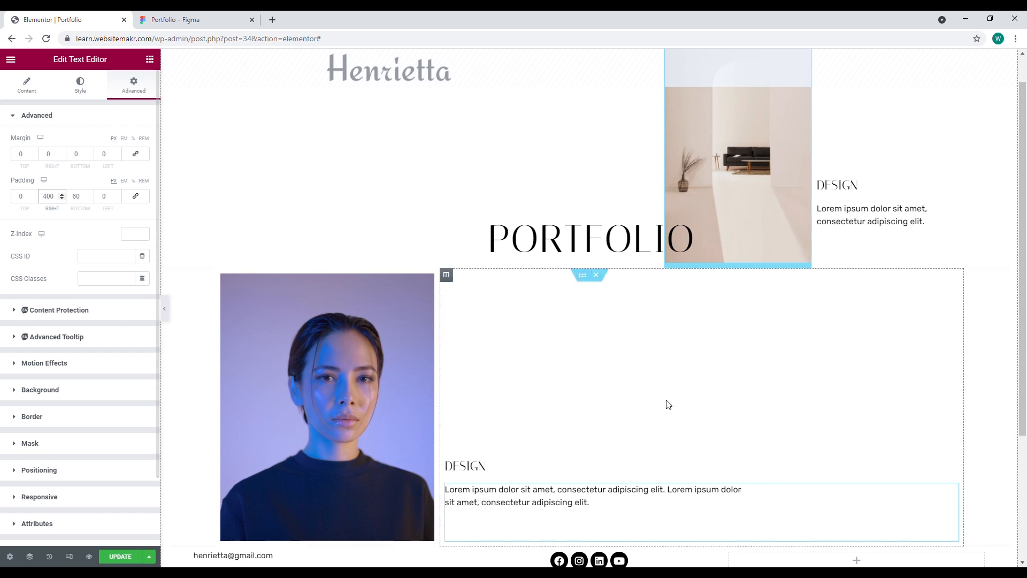
{"action": "left_click", "coordinate": [182, 16]}
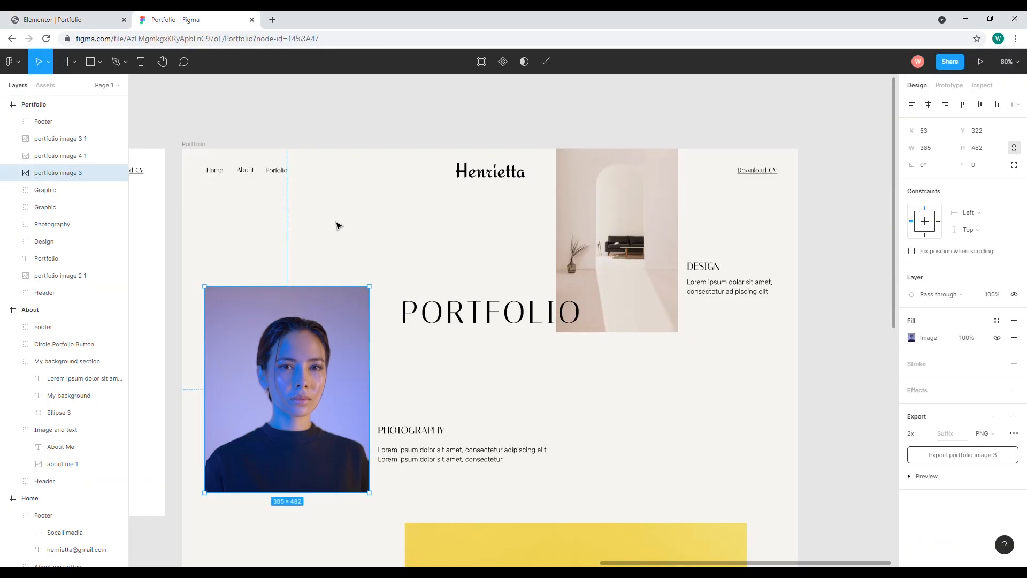
{"action": "left_click", "coordinate": [94, 20]}
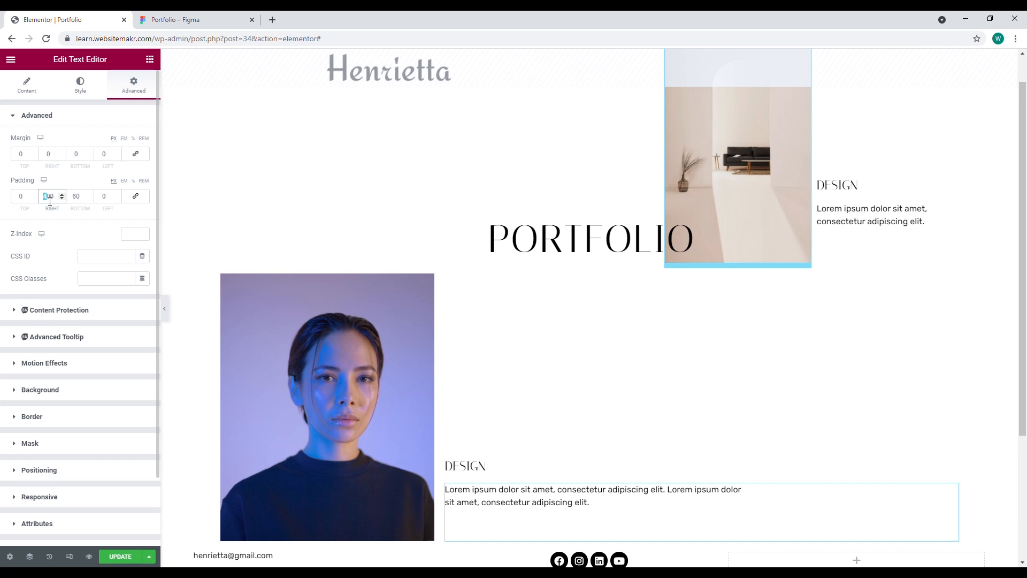
{"action": "type", "text": "5"}
{"action": "type", "text": "4"}
{"action": "left_click_drag", "start_coordinate": [46, 199], "coordinate": [50, 199]}
{"action": "type", "text": "5"}
{"action": "scroll", "coordinate": [540, 357], "scroll_direction": "up", "scroll_amount": 2}
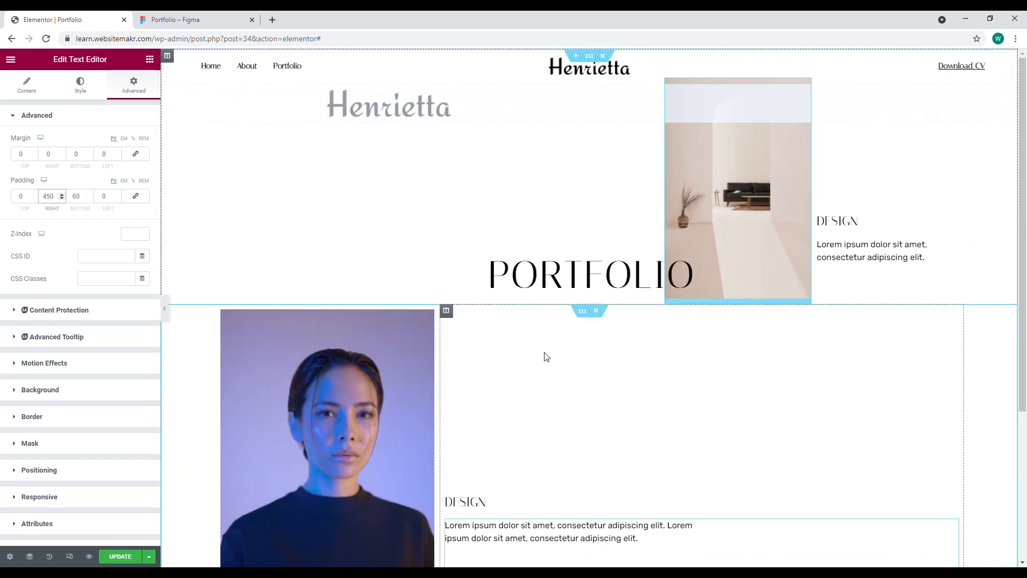
{"action": "left_click", "coordinate": [165, 309]}
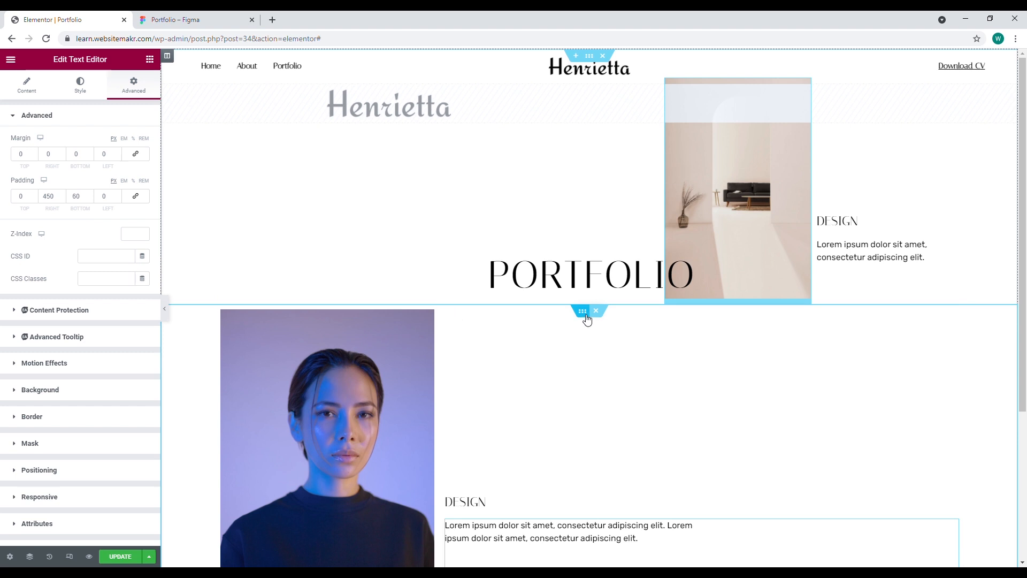
Give the portrait's inner section a top margin of -120 px so it moves up beside the Portfolio heading, comparing with Figma
{"action": "left_click", "coordinate": [586, 315]}
{"action": "left_click", "coordinate": [134, 85]}
{"action": "left_click", "coordinate": [22, 156]}
{"action": "type", "text": "-40"}
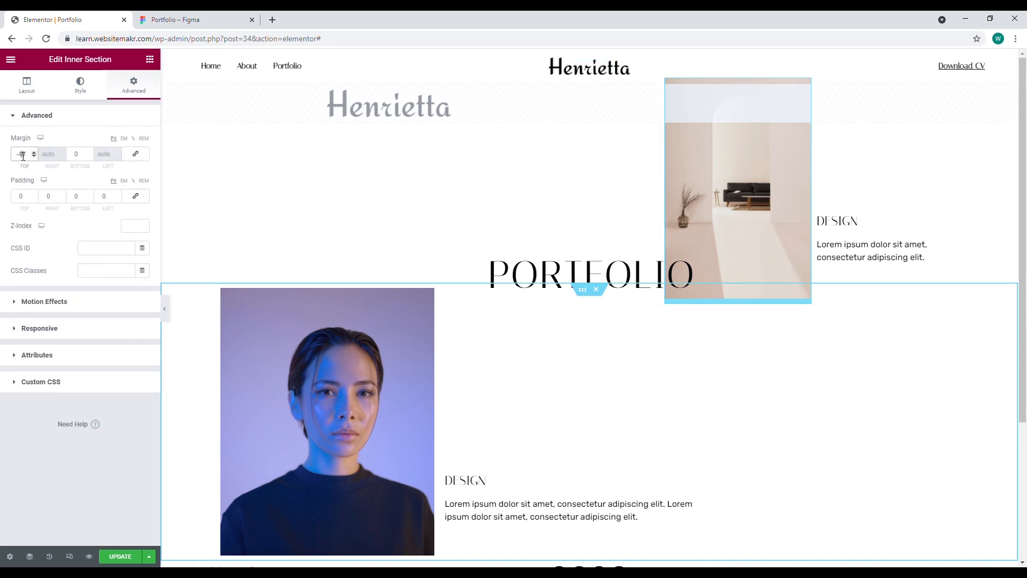
{"action": "key", "text": "BackSpace"}
{"action": "key", "text": "BackSpace"}
{"action": "type", "text": "100"}
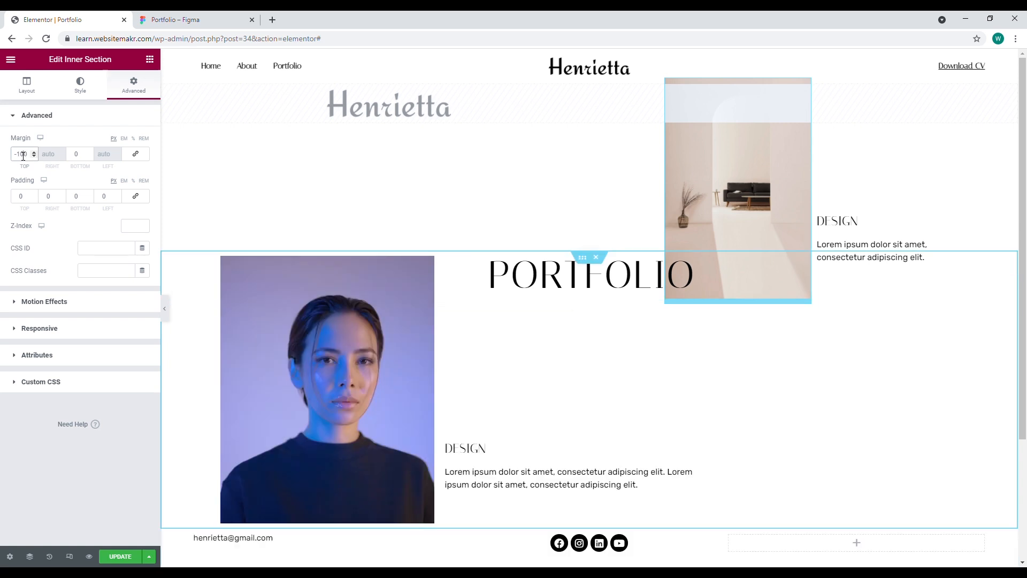
{"action": "key", "text": "BackSpace"}
{"action": "key", "text": "BackSpace"}
{"action": "type", "text": "20"}
{"action": "left_click", "coordinate": [176, 20]}
{"action": "left_click", "coordinate": [54, 19]}
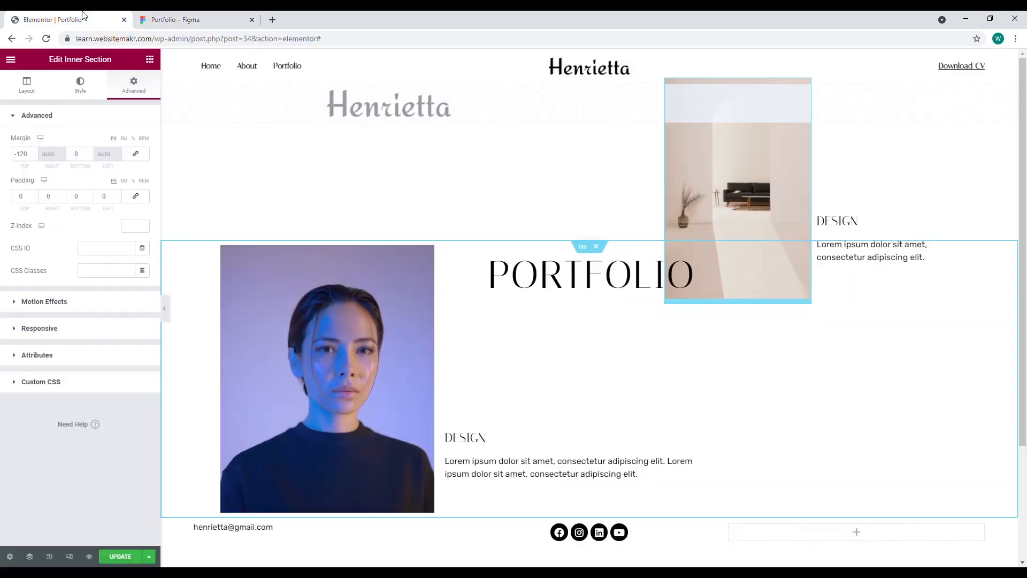
{"action": "scroll", "coordinate": [532, 324], "scroll_direction": "down", "scroll_amount": 1}
{"action": "scroll", "coordinate": [533, 324], "scroll_direction": "up", "scroll_amount": 1}
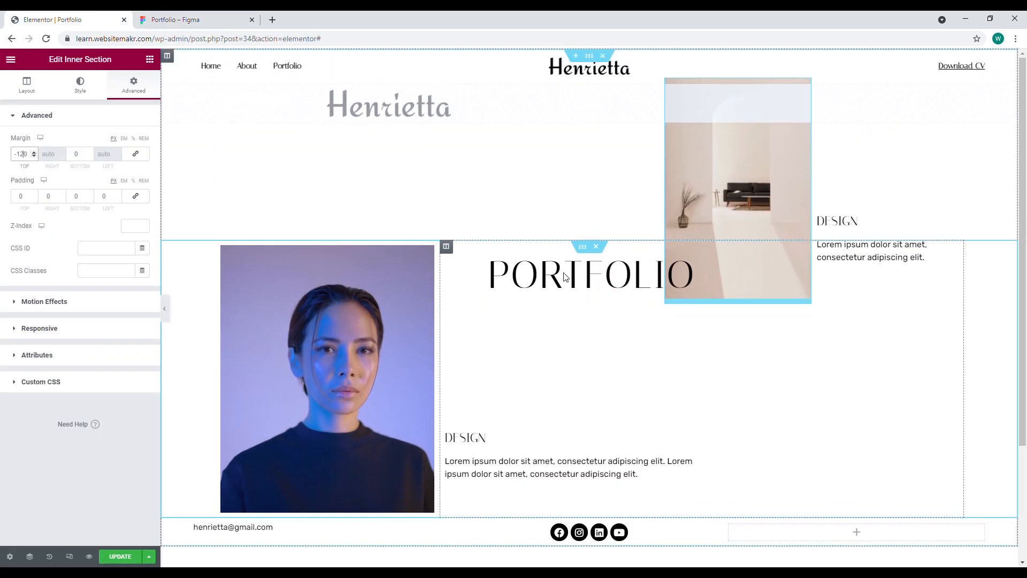
Open the Navigator and examine the page structure, collapsing the upper inner sections and selecting the portrait section's elements and the Portfolio heading's section
{"action": "left_click", "coordinate": [30, 557]}
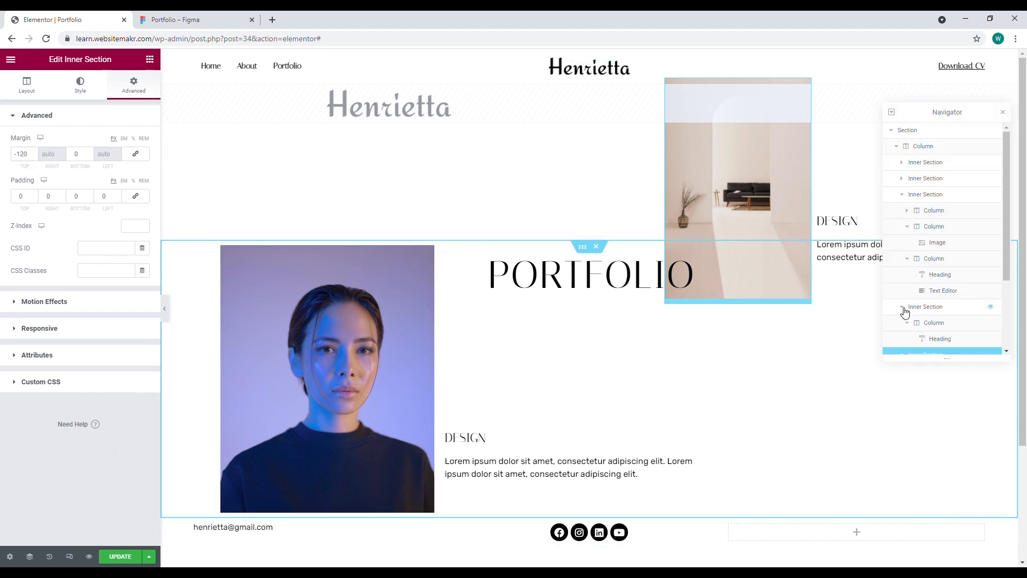
{"action": "left_click", "coordinate": [903, 307]}
{"action": "left_click", "coordinate": [903, 195]}
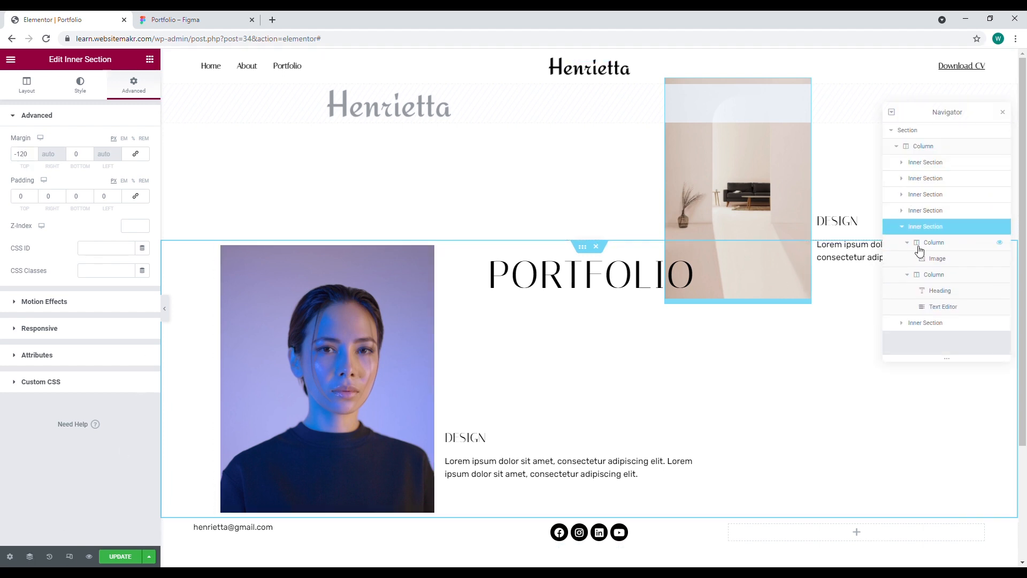
{"action": "left_click", "coordinate": [931, 262]}
{"action": "left_click", "coordinate": [937, 248]}
{"action": "left_click", "coordinate": [941, 292]}
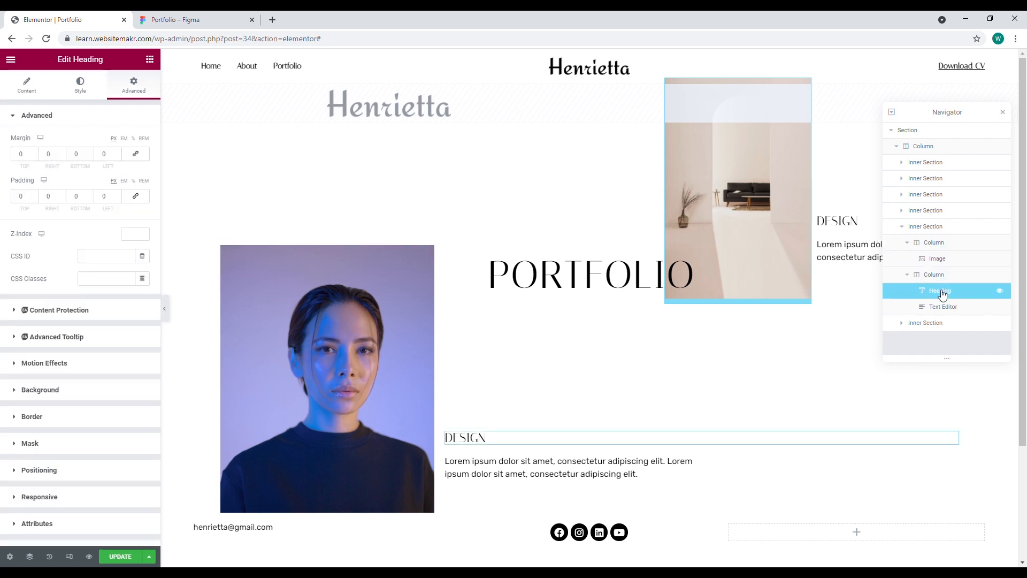
{"action": "left_click", "coordinate": [933, 213]}
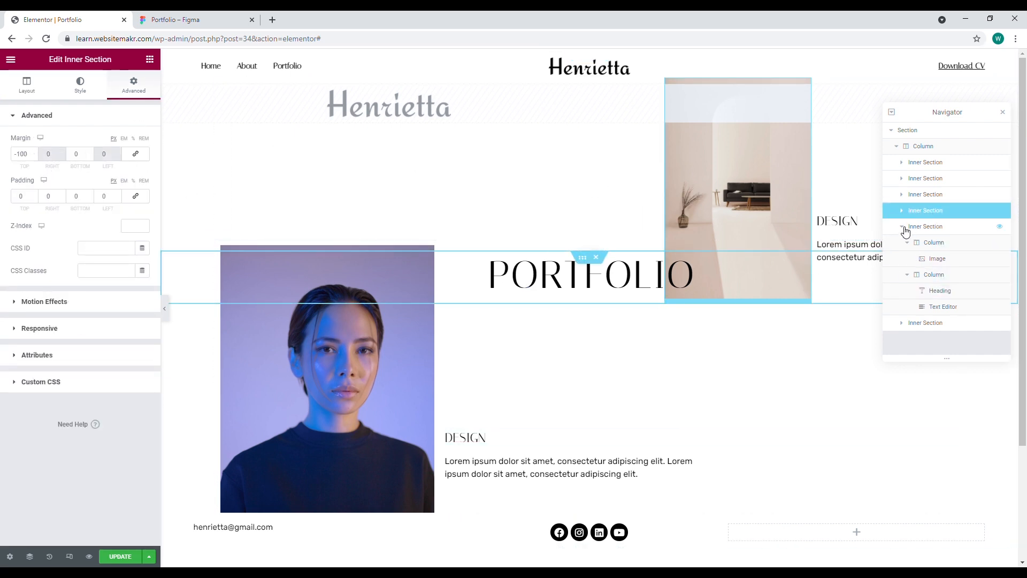
Increase the Portfolio heading's letter spacing to 7.9
{"action": "left_click", "coordinate": [901, 211]}
{"action": "left_click", "coordinate": [714, 251]}
{"action": "left_click", "coordinate": [80, 85]}
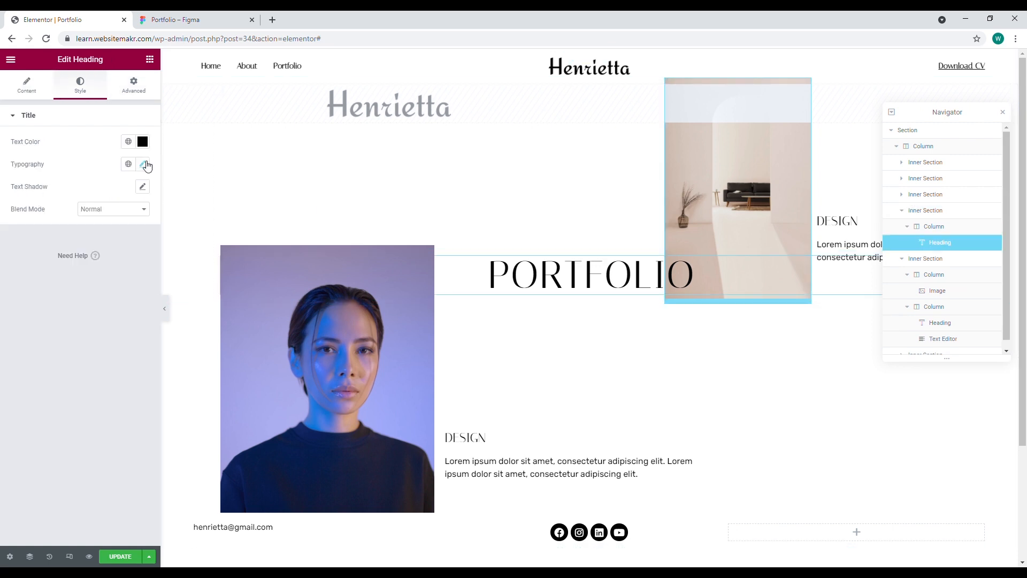
{"action": "left_click", "coordinate": [143, 163]}
{"action": "left_click_drag", "start_coordinate": [72, 409], "coordinate": [95, 411]}
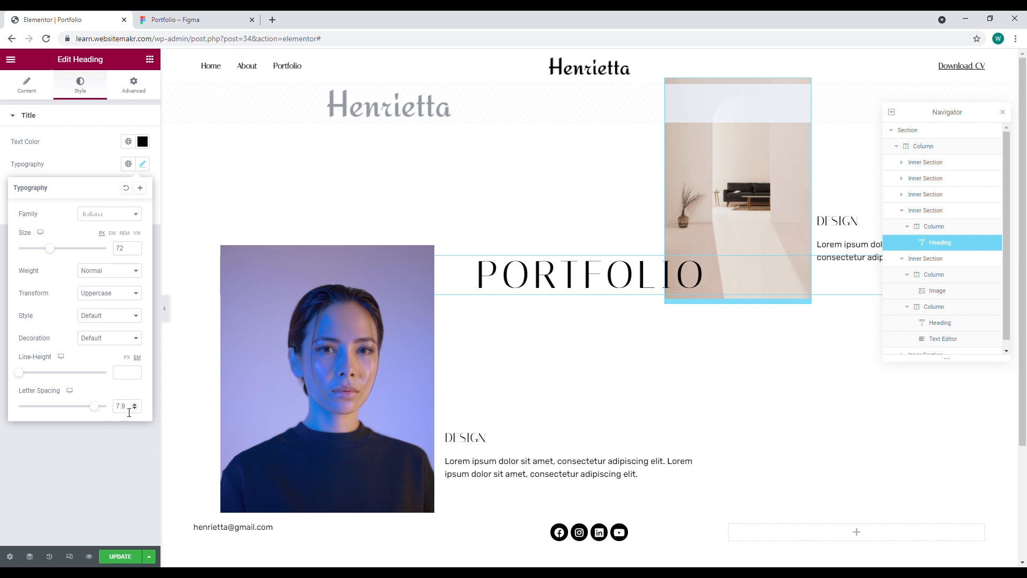
{"action": "left_click", "coordinate": [92, 161]}
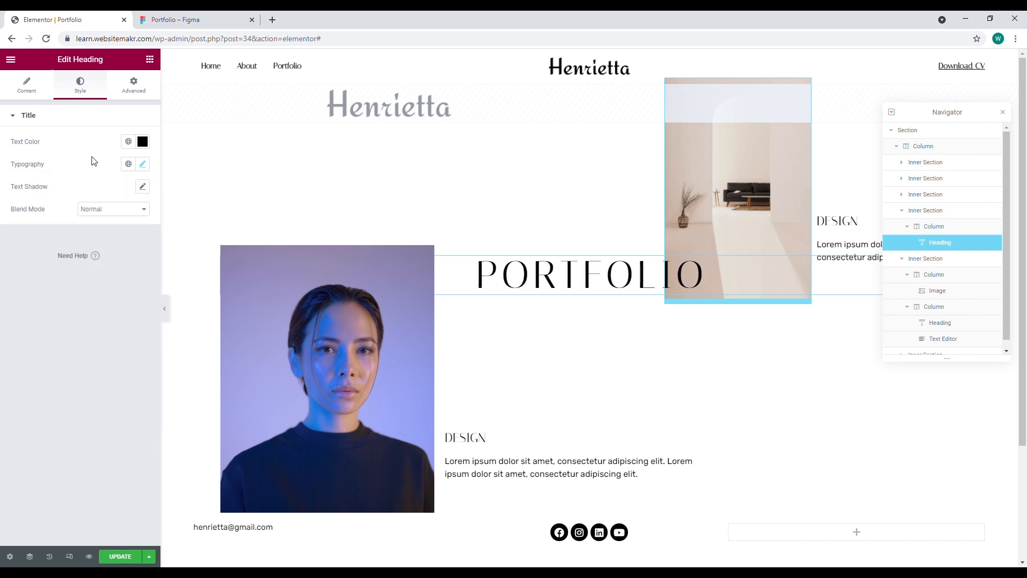
Set the Portfolio heading's letter spacing to 5, checking it against Figma and trying other values first
{"action": "left_click", "coordinate": [170, 24]}
{"action": "left_click", "coordinate": [49, 20]}
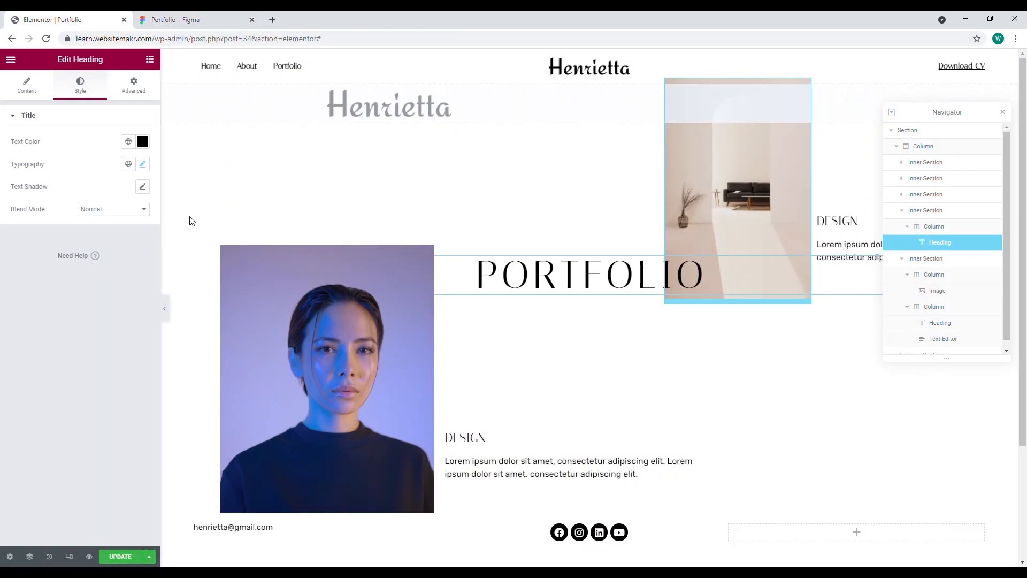
{"action": "left_click", "coordinate": [142, 164]}
{"action": "type", "text": "4"}
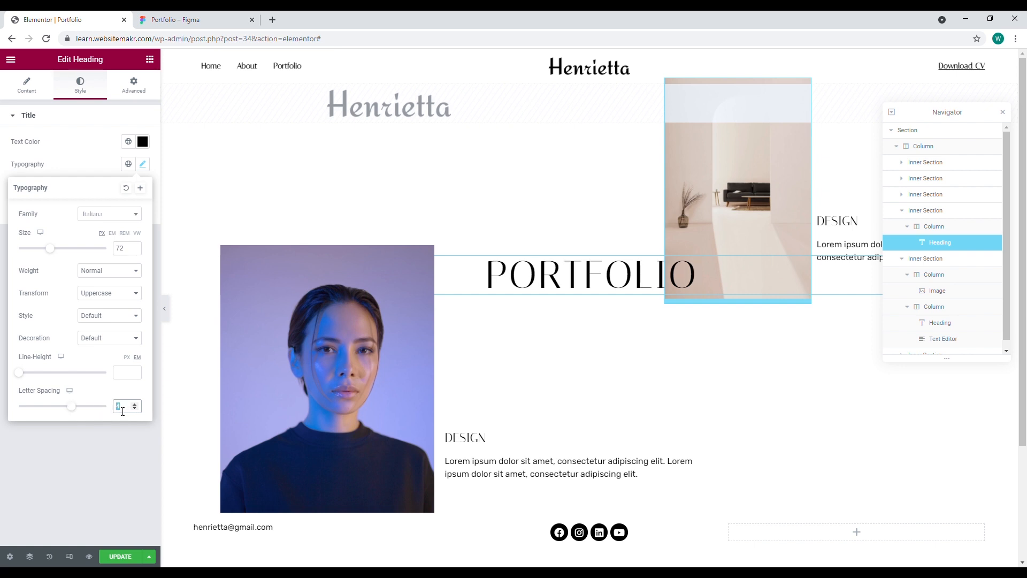
{"action": "type", "text": "7"}
{"action": "type", "text": "6"}
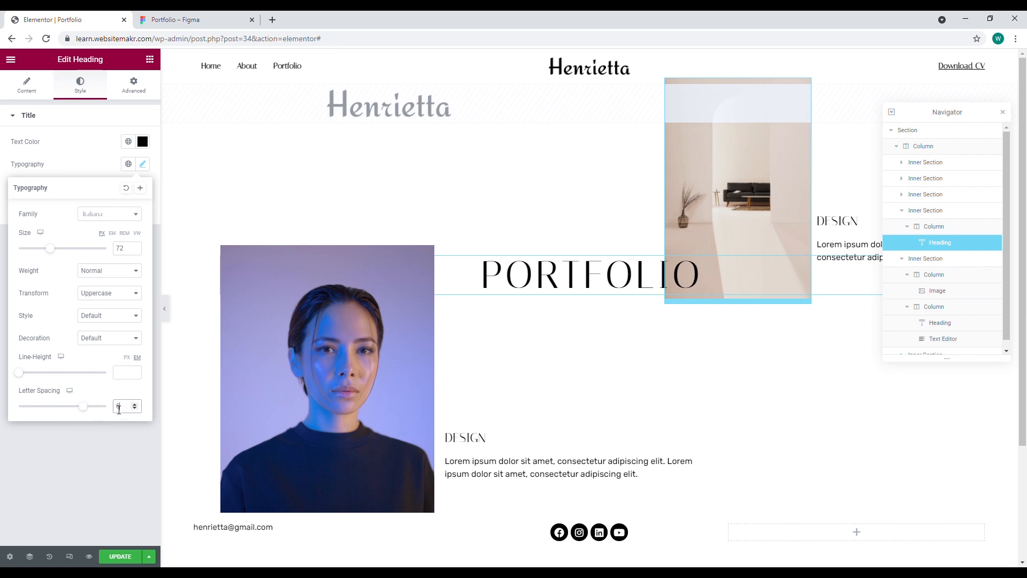
{"action": "type", "text": "5"}
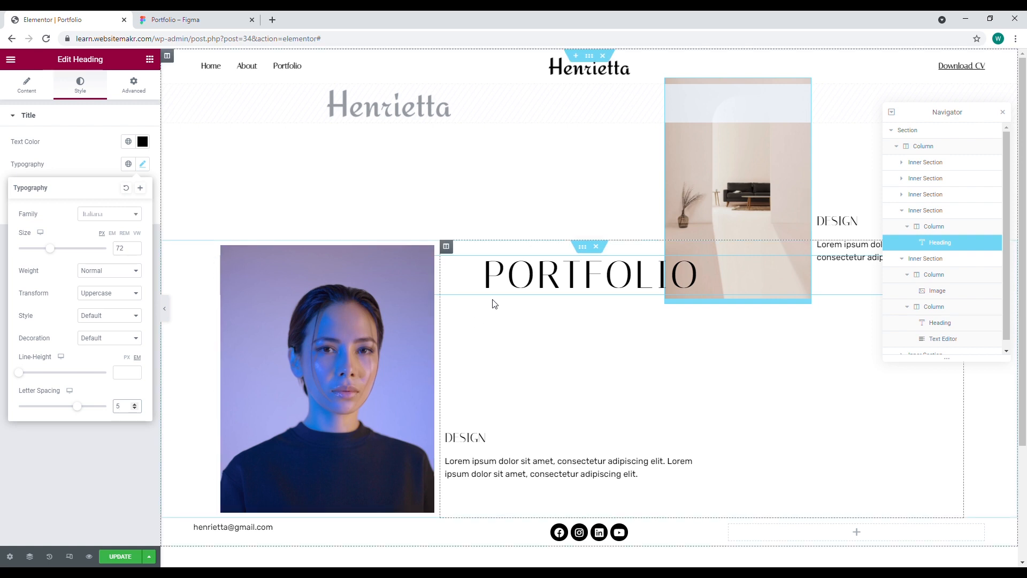
Add a two-column inner section below the portrait with a boxed content width of 1400, checking the Figma layout
{"action": "left_click", "coordinate": [213, 16]}
{"action": "scroll", "coordinate": [378, 240], "scroll_direction": "down", "scroll_amount": 6}
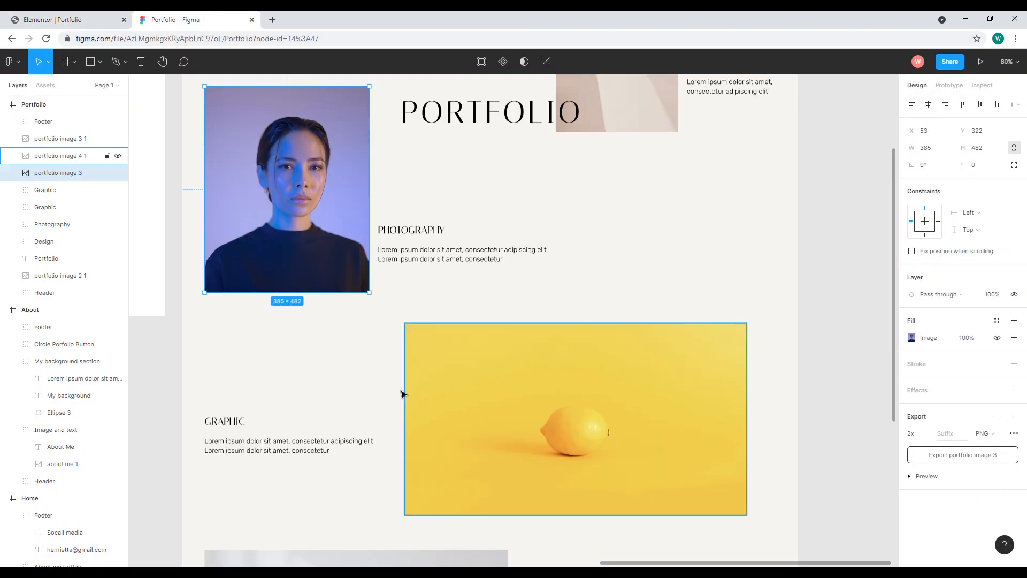
{"action": "scroll", "coordinate": [449, 476], "scroll_direction": "up", "scroll_amount": 1}
{"action": "left_click", "coordinate": [70, 20]}
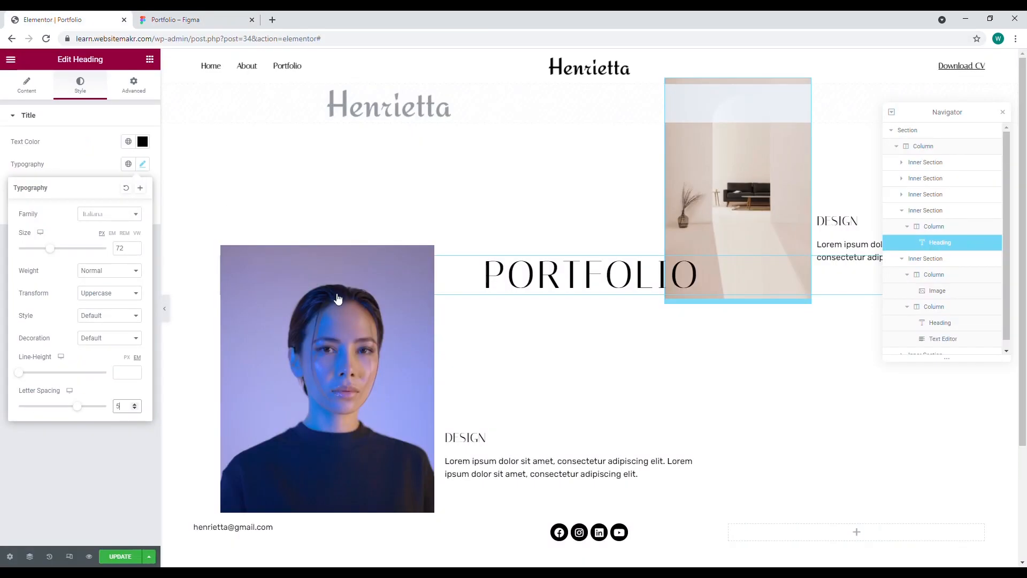
{"action": "scroll", "coordinate": [428, 304], "scroll_direction": "down", "scroll_amount": 3}
{"action": "scroll", "coordinate": [509, 307], "scroll_direction": "up", "scroll_amount": 2}
{"action": "left_click", "coordinate": [150, 59]}
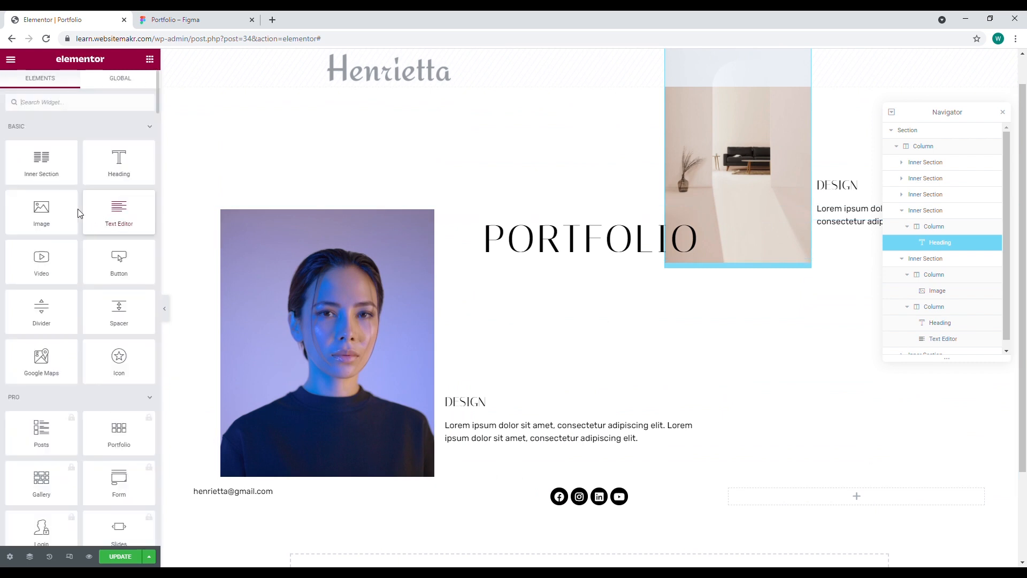
{"action": "left_click_drag", "start_coordinate": [280, 487], "coordinate": [222, 486]}
{"action": "scroll", "coordinate": [435, 403], "scroll_direction": "down", "scroll_amount": 3}
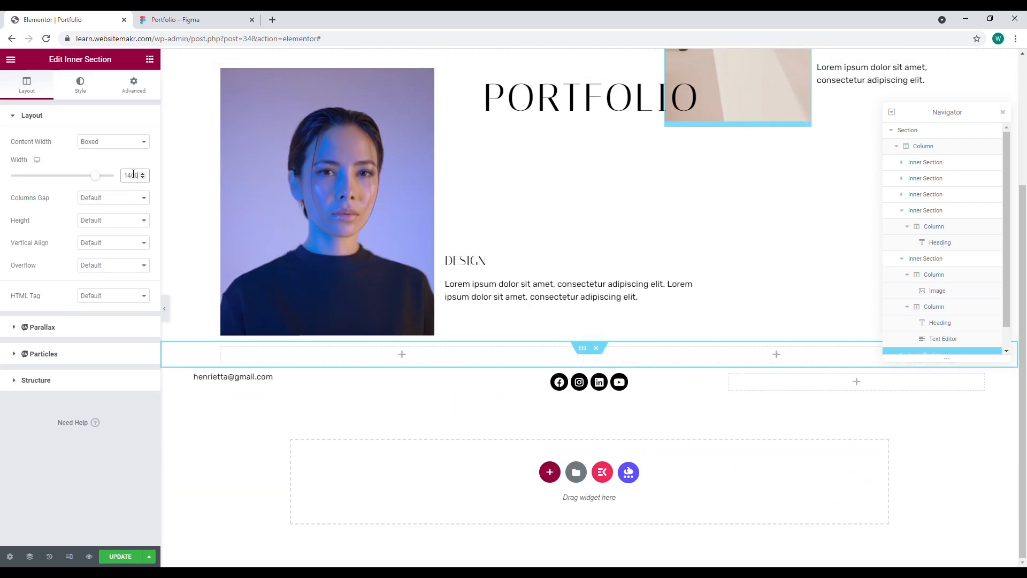
{"action": "left_click", "coordinate": [181, 19]}
{"action": "left_click", "coordinate": [102, 20]}
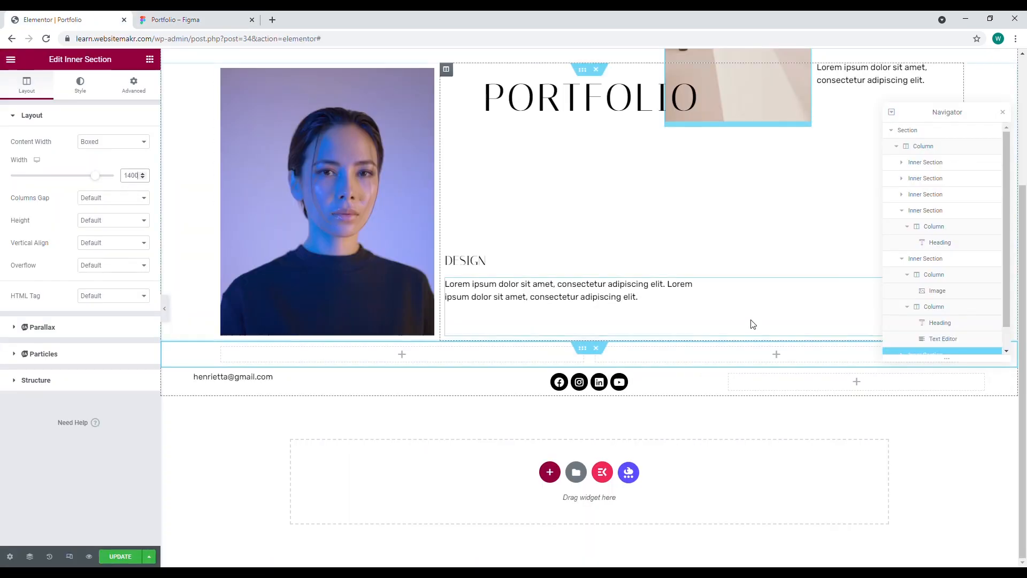
Copy the Design heading and its paragraph from beside the portrait into the new inner section's first column
{"action": "right_click", "coordinate": [495, 268]}
{"action": "left_click", "coordinate": [328, 358]}
{"action": "right_click", "coordinate": [328, 358]}
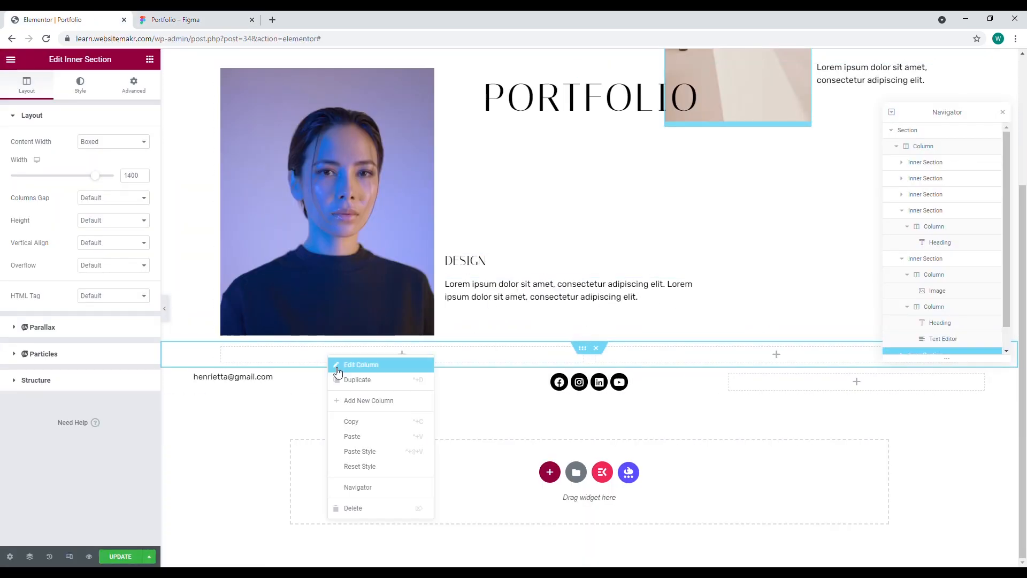
{"action": "left_click", "coordinate": [353, 436]}
{"action": "right_click", "coordinate": [546, 293]}
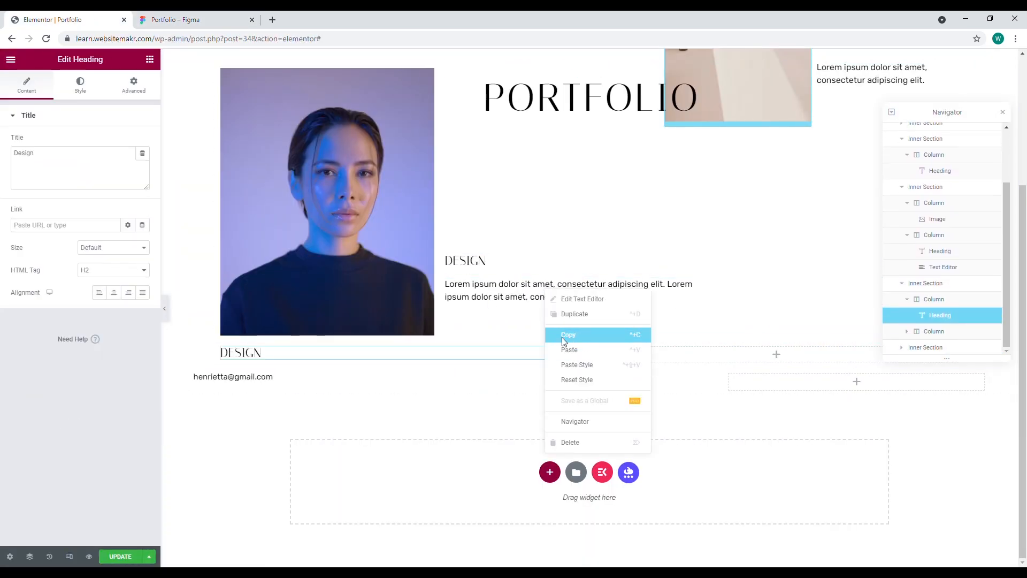
{"action": "left_click", "coordinate": [562, 337]}
{"action": "right_click", "coordinate": [339, 364]}
{"action": "left_click", "coordinate": [406, 443]}
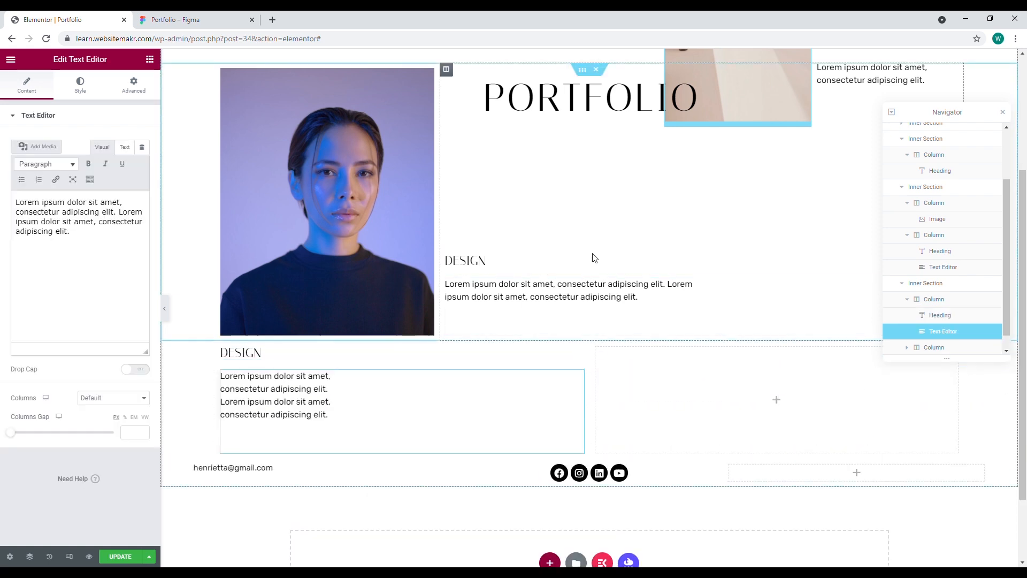
Change the heading beside the portrait to Photography and reset the copied paragraph's padding to 0
{"action": "left_click", "coordinate": [481, 262]}
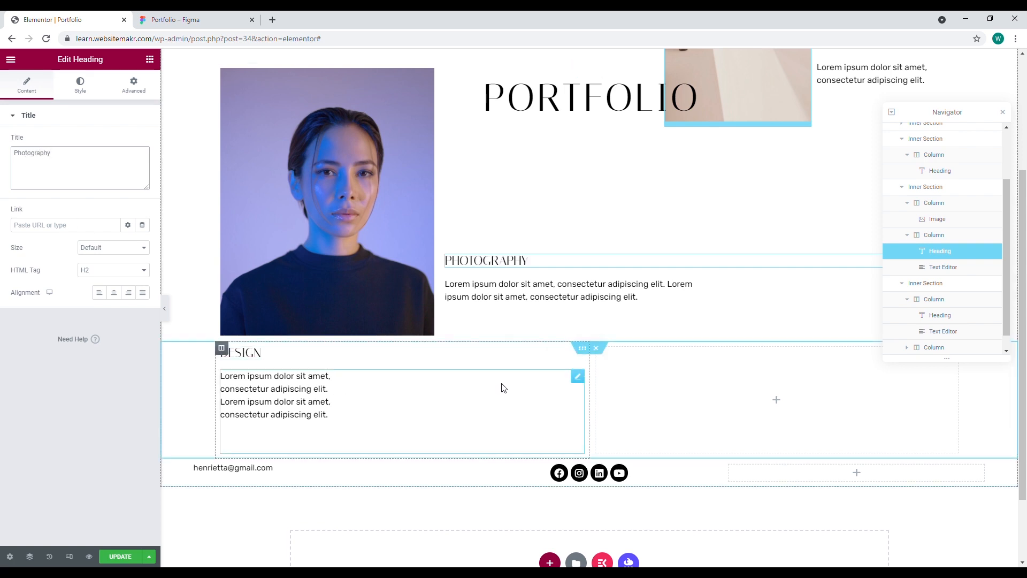
{"action": "left_click", "coordinate": [549, 381]}
{"action": "left_click", "coordinate": [134, 86]}
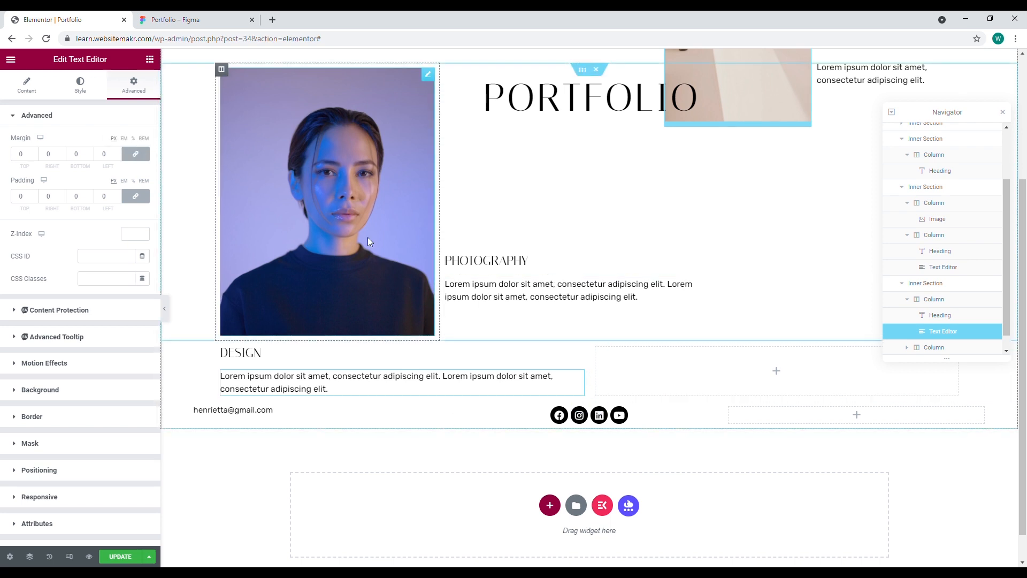
Add an Image widget to the new section's empty column and open its image chooser
{"action": "left_click", "coordinate": [150, 59]}
{"action": "left_click_drag", "start_coordinate": [78, 231], "coordinate": [732, 376]}
{"action": "left_click", "coordinate": [63, 182]}
Export the lemon picture from Figma as a 1.5x PNG, upload it and insert it into the new Image widget
{"action": "left_click", "coordinate": [176, 20]}
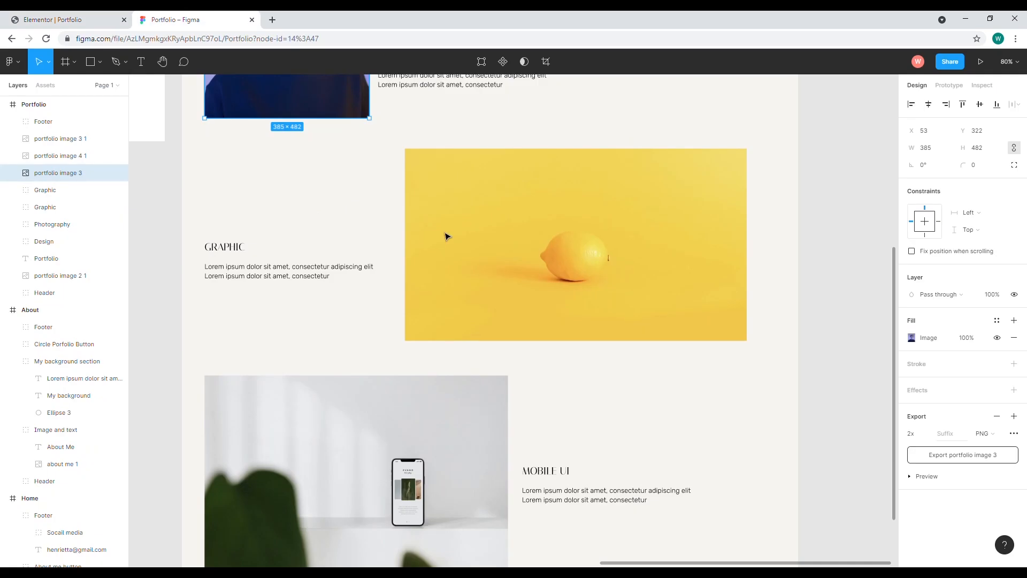
{"action": "left_click", "coordinate": [570, 290]}
{"action": "left_click", "coordinate": [956, 455]}
{"action": "left_click", "coordinate": [53, 20]}
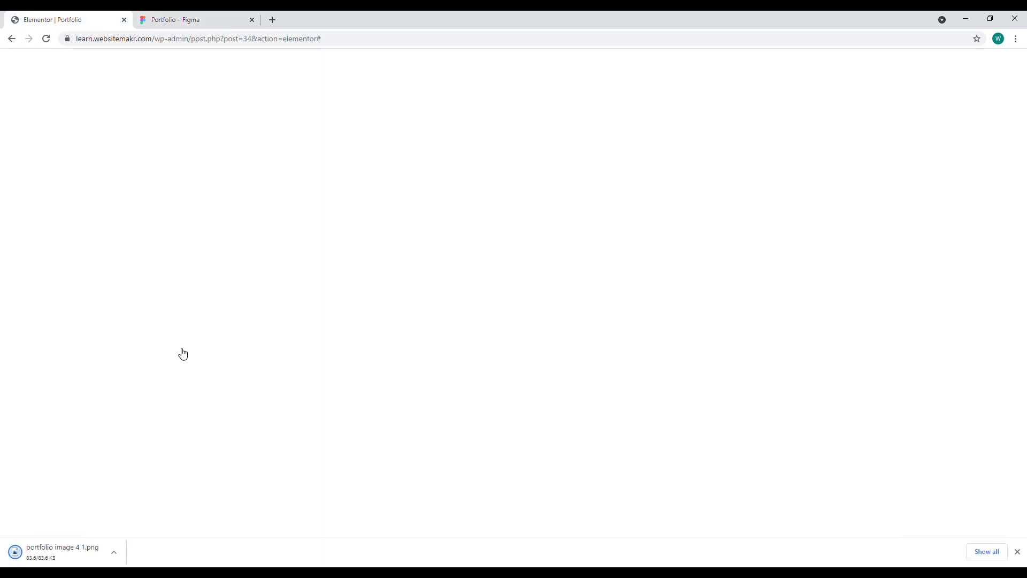
{"action": "left_click_drag", "start_coordinate": [85, 553], "coordinate": [323, 344]}
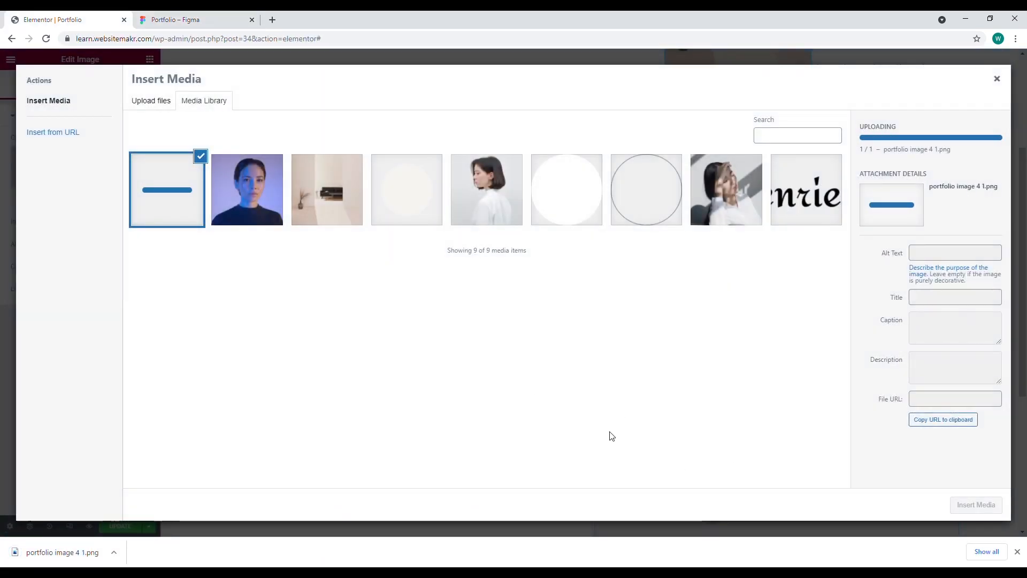
{"action": "left_click", "coordinate": [975, 504]}
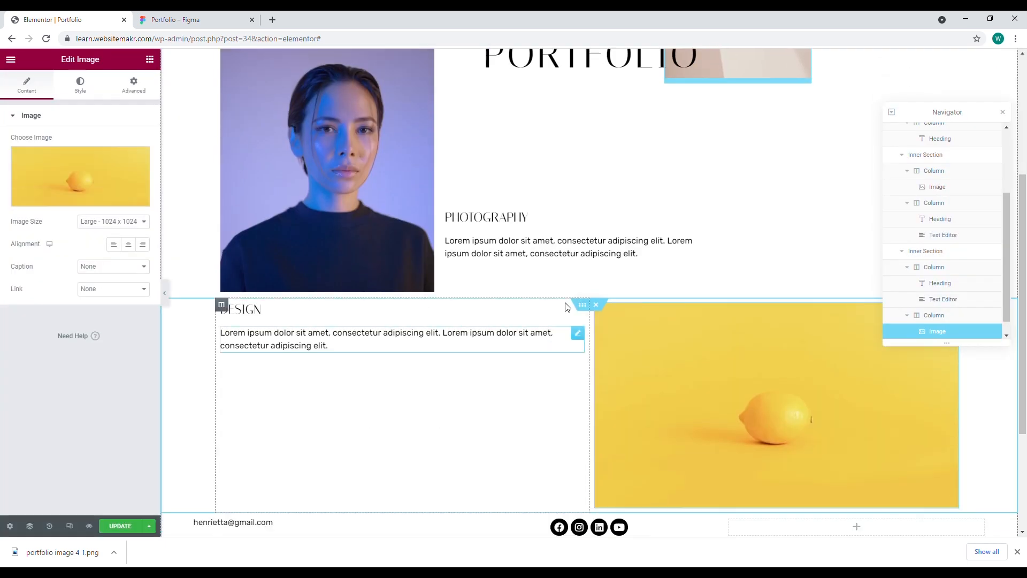
Align the column beside the lemon image vertically to Middle and set its inner section's top and bottom padding to 60 px
{"action": "scroll", "coordinate": [567, 307], "scroll_direction": "down", "scroll_amount": 1}
{"action": "left_click", "coordinate": [222, 276]}
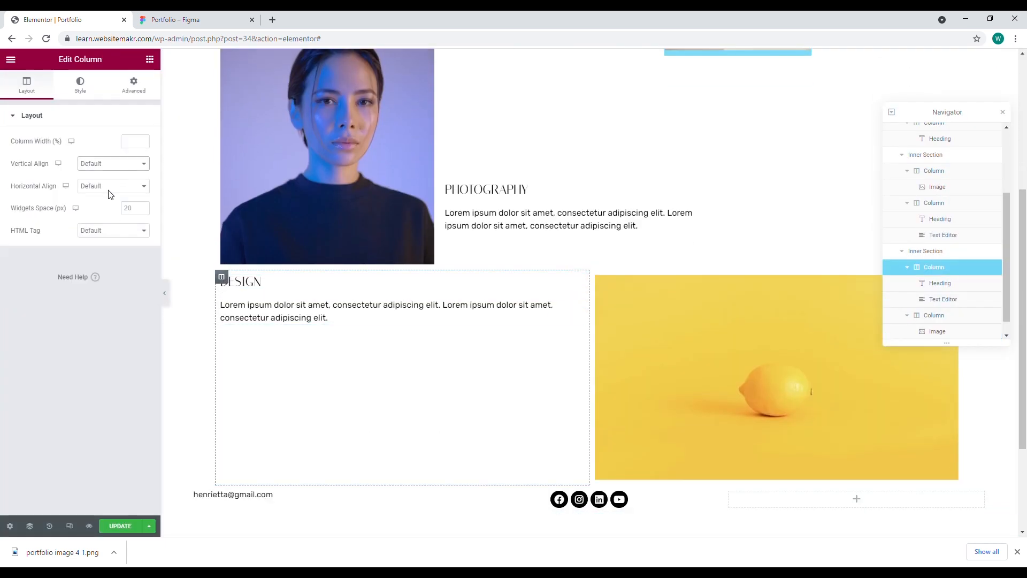
{"action": "left_click", "coordinate": [584, 276]}
{"action": "left_click", "coordinate": [134, 86]}
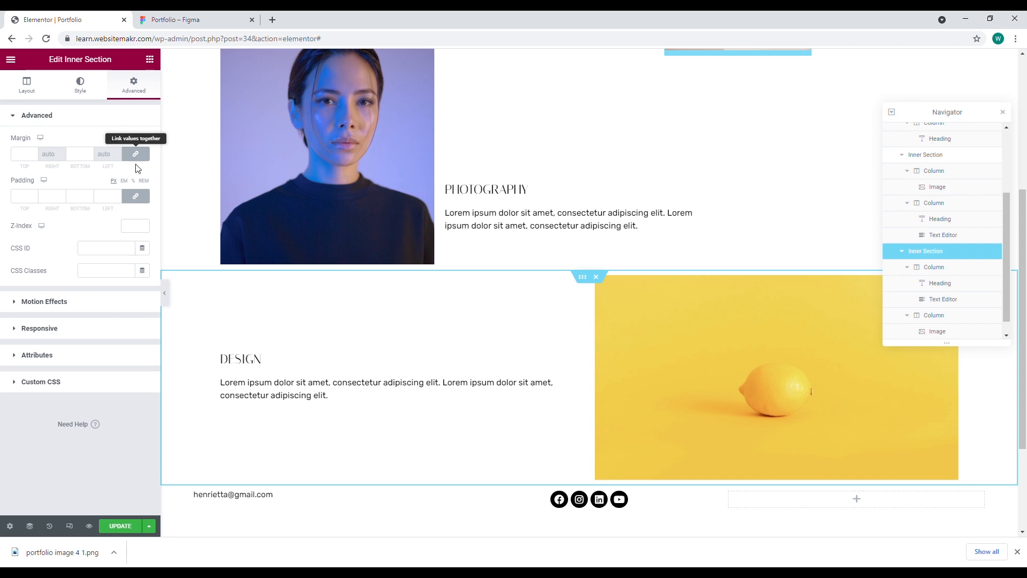
{"action": "left_click", "coordinate": [136, 154]}
{"action": "left_click", "coordinate": [135, 196]}
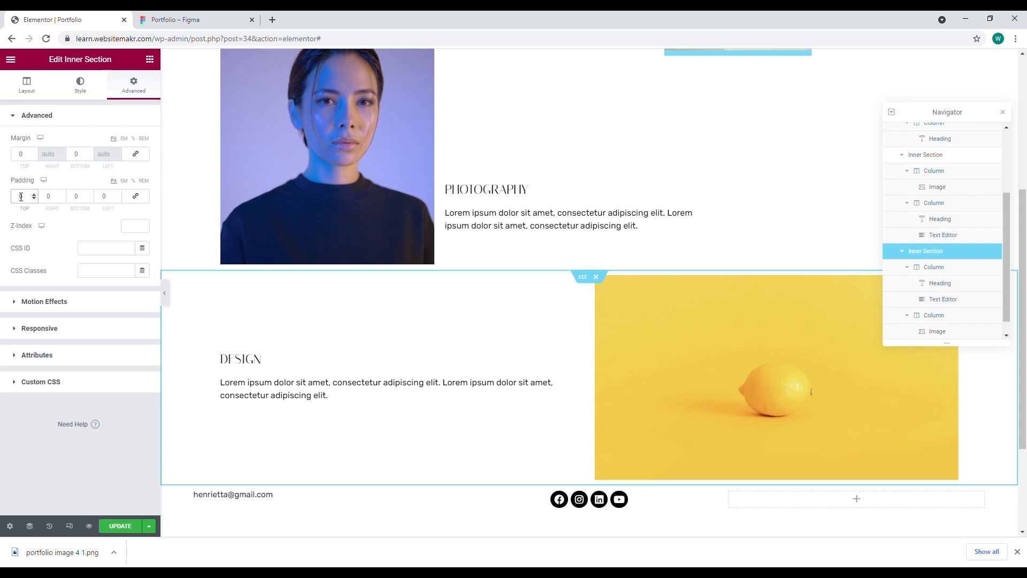
{"action": "type", "text": "50"}
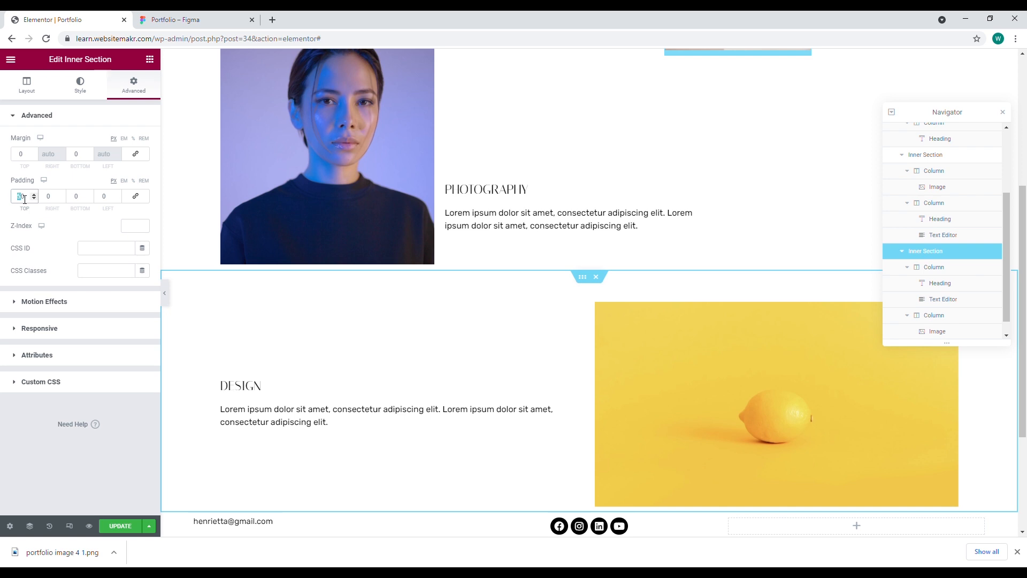
{"action": "type", "text": "6060"}
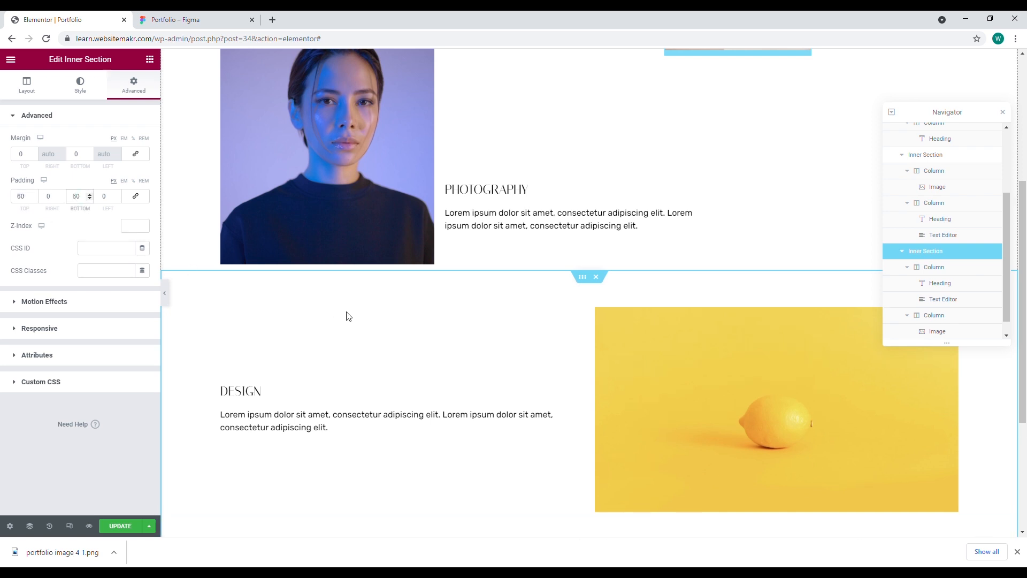
Set the text column beside the lemon image to 40% width, reviewing the page and comparing the proportions with Figma
{"action": "scroll", "coordinate": [346, 314], "scroll_direction": "down", "scroll_amount": 2}
{"action": "left_click", "coordinate": [222, 201]}
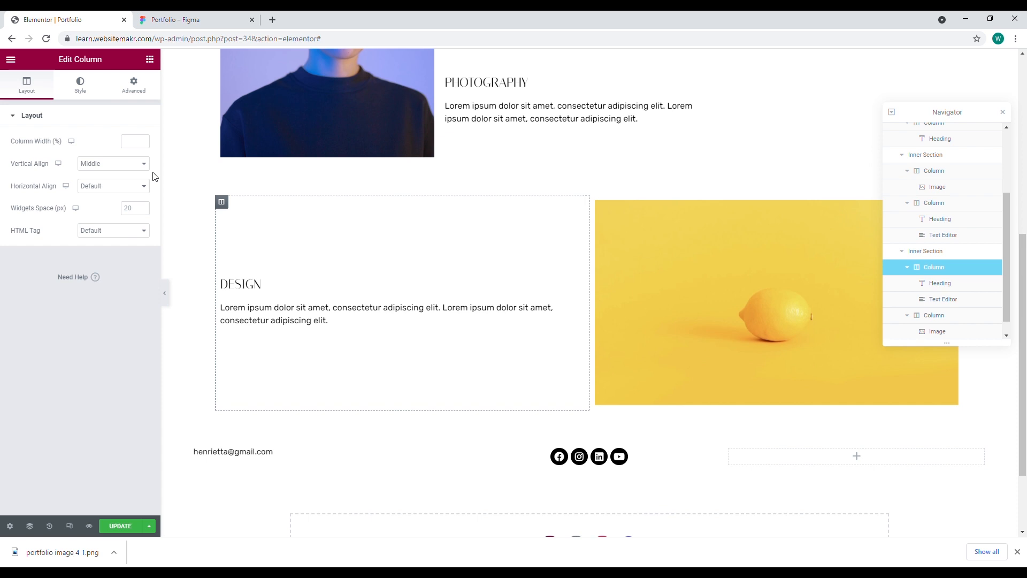
{"action": "type", "text": "40"}
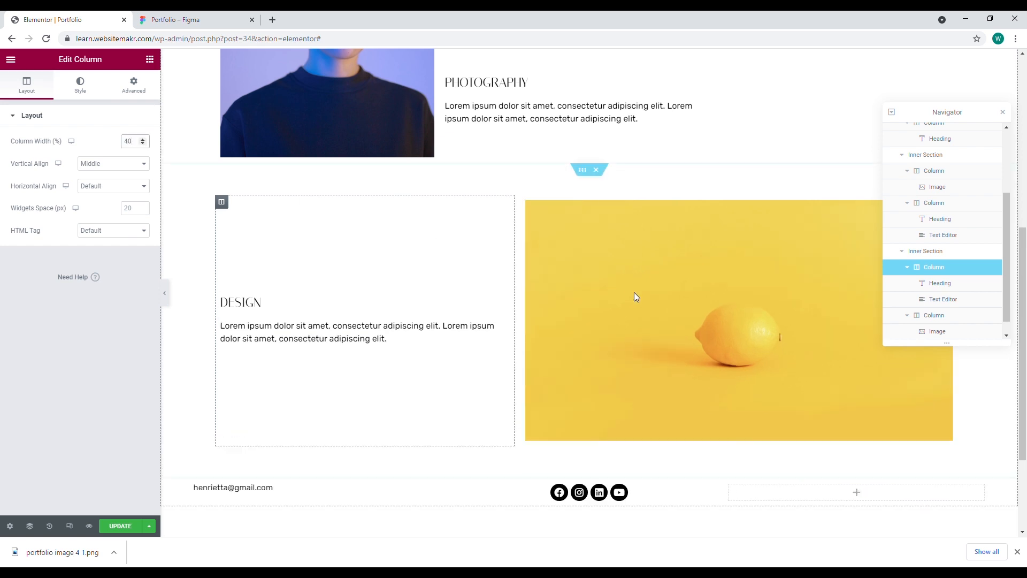
{"action": "scroll", "coordinate": [876, 303], "scroll_direction": "up", "scroll_amount": 6}
{"action": "scroll", "coordinate": [876, 303], "scroll_direction": "down", "scroll_amount": 6}
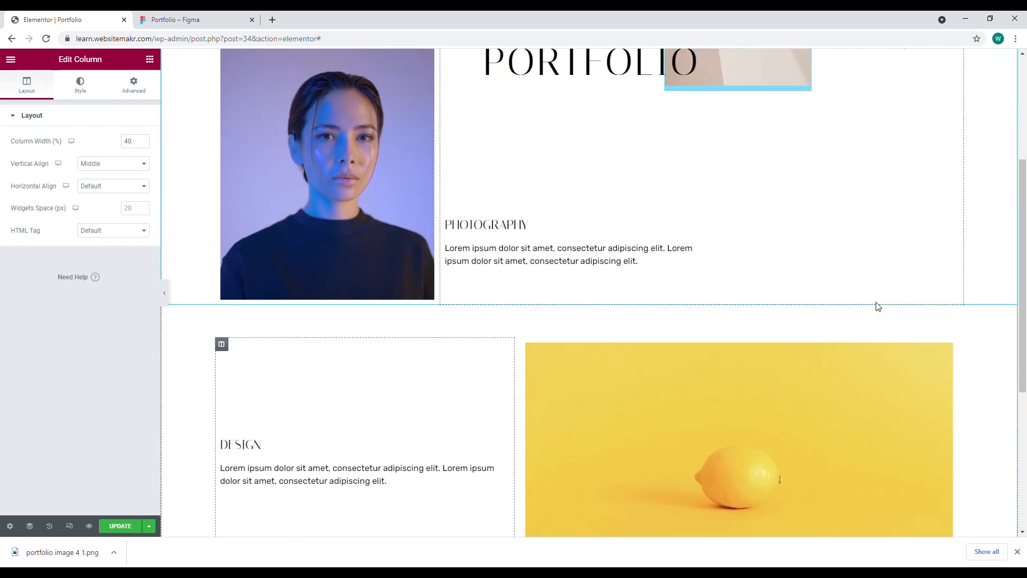
{"action": "scroll", "coordinate": [876, 303], "scroll_direction": "up", "scroll_amount": 4}
{"action": "scroll", "coordinate": [876, 303], "scroll_direction": "down", "scroll_amount": 6}
{"action": "scroll", "coordinate": [701, 292], "scroll_direction": "up", "scroll_amount": 3}
{"action": "left_click", "coordinate": [181, 19]}
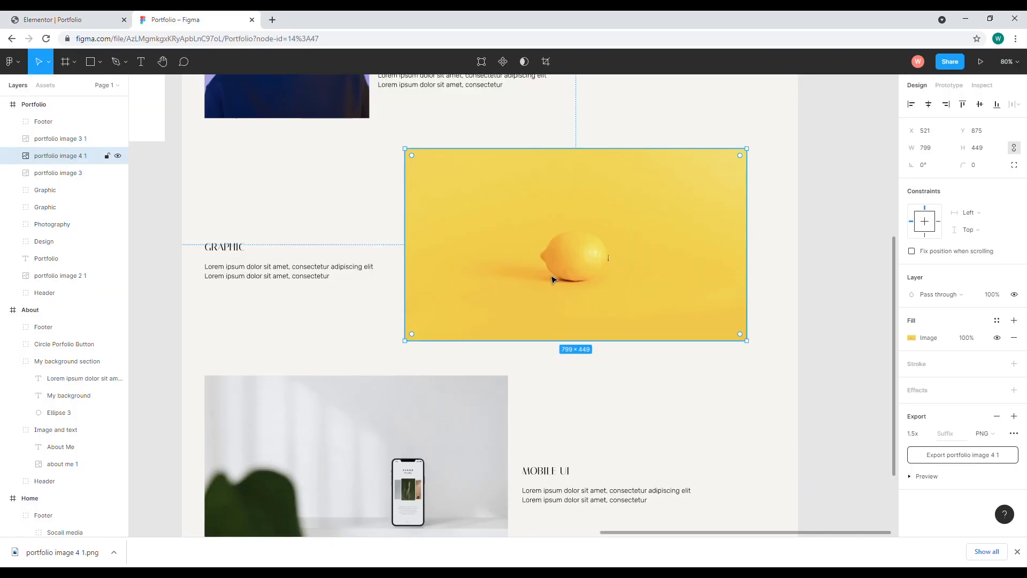
{"action": "left_click", "coordinate": [85, 20]}
{"action": "scroll", "coordinate": [548, 293], "scroll_direction": "down", "scroll_amount": 2}
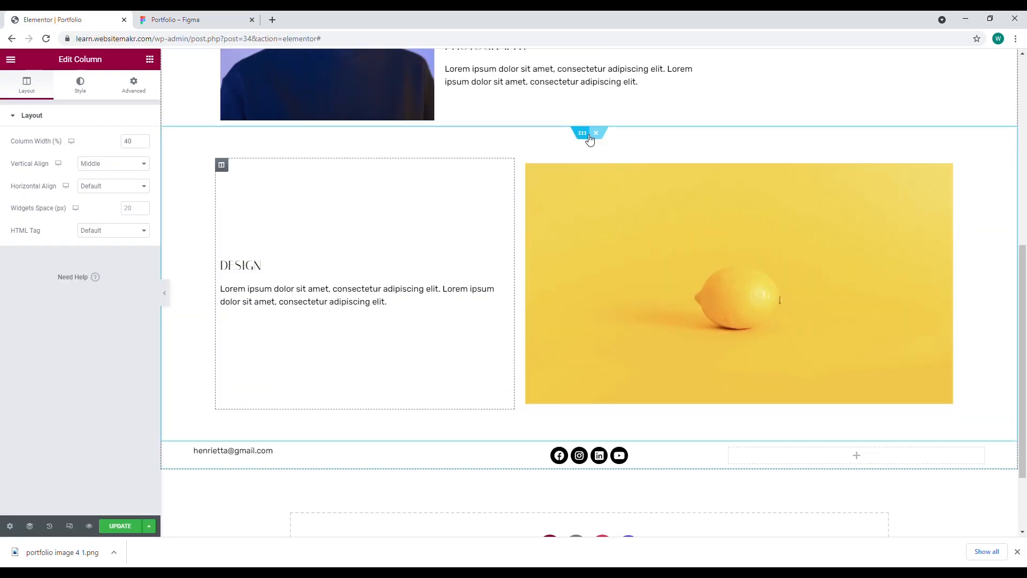
Duplicate the lemon inner section and move the copy's text column to the other side of its image
{"action": "right_click", "coordinate": [587, 136]}
{"action": "left_click", "coordinate": [616, 159]}
{"action": "left_click_drag", "start_coordinate": [222, 194], "coordinate": [703, 301]}
Replace the duplicated section's lemon image with the phone picture, exporting it from Figma as a 1.5x PNG and uploading it
{"action": "left_click", "coordinate": [652, 202]}
{"action": "left_click", "coordinate": [80, 176]}
{"action": "left_click", "coordinate": [176, 19]}
{"action": "left_click", "coordinate": [321, 417]}
{"action": "scroll", "coordinate": [589, 374], "scroll_direction": "down", "scroll_amount": 3}
{"action": "key", "text": "ctrl+shift+e"}
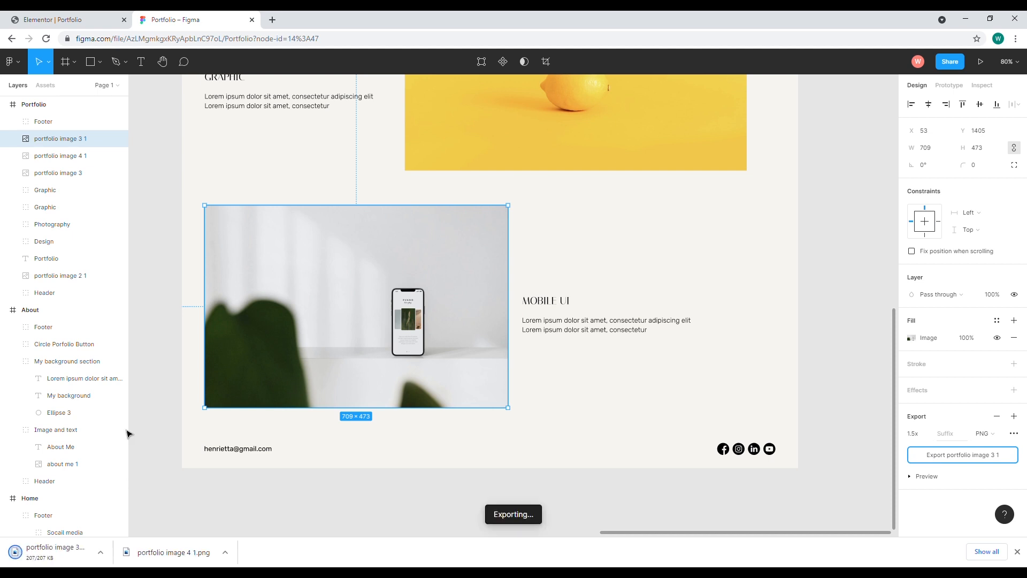
{"action": "left_click", "coordinate": [107, 19]}
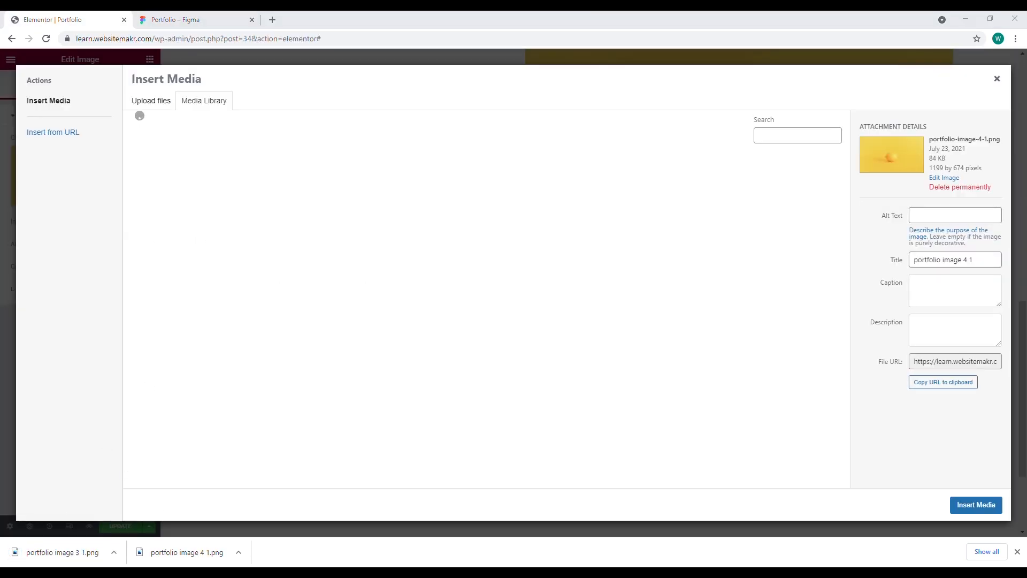
{"action": "left_click_drag", "start_coordinate": [22, 554], "coordinate": [171, 220]}
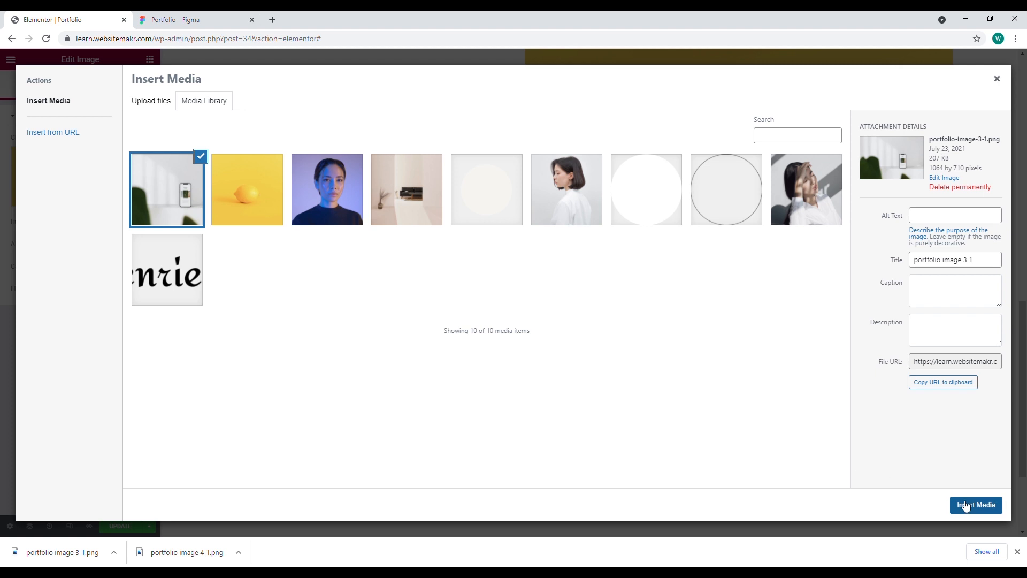
{"action": "left_click", "coordinate": [975, 505]}
Change the heading beside the lemon image to Graphic and the one beside the phone image to Mobile UI, comparing with Figma
{"action": "scroll", "coordinate": [506, 284], "scroll_direction": "up", "scroll_amount": 5}
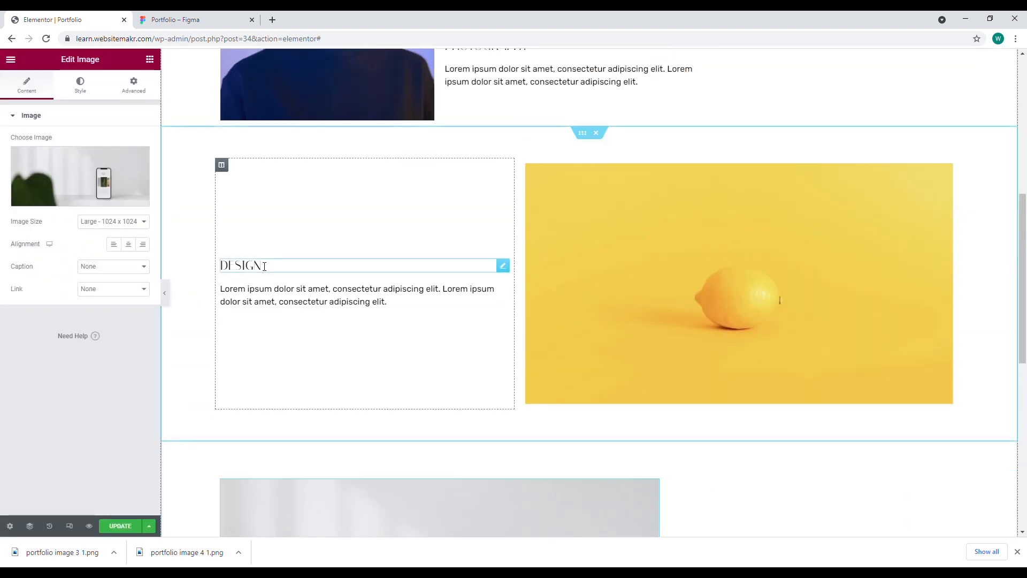
{"action": "left_click", "coordinate": [262, 266]}
{"action": "left_click_drag", "start_coordinate": [36, 154], "coordinate": [10, 156]}
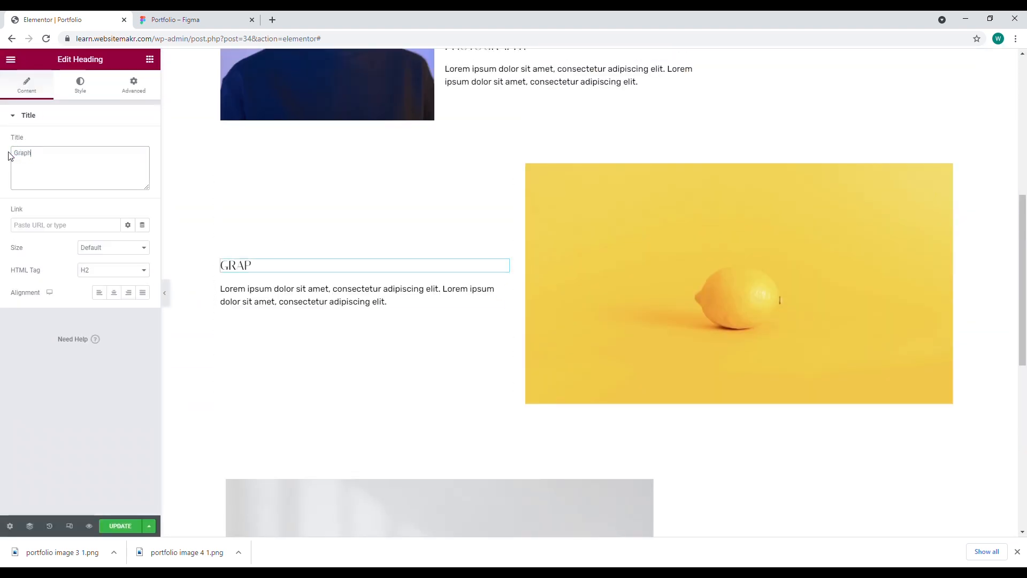
{"action": "scroll", "coordinate": [499, 367], "scroll_direction": "down", "scroll_amount": 3}
{"action": "left_click", "coordinate": [695, 462]}
{"action": "left_click_drag", "start_coordinate": [35, 154], "coordinate": [12, 155]}
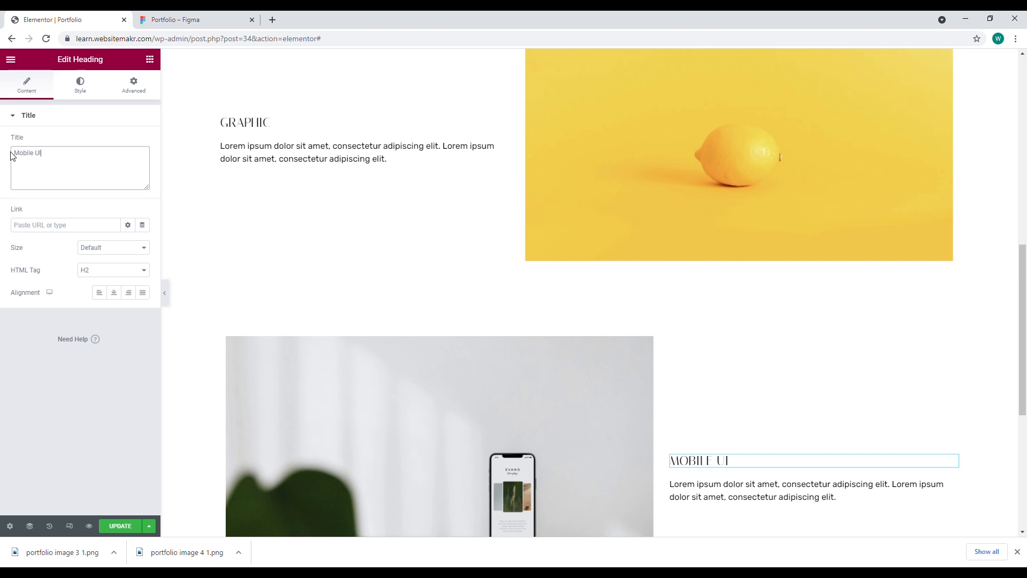
{"action": "scroll", "coordinate": [474, 249], "scroll_direction": "down", "scroll_amount": 5}
{"action": "key", "text": "ctrl+Tab"}
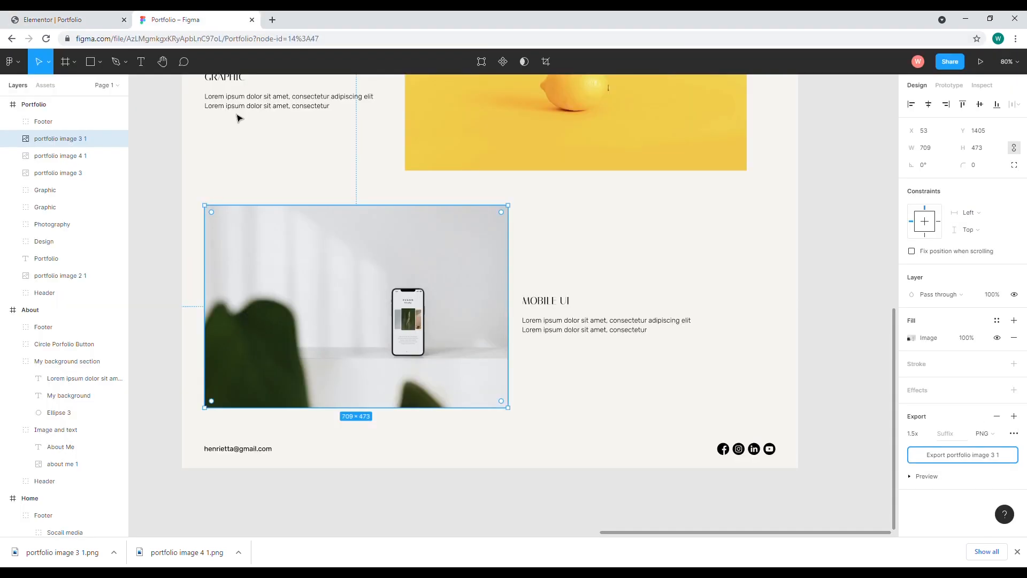
Right-align the footer's social icons on the Portfolio page, preview the layout and update the page
{"action": "key", "text": "ctrl+Tab"}
{"action": "left_click_drag", "start_coordinate": [601, 425], "coordinate": [856, 423]}
{"action": "left_click", "coordinate": [730, 416]}
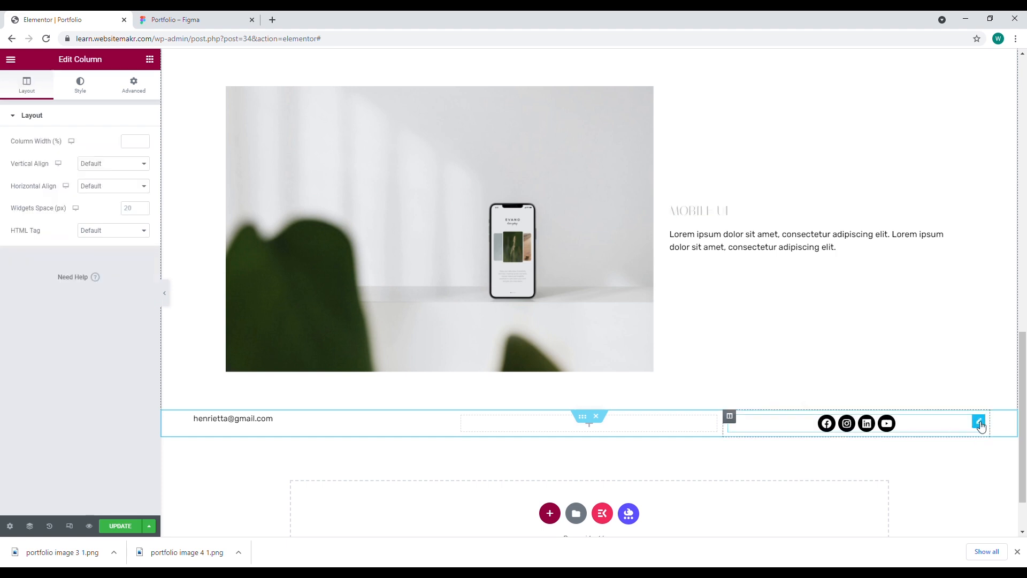
{"action": "left_click", "coordinate": [979, 421]}
{"action": "left_click", "coordinate": [142, 331]}
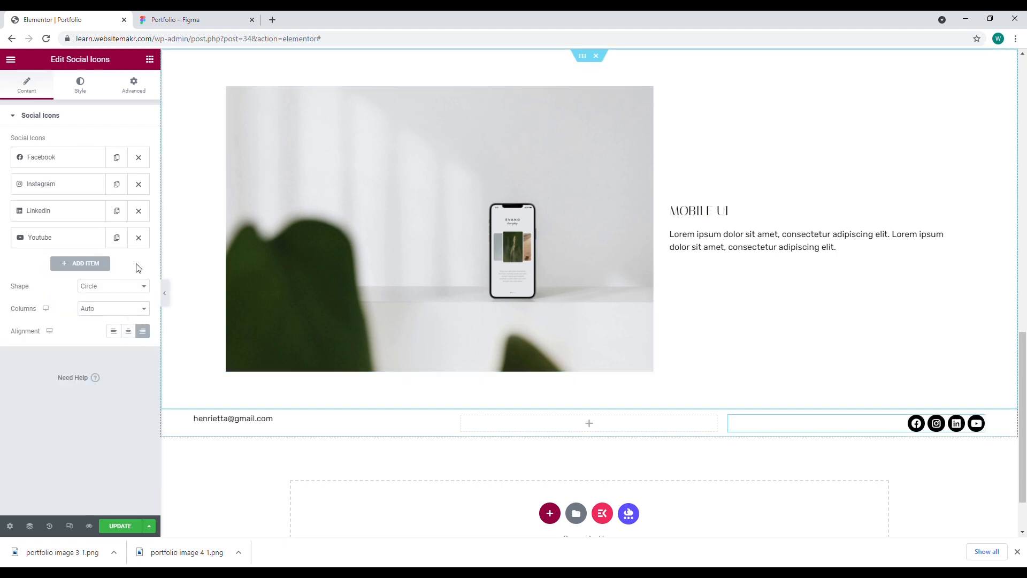
{"action": "left_click", "coordinate": [165, 293]}
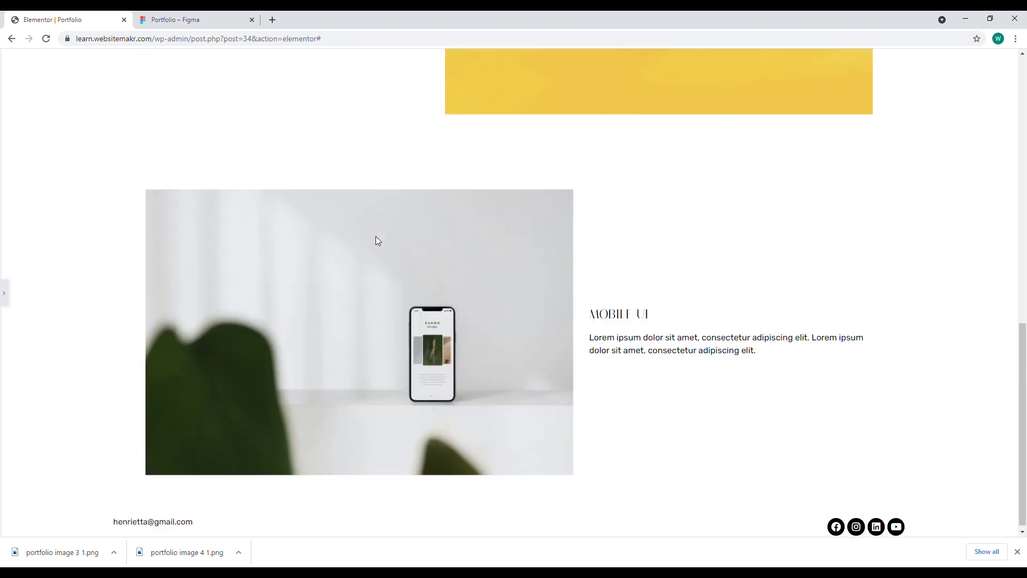
{"action": "scroll", "coordinate": [376, 236], "scroll_direction": "up", "scroll_amount": 1}
{"action": "left_click", "coordinate": [4, 293]}
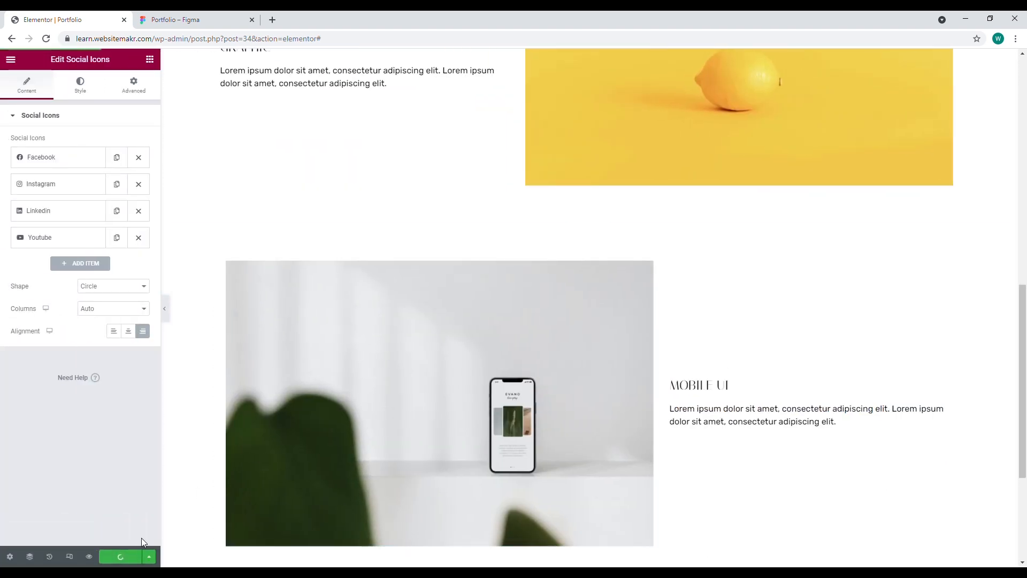
Leave the Elementor editor and open the menu management page in the WordPress dashboard
{"action": "left_click", "coordinate": [11, 60]}
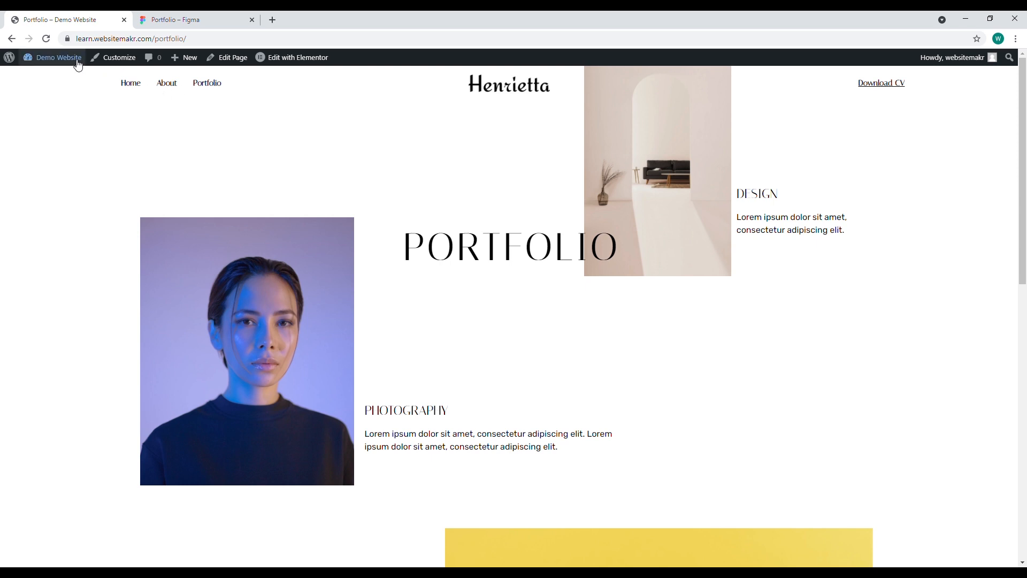
{"action": "mouse_move", "coordinate": [59, 60]}
{"action": "left_click", "coordinate": [52, 80]}
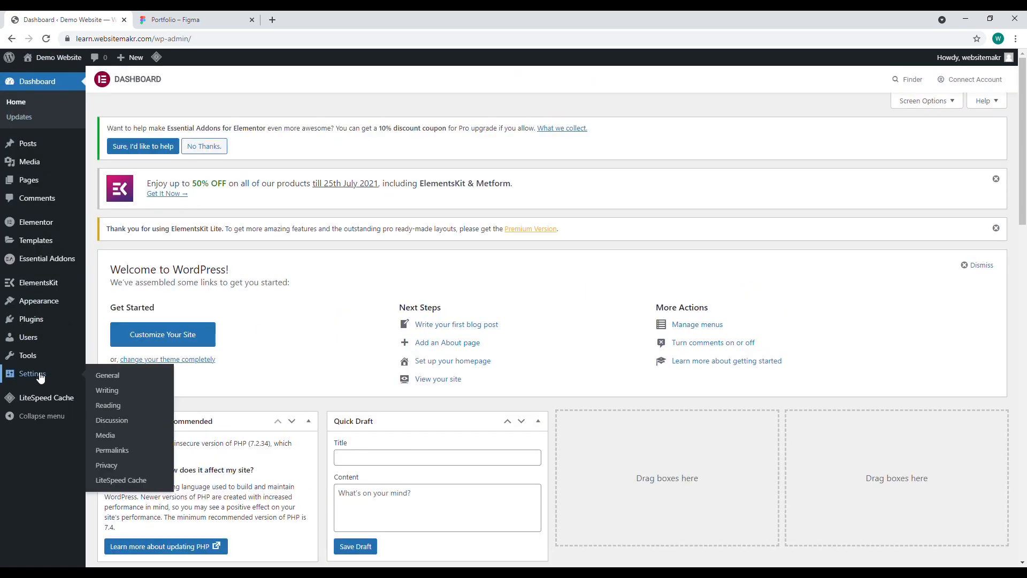
{"action": "mouse_move", "coordinate": [45, 313]}
{"action": "left_click", "coordinate": [103, 330]}
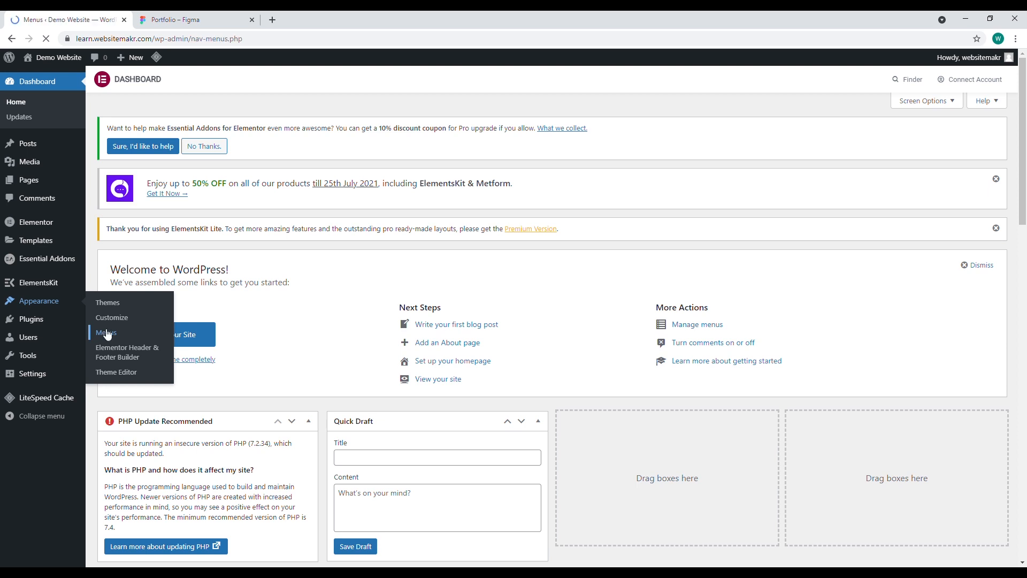
{"action": "scroll", "coordinate": [347, 330], "scroll_direction": "down", "scroll_amount": 2}
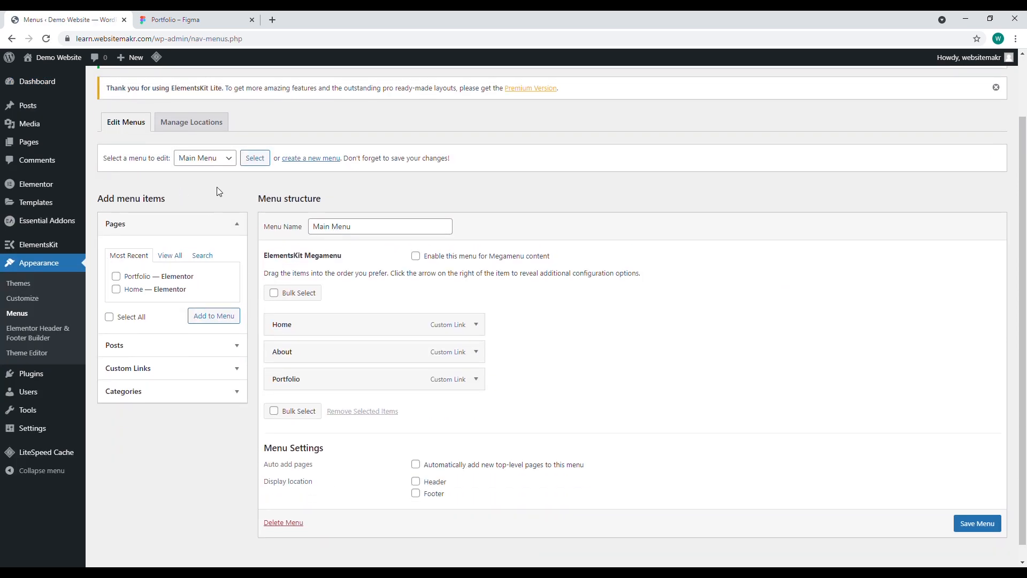
Add the About, Portfolio and Home pages to the Main Menu
{"action": "left_click", "coordinate": [477, 325]}
{"action": "left_click", "coordinate": [476, 324]}
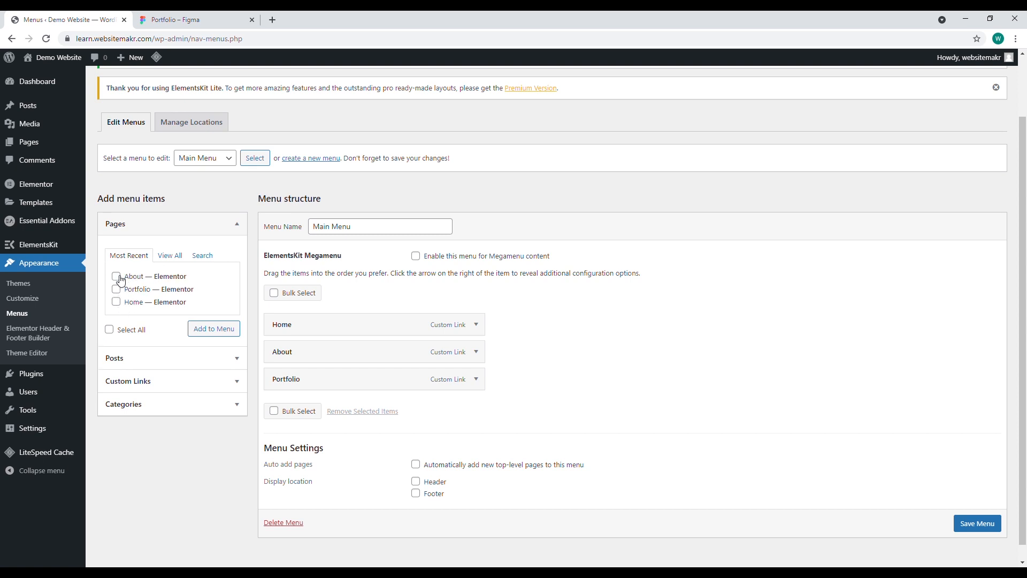
{"action": "left_click", "coordinate": [116, 302]}
{"action": "left_click", "coordinate": [214, 328]}
Remove the Main Menu's Home, About and Portfolio custom links, move the Home page item first and save the menu
{"action": "left_click", "coordinate": [476, 324]}
{"action": "left_click", "coordinate": [282, 432]}
{"action": "left_click", "coordinate": [476, 325]}
{"action": "left_click", "coordinate": [282, 431]}
{"action": "left_click", "coordinate": [476, 324]}
{"action": "left_click", "coordinate": [282, 432]}
{"action": "left_click_drag", "start_coordinate": [349, 383], "coordinate": [351, 331]}
{"action": "left_click", "coordinate": [979, 535]}
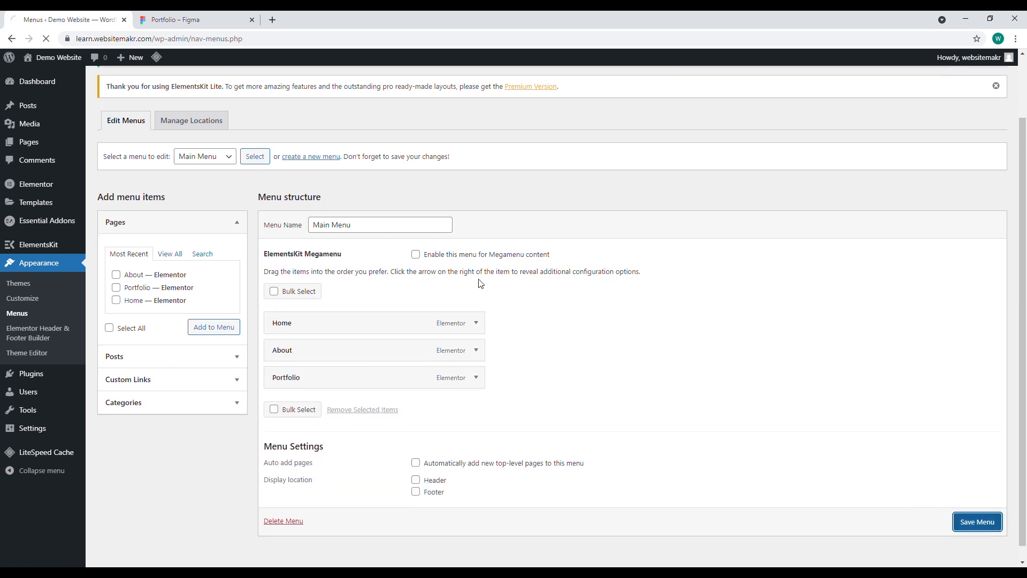
Switch to editing the Mobile Menu and add the About, Portfolio and Home pages to it
{"action": "left_click", "coordinate": [205, 252]}
{"action": "left_click", "coordinate": [196, 280]}
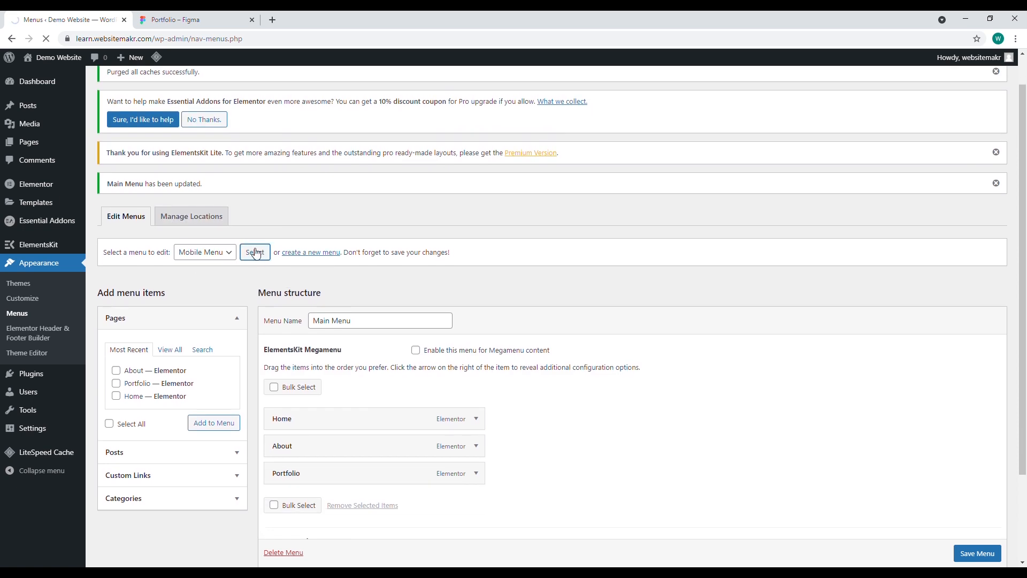
{"action": "left_click", "coordinate": [255, 253]}
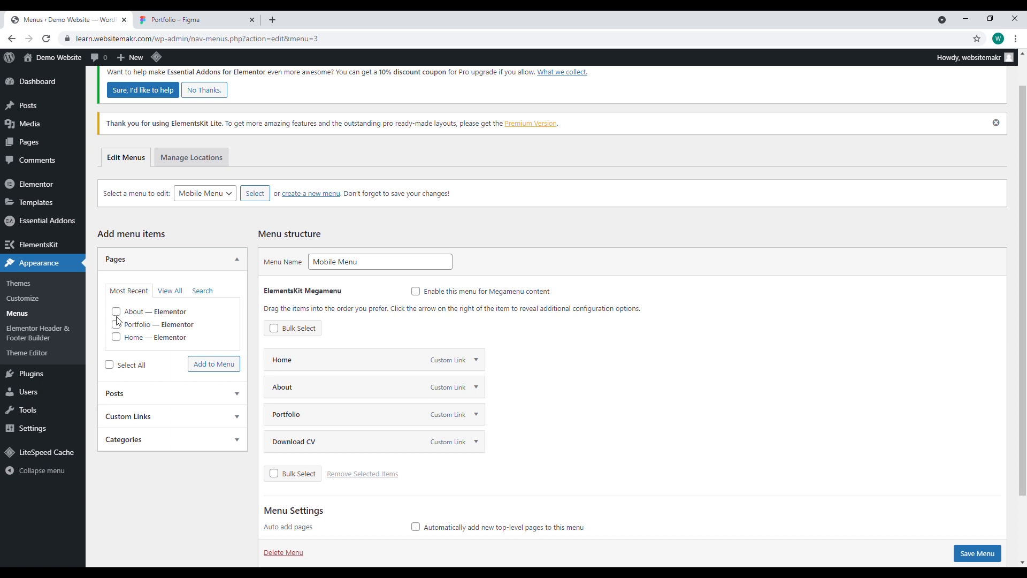
{"action": "left_click", "coordinate": [120, 326]}
{"action": "left_click", "coordinate": [214, 367]}
{"action": "scroll", "coordinate": [299, 351], "scroll_direction": "down", "scroll_amount": 1}
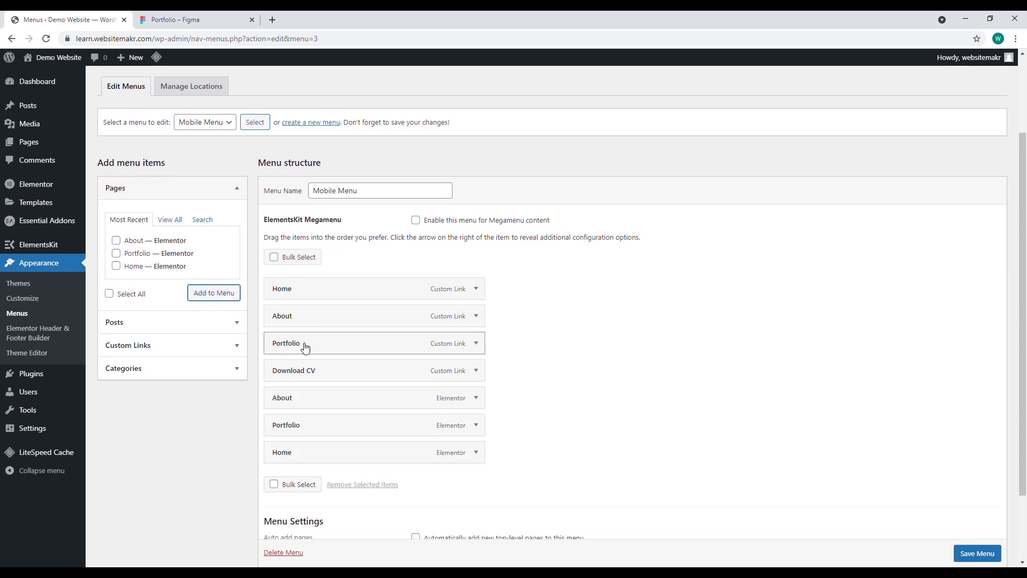
Remove the Home, About and Portfolio custom links from the Mobile Menu
{"action": "left_click", "coordinate": [476, 289]}
{"action": "left_click", "coordinate": [279, 397]}
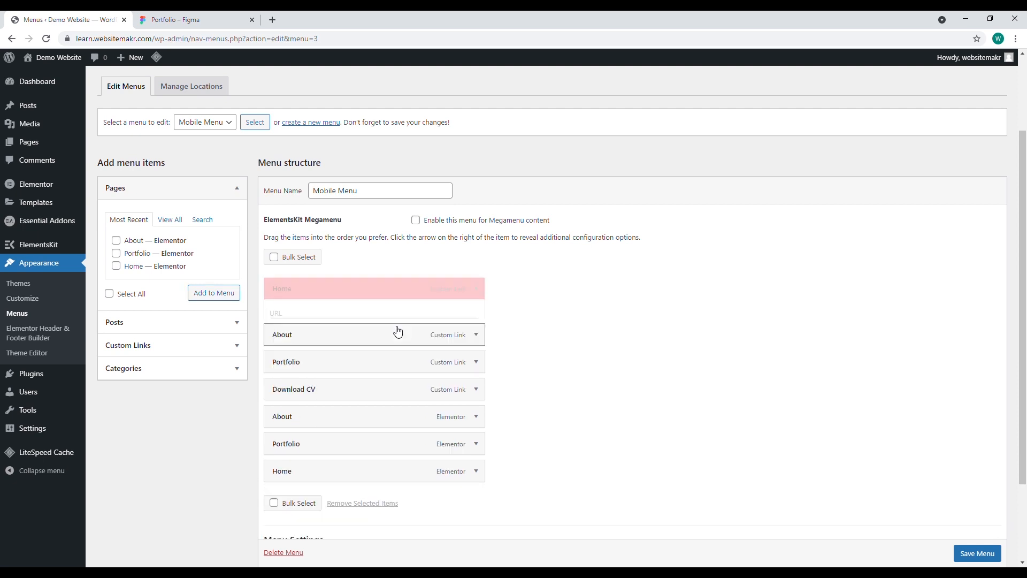
{"action": "left_click", "coordinate": [476, 289]}
{"action": "left_click", "coordinate": [282, 396]}
{"action": "left_click", "coordinate": [476, 289]}
{"action": "left_click", "coordinate": [281, 395]}
Reorder the Mobile Menu items as Home, About, Portfolio, Download CV and save the menu
{"action": "left_click_drag", "start_coordinate": [340, 370], "coordinate": [336, 303]}
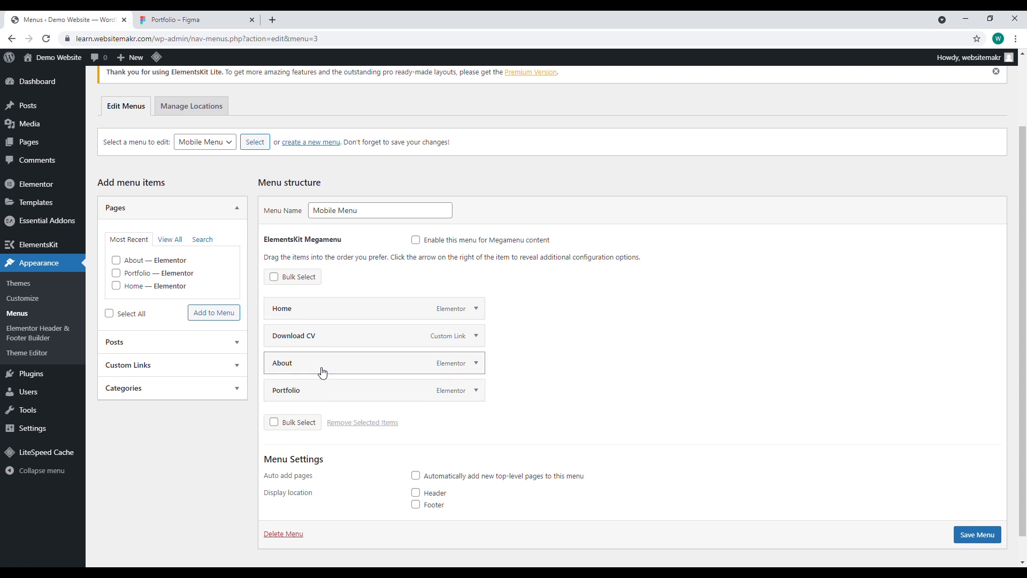
{"action": "left_click_drag", "start_coordinate": [317, 367], "coordinate": [316, 338]}
{"action": "left_click_drag", "start_coordinate": [315, 392], "coordinate": [315, 367]}
{"action": "left_click", "coordinate": [974, 534]}
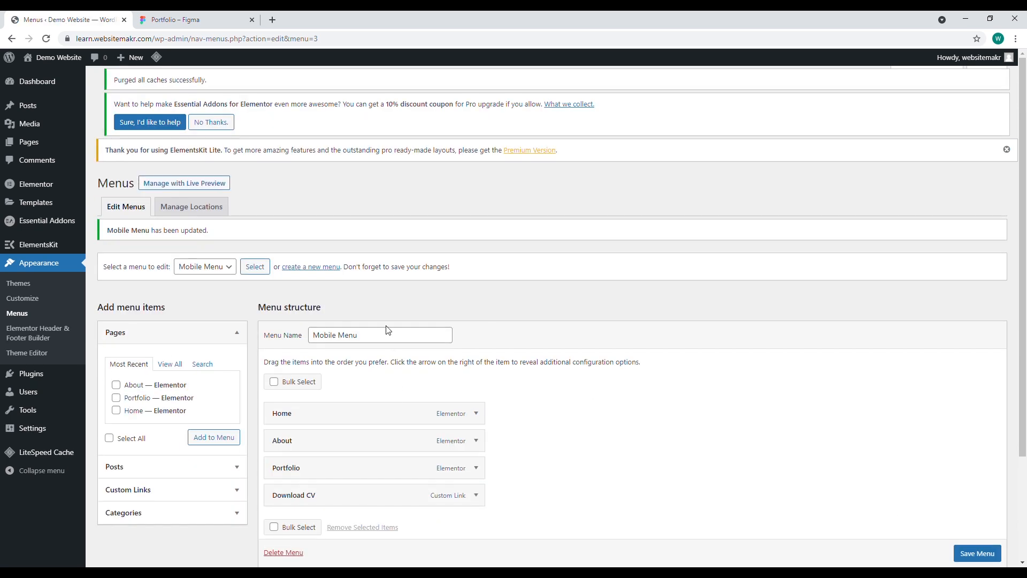
Check the Download CV item's URL field, then upload the résumé PDF to the media library and copy its file URL
{"action": "scroll", "coordinate": [389, 330], "scroll_direction": "down", "scroll_amount": 3}
{"action": "left_click", "coordinate": [476, 363]}
{"action": "left_click", "coordinate": [298, 403]}
{"action": "mouse_move", "coordinate": [50, 128]}
{"action": "left_click", "coordinate": [105, 127]}
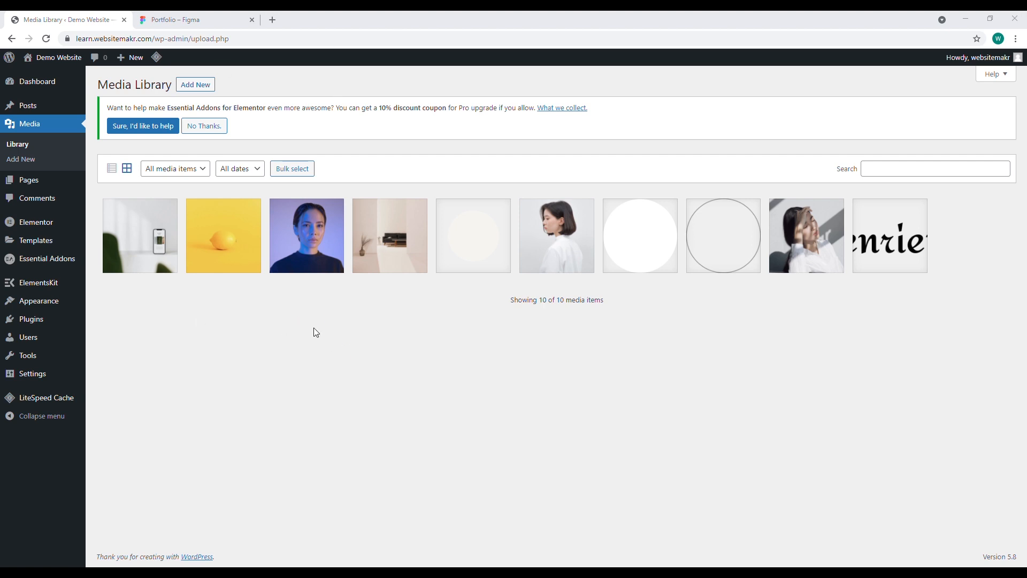
{"action": "left_click_drag", "start_coordinate": [316, 332], "coordinate": [316, 329]}
{"action": "left_click", "coordinate": [168, 260]}
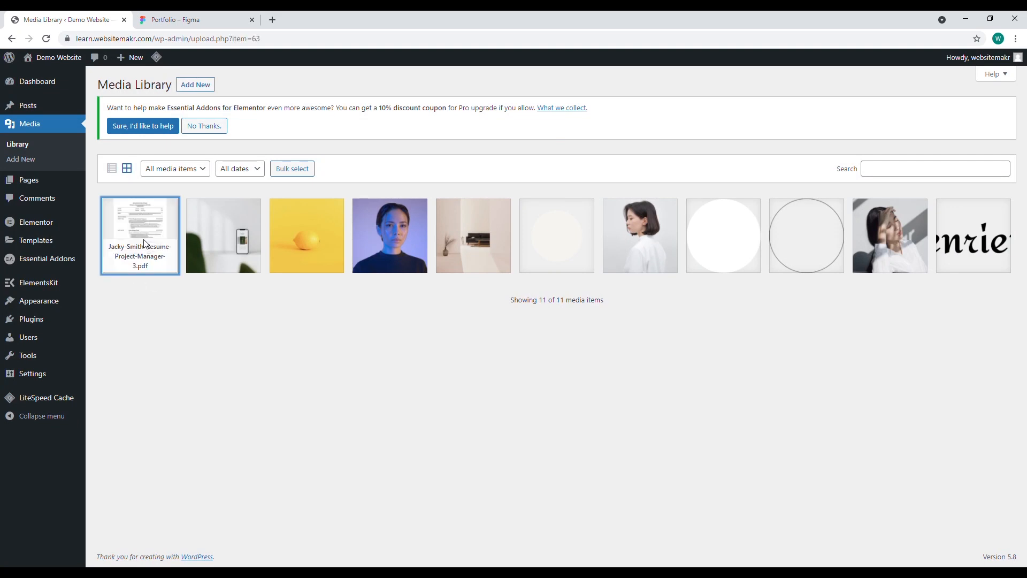
{"action": "left_click", "coordinate": [806, 275]}
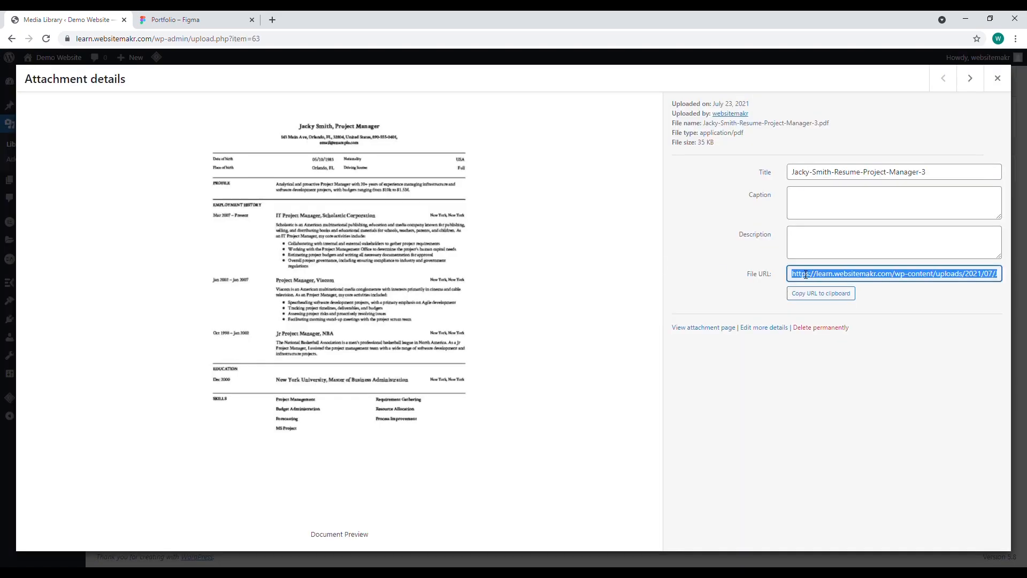
{"action": "left_click", "coordinate": [998, 78]}
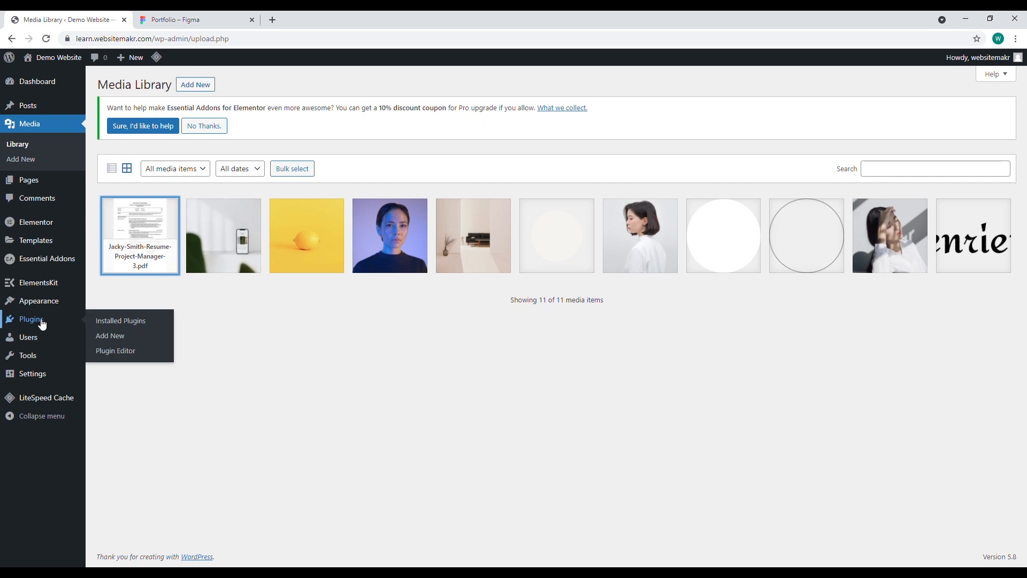
Replace the Mobile Menu's Download CV link with the copied résumé PDF URL and save the menu
{"action": "left_click", "coordinate": [110, 329]}
{"action": "left_click", "coordinate": [476, 466]}
{"action": "scroll", "coordinate": [356, 447], "scroll_direction": "down", "scroll_amount": 2}
{"action": "double_click", "coordinate": [277, 409]}
{"action": "key", "text": "ctrl+v"}
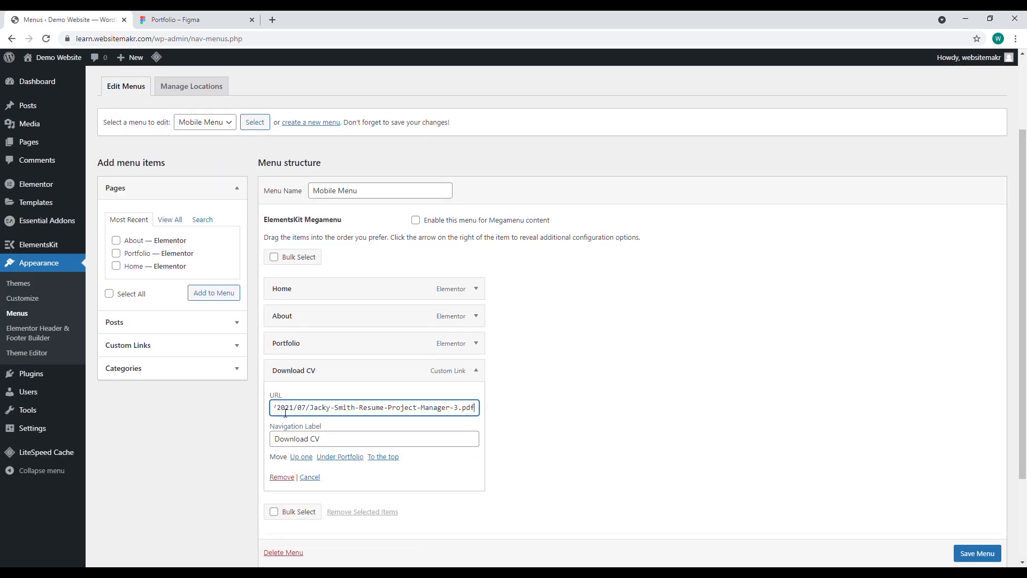
{"action": "left_click", "coordinate": [519, 397]}
{"action": "scroll", "coordinate": [300, 422], "scroll_direction": "down", "scroll_amount": 1}
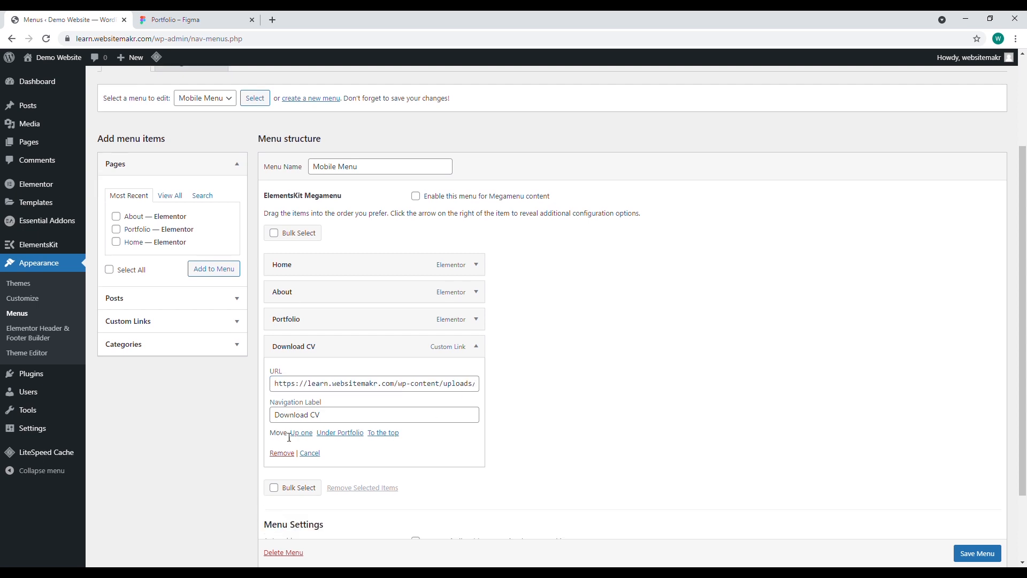
{"action": "left_click", "coordinate": [977, 553]}
Set the site's homepage to the static page Home in the Reading settings and save the changes
{"action": "mouse_move", "coordinate": [64, 428]}
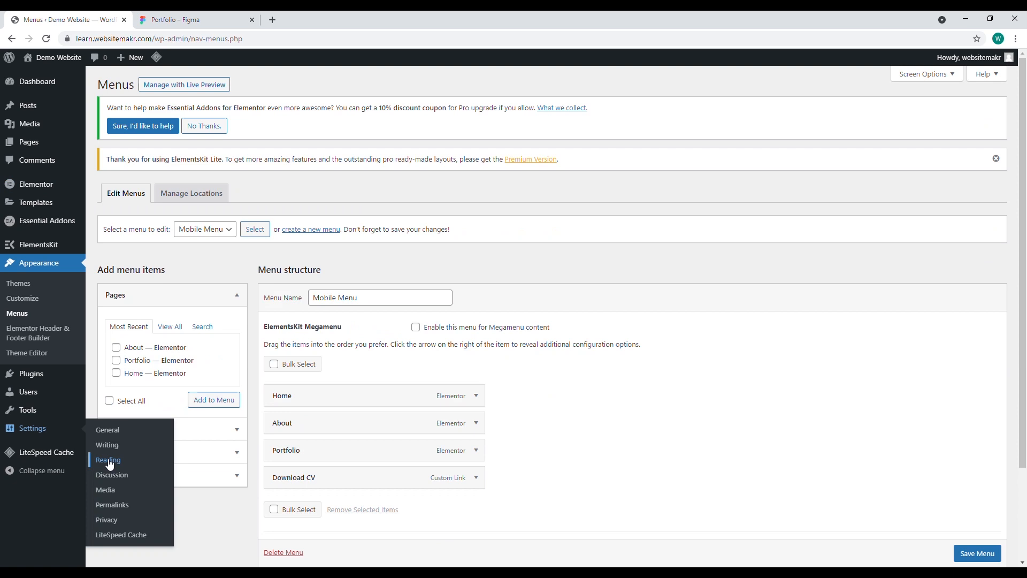
{"action": "left_click", "coordinate": [108, 458]}
{"action": "left_click", "coordinate": [223, 184]}
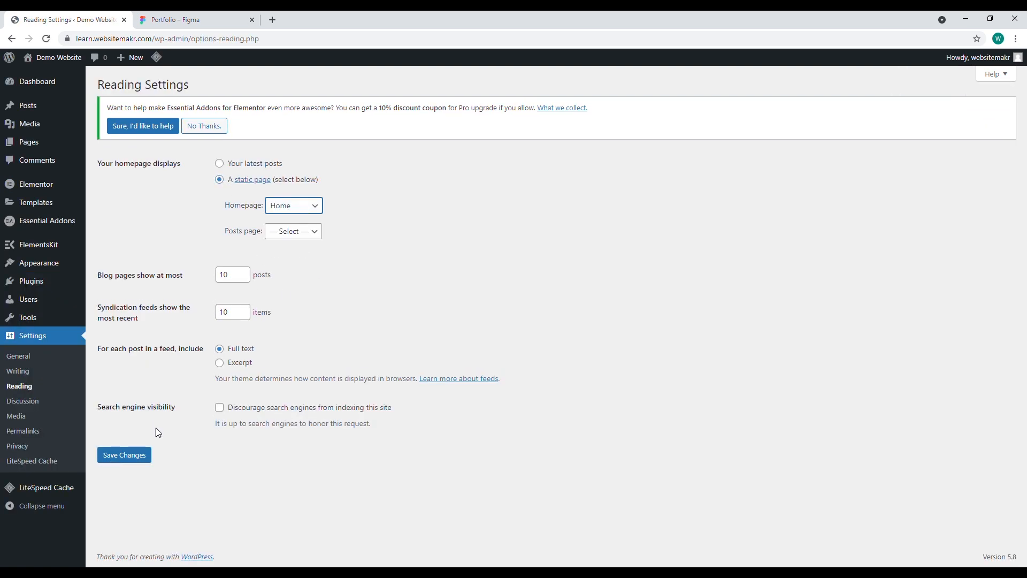
{"action": "left_click", "coordinate": [127, 456]}
Check the navigation between Home, About and Portfolio on the live site, and open the list of all pages
{"action": "mouse_move", "coordinate": [55, 63]}
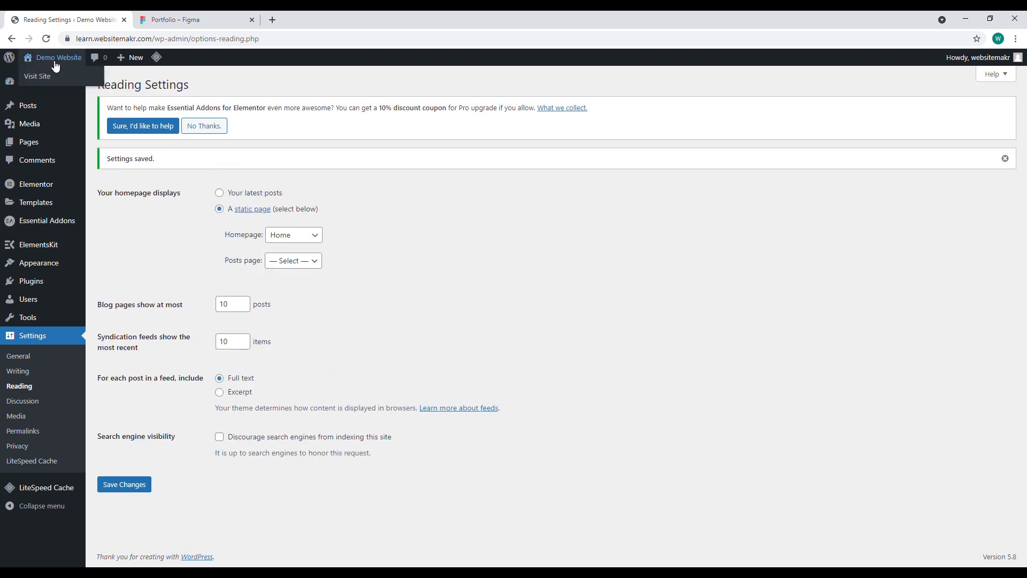
{"action": "left_click", "coordinate": [65, 84]}
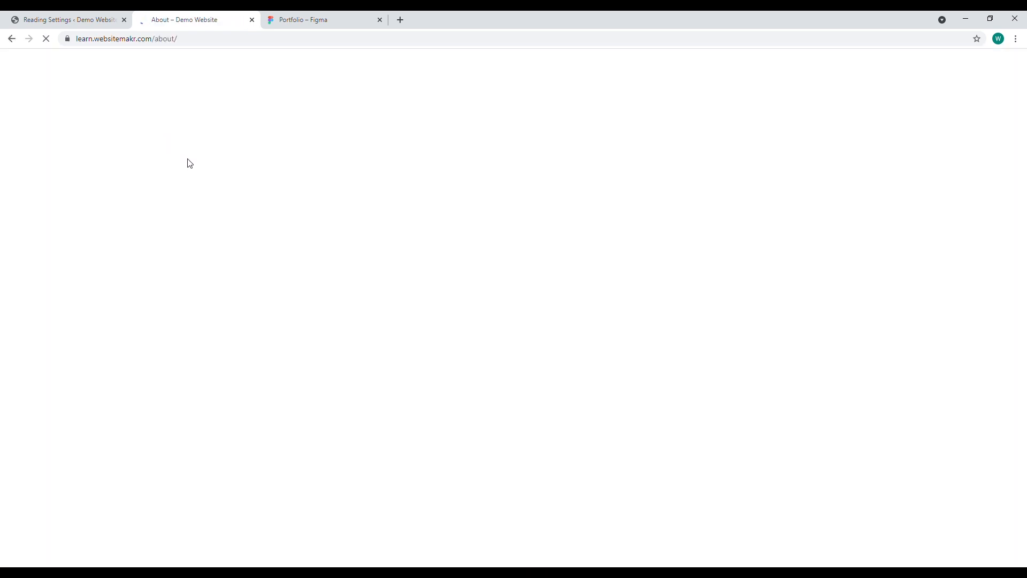
{"action": "left_click", "coordinate": [282, 77]}
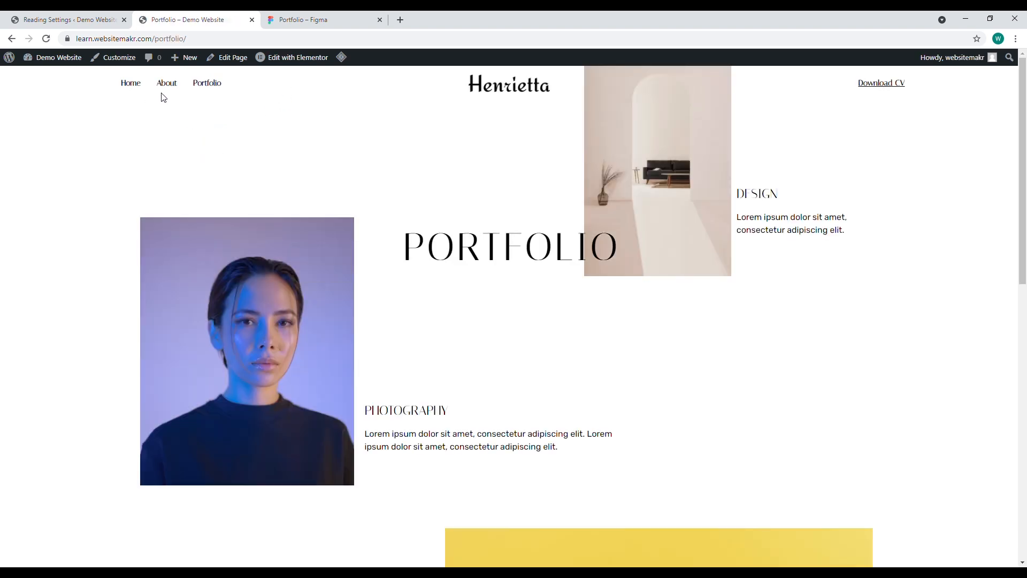
{"action": "left_click", "coordinate": [11, 39]}
{"action": "left_click", "coordinate": [12, 39]}
{"action": "mouse_move", "coordinate": [36, 59]}
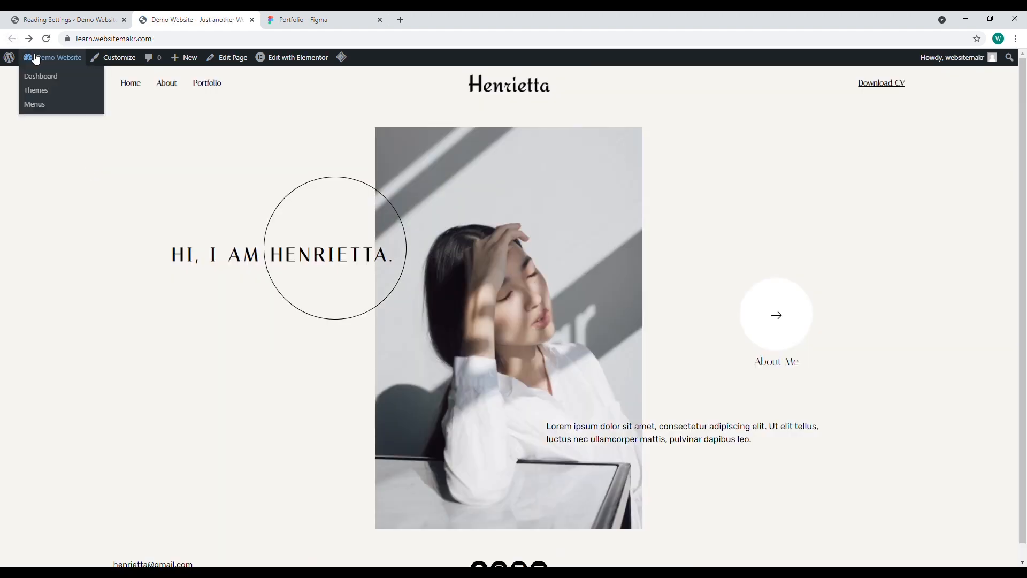
{"action": "left_click", "coordinate": [45, 77]}
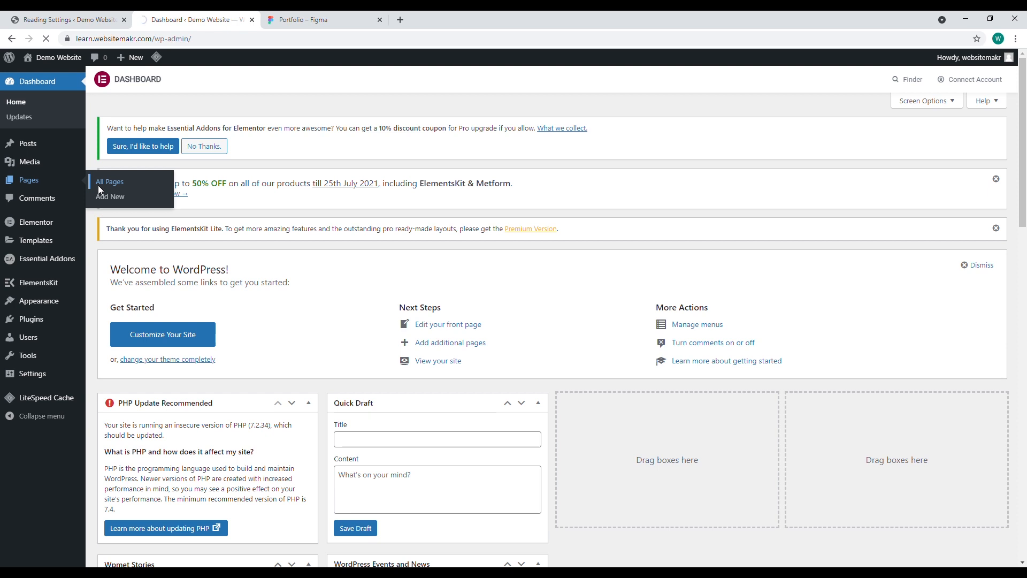
{"action": "left_click", "coordinate": [99, 184]}
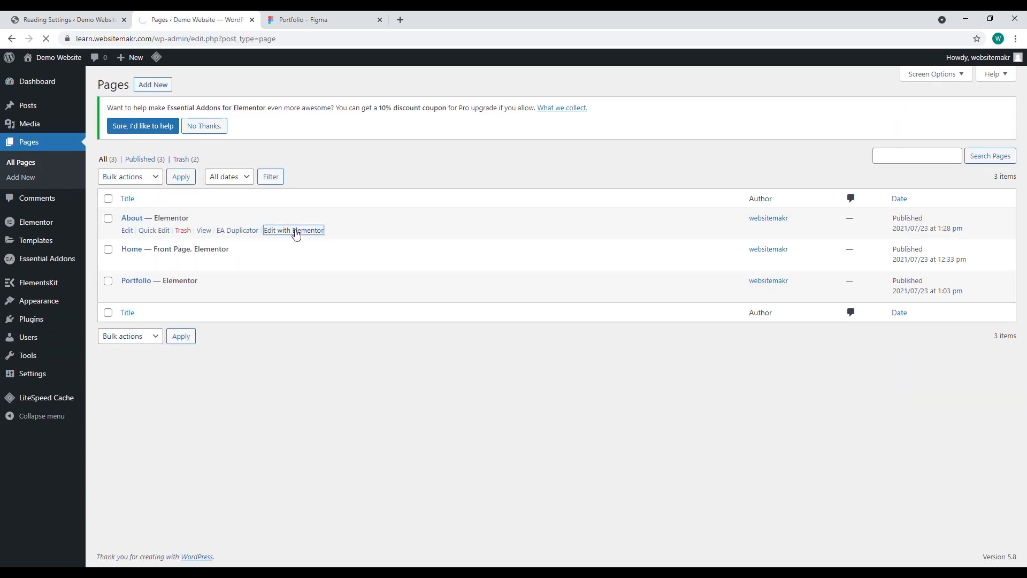
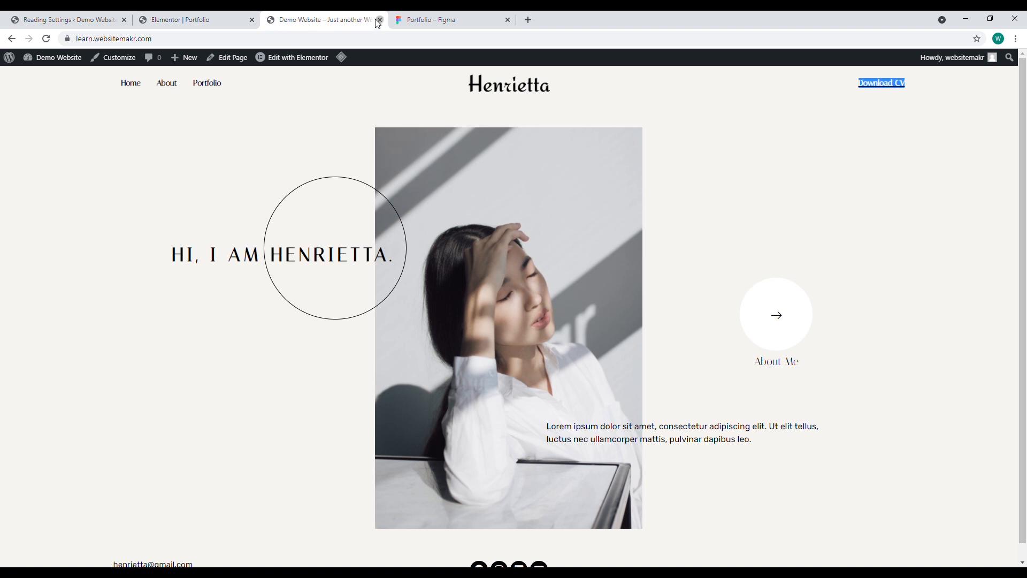
Open the Home page in Elementor and select the header's Download CV heading for editing
{"action": "left_click", "coordinate": [64, 224]}
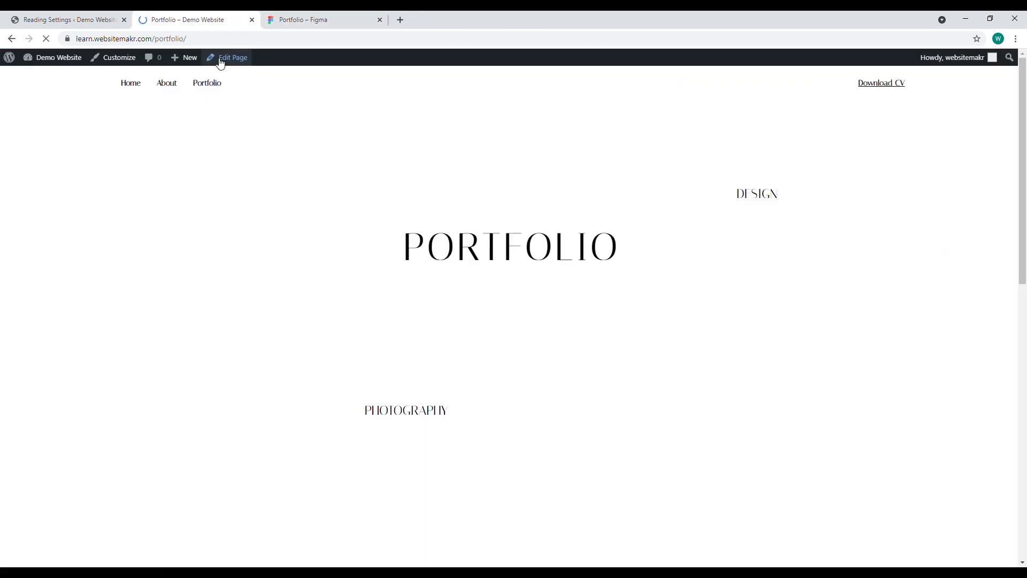
{"action": "left_click", "coordinate": [130, 83]}
{"action": "left_click", "coordinate": [275, 59]}
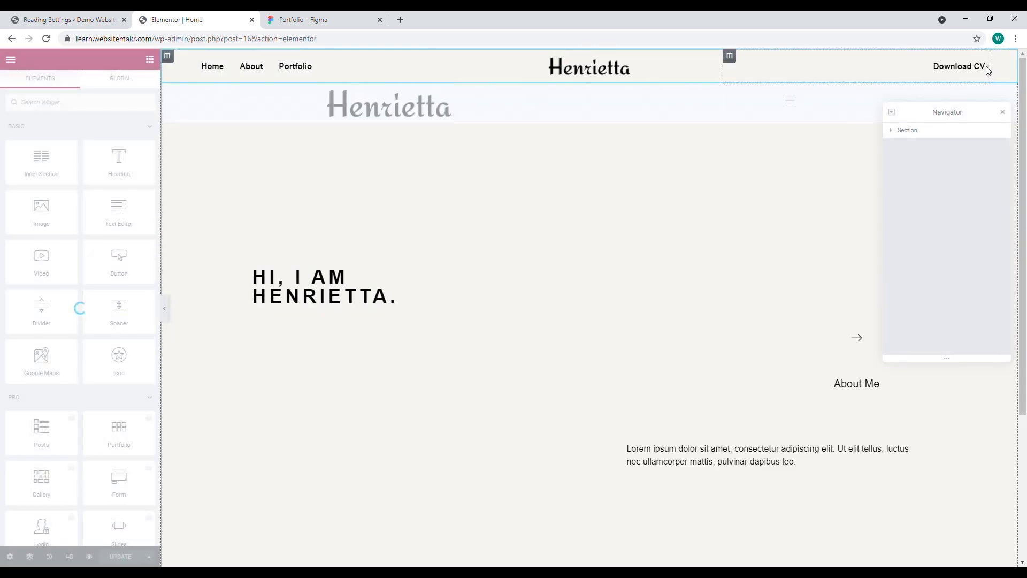
{"action": "left_click", "coordinate": [979, 66]}
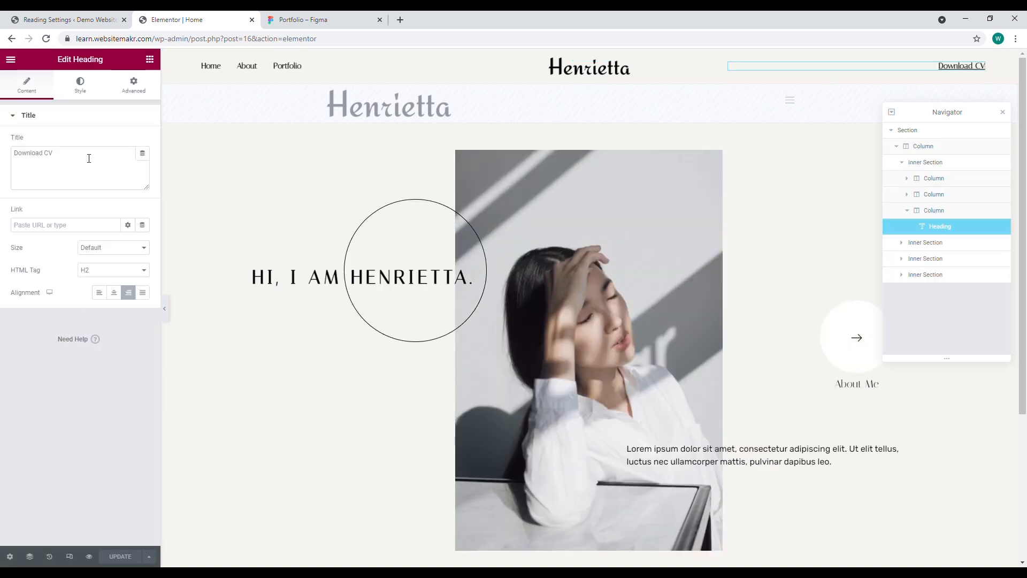
Open the uploaded résumé PDF's attachment details in the Media Library and copy its file URL
{"action": "left_click", "coordinate": [69, 20]}
{"action": "mouse_move", "coordinate": [29, 123]}
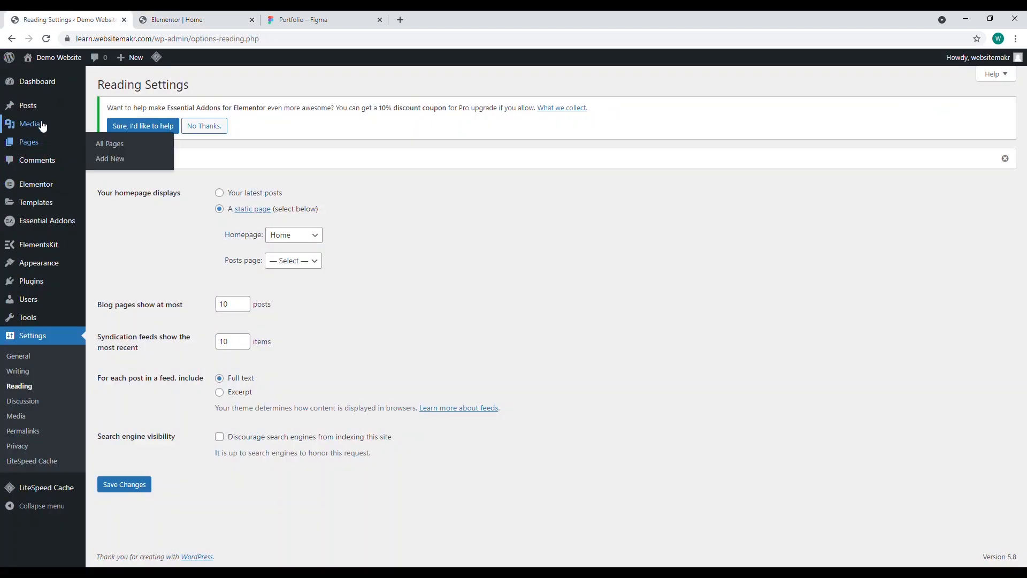
{"action": "left_click", "coordinate": [112, 130]}
{"action": "left_click", "coordinate": [152, 243]}
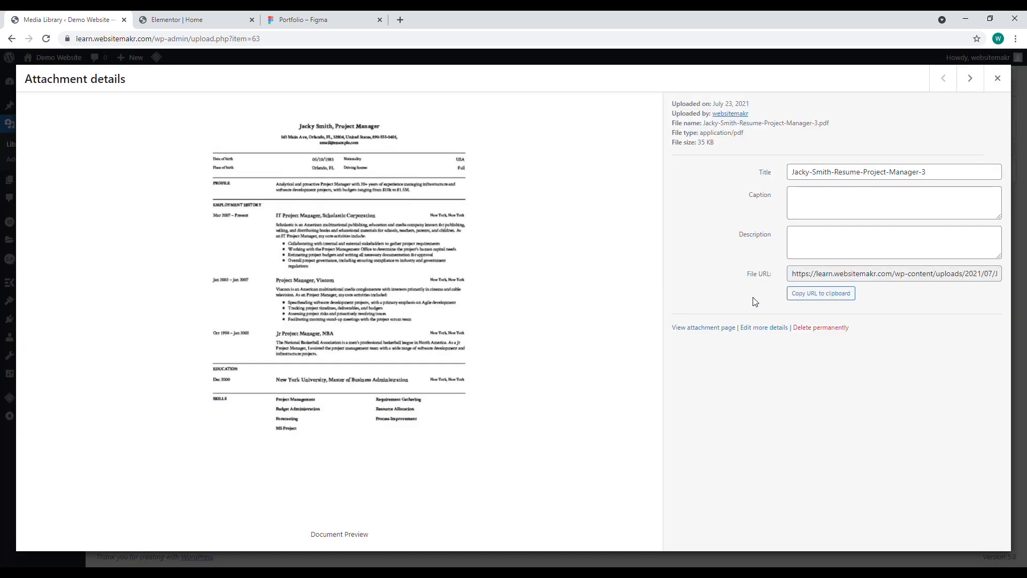
{"action": "left_click", "coordinate": [857, 274]}
Link the Home page's Download CV heading to the copied PDF URL, opening in a new window, then update and view the page
{"action": "left_click", "coordinate": [198, 20]}
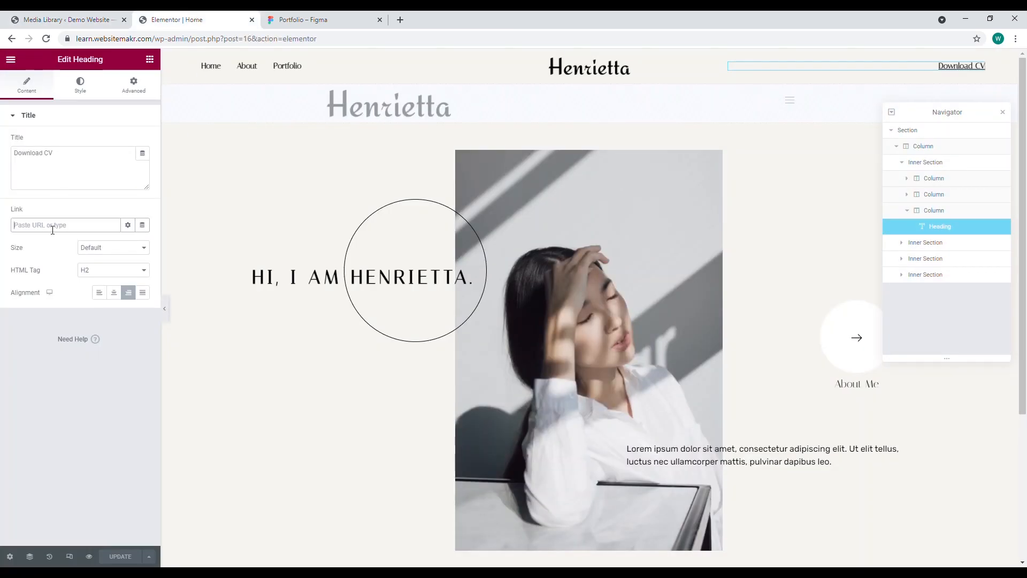
{"action": "key", "text": "ctrl+v"}
{"action": "left_click", "coordinate": [128, 225]}
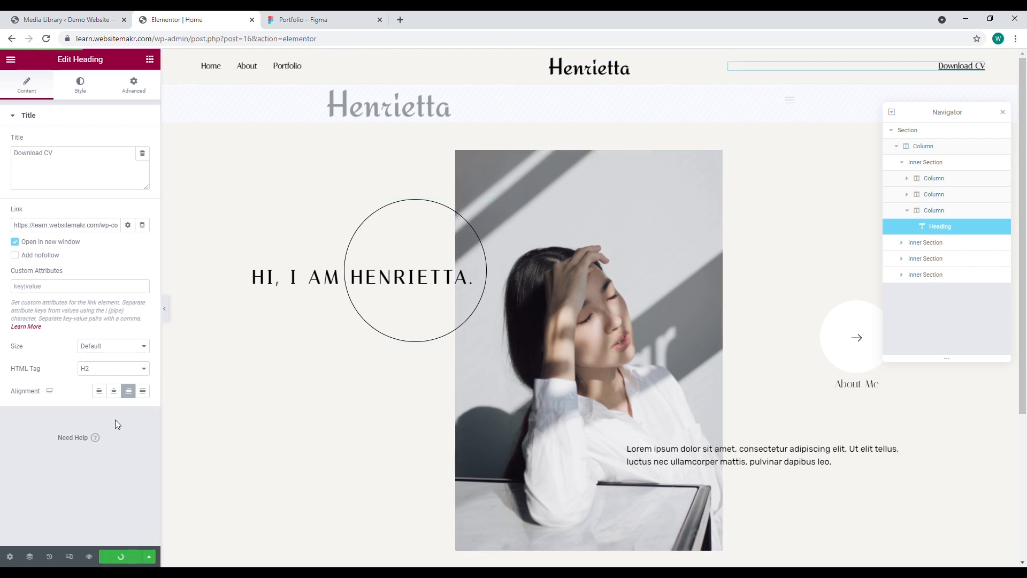
{"action": "left_click", "coordinate": [11, 59]}
{"action": "left_click", "coordinate": [63, 223]}
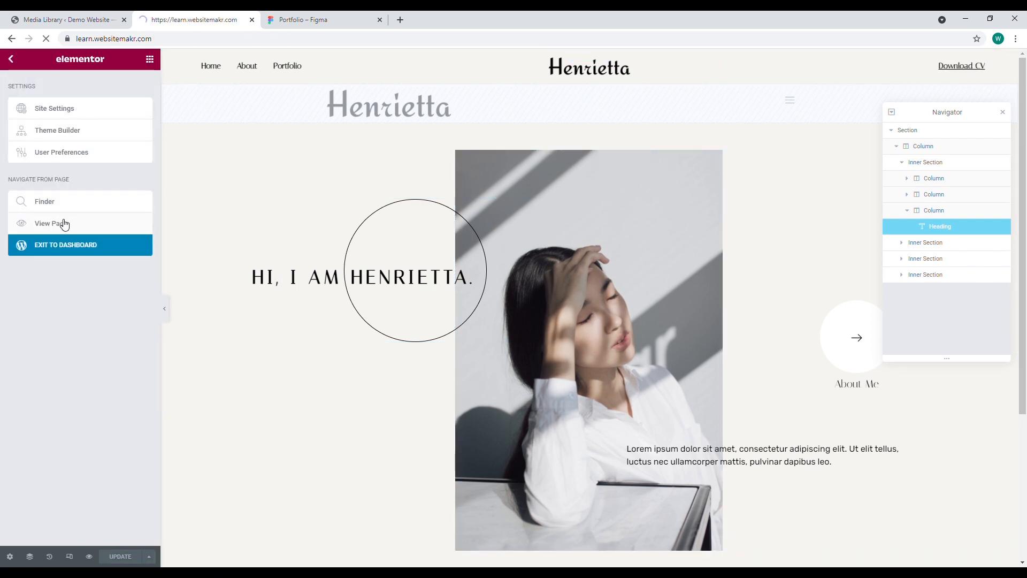
Edit the About page in Elementor, link its Download CV heading to the résumé PDF in a new window, update and view it
{"action": "left_click", "coordinate": [169, 84]}
{"action": "left_click", "coordinate": [293, 58]}
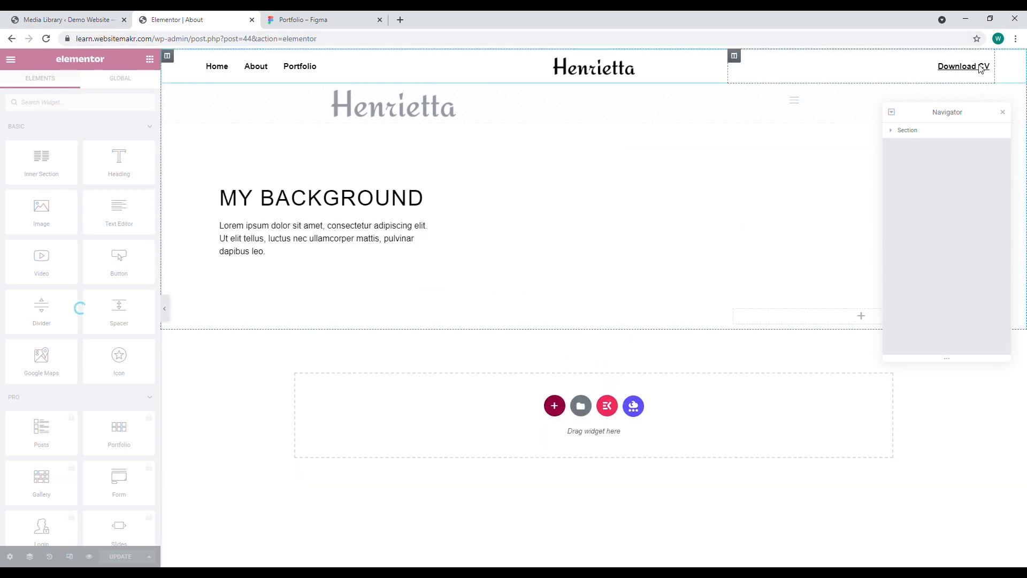
{"action": "left_click", "coordinate": [981, 68]}
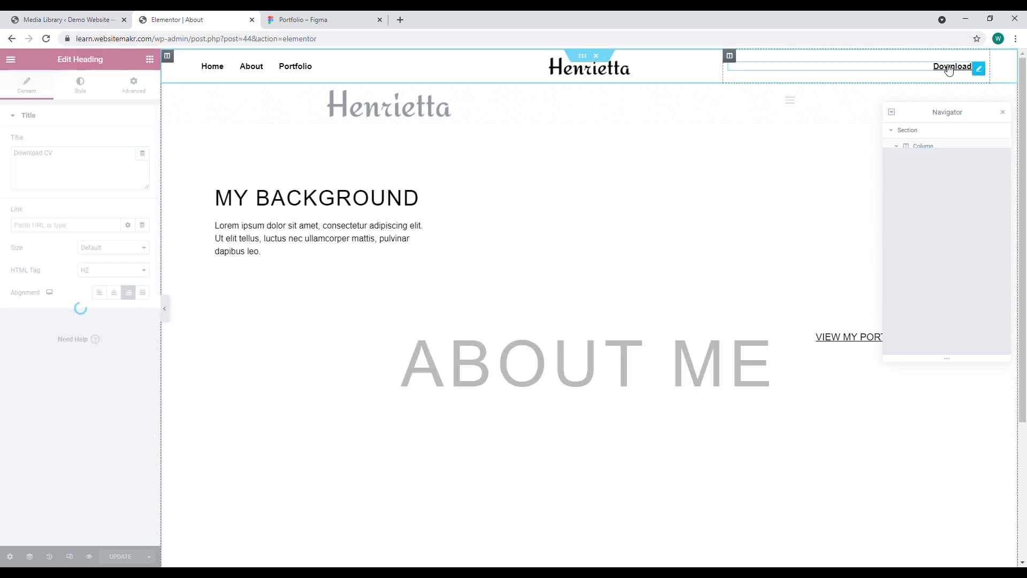
{"action": "left_click", "coordinate": [75, 229]}
{"action": "key", "text": "ctrl+v"}
{"action": "left_click", "coordinate": [128, 225]}
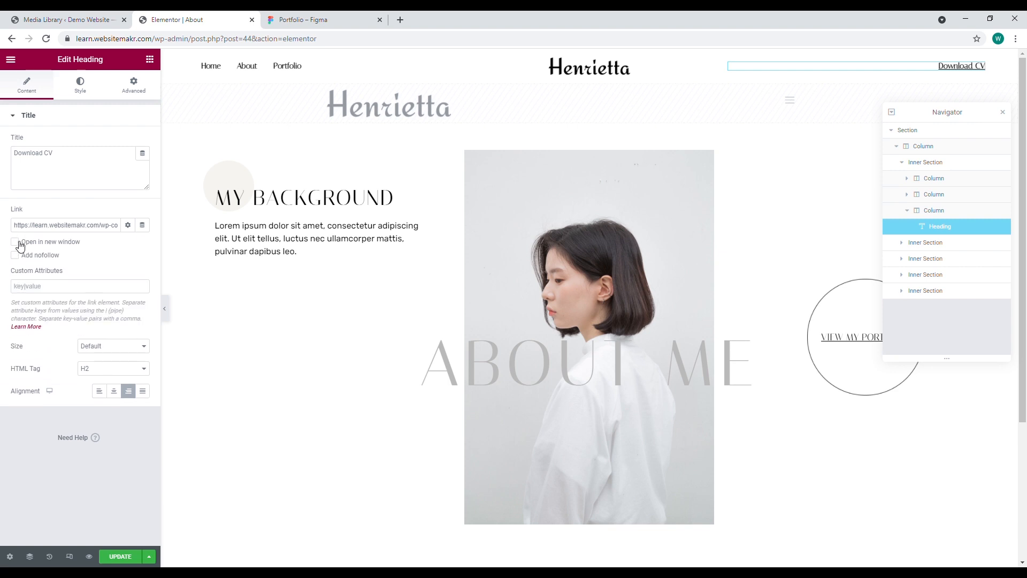
{"action": "key", "text": "ctrl+s"}
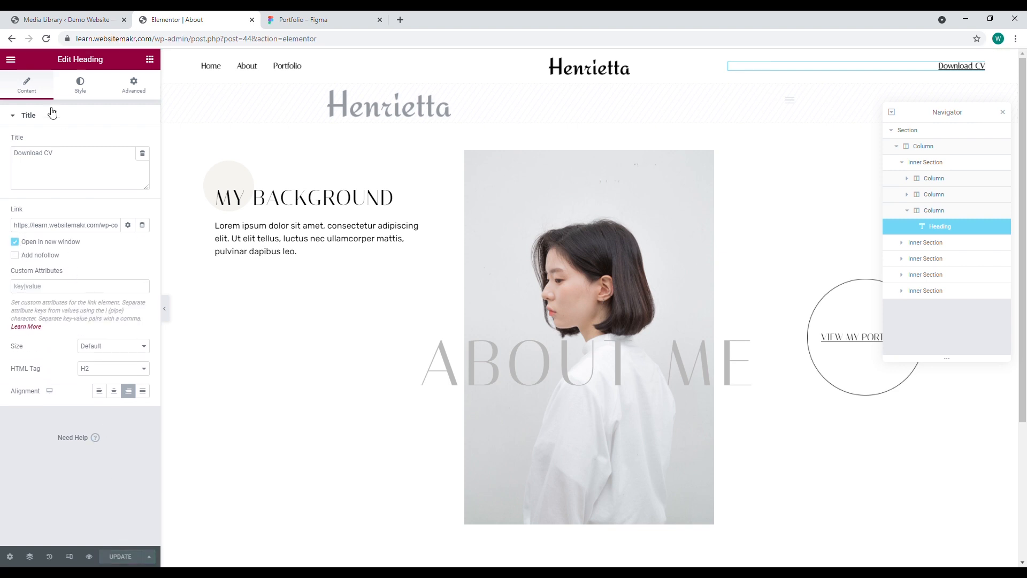
{"action": "left_click", "coordinate": [10, 59]}
{"action": "left_click", "coordinate": [70, 223]}
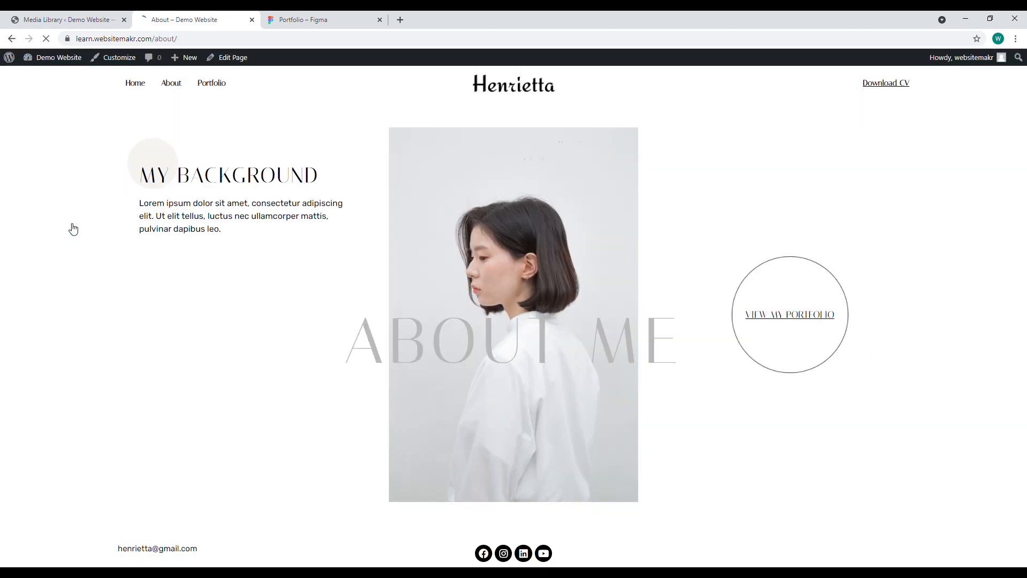
Edit the Portfolio page in Elementor, link its Download CV heading to the résumé PDF in a new window, update and view it
{"action": "left_click", "coordinate": [224, 85]}
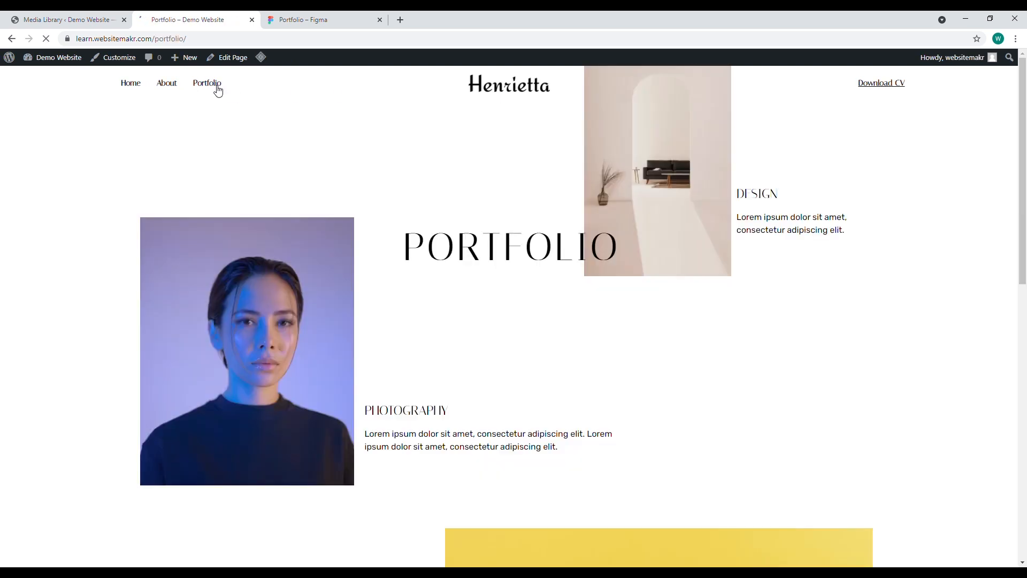
{"action": "left_click", "coordinate": [288, 59]}
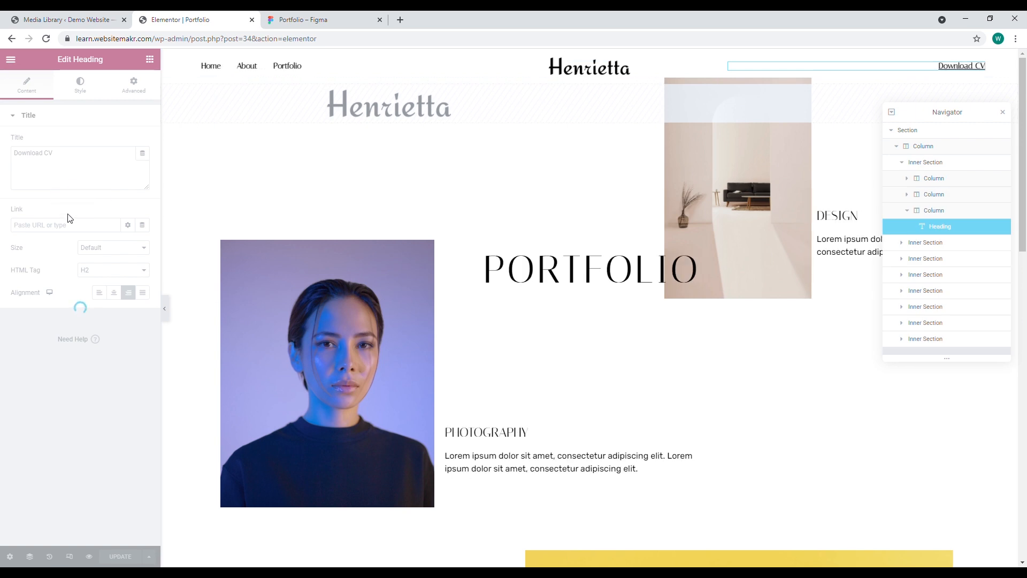
{"action": "left_click", "coordinate": [73, 229]}
{"action": "key", "text": "ctrl+v"}
{"action": "left_click", "coordinate": [128, 224]}
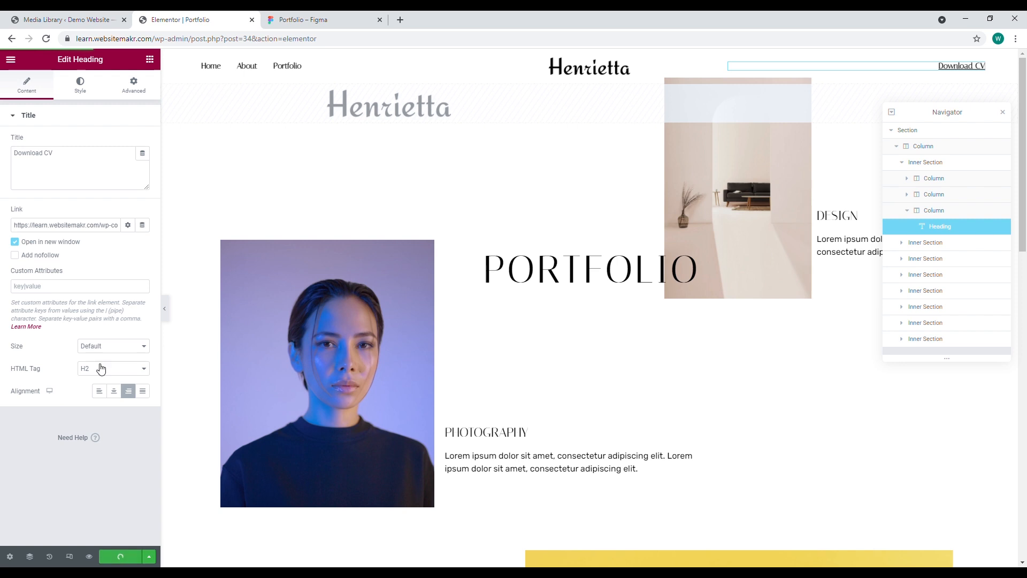
{"action": "left_click", "coordinate": [12, 64]}
{"action": "left_click", "coordinate": [68, 226]}
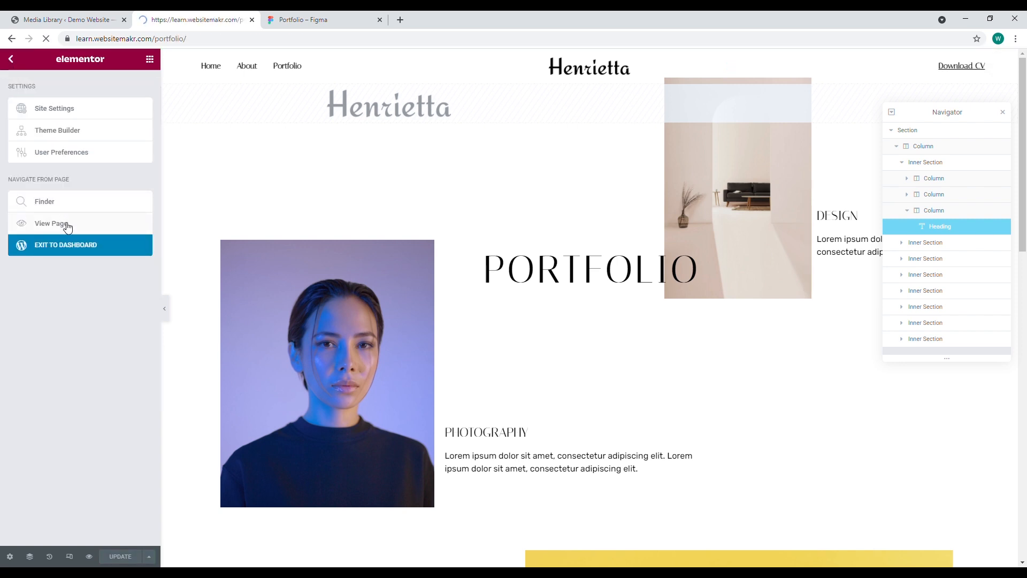
Test the Download CV link on the live Portfolio page, close the PDF and return to the Home page
{"action": "left_click", "coordinate": [865, 84]}
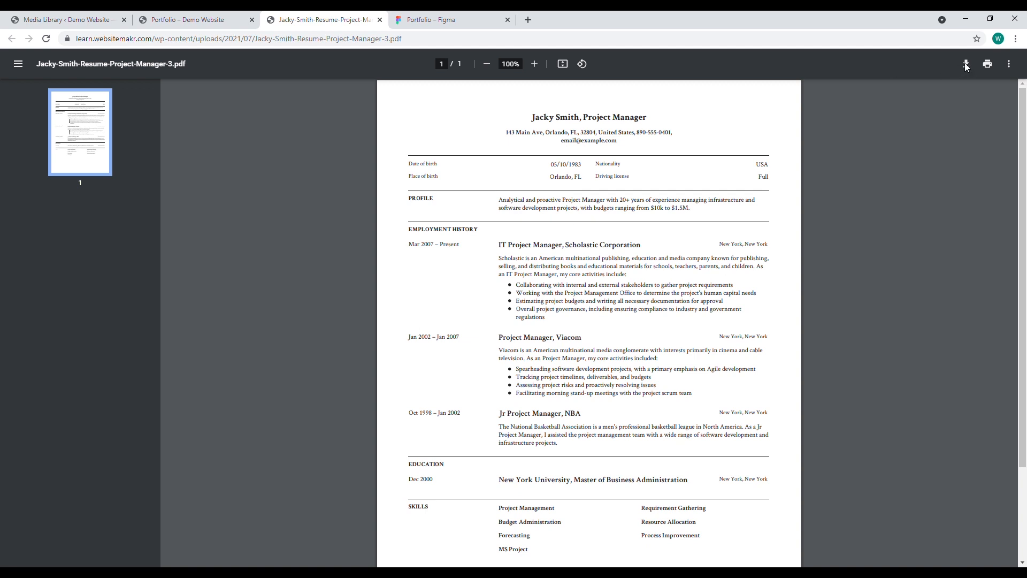
{"action": "left_click", "coordinate": [379, 20]}
{"action": "left_click", "coordinate": [128, 88]}
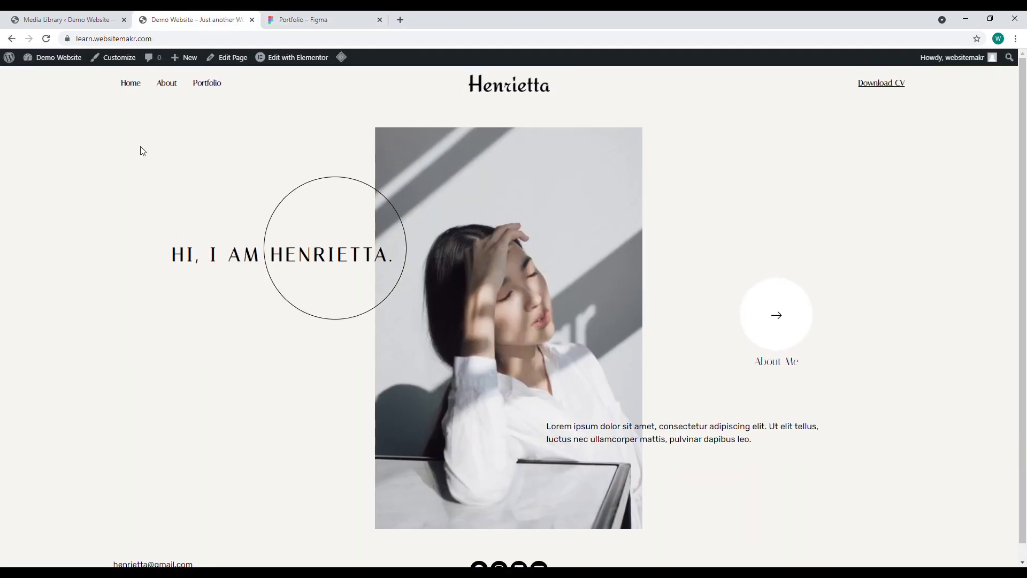
Open the Home page in Elementor's mobile responsive view and check its layout and the mobile menu
{"action": "left_click", "coordinate": [296, 57]}
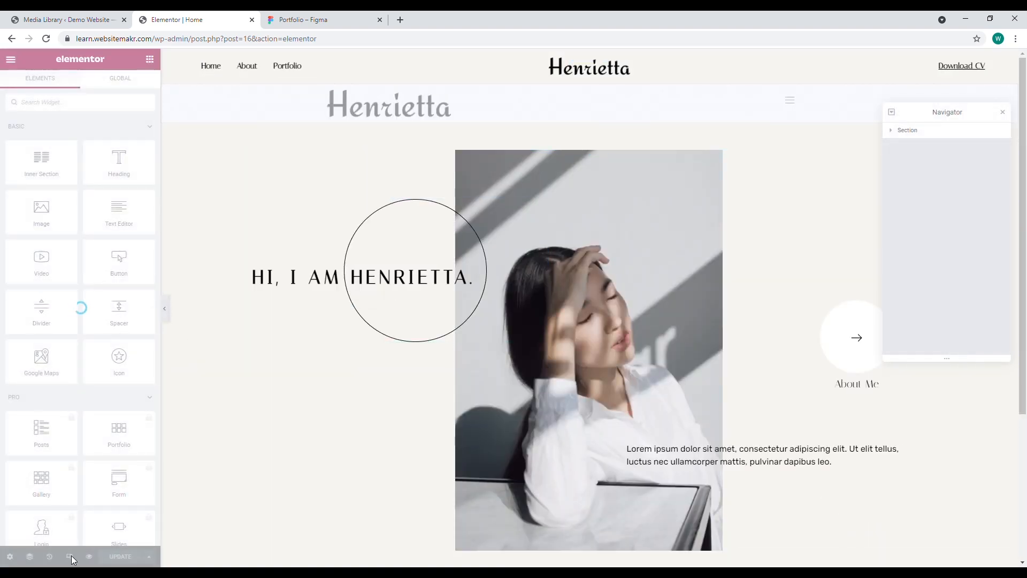
{"action": "left_click", "coordinate": [69, 556]}
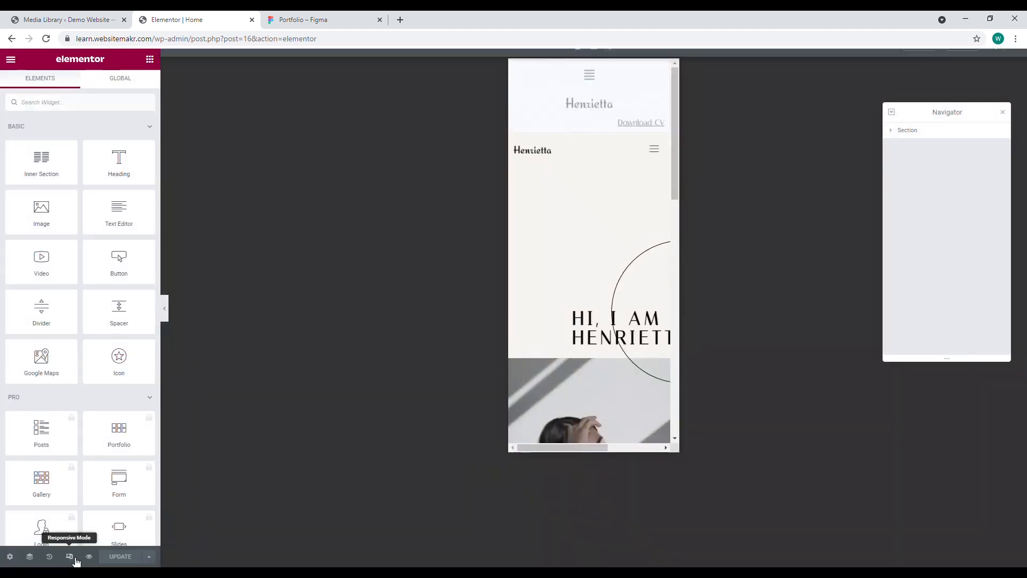
{"action": "left_click", "coordinate": [165, 309]}
{"action": "scroll", "coordinate": [506, 182], "scroll_direction": "down", "scroll_amount": 10}
{"action": "scroll", "coordinate": [511, 240], "scroll_direction": "up", "scroll_amount": 10}
{"action": "left_click", "coordinate": [575, 99]}
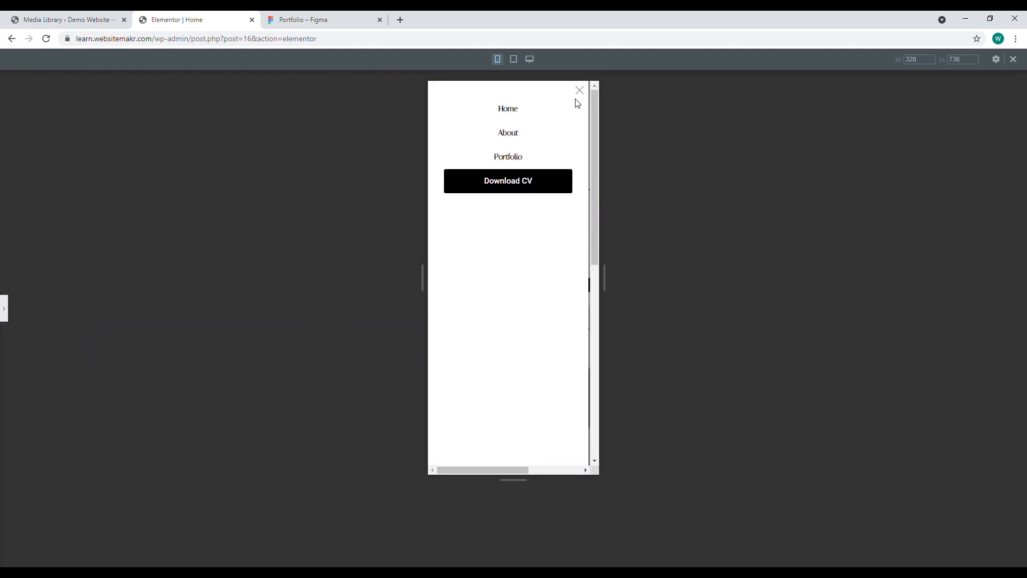
{"action": "left_click", "coordinate": [582, 99]}
{"action": "left_click", "coordinate": [4, 311]}
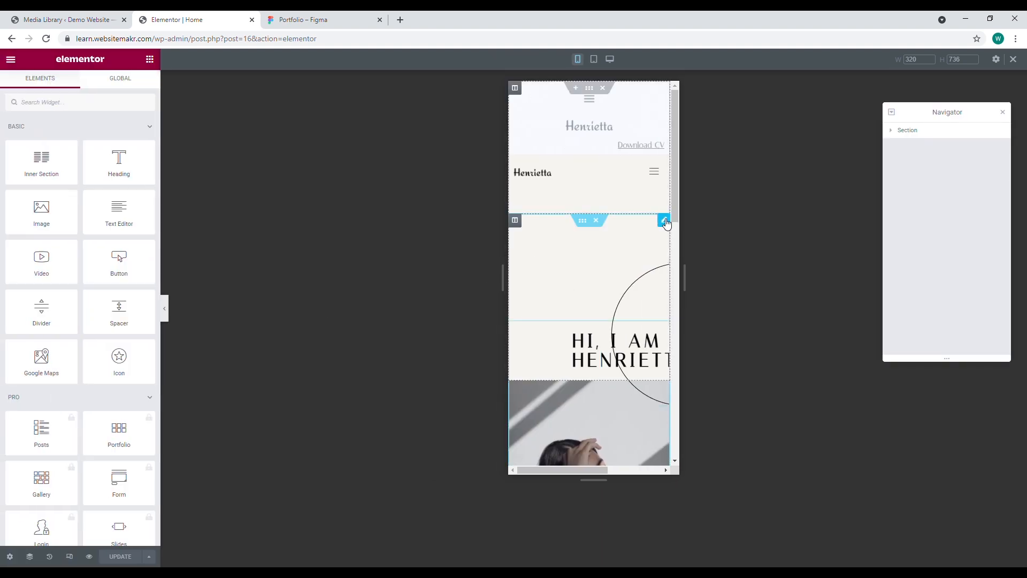
For mobile, set the spacer above the intro heading to 0, centre the heading and set all its padding to 0
{"action": "left_click", "coordinate": [665, 221]}
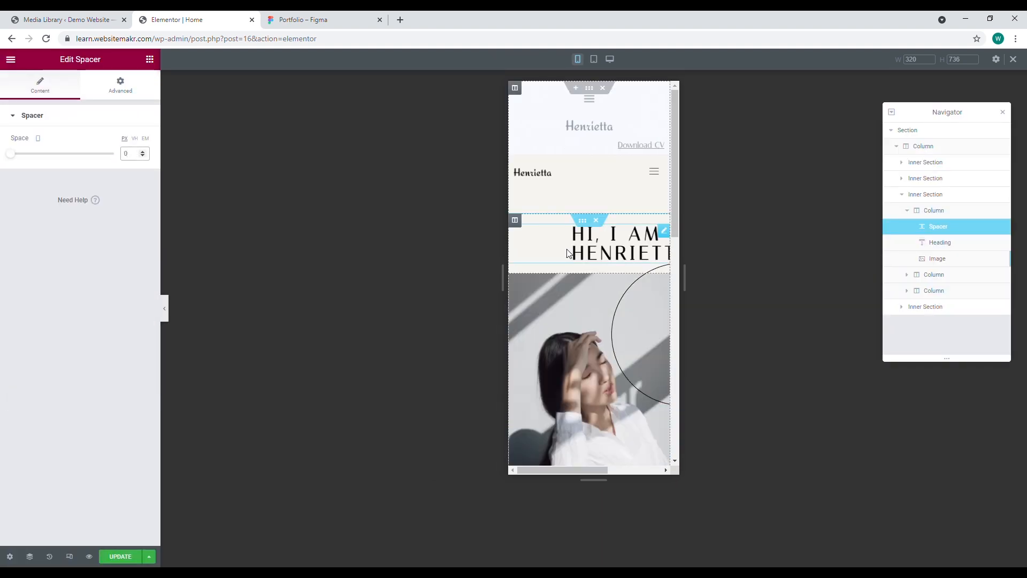
{"action": "left_click", "coordinate": [664, 227]}
{"action": "left_click", "coordinate": [113, 292]}
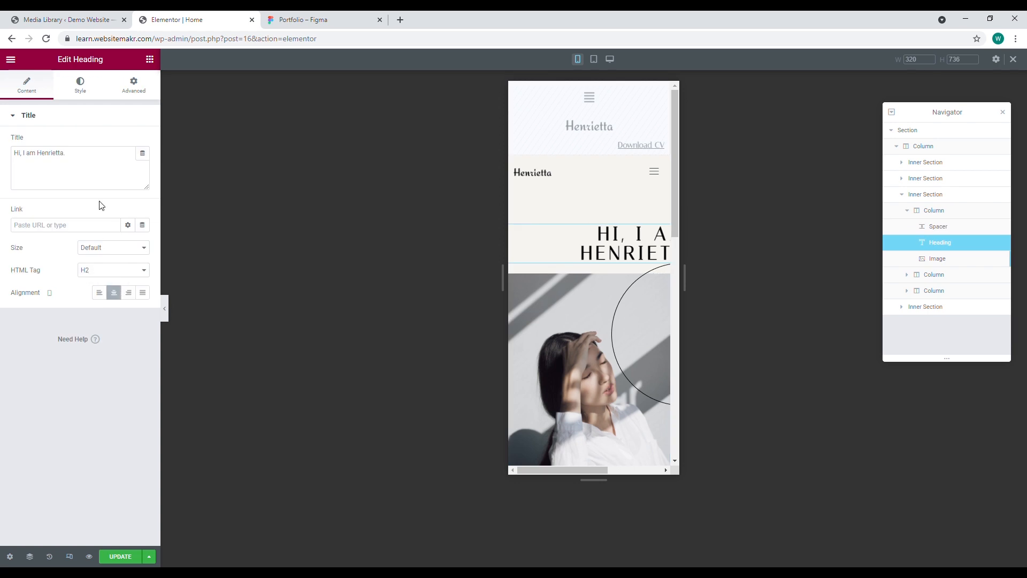
{"action": "left_click", "coordinate": [134, 86]}
{"action": "left_click", "coordinate": [135, 198]}
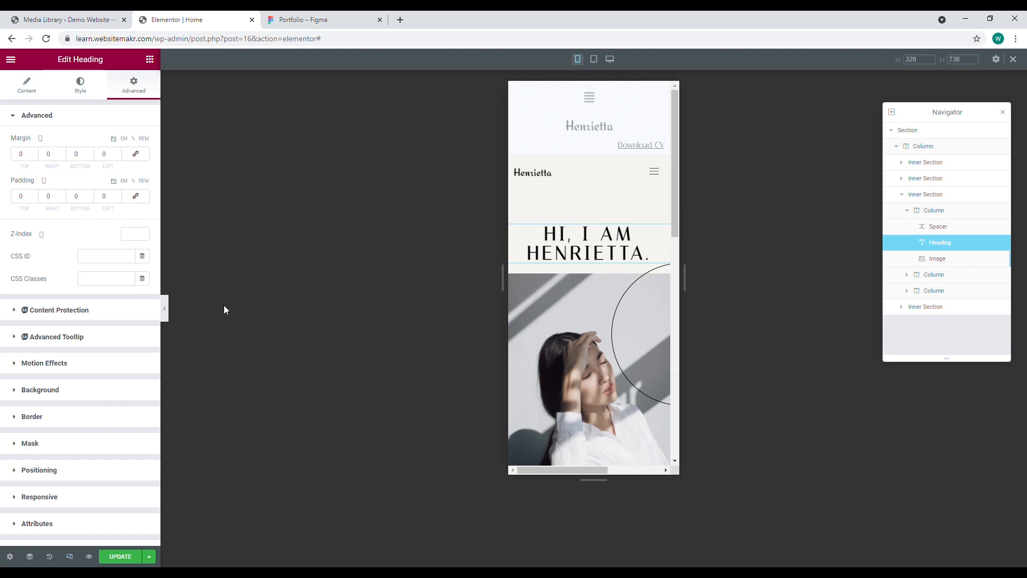
{"action": "left_click", "coordinate": [164, 309]}
{"action": "left_click", "coordinate": [8, 309]}
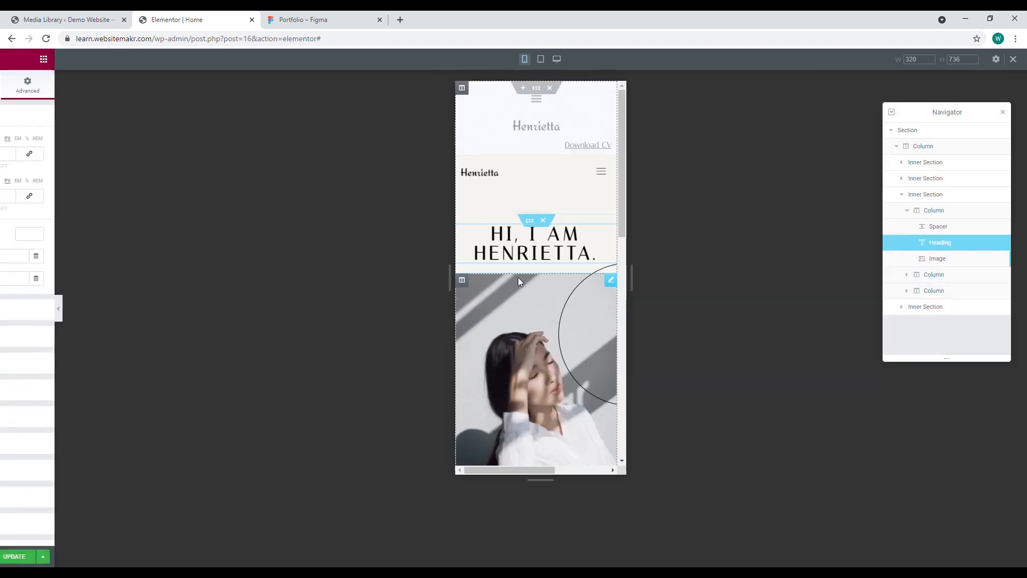
Set the intro heading's mobile bottom padding to 60 px and check the page layout down to the text
{"action": "left_click", "coordinate": [591, 227]}
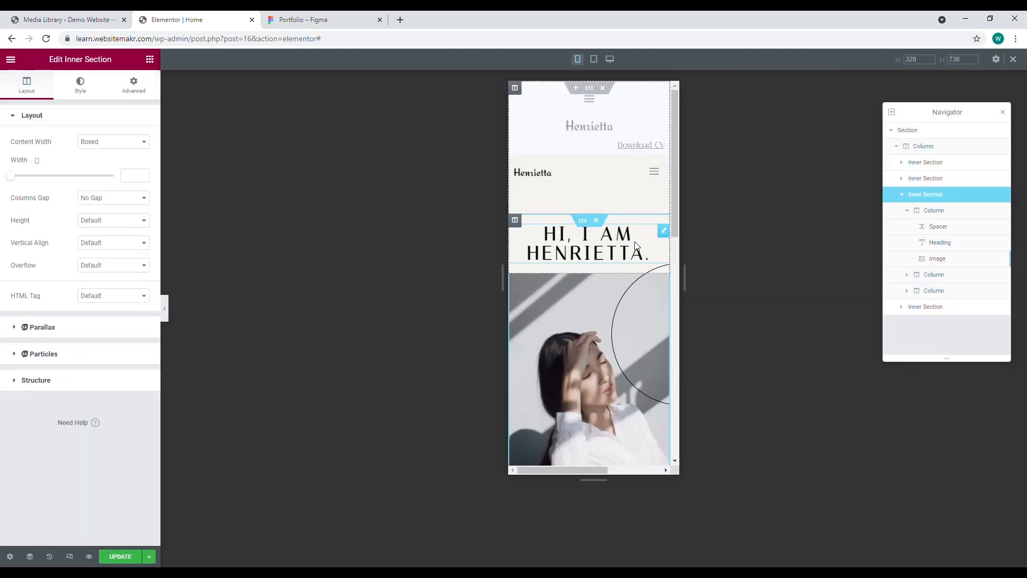
{"action": "left_click", "coordinate": [665, 232]}
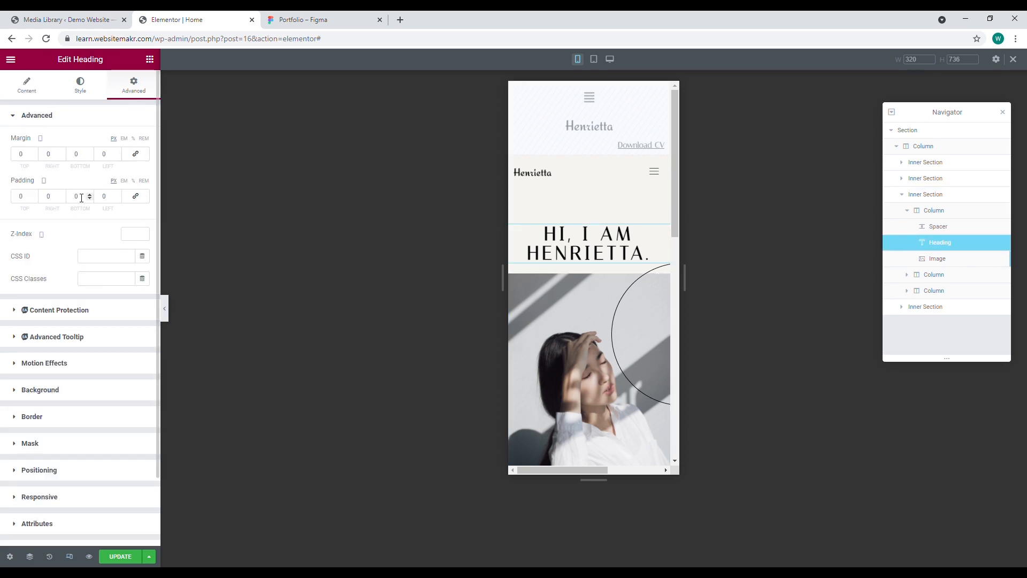
{"action": "type", "text": "60"}
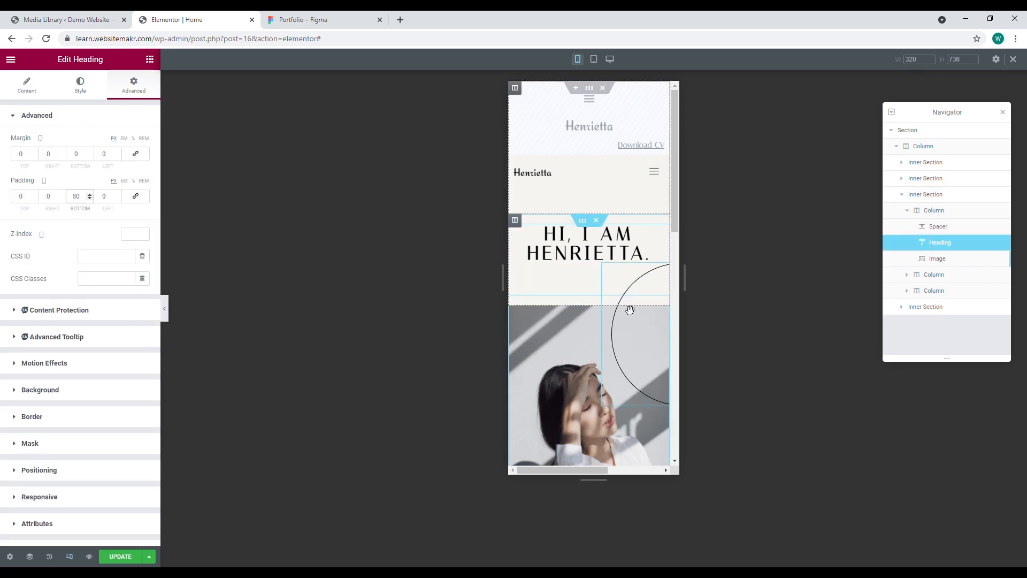
{"action": "left_click", "coordinate": [165, 310]}
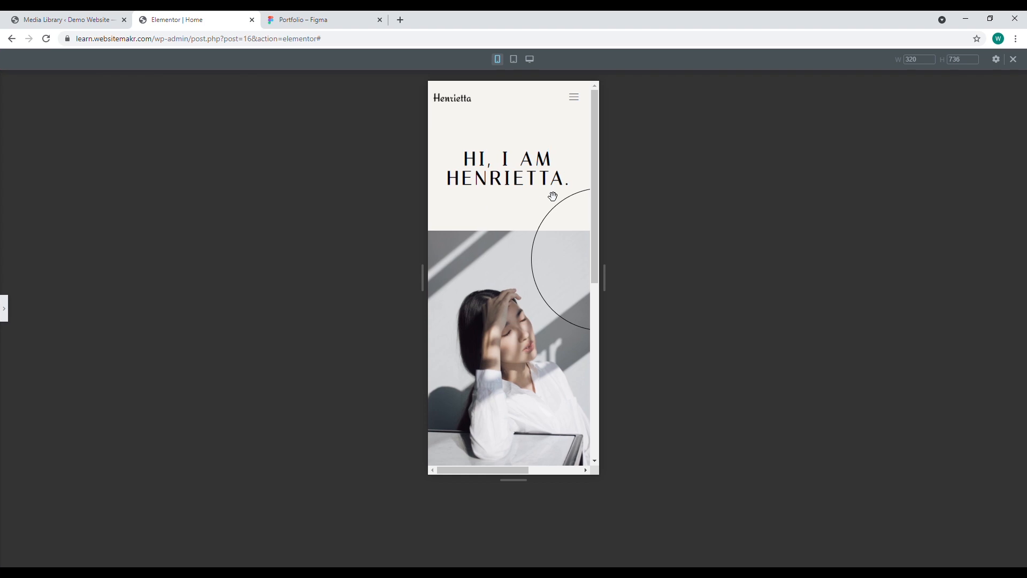
{"action": "scroll", "coordinate": [535, 273], "scroll_direction": "down", "scroll_amount": 3}
{"action": "scroll", "coordinate": [535, 274], "scroll_direction": "down", "scroll_amount": 2}
{"action": "scroll", "coordinate": [432, 261], "scroll_direction": "up", "scroll_amount": 3}
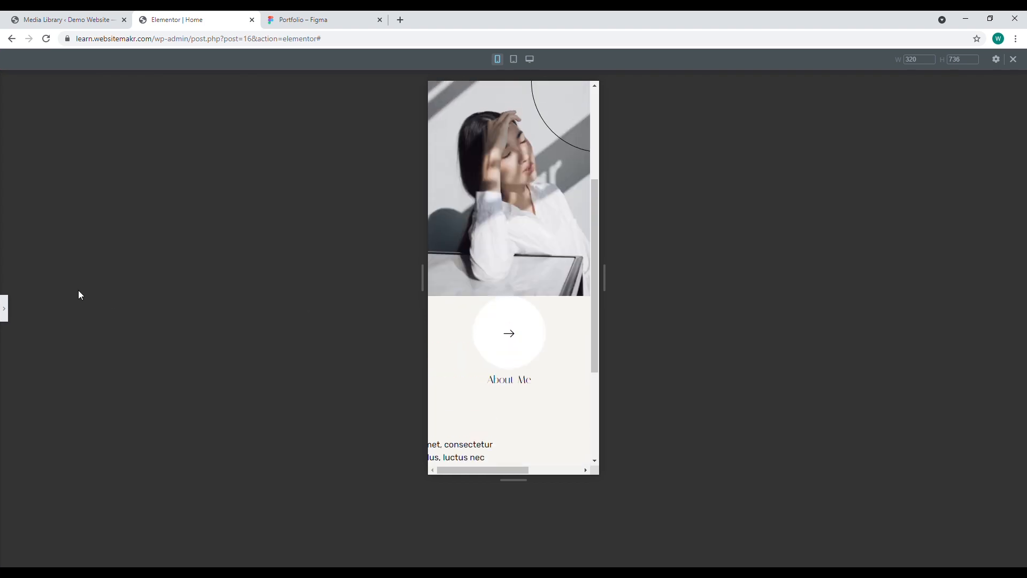
Give the About Me arrow icon a mobile padding of 60 px top and 50 px bottom, and a top margin of 40 px
{"action": "left_click", "coordinate": [8, 309]}
{"action": "left_click", "coordinate": [589, 408]}
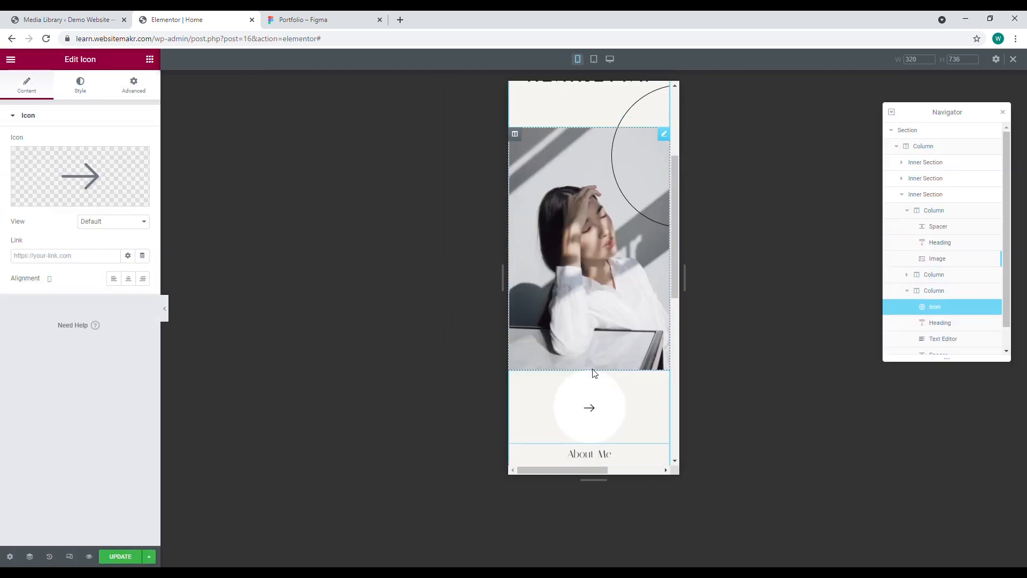
{"action": "left_click", "coordinate": [118, 95]}
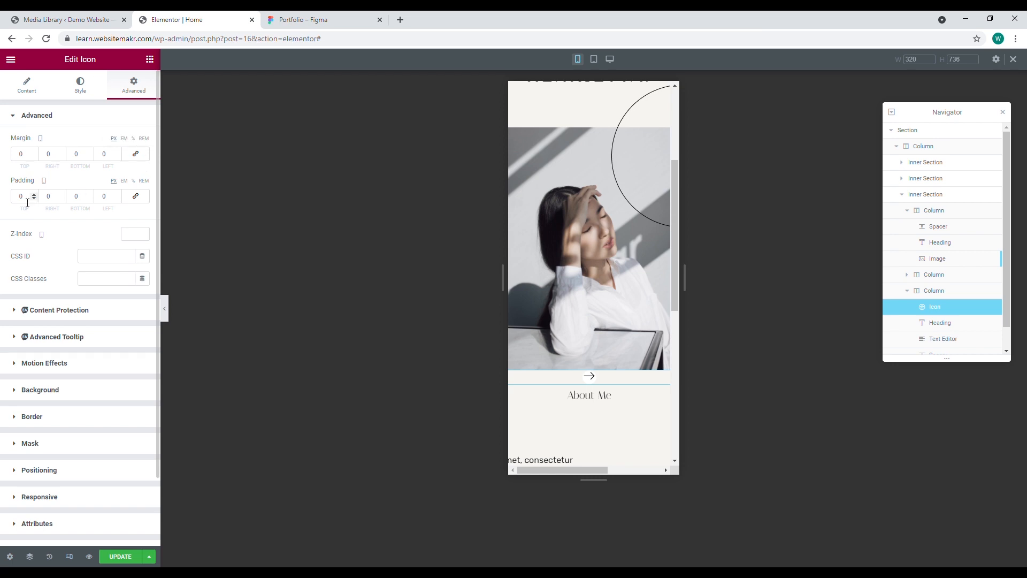
{"action": "type", "text": "5"}
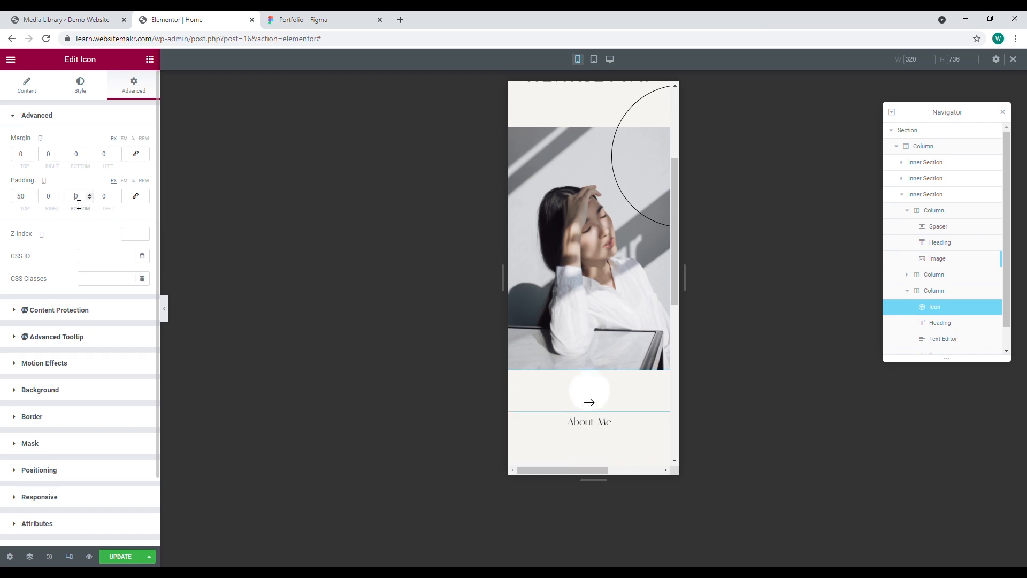
{"action": "type", "text": "5"}
{"action": "type", "text": "60"}
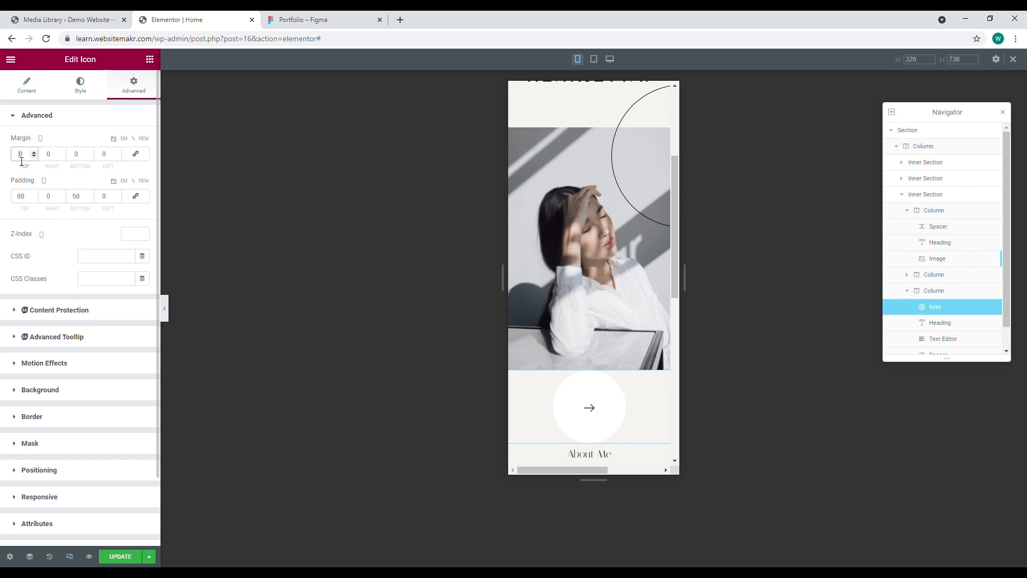
{"action": "type", "text": "40"}
{"action": "scroll", "coordinate": [578, 305], "scroll_direction": "down", "scroll_amount": 3}
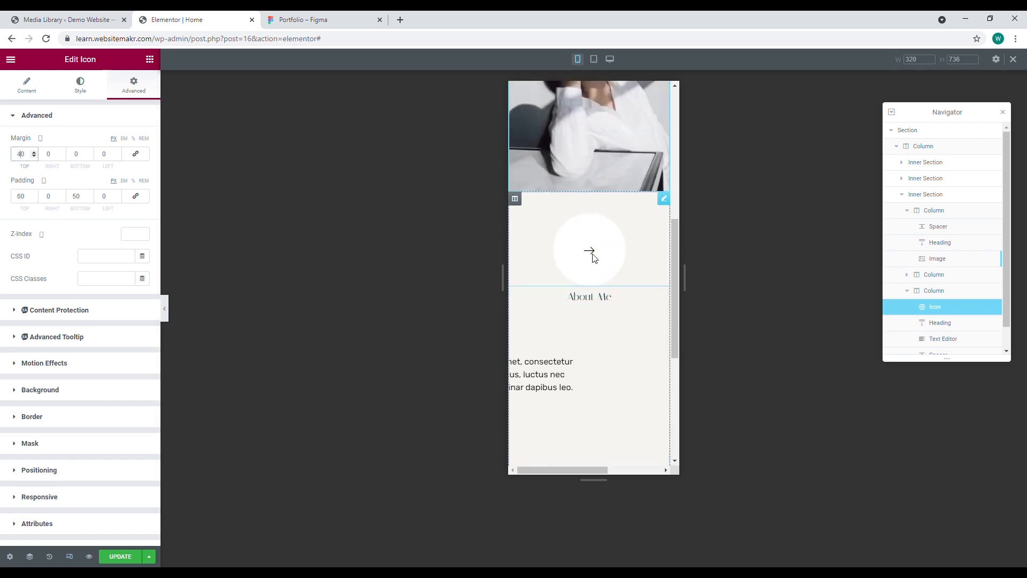
Set the mobile margin and padding of the description text under About Me to 0 on all sides
{"action": "left_click", "coordinate": [664, 320]}
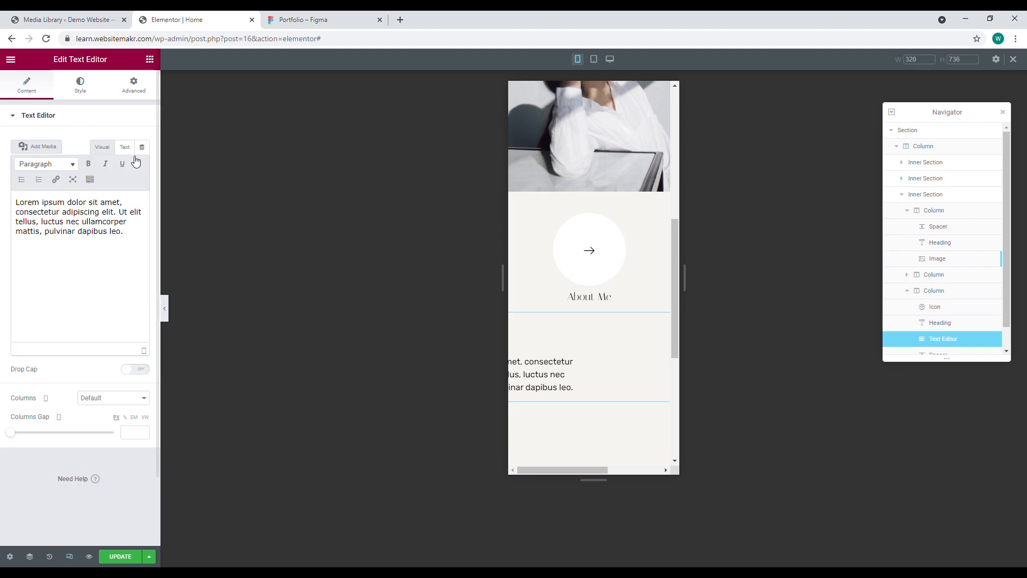
{"action": "left_click", "coordinate": [134, 88]}
{"action": "scroll", "coordinate": [599, 321], "scroll_direction": "down", "scroll_amount": 2}
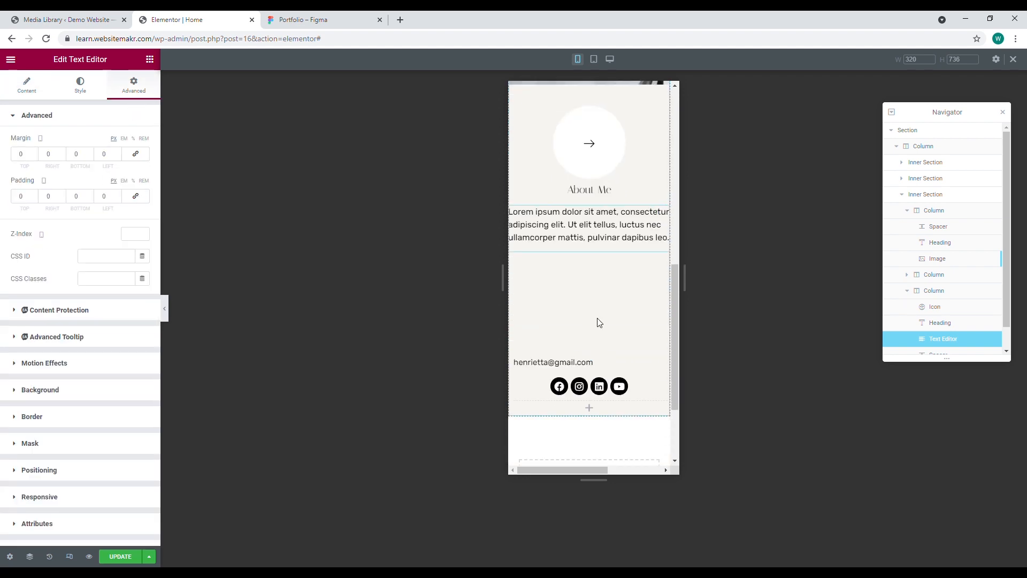
For mobile, set the spacer below the description text to 0 and centre the contact e-mail heading
{"action": "left_click", "coordinate": [662, 268]}
{"action": "scroll", "coordinate": [615, 300], "scroll_direction": "down", "scroll_amount": 1}
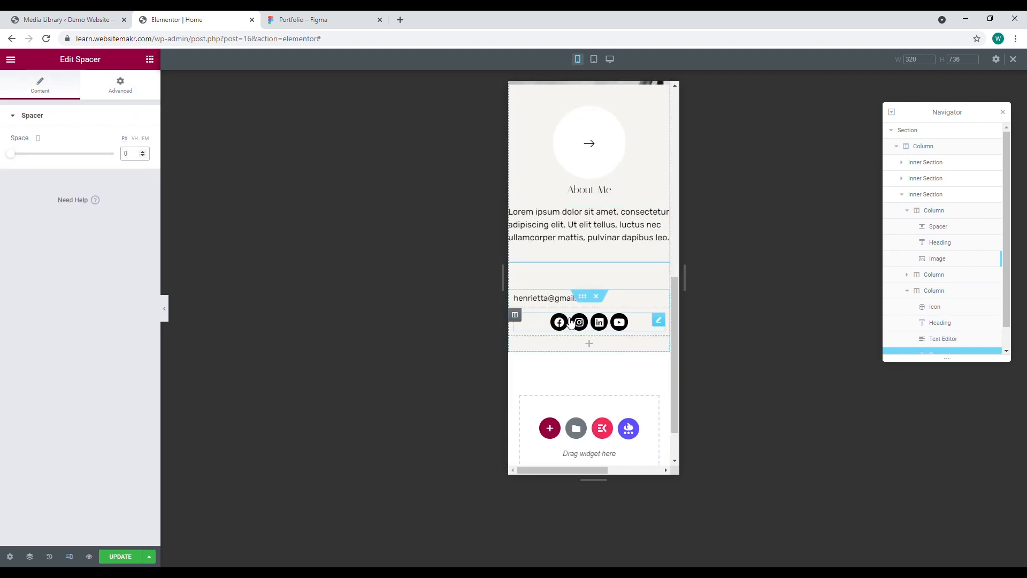
{"action": "left_click", "coordinate": [659, 300]}
{"action": "scroll", "coordinate": [615, 300], "scroll_direction": "up", "scroll_amount": 10}
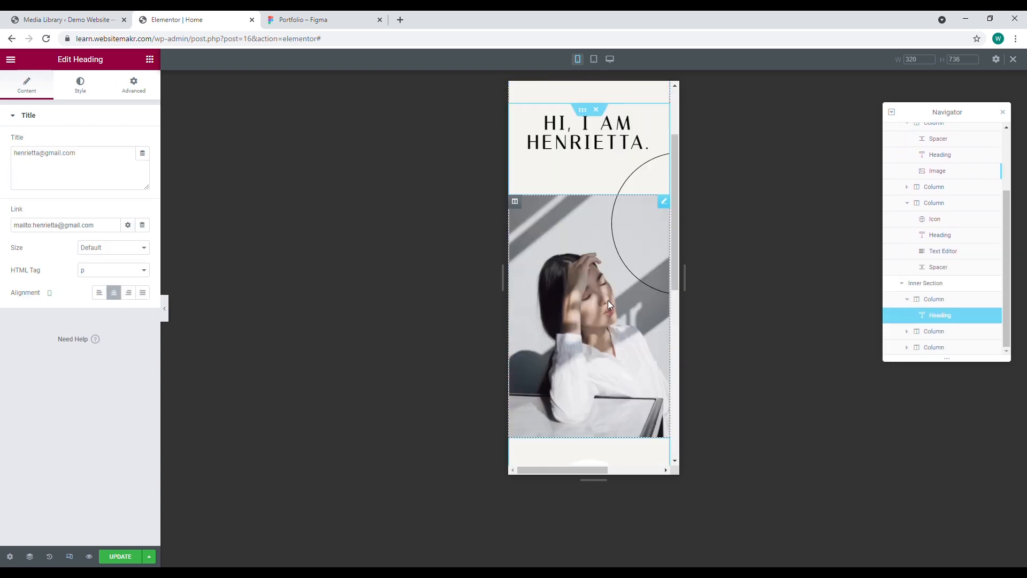
{"action": "left_click", "coordinate": [164, 308]}
{"action": "scroll", "coordinate": [499, 254], "scroll_direction": "down", "scroll_amount": 5}
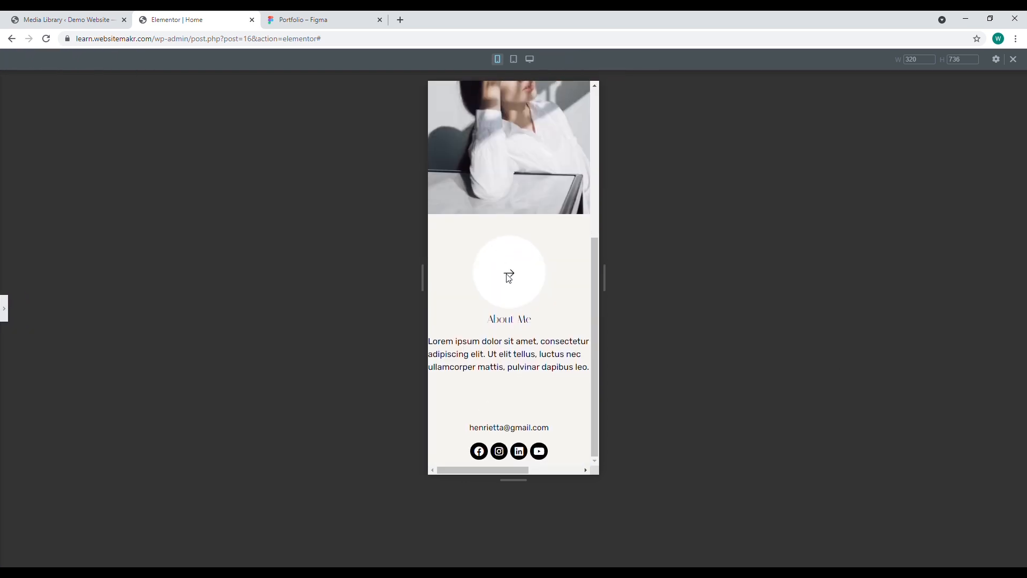
{"action": "scroll", "coordinate": [598, 369], "scroll_direction": "up", "scroll_amount": 5}
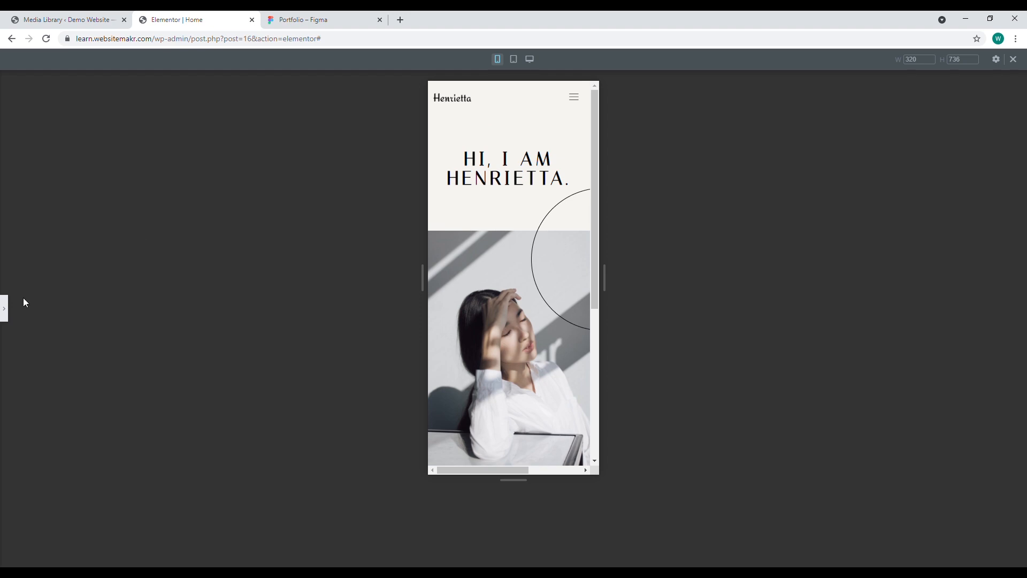
Give the inner section holding the intro heading and photo a mobile padding of 10 px right and left, 0 top and bottom
{"action": "left_click", "coordinate": [5, 308]}
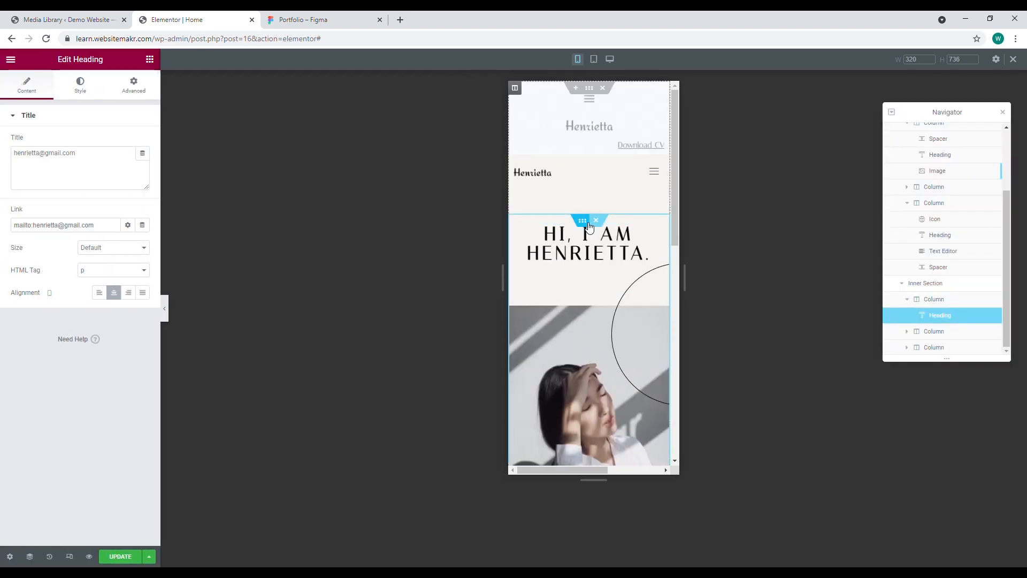
{"action": "left_click", "coordinate": [582, 220]}
{"action": "left_click", "coordinate": [133, 87]}
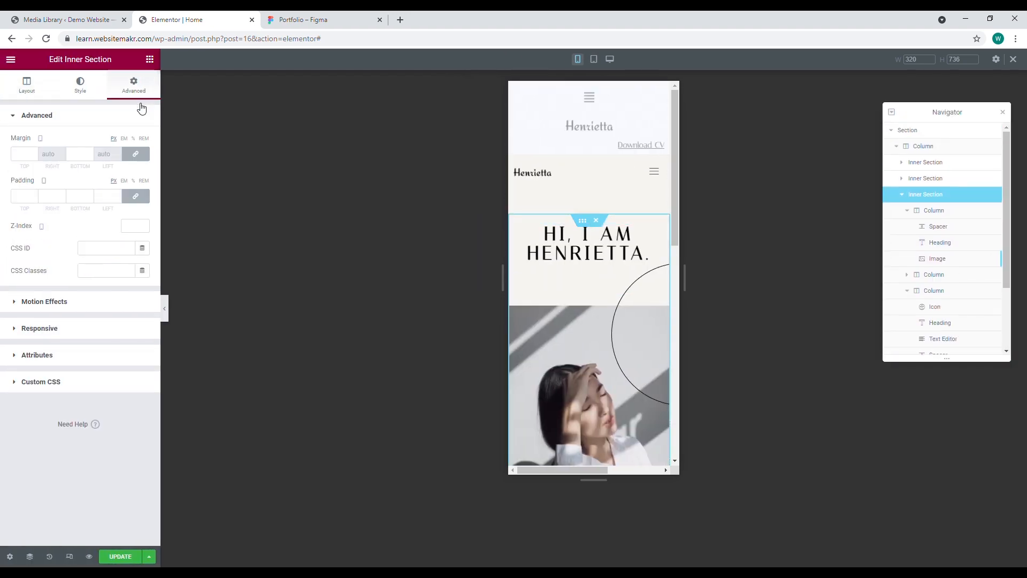
{"action": "left_click", "coordinate": [136, 198]}
{"action": "left_click", "coordinate": [53, 197]}
{"action": "type", "text": "10"}
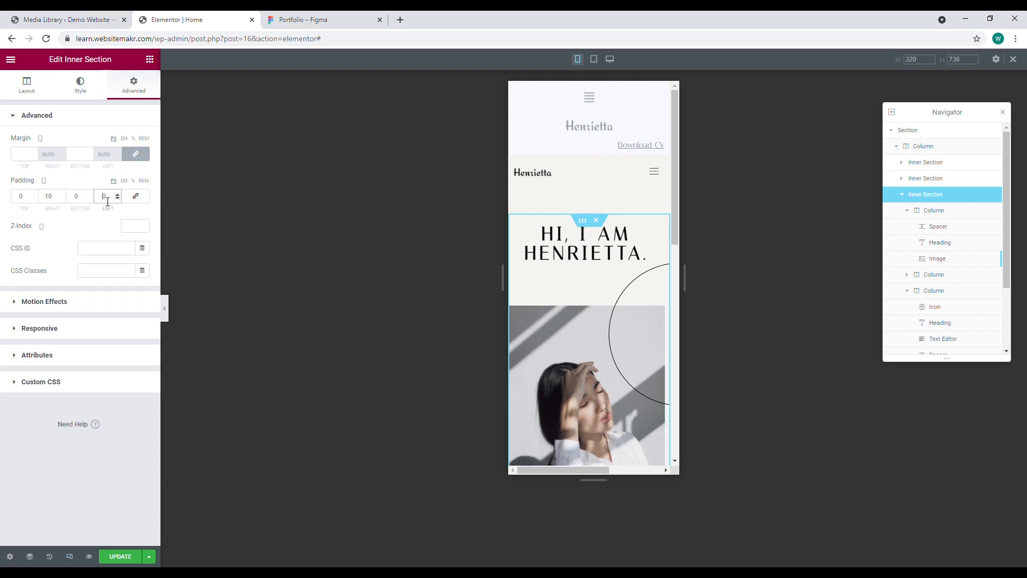
{"action": "type", "text": "1"}
Check the Home page's mobile layout from the intro heading down to the social icons
{"action": "scroll", "coordinate": [543, 309], "scroll_direction": "down", "scroll_amount": 6}
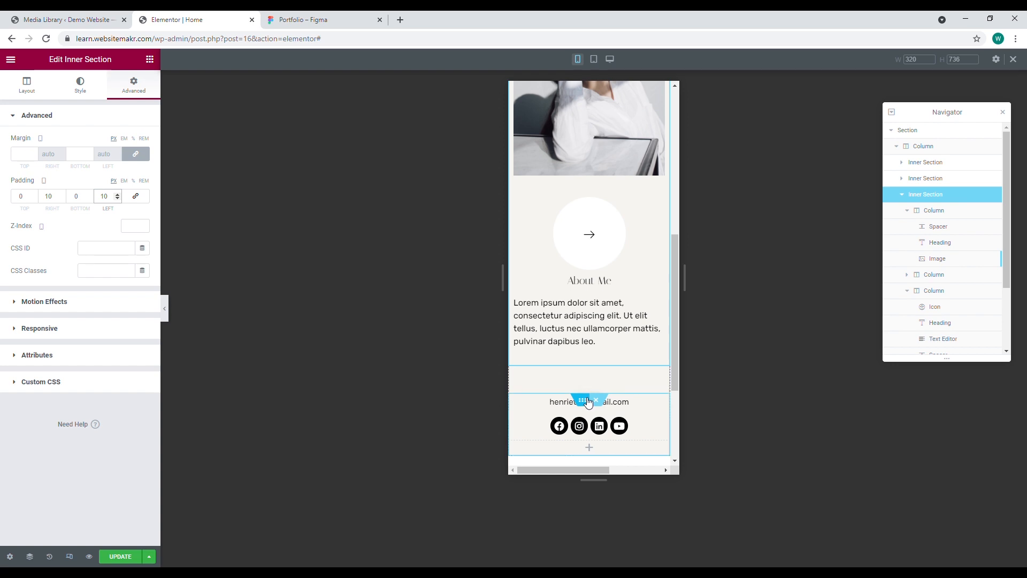
{"action": "scroll", "coordinate": [567, 375], "scroll_direction": "up", "scroll_amount": 3}
{"action": "left_click", "coordinate": [164, 309]}
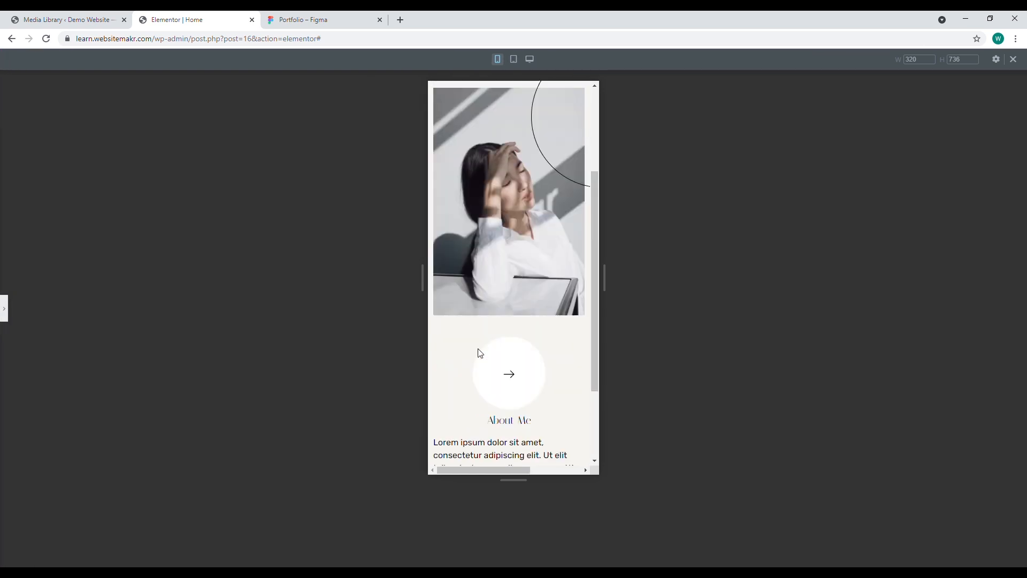
{"action": "scroll", "coordinate": [492, 289], "scroll_direction": "up", "scroll_amount": 3}
{"action": "scroll", "coordinate": [507, 222], "scroll_direction": "down", "scroll_amount": 3}
{"action": "scroll", "coordinate": [517, 232], "scroll_direction": "up", "scroll_amount": 3}
{"action": "scroll", "coordinate": [482, 262], "scroll_direction": "down", "scroll_amount": 1}
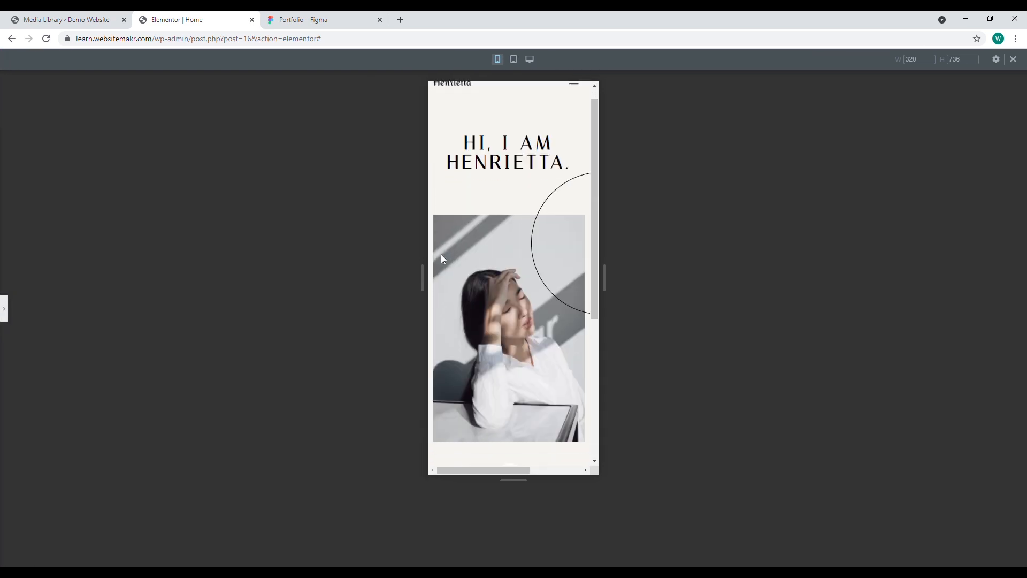
{"action": "scroll", "coordinate": [442, 259], "scroll_direction": "down", "scroll_amount": 5}
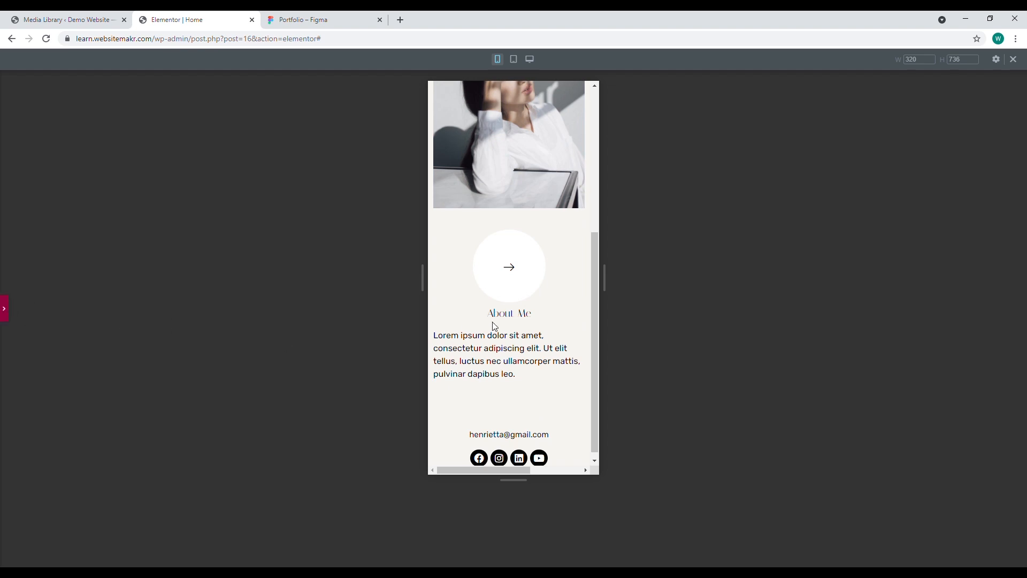
Centre the description text under About Me for mobile
{"action": "left_click", "coordinate": [4, 308]}
{"action": "left_click", "coordinate": [658, 412]}
{"action": "left_click", "coordinate": [38, 89]}
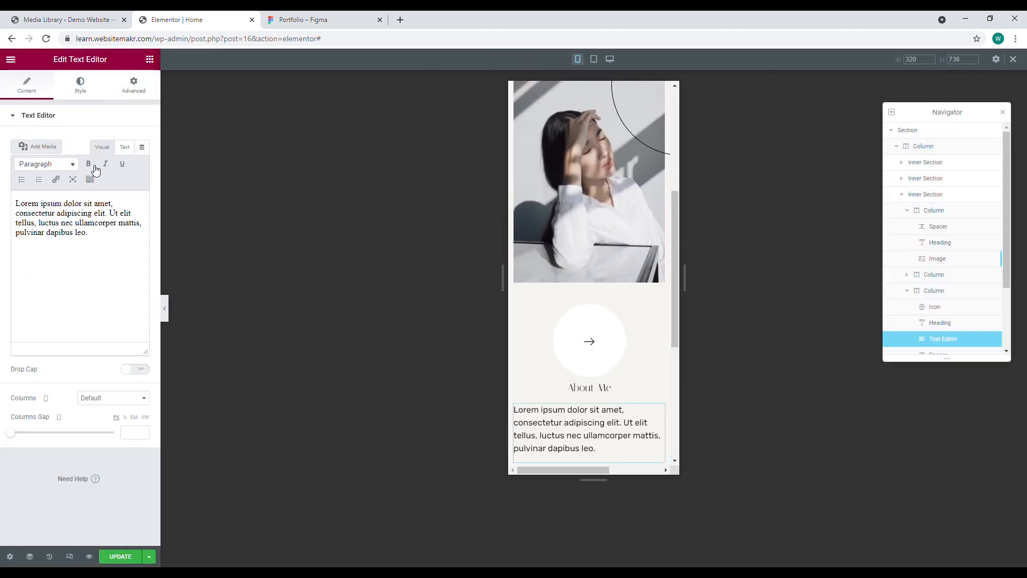
{"action": "left_click", "coordinate": [80, 88]}
{"action": "left_click", "coordinate": [114, 142]}
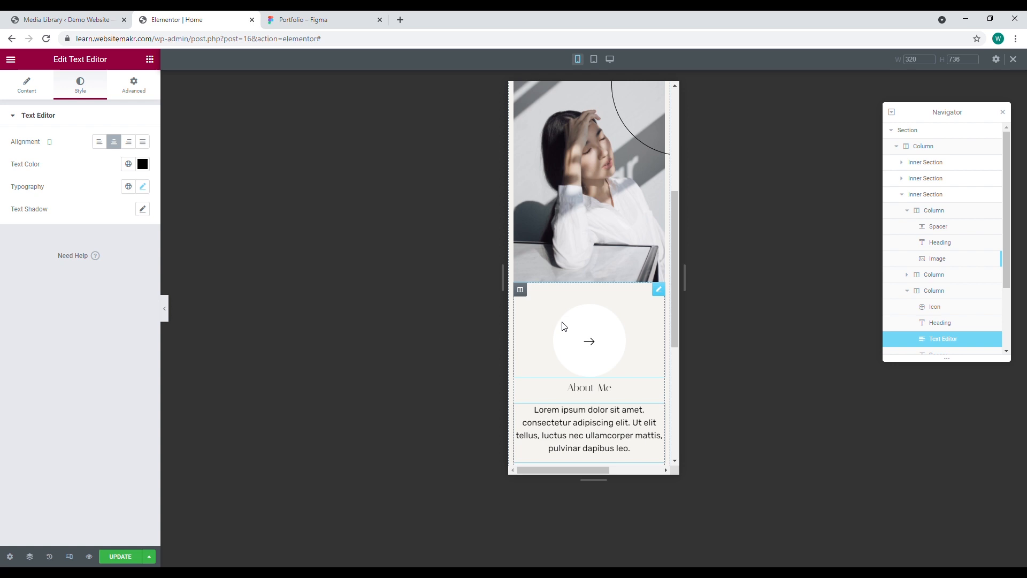
Set the description text's mobile font size to 15 px and update the Home page
{"action": "left_click", "coordinate": [142, 187]}
{"action": "left_click", "coordinate": [127, 271]}
{"action": "type", "text": "15"}
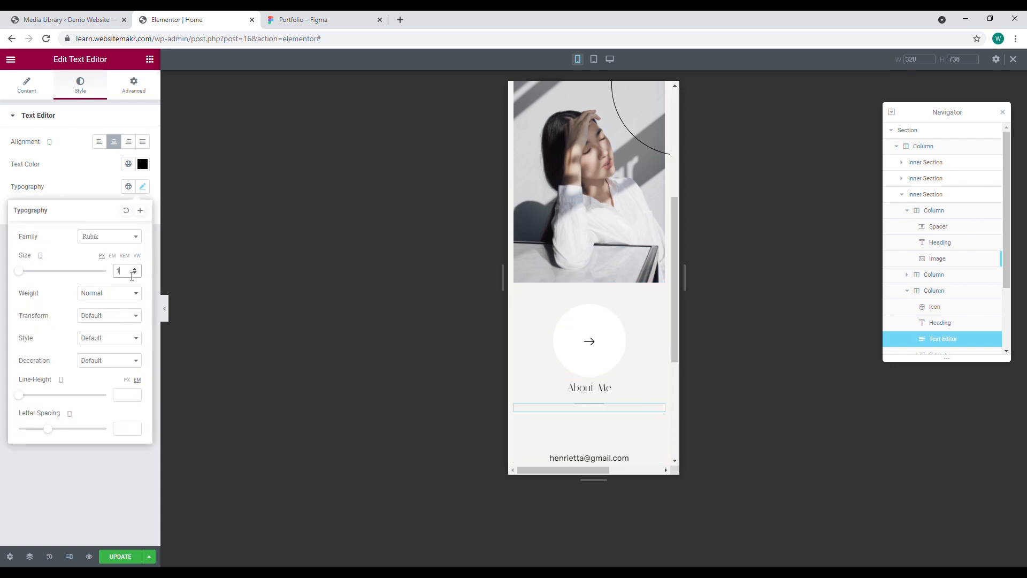
{"action": "scroll", "coordinate": [595, 239], "scroll_direction": "down", "scroll_amount": 2}
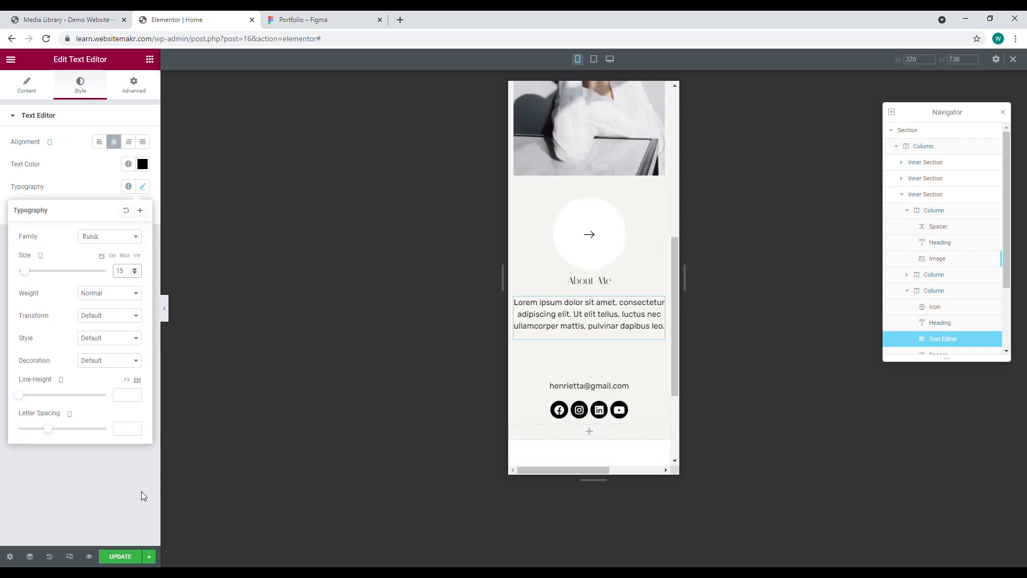
{"action": "left_click", "coordinate": [121, 556]}
{"action": "left_click", "coordinate": [70, 556]}
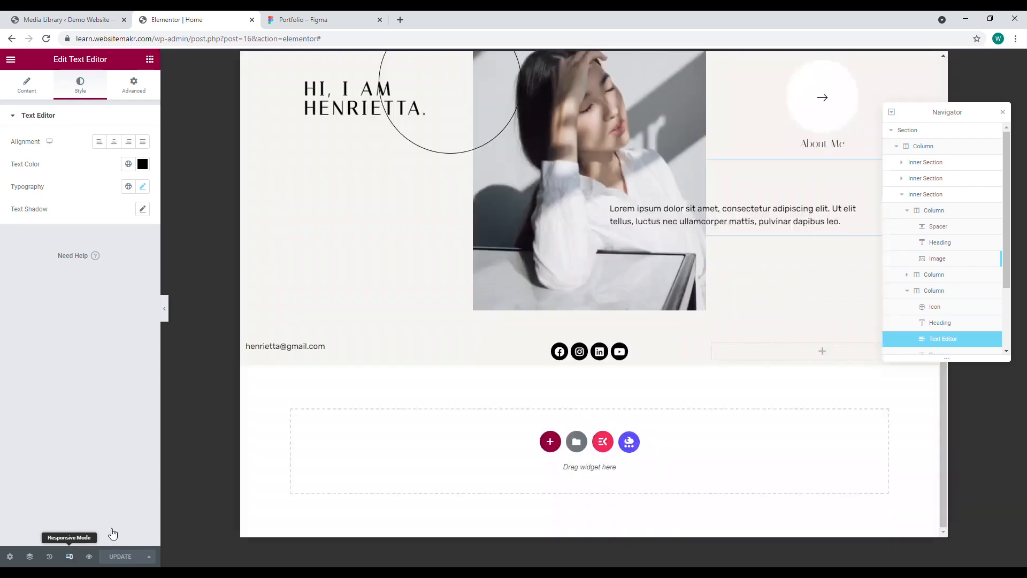
{"action": "left_click", "coordinate": [868, 135]}
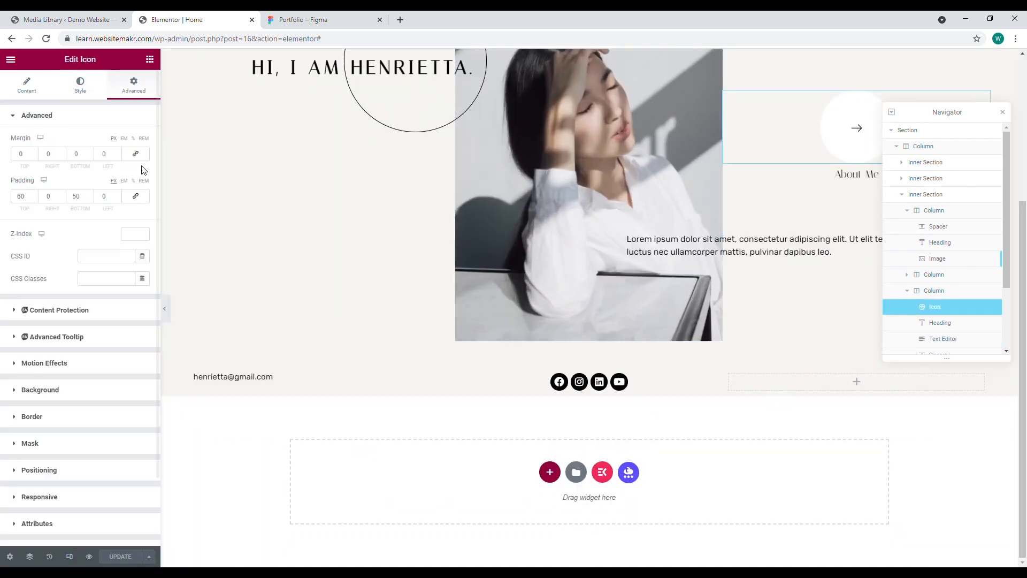
{"action": "left_click", "coordinate": [28, 84]}
{"action": "left_click", "coordinate": [163, 43]}
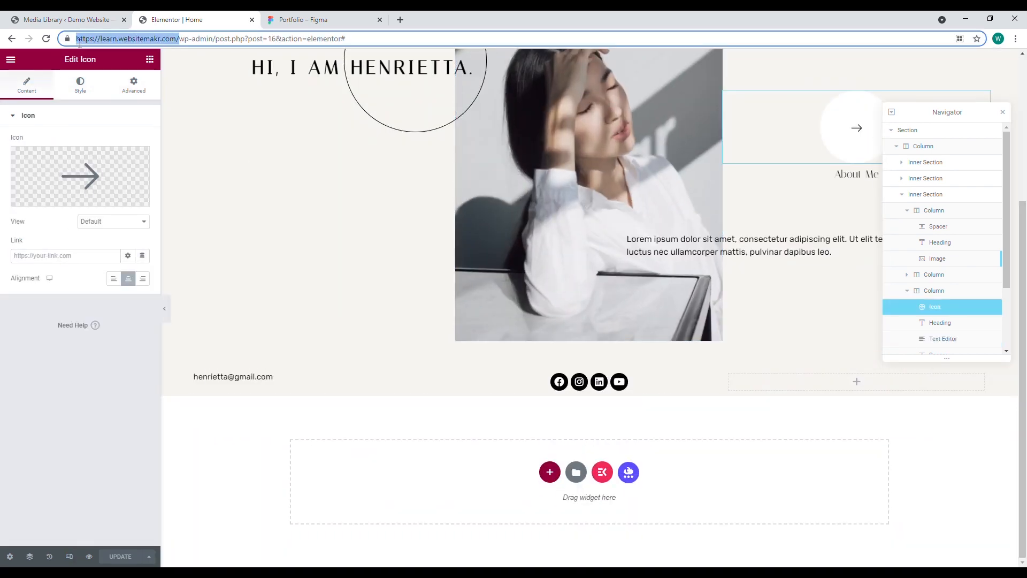
{"action": "left_click", "coordinate": [52, 259]}
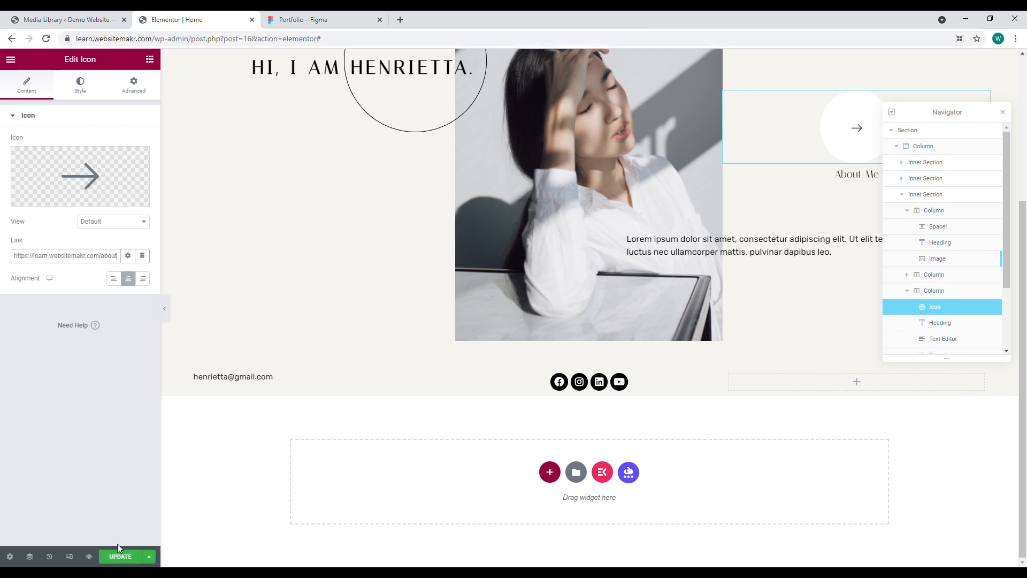
{"action": "left_click", "coordinate": [127, 255]}
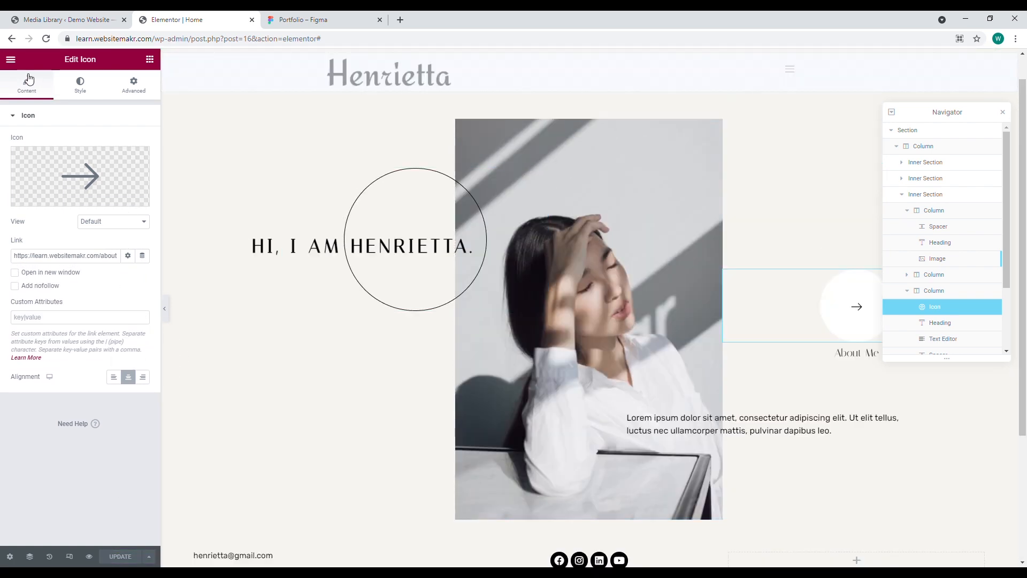
Open the About page in Elementor's mobile responsive view and check its layout
{"action": "left_click", "coordinate": [11, 59]}
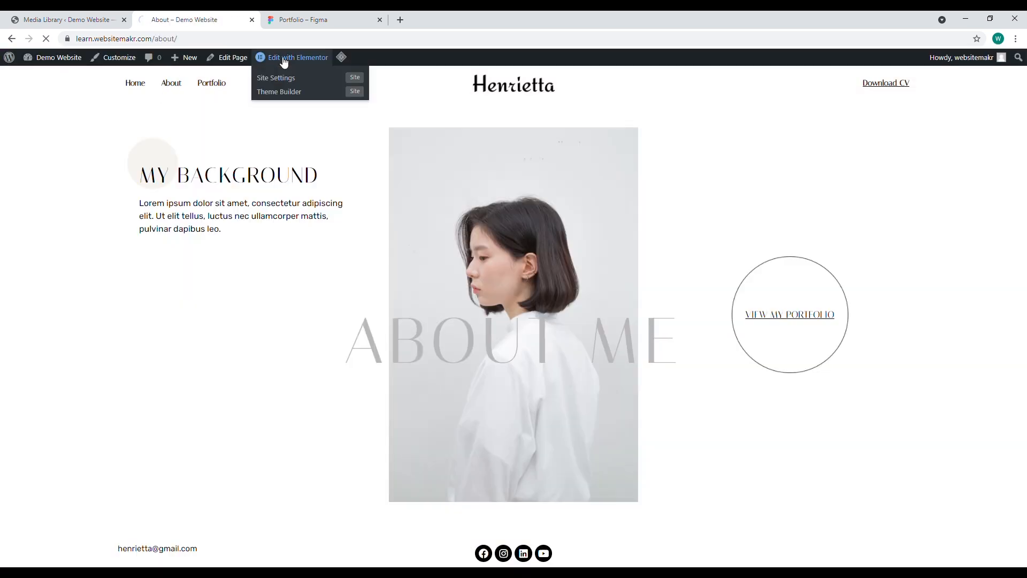
{"action": "left_click", "coordinate": [284, 59]}
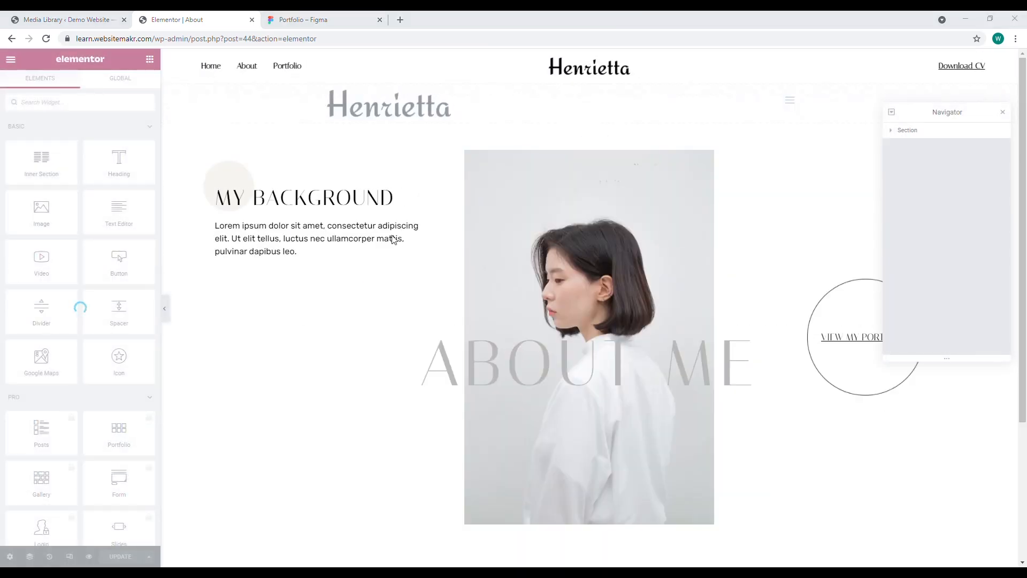
{"action": "left_click", "coordinate": [69, 557]}
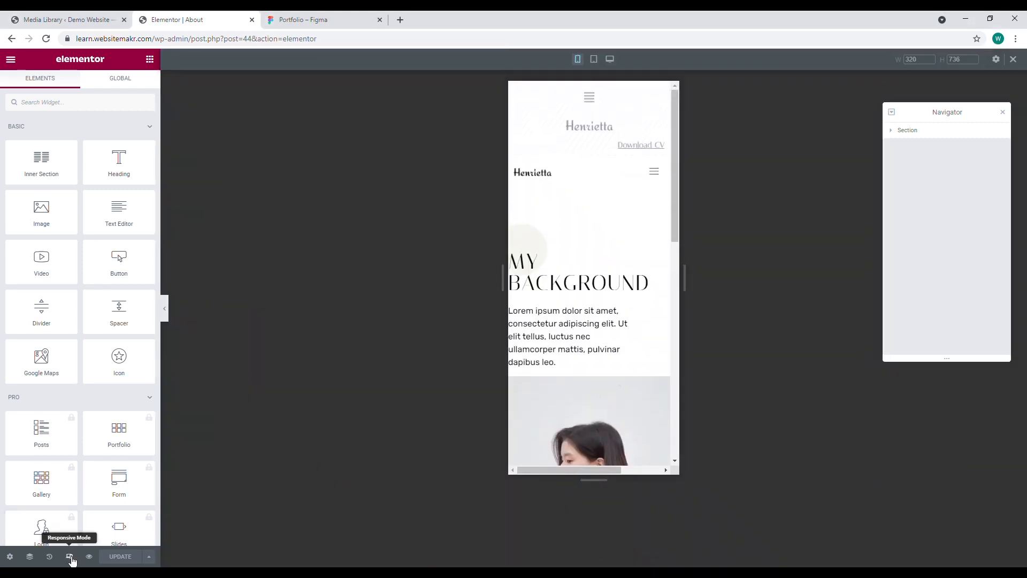
{"action": "left_click", "coordinate": [169, 311]}
{"action": "scroll", "coordinate": [503, 266], "scroll_direction": "down", "scroll_amount": 5}
{"action": "scroll", "coordinate": [501, 265], "scroll_direction": "up", "scroll_amount": 5}
{"action": "left_click", "coordinate": [5, 305]}
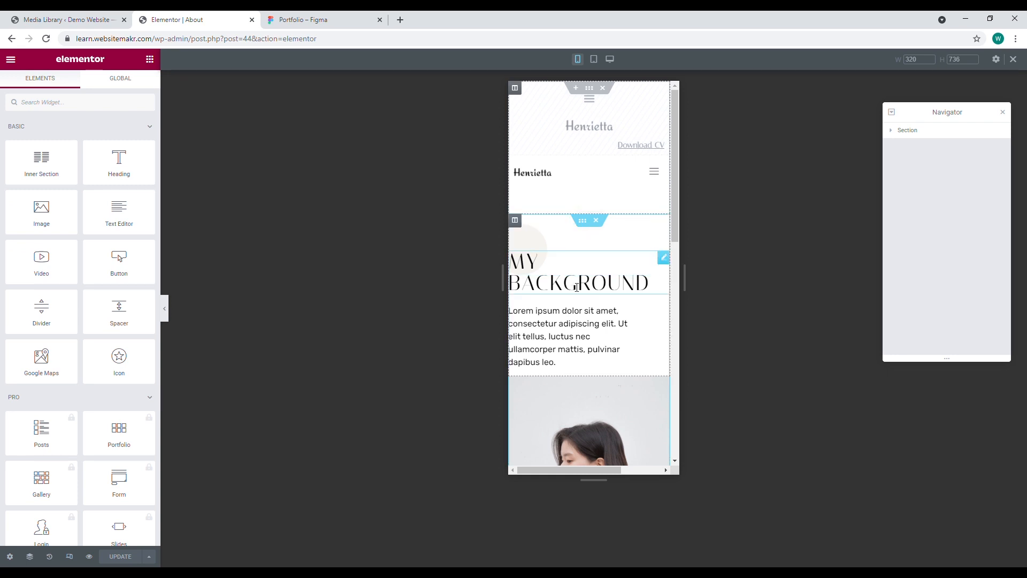
Set the mobile top and bottom margin and all padding of the My Background inner section to 0
{"action": "left_click", "coordinate": [583, 221]}
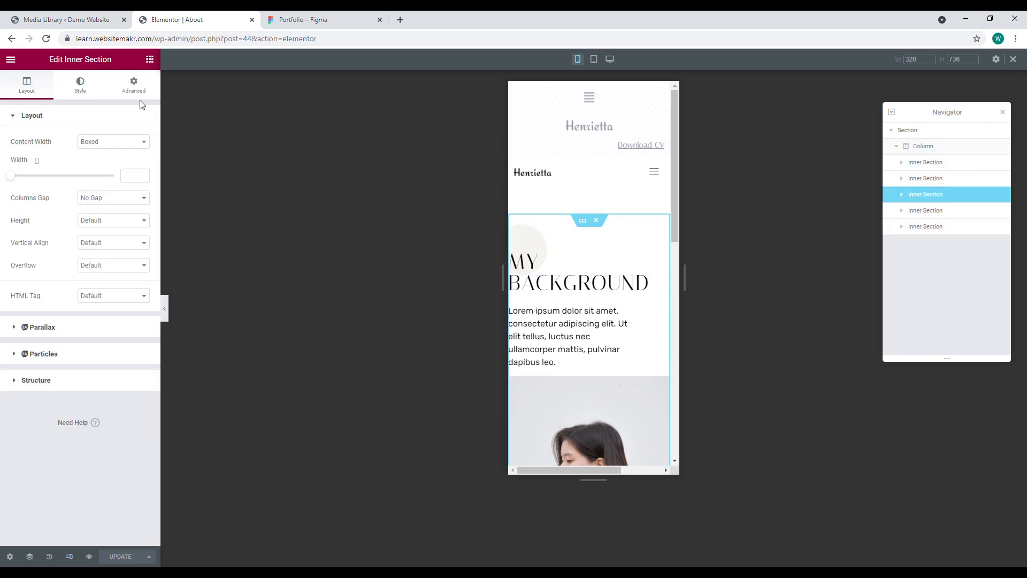
{"action": "left_click", "coordinate": [133, 84]}
{"action": "left_click", "coordinate": [135, 196]}
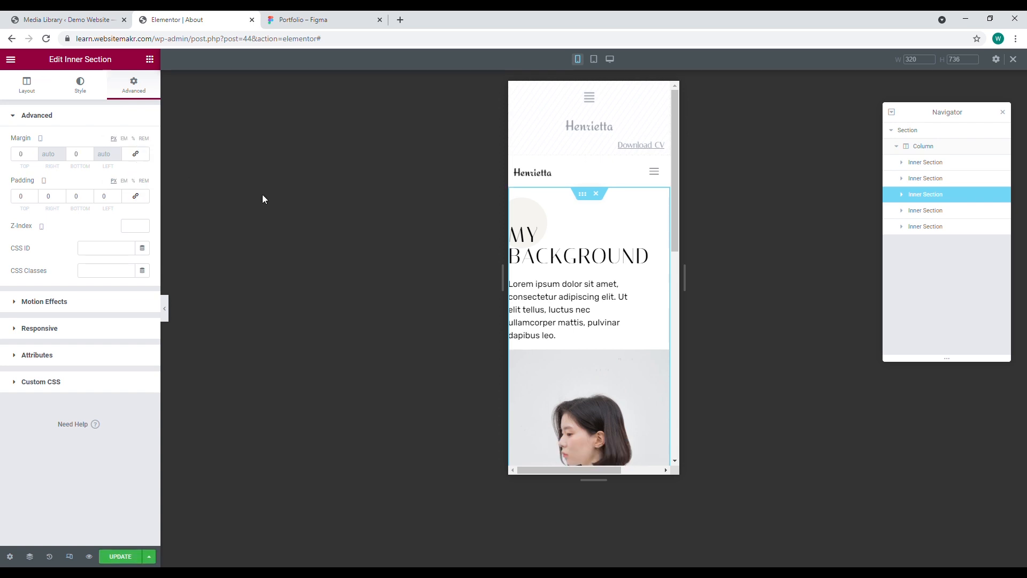
Set the My Background heading's mobile font size to 30 px
{"action": "left_click", "coordinate": [612, 229]}
{"action": "left_click", "coordinate": [80, 85]}
{"action": "left_click", "coordinate": [142, 164]}
{"action": "left_click", "coordinate": [142, 92]}
{"action": "left_click", "coordinate": [140, 155]}
{"action": "left_click", "coordinate": [138, 197]}
{"action": "left_click", "coordinate": [74, 91]}
{"action": "left_click", "coordinate": [142, 164]}
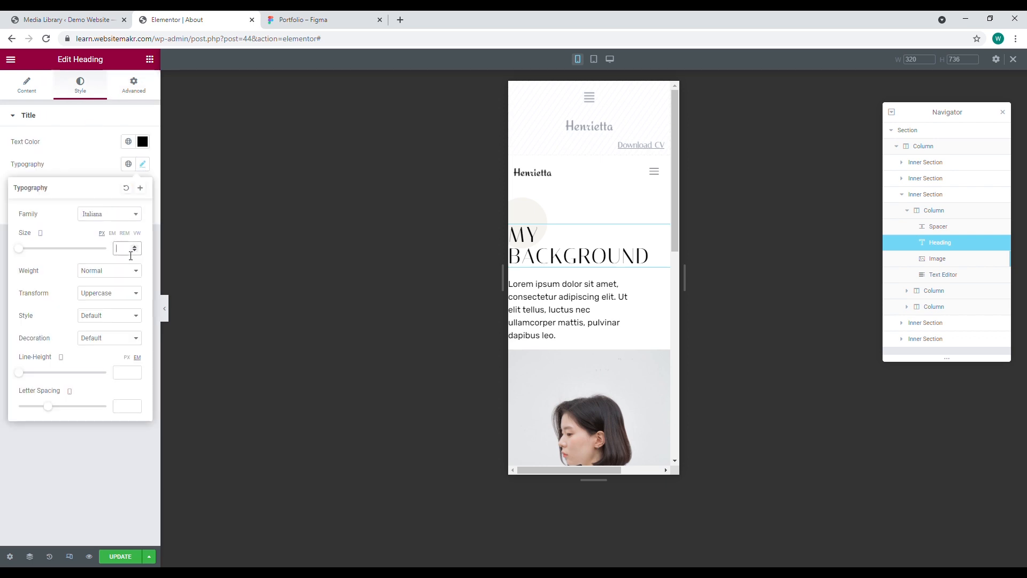
{"action": "type", "text": "24"}
{"action": "left_click", "coordinate": [135, 247]}
{"action": "left_click", "coordinate": [134, 247]}
{"action": "left_click", "coordinate": [134, 248]}
{"action": "left_click", "coordinate": [134, 247]}
{"action": "left_click", "coordinate": [135, 247]}
{"action": "left_click", "coordinate": [134, 247]}
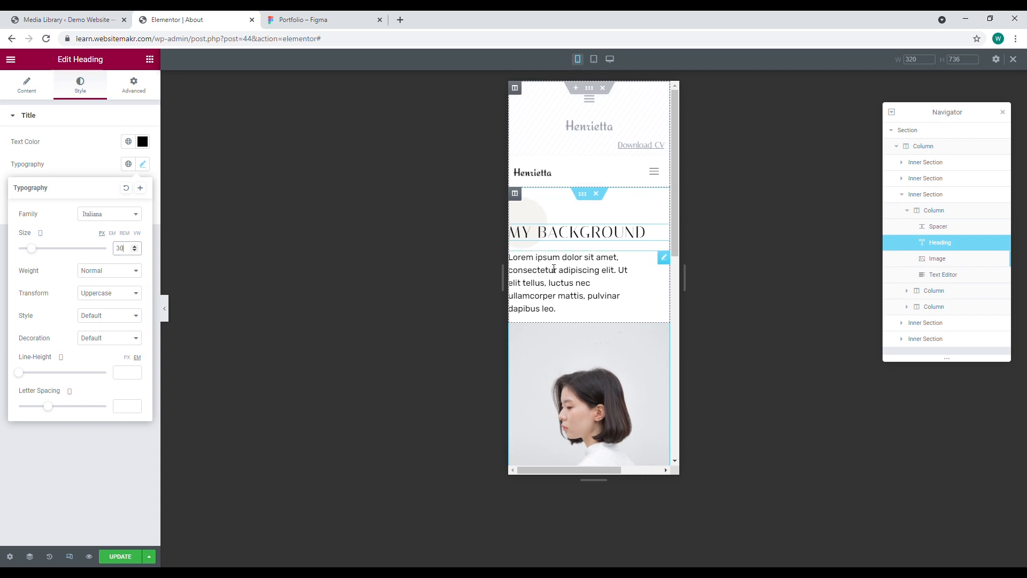
Set the mobile font size of the text below My Background to 15 px
{"action": "left_click", "coordinate": [665, 263]}
{"action": "left_click", "coordinate": [134, 86]}
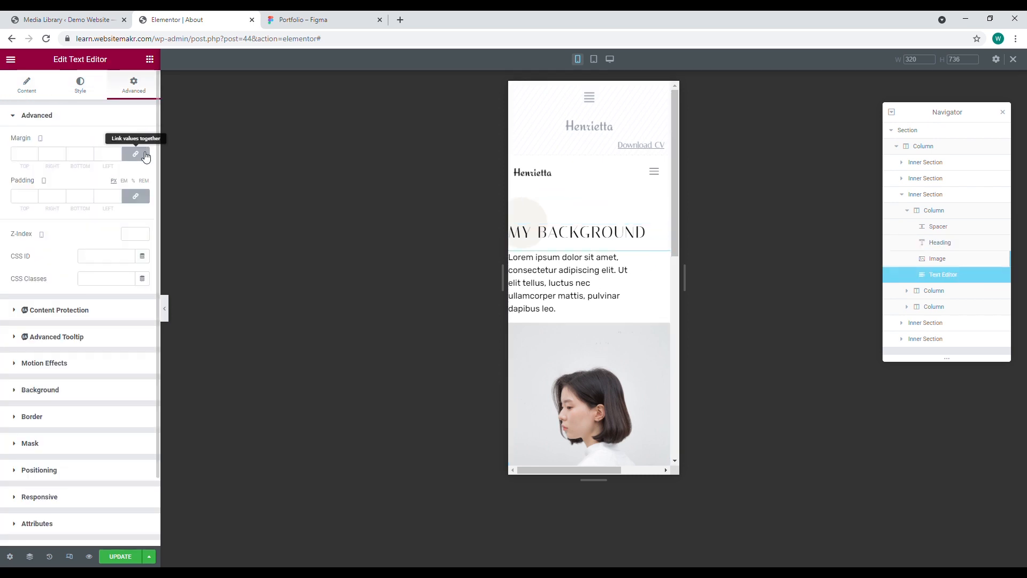
{"action": "left_click", "coordinate": [80, 86]}
{"action": "left_click", "coordinate": [143, 187]}
{"action": "type", "text": "15"}
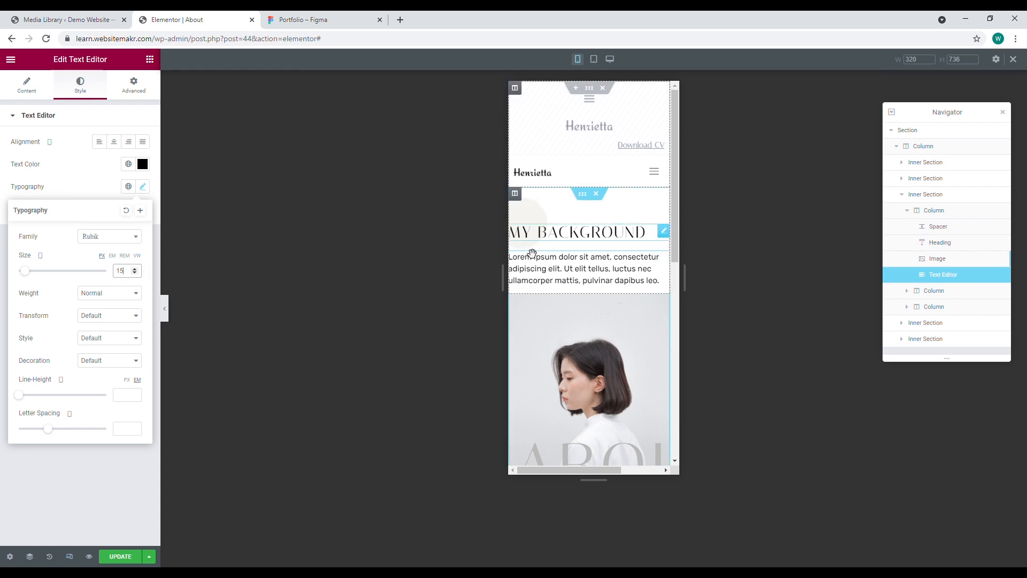
Set the View My Portfolio heading's mobile margin to 0 on all sides
{"action": "scroll", "coordinate": [584, 345], "scroll_direction": "down", "scroll_amount": 2}
{"action": "scroll", "coordinate": [584, 345], "scroll_direction": "down", "scroll_amount": 3}
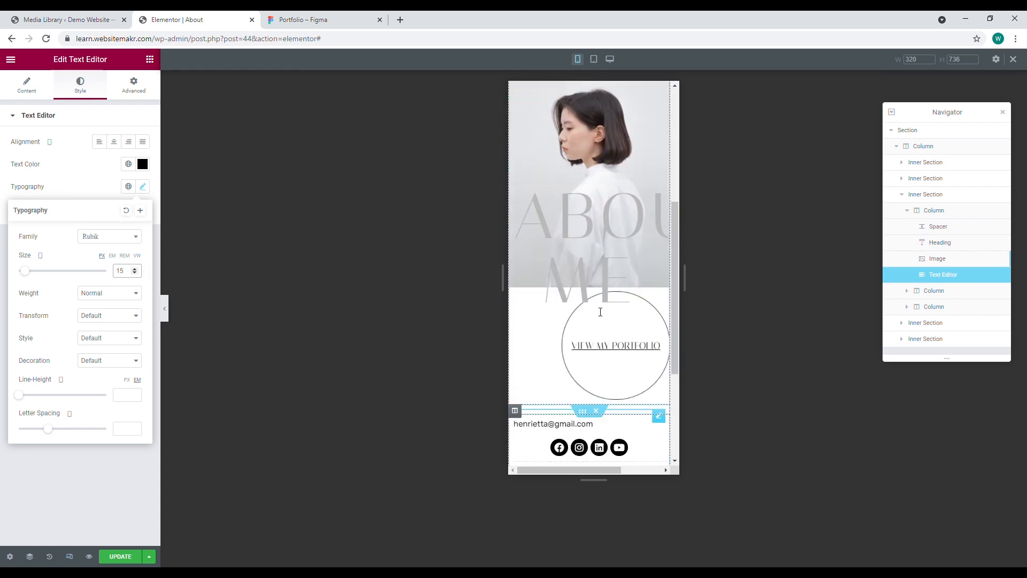
{"action": "left_click", "coordinate": [665, 295]}
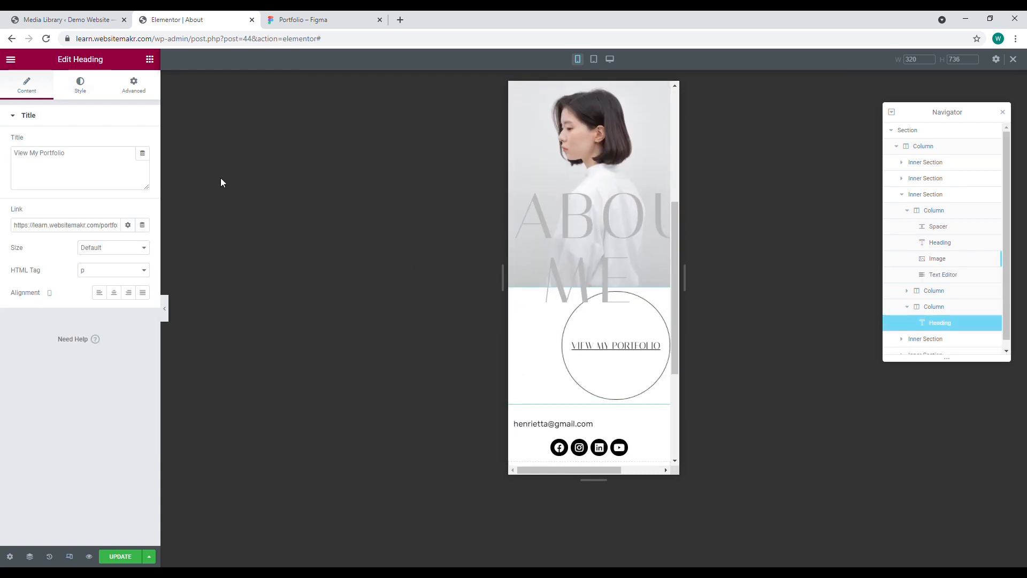
{"action": "left_click", "coordinate": [137, 92]}
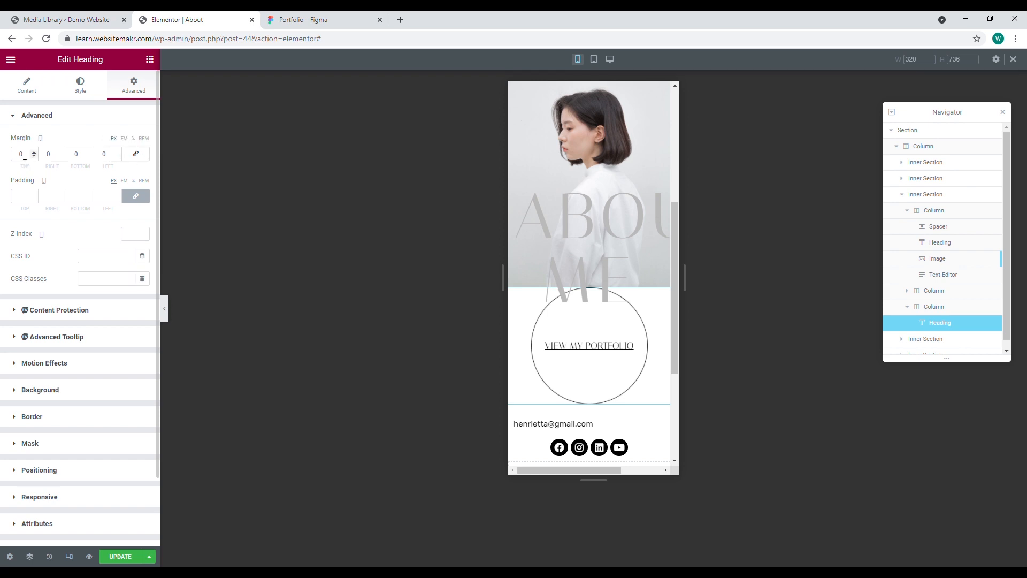
Set the View My Portfolio heading's mobile top margin to 40 px
{"action": "type", "text": "40"}
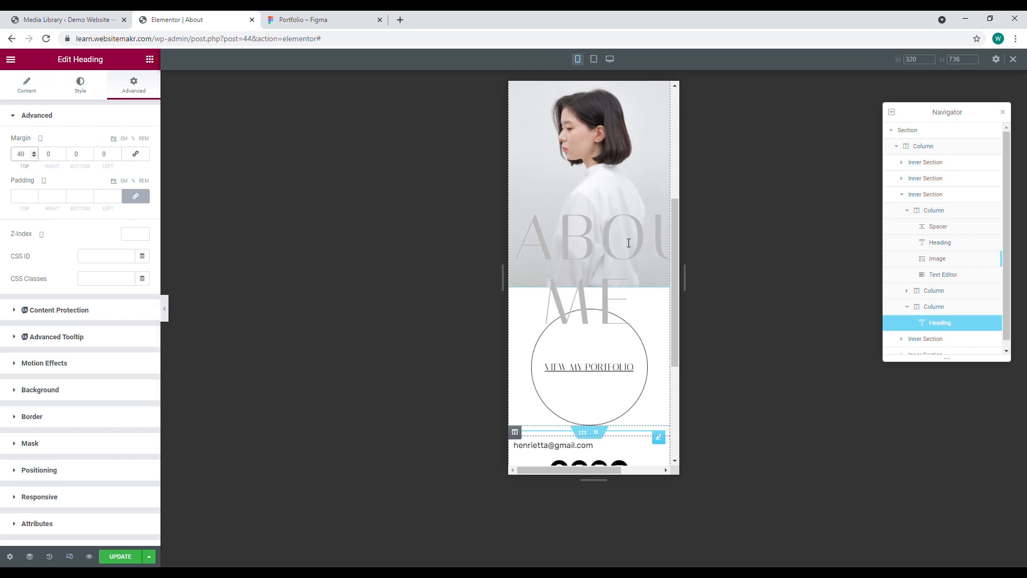
Set the About Me heading's mobile font size to 38 px
{"action": "left_click", "coordinate": [592, 253]}
{"action": "left_click", "coordinate": [80, 86]}
{"action": "left_click", "coordinate": [142, 164]}
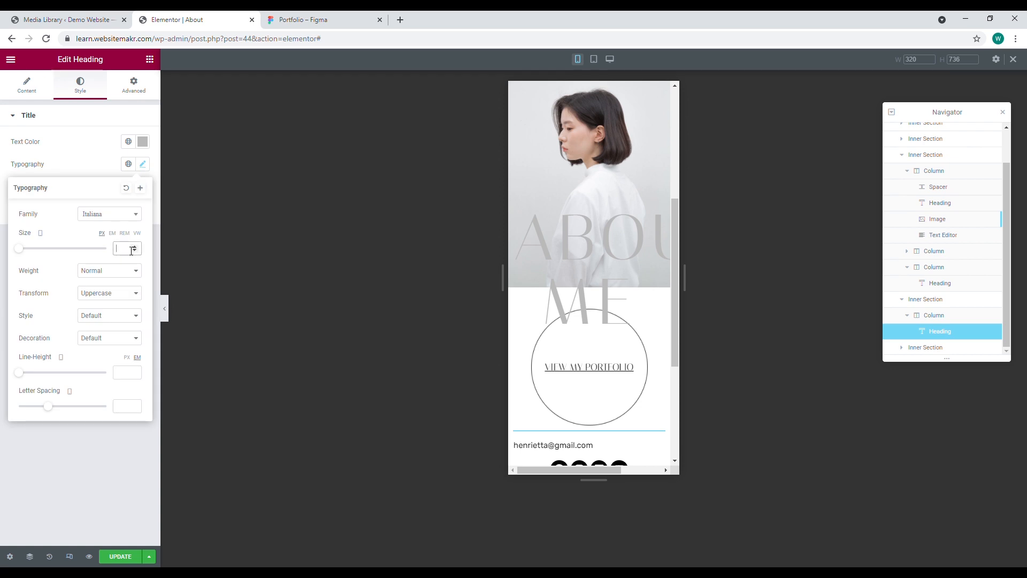
{"action": "type", "text": "34"}
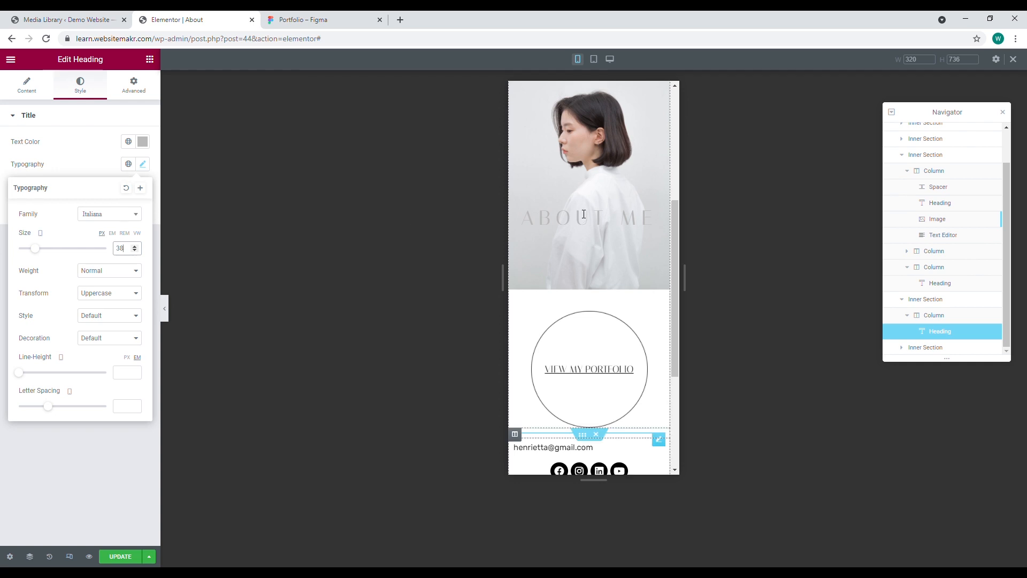
{"action": "scroll", "coordinate": [622, 324], "scroll_direction": "up", "scroll_amount": 1}
{"action": "scroll", "coordinate": [622, 324], "scroll_direction": "up", "scroll_amount": 1}
{"action": "left_click", "coordinate": [642, 339]}
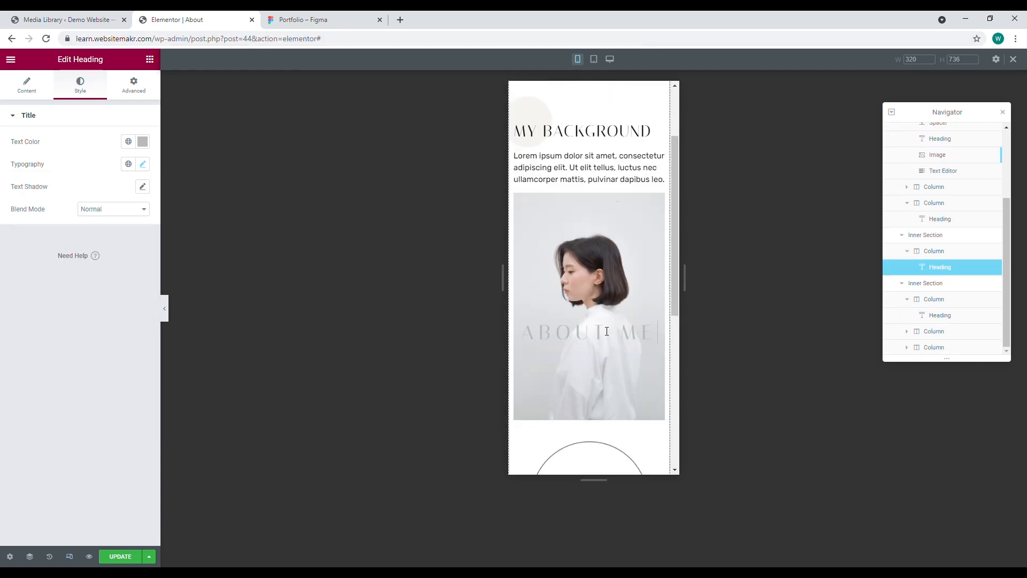
Exit the mobile preview and save the updated About page
{"action": "left_click", "coordinate": [69, 556]}
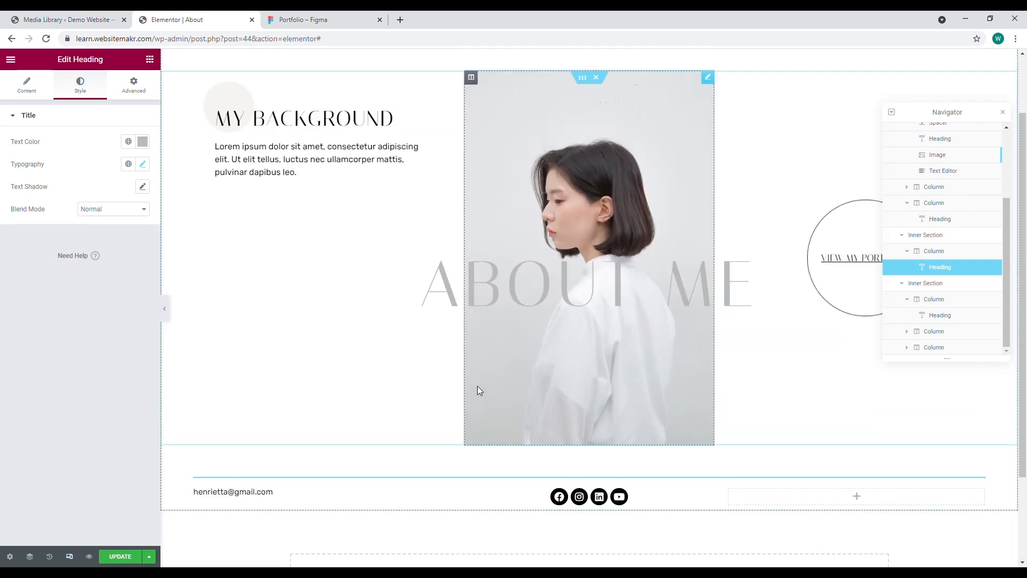
{"action": "left_click", "coordinate": [122, 557]}
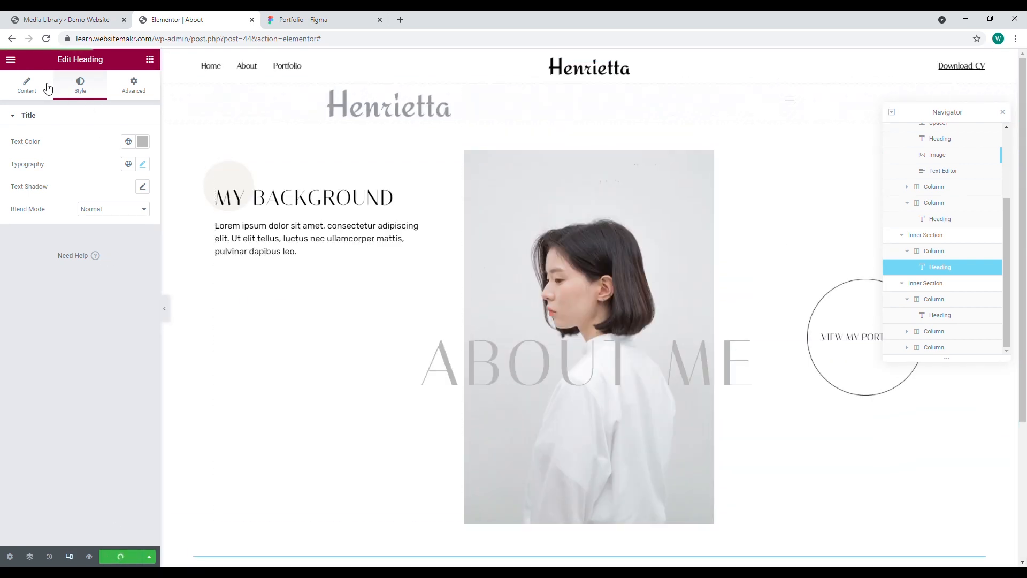
Leave the About page editor, open the Portfolio page in Elementor and switch to the mobile preview
{"action": "left_click", "coordinate": [12, 60]}
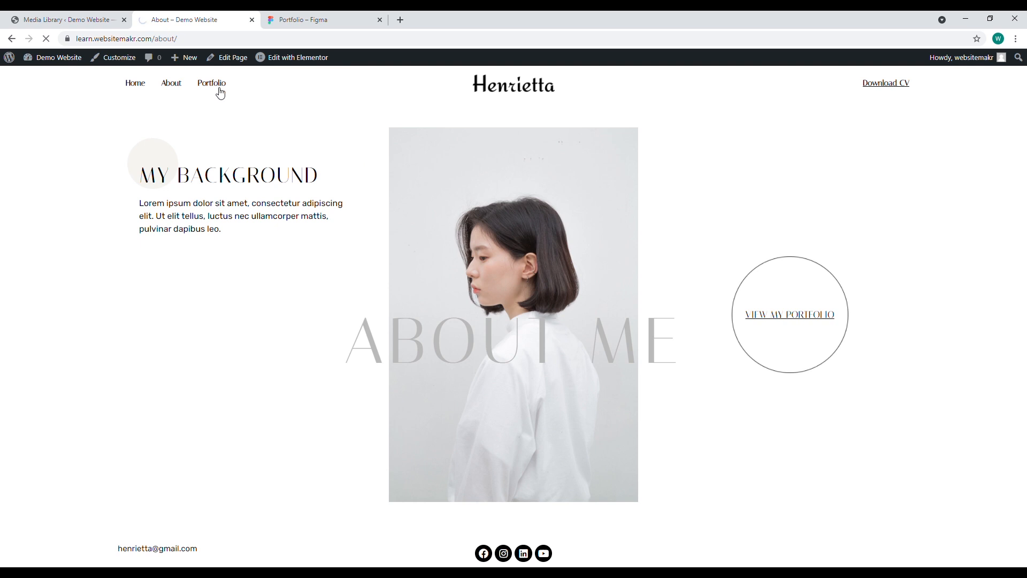
{"action": "left_click", "coordinate": [289, 59]}
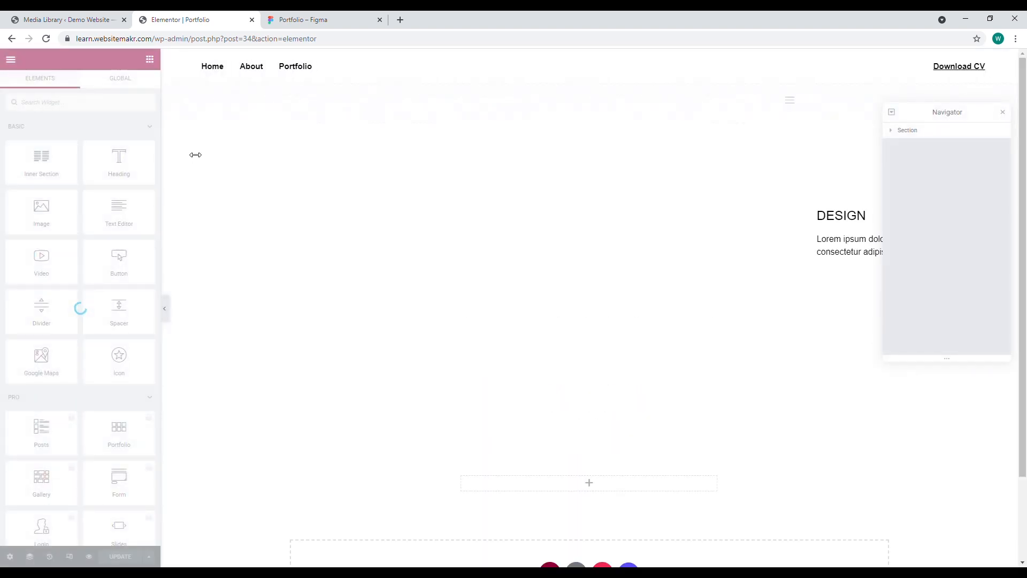
{"action": "left_click", "coordinate": [74, 557]}
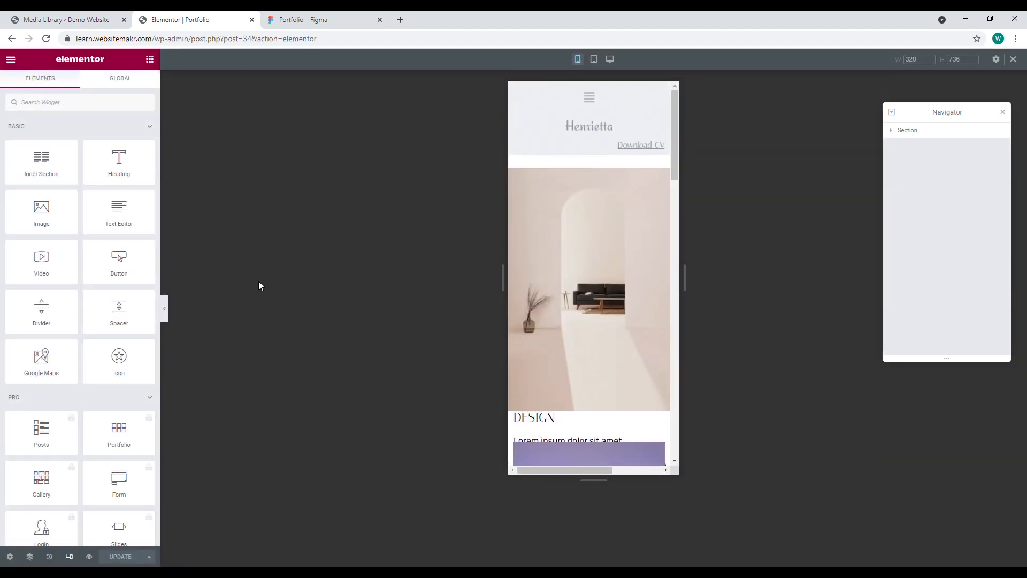
Set the mobile top and bottom margin and all padding of the Design and Photography inner sections to 0
{"action": "left_click", "coordinate": [134, 86]}
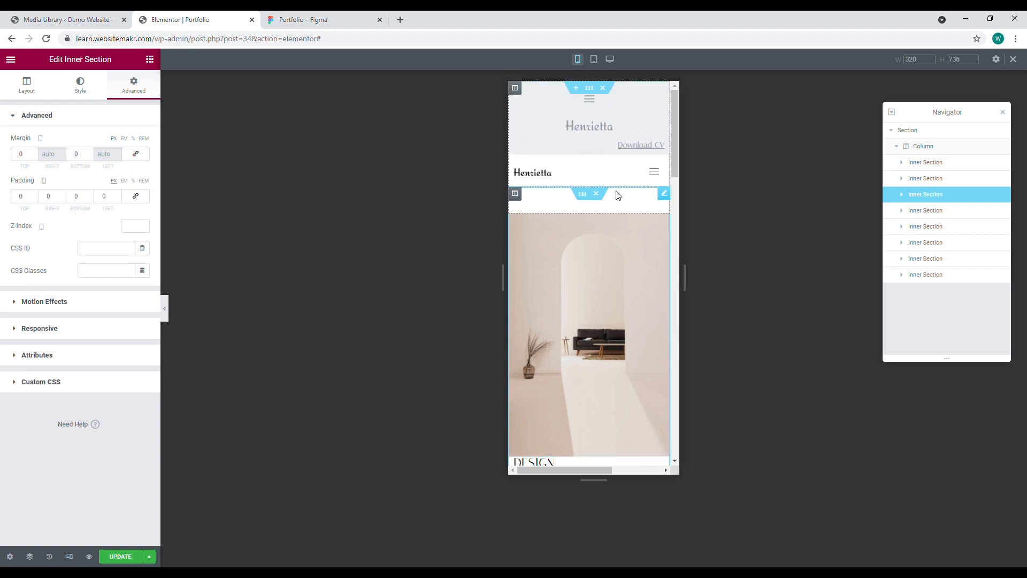
{"action": "scroll", "coordinate": [594, 241], "scroll_direction": "down", "scroll_amount": 3}
{"action": "left_click", "coordinate": [582, 346]}
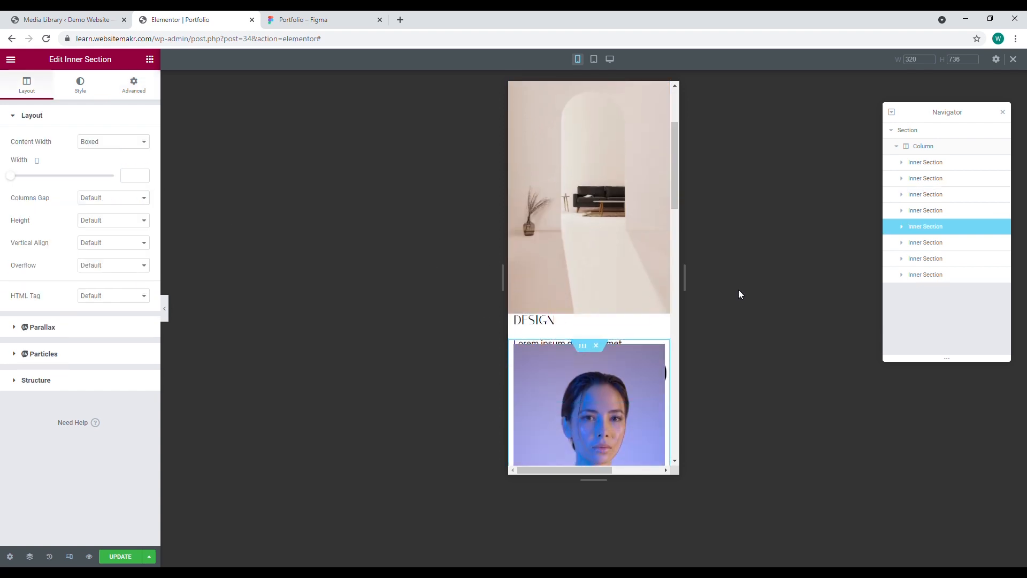
{"action": "left_click", "coordinate": [134, 87]}
{"action": "scroll", "coordinate": [623, 276], "scroll_direction": "down", "scroll_amount": 3}
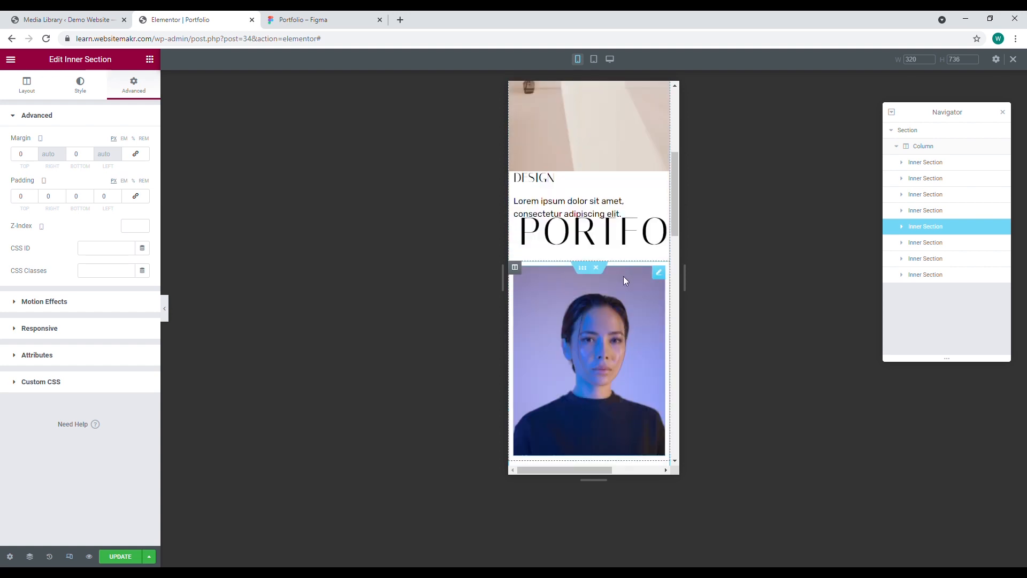
Reset the mobile margin and padding of the inner section that holds the Portfolio heading
{"action": "left_click", "coordinate": [589, 218]}
{"action": "left_click", "coordinate": [135, 84]}
{"action": "left_click", "coordinate": [138, 154]}
{"action": "left_click", "coordinate": [138, 197]}
Set the Portfolio heading's mobile font size to 36 px
{"action": "left_click", "coordinate": [657, 271]}
{"action": "left_click", "coordinate": [80, 85]}
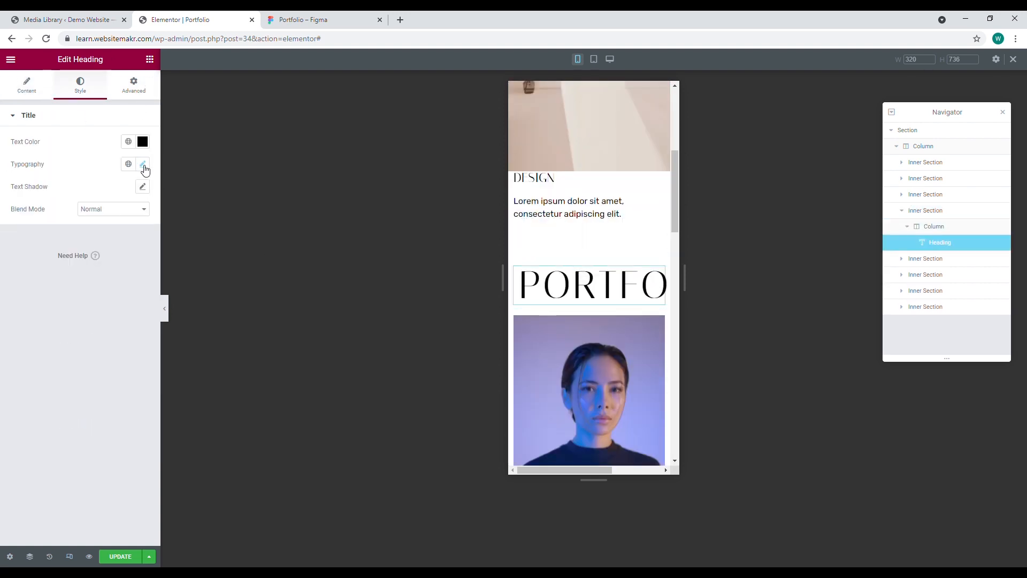
{"action": "left_click", "coordinate": [143, 164]}
{"action": "left_click", "coordinate": [127, 248]}
{"action": "type", "text": "36"}
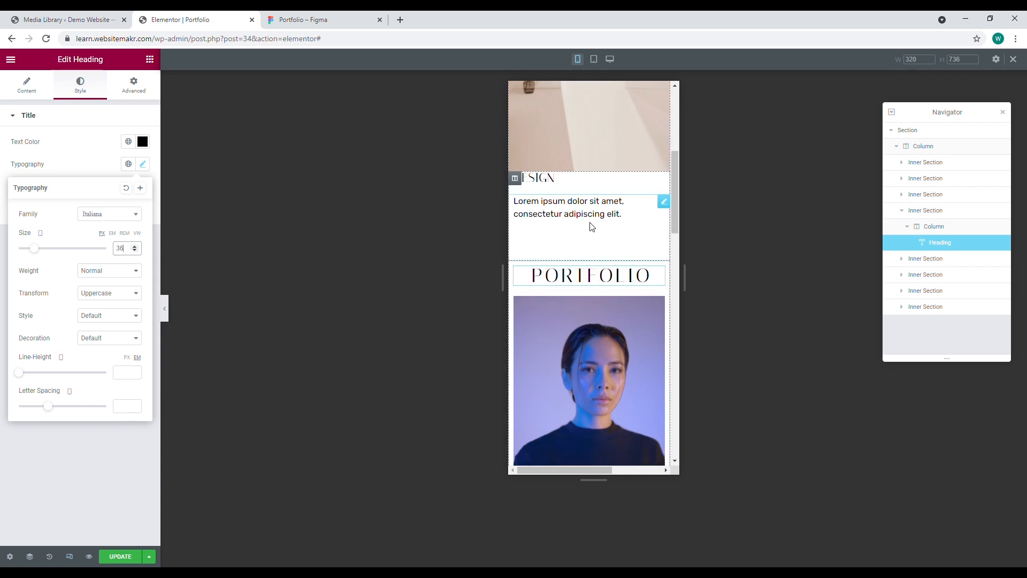
Set the mobile padding of the Design text column to 30 px on top and 0 on the other sides
{"action": "scroll", "coordinate": [589, 224], "scroll_direction": "down", "scroll_amount": 5}
{"action": "scroll", "coordinate": [582, 255], "scroll_direction": "up", "scroll_amount": 5}
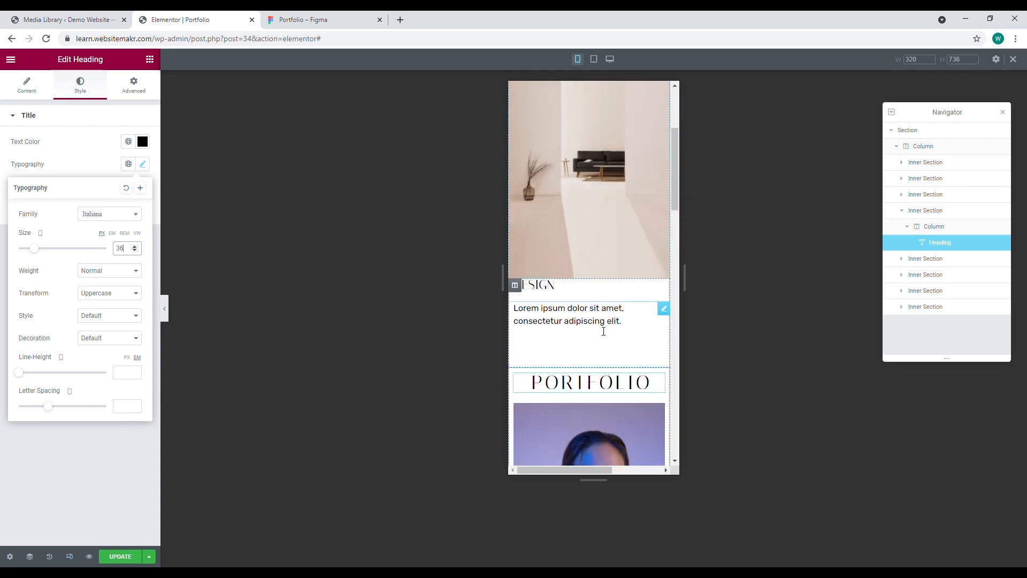
{"action": "left_click", "coordinate": [515, 285]}
{"action": "left_click", "coordinate": [134, 84]}
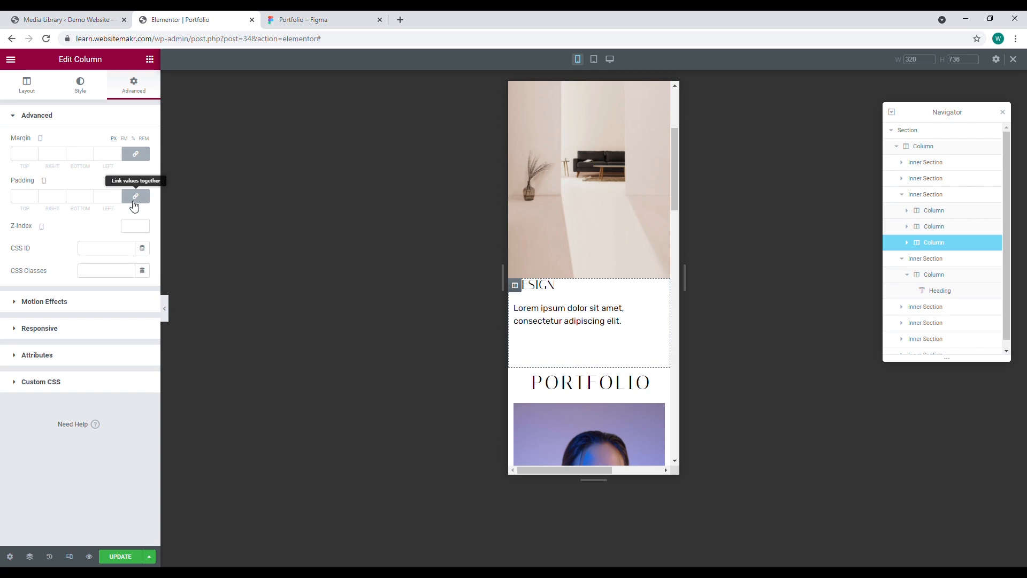
{"action": "left_click", "coordinate": [22, 196]}
{"action": "type", "text": "40"}
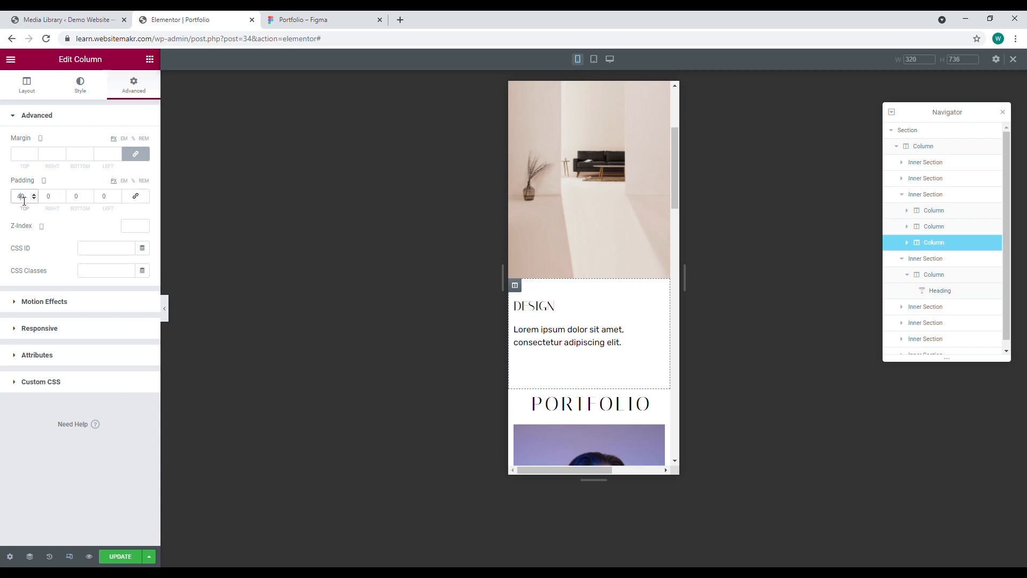
{"action": "key", "text": "BackSpace"}
{"action": "type", "text": "3"}
{"action": "scroll", "coordinate": [612, 234], "scroll_direction": "down", "scroll_amount": 2}
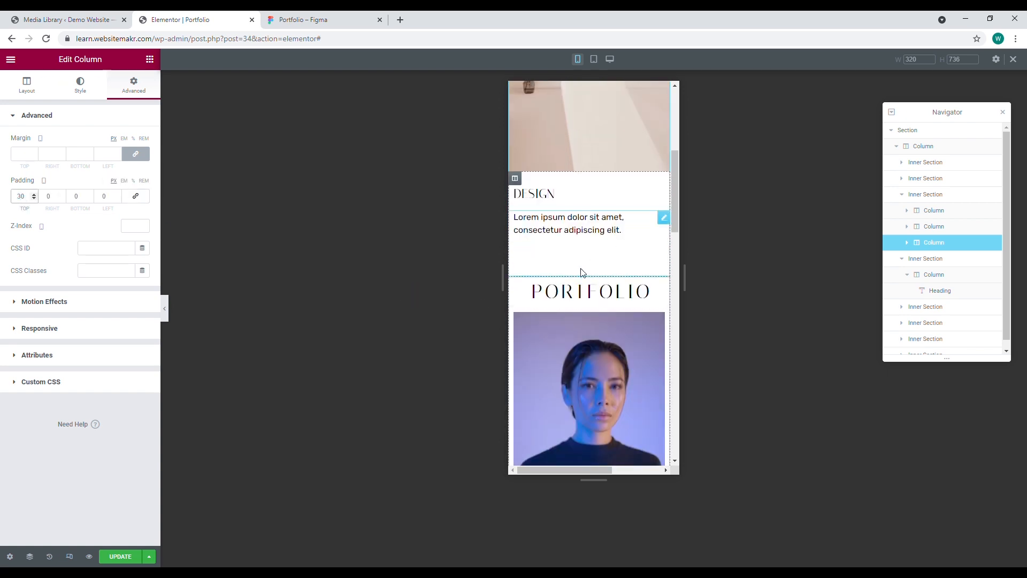
Set the mobile margin and padding of the text below the Photography heading to 0 on all sides
{"action": "scroll", "coordinate": [582, 273], "scroll_direction": "down", "scroll_amount": 6}
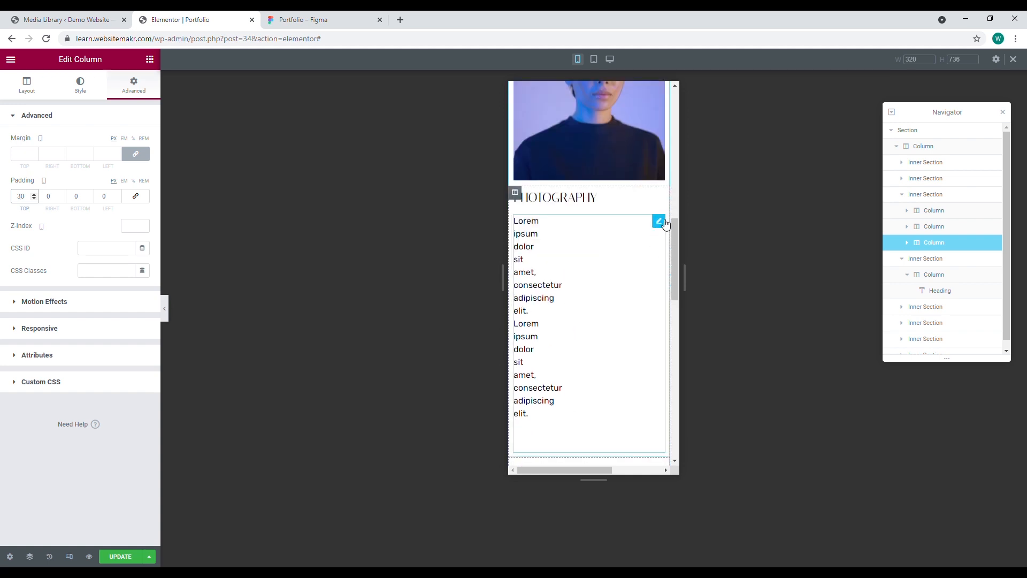
{"action": "left_click", "coordinate": [663, 222]}
{"action": "left_click", "coordinate": [134, 86]}
{"action": "scroll", "coordinate": [576, 210], "scroll_direction": "up", "scroll_amount": 5}
{"action": "scroll", "coordinate": [577, 210], "scroll_direction": "up", "scroll_amount": 2}
Turn on reversed columns for mobile in the Graphic inner section
{"action": "scroll", "coordinate": [614, 266], "scroll_direction": "down", "scroll_amount": 8}
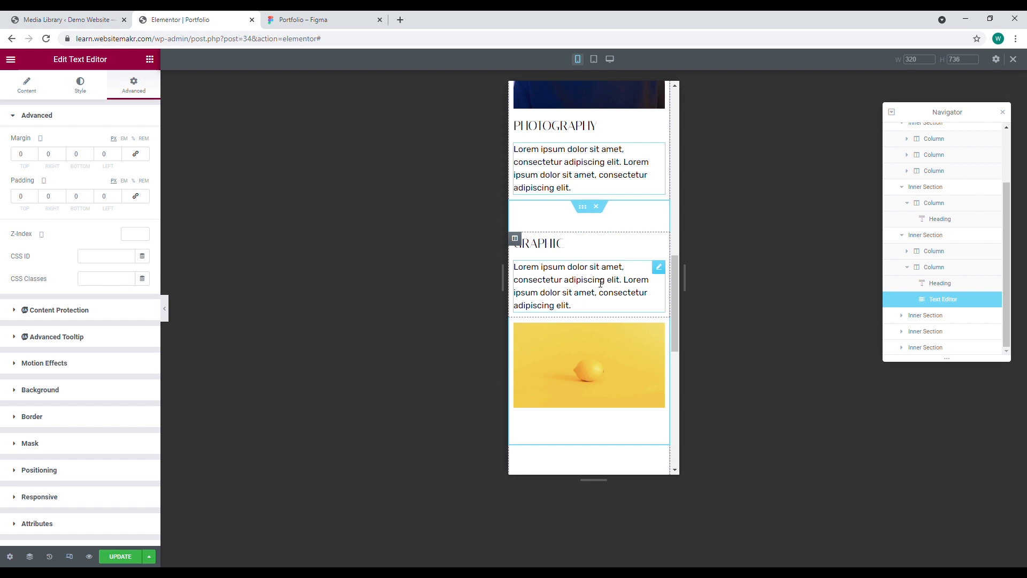
{"action": "left_click", "coordinate": [583, 206]}
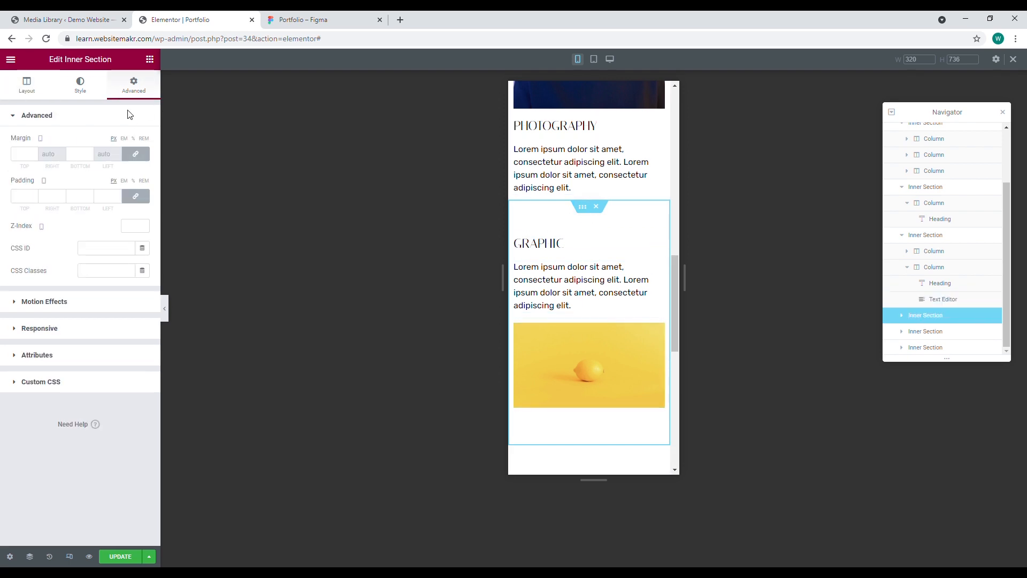
{"action": "left_click", "coordinate": [92, 334]}
{"action": "left_click", "coordinate": [135, 211]}
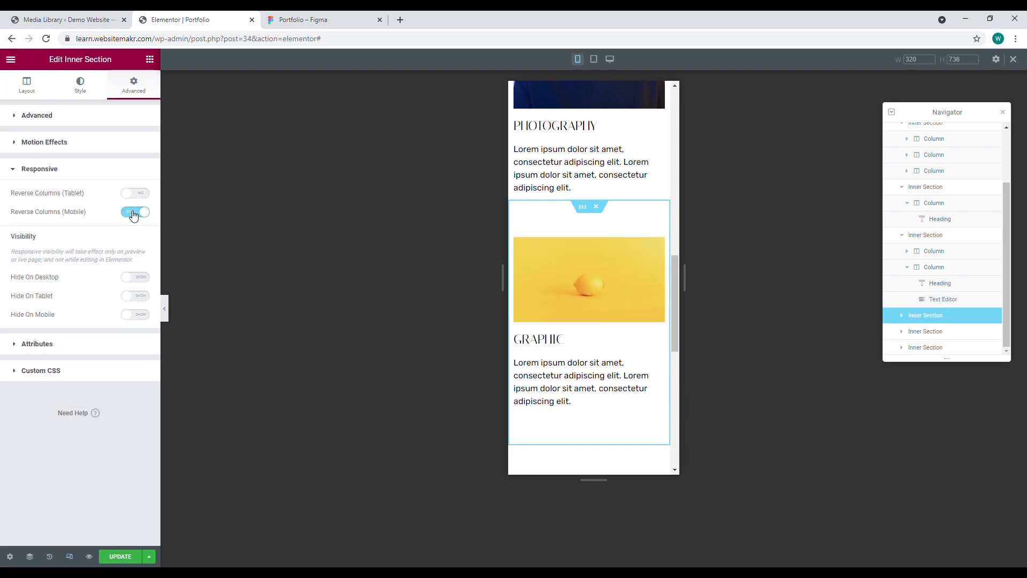
Set the Graphic inner section's mobile top and bottom margin and all padding to 0
{"action": "left_click", "coordinate": [124, 118]}
{"action": "scroll", "coordinate": [584, 272], "scroll_direction": "down", "scroll_amount": 1}
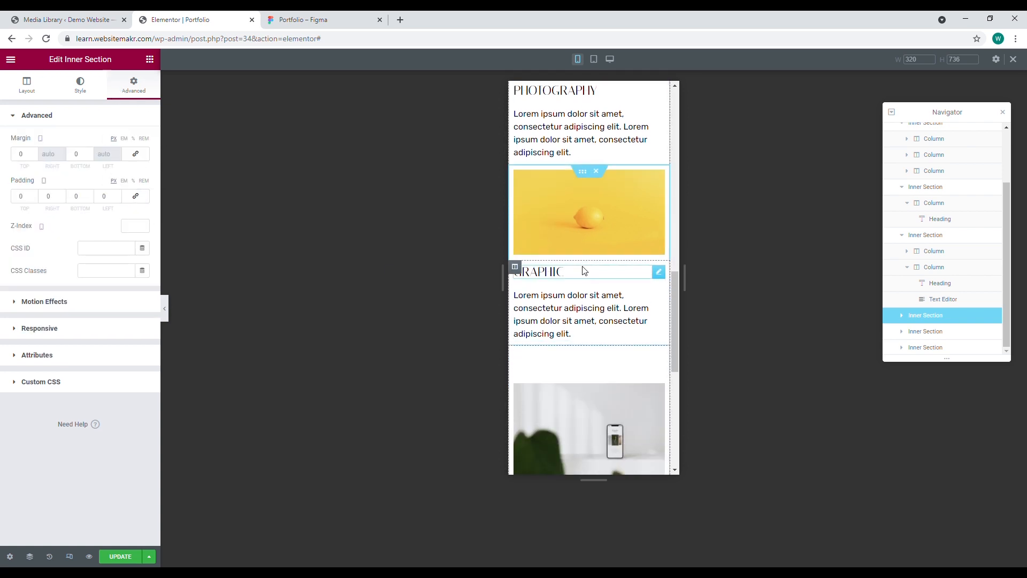
{"action": "scroll", "coordinate": [586, 224], "scroll_direction": "down", "scroll_amount": 1}
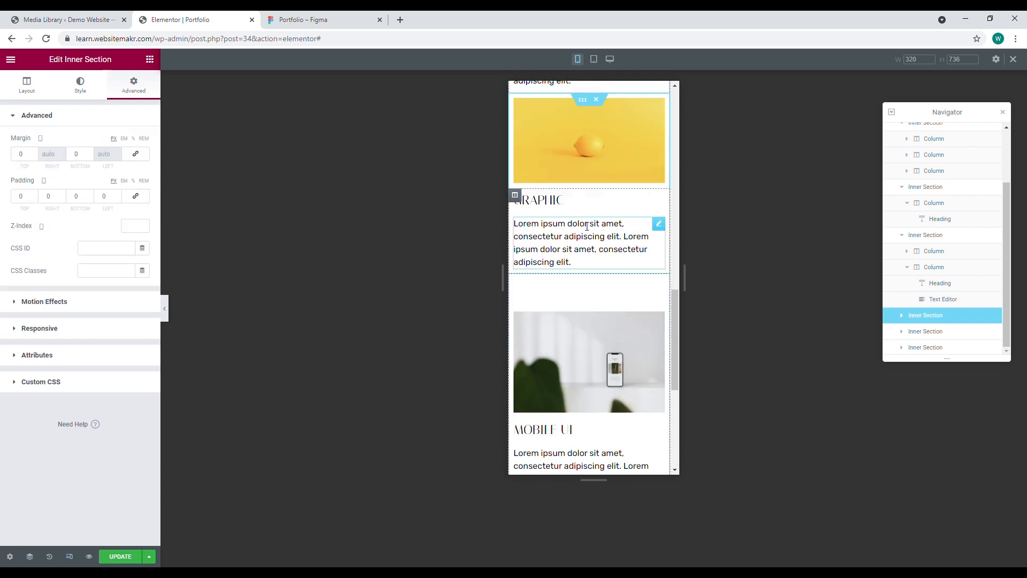
Set the Mobile UI inner section's mobile top and bottom margin and all padding to 0
{"action": "left_click", "coordinate": [661, 105]}
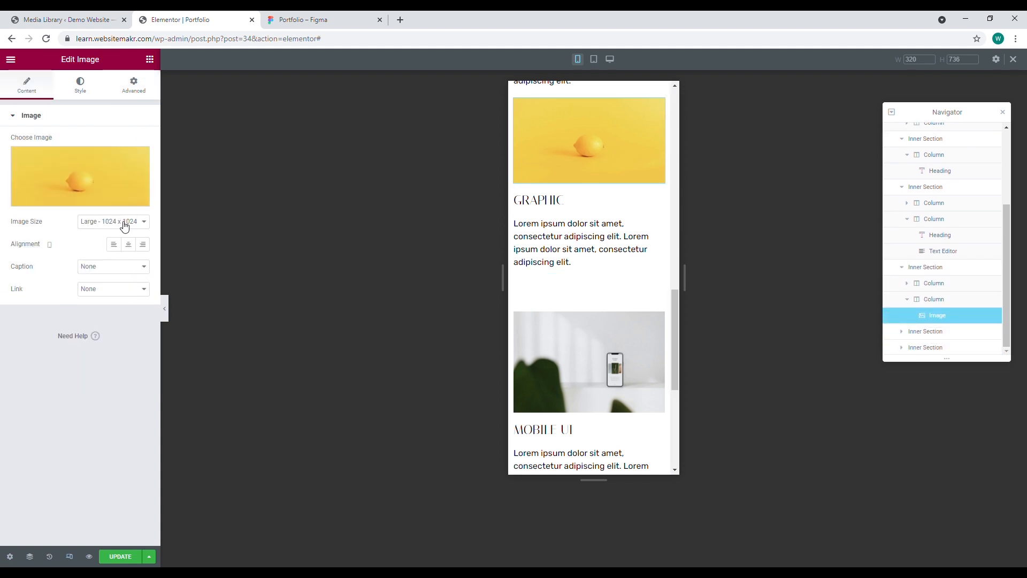
{"action": "scroll", "coordinate": [586, 254], "scroll_direction": "down", "scroll_amount": 1}
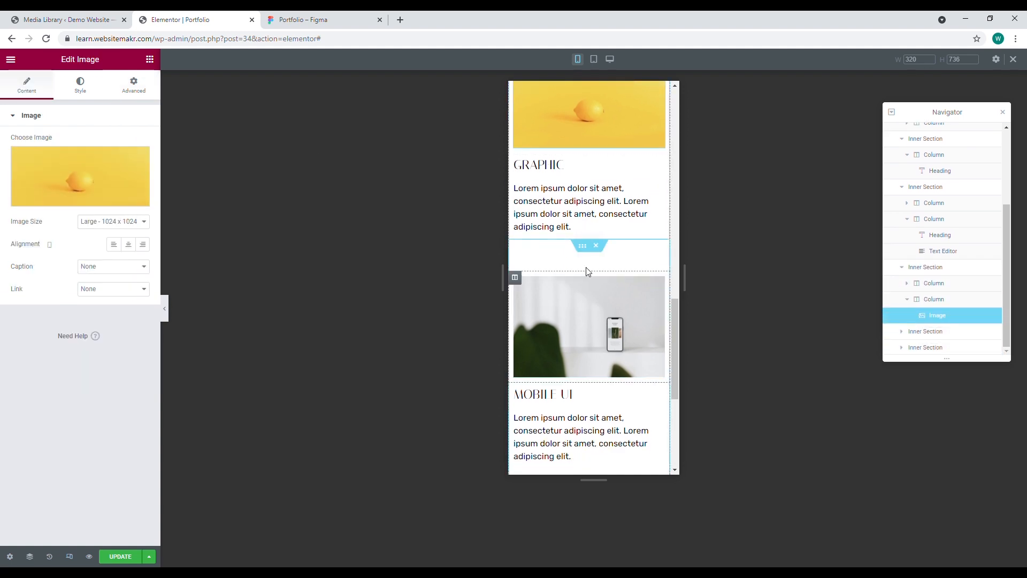
{"action": "left_click", "coordinate": [583, 245]}
{"action": "left_click", "coordinate": [133, 85]}
{"action": "scroll", "coordinate": [543, 299], "scroll_direction": "down", "scroll_amount": 3}
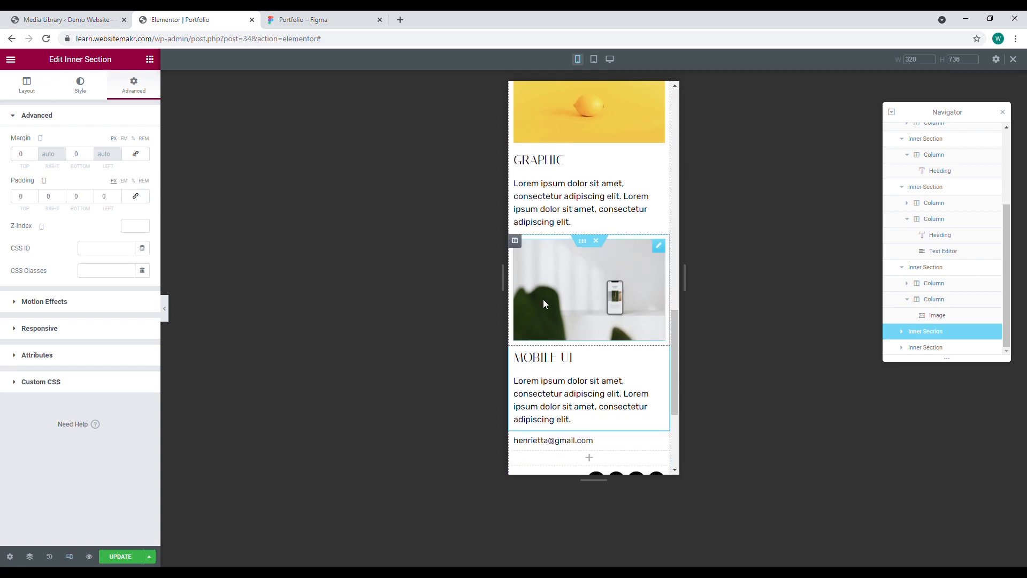
Center-align the footer's e-mail heading on mobile
{"action": "left_click", "coordinate": [583, 302]}
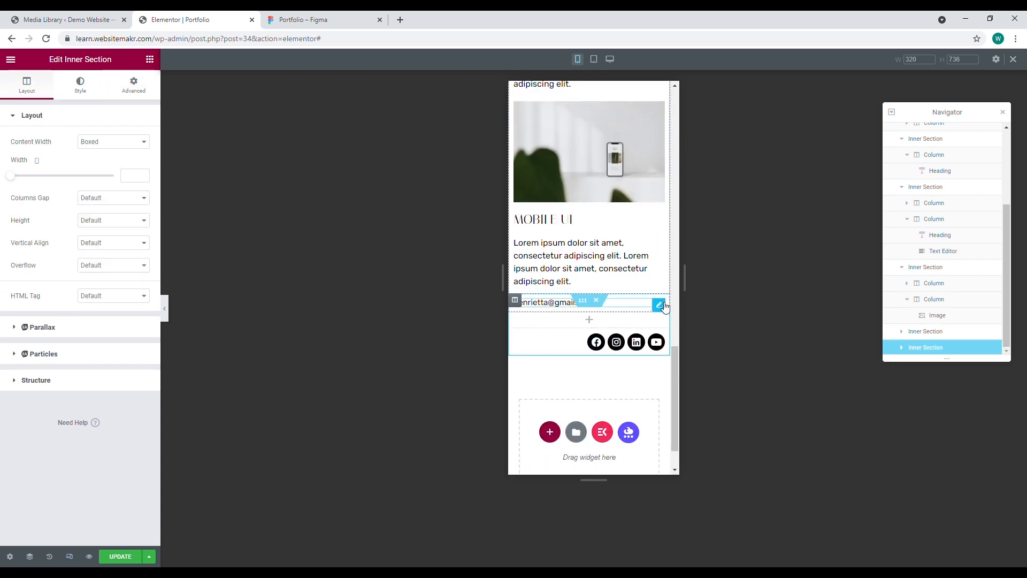
{"action": "left_click", "coordinate": [660, 306]}
Set the Mobile UI inner section's mobile bottom padding to 40 px
{"action": "scroll", "coordinate": [571, 295], "scroll_direction": "up", "scroll_amount": 3}
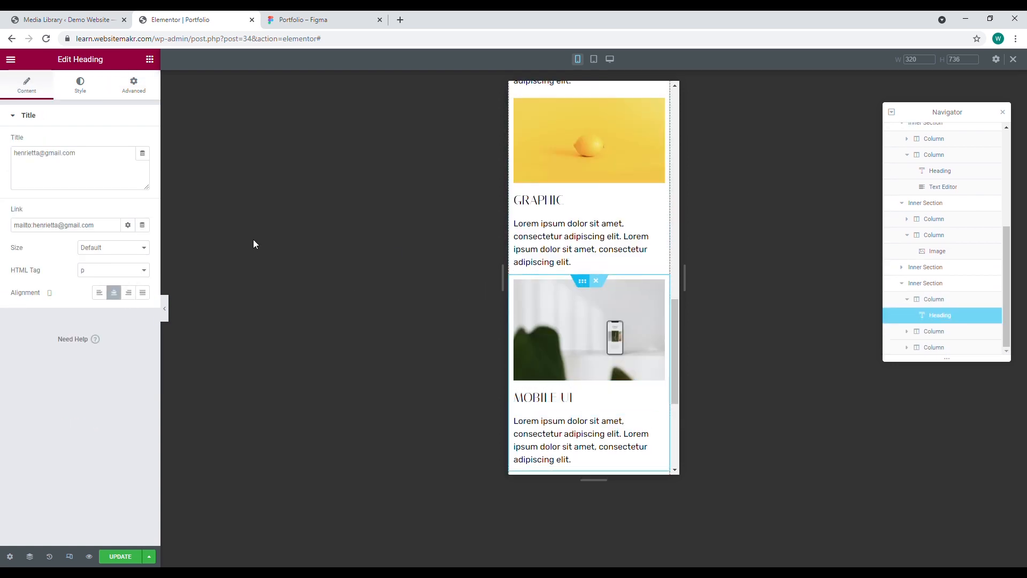
{"action": "type", "text": "40"}
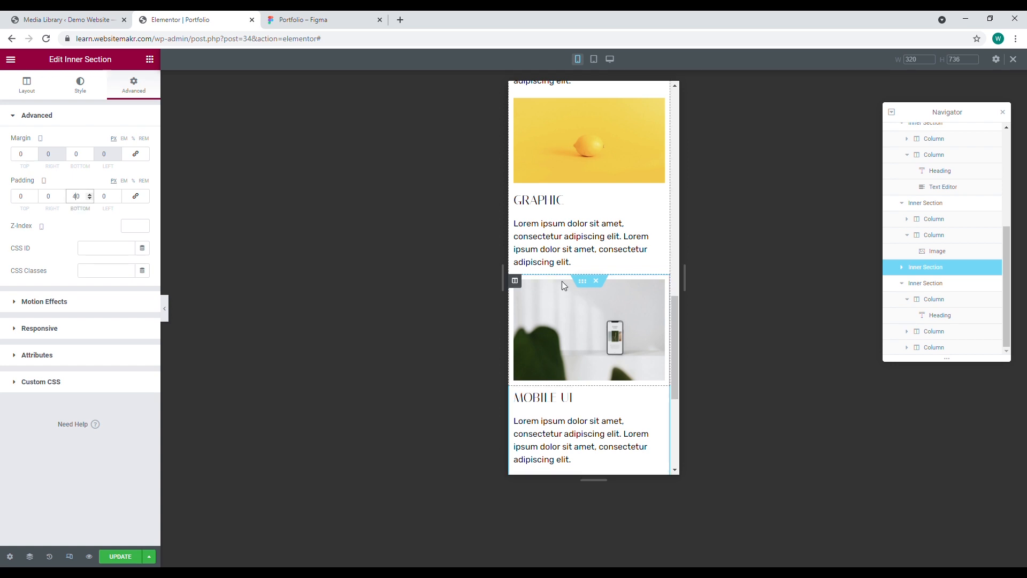
Set the mobile margin and padding of the text below the Design heading to 0 on all sides
{"action": "scroll", "coordinate": [586, 283], "scroll_direction": "up", "scroll_amount": 13}
{"action": "scroll", "coordinate": [586, 284], "scroll_direction": "down", "scroll_amount": 4}
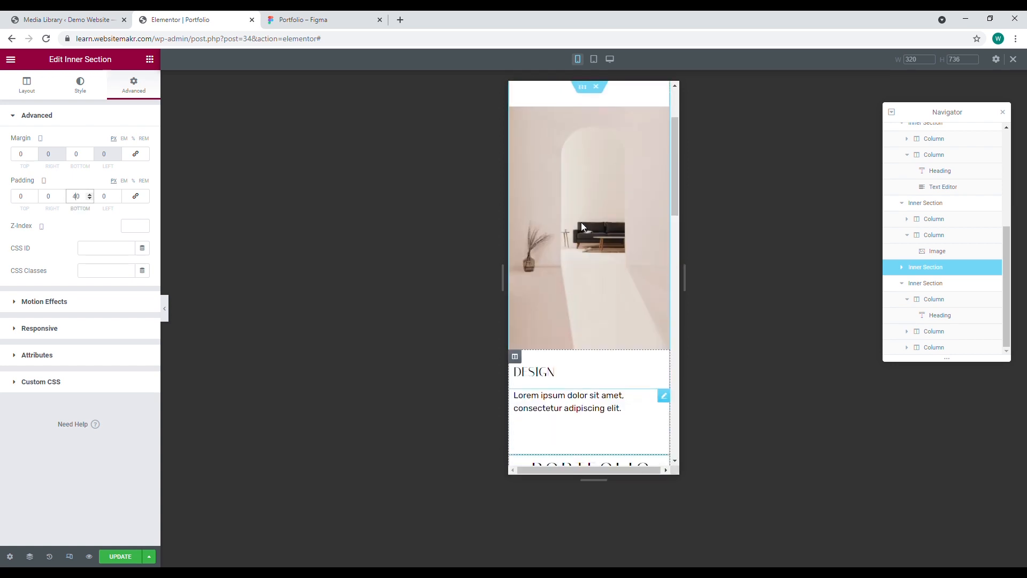
{"action": "left_click", "coordinate": [665, 180]}
{"action": "left_click", "coordinate": [141, 155]}
{"action": "left_click", "coordinate": [137, 200]}
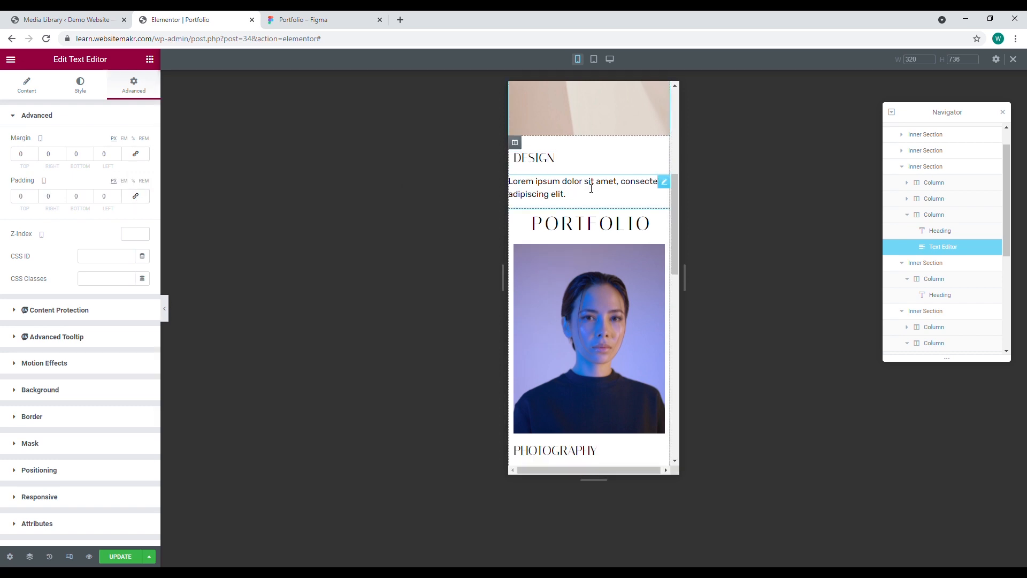
Set the Design inner section's mobile left and right padding to 10 px
{"action": "scroll", "coordinate": [565, 198], "scroll_direction": "up", "scroll_amount": 6}
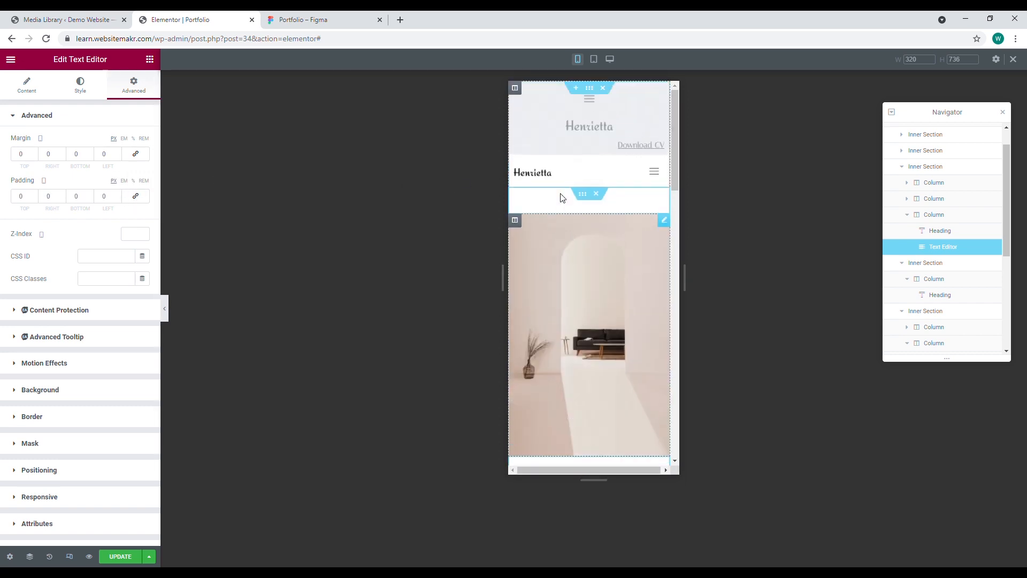
{"action": "left_click", "coordinate": [561, 198]}
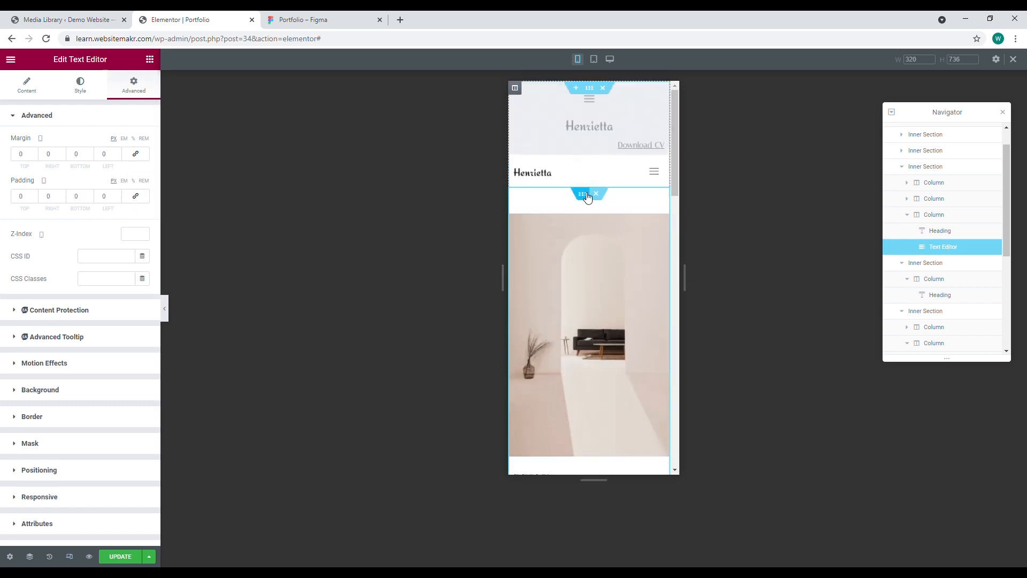
{"action": "type", "text": "10"}
{"action": "left_click", "coordinate": [104, 200]}
{"action": "type", "text": "10"}
{"action": "scroll", "coordinate": [515, 287], "scroll_direction": "down", "scroll_amount": 9}
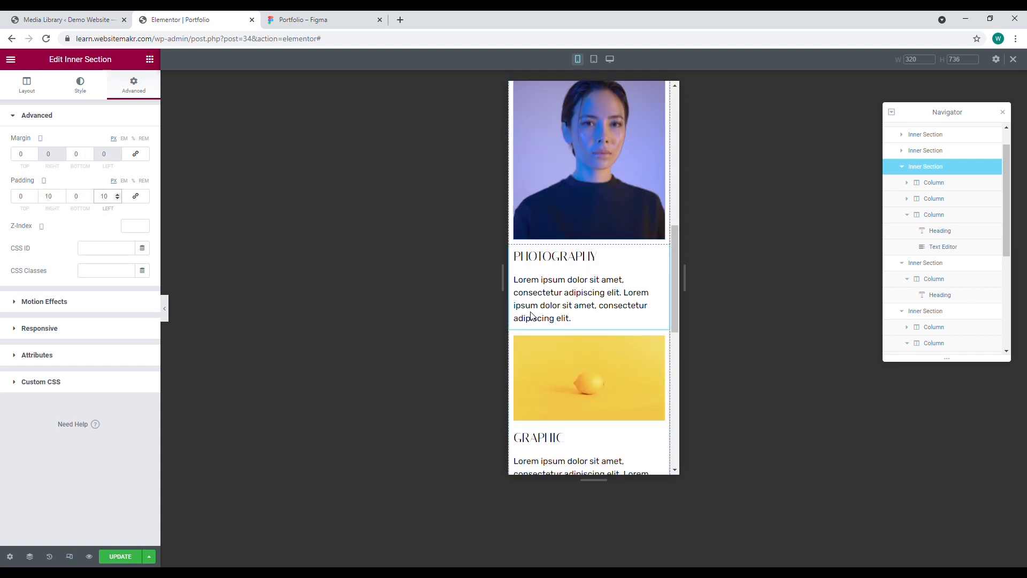
Set the Design heading's mobile padding to 0 on all sides
{"action": "scroll", "coordinate": [531, 315], "scroll_direction": "up", "scroll_amount": 4}
{"action": "left_click", "coordinate": [615, 213]}
{"action": "left_click", "coordinate": [133, 85]}
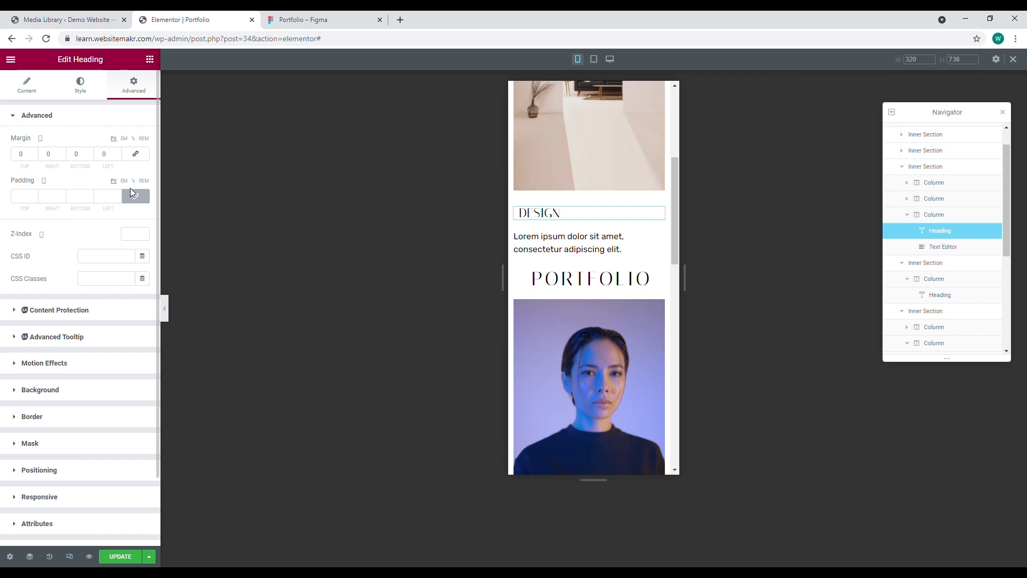
{"action": "left_click", "coordinate": [132, 192]}
{"action": "scroll", "coordinate": [584, 261], "scroll_direction": "down", "scroll_amount": 6}
{"action": "scroll", "coordinate": [589, 257], "scroll_direction": "up", "scroll_amount": 5}
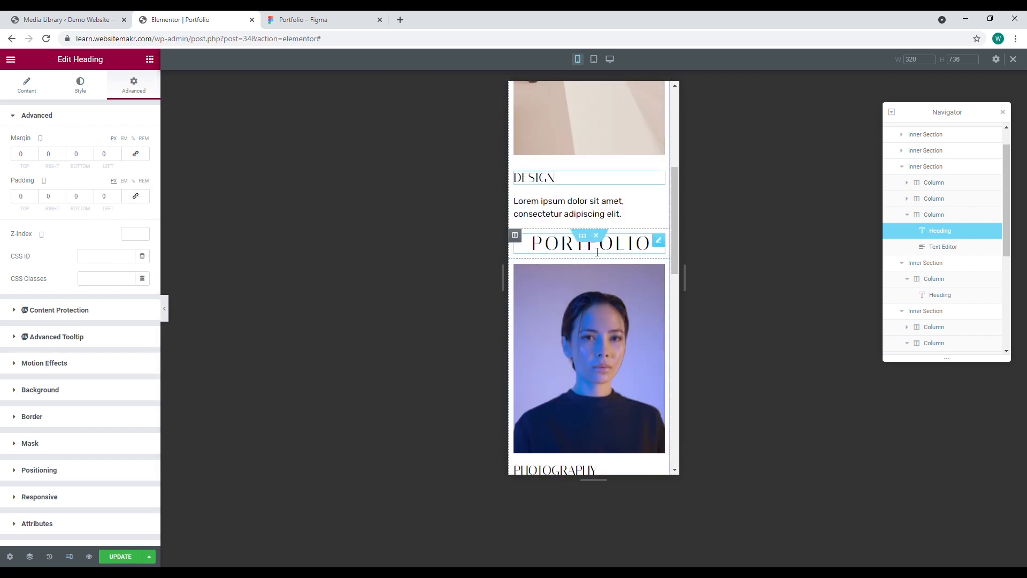
Set the mobile font size of the text below the Photography heading to 14 px
{"action": "scroll", "coordinate": [597, 252], "scroll_direction": "down", "scroll_amount": 4}
{"action": "left_click", "coordinate": [642, 277]}
{"action": "left_click", "coordinate": [80, 84]}
{"action": "left_click", "coordinate": [142, 186]}
{"action": "type", "text": "14"}
{"action": "scroll", "coordinate": [591, 264], "scroll_direction": "up", "scroll_amount": 5}
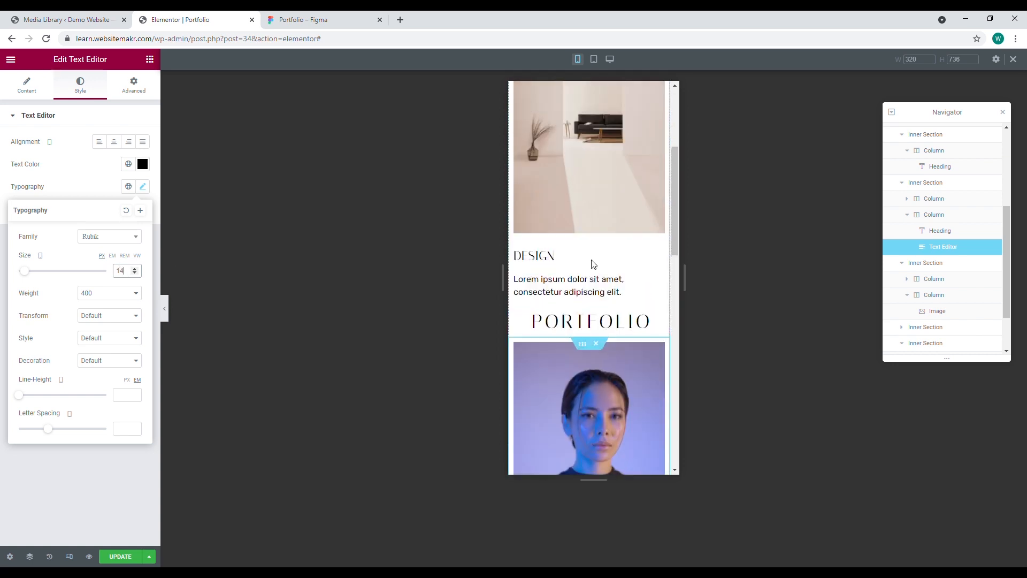
Set the mobile font size of the text below the Design heading to 14 px
{"action": "scroll", "coordinate": [661, 313], "scroll_direction": "down", "scroll_amount": 4}
{"action": "scroll", "coordinate": [660, 312], "scroll_direction": "up", "scroll_amount": 5}
{"action": "left_click", "coordinate": [659, 273]}
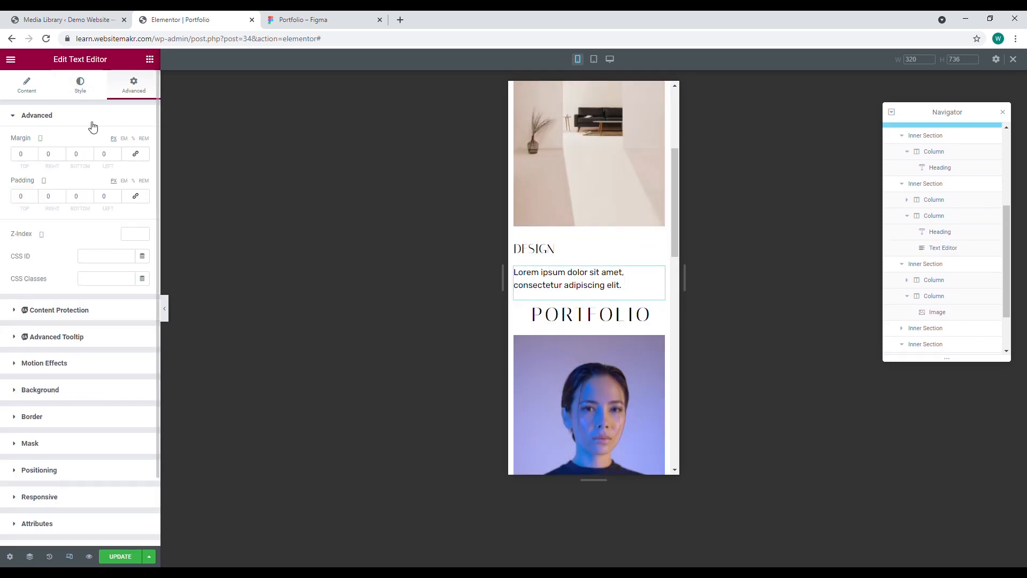
{"action": "left_click", "coordinate": [82, 86]}
{"action": "left_click", "coordinate": [143, 188]}
{"action": "left_click", "coordinate": [126, 271]}
{"action": "type", "text": "14"}
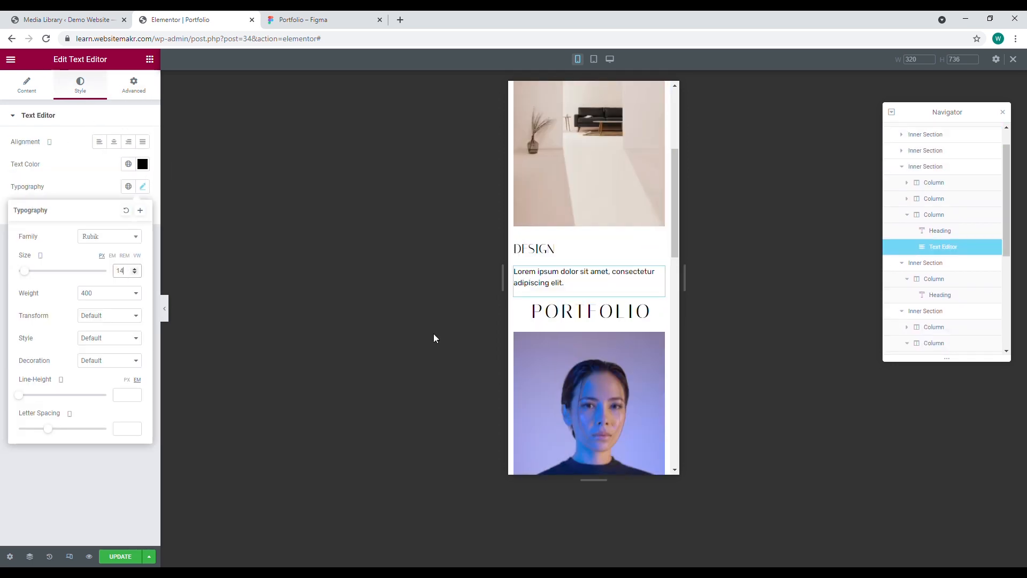
Set the mobile font size of the text below the Graphic heading to 14 px
{"action": "scroll", "coordinate": [585, 325], "scroll_direction": "down", "scroll_amount": 10}
{"action": "left_click", "coordinate": [659, 154]}
{"action": "left_click", "coordinate": [81, 86]}
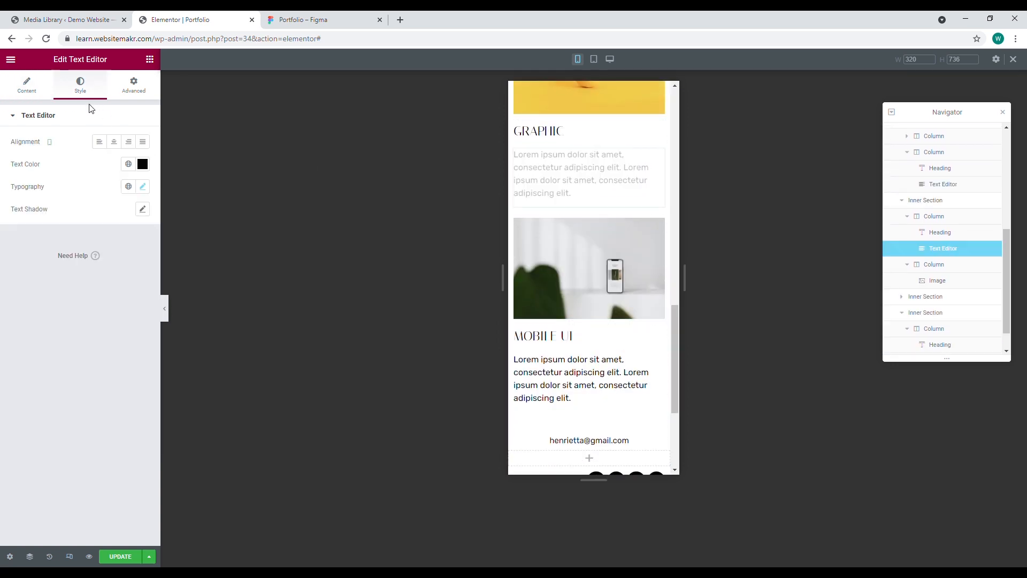
{"action": "left_click", "coordinate": [142, 187]}
Set the mobile font size of the text below the Mobile UI heading to 14 px
{"action": "scroll", "coordinate": [589, 279], "scroll_direction": "down", "scroll_amount": 2}
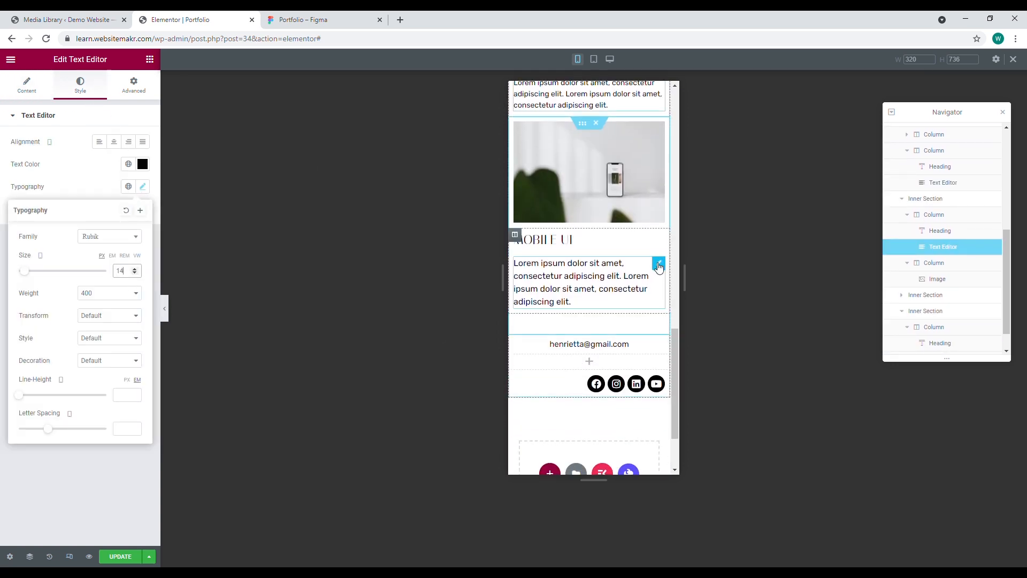
{"action": "left_click", "coordinate": [659, 262]}
{"action": "left_click", "coordinate": [80, 86]}
{"action": "left_click", "coordinate": [142, 187]}
{"action": "left_click", "coordinate": [128, 271]}
{"action": "type", "text": "14"}
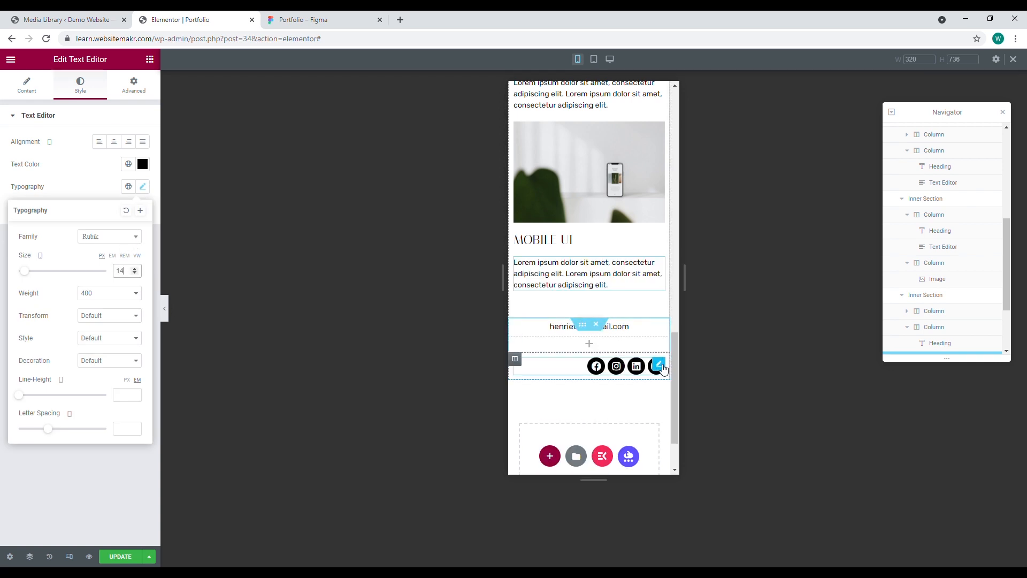
Center-align the footer's social icons on mobile
{"action": "left_click", "coordinate": [664, 369]}
{"action": "left_click", "coordinate": [127, 330]}
Preview the mobile page from its top with the editing panel hidden and test the header's hamburger menu
{"action": "left_click", "coordinate": [166, 315]}
{"action": "scroll", "coordinate": [509, 379], "scroll_direction": "up", "scroll_amount": 10}
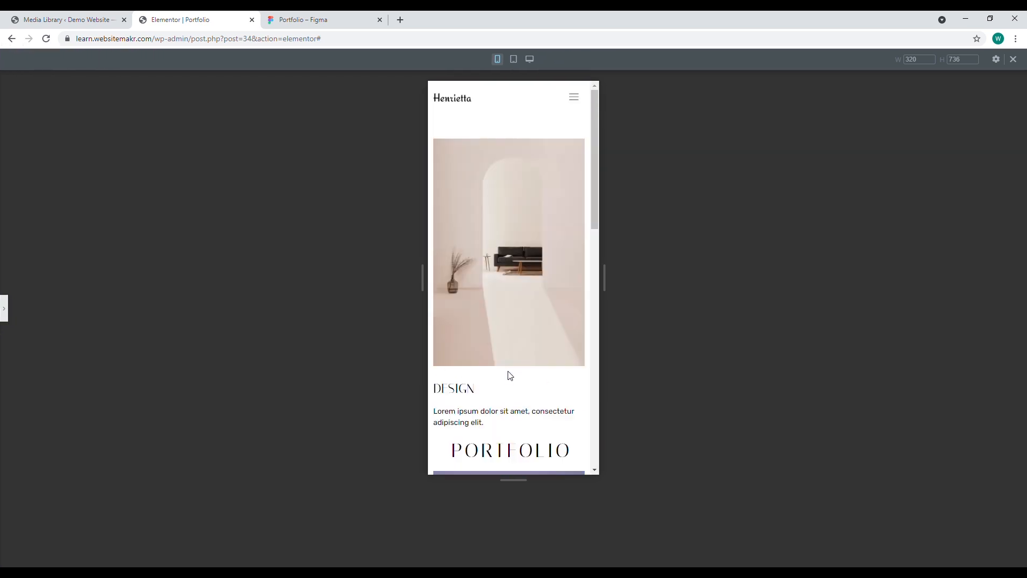
{"action": "left_click", "coordinate": [575, 99]}
{"action": "left_click", "coordinate": [580, 91]}
Save the updated Portfolio page, leave the editor and log out of WordPress
{"action": "left_click", "coordinate": [6, 309]}
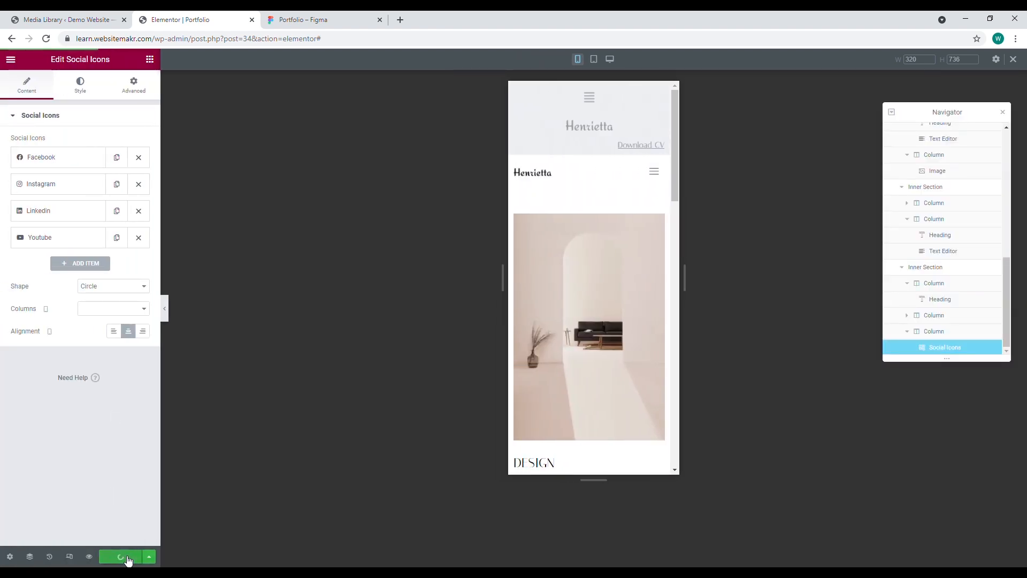
{"action": "left_click", "coordinate": [17, 66]}
{"action": "left_click", "coordinate": [74, 231]}
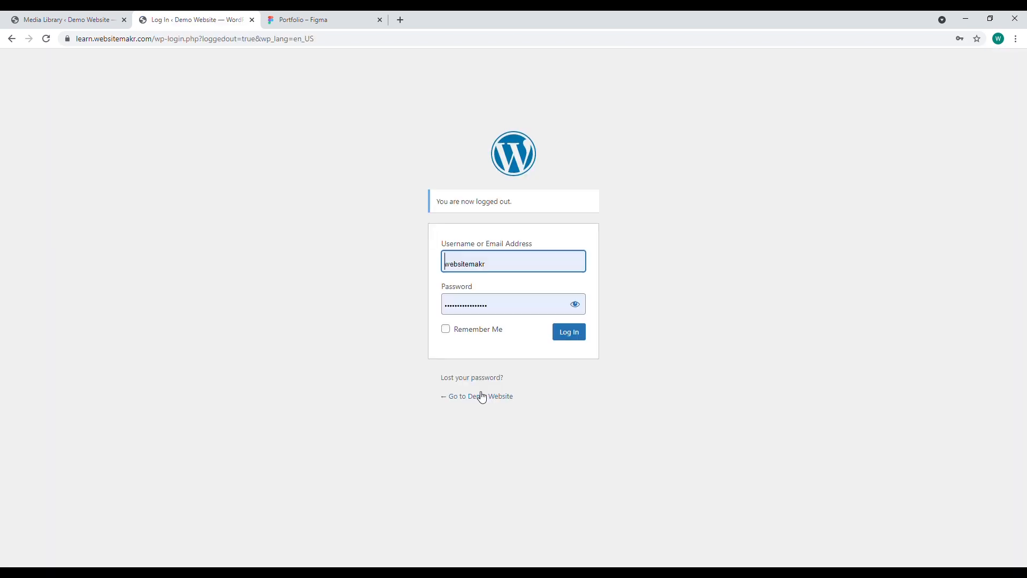
Open the live website as a visitor and review its Portfolio page from top to bottom at desktop width
{"action": "left_click", "coordinate": [481, 394]}
{"action": "left_click", "coordinate": [123, 19]}
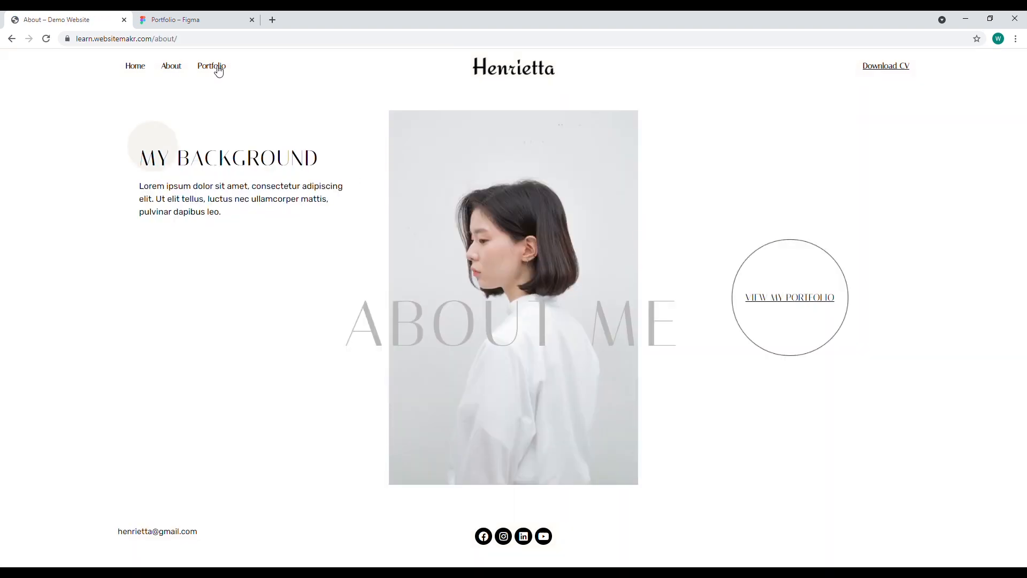
{"action": "left_click", "coordinate": [218, 69]}
{"action": "scroll", "coordinate": [449, 224], "scroll_direction": "down", "scroll_amount": 10}
{"action": "scroll", "coordinate": [442, 254], "scroll_direction": "up", "scroll_amount": 10}
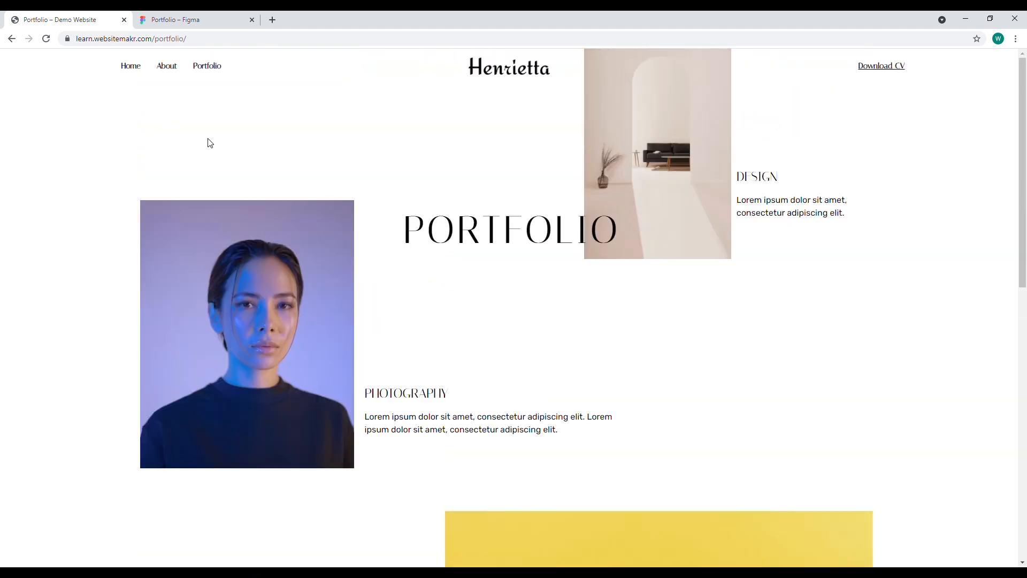